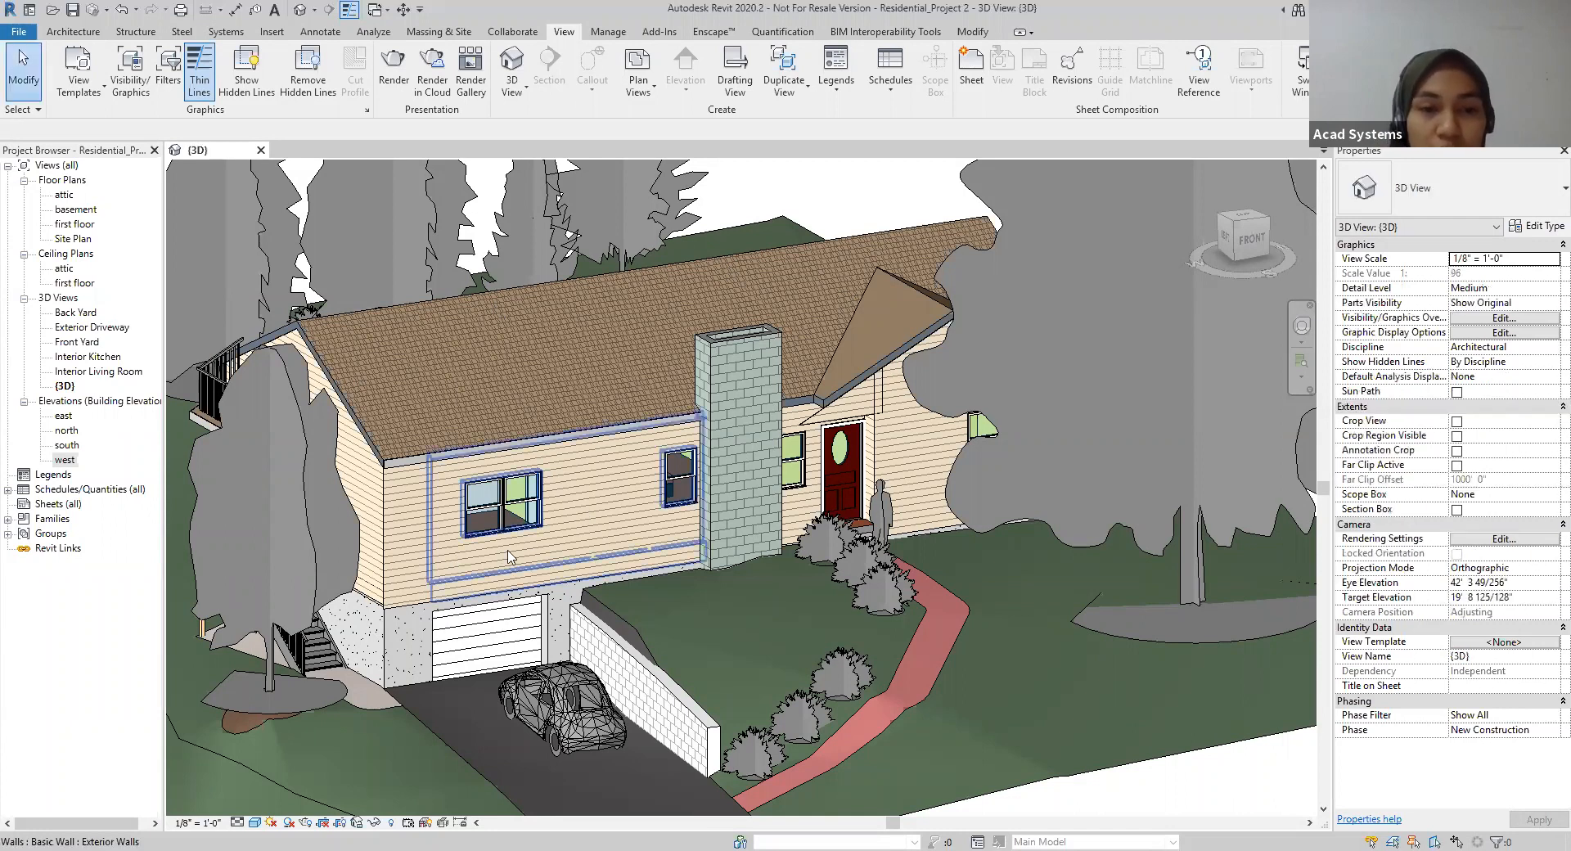
Step: Create a new sheet using the Sample_24x36 title block
mouse_move(523, 560)
middle_mouse_down("shift")
mouse_move(736, 573)
mouse_move(719, 544)
mouse_move(888, 564)
mouse_move(962, 537)
mouse_move(730, 574)
middle_mouse_up("shift")
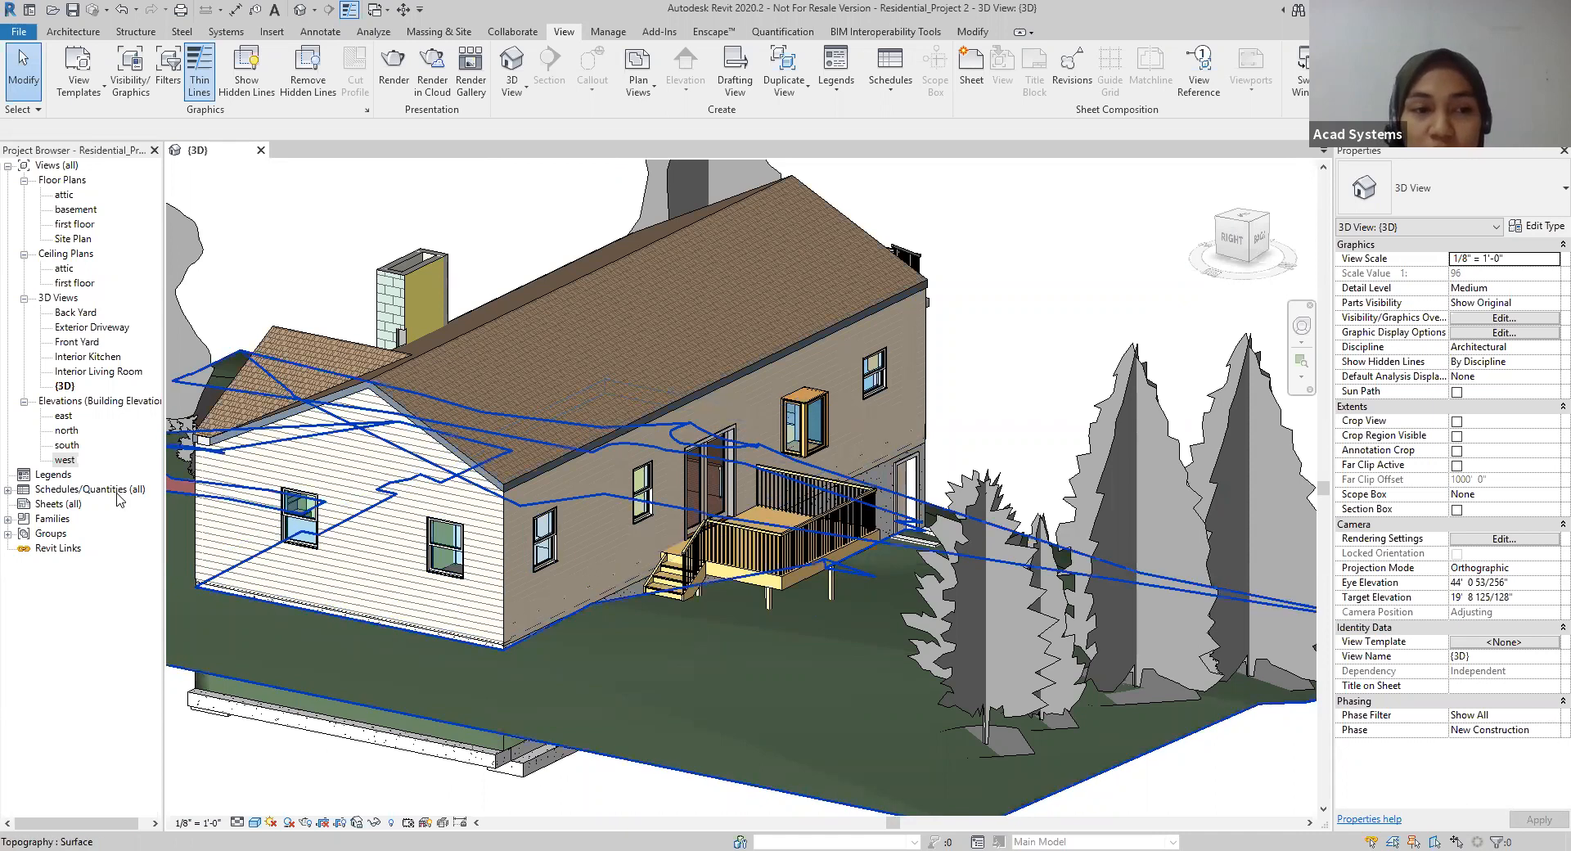
left_click(48, 505)
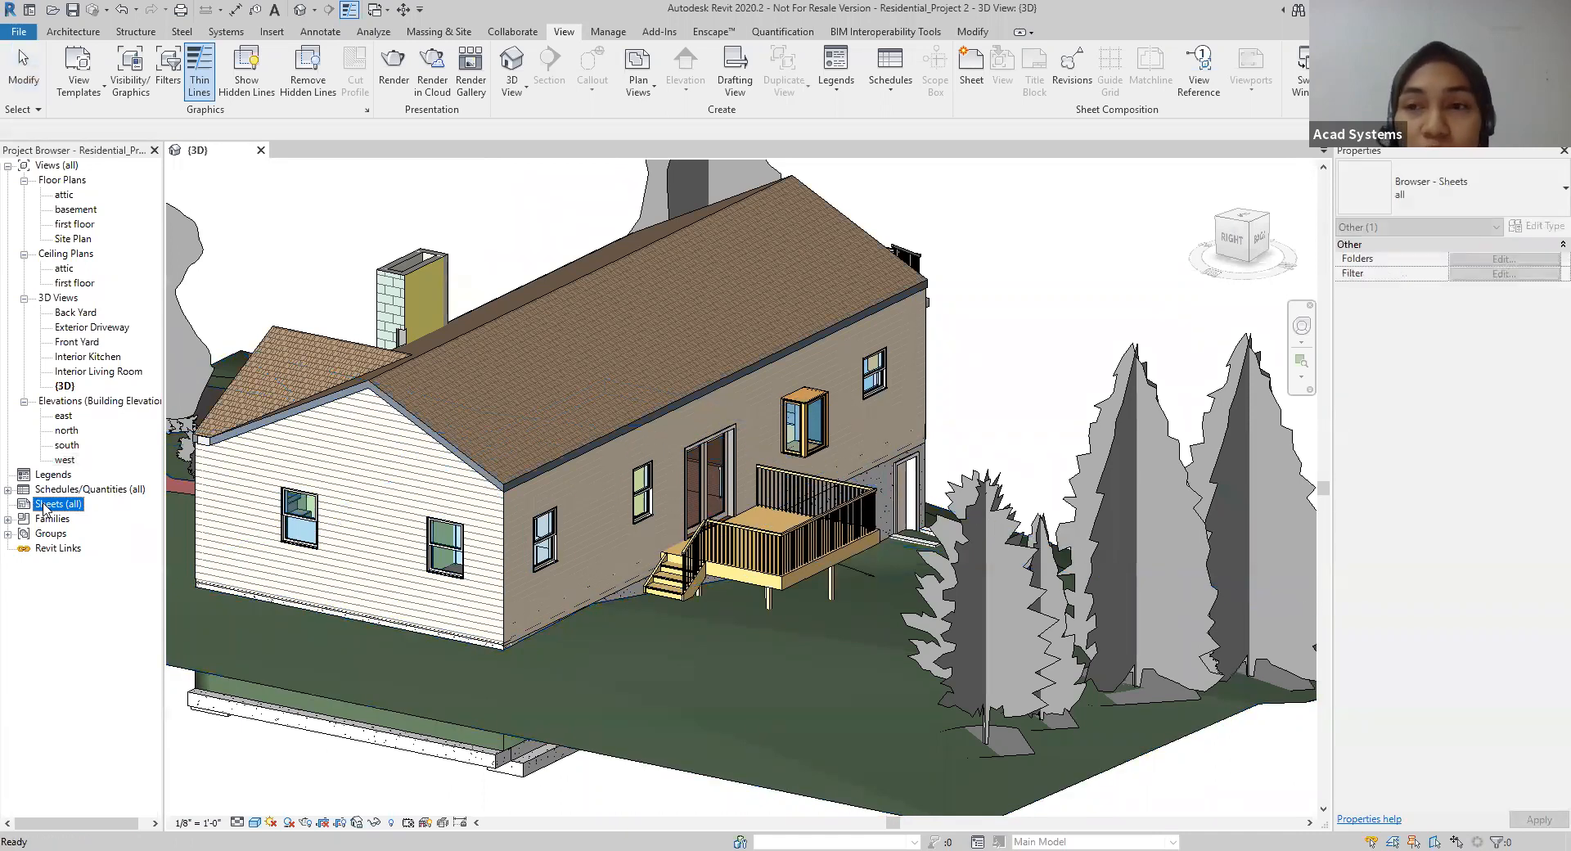
right_click(46, 508)
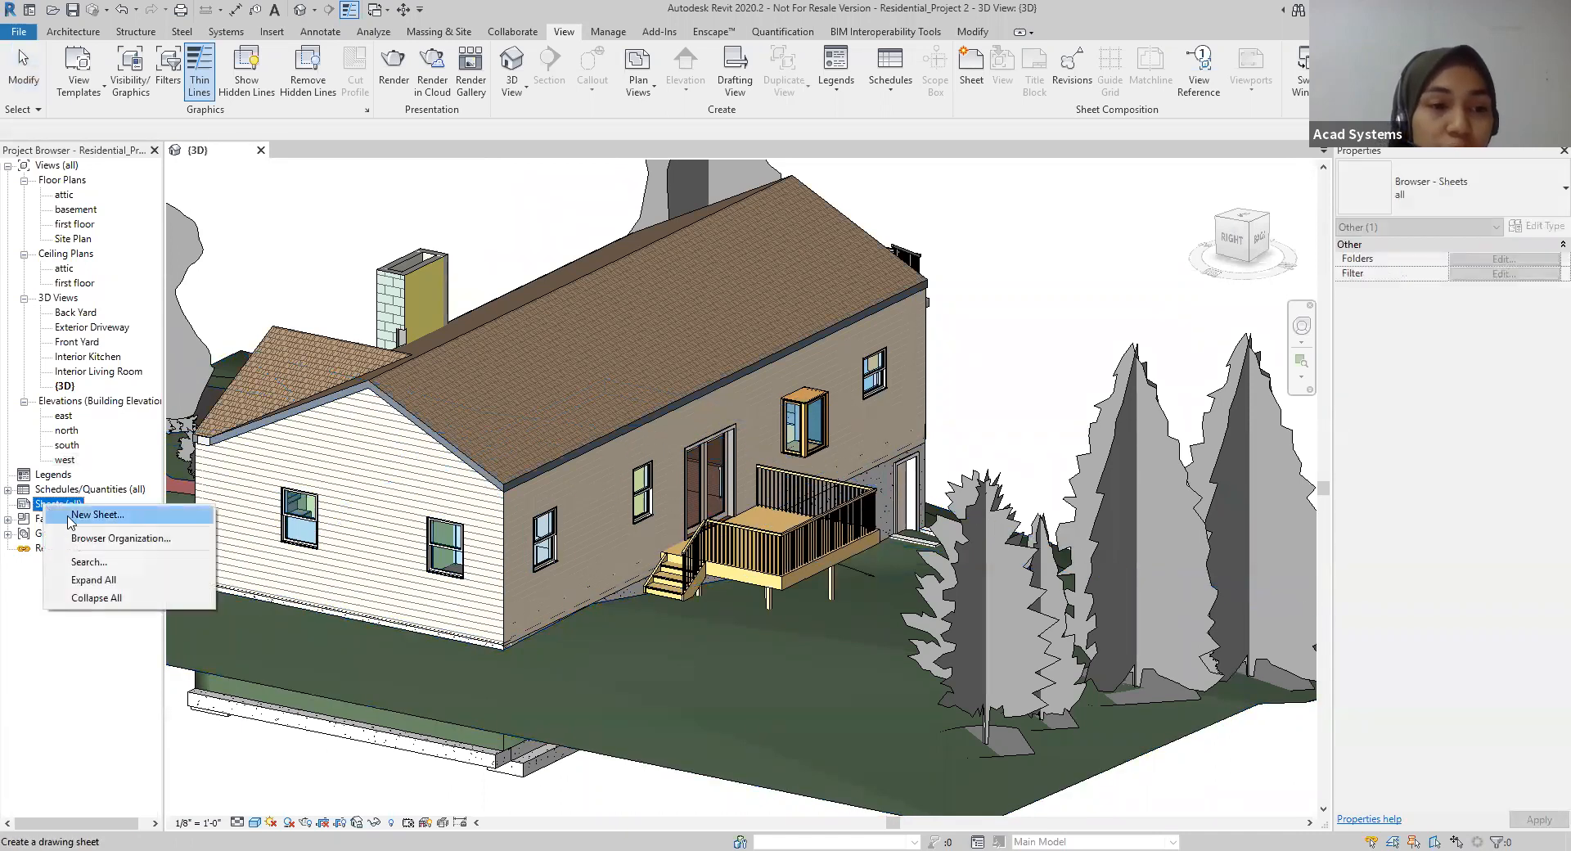
left_click(71, 515)
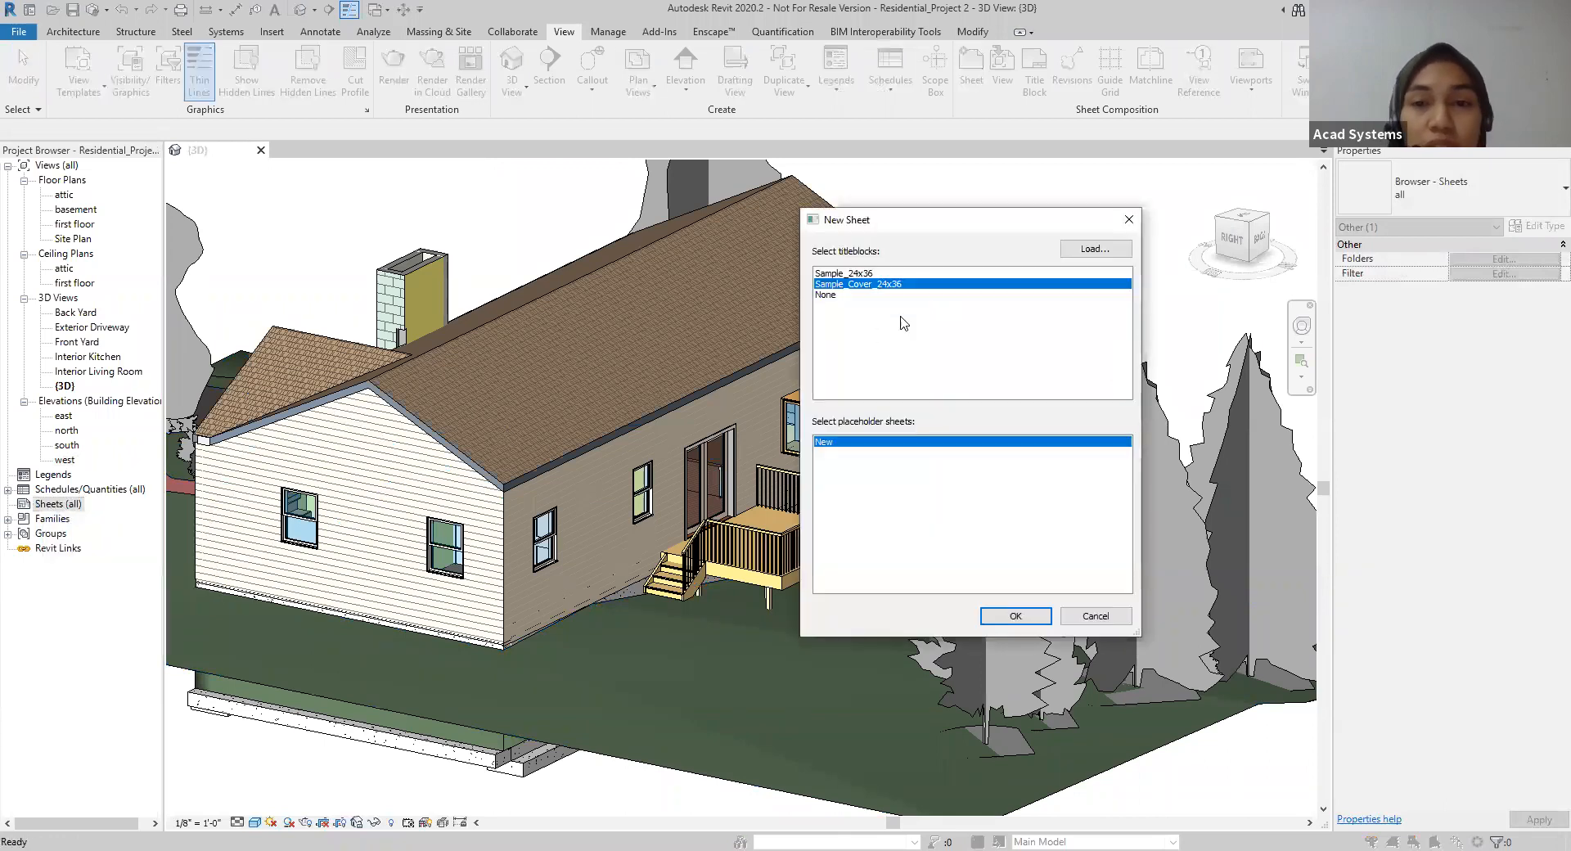
left_click(868, 276)
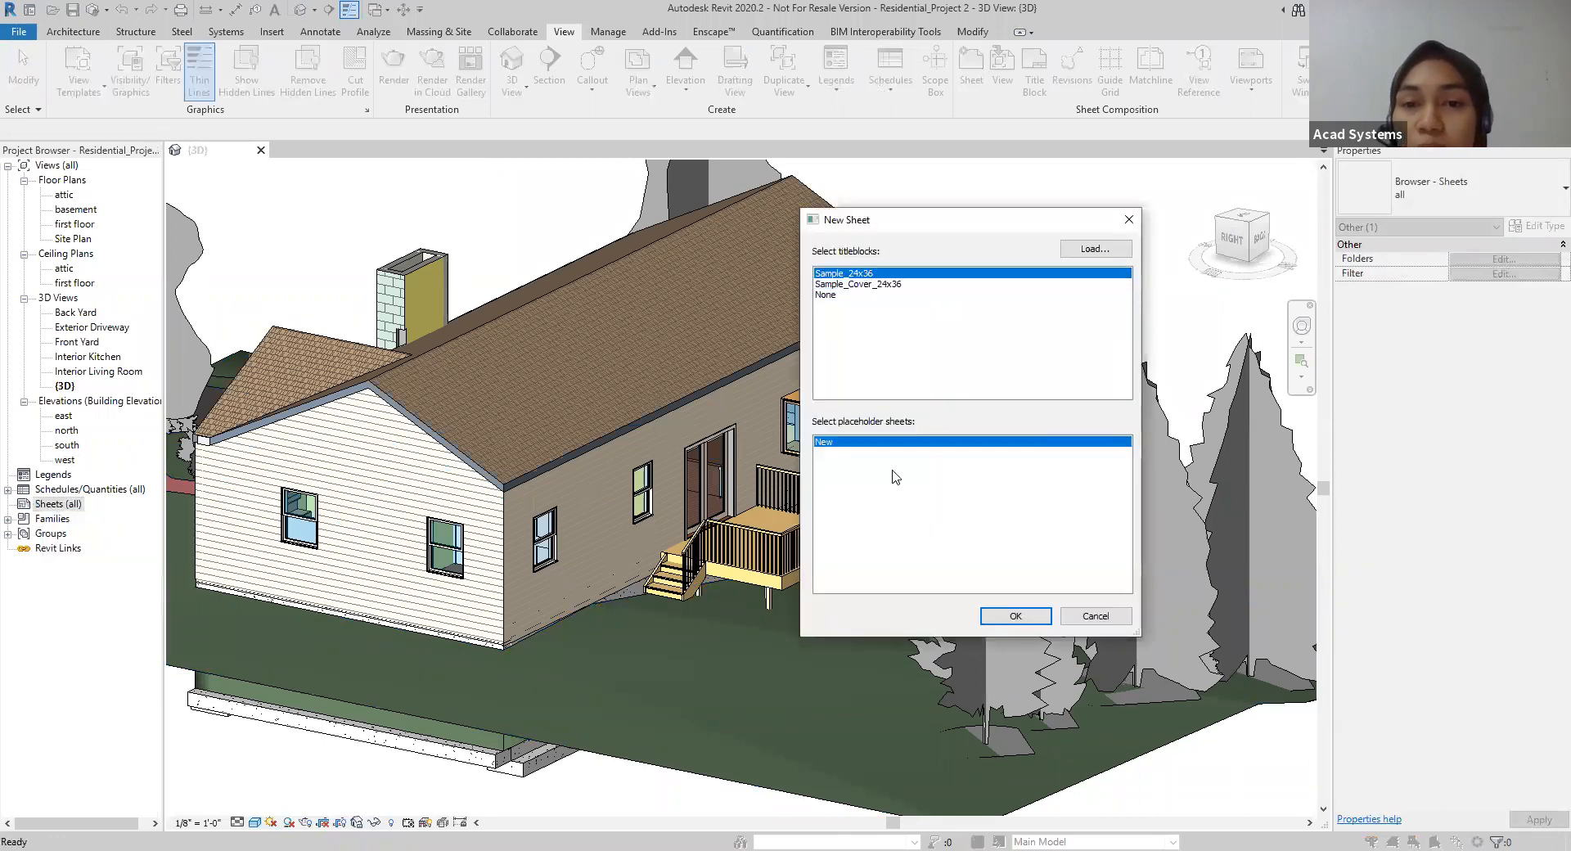
left_click(1005, 622)
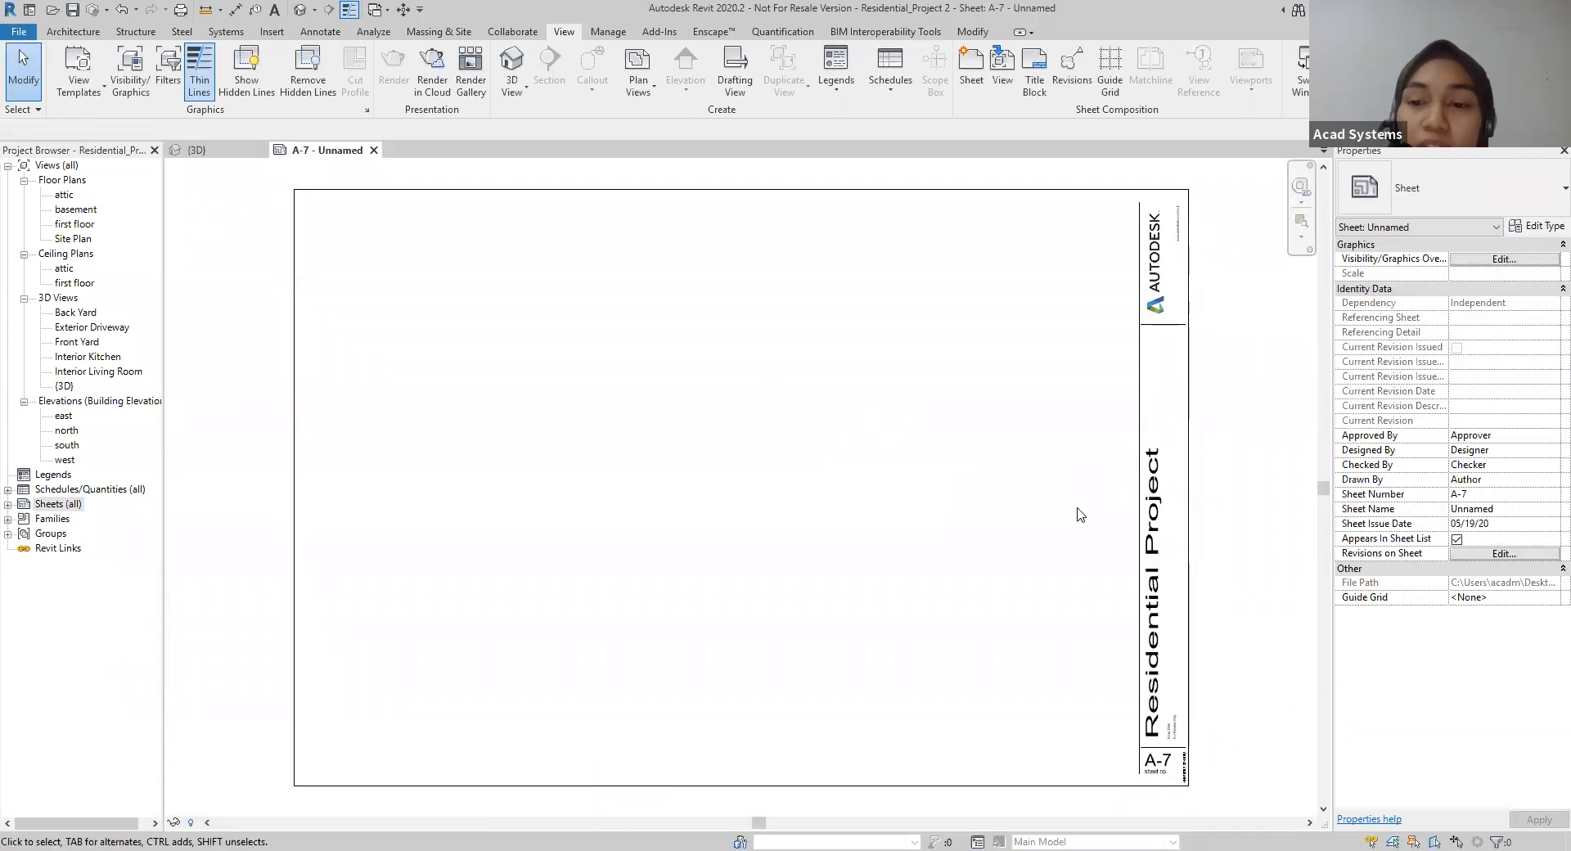
Step: Open the first floor plan view
left_click(208, 153)
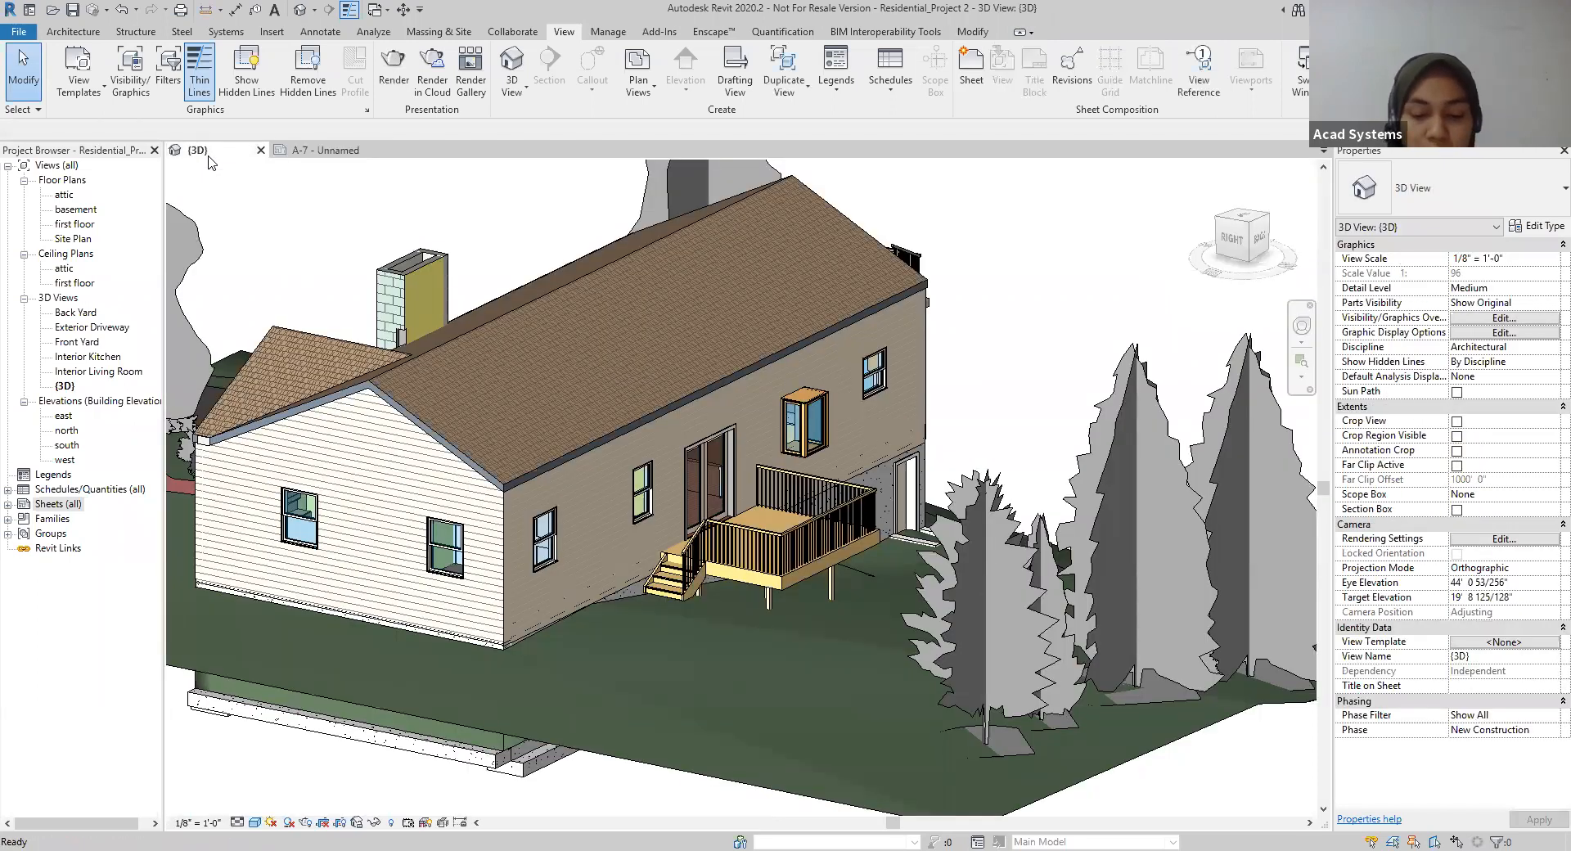
left_click(315, 152)
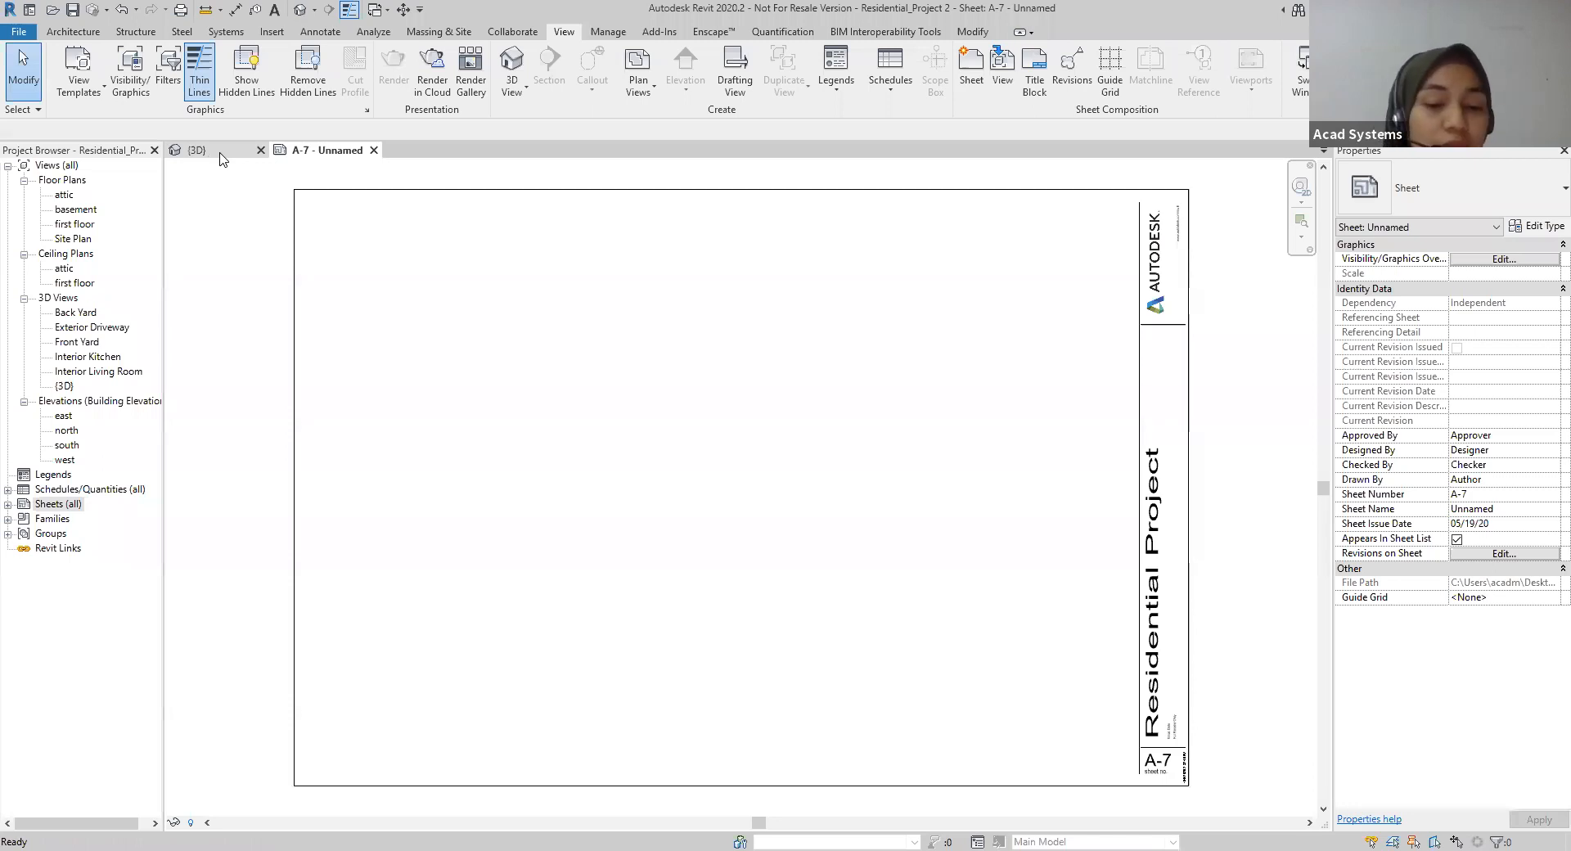
double_click(73, 224)
middle_click_drag(996, 288, 988, 274)
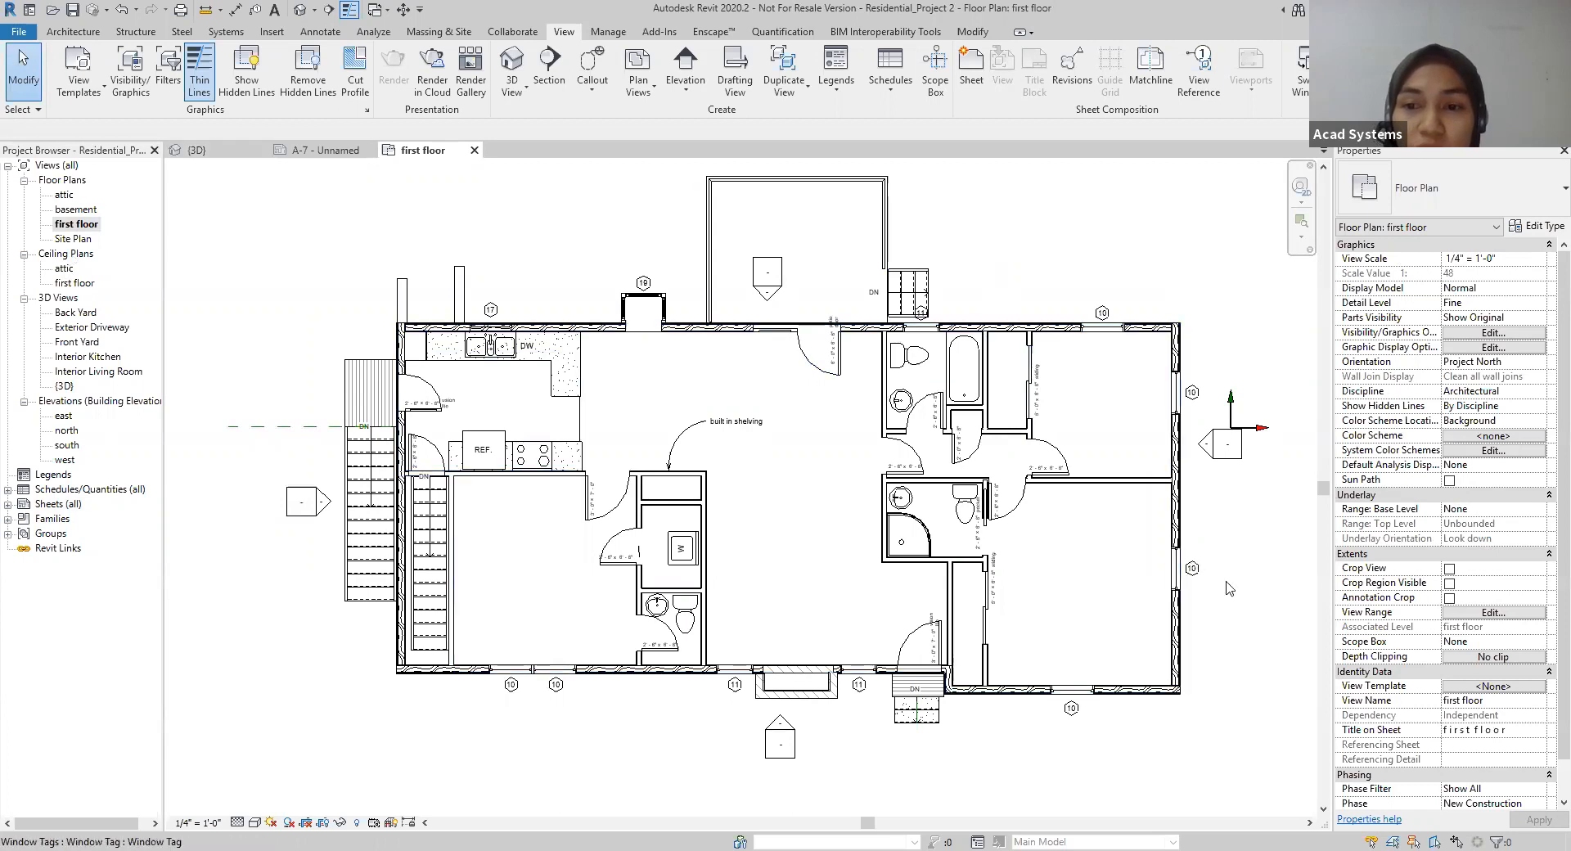
scroll(1230, 582, "up", 2)
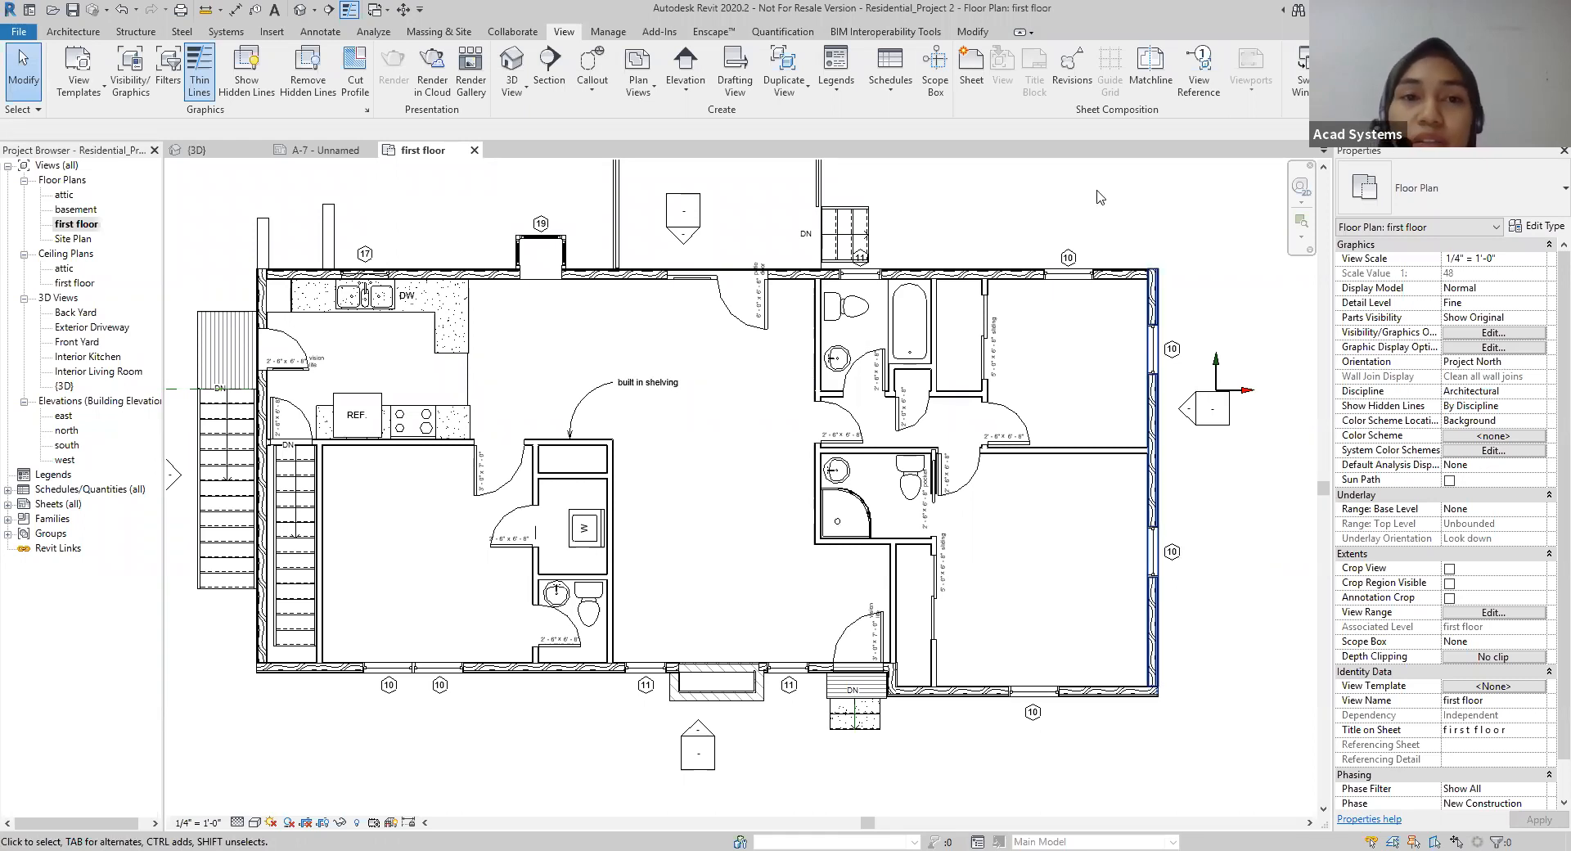
Step: Place a Building Section horizontally across the whole first floor plan, from beyond the east wall to past the west exterior stairs
left_click(548, 66)
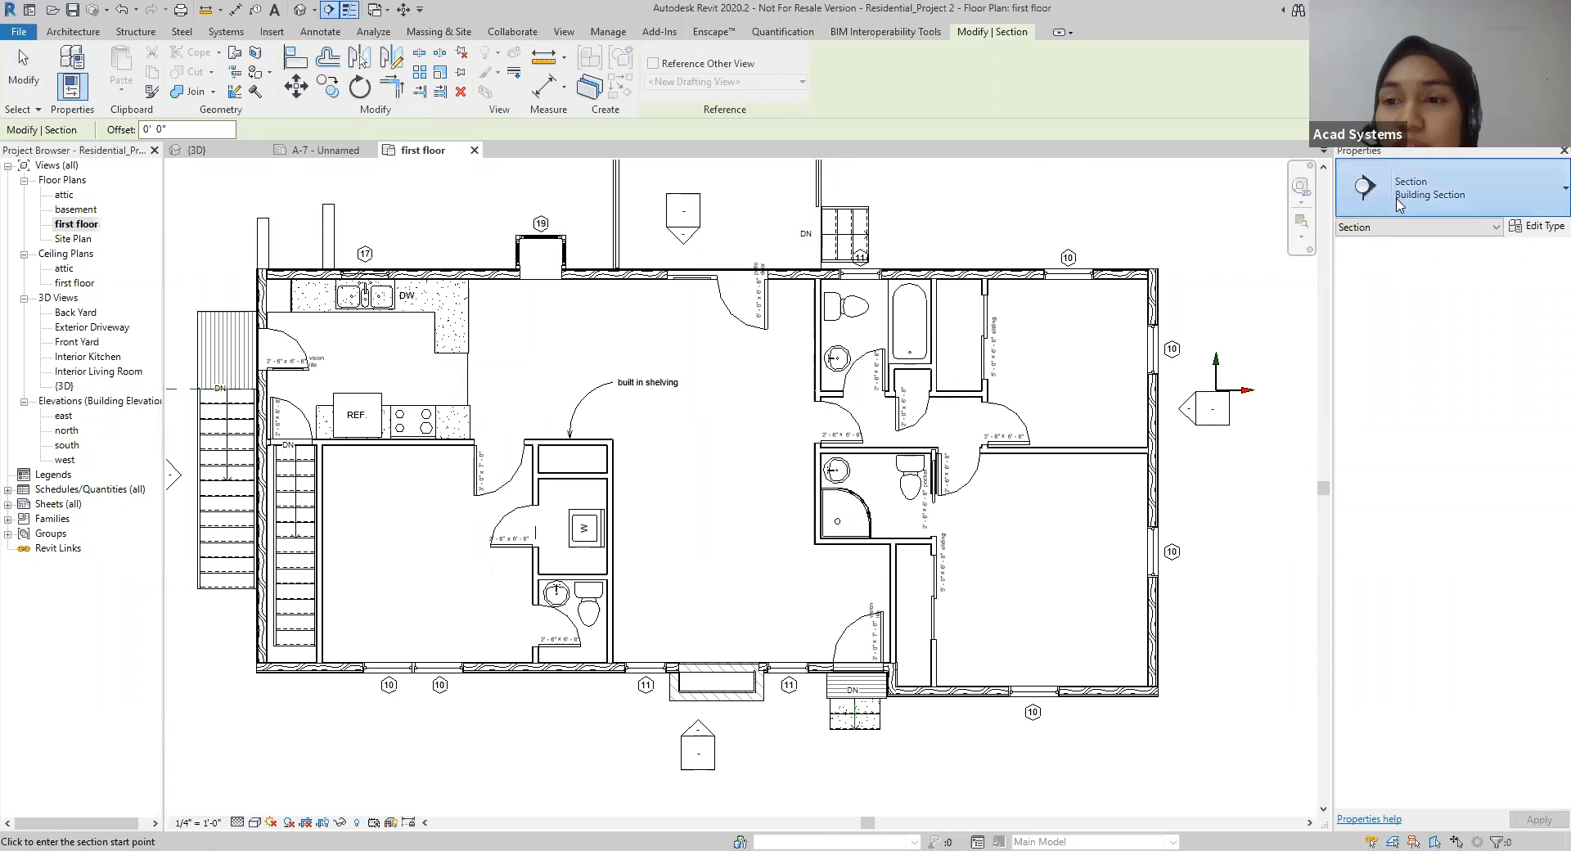
left_click(1398, 205)
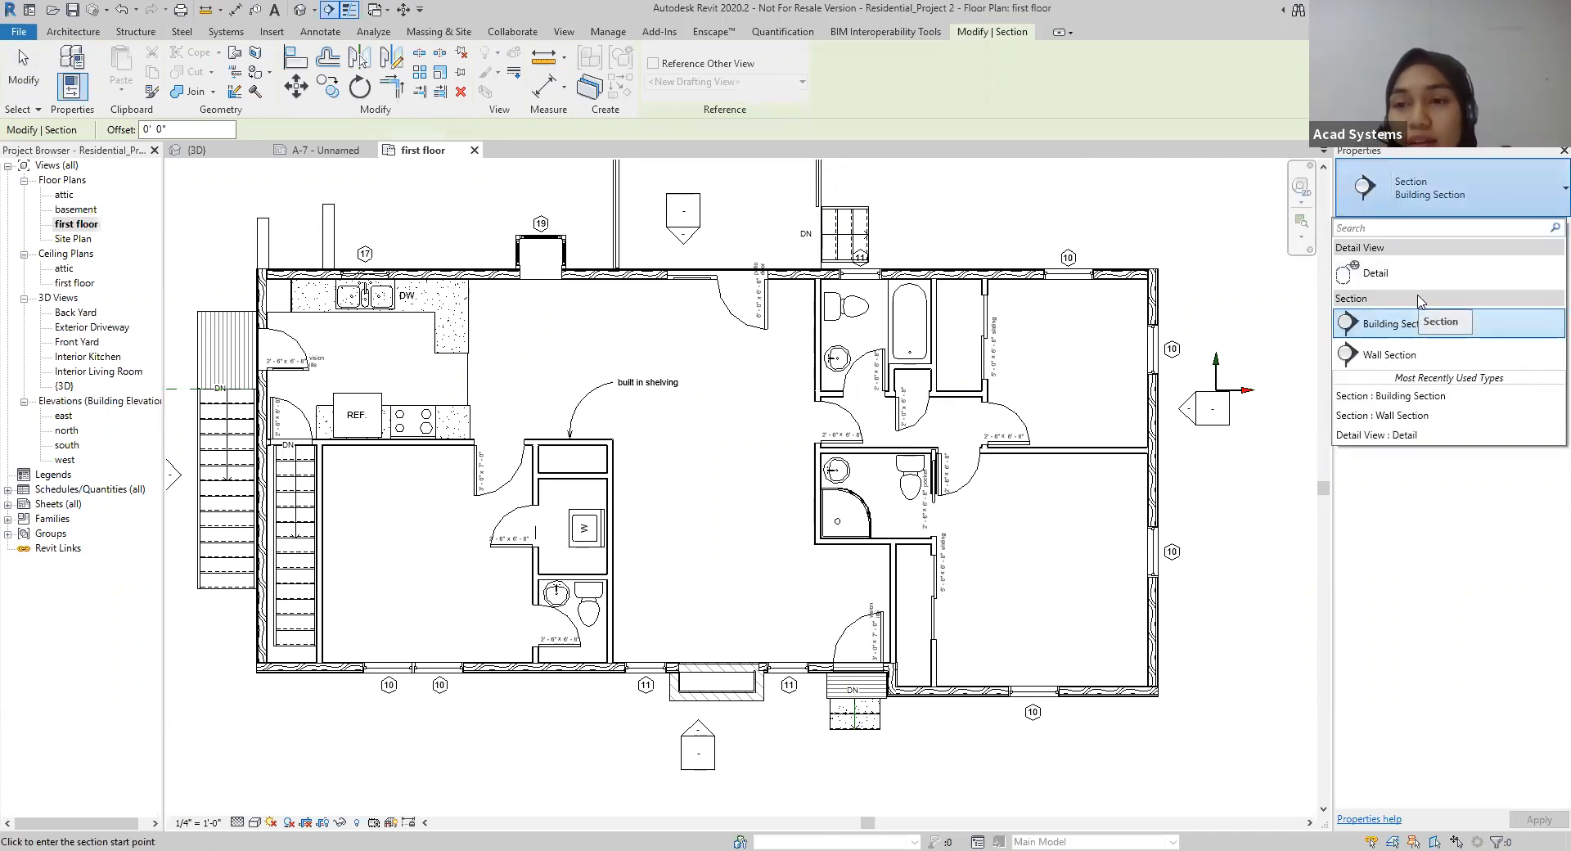
left_click(1386, 328)
middle_click_drag(1218, 583, 1286, 579)
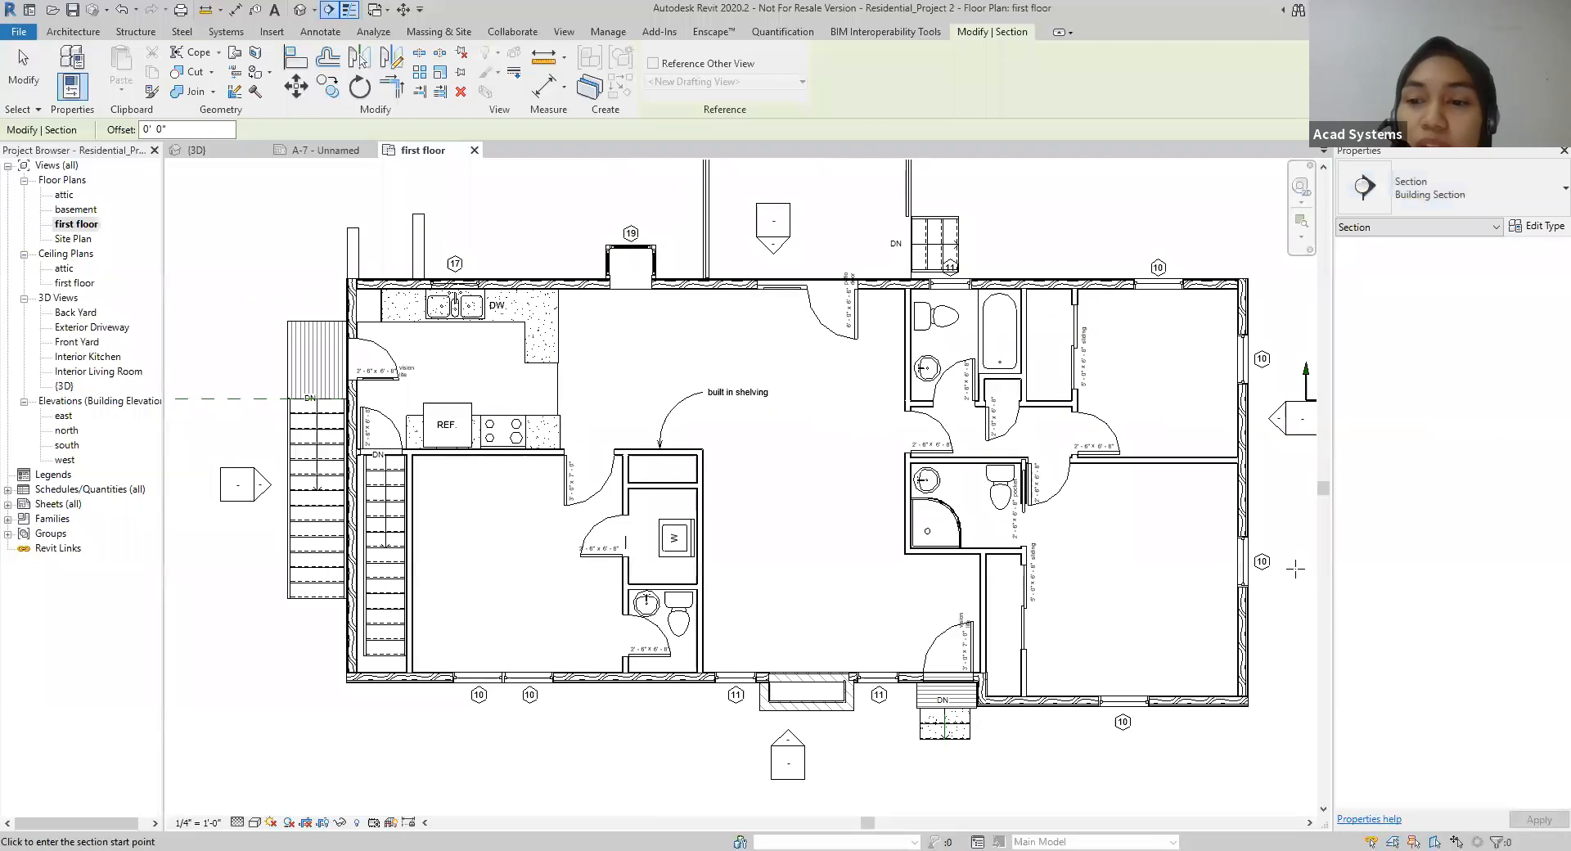
left_click(1300, 568)
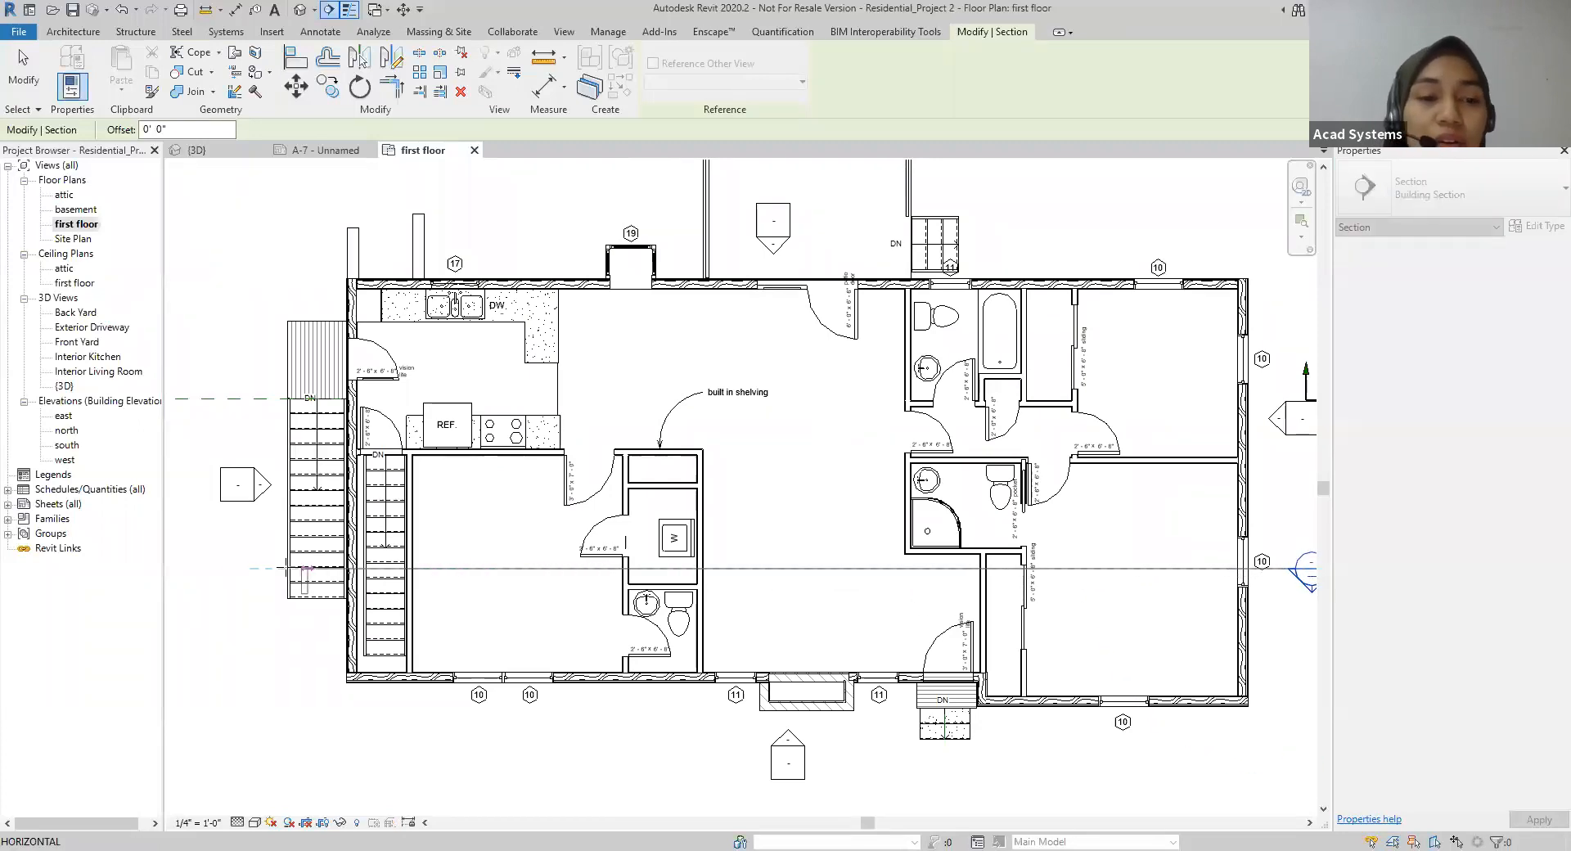
left_click(234, 565)
Step: Set the section's far clip depth to about 28' 7" so its boundary lies just beyond the deck
scroll(1267, 697, "up", 1)
scroll(1165, 540, "down", 2)
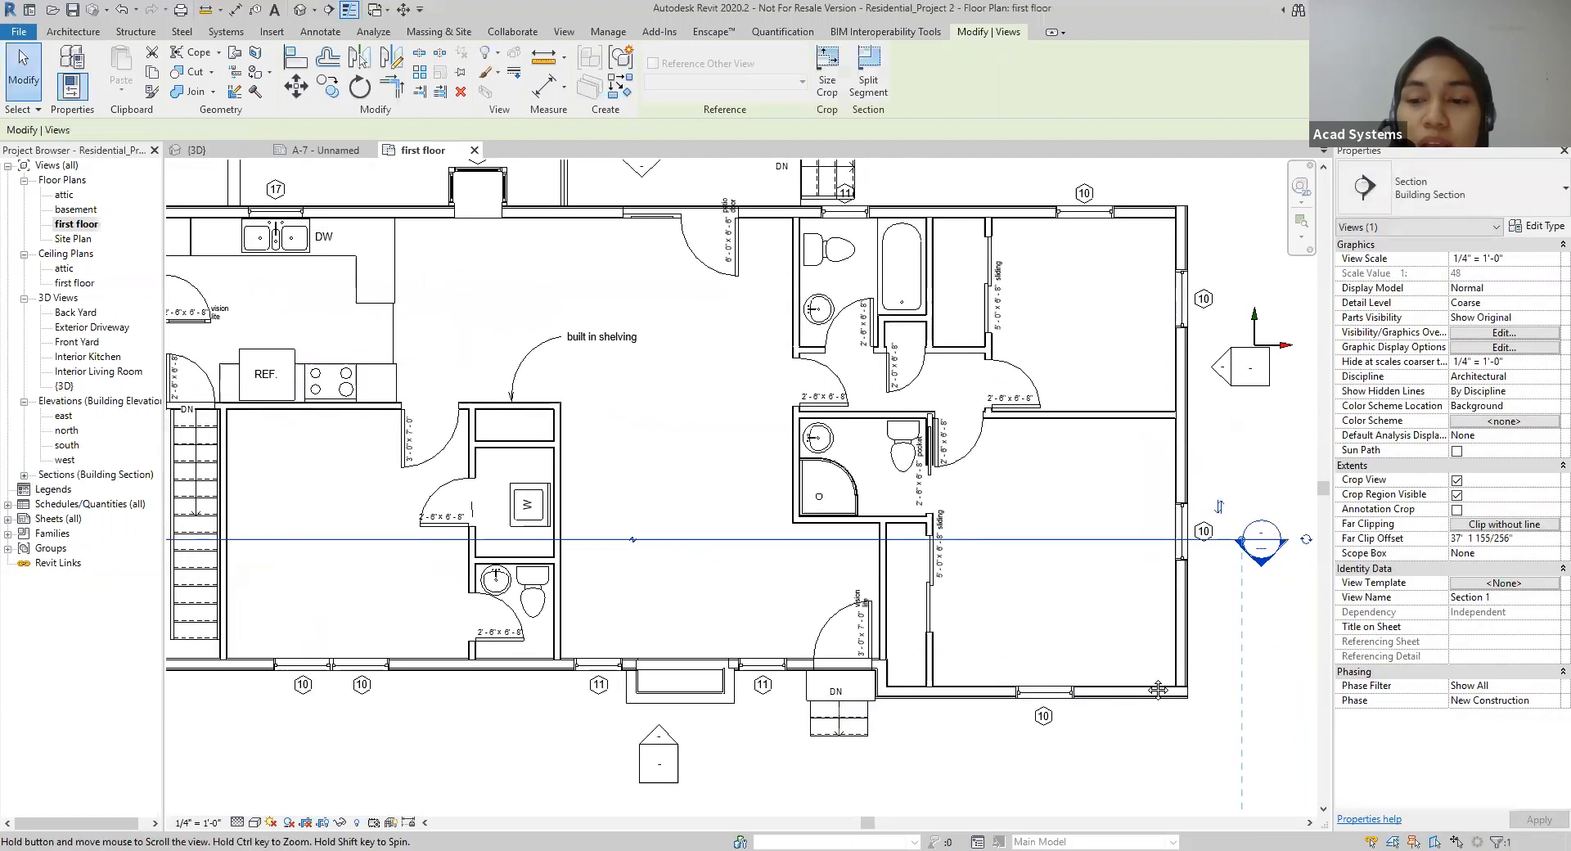
scroll(1165, 540, "down", 3)
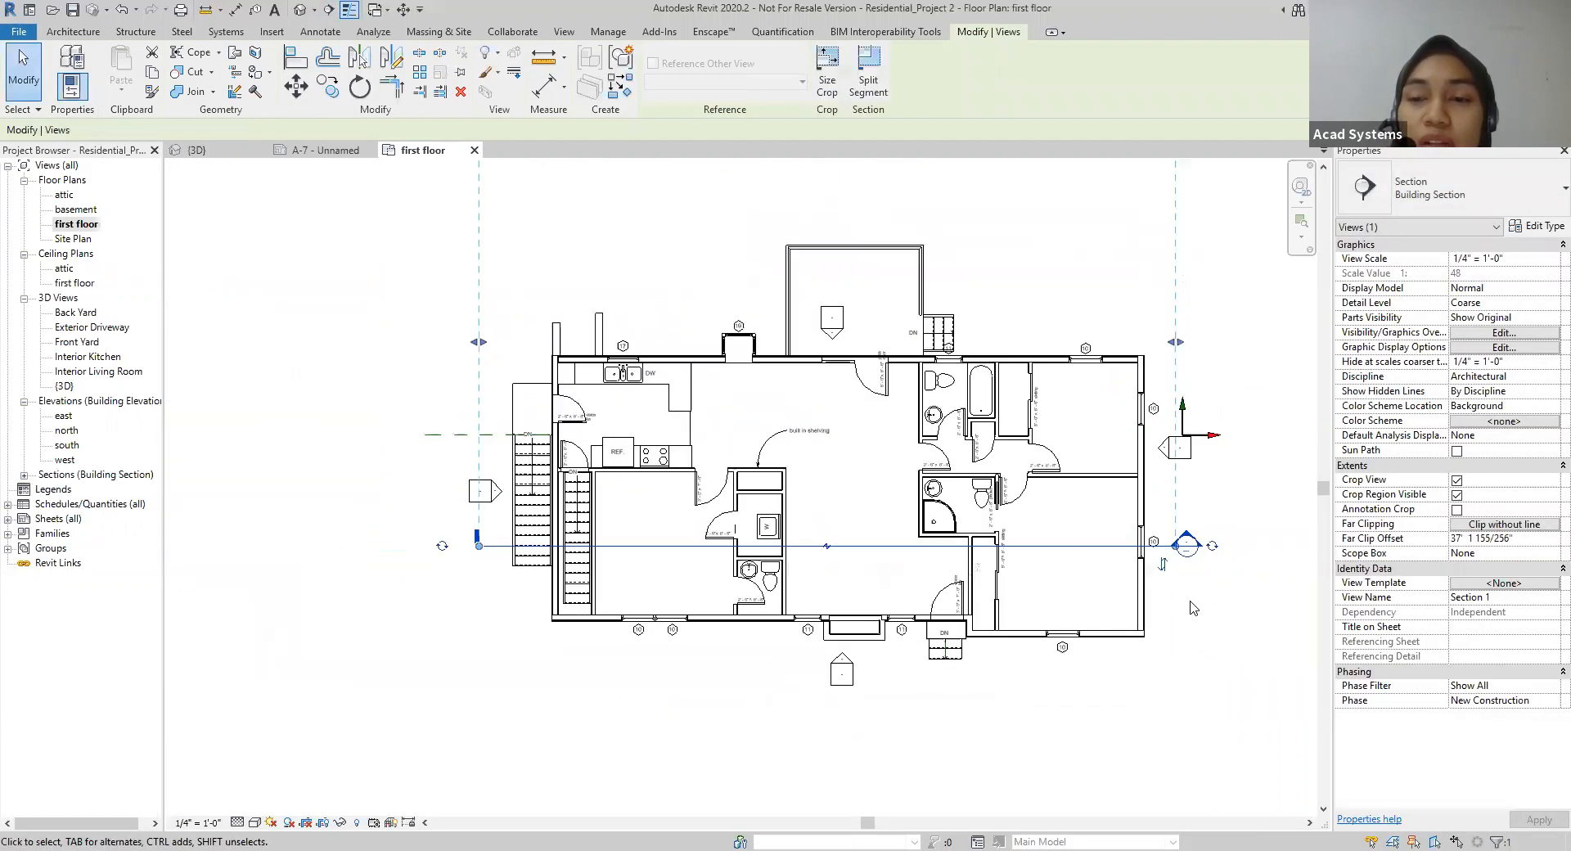
left_click_drag(903, 250, 894, 330)
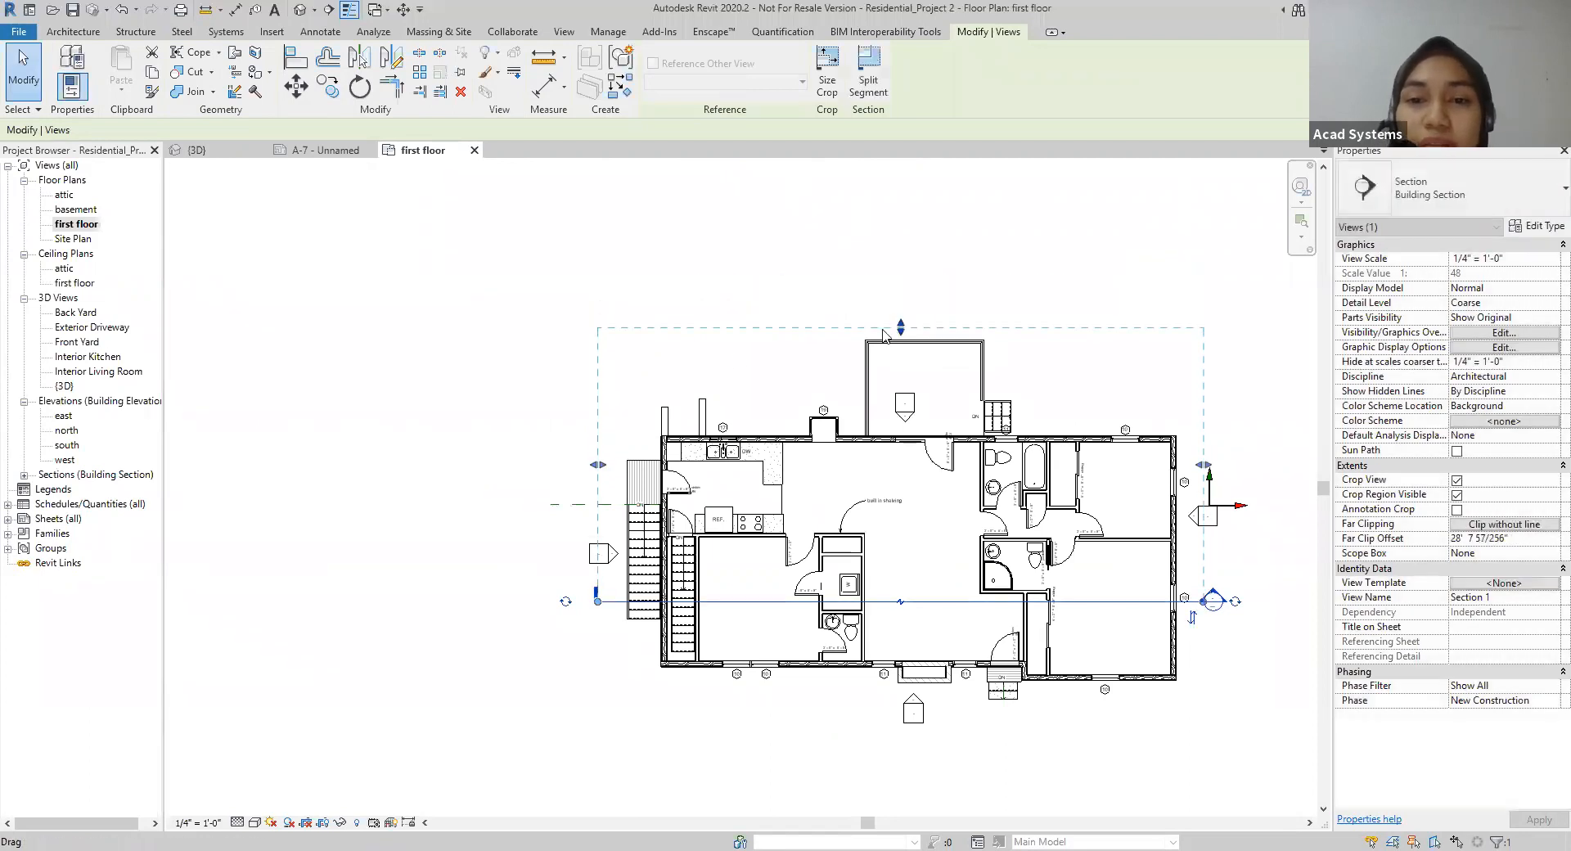
middle_click_drag(420, 438, 365, 405)
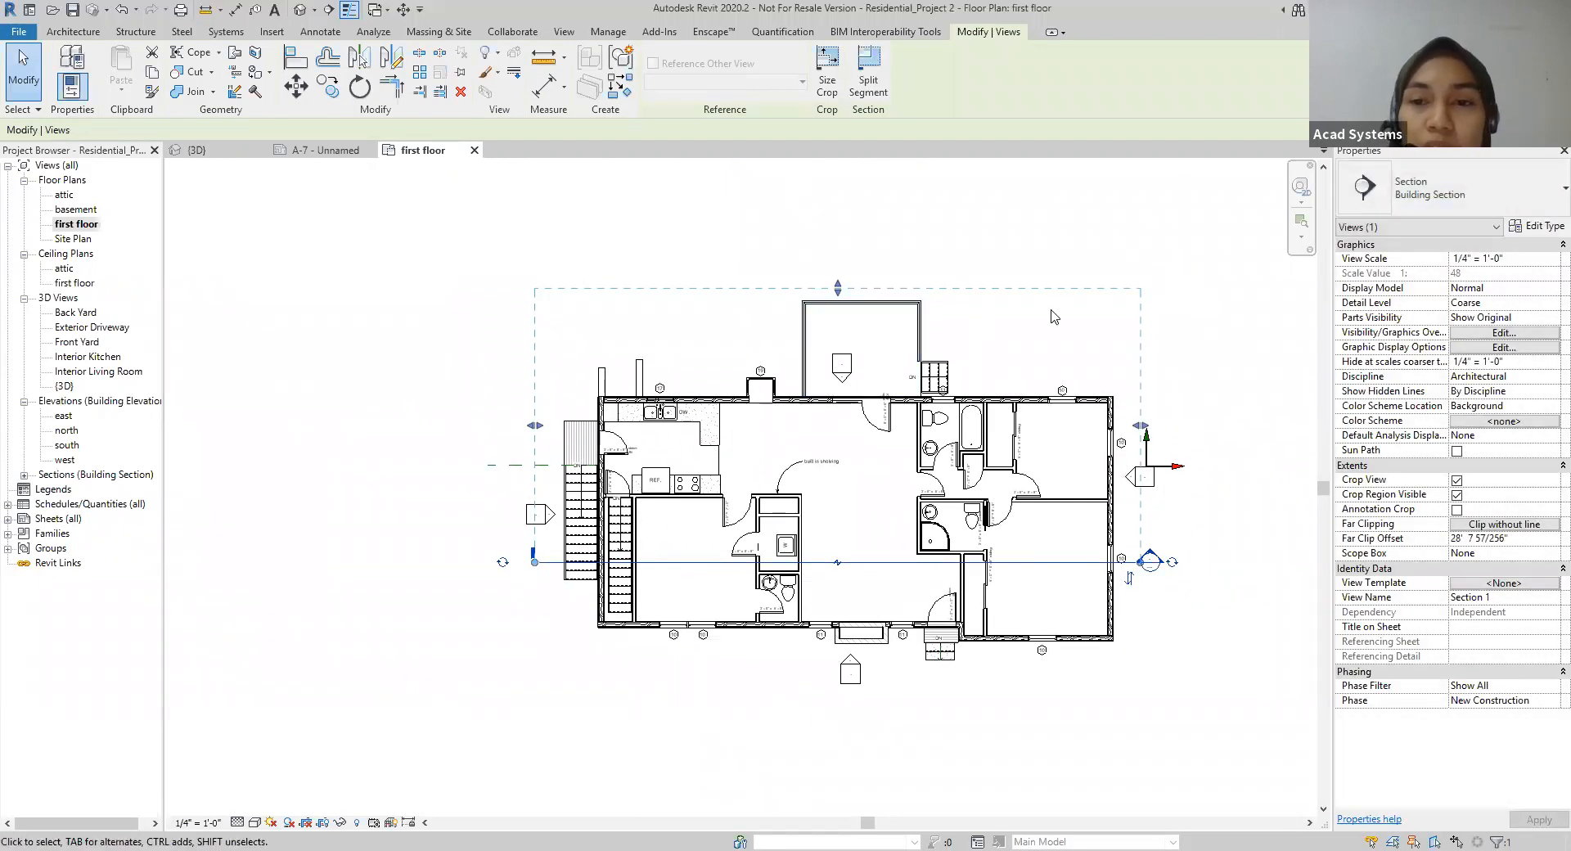
Step: Go to the view of the placed building section
right_click(1141, 347)
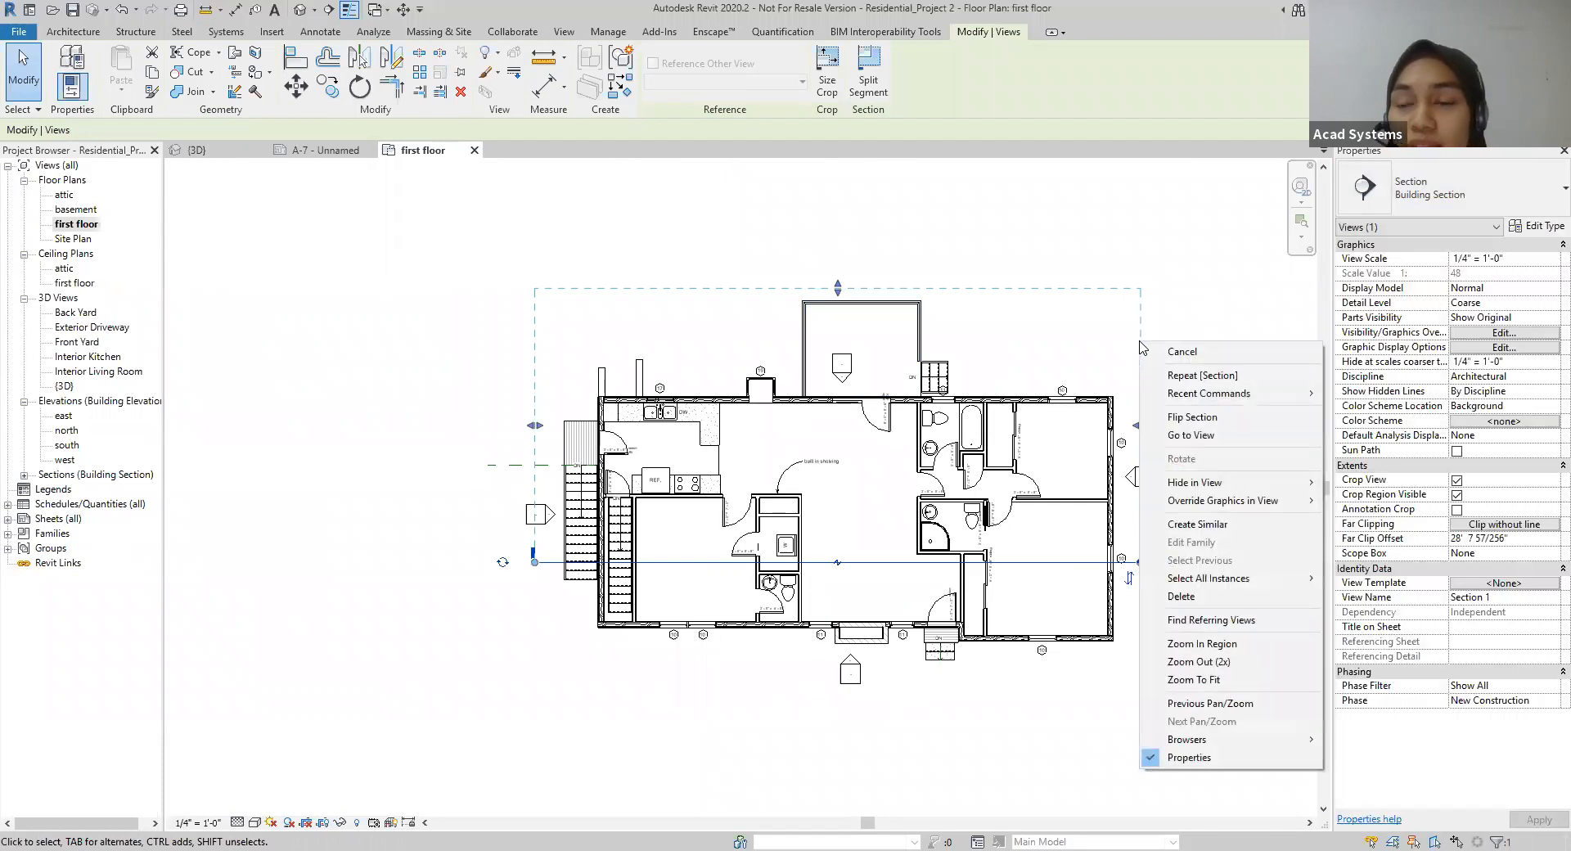
left_click(1188, 436)
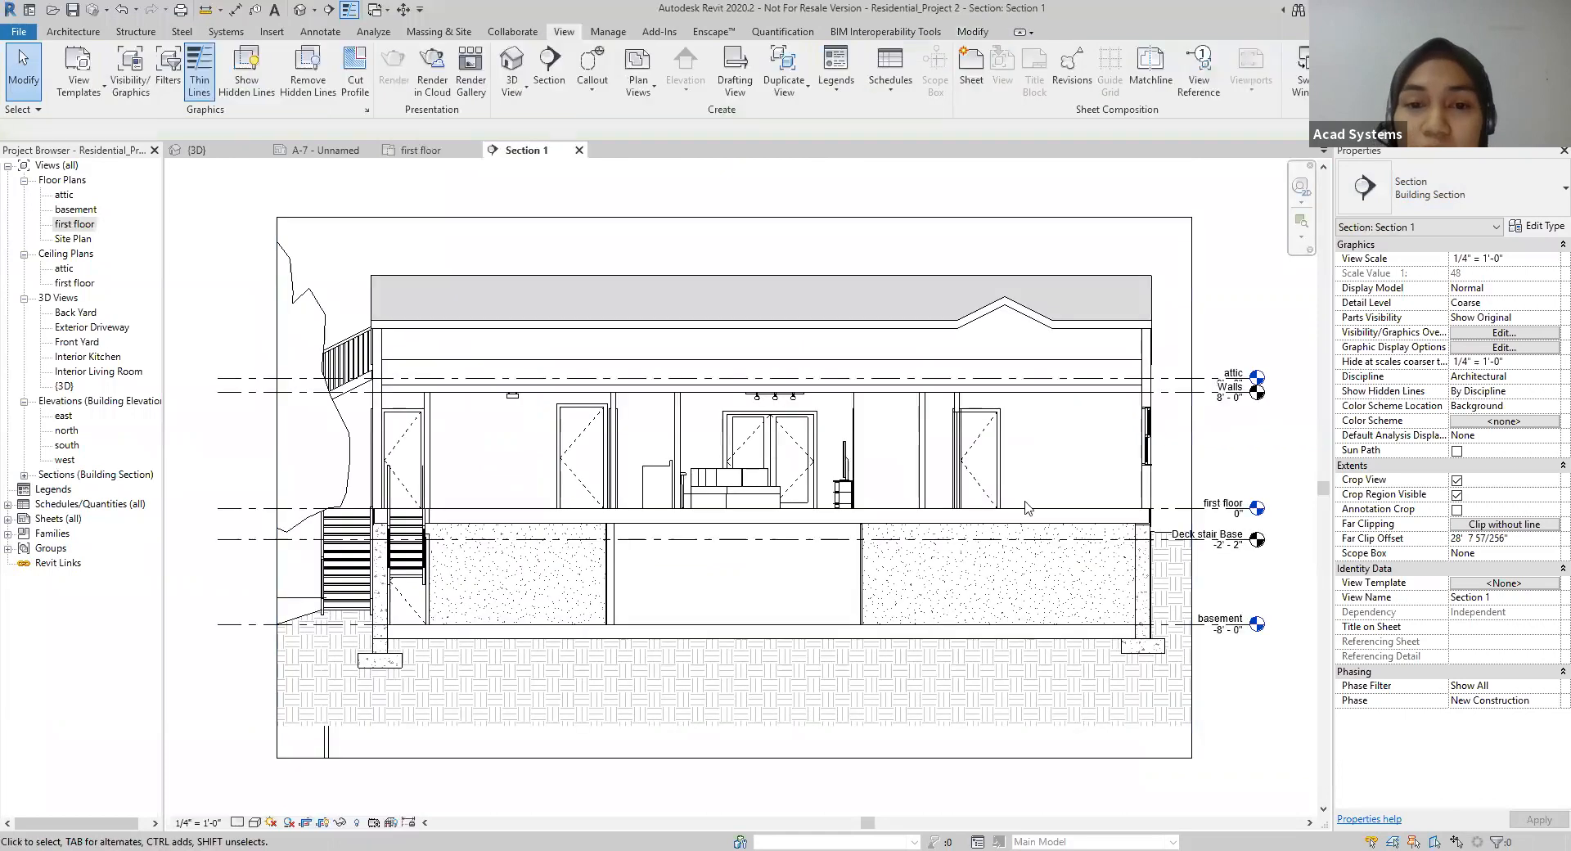
scroll(1256, 700, "down", 1)
middle_click_drag(1256, 699, 1177, 628)
scroll(1179, 630, "up", 1)
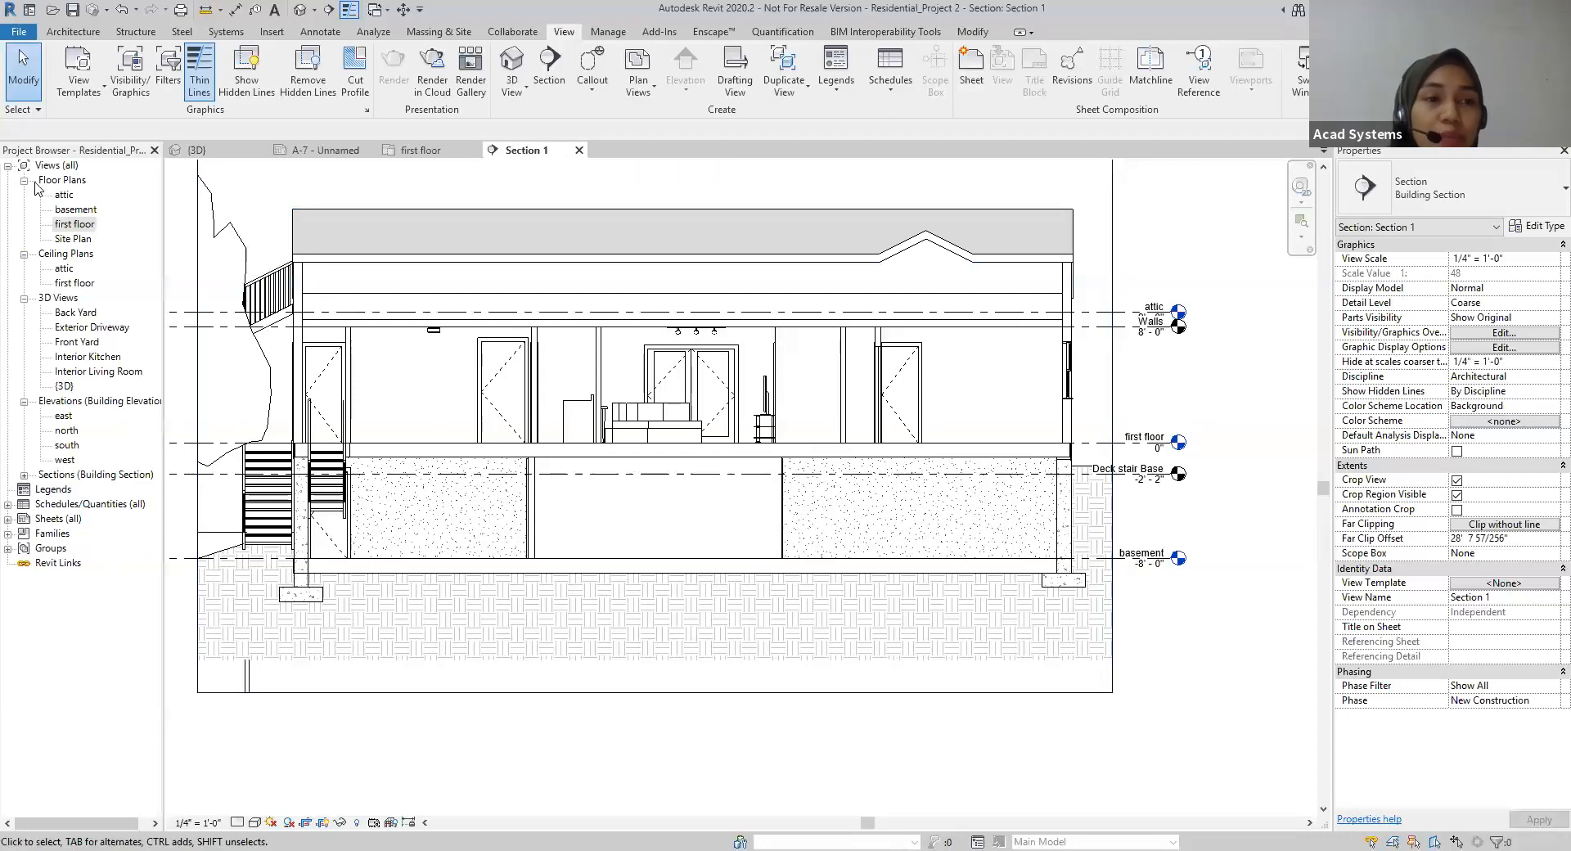
Step: Rename the Section 1 view as BUILDING SECTION
left_click(24, 475)
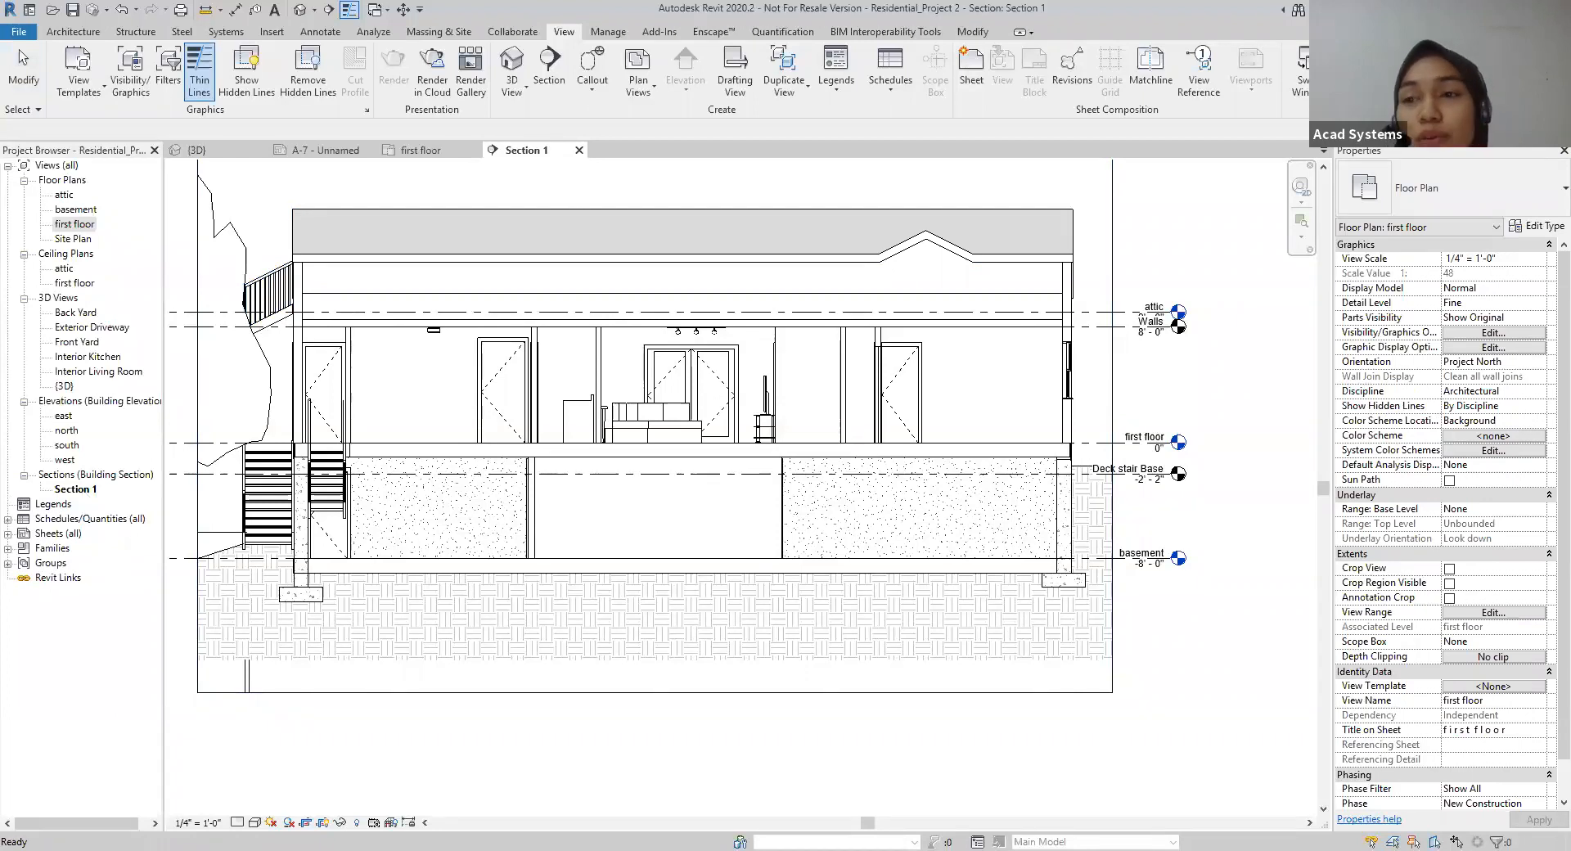
left_click(72, 489)
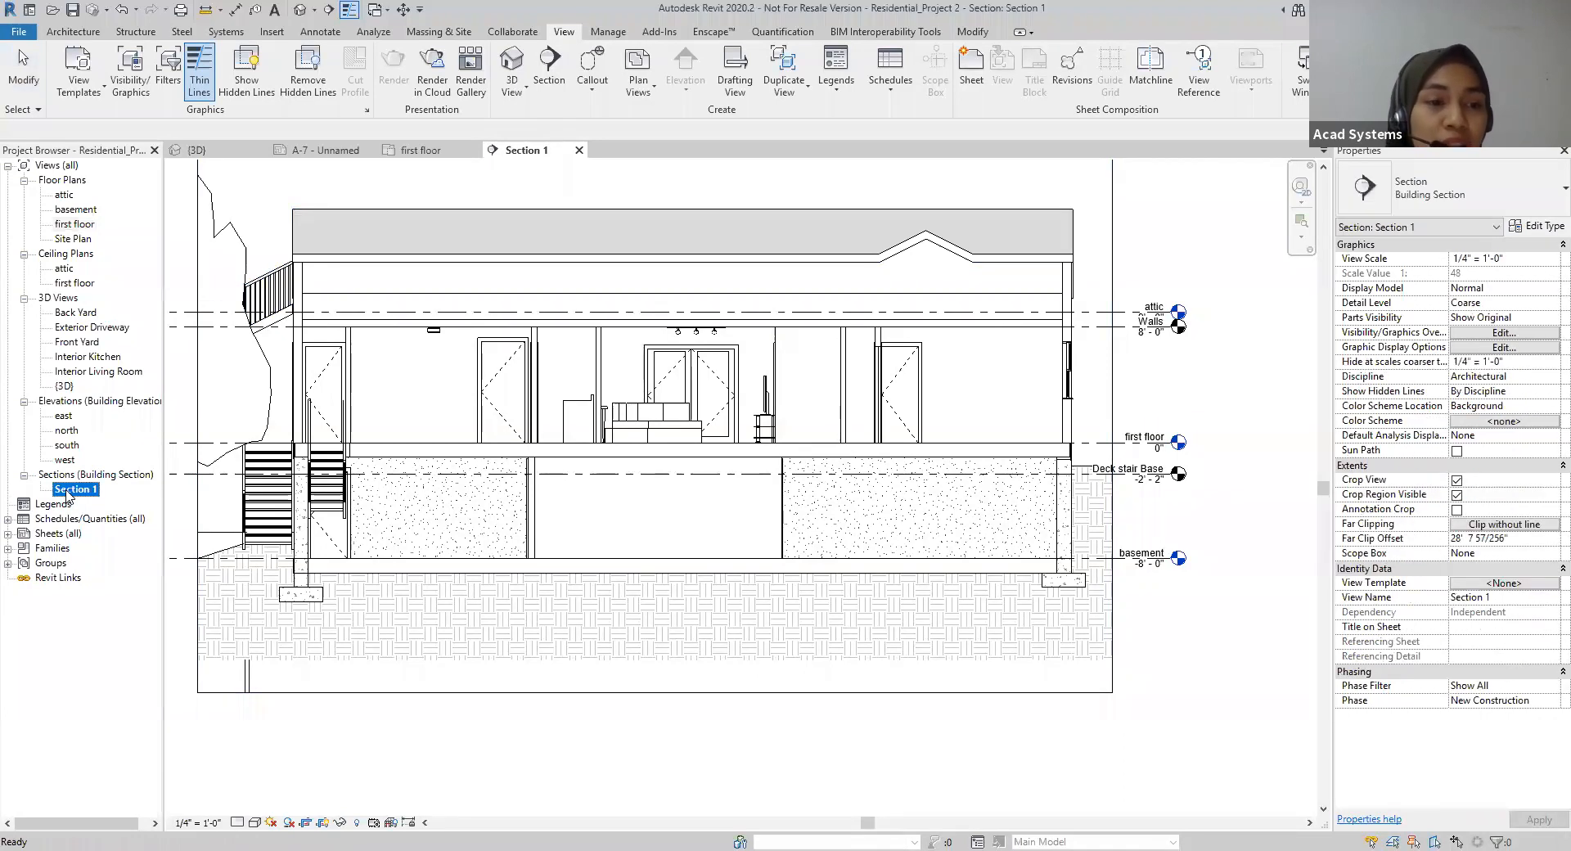
left_click(69, 492)
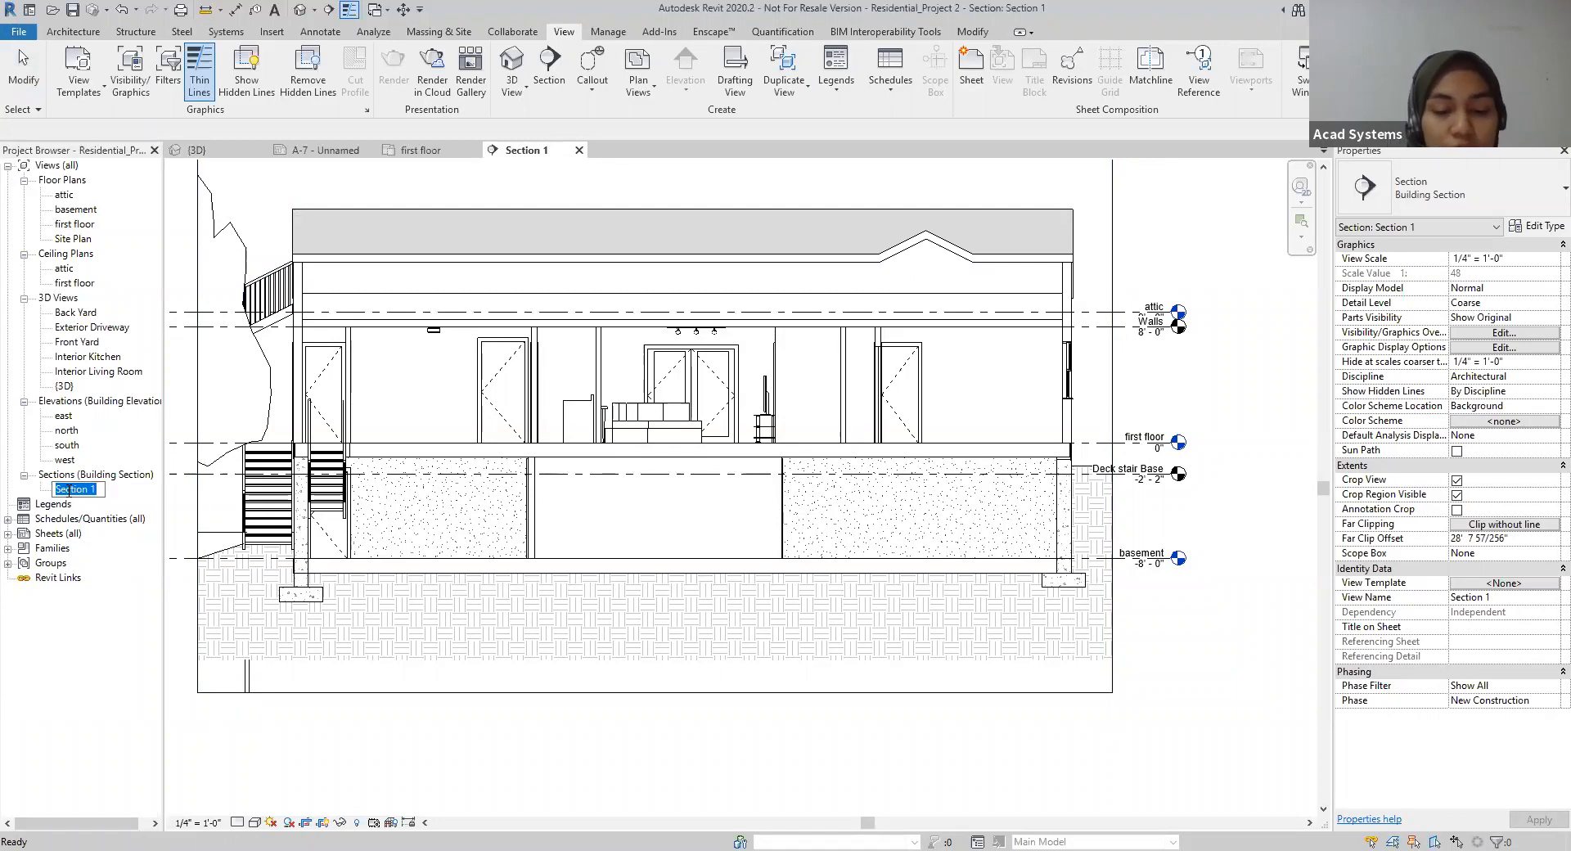
type("BUILDING SECTION")
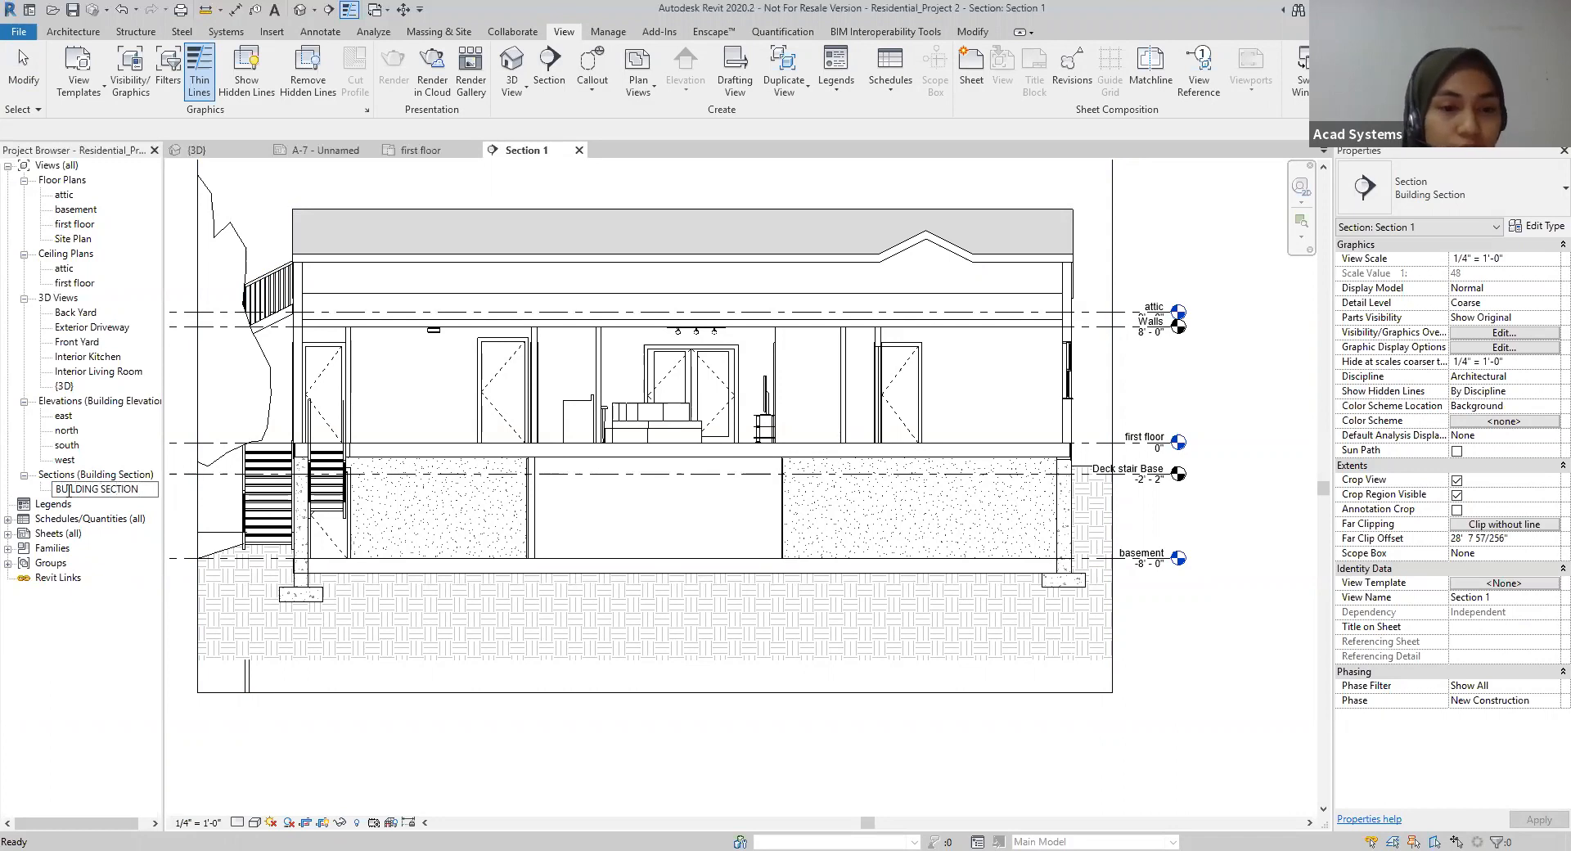
left_click(181, 735)
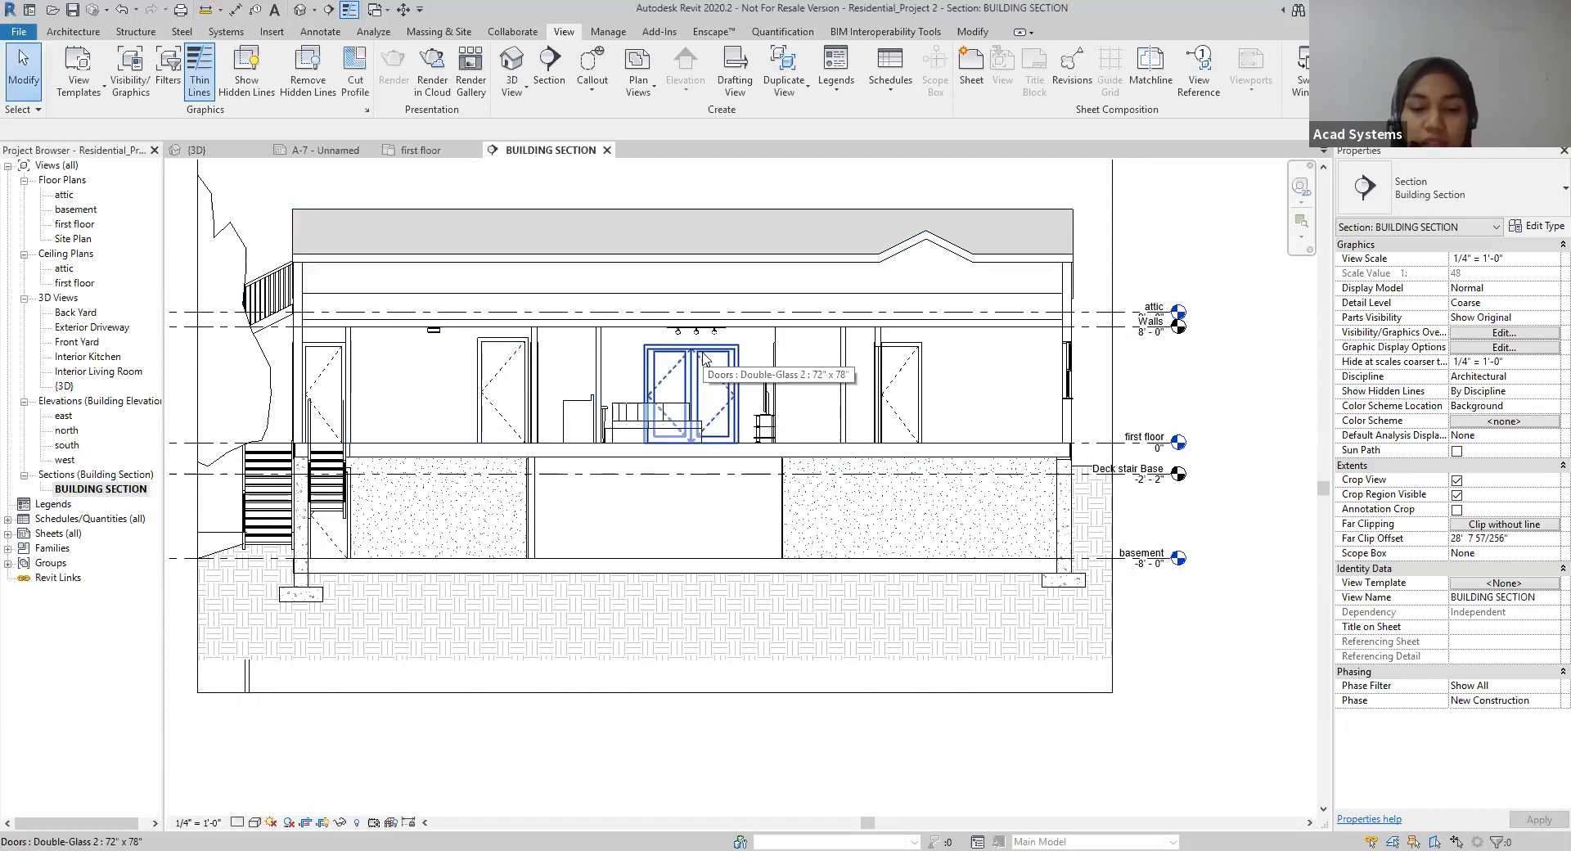
Step: Inspect the cut exterior wall, the roof and the first-floor slab one after another in the building section
scroll(1058, 450, "up", 2)
middle_click_drag(1115, 412, 1017, 530)
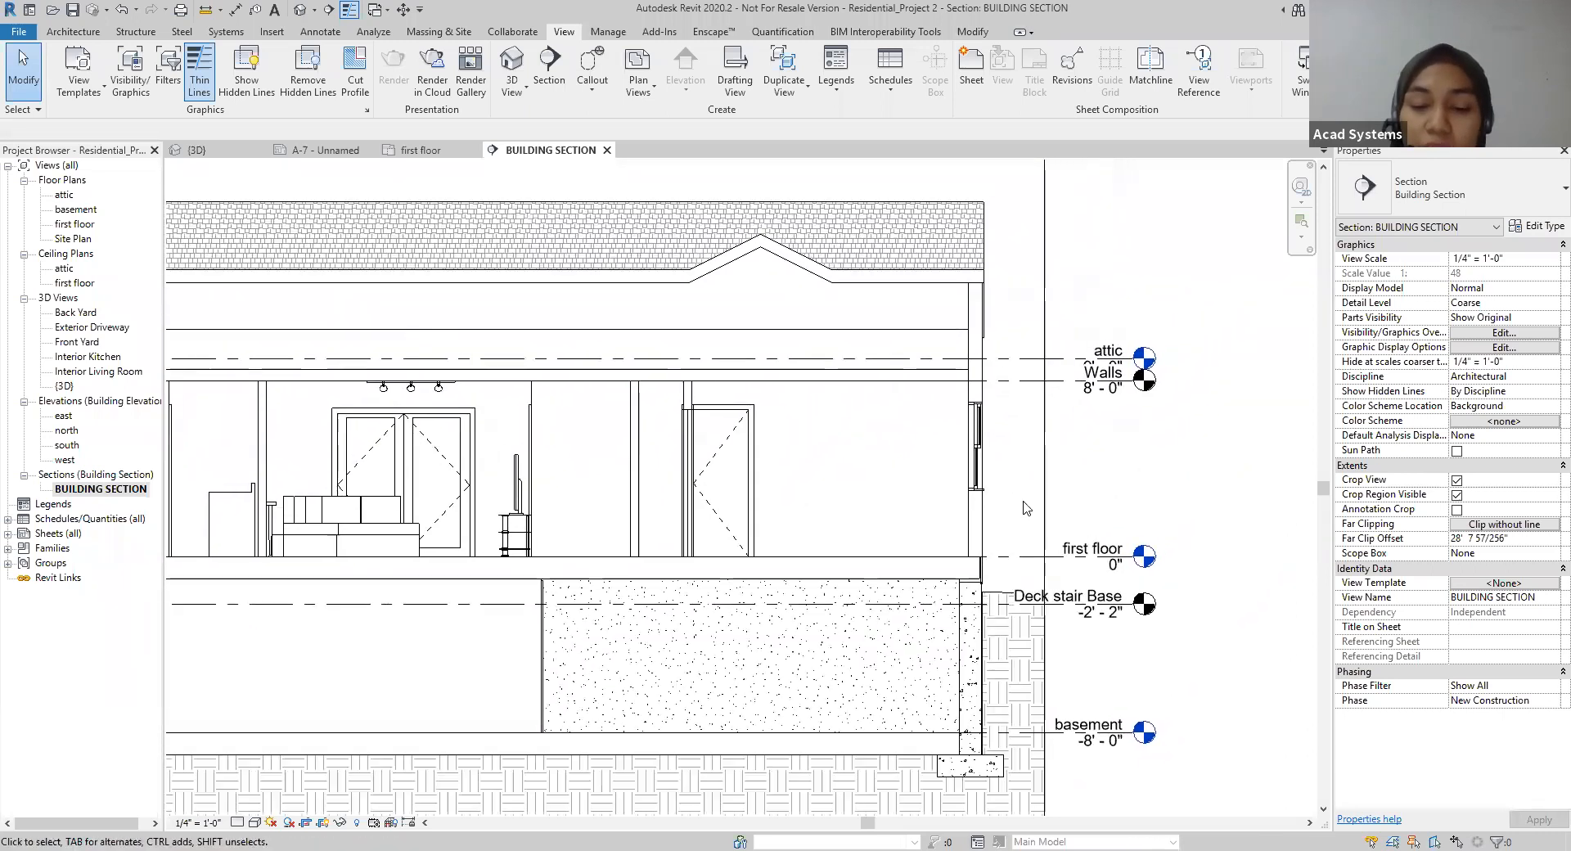
left_click(980, 389)
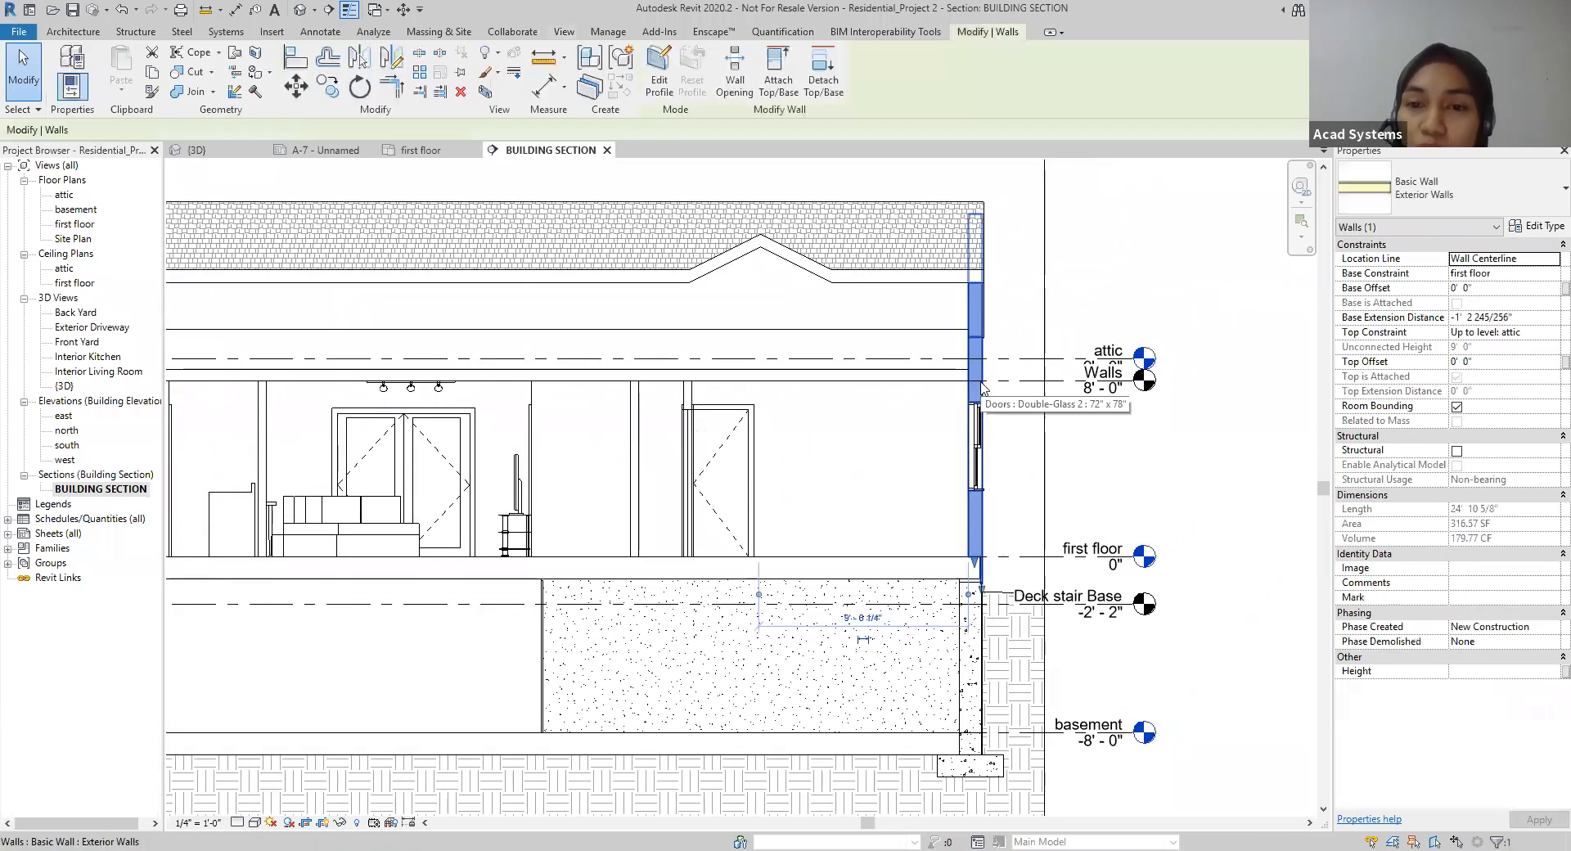
left_click(941, 283)
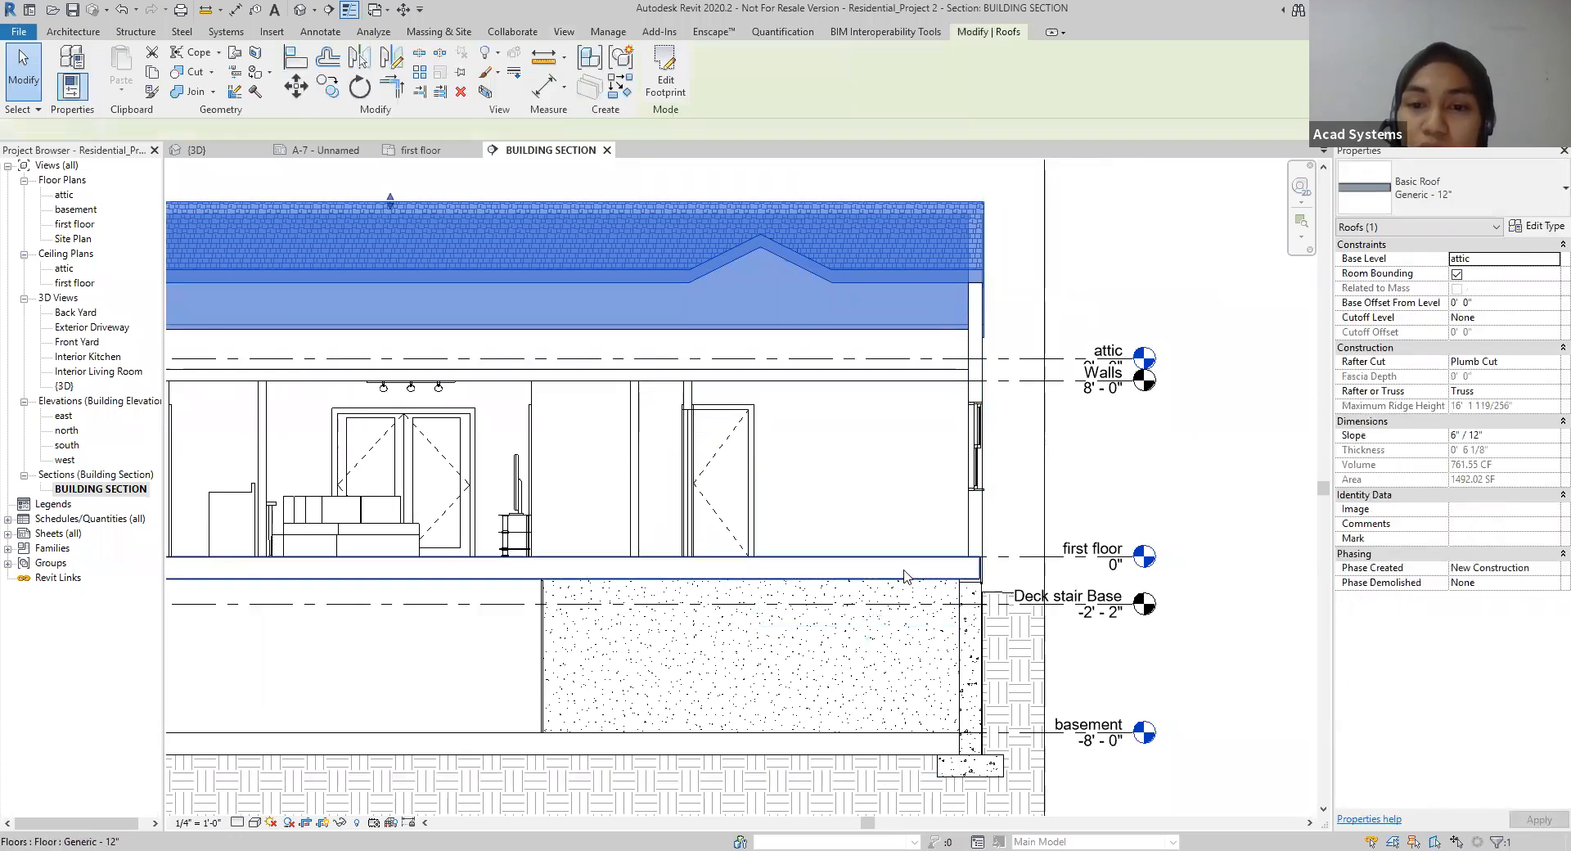
left_click(904, 569)
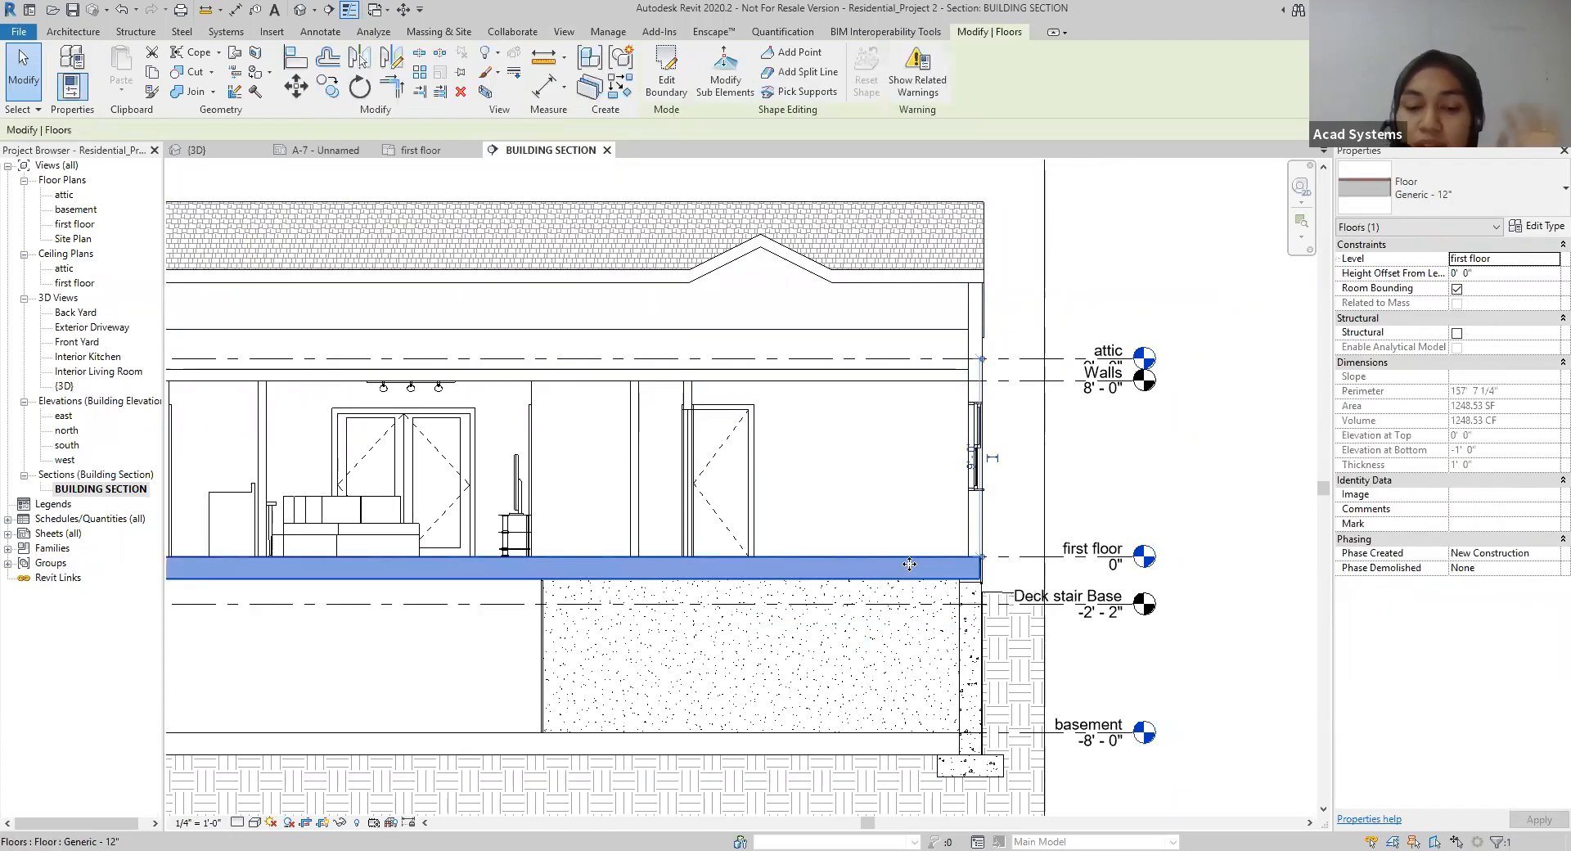
Step: Show the type properties of the cut exterior wall with the preview of its layers displayed
left_click(982, 520)
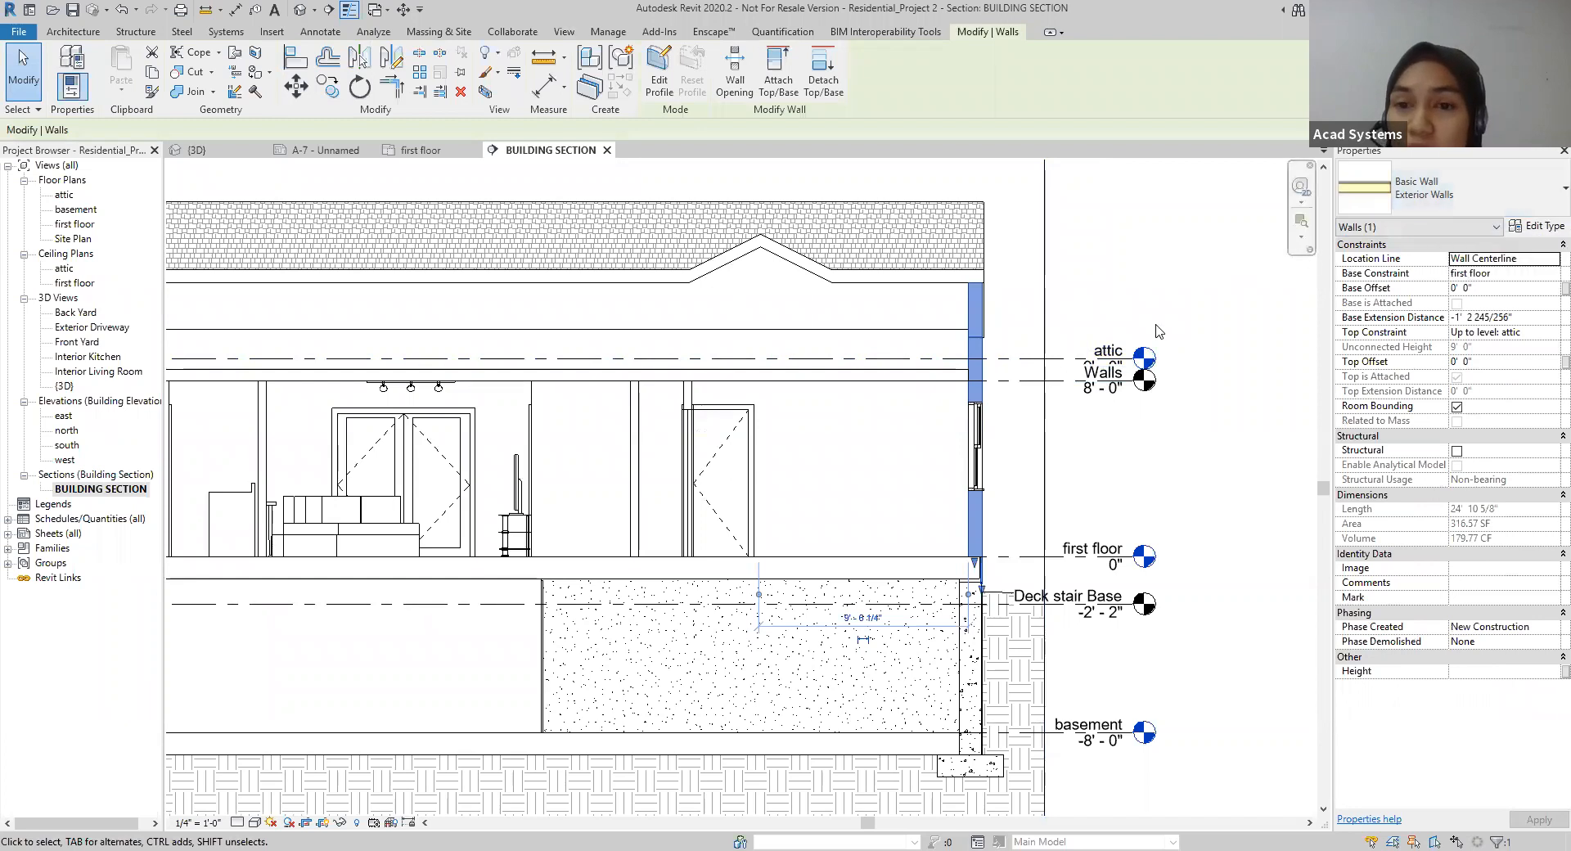
scroll(983, 390, "up", 3)
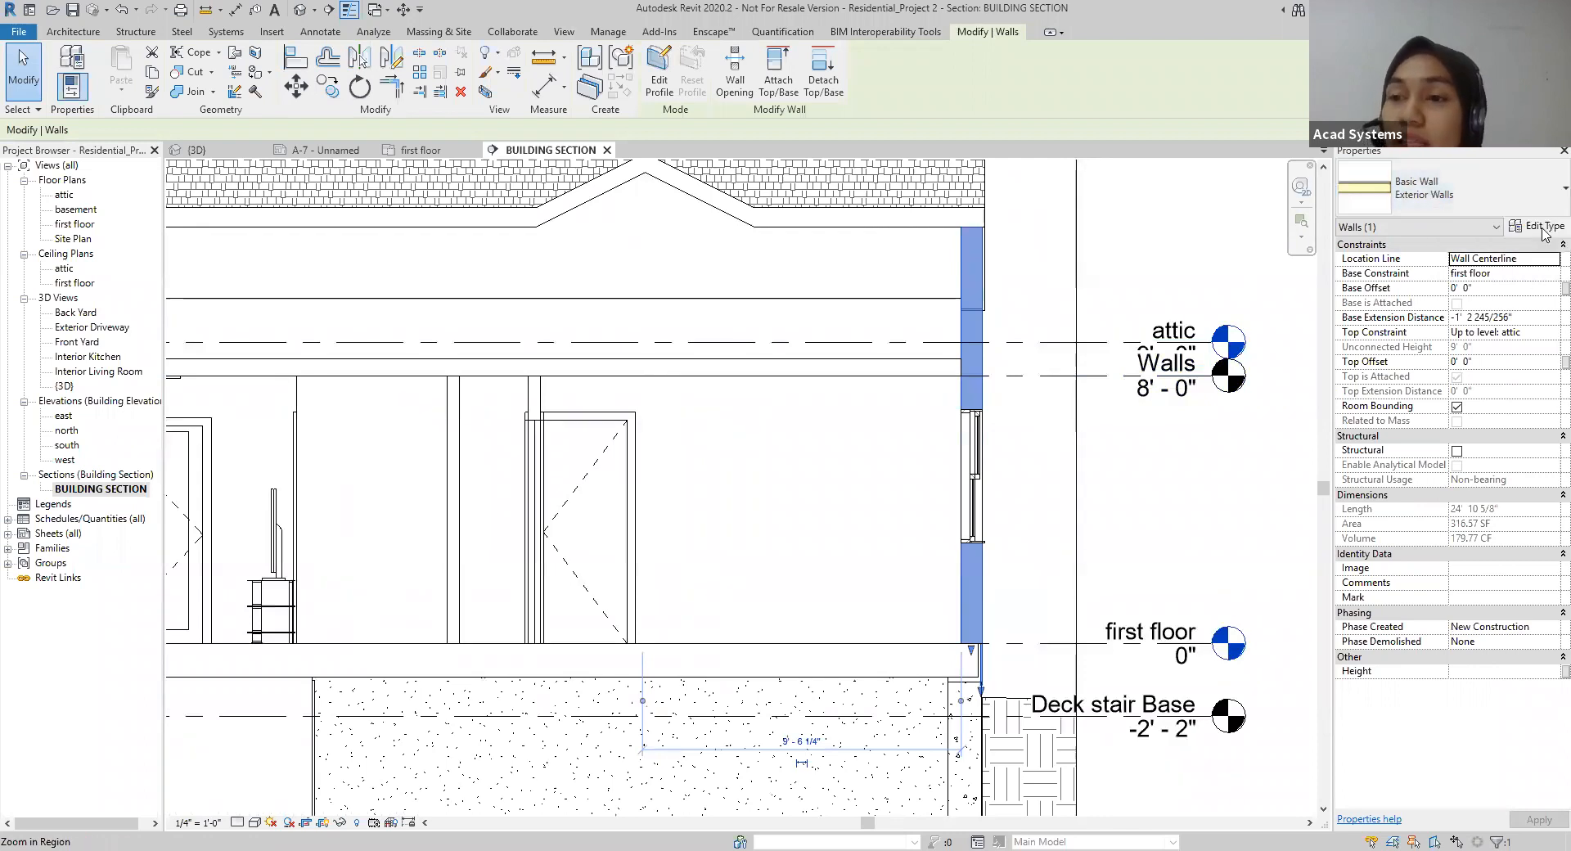
left_click(1542, 228)
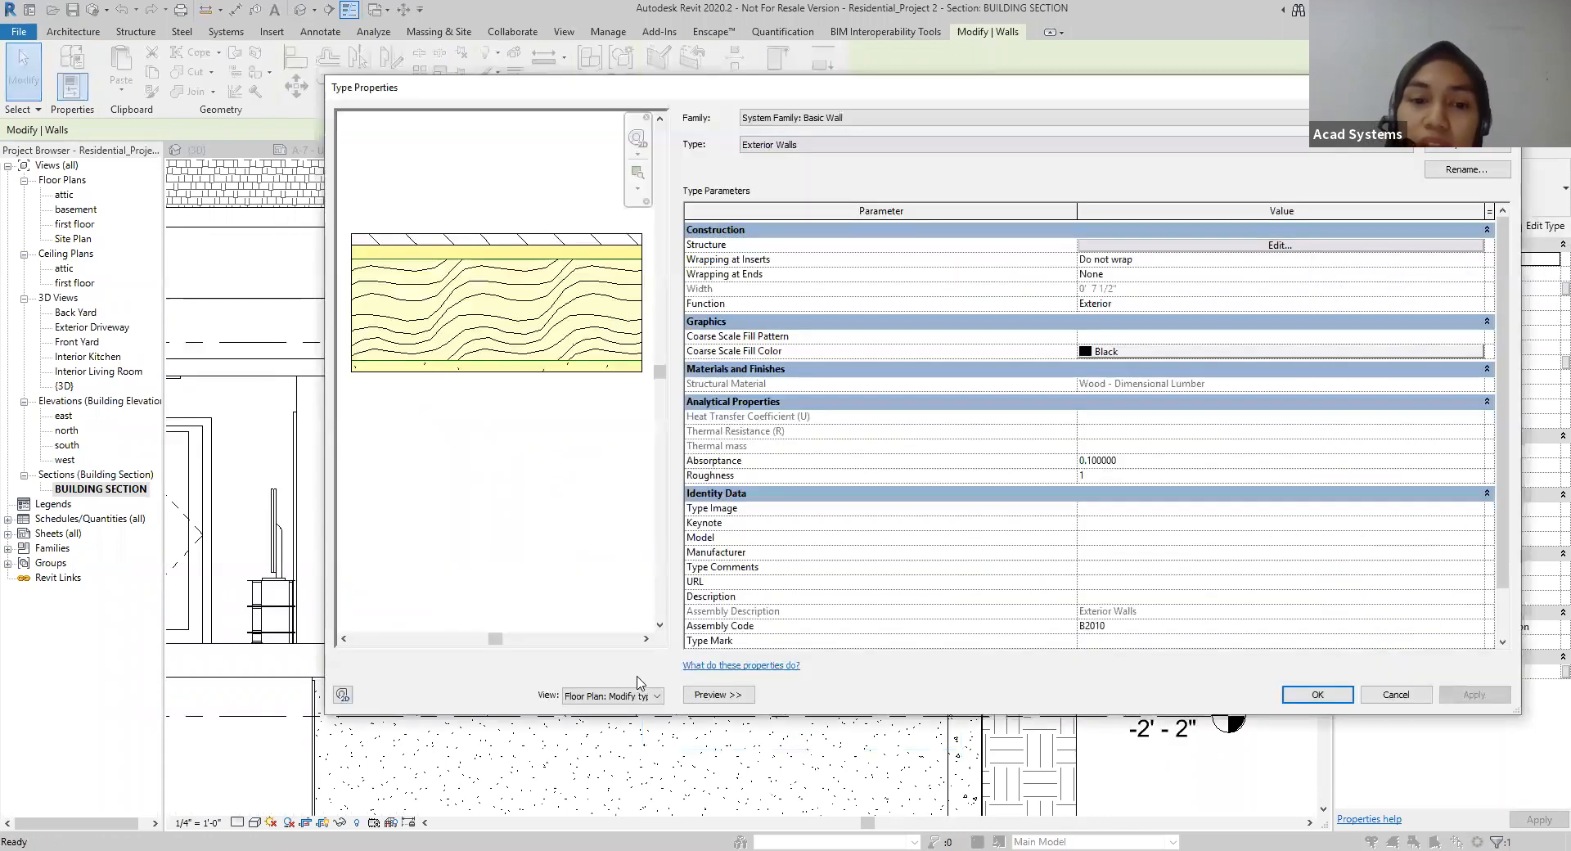
left_click(713, 695)
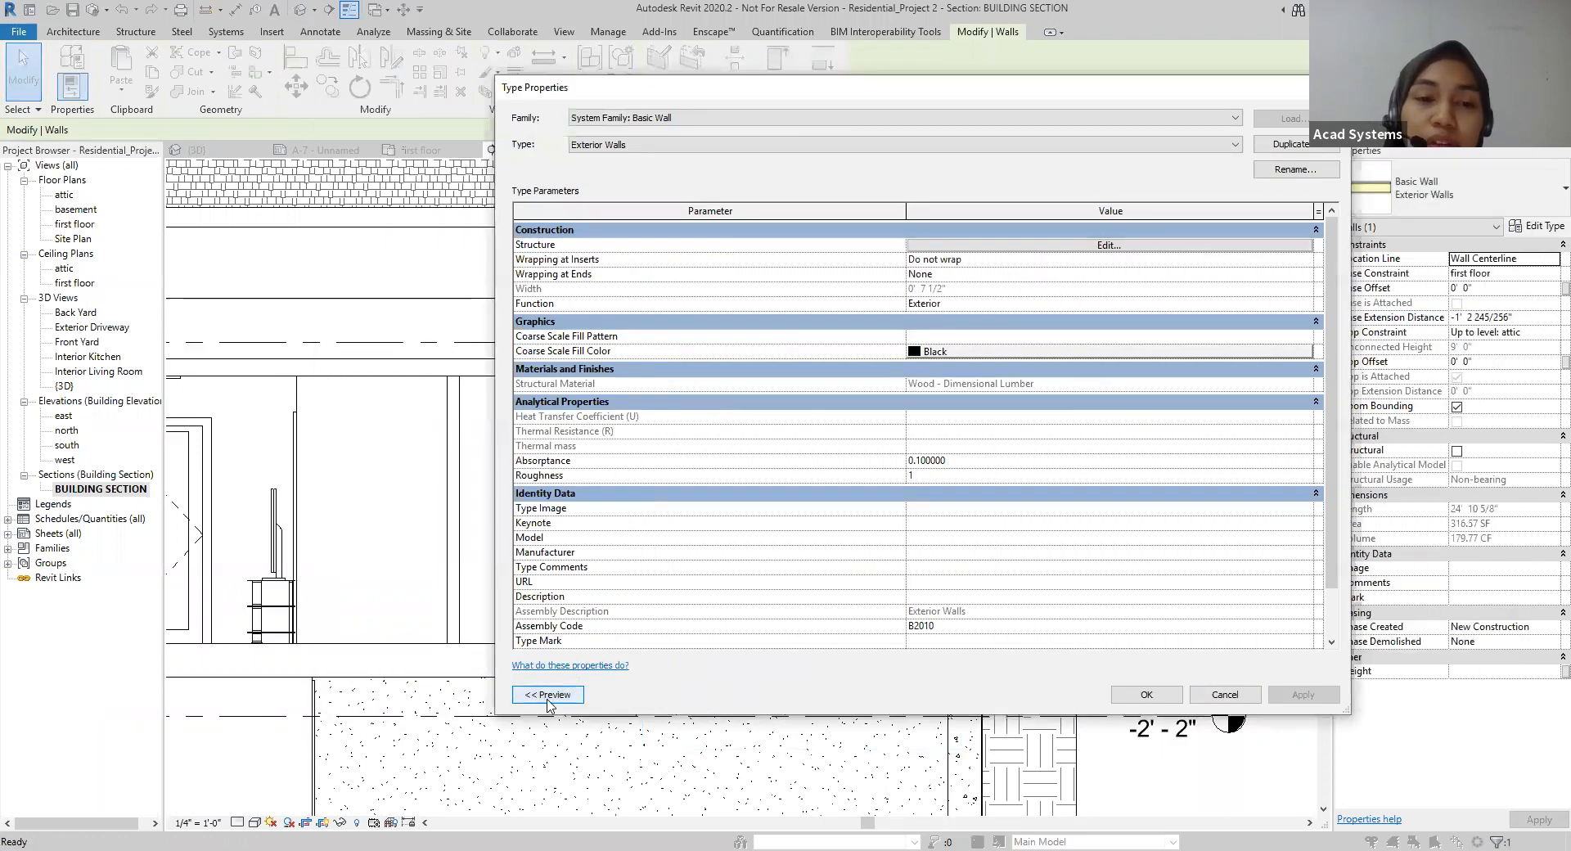
left_click(547, 695)
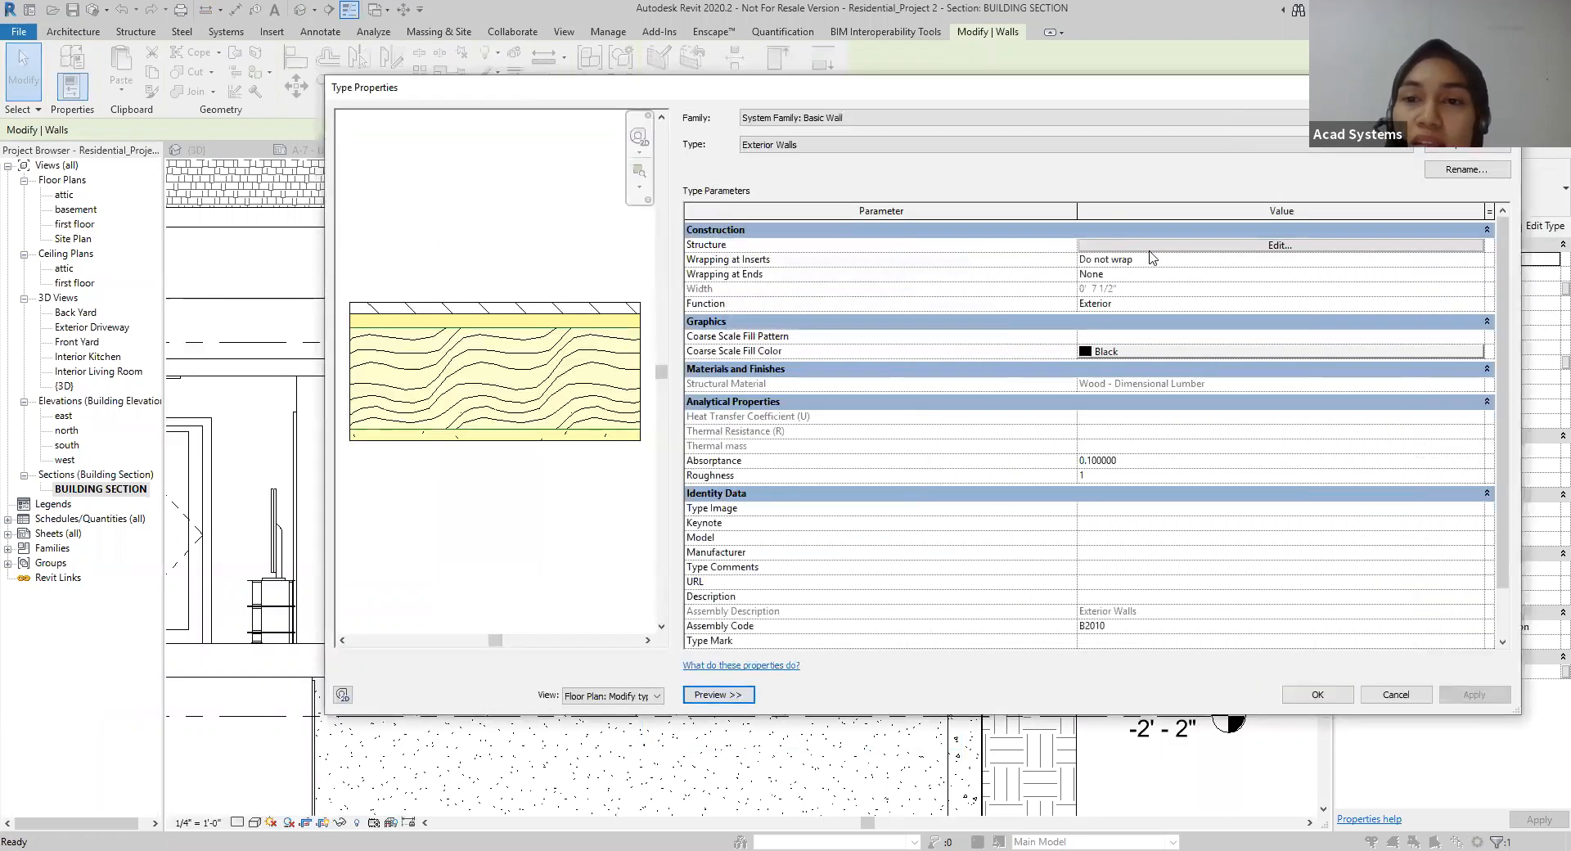
Step: Review the layer structure of the Exterior Walls type and close its type properties
left_click(1183, 248)
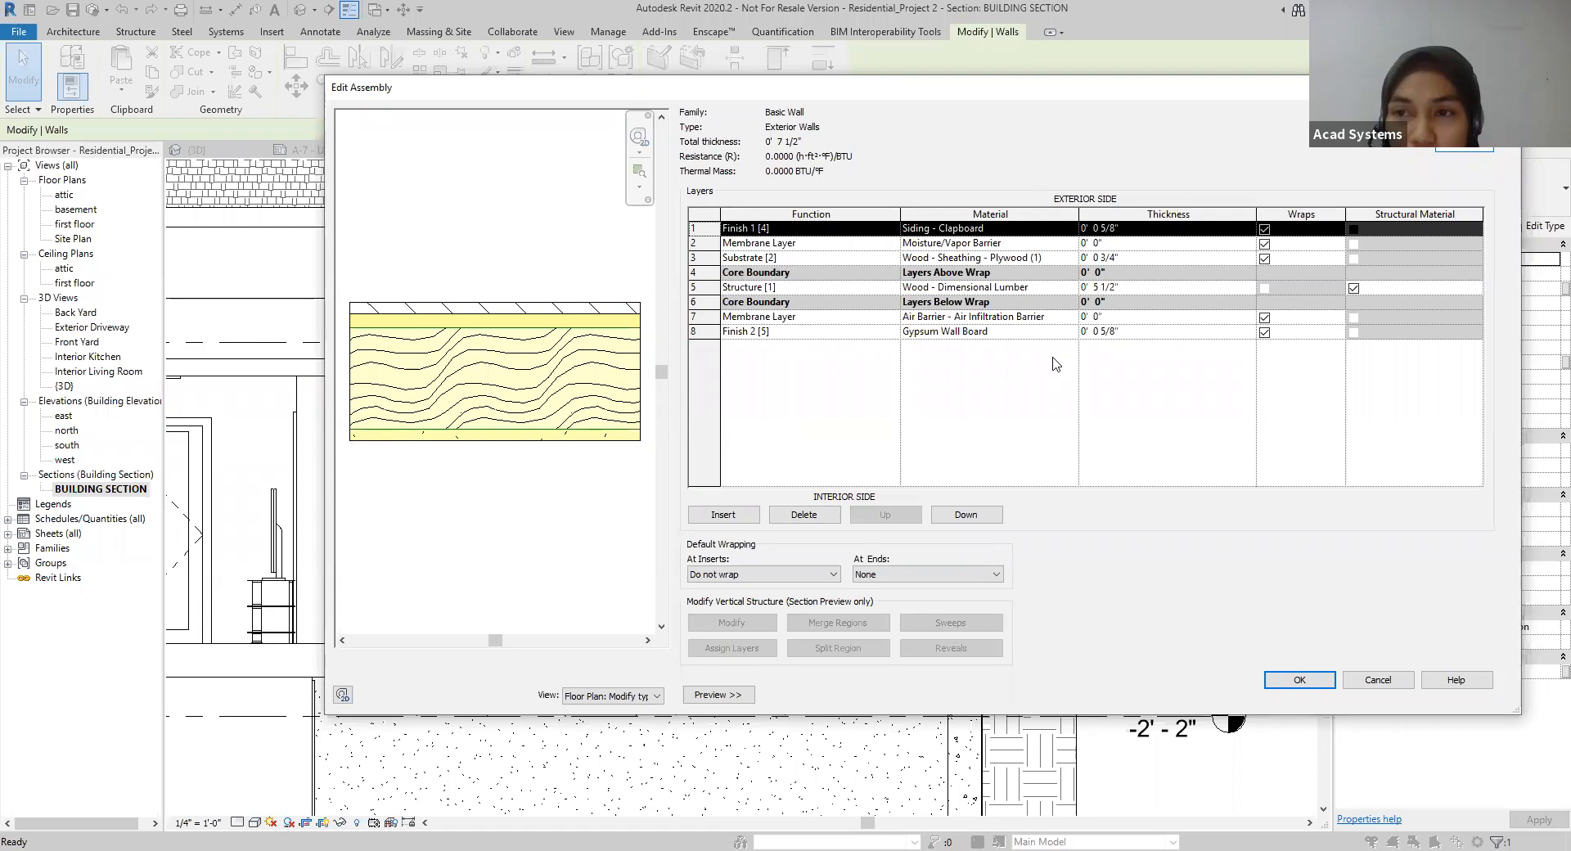
key("Return")
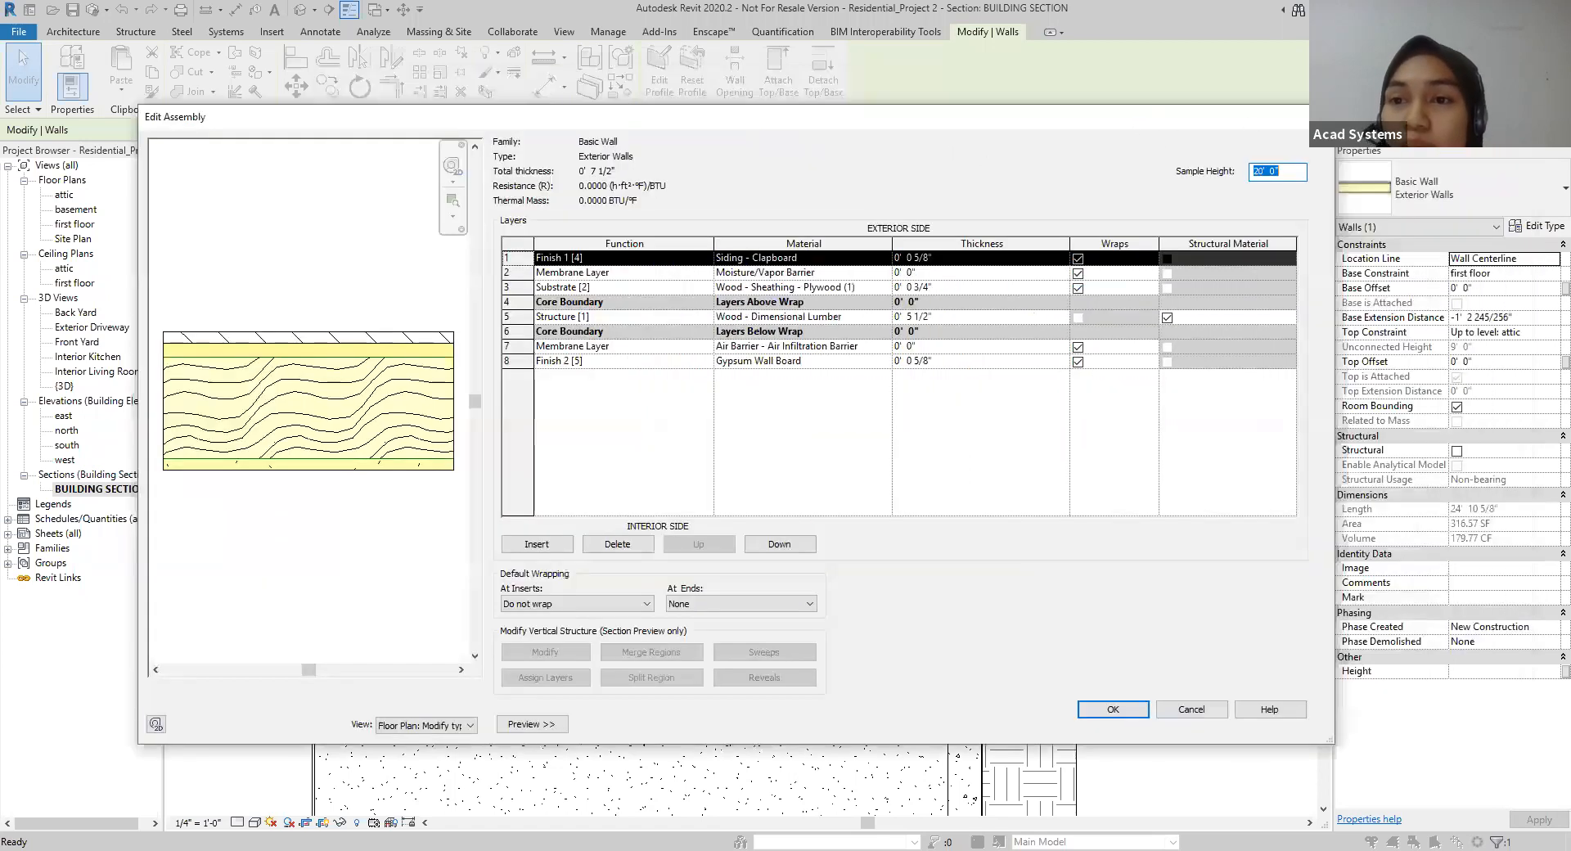
left_click(1319, 117)
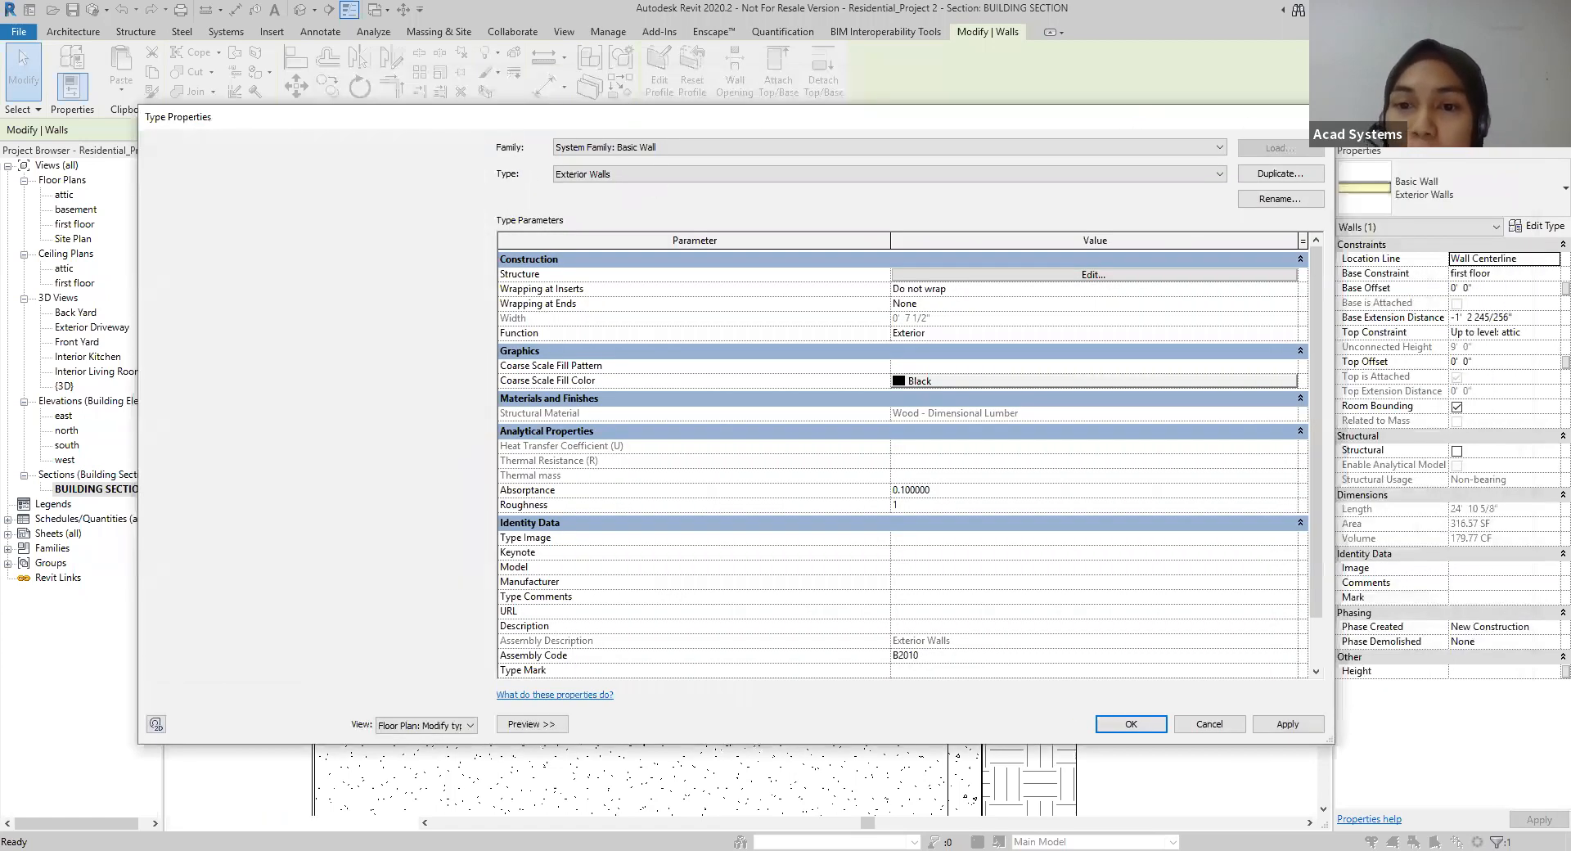
left_click(1072, 479)
scroll(1130, 483, "down", 1)
middle_click_drag(1137, 490, 1198, 427)
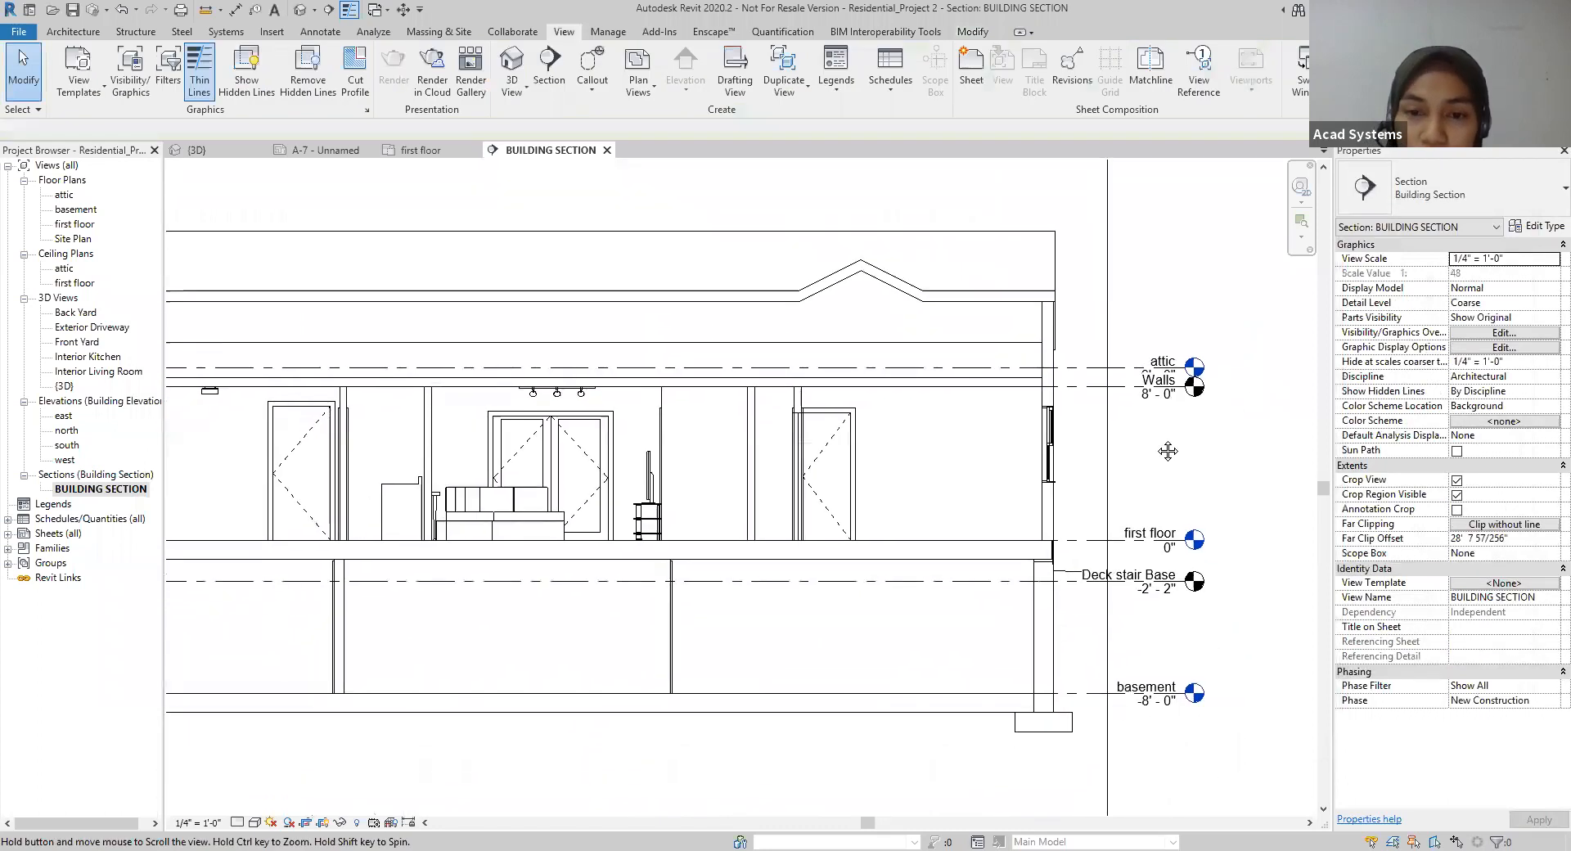
scroll(1198, 430, "down", 1)
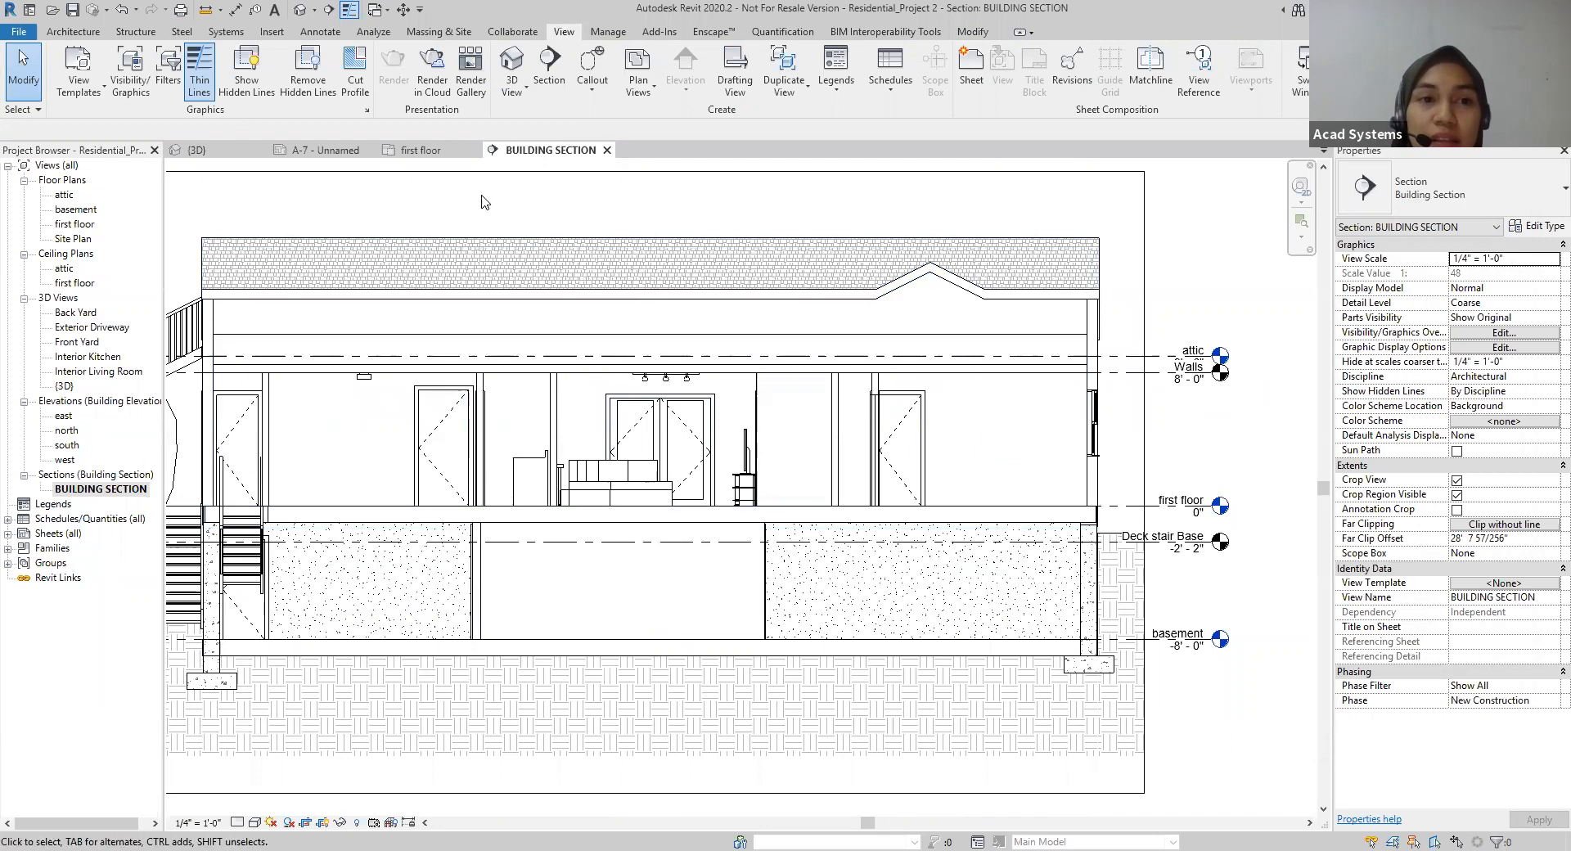
Step: Place the first floor plan view in the upper-left area of sheet A-7
left_click(320, 153)
scroll(442, 348, "down", 1)
middle_click_drag(456, 357, 528, 365)
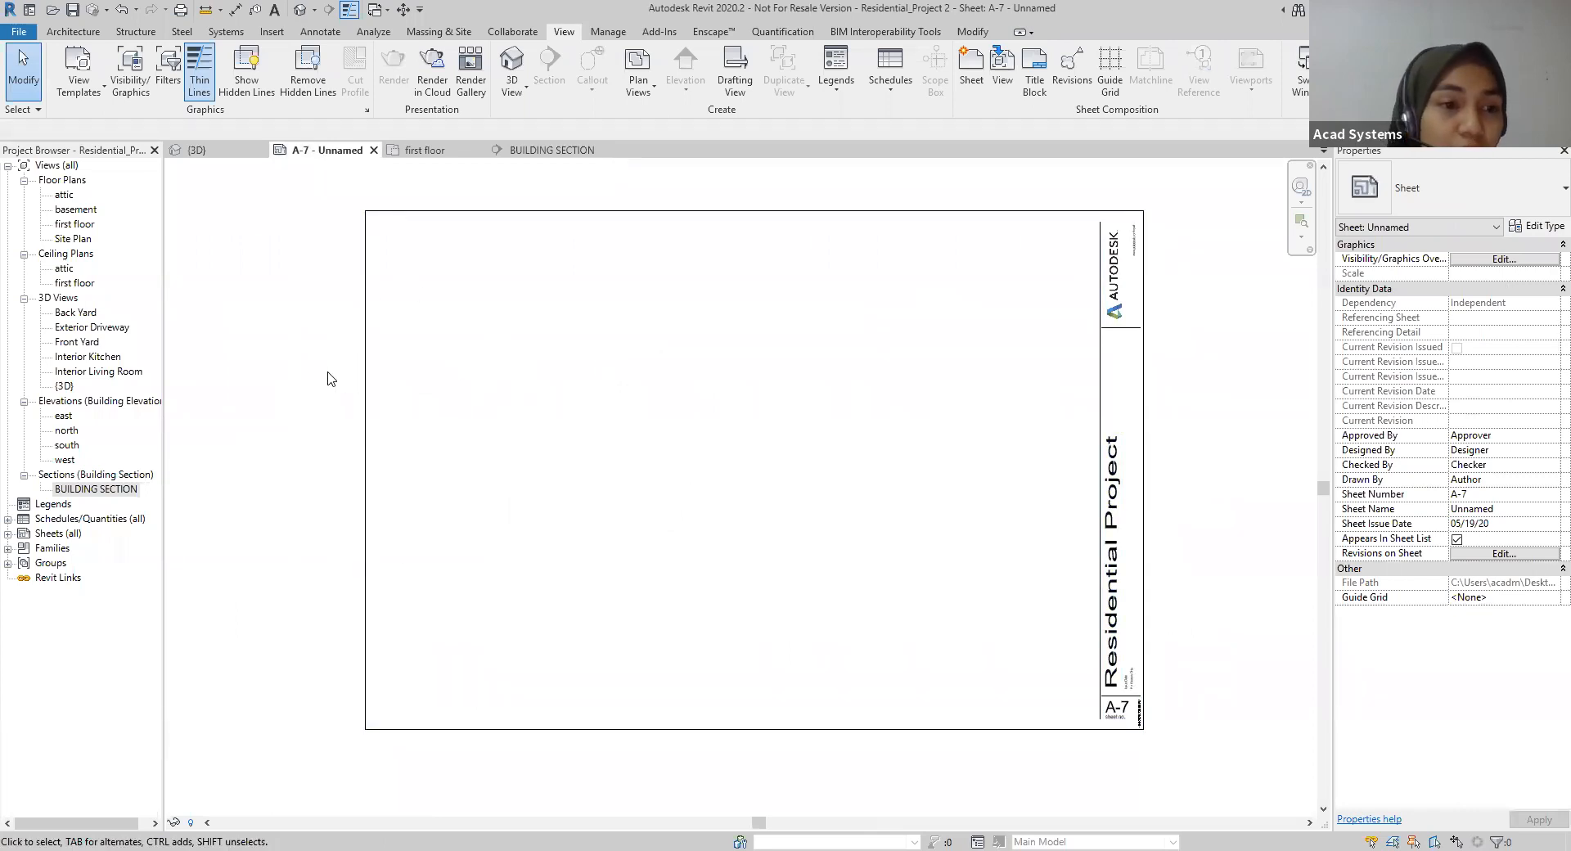
left_click(77, 224)
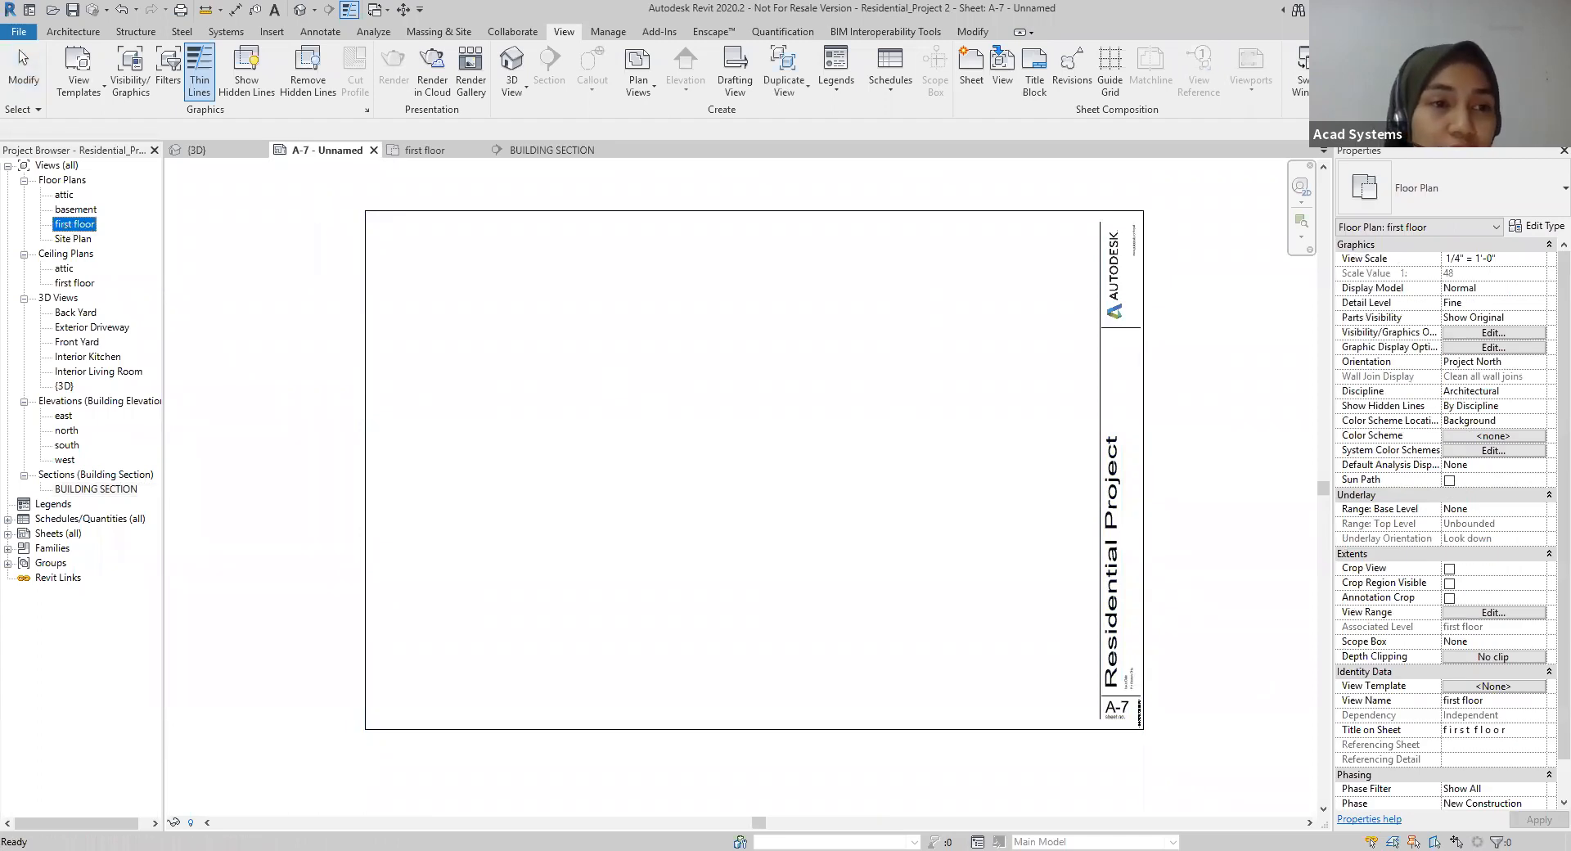
left_click_drag(519, 353, 572, 362)
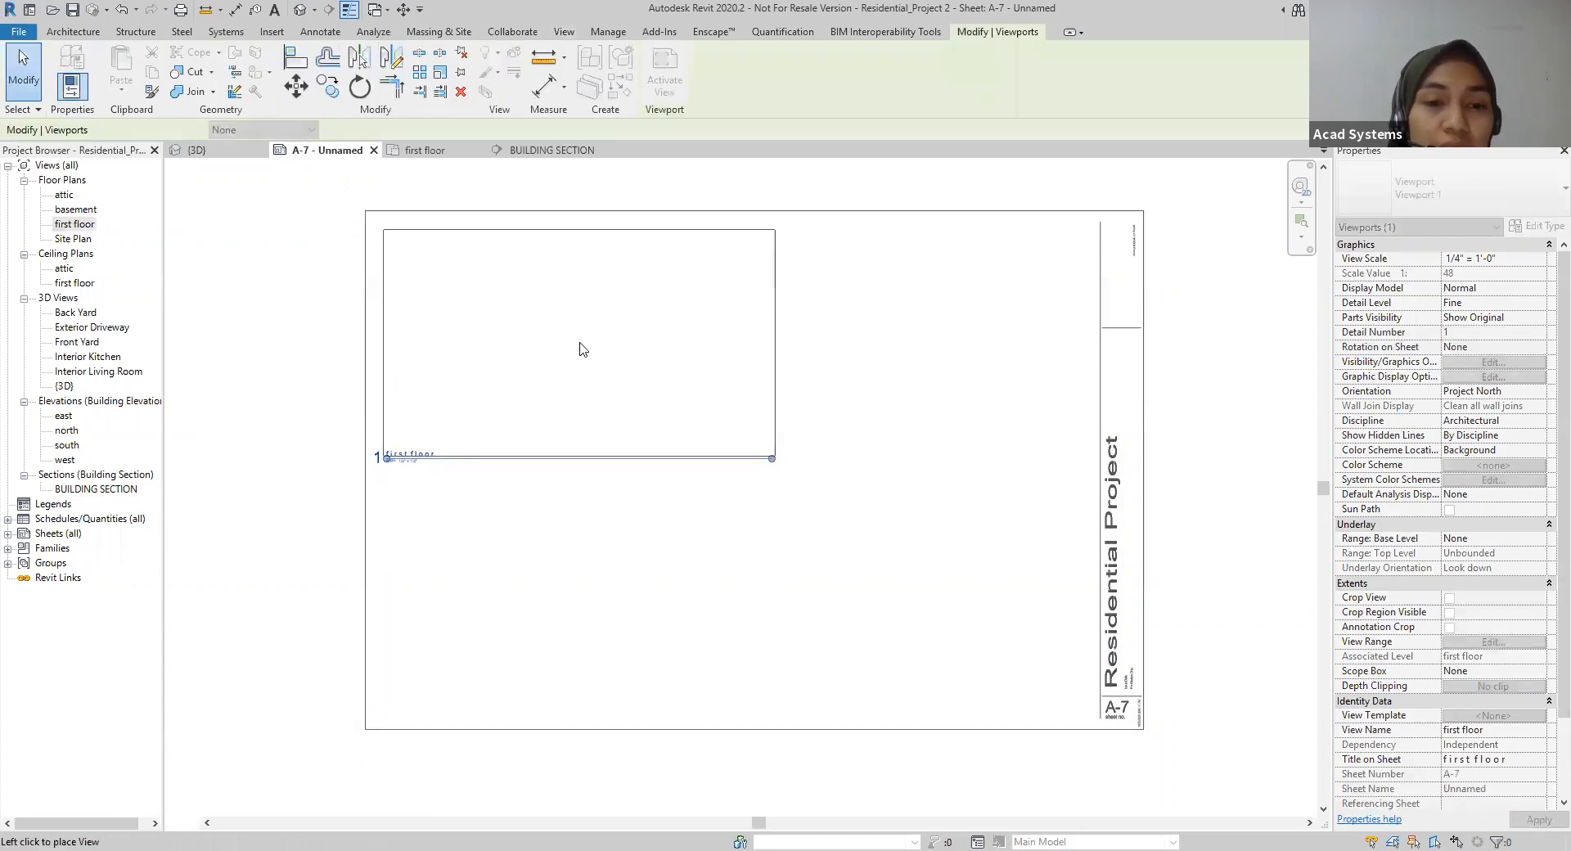
left_click(579, 348)
left_click(573, 534)
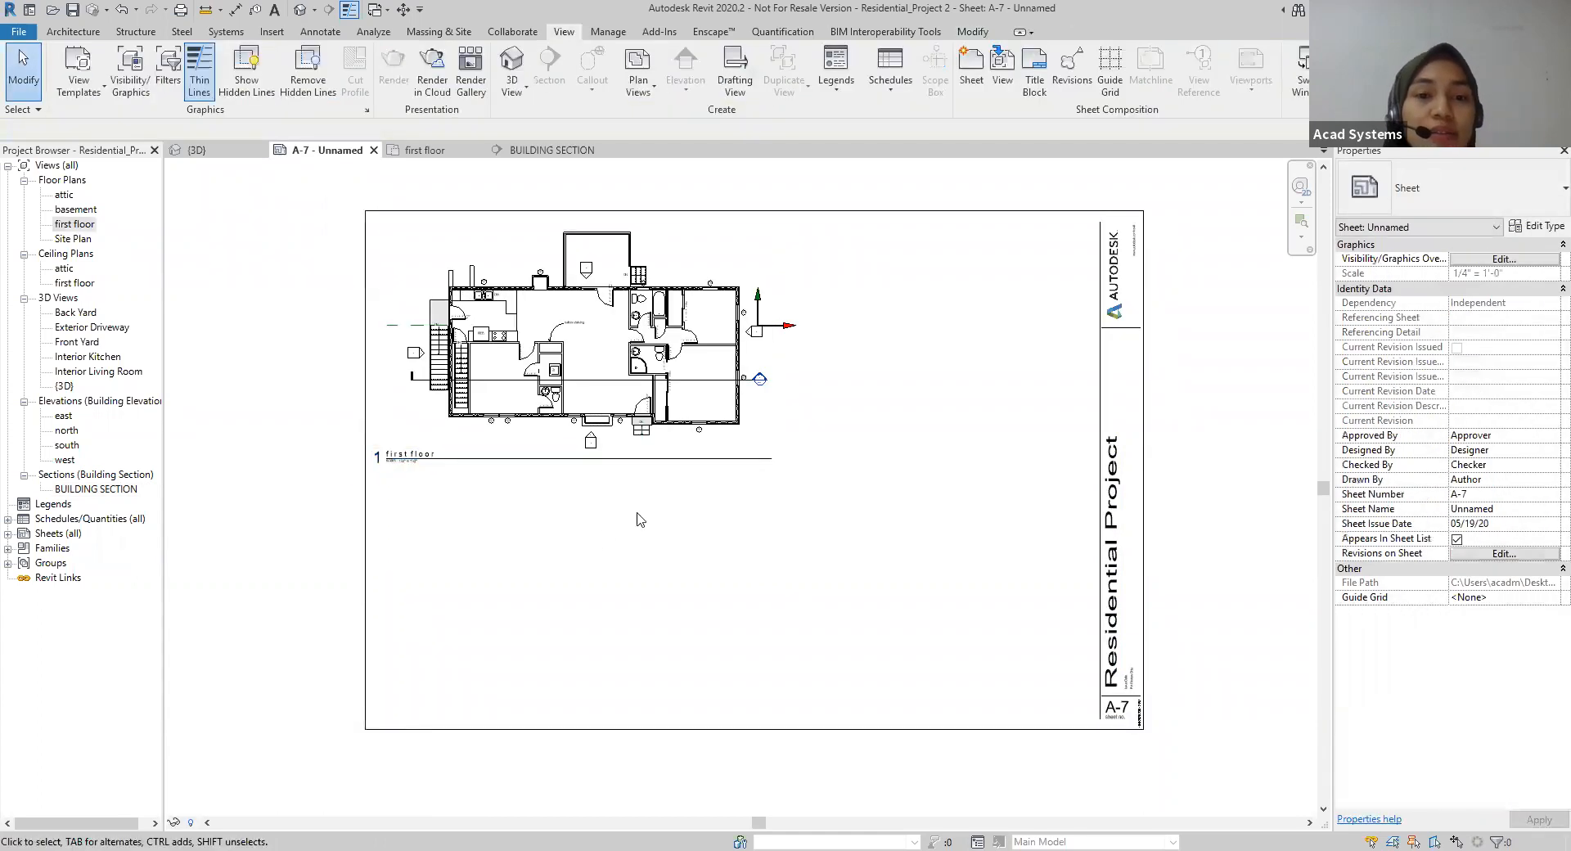
Step: Place the BUILDING SECTION view on sheet A-7 directly below the first floor plan
scroll(749, 384, "up", 5)
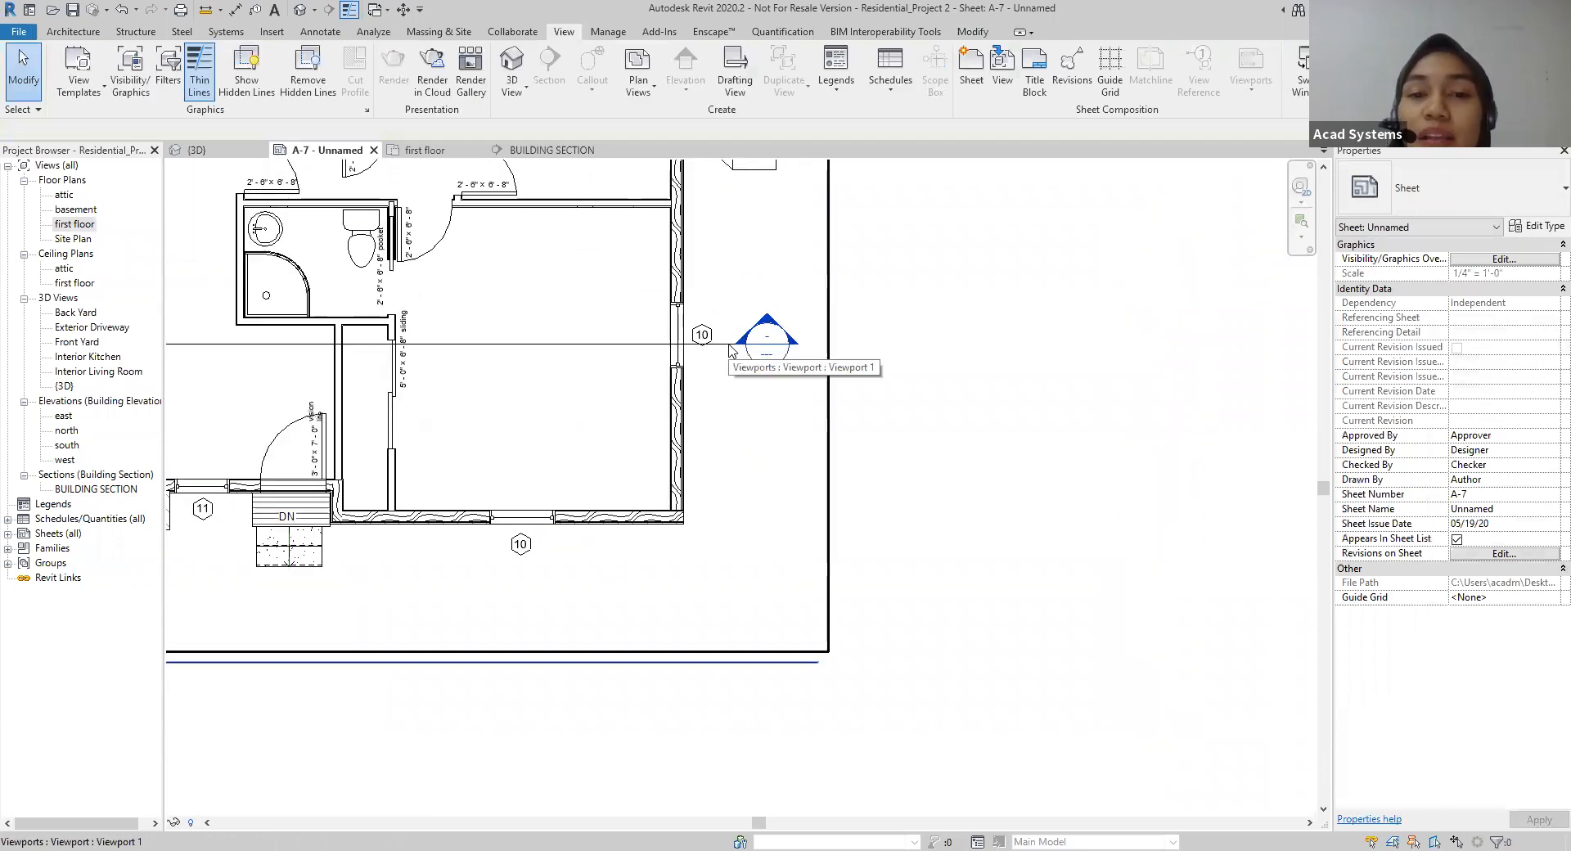
scroll(730, 348, "up", 2)
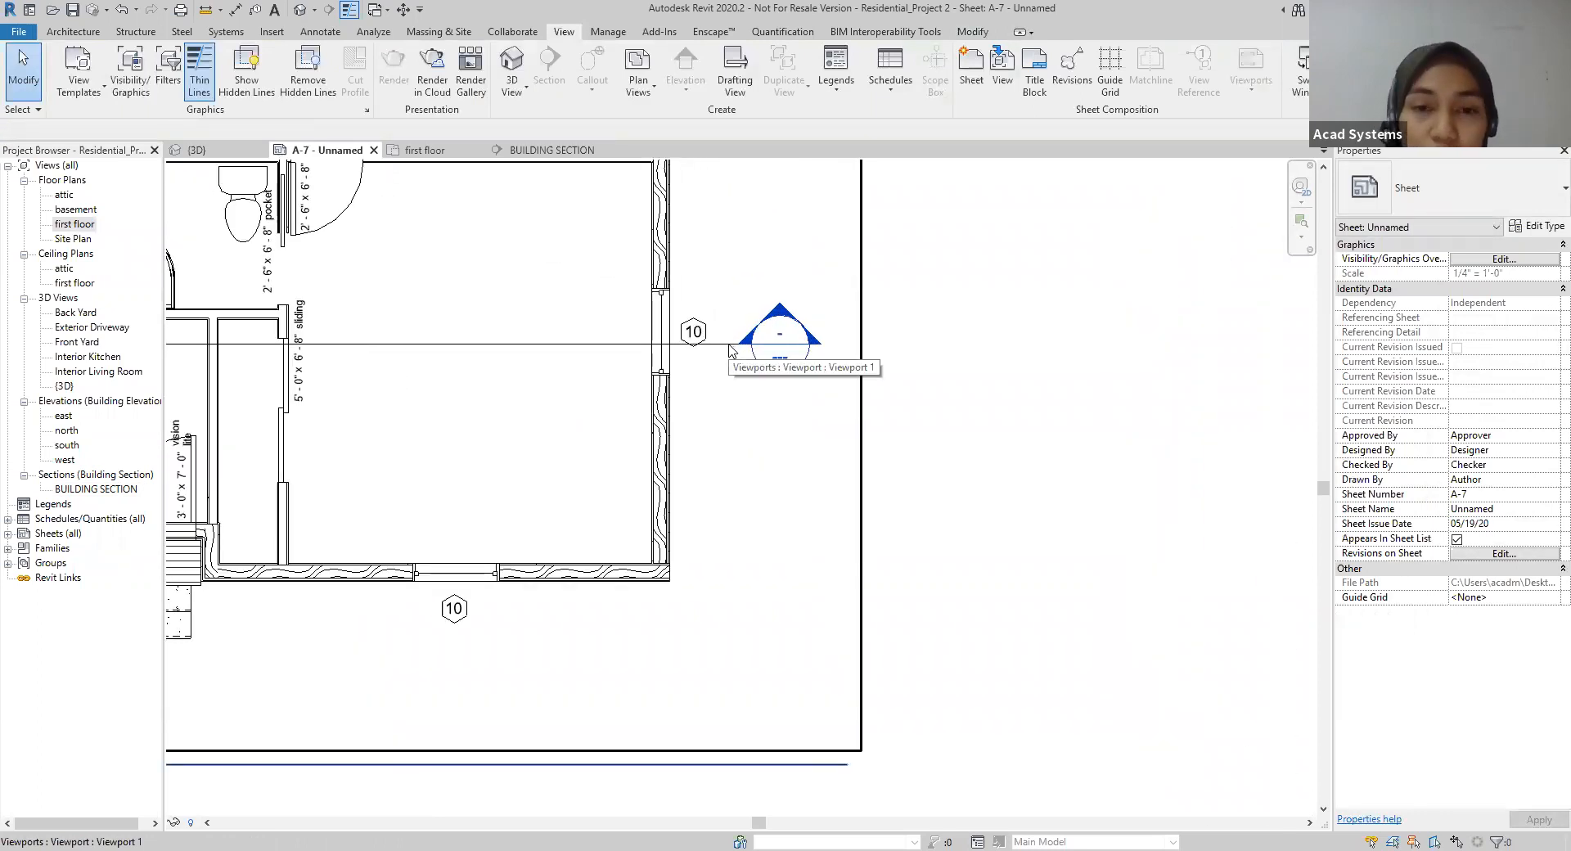
scroll(736, 343, "down", 5)
scroll(842, 424, "down", 3)
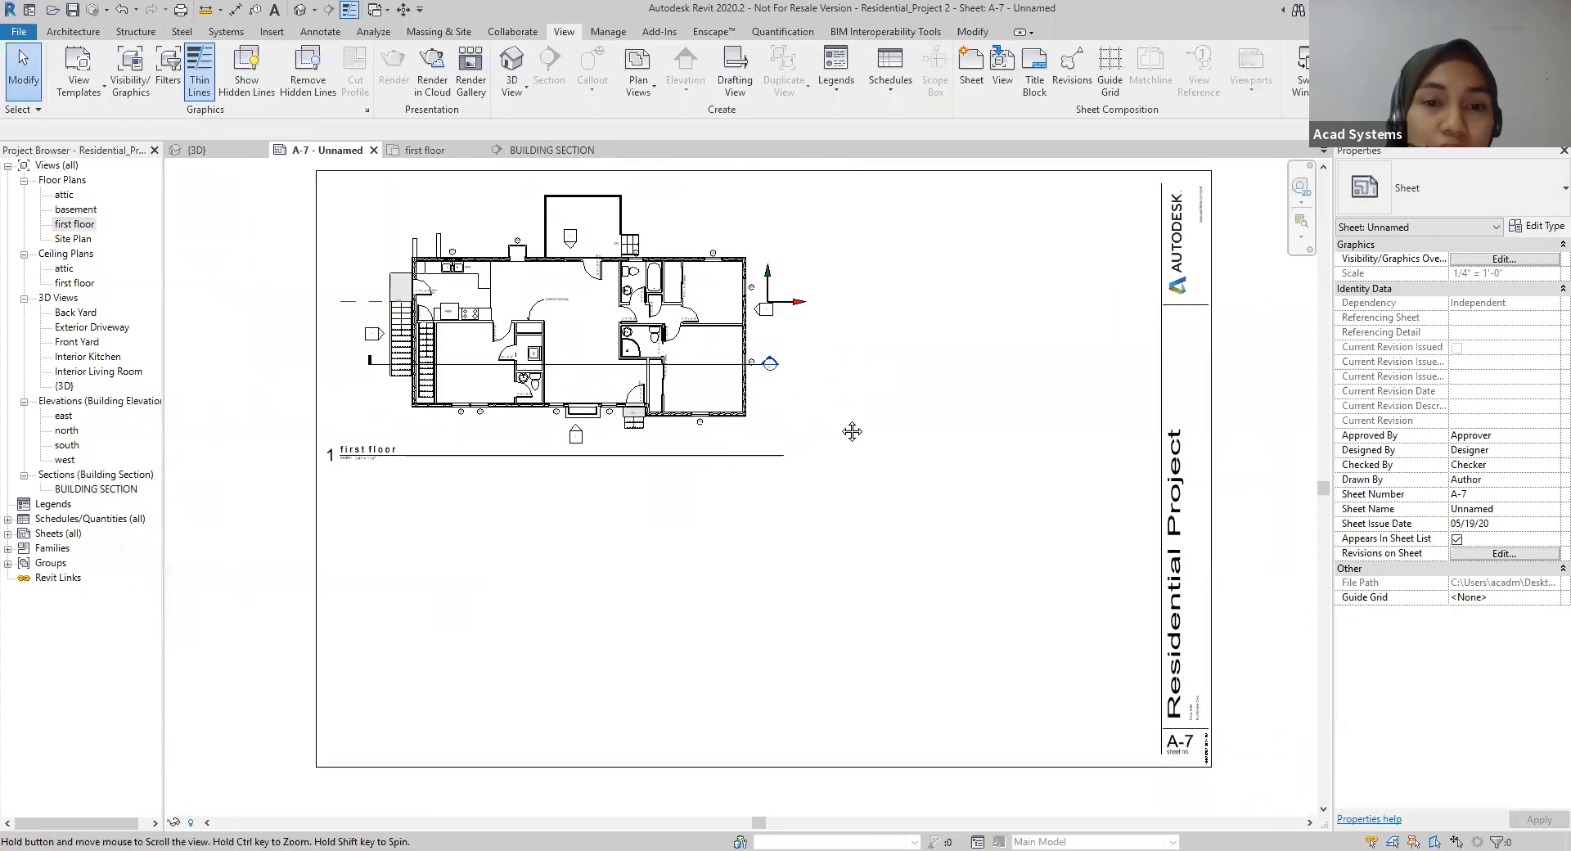
left_click(124, 491)
left_click(573, 150)
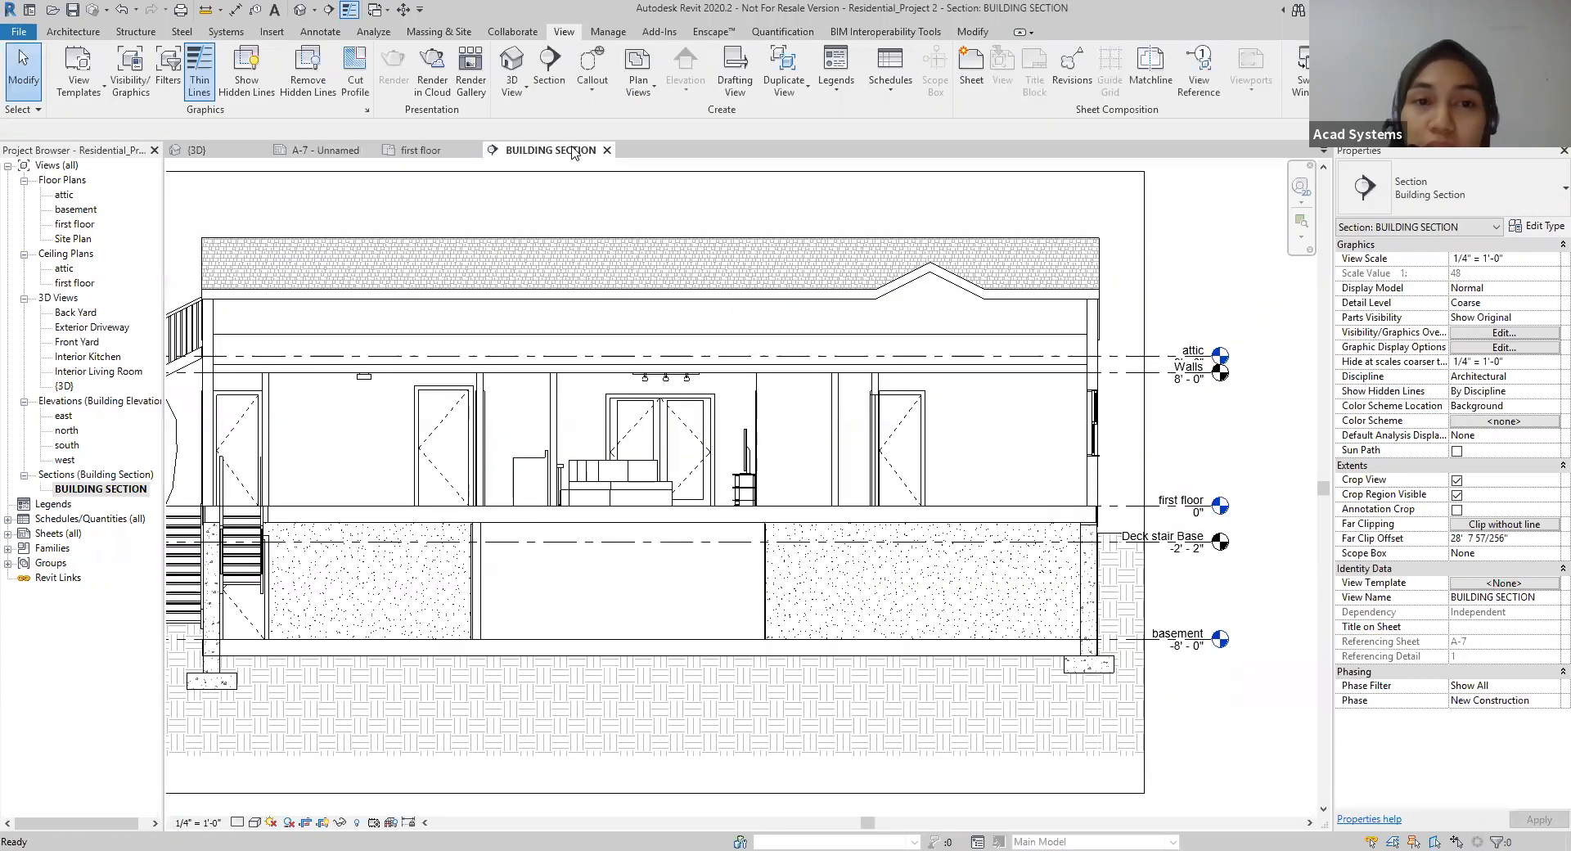
left_click(314, 150)
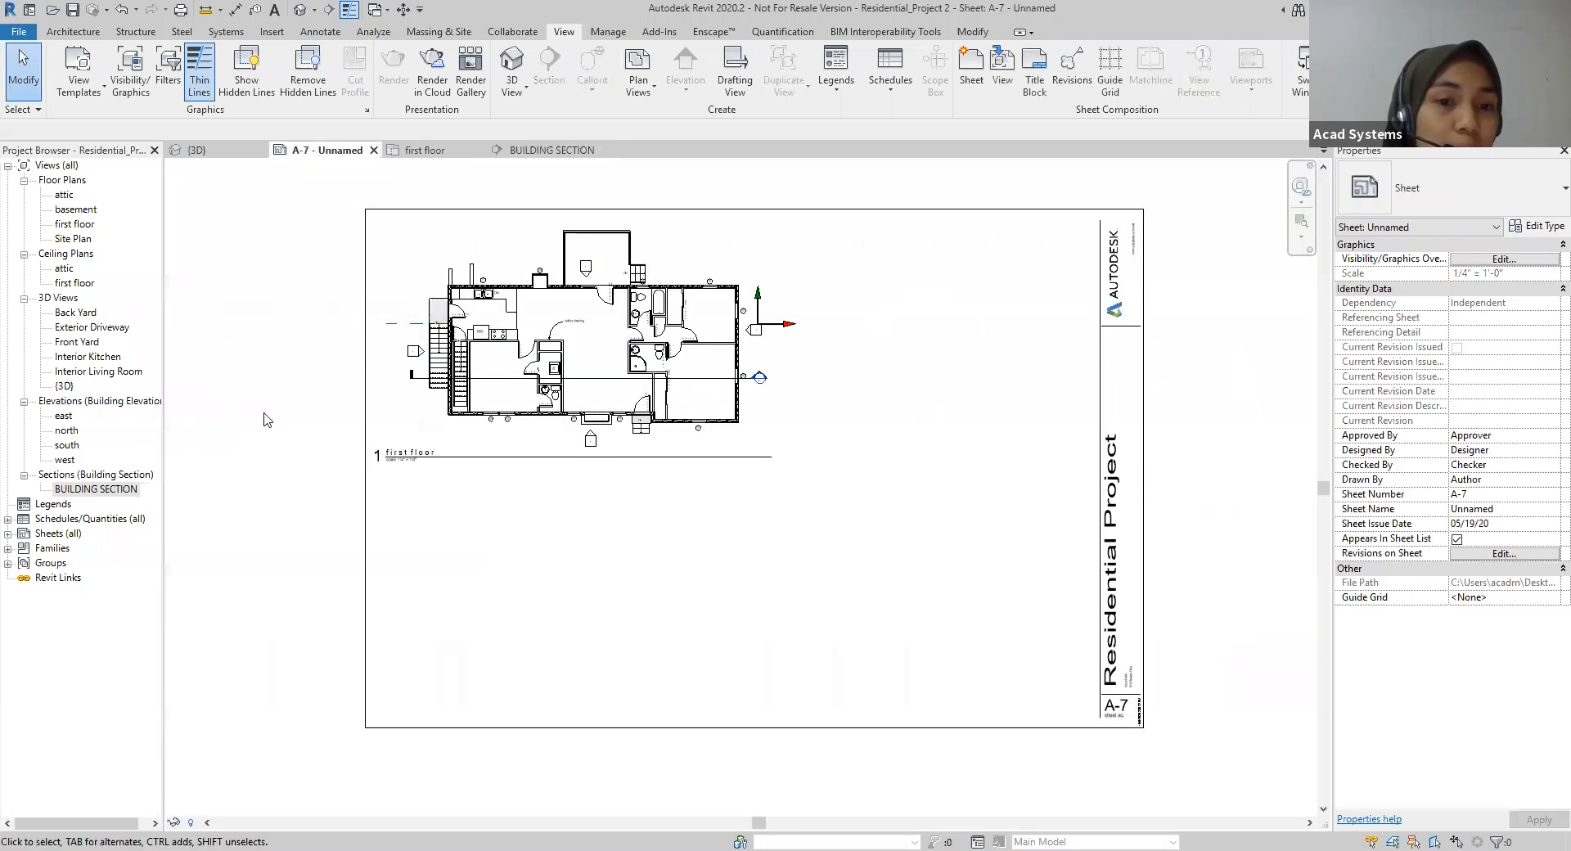
left_click(96, 489)
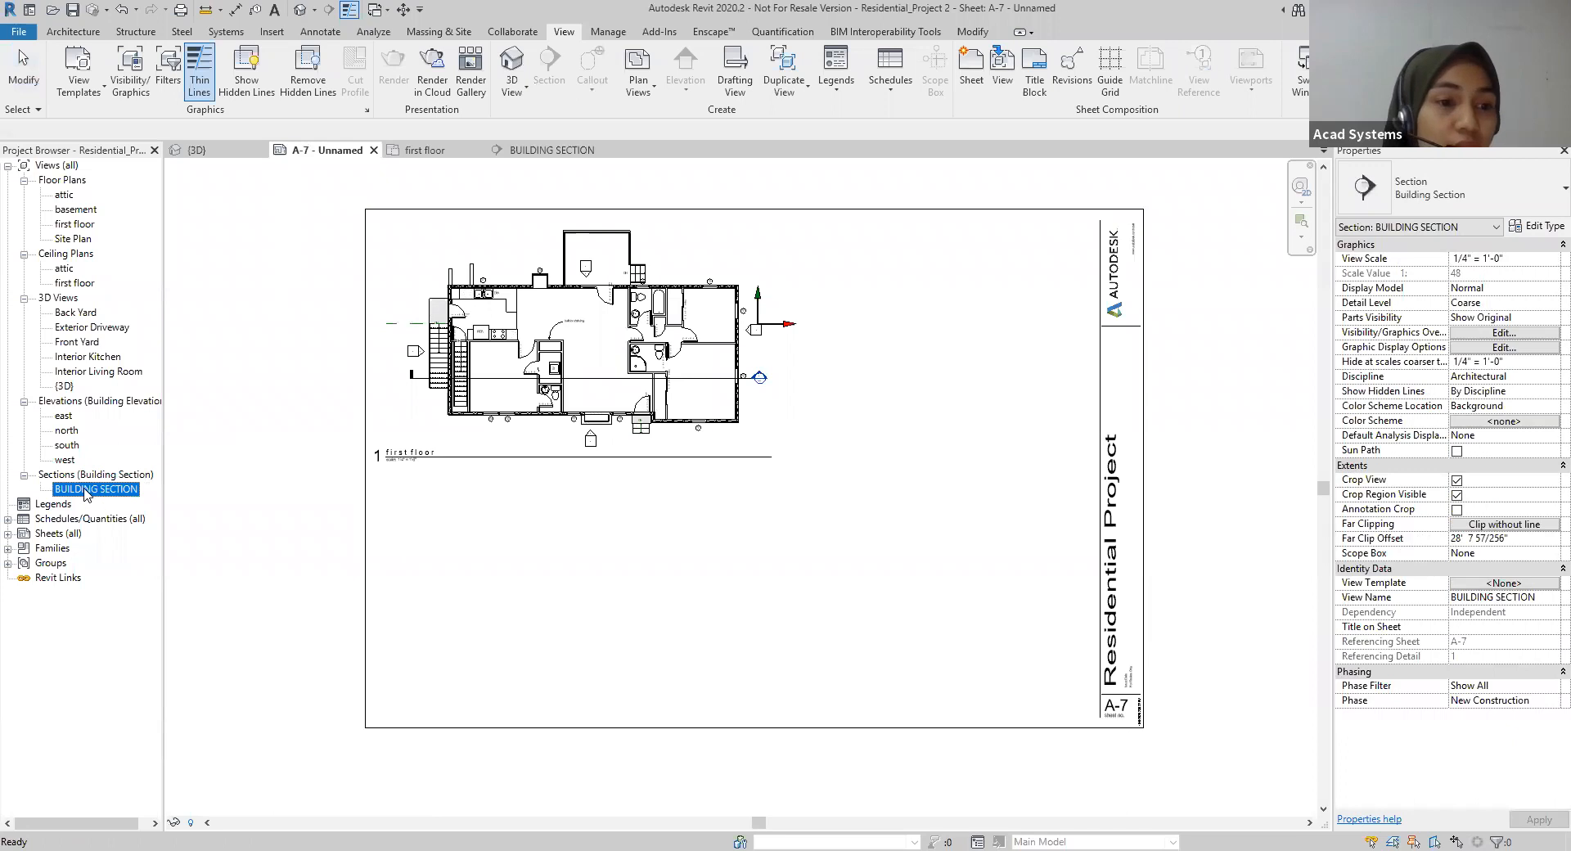
left_click_drag(84, 490, 613, 573)
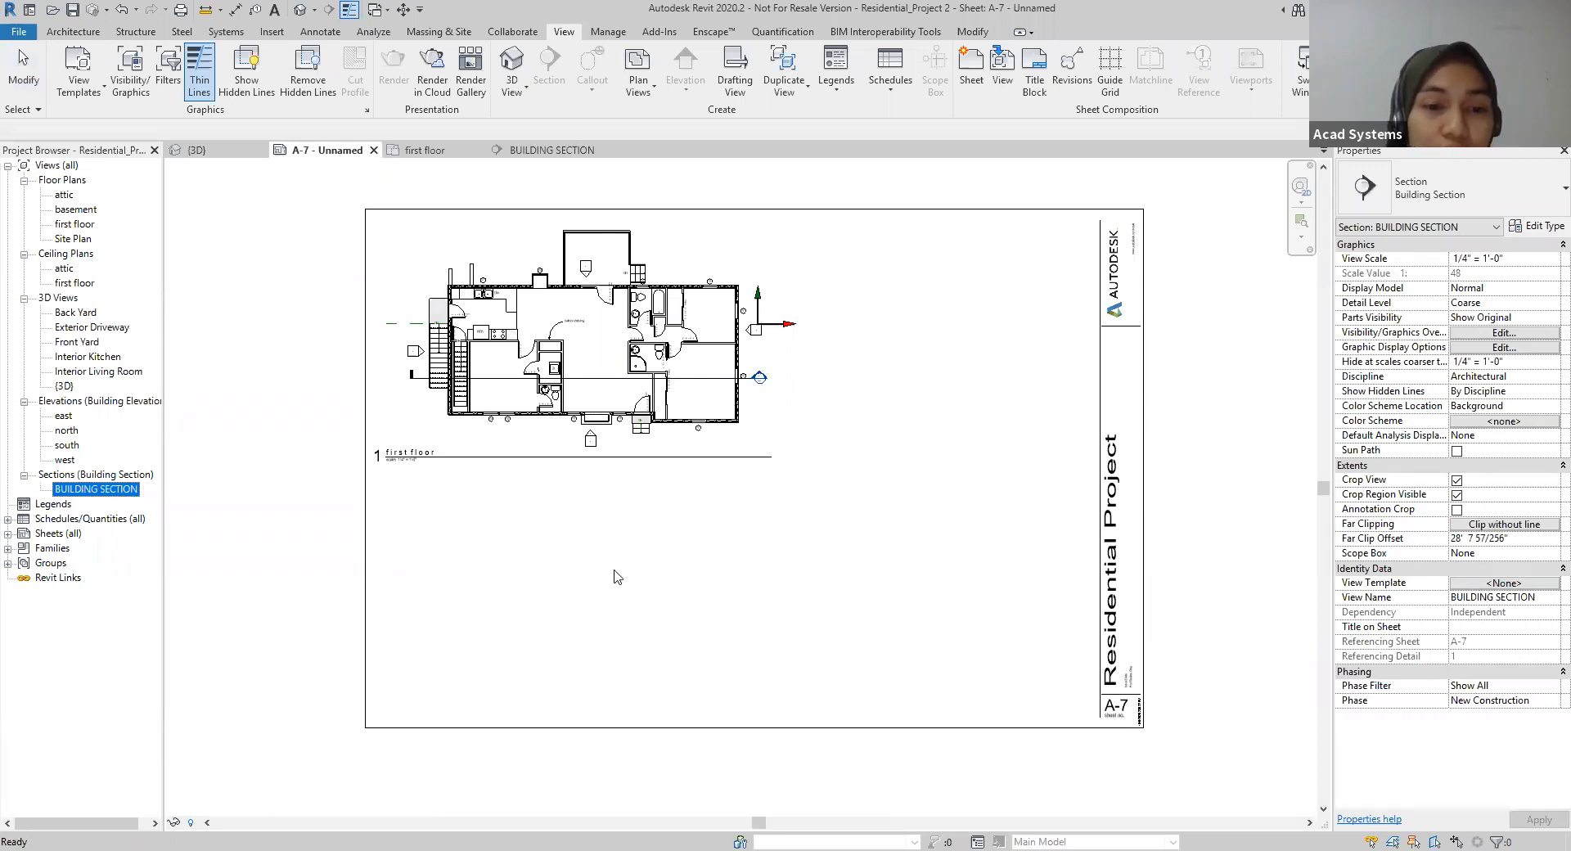
left_click(589, 576)
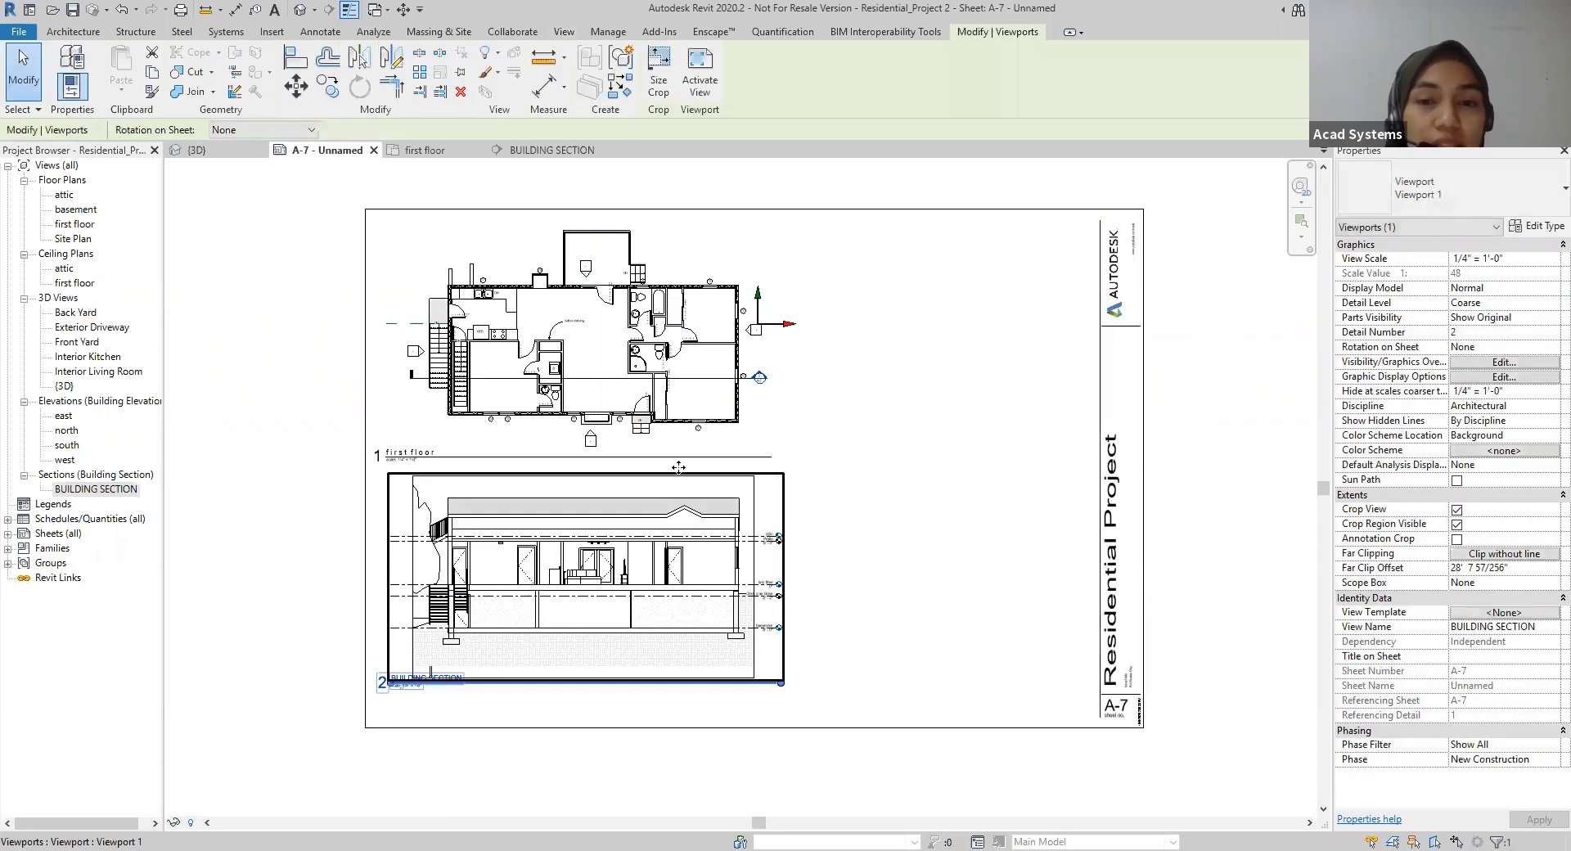
Step: Compare the detail and sheet numbers in the plan's section marker with the title of the building section viewport
scroll(741, 344, "up", 6)
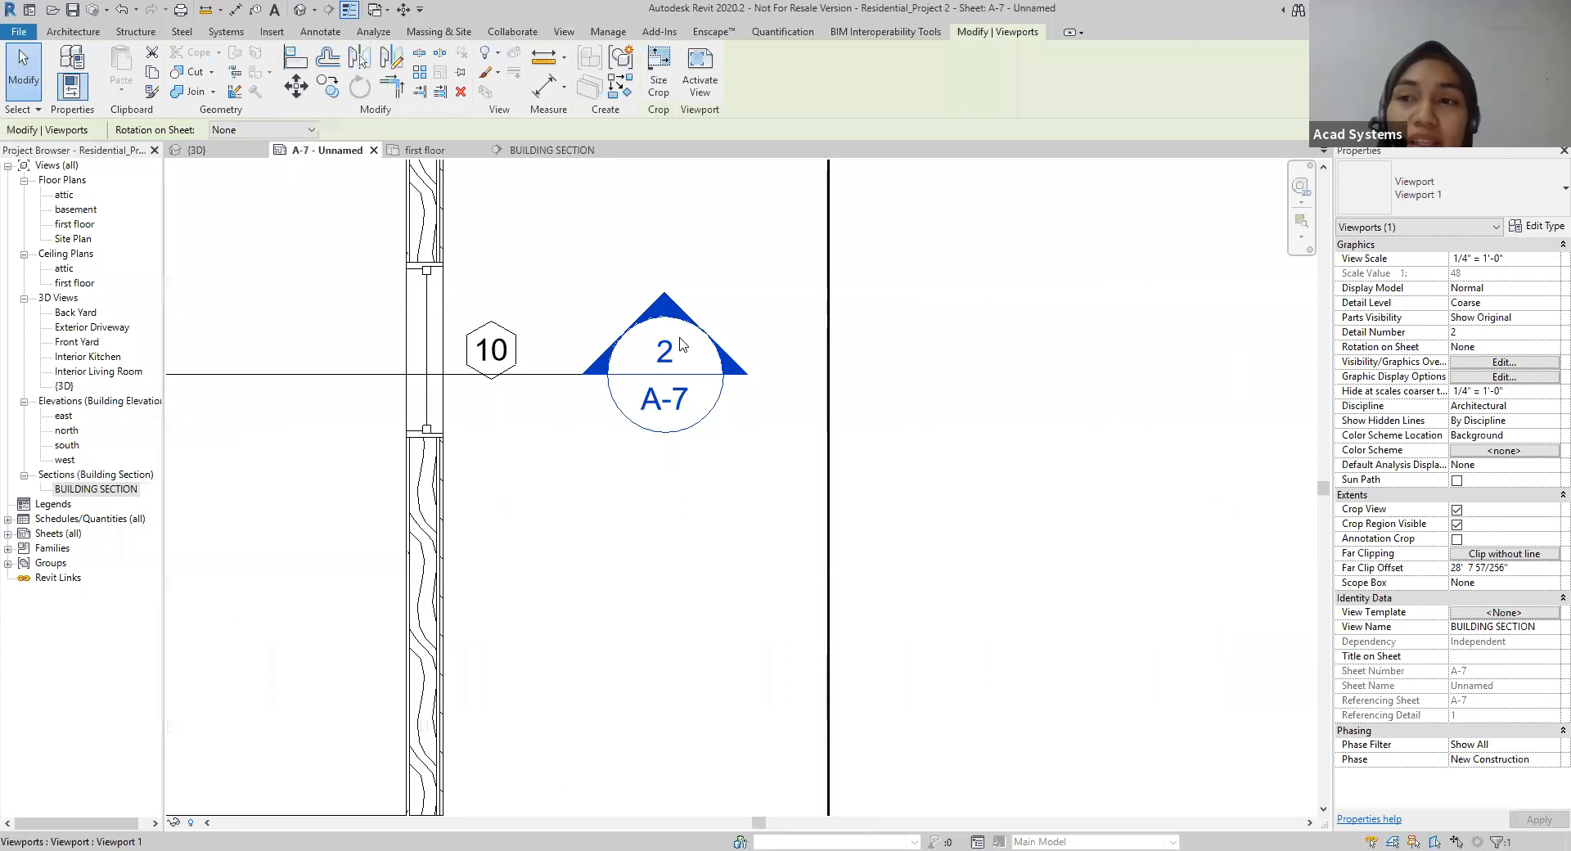
scroll(680, 347, "down", 4)
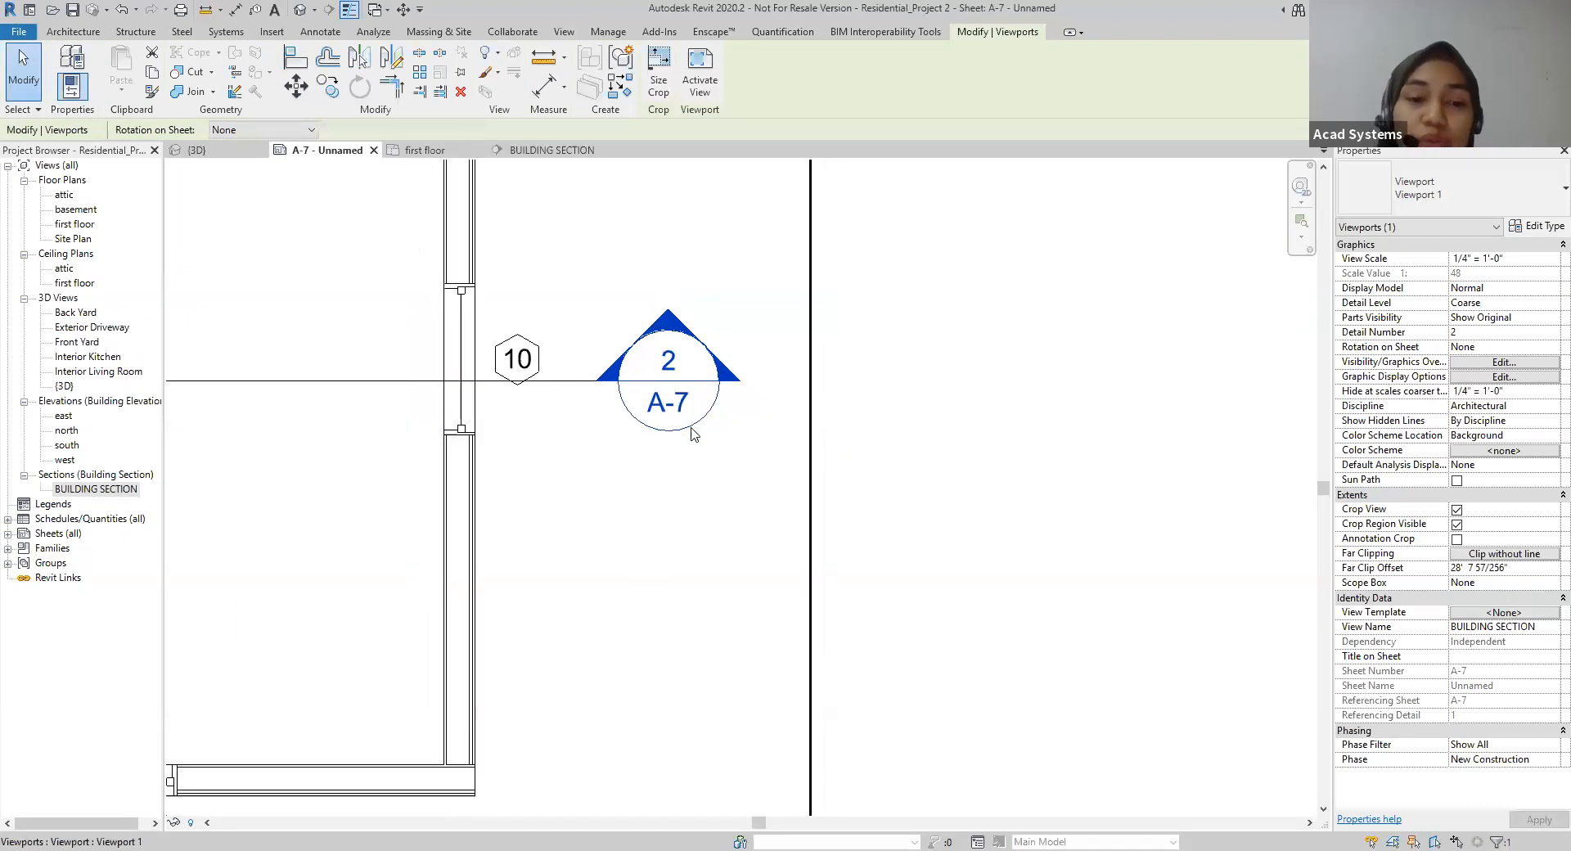
scroll(680, 360, "down", 5)
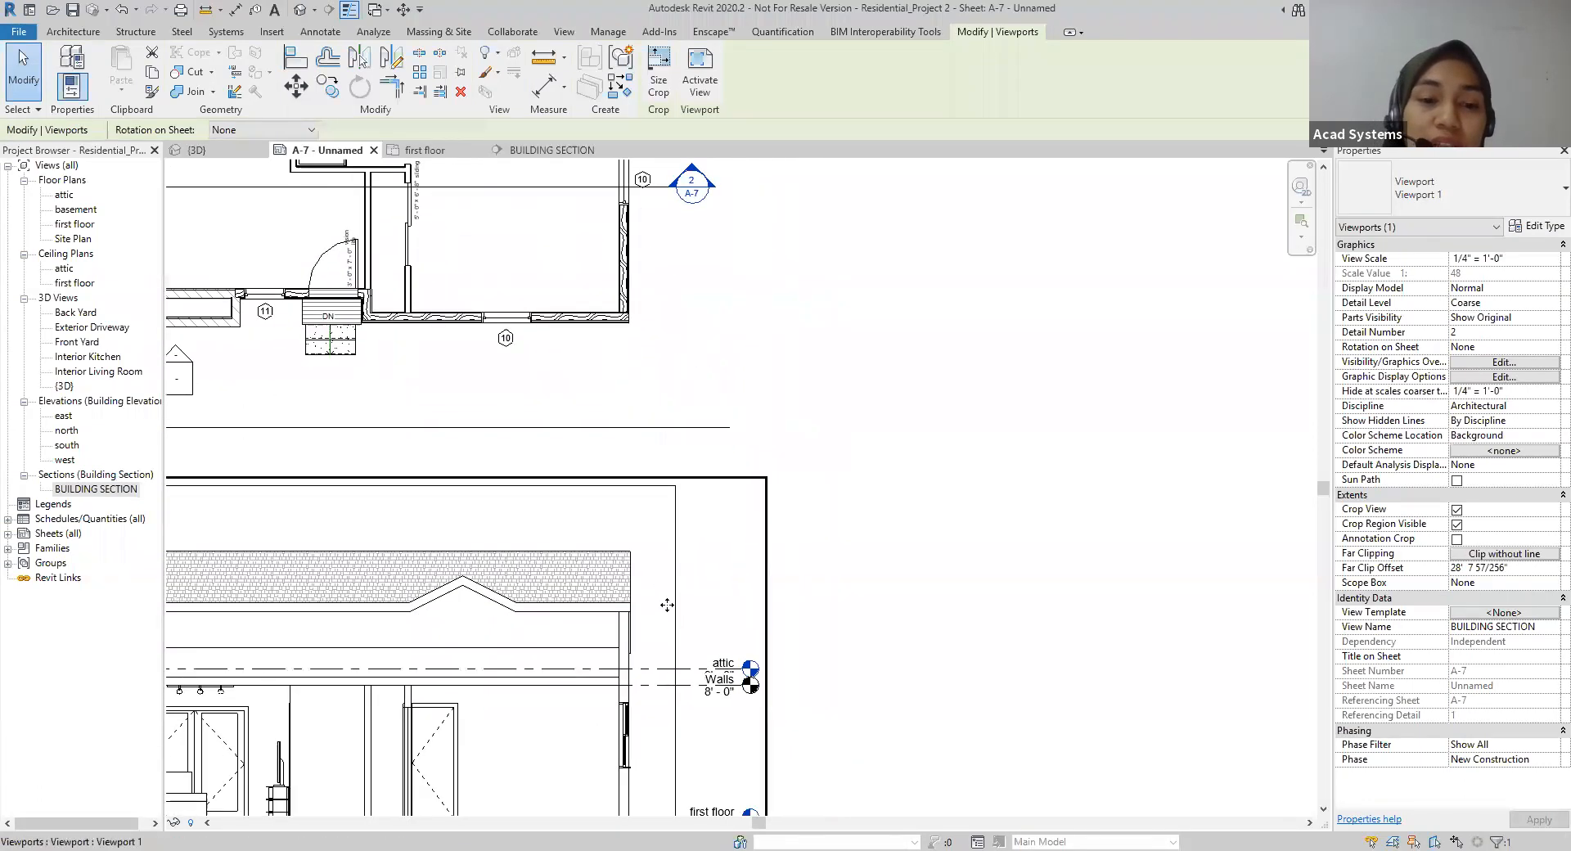
scroll(720, 366, "up", 5)
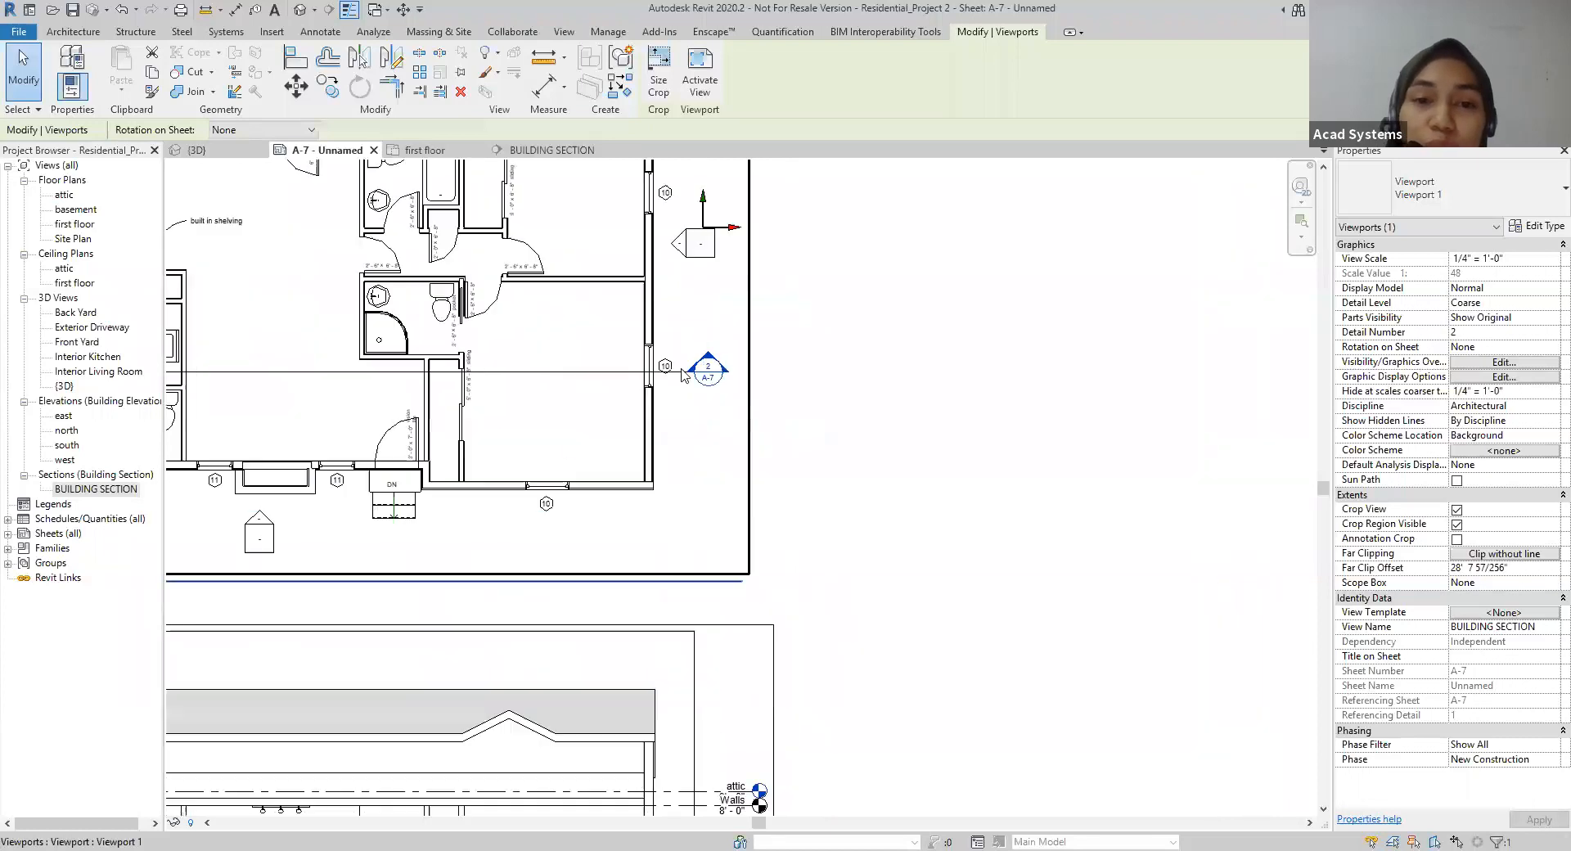
scroll(720, 367, "up", 1)
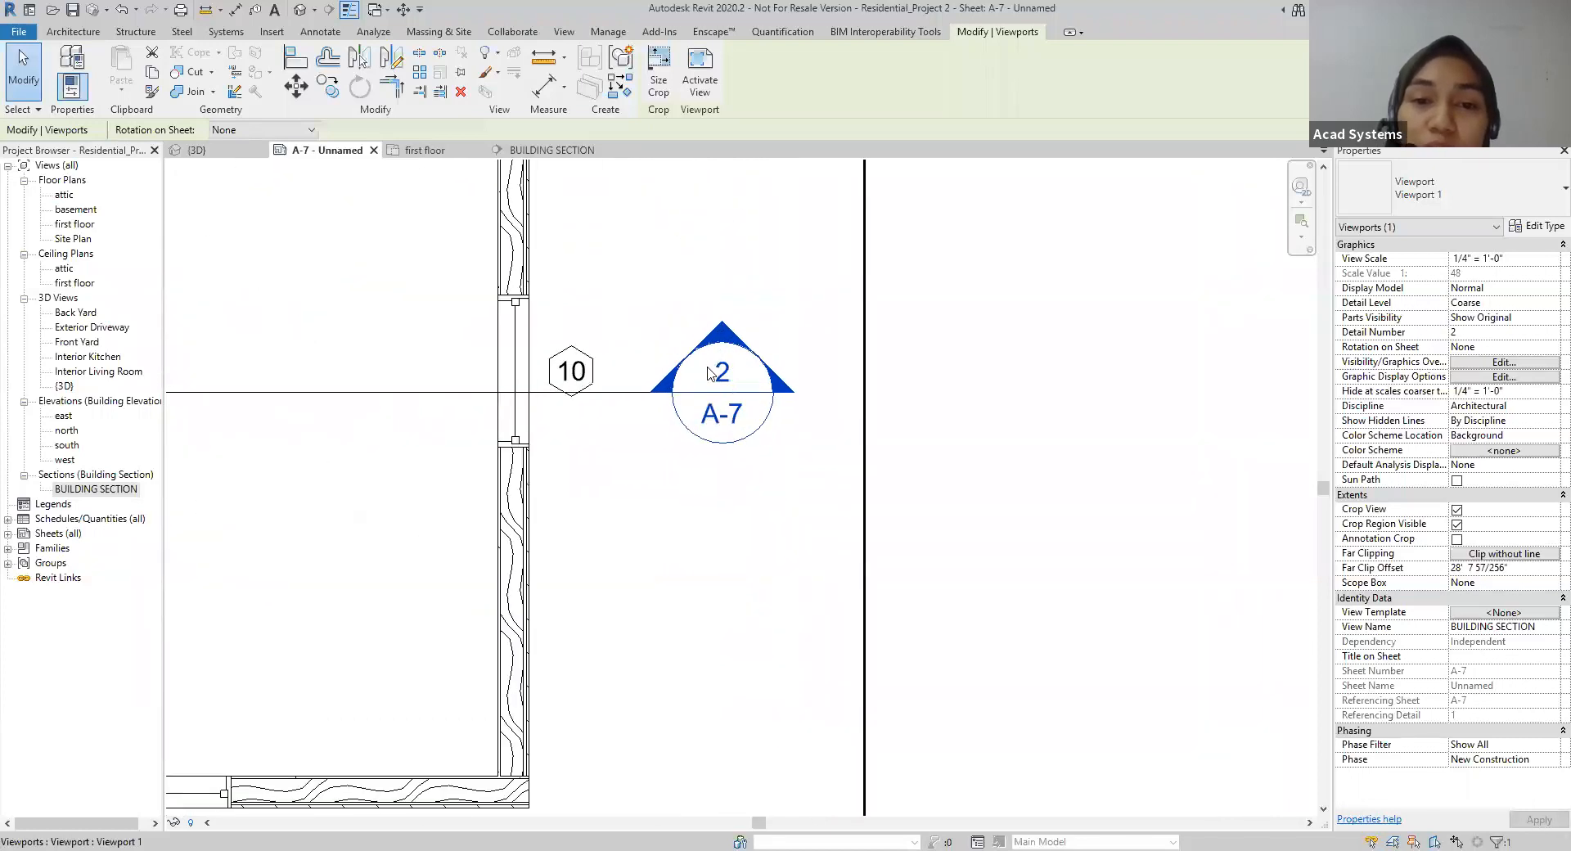
scroll(692, 486, "down", 1)
scroll(634, 618, "down", 1)
scroll(616, 631, "down", 2)
scroll(573, 689, "down", 2)
middle_click_drag(578, 681, 765, 282)
scroll(736, 310, "down", 2)
scroll(248, 673, "up", 1)
scroll(245, 671, "up", 4)
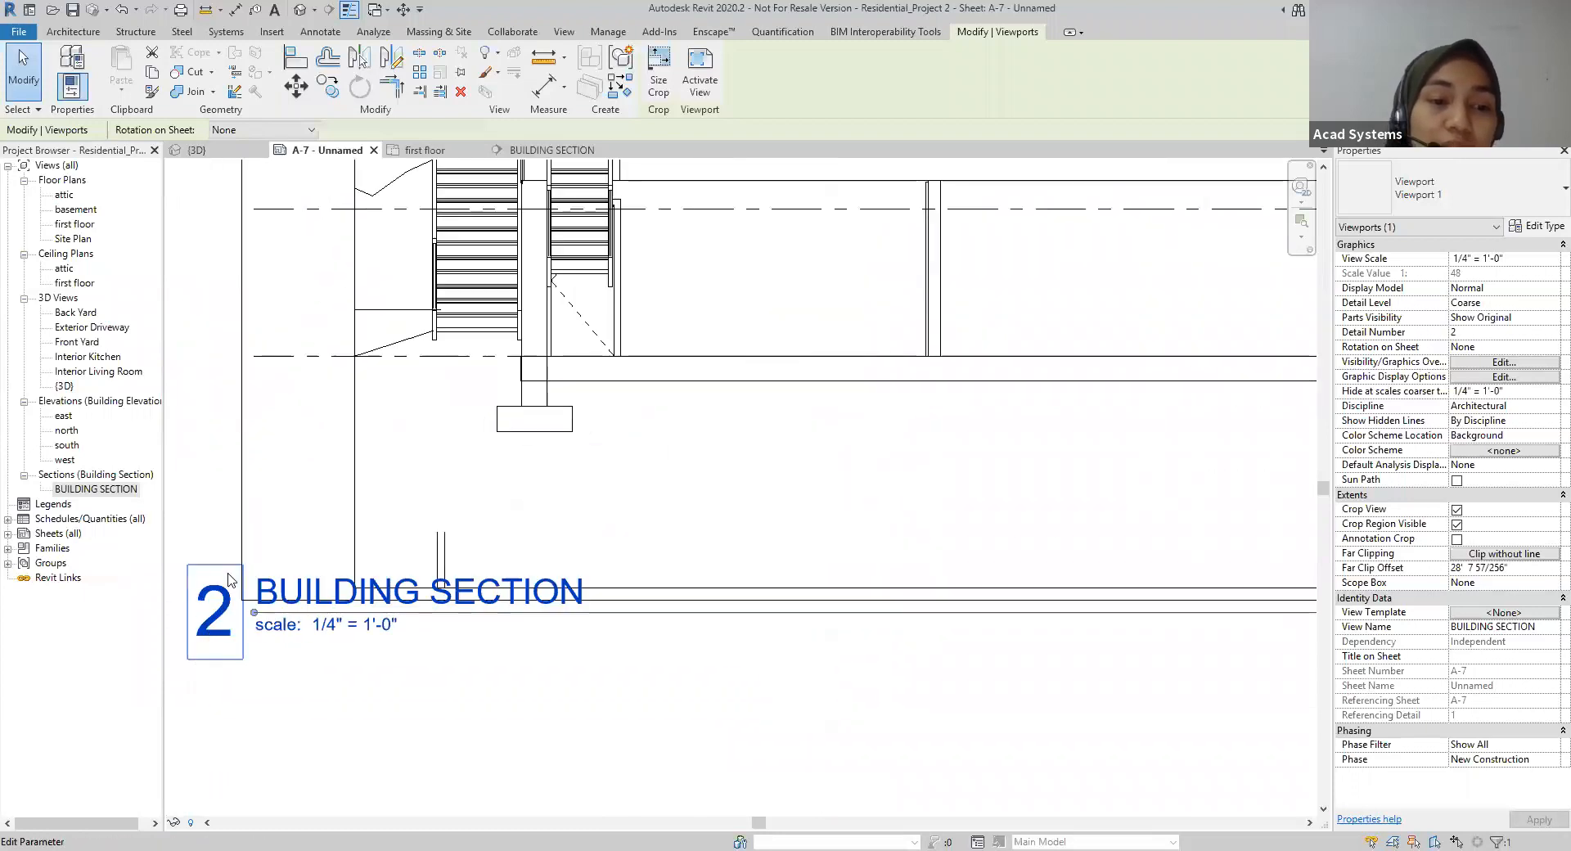
scroll(245, 626, "down", 2)
scroll(678, 536, "down", 2)
middle_click_drag(734, 589, 691, 626)
scroll(690, 626, "down", 2)
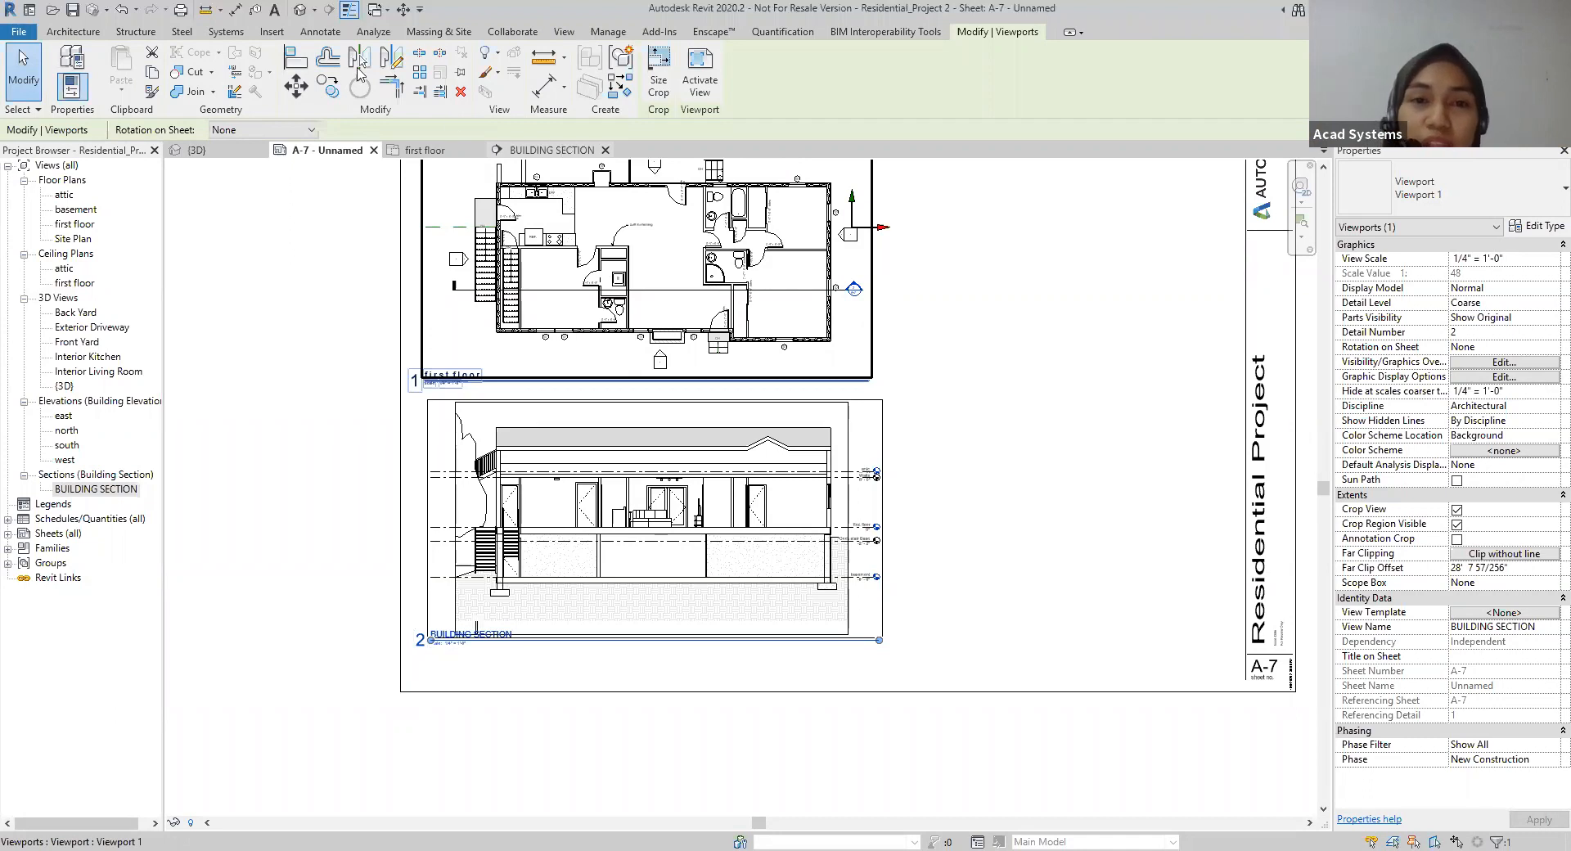
Step: Create a Wall Section callout in the BUILDING SECTION view around the exterior wall beside the level markers, from the roof to below the footing
left_click(544, 154)
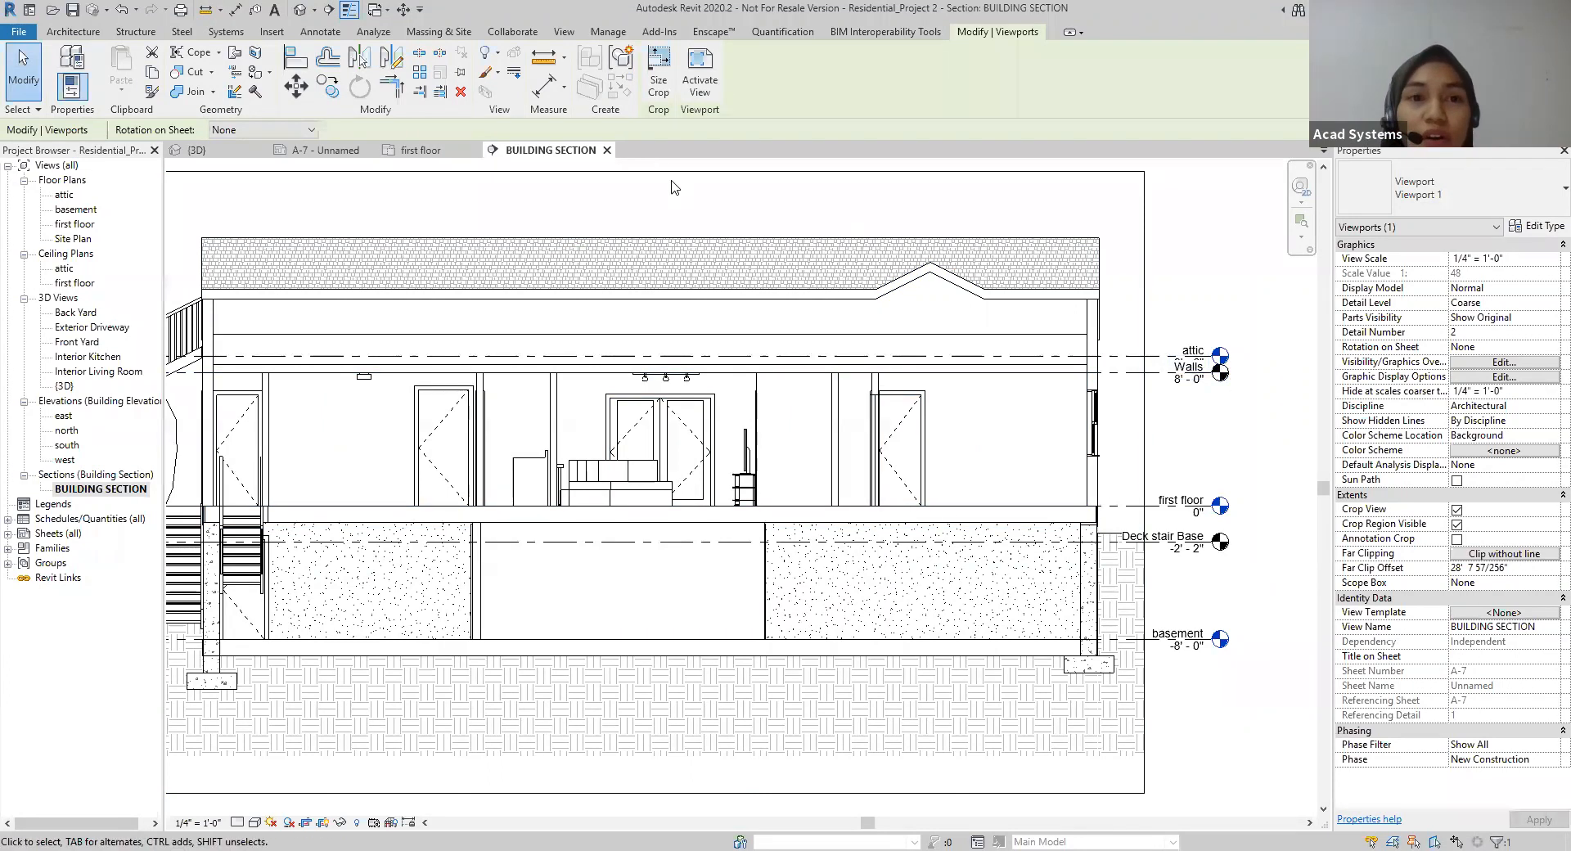
left_click(565, 32)
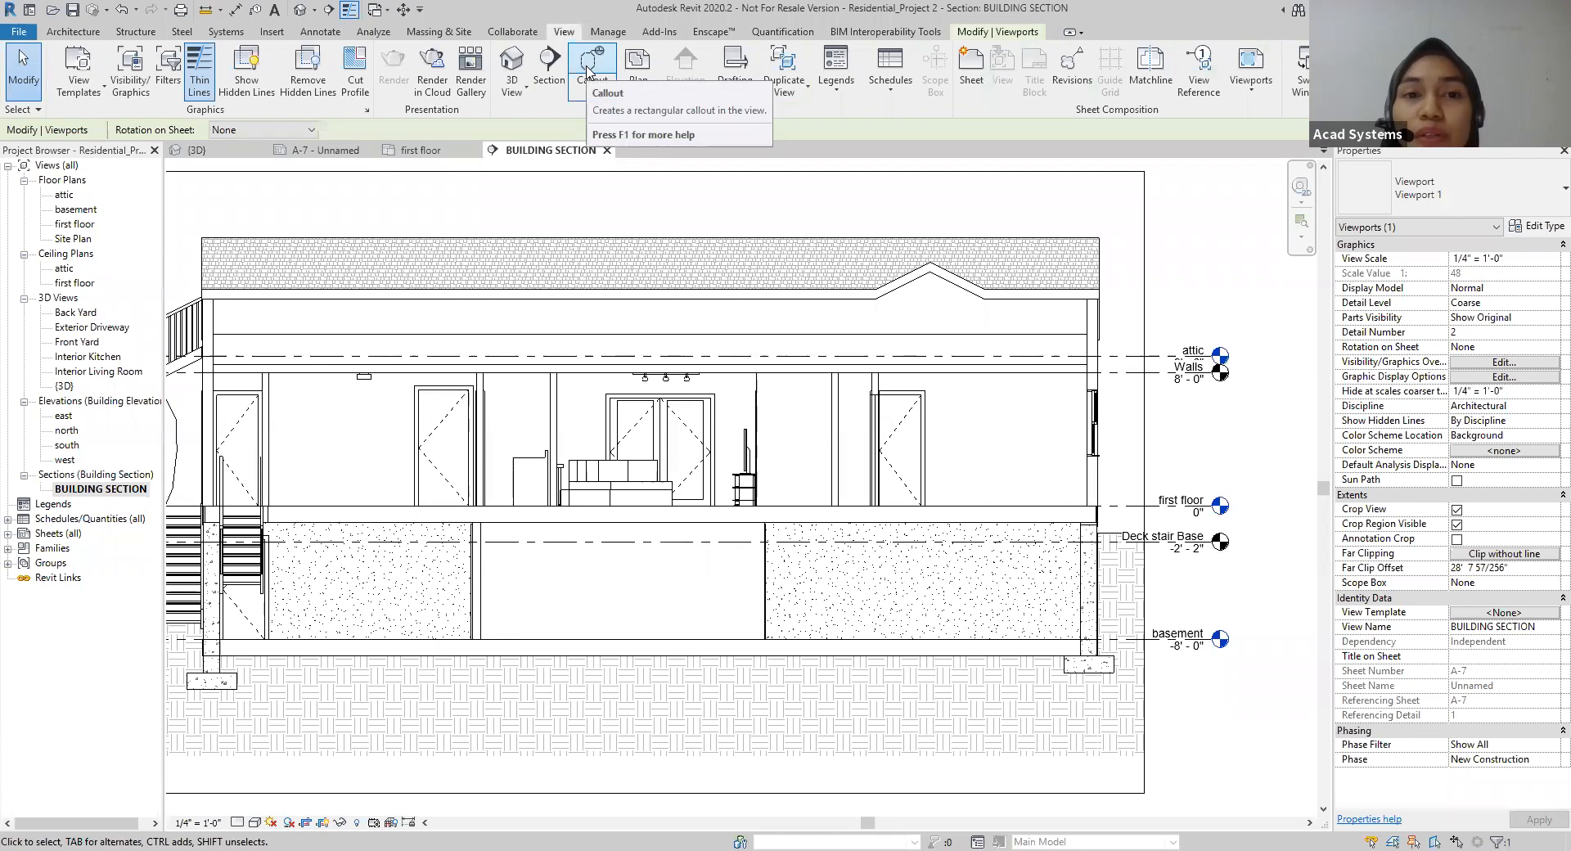
left_click(587, 72)
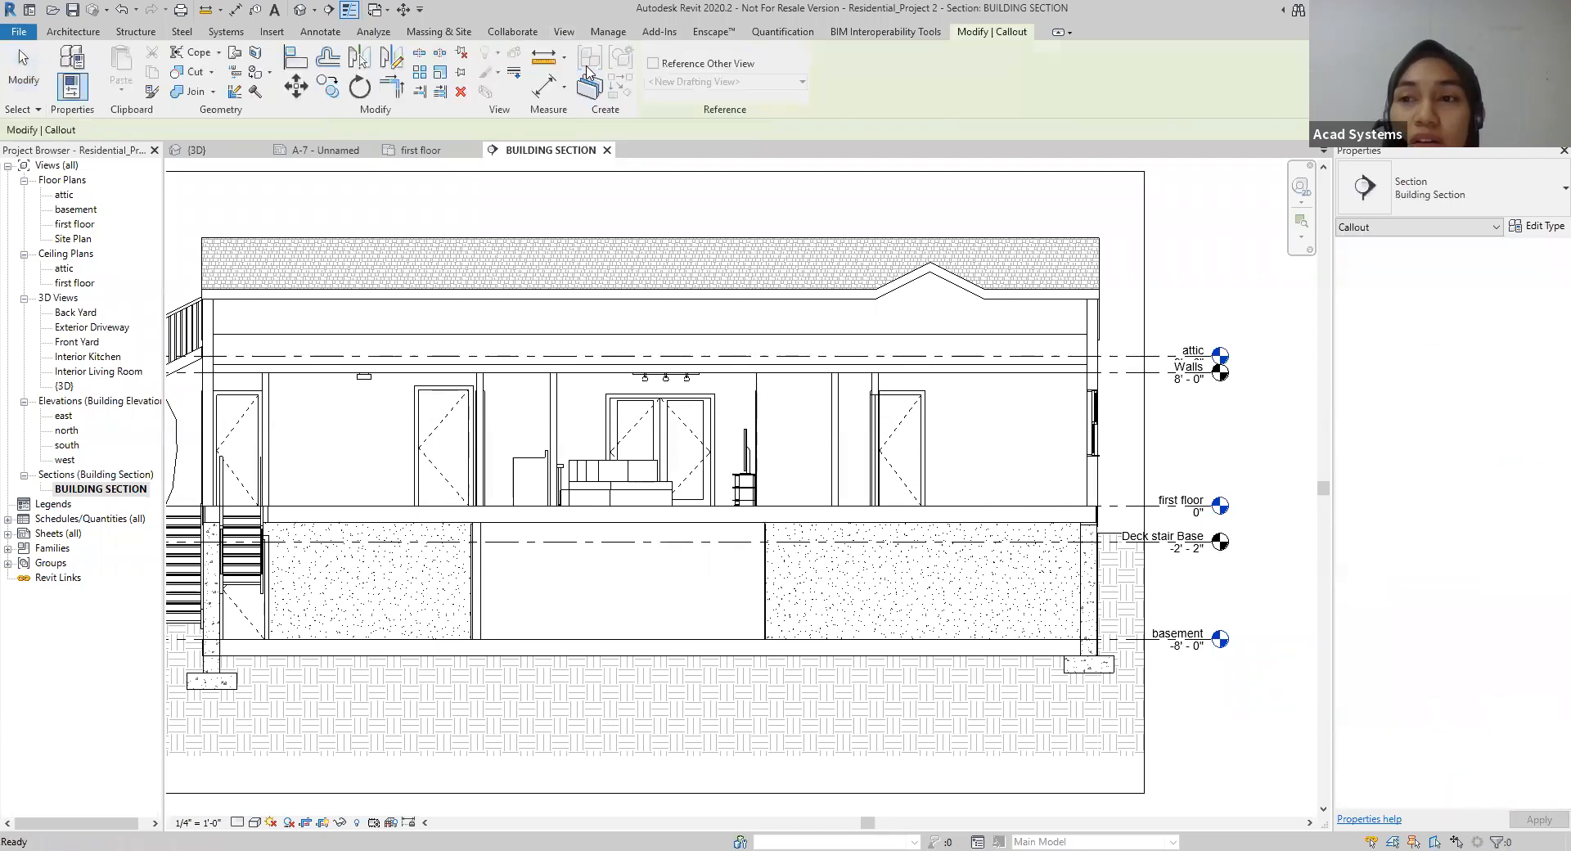
left_click(1461, 196)
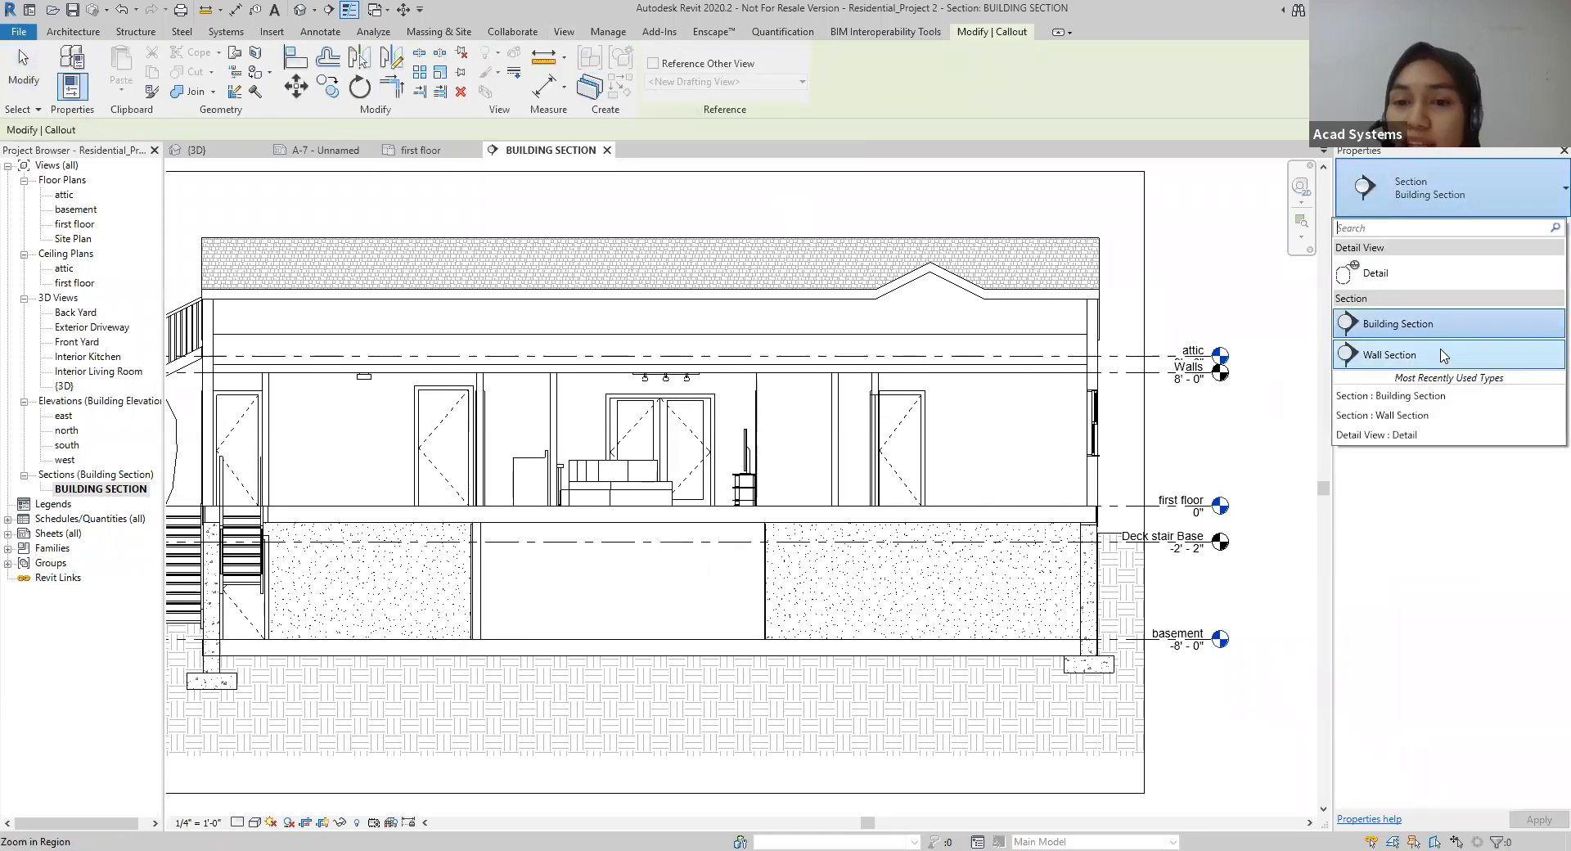
left_click(1444, 355)
middle_click_drag(1219, 454, 1077, 417)
scroll(1077, 418, "up", 1)
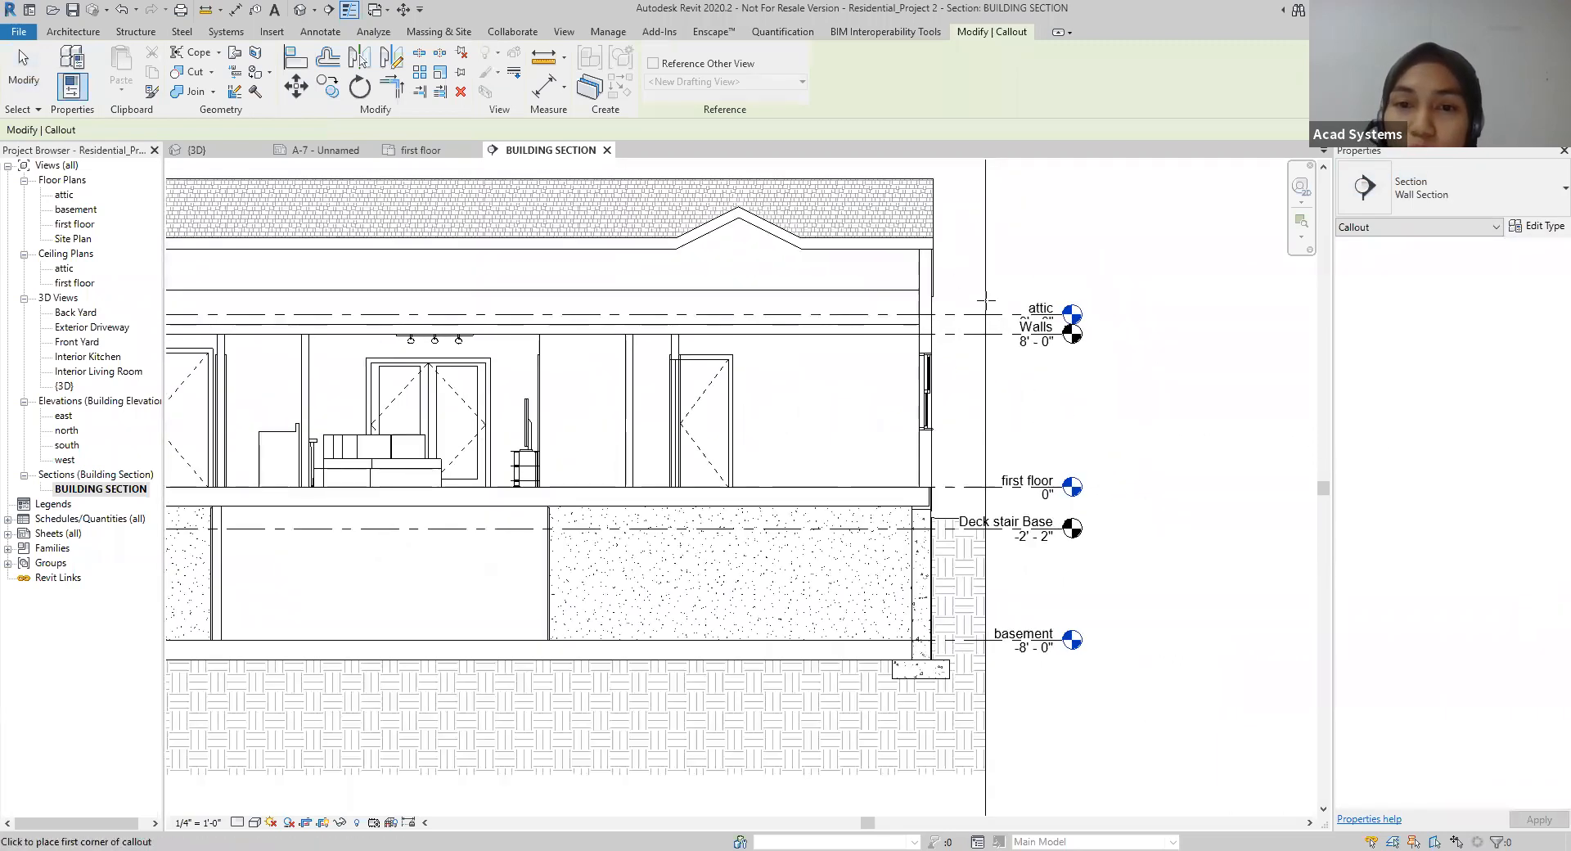
left_click(866, 205)
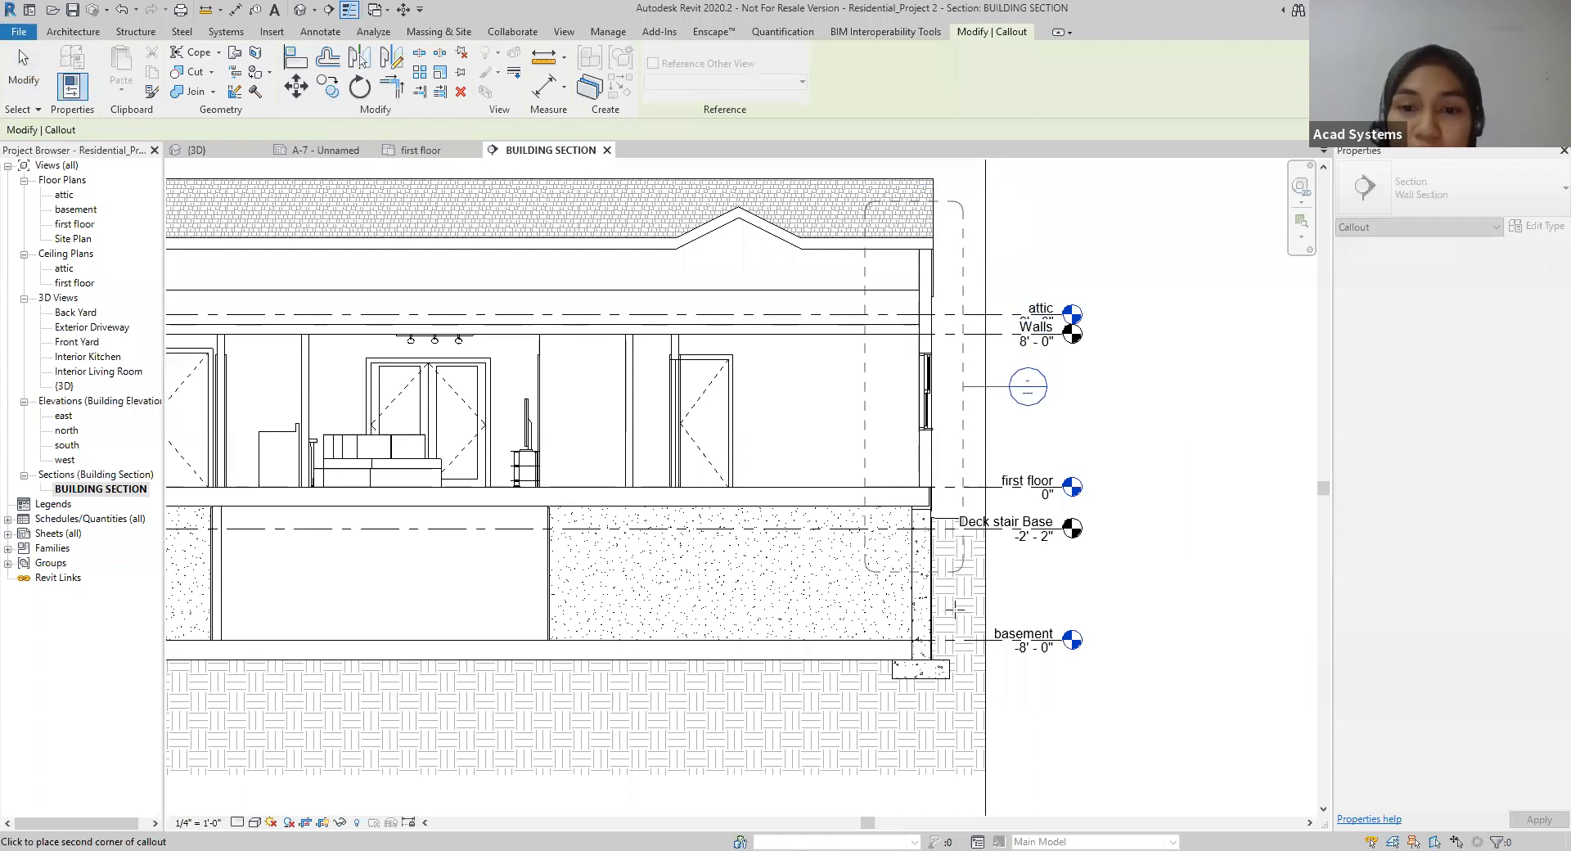
left_click(982, 692)
key("Escape")
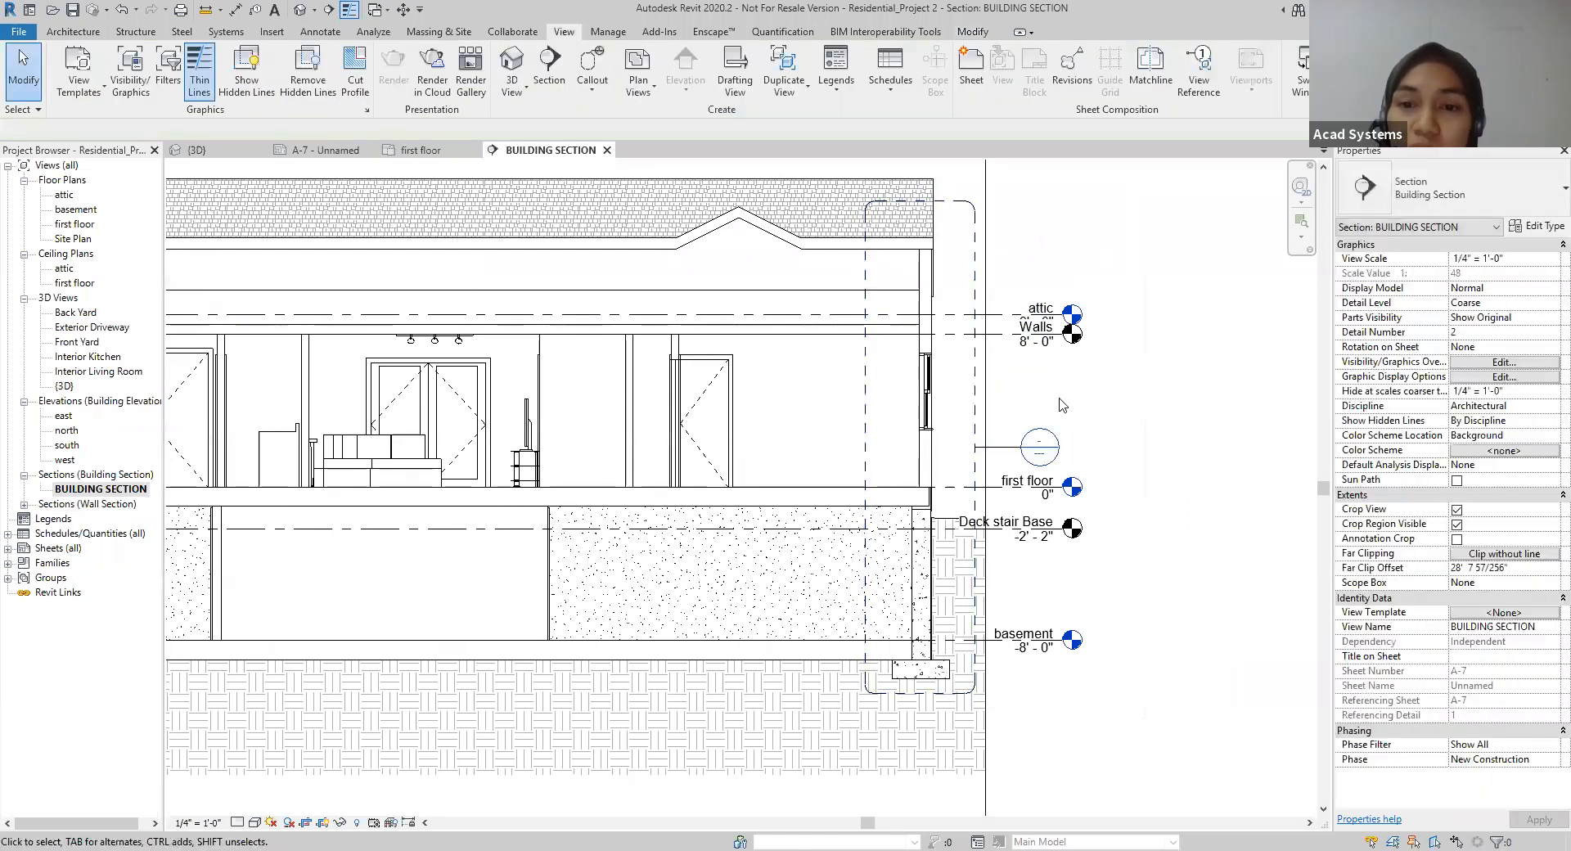
Step: Move the callout's head up beside the roof, clear of the level markers
left_click(1024, 451)
left_click_drag(1024, 451, 1018, 182)
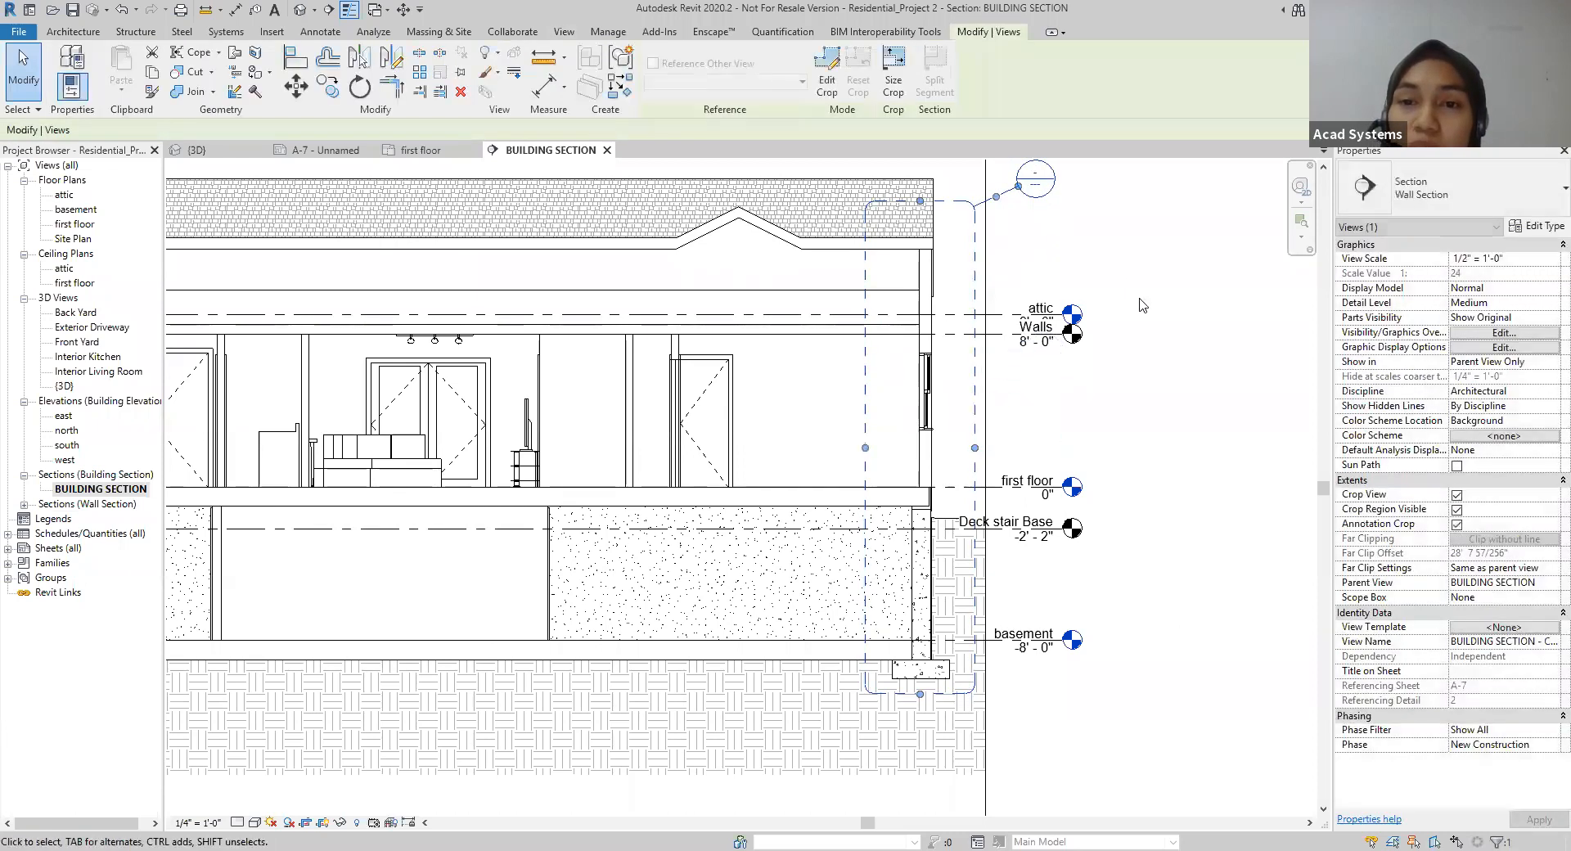
left_click(1034, 260)
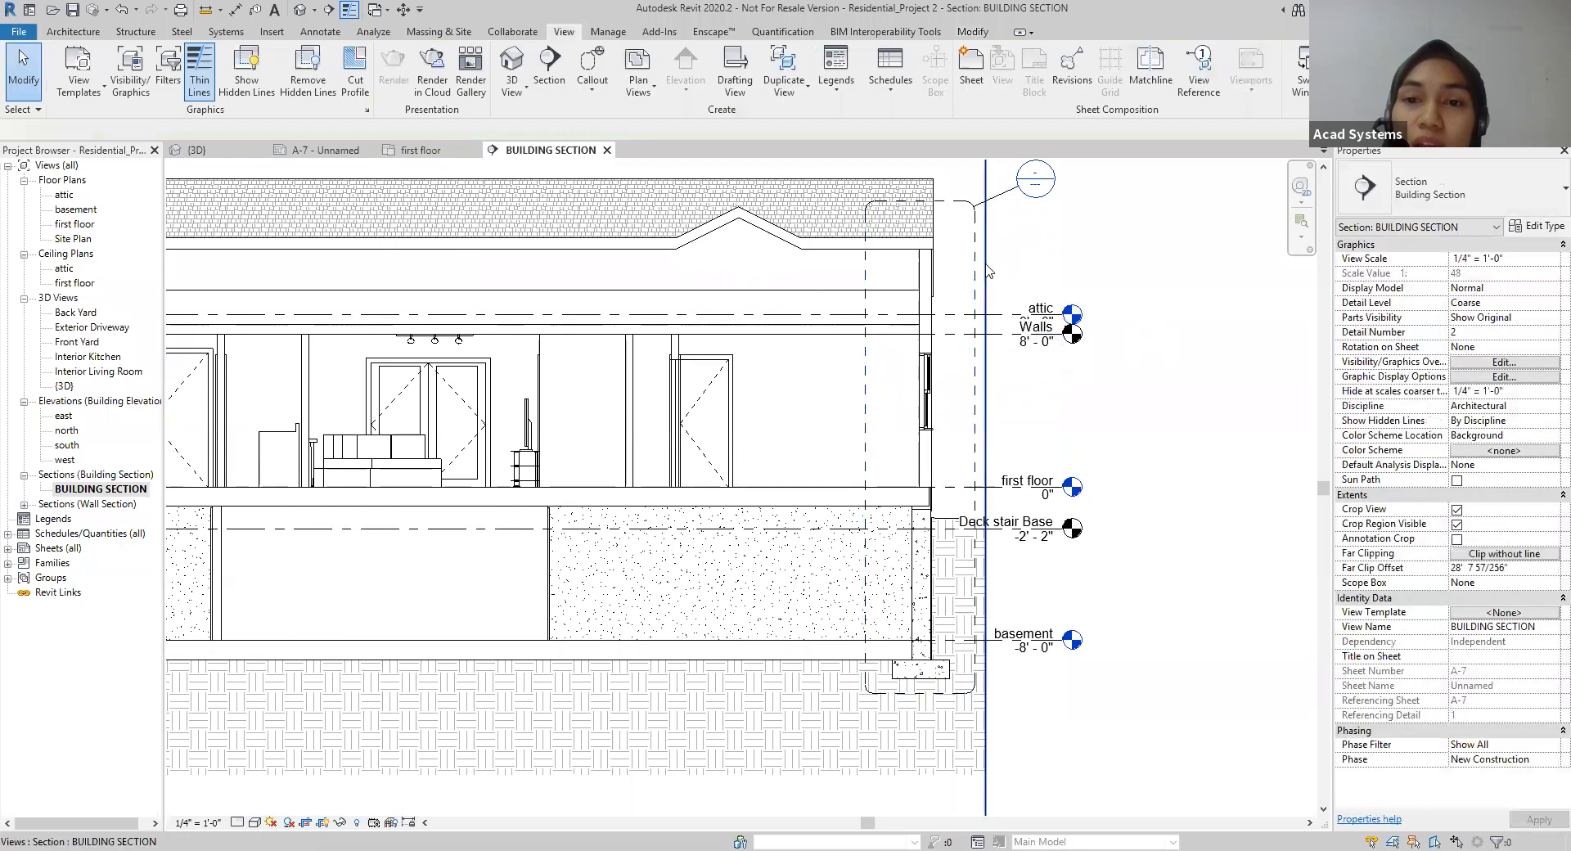
Step: Go to the view of the new wall section callout
left_click(975, 271)
right_click(978, 270)
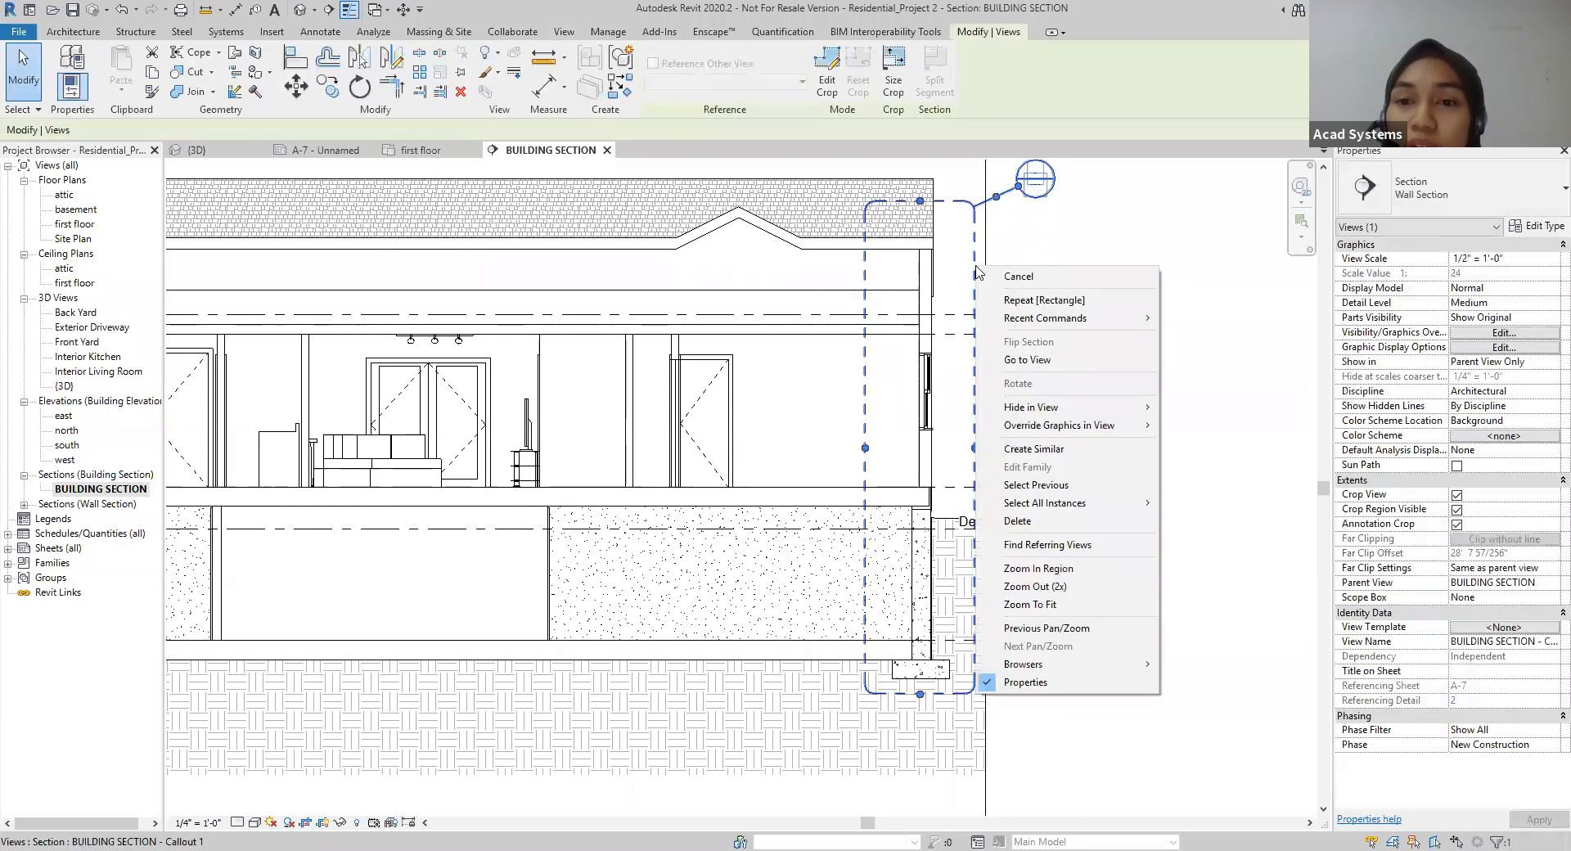
left_click(1041, 360)
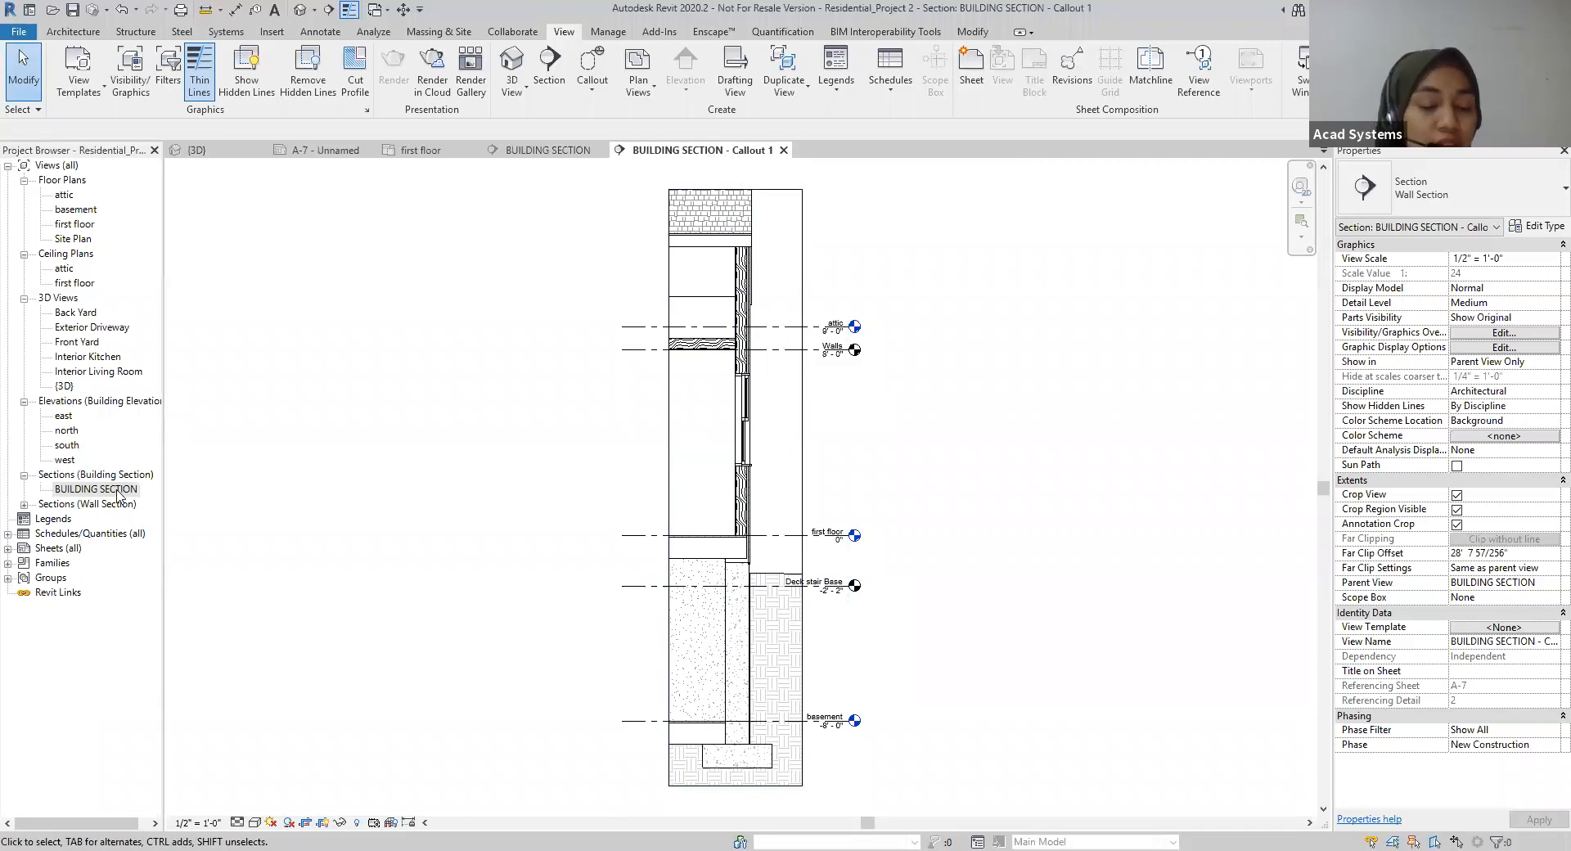
Step: Rename the wall section view "BUILDING SECTION - Callout 1" to "TYP. WALL" in the project's view list
left_click(24, 505)
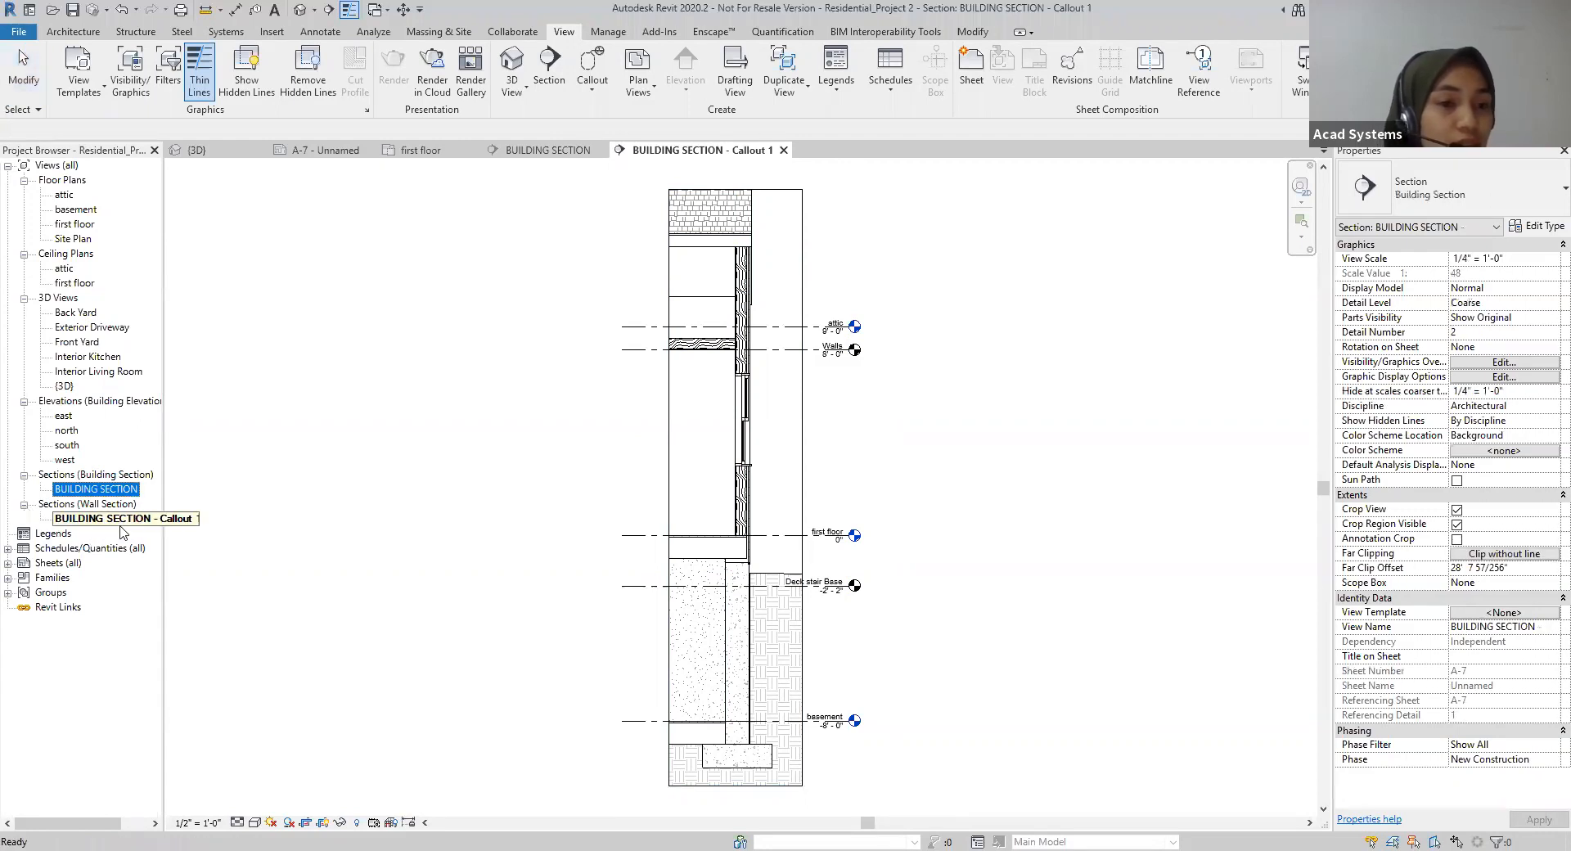
left_click_drag(163, 548, 179, 540)
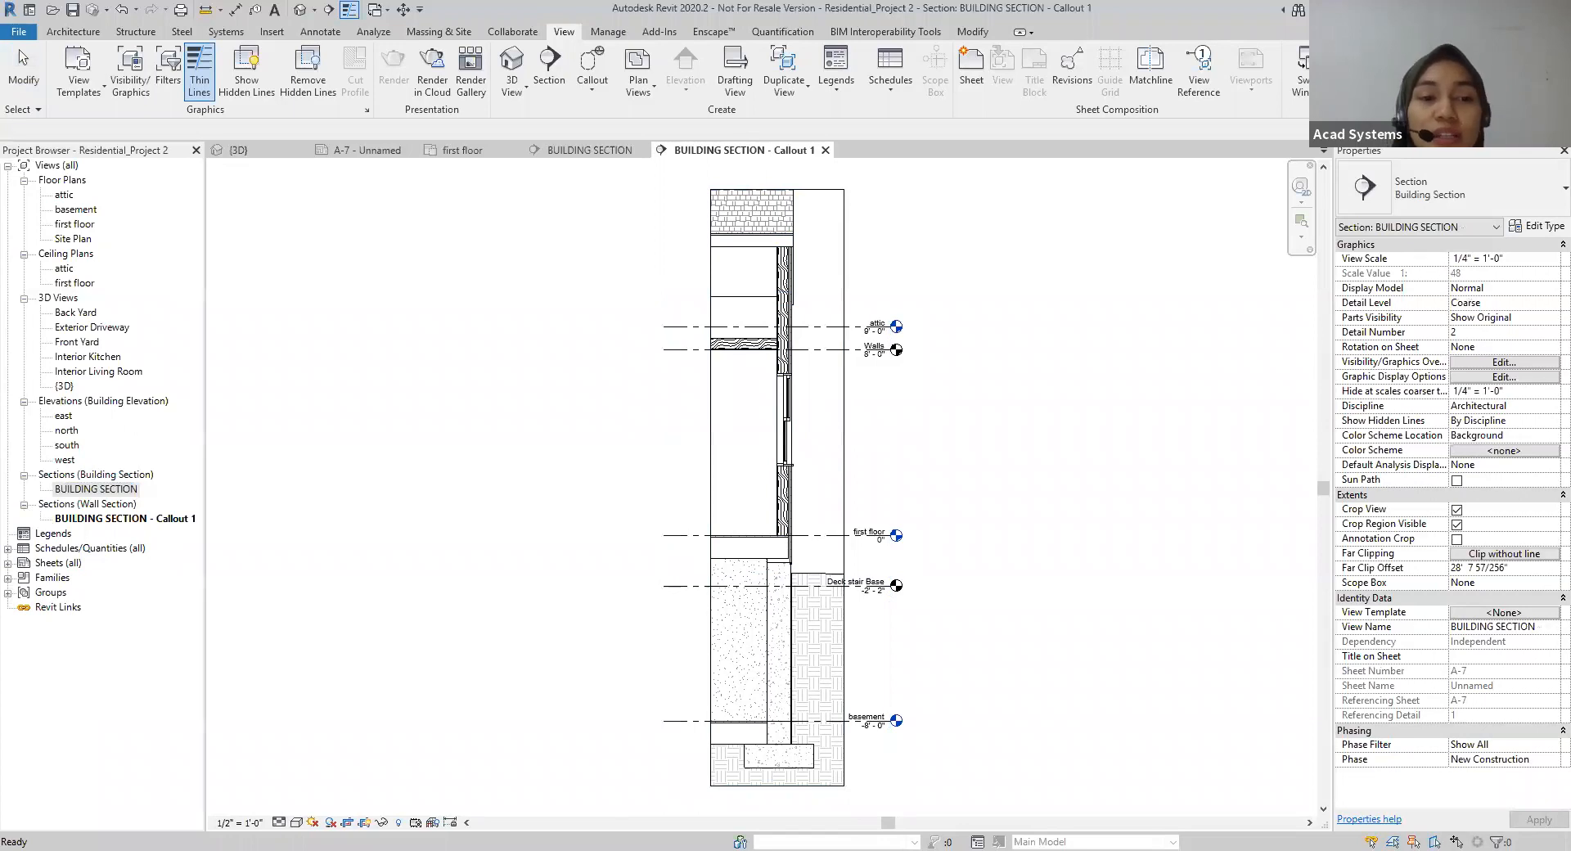
left_click(126, 519)
left_click(121, 520)
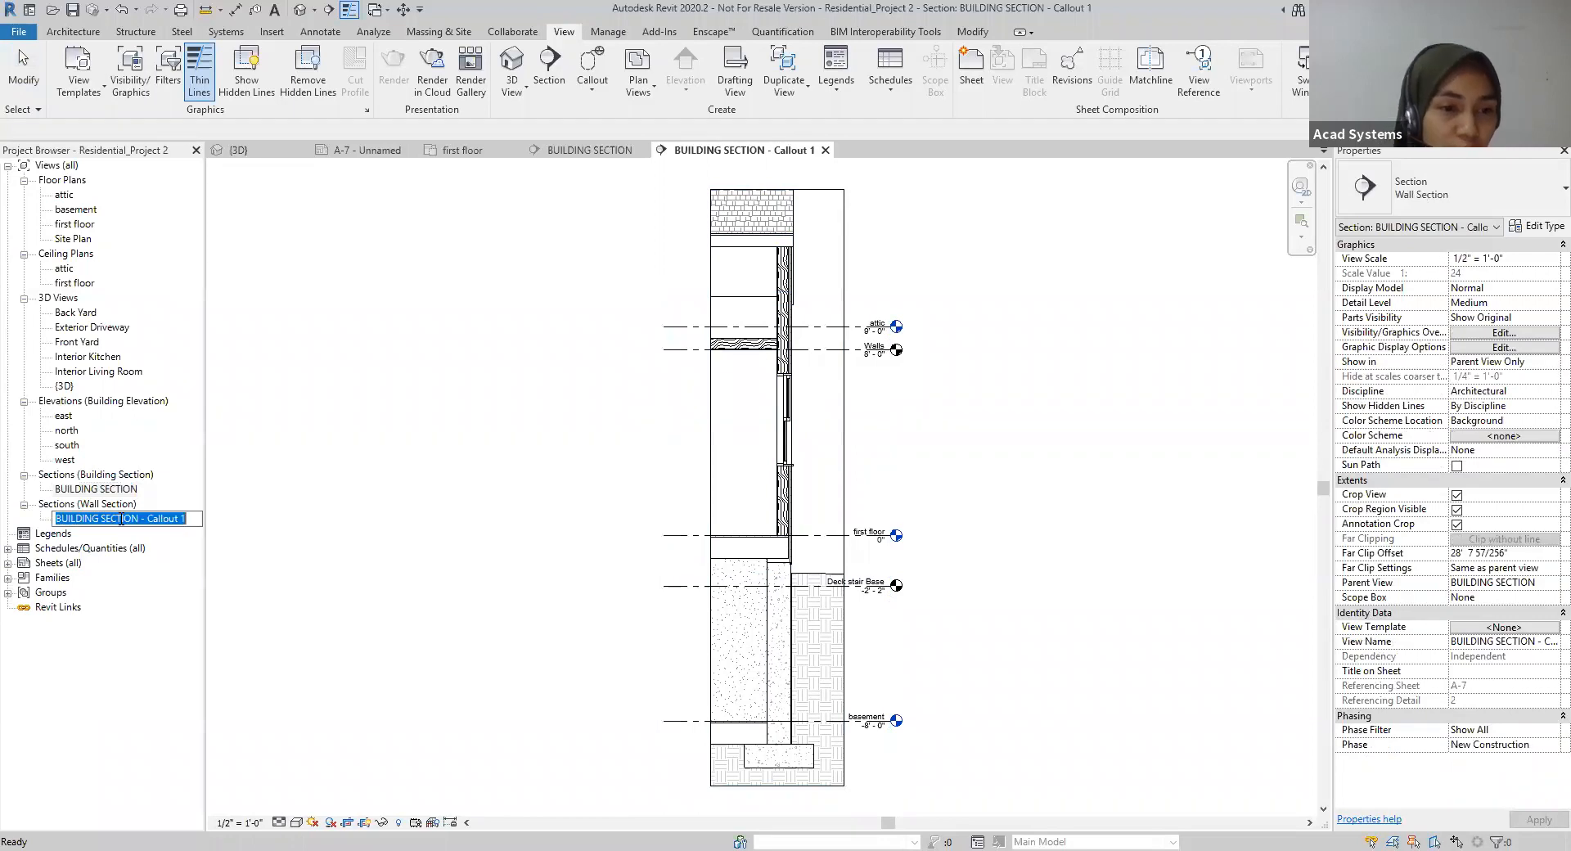
type("TYP. WALL")
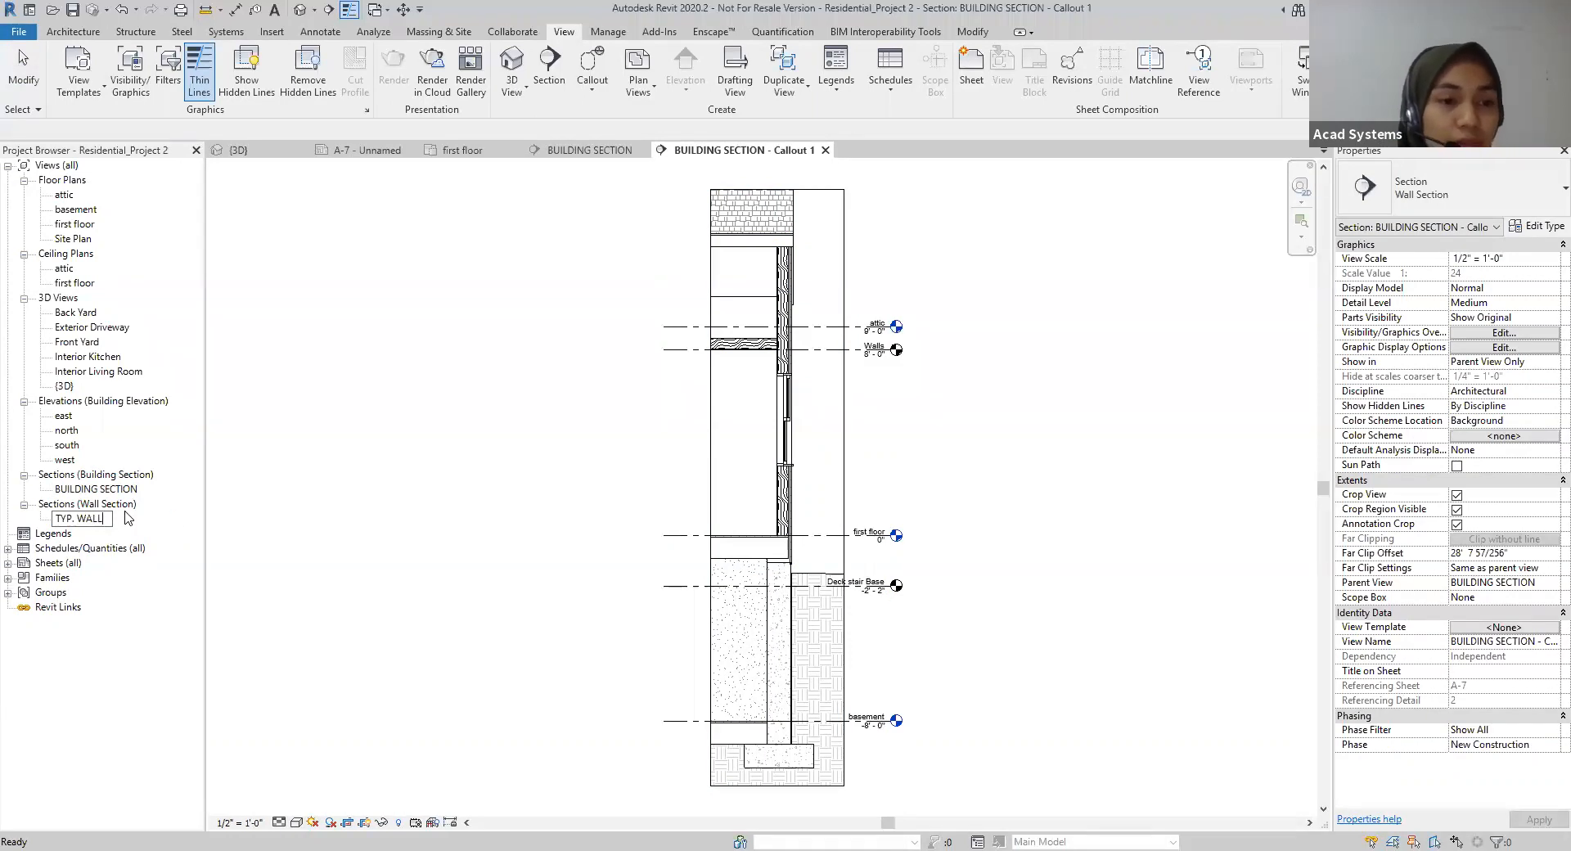
left_click(316, 497)
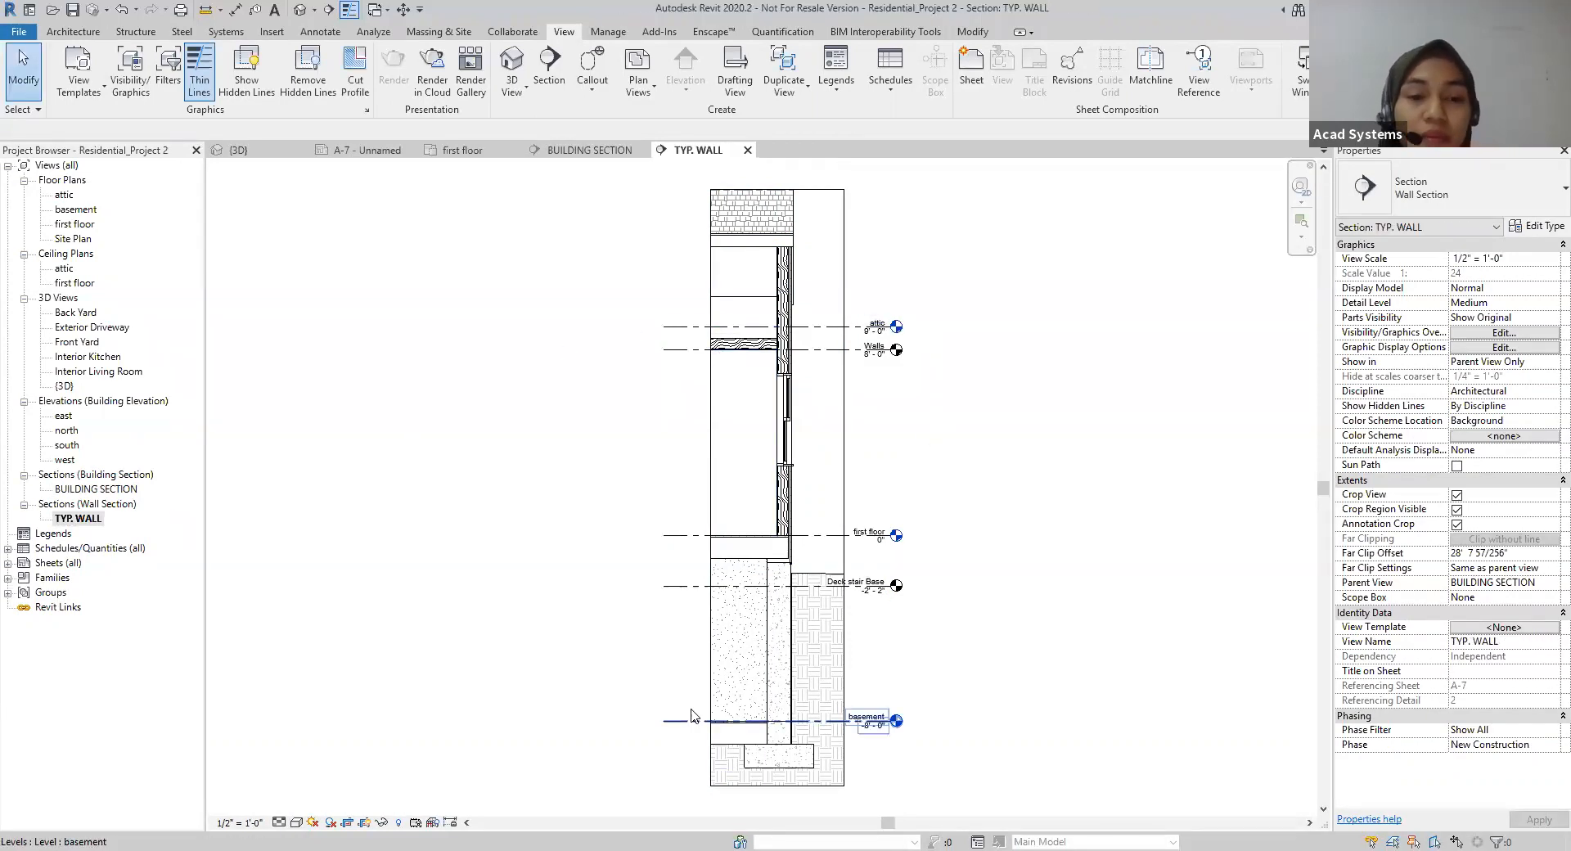
Step: Set the detail level of the TYP. WALL view to Coarse
left_click(279, 822)
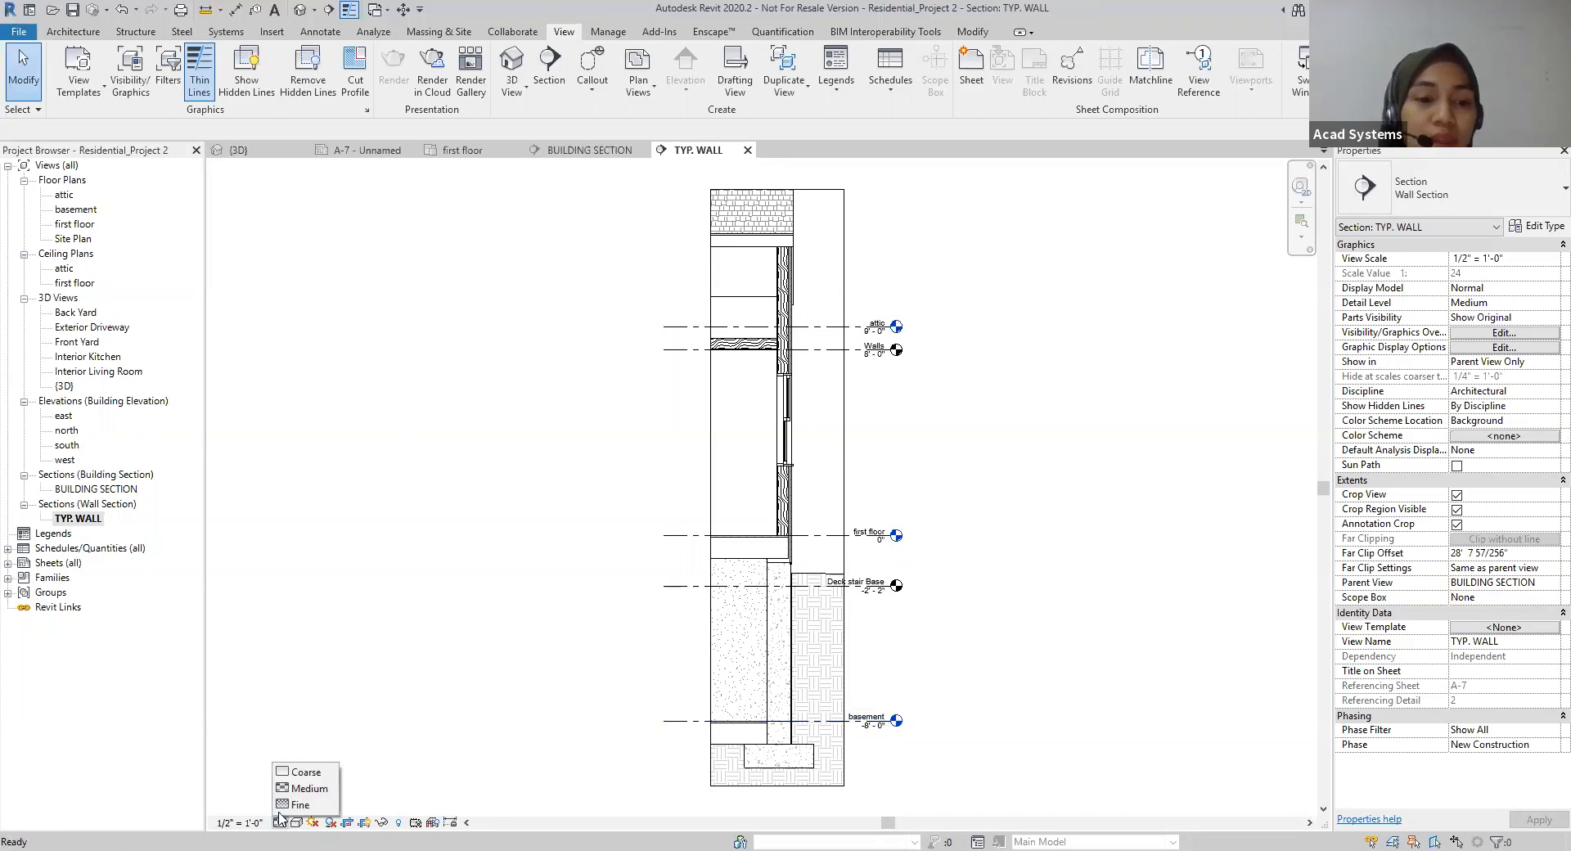
left_click(296, 770)
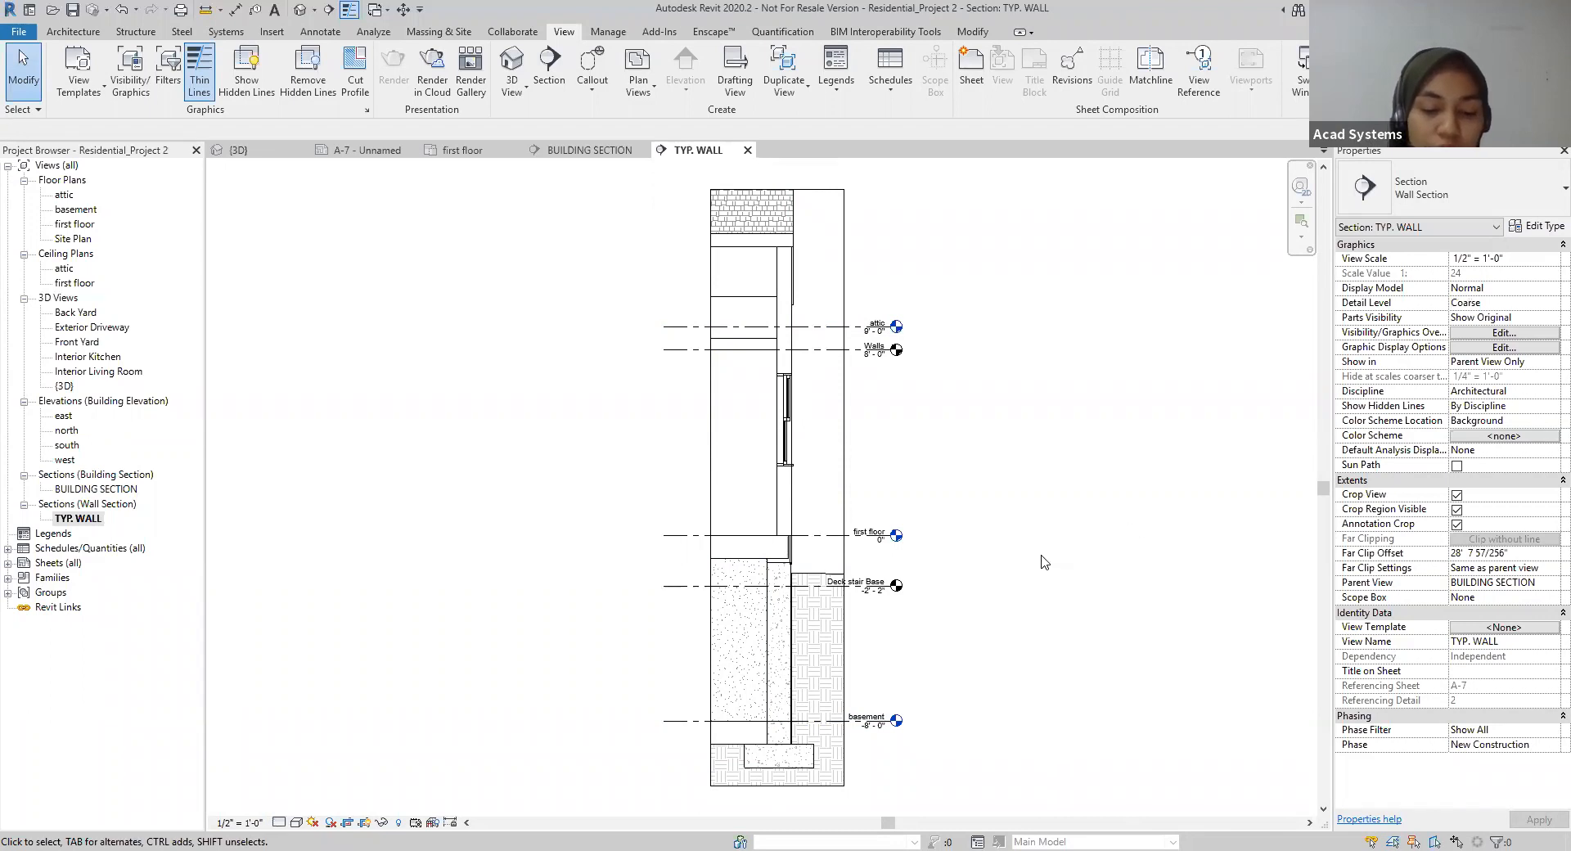
scroll(819, 383, "up", 1)
middle_click_drag(1009, 395, 1019, 507)
mouse_move(1009, 438)
middle_mouse_down()
mouse_move(1024, 463)
mouse_move(1005, 427)
mouse_move(985, 514)
mouse_move(965, 467)
mouse_move(967, 379)
middle_mouse_up()
scroll(968, 393, "down", 1)
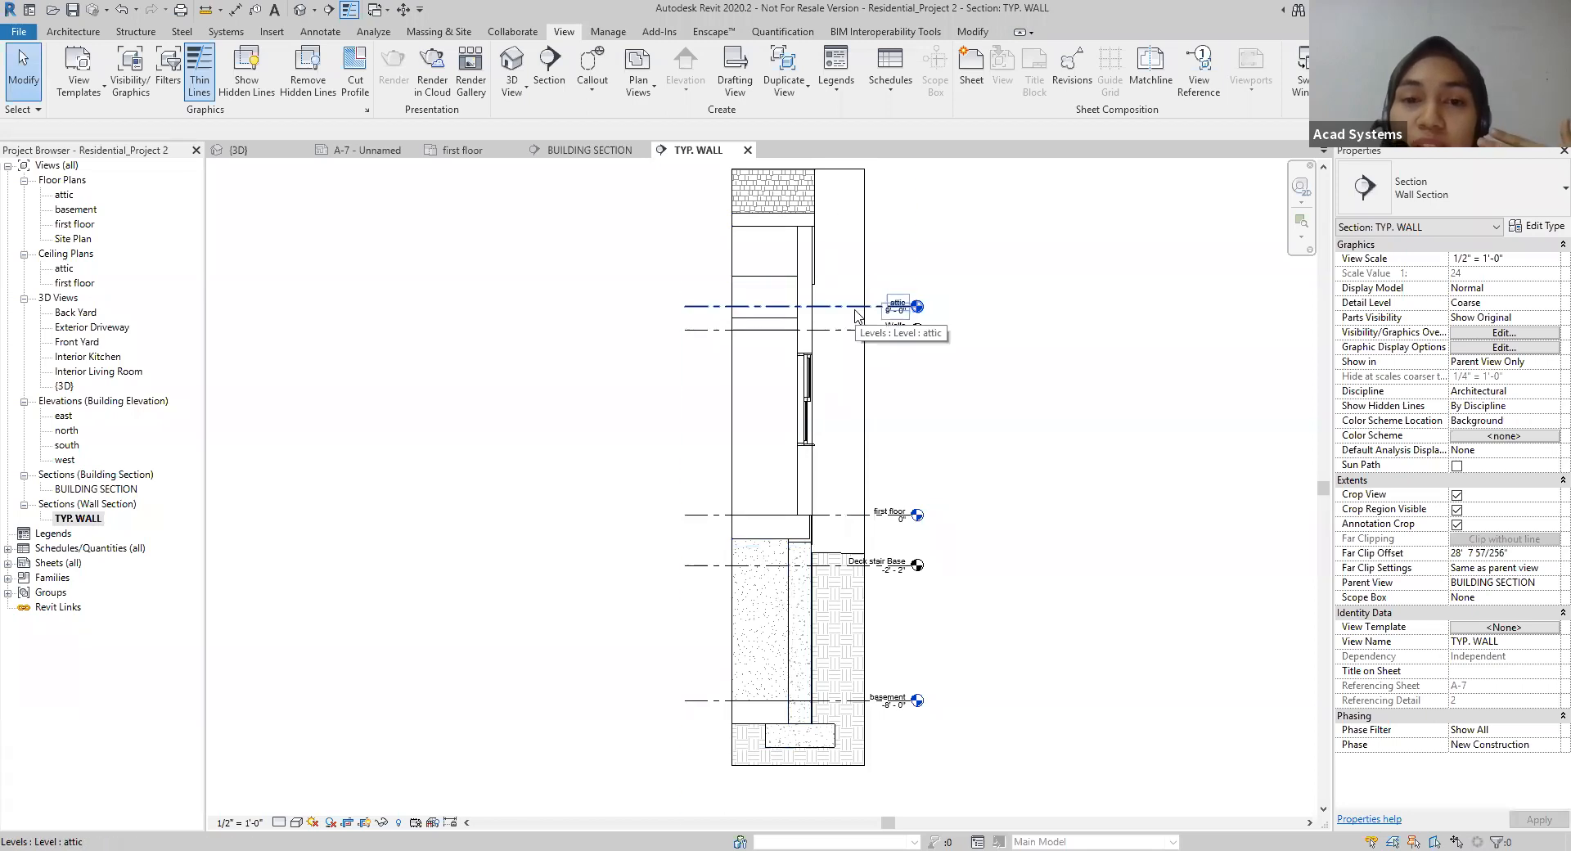
Step: Create a Detail View callout in TYP. WALL around the roof edge and upper wall, from the shingles to just above the Walls level
mouse_move(921, 274)
middle_mouse_down()
mouse_move(925, 304)
mouse_move(1004, 375)
middle_mouse_up()
scroll(925, 304, "up", 5)
scroll(959, 350, "up", 1)
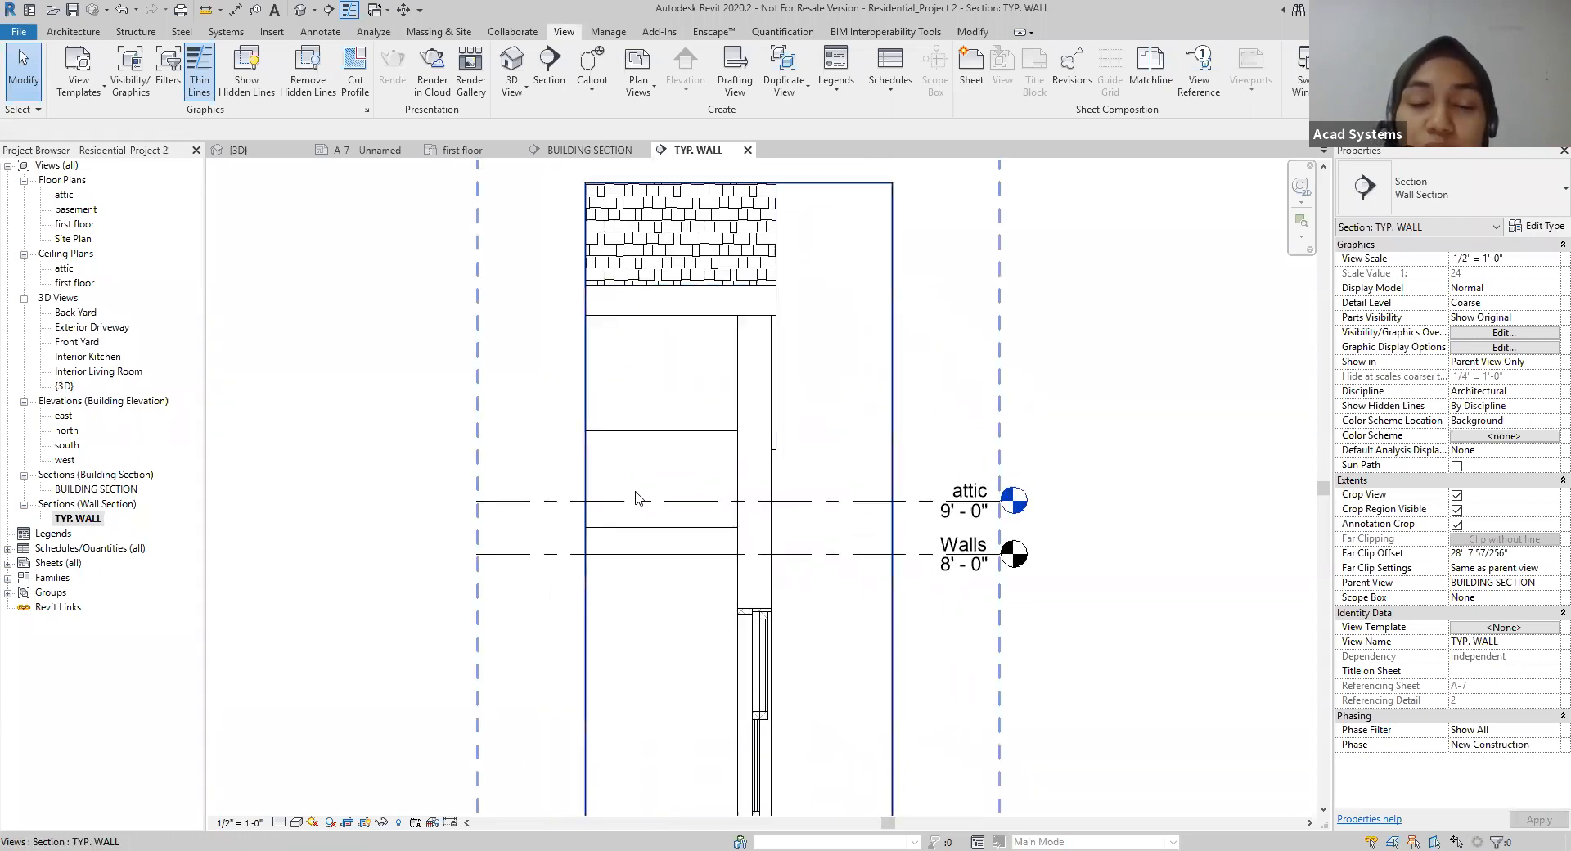
scroll(761, 336, "down", 2)
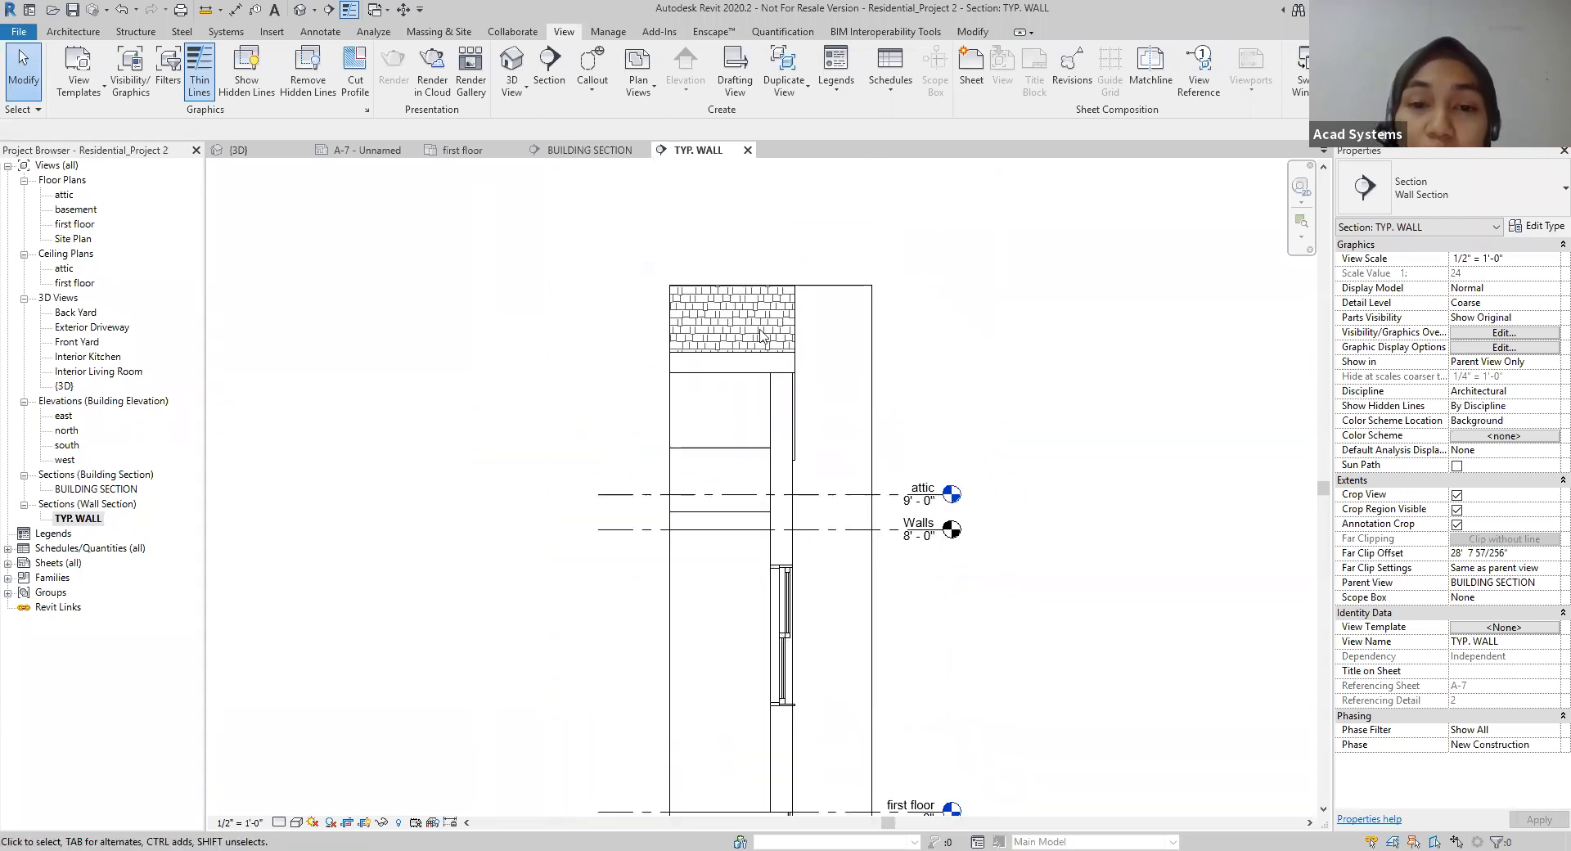
scroll(936, 388, "up", 1)
middle_click_drag(936, 375, 946, 350)
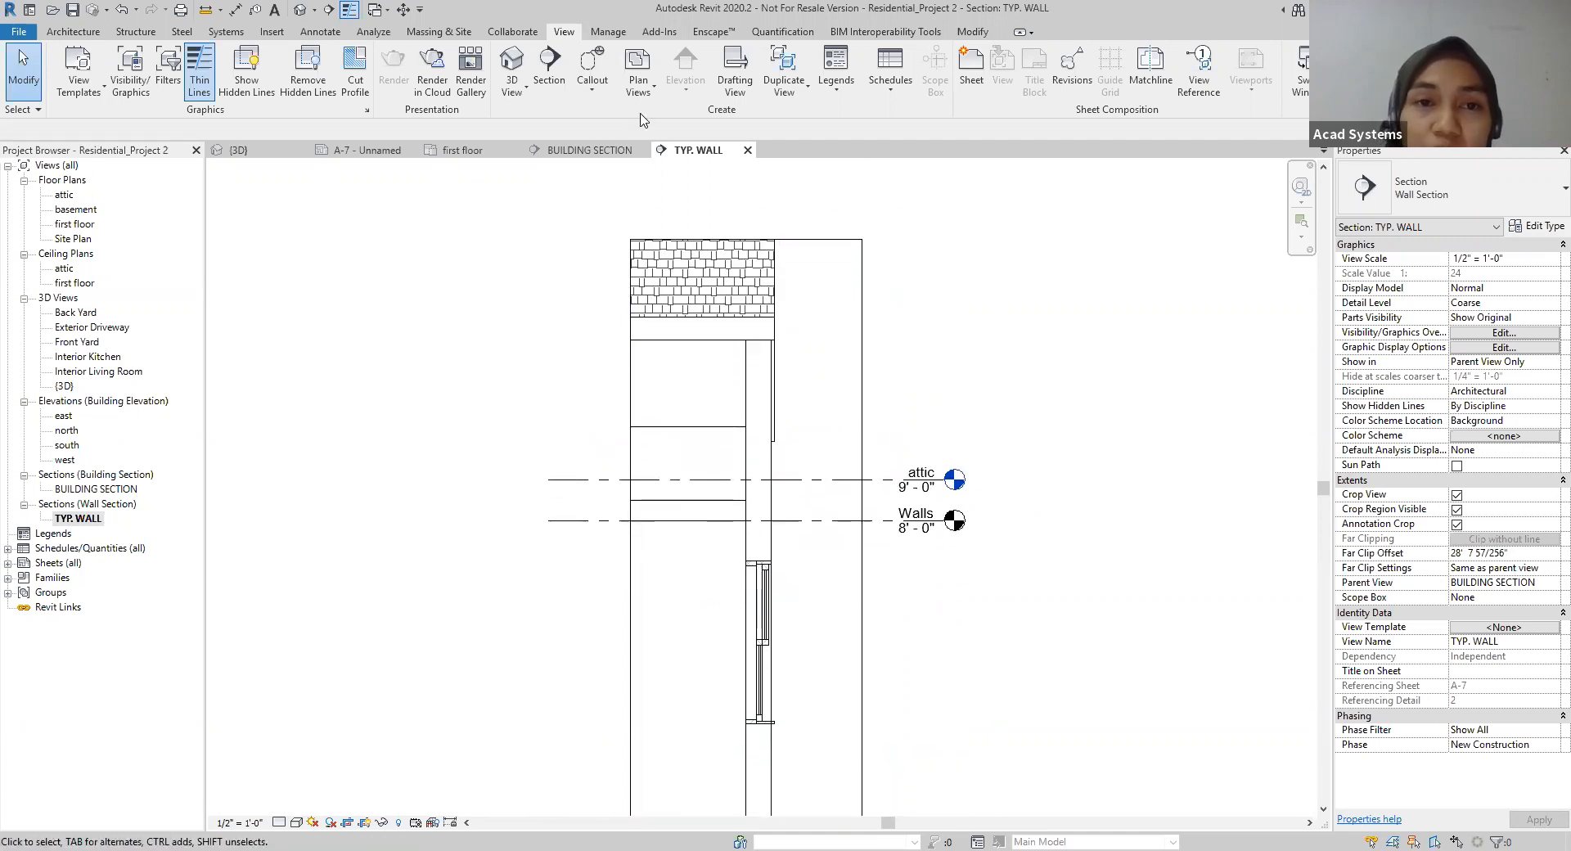
left_click(592, 70)
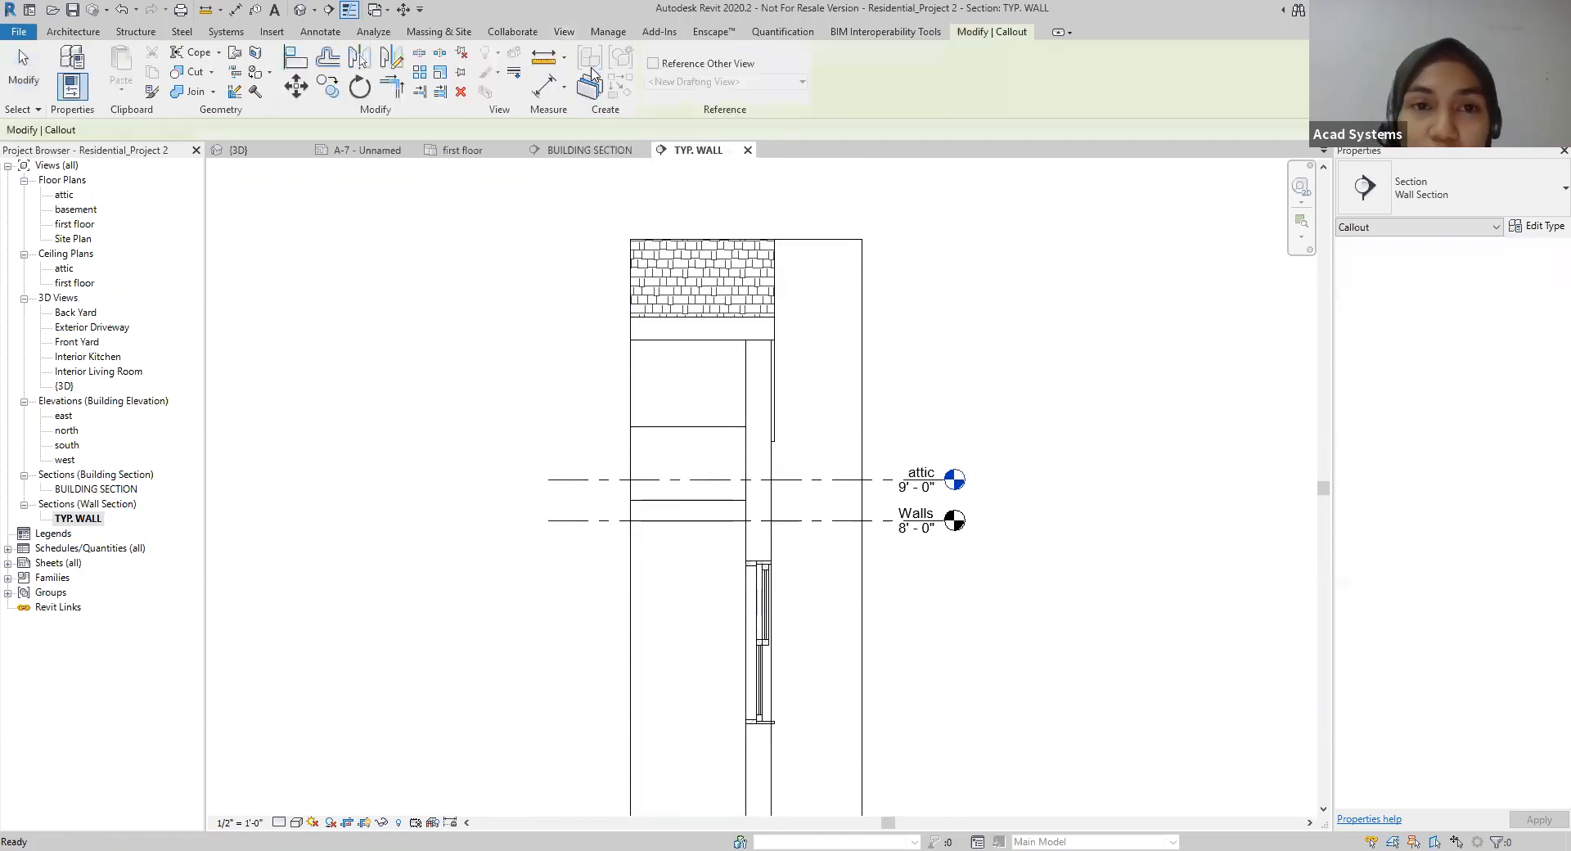
left_click(1488, 200)
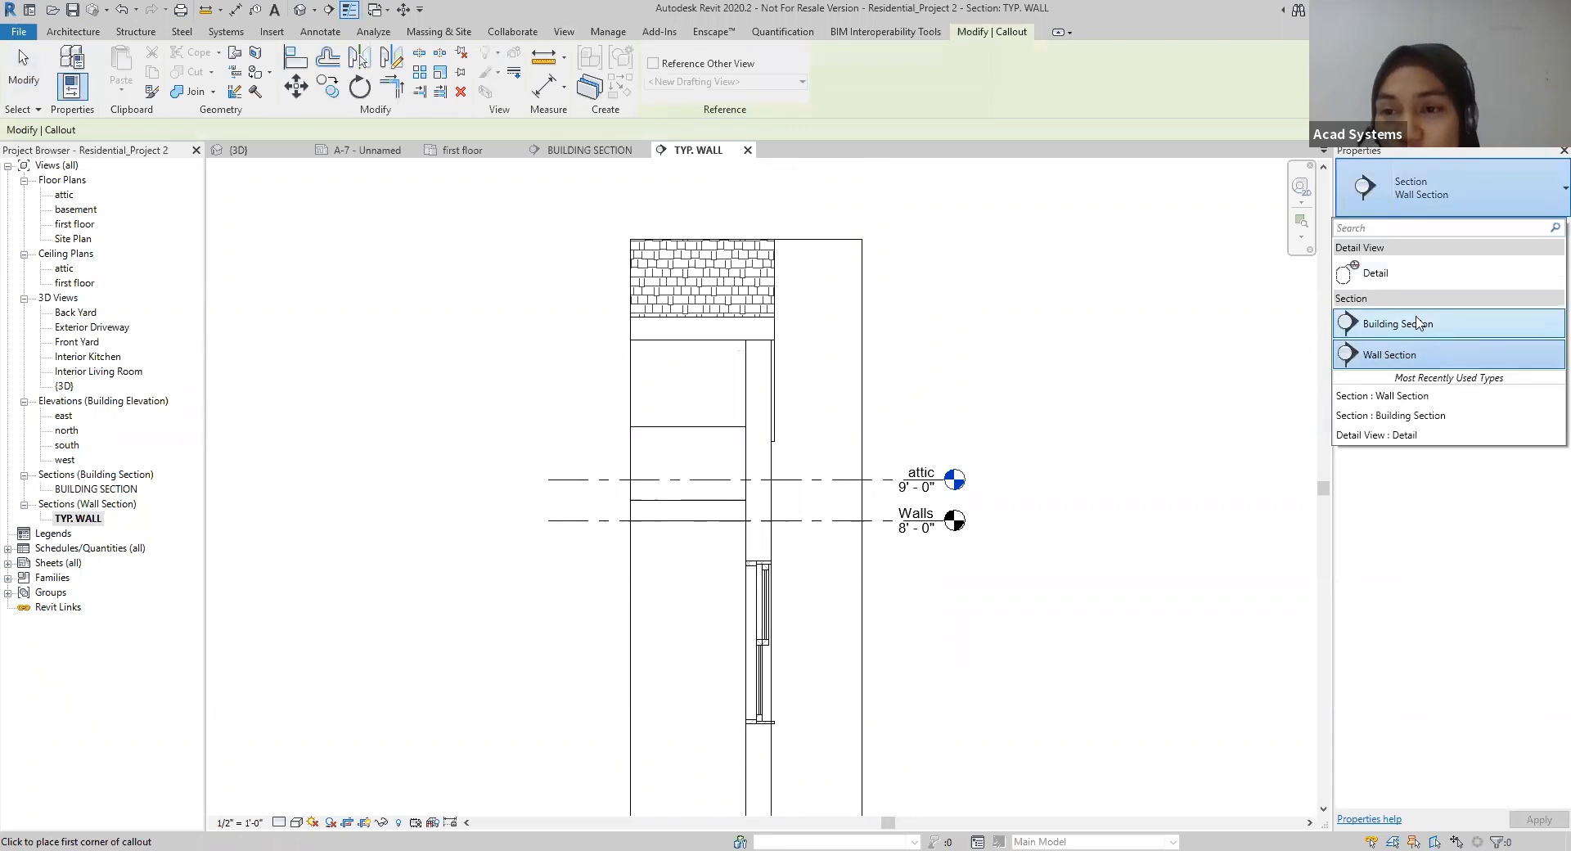
left_click(1397, 275)
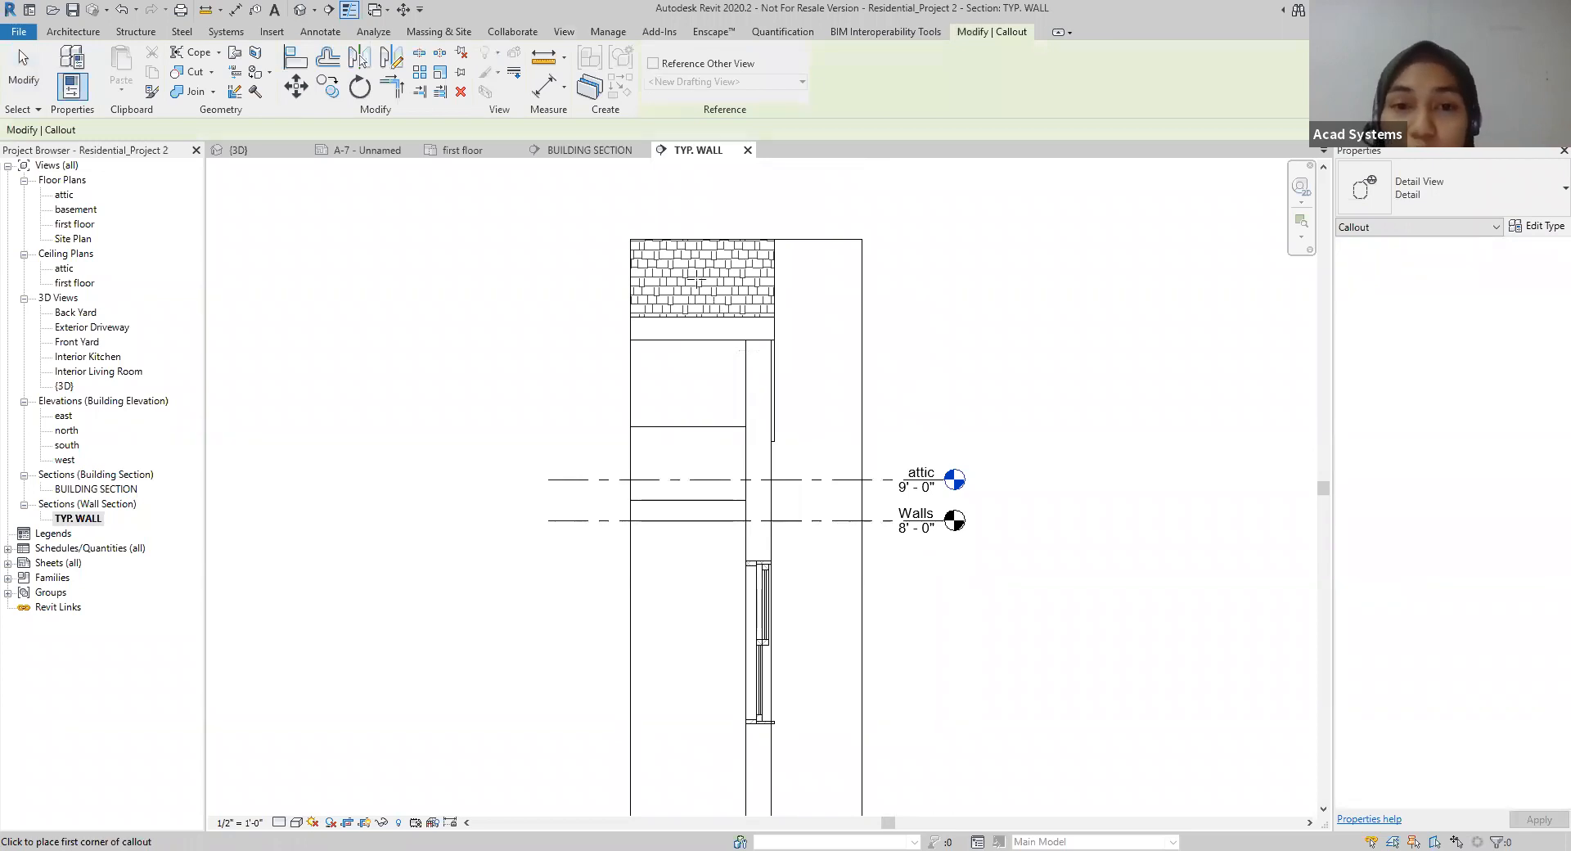
left_click(678, 264)
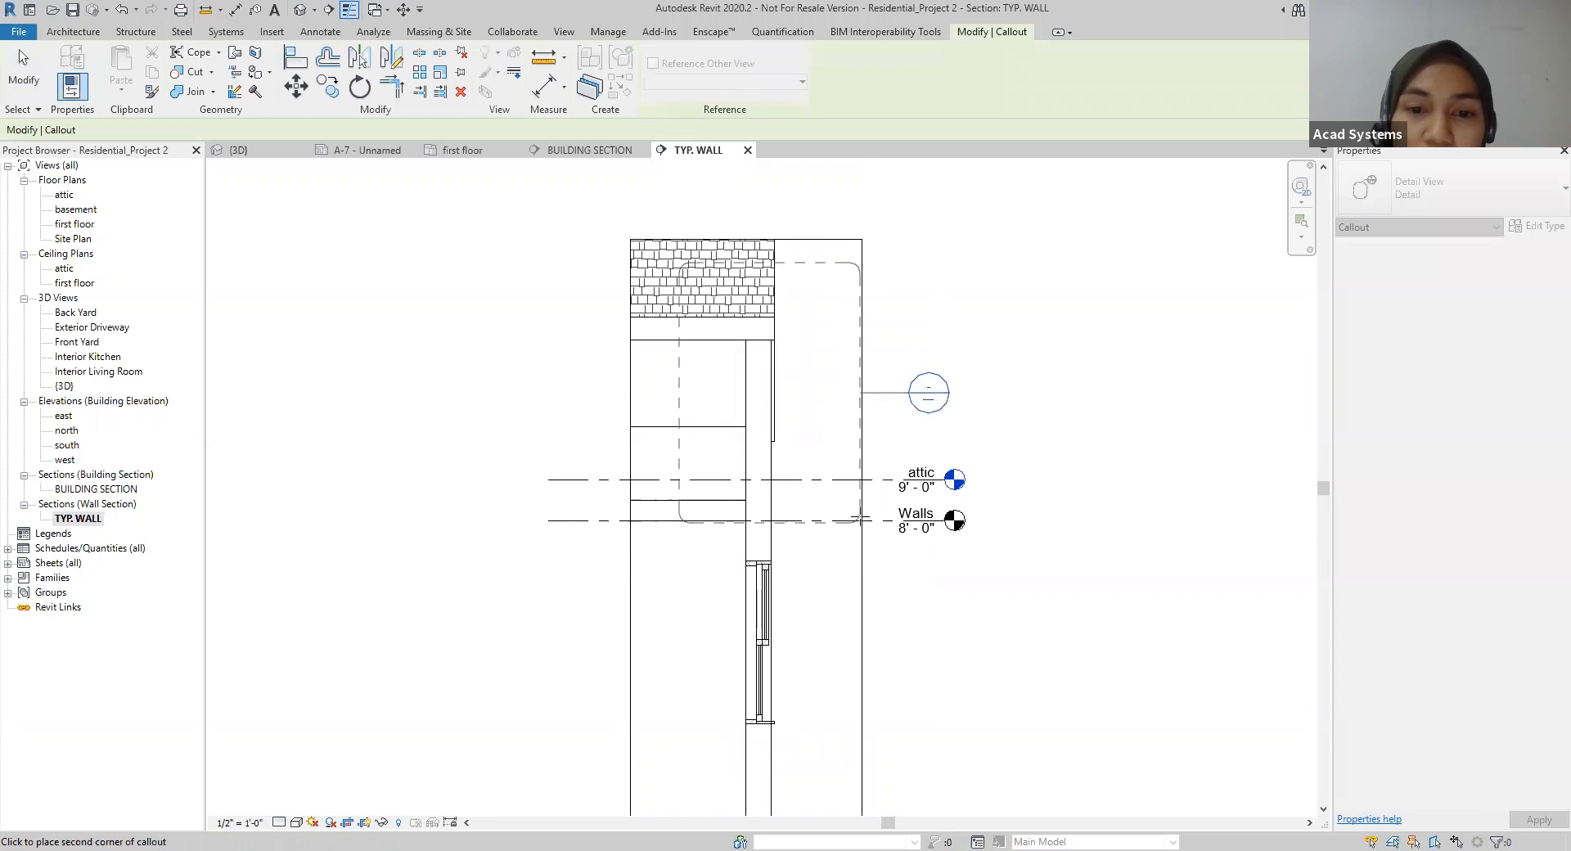
left_click(840, 511)
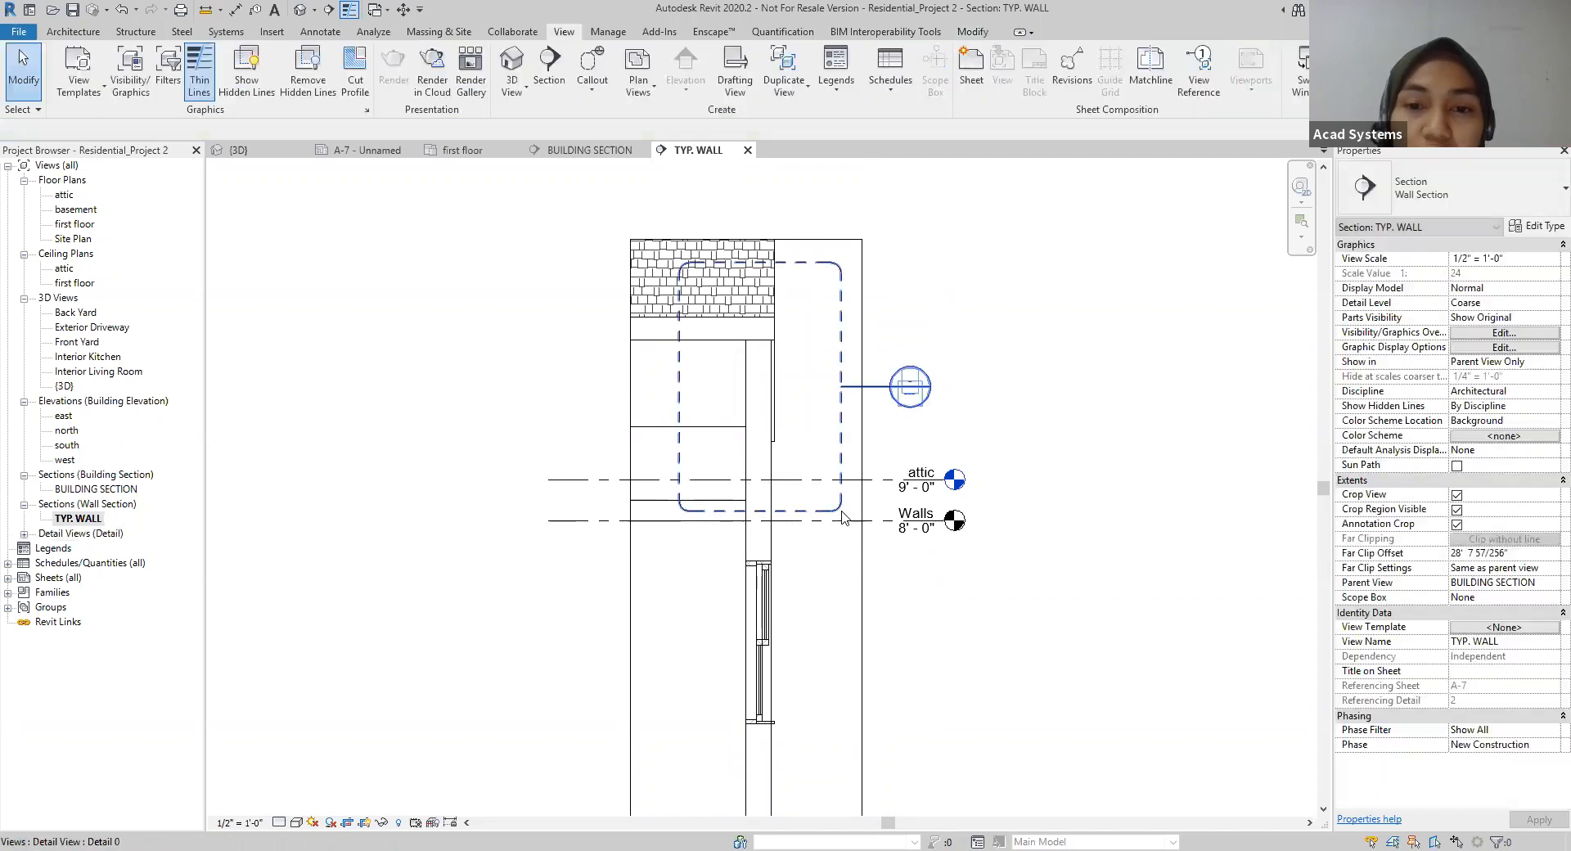
Step: Move the detail callout's head up beside the top of the roof, away from the level markers
left_click(882, 393)
left_click_drag(883, 393, 900, 233)
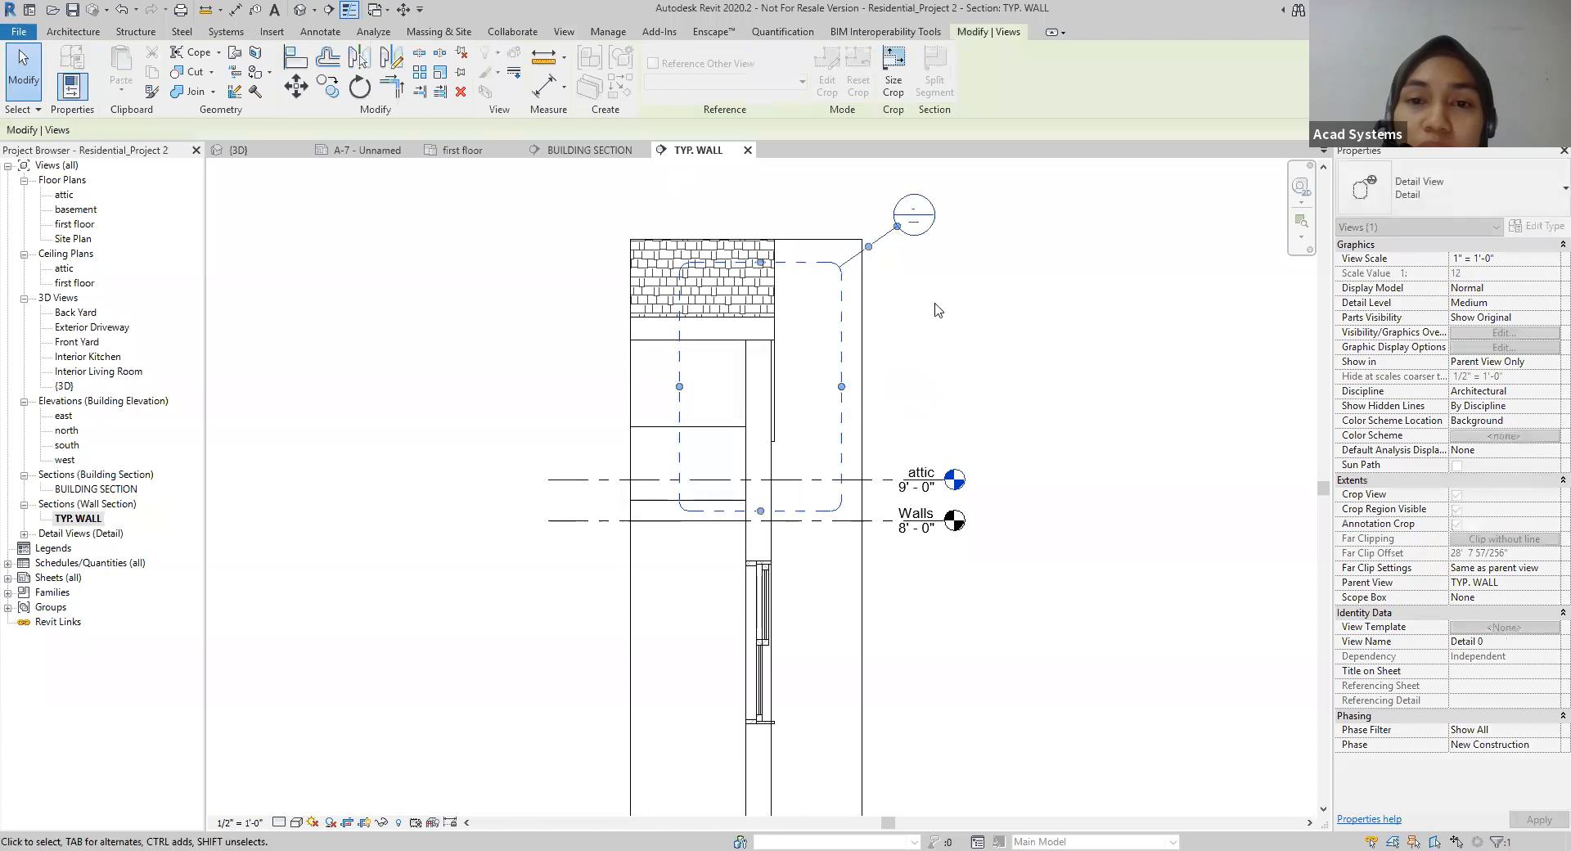
left_click(938, 309)
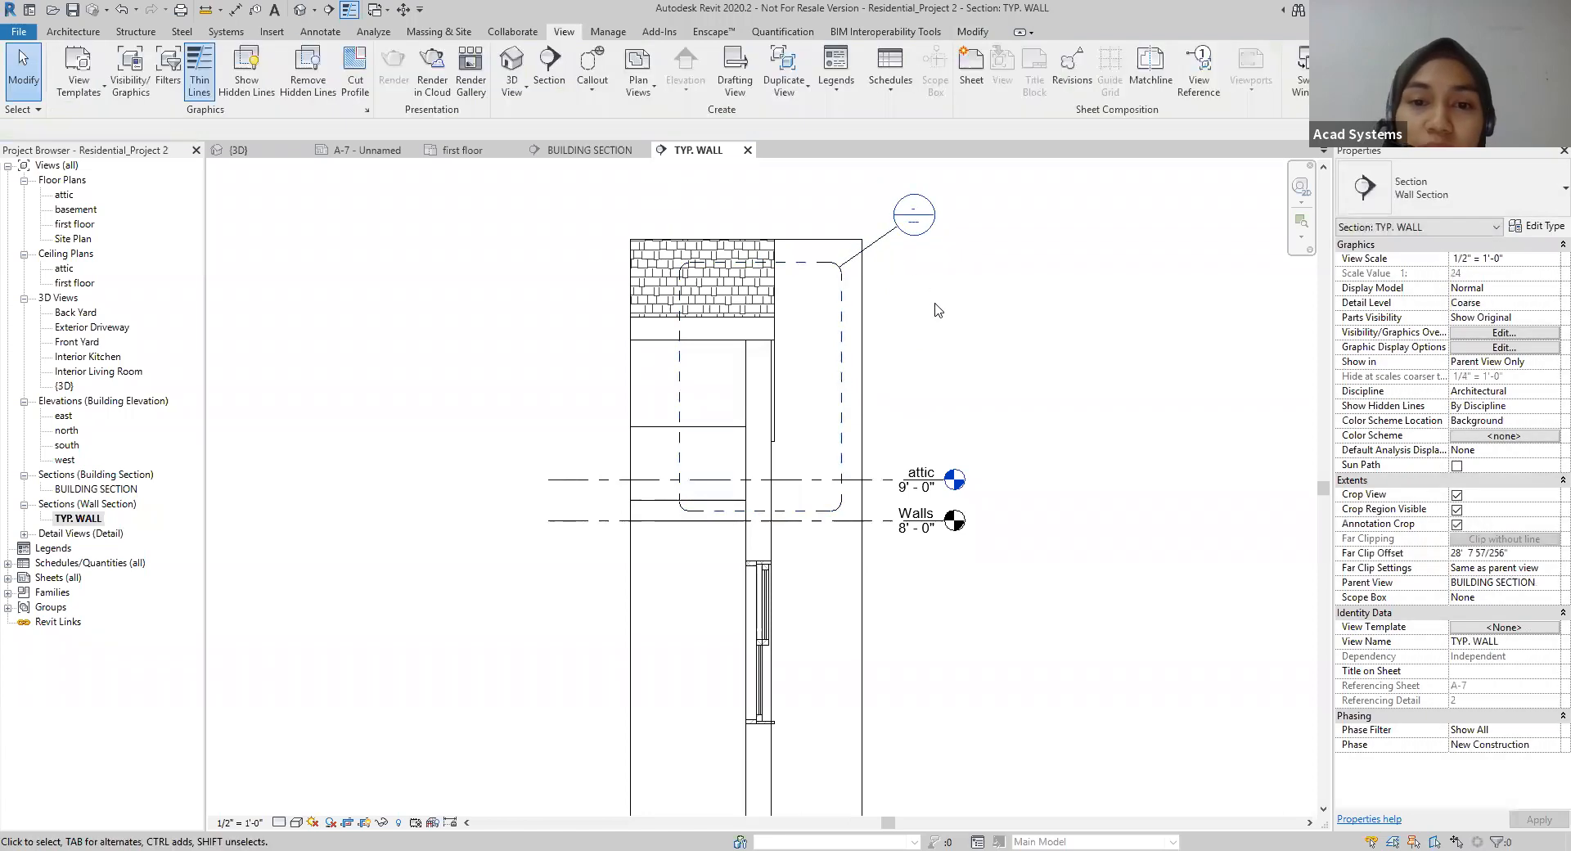
Step: Go to the new detail callout's view and compare it with the TYP. WALL and BUILDING SECTION views
left_click(845, 398)
right_click(844, 392)
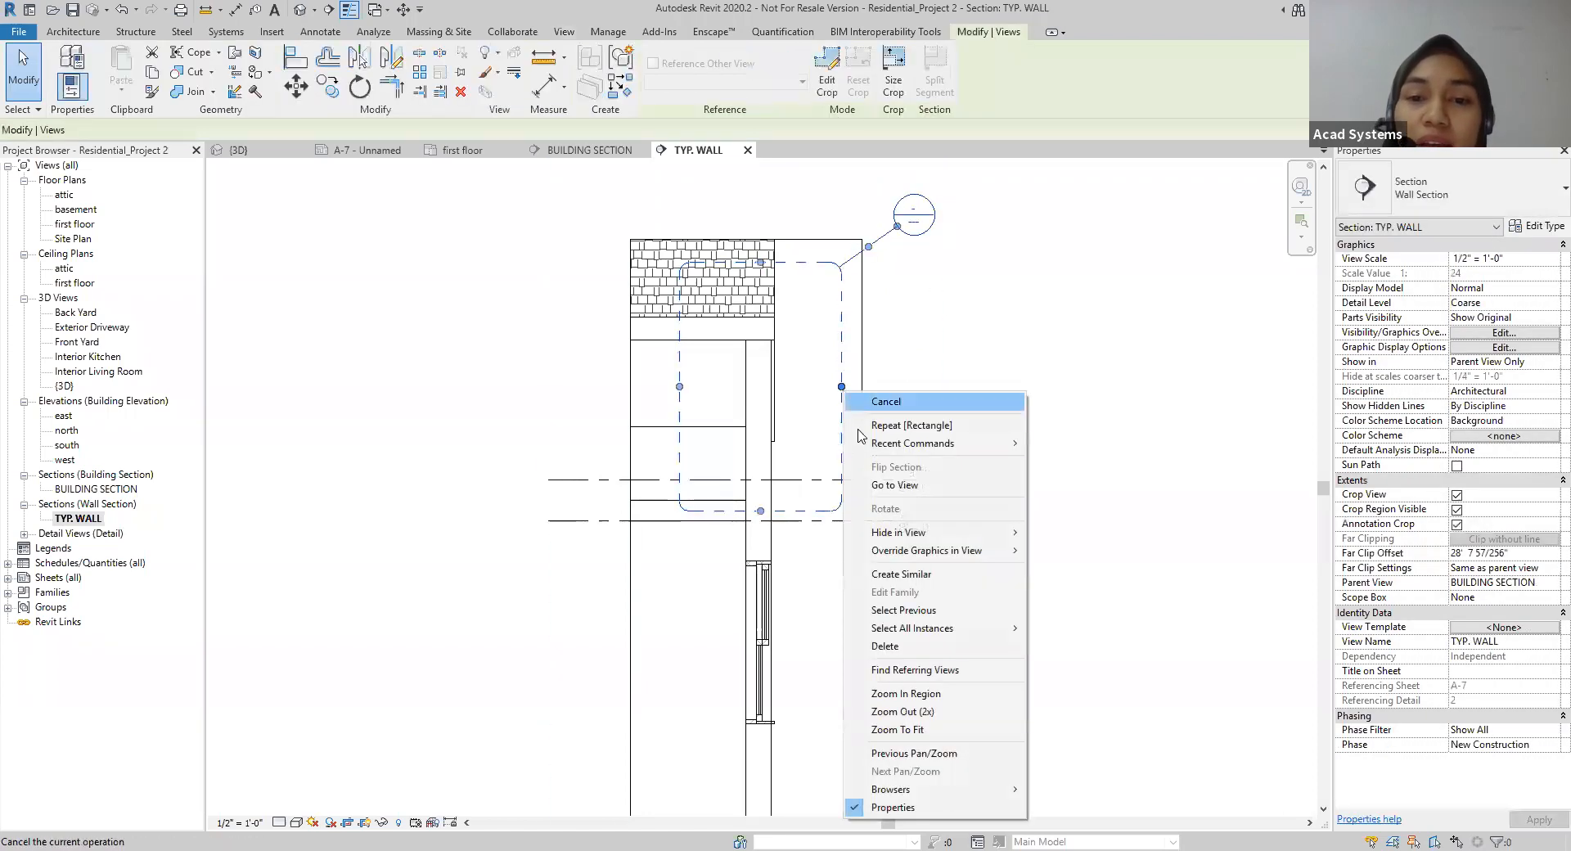
left_click(877, 487)
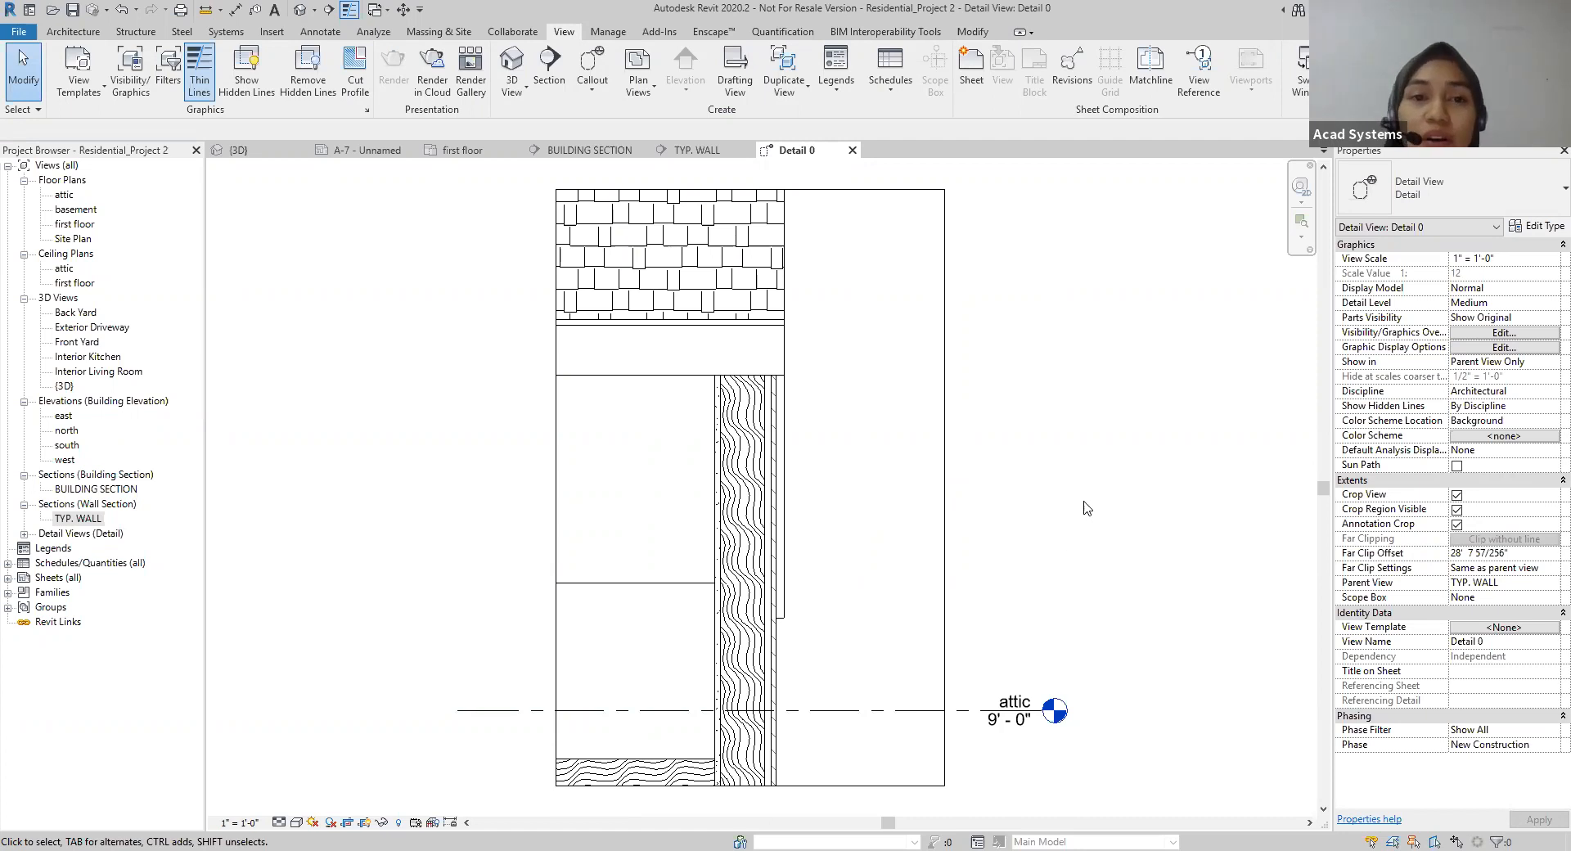
left_click(697, 150)
scroll(982, 491, "down", 4)
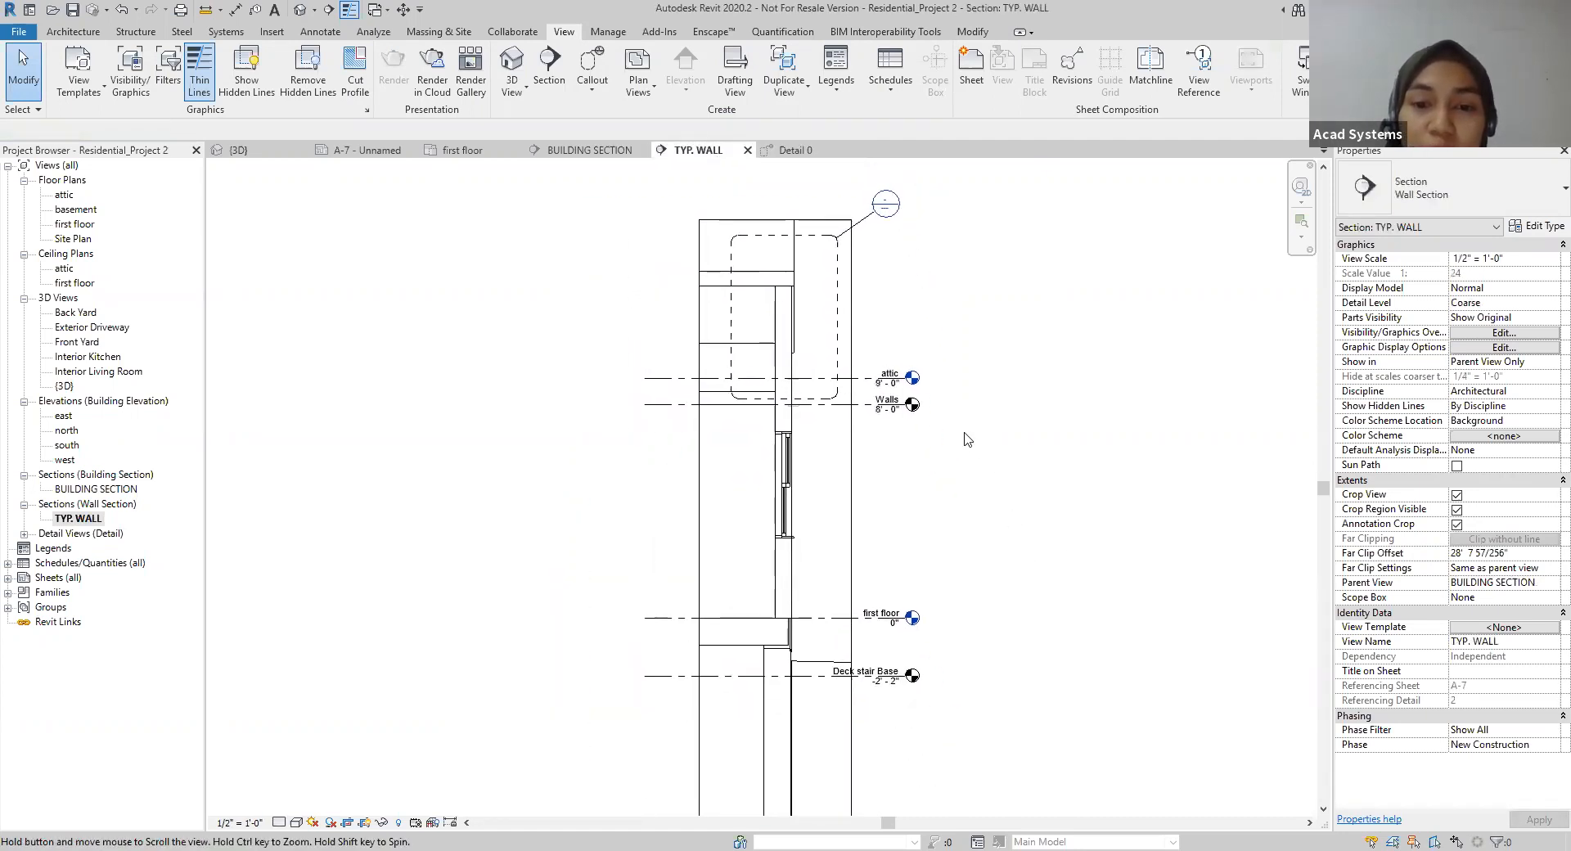
left_click(577, 151)
scroll(957, 548, "down", 3)
middle_click_drag(1088, 546, 1128, 559)
Step: Set the detail level of the Detail 0 view to Coarse
left_click(798, 150)
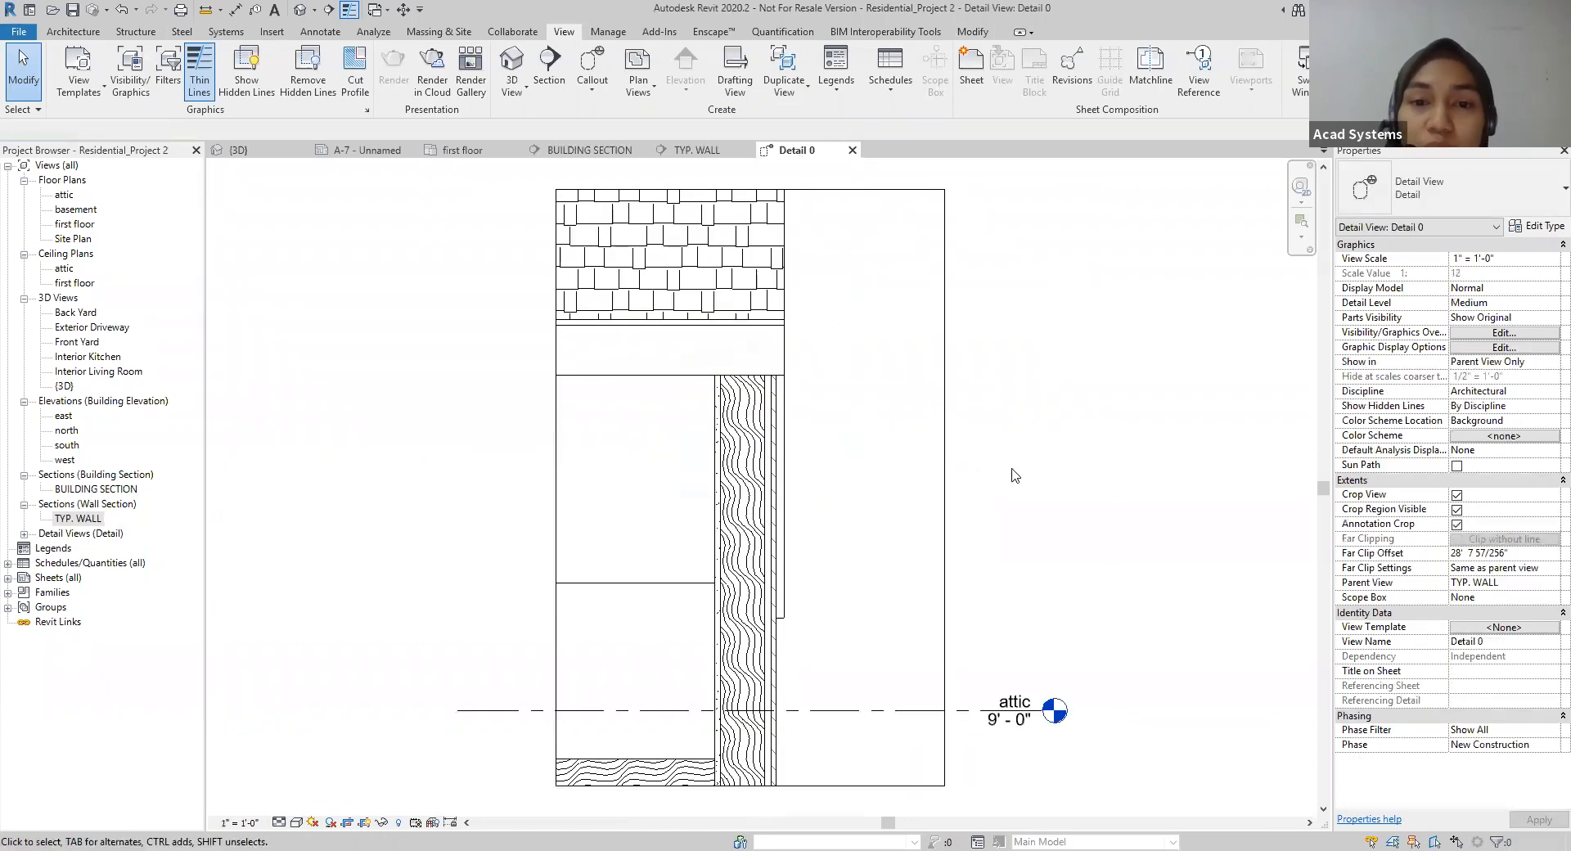
left_click(279, 822)
left_click(296, 773)
mouse_move(414, 540)
middle_mouse_down()
mouse_move(431, 604)
mouse_move(419, 577)
middle_mouse_up()
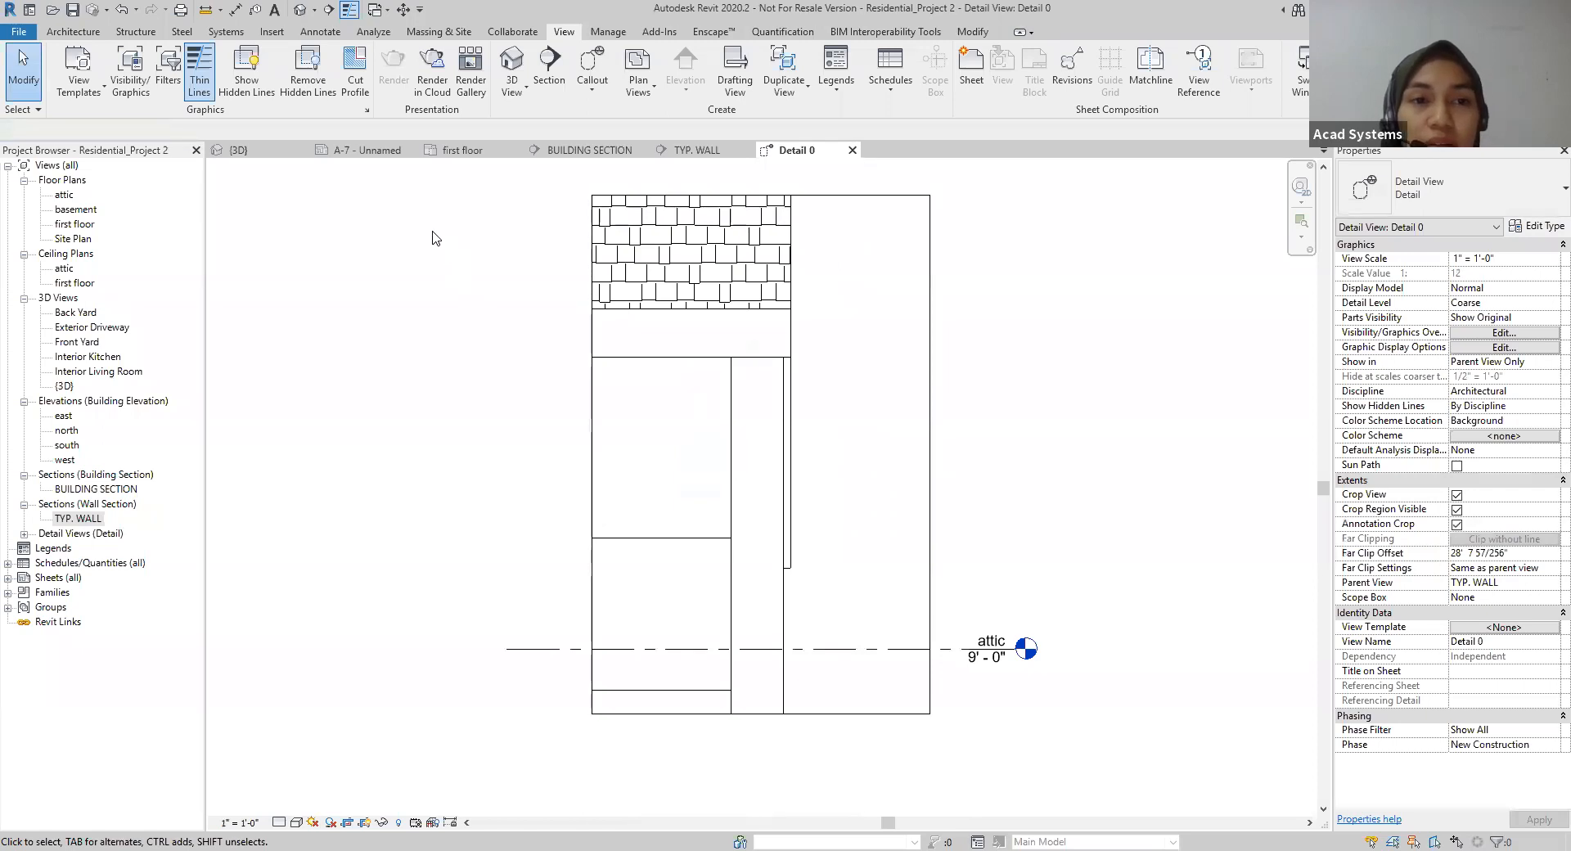
Step: Place the TYP. WALL section on sheet A-7, in the empty area between the first floor plan and the title block
left_click(369, 155)
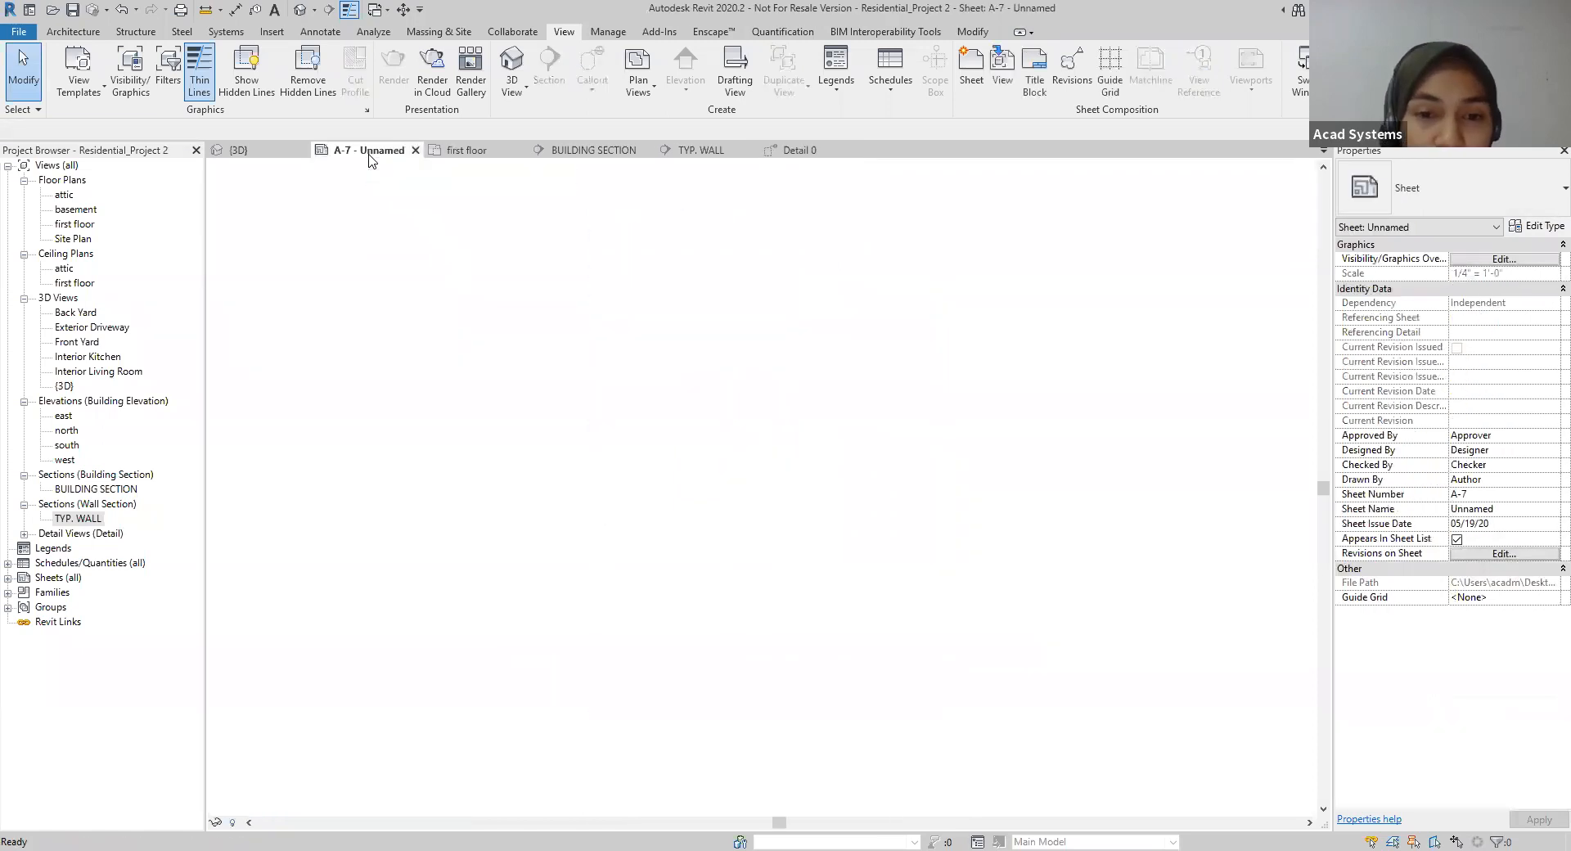
scroll(654, 507, "down", 1)
middle_click_drag(984, 507, 820, 533)
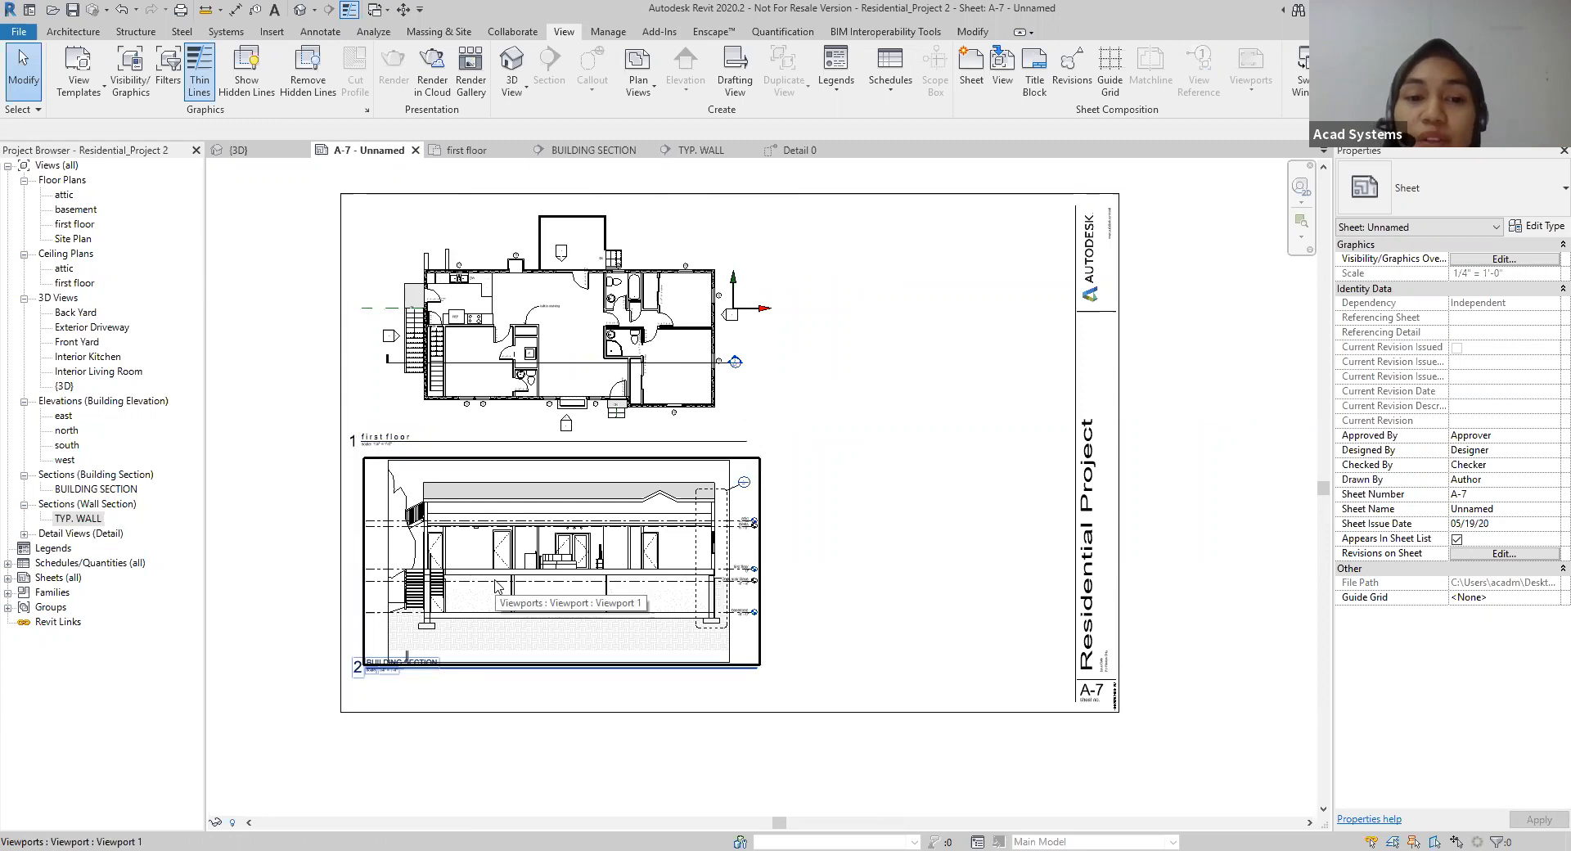
scroll(548, 640, "up", 5)
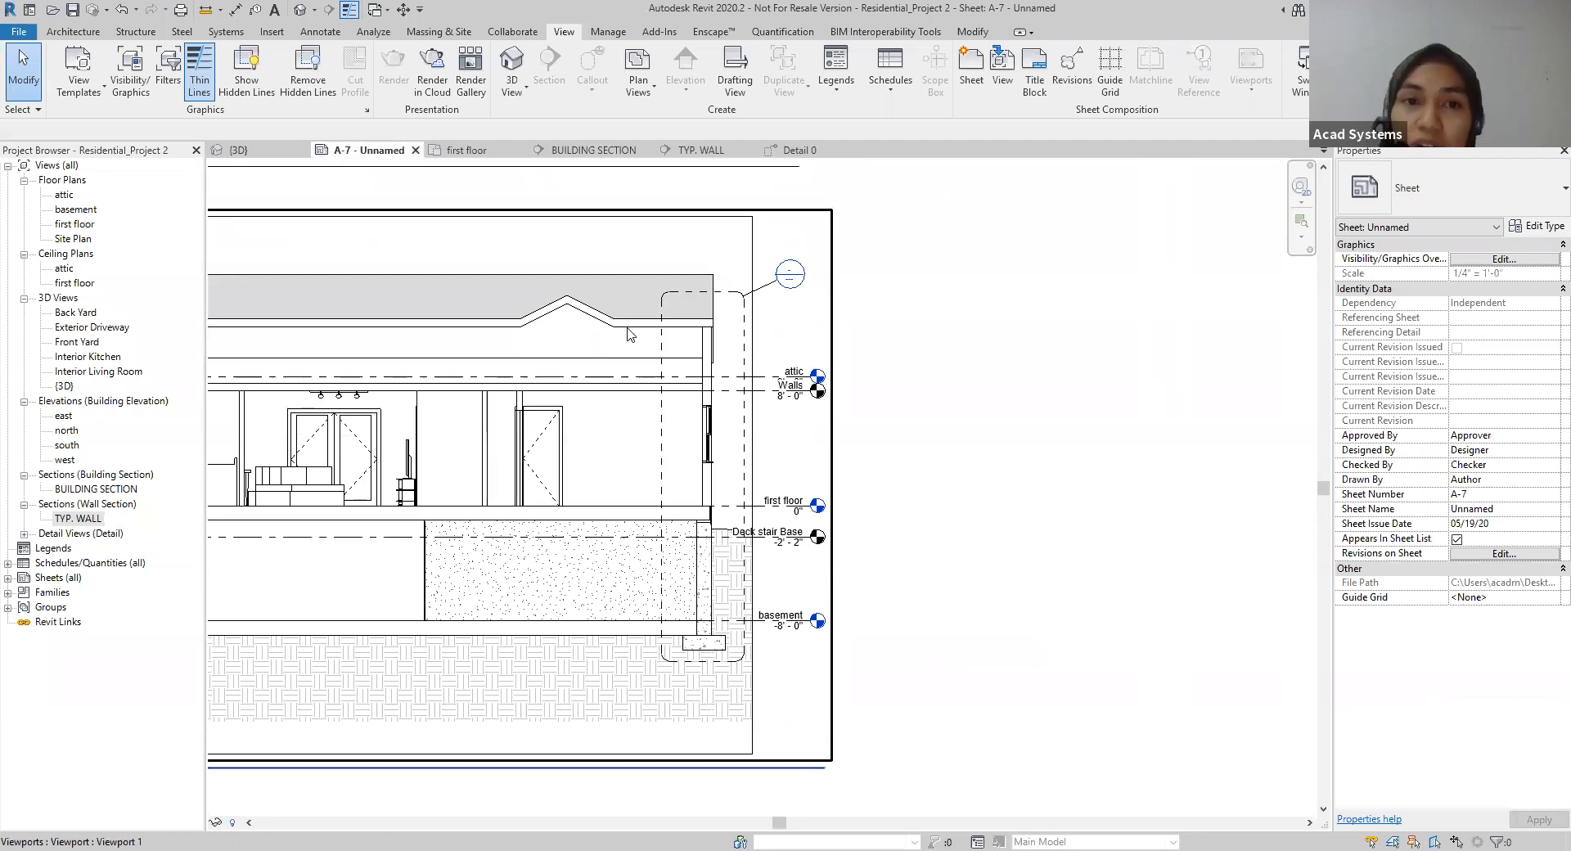
left_click(696, 151)
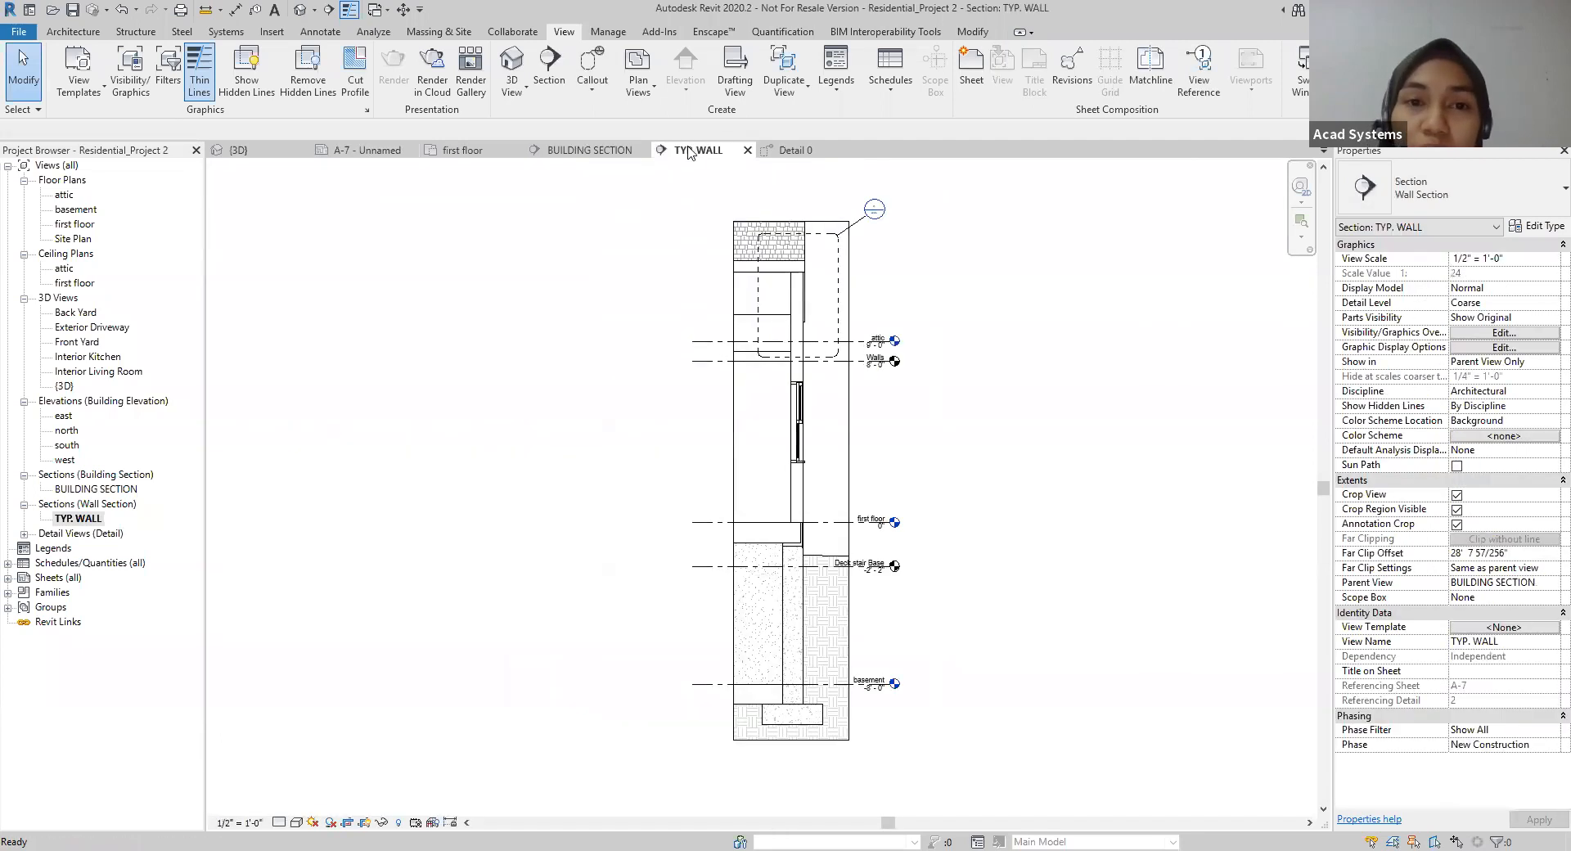
left_click(357, 153)
scroll(252, 561, "down", 4)
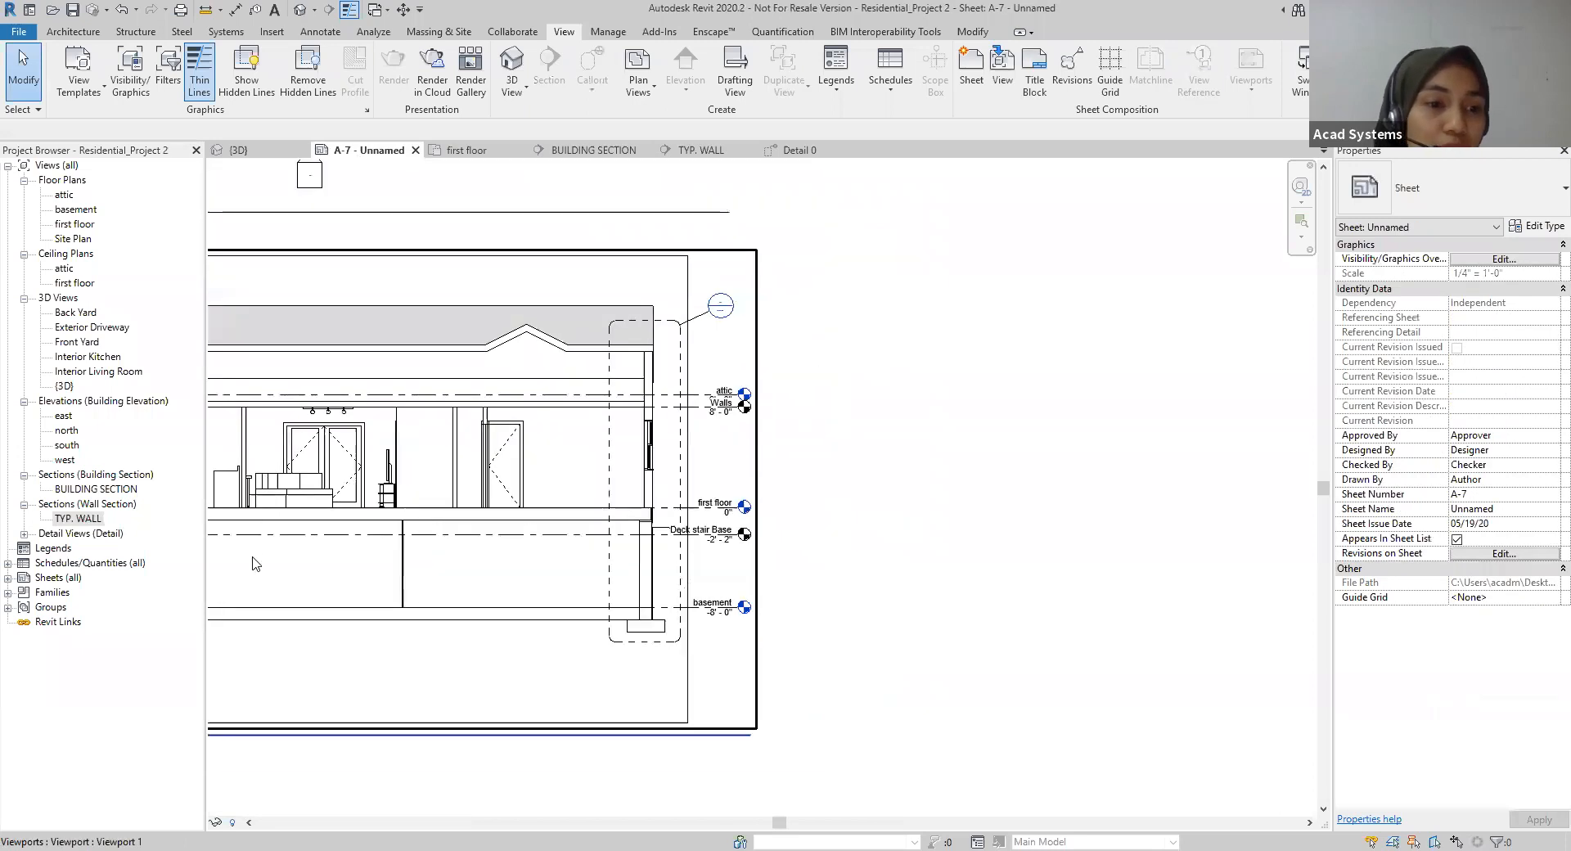
middle_click_drag(834, 470, 787, 592)
scroll(923, 571, "down", 1)
left_click(70, 520)
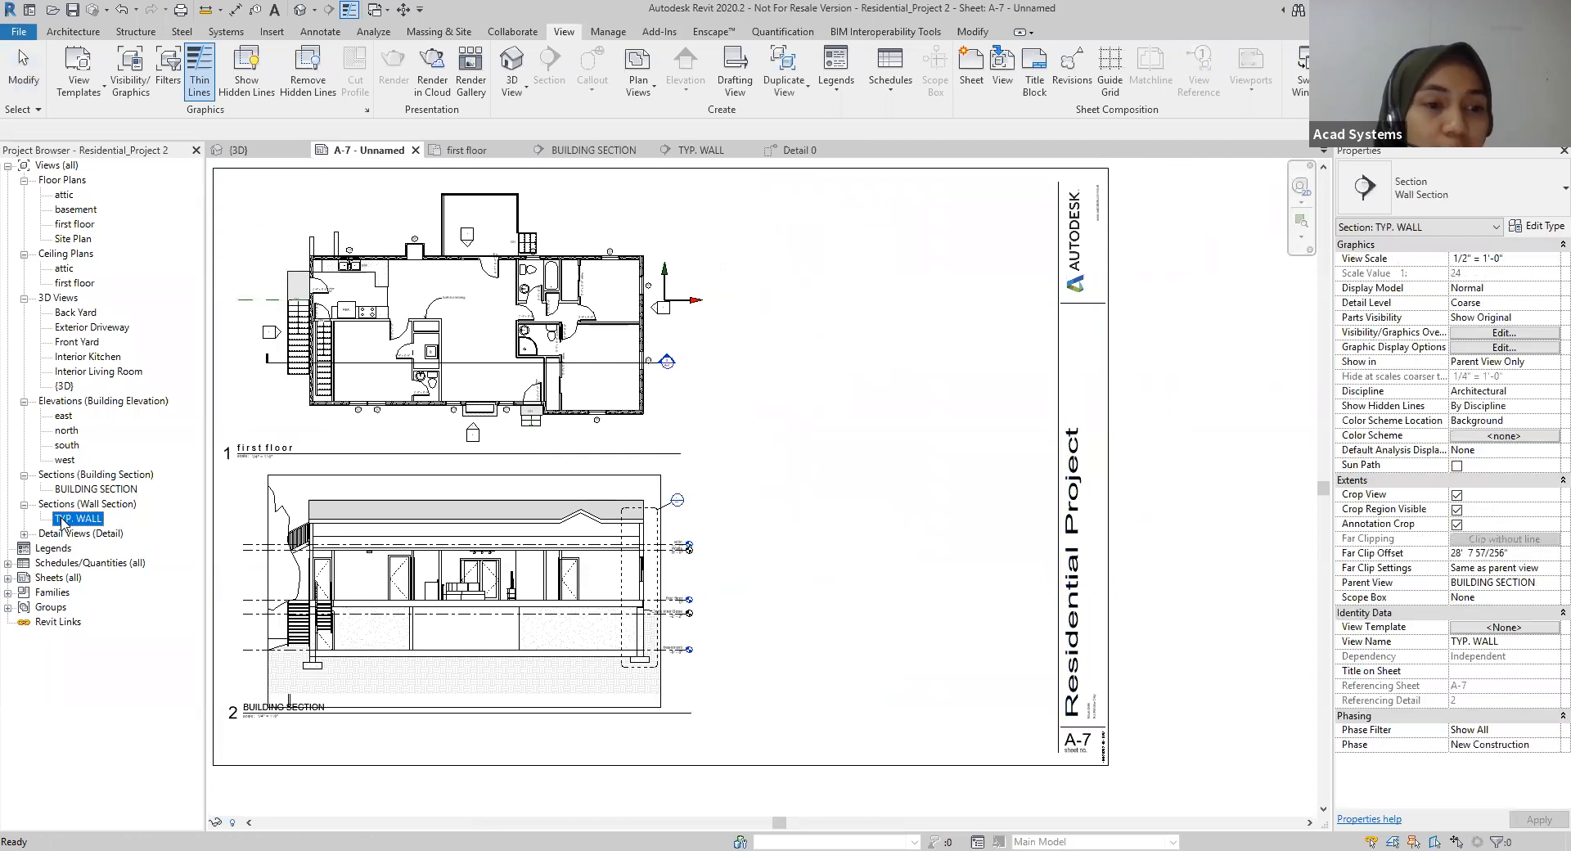
left_click(806, 353)
Step: Compare the wall callout's detail and sheet numbers in the building section viewport with the title of the TYP. WALL viewport
scroll(687, 515, "up", 1)
scroll(687, 515, "up", 3)
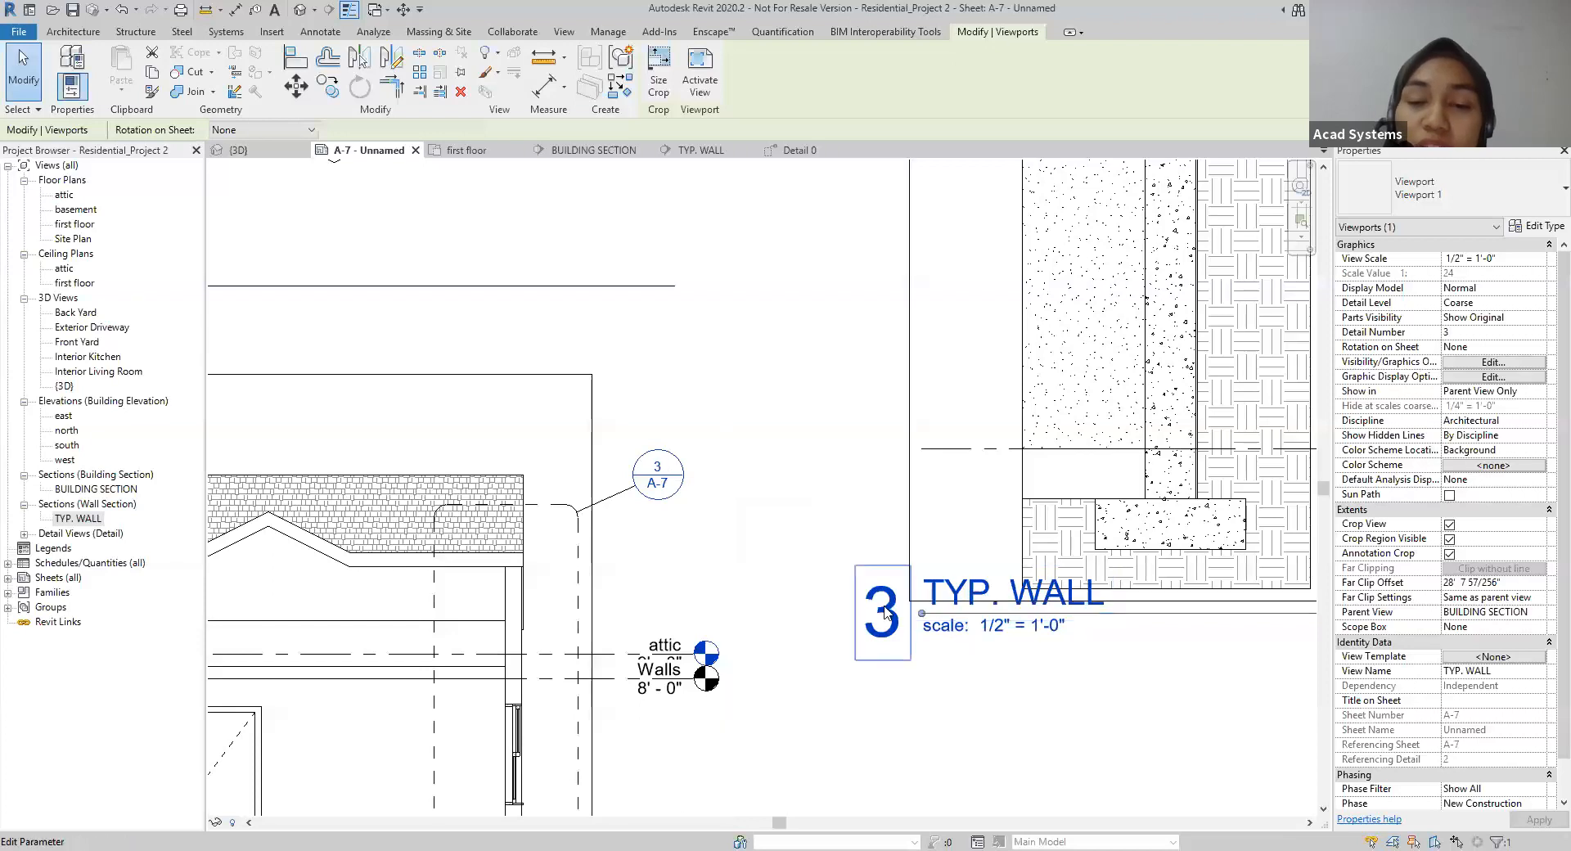
left_click(851, 442)
scroll(851, 441, "down", 2)
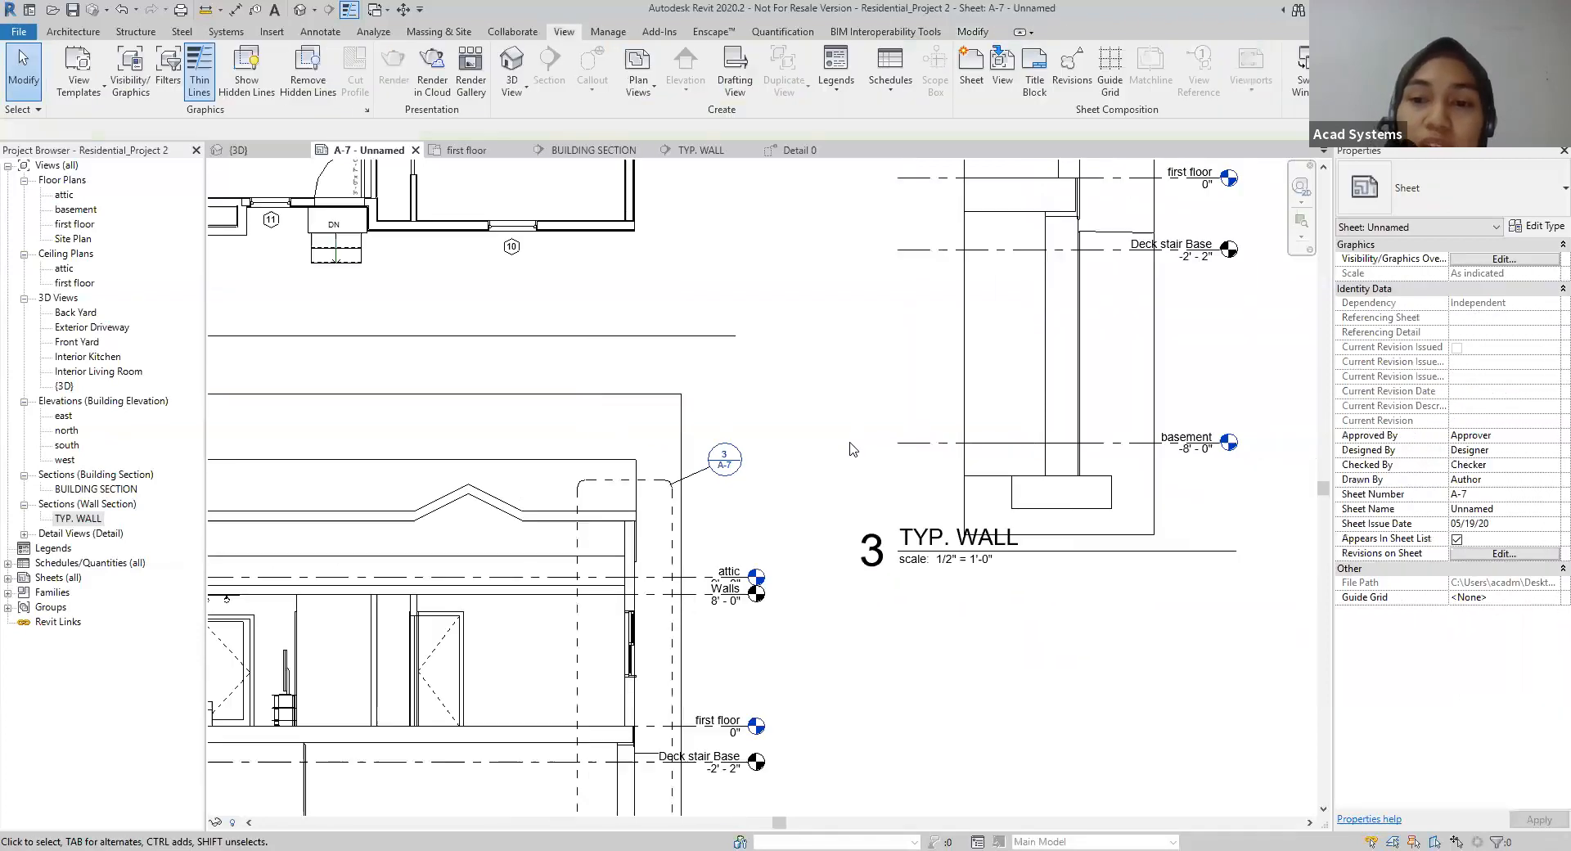
scroll(1008, 411, "down", 4)
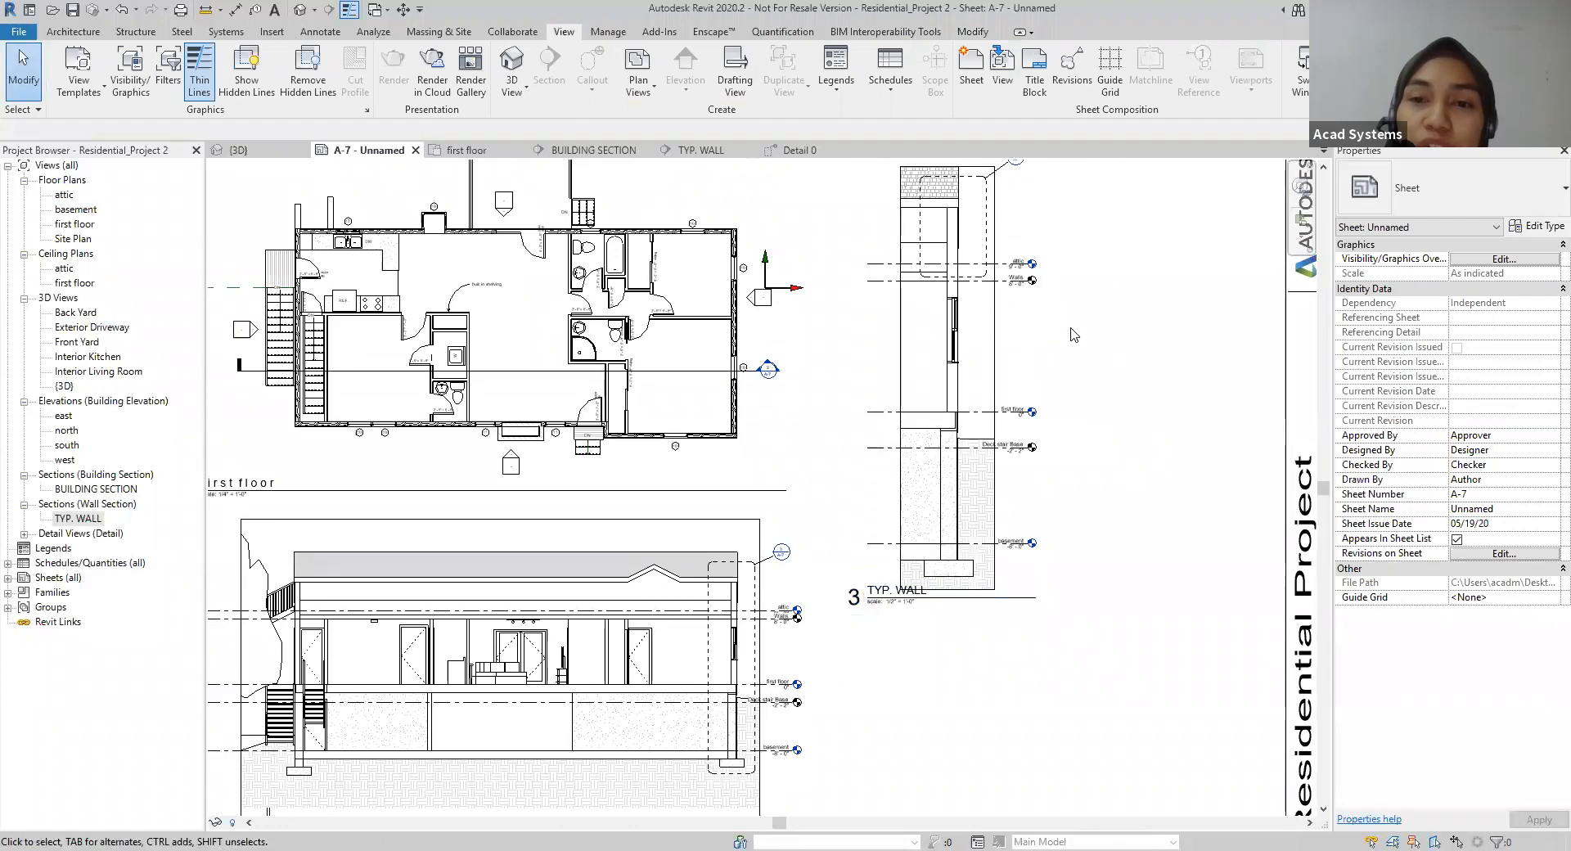
Step: Examine the head of the roof detail callout in the TYP. WALL viewport, then review the whole sheet layout
scroll(939, 409, "up", 4)
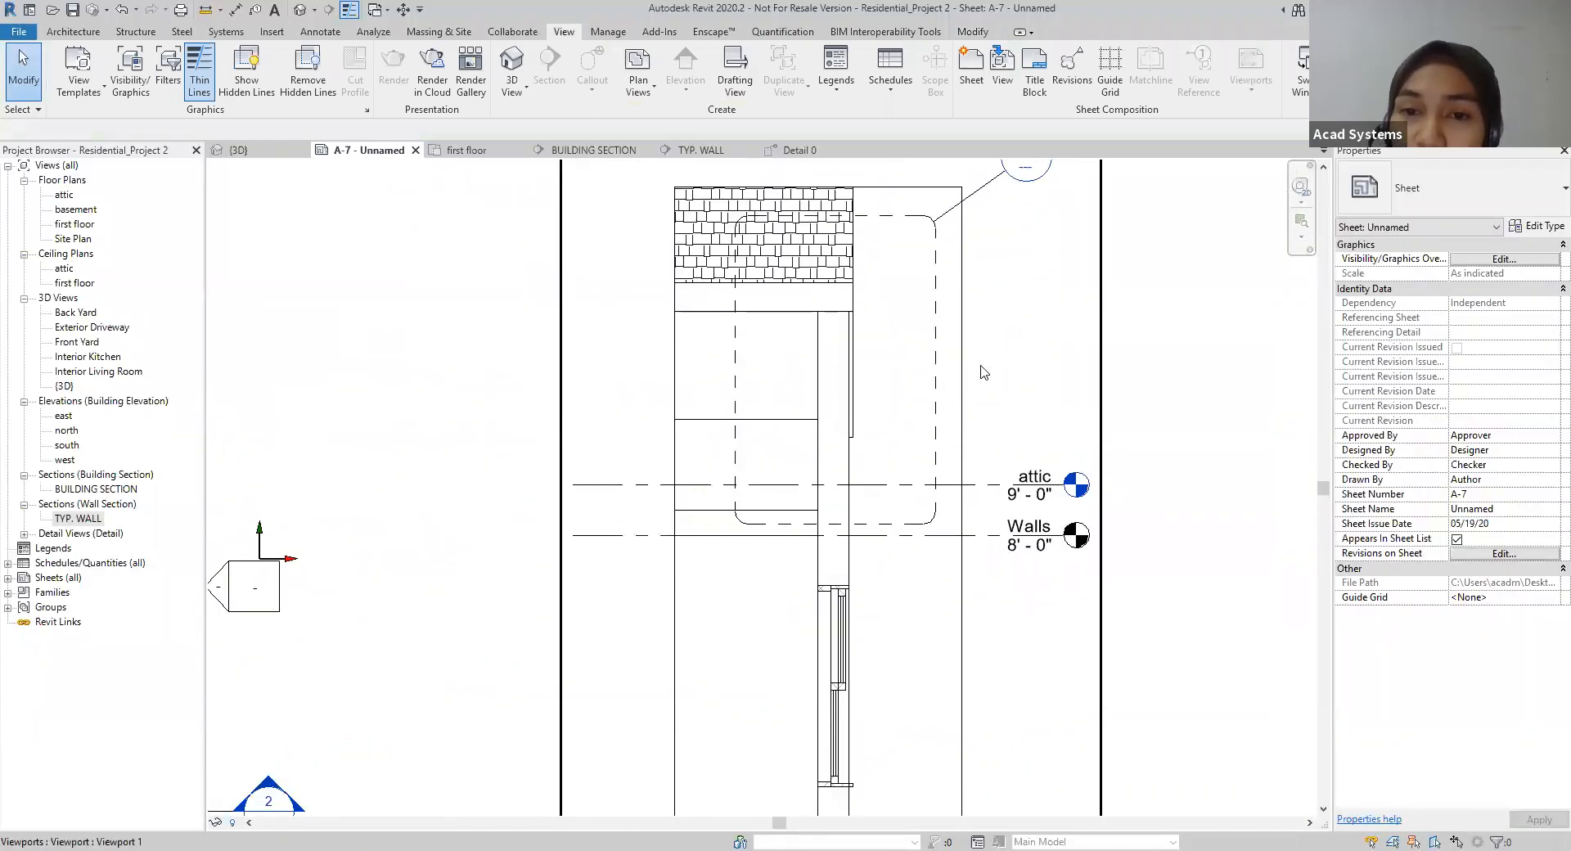
middle_click_drag(1111, 384, 1134, 417)
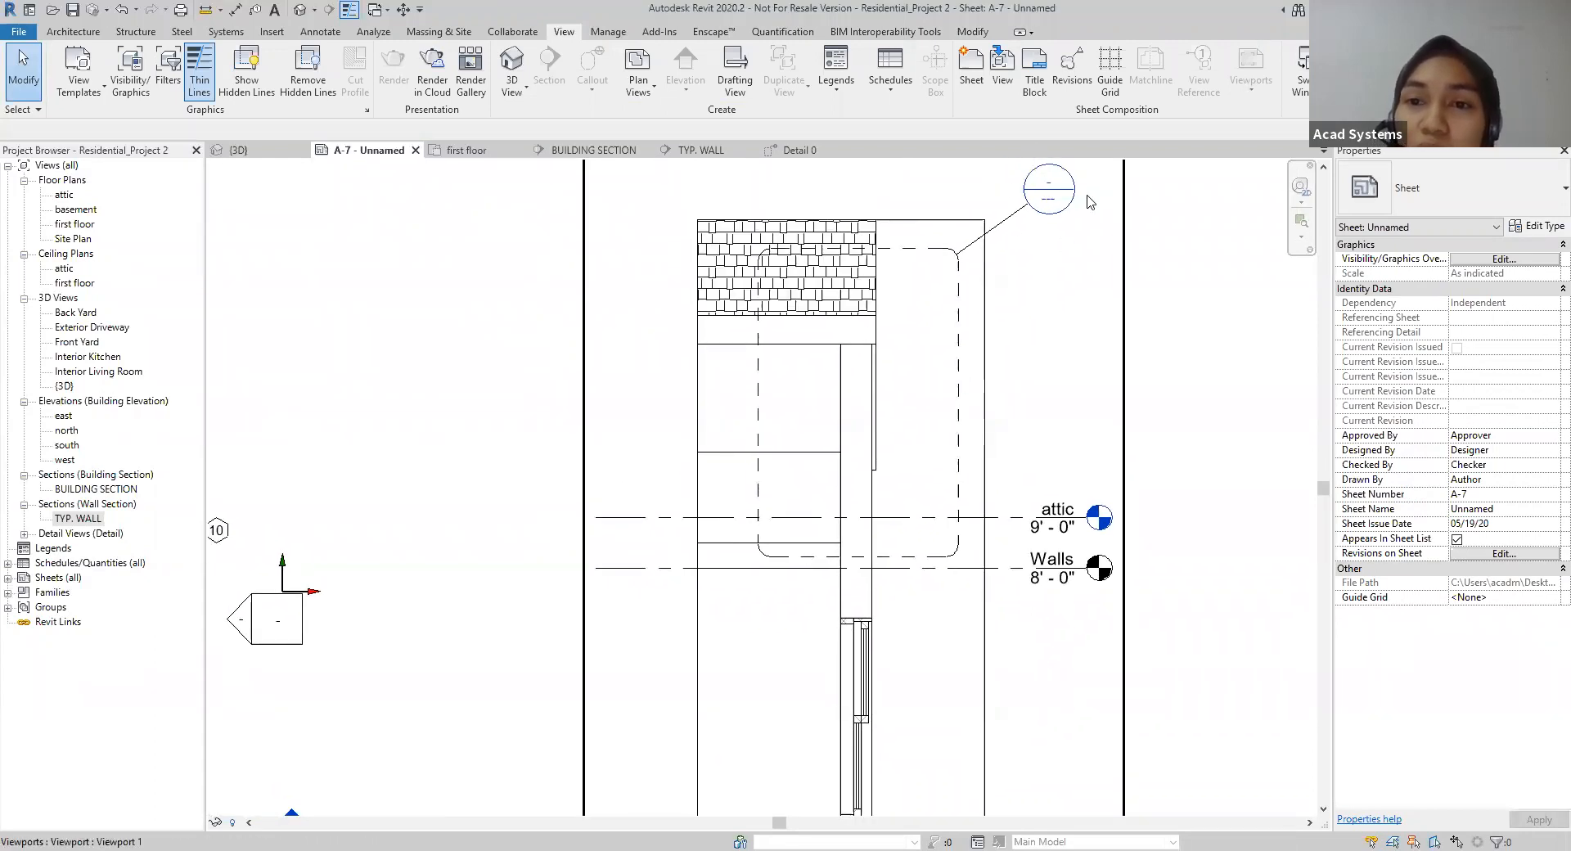
scroll(1129, 536, "down", 5)
scroll(1161, 590, "down", 2)
middle_click_drag(1160, 590, 1042, 372)
scroll(1091, 652, "down", 1)
mouse_move(1091, 652)
middle_mouse_down()
mouse_move(1022, 513)
mouse_move(1034, 606)
middle_mouse_up()
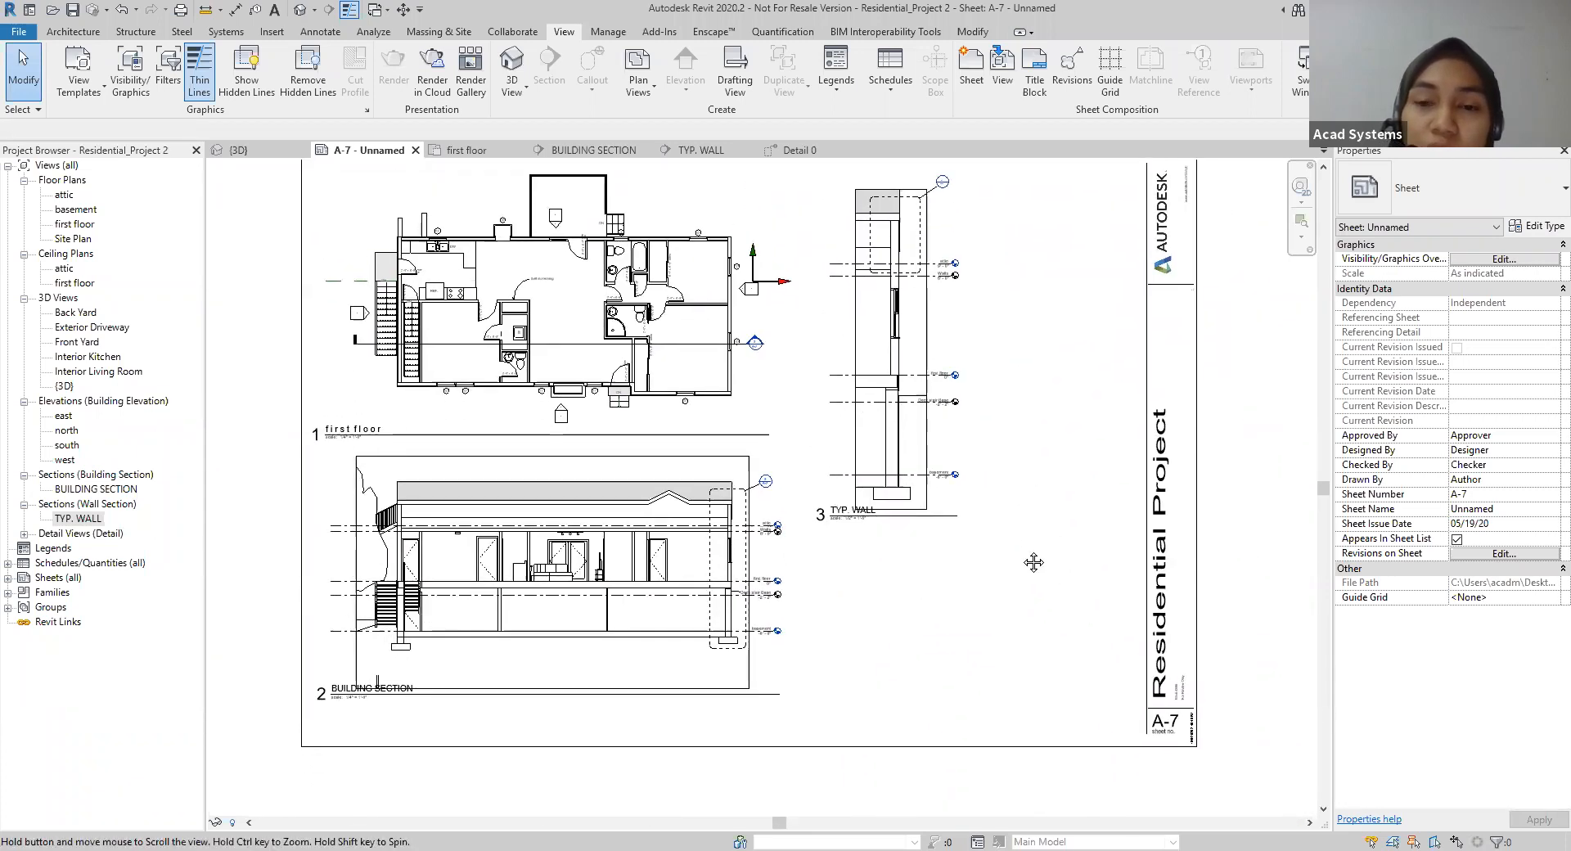
Step: Rename the Detail 0 view to AT GABLE END
left_click(24, 534)
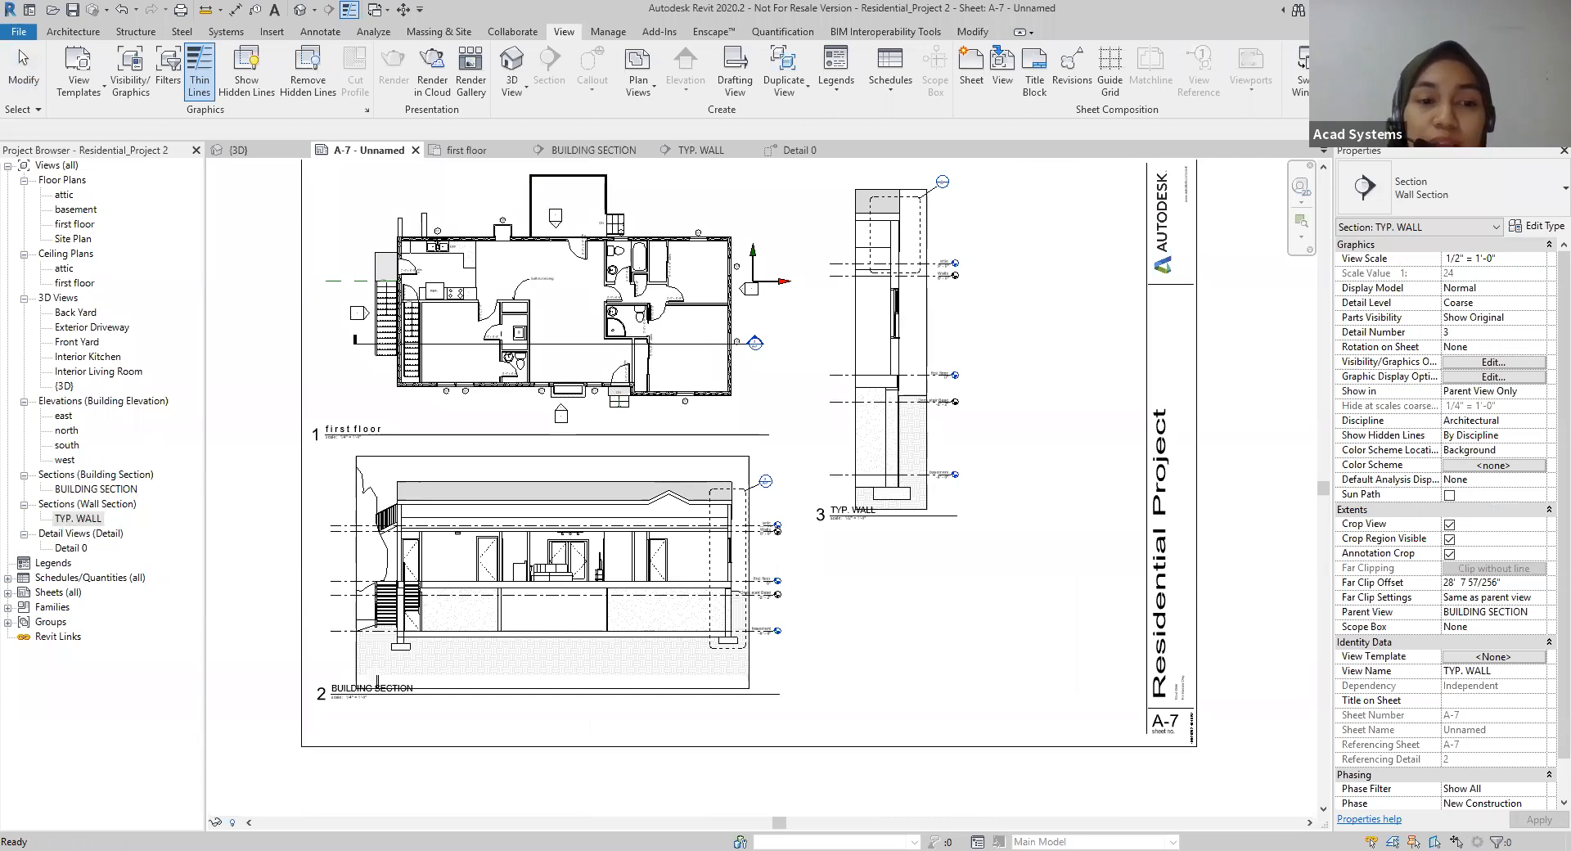
left_click(70, 548)
left_click(791, 151)
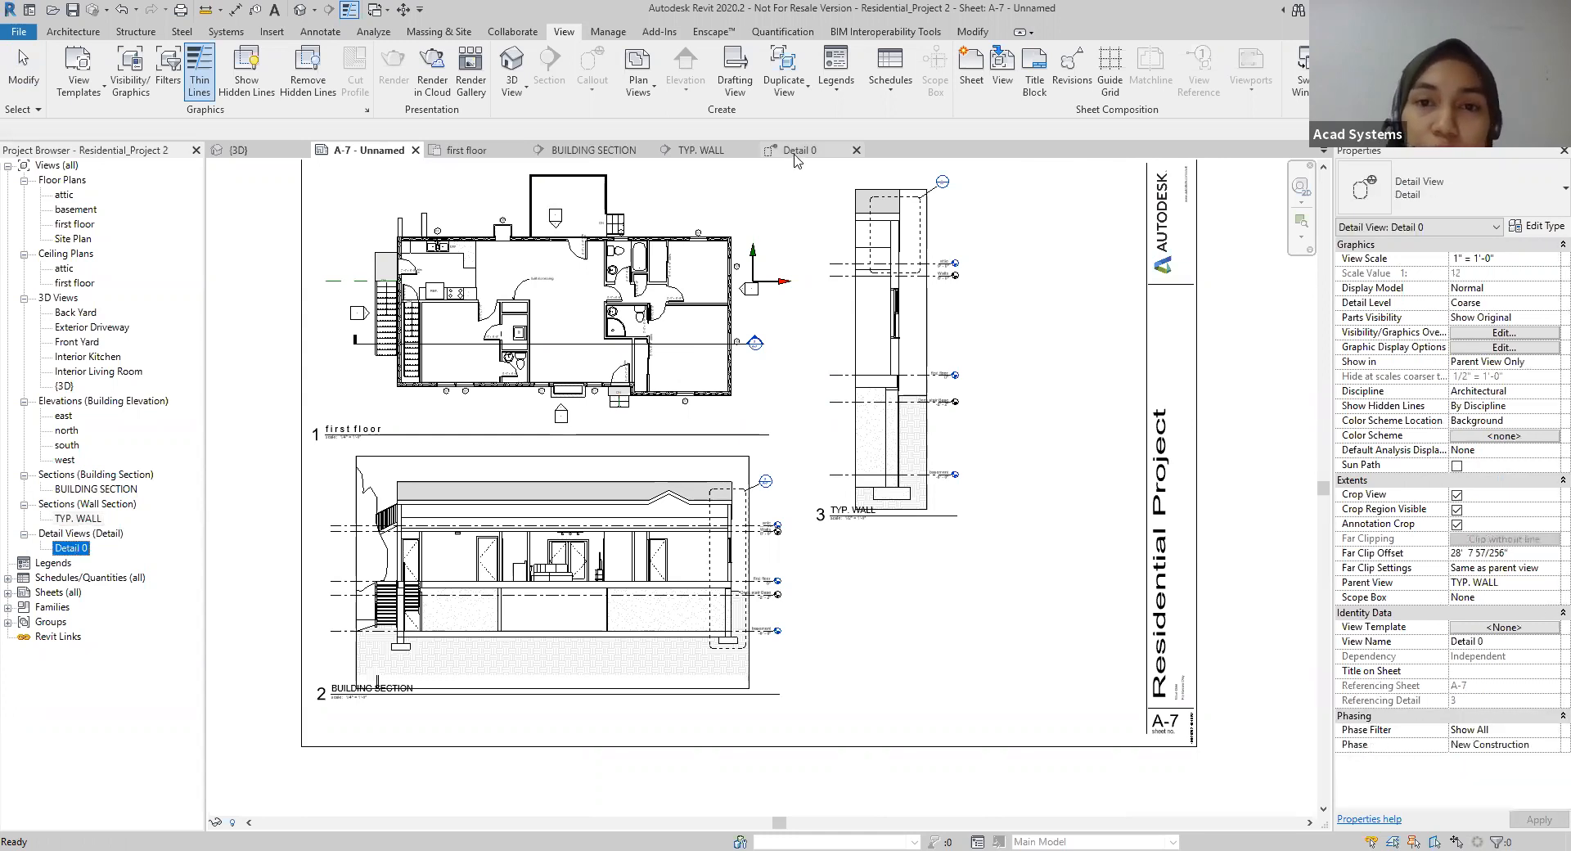
left_click(78, 551)
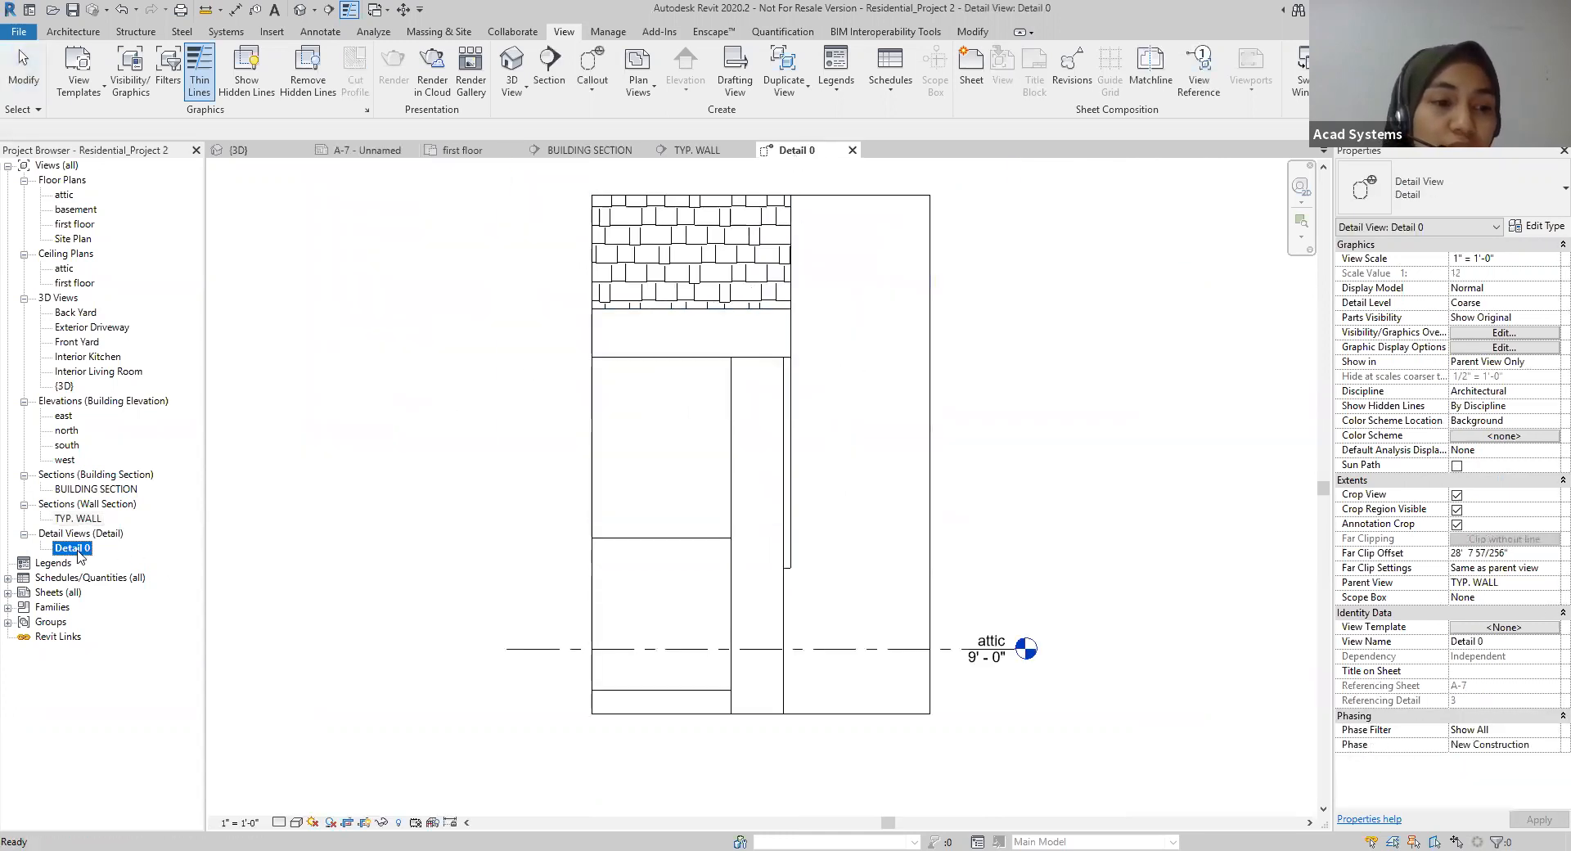
left_click(74, 548)
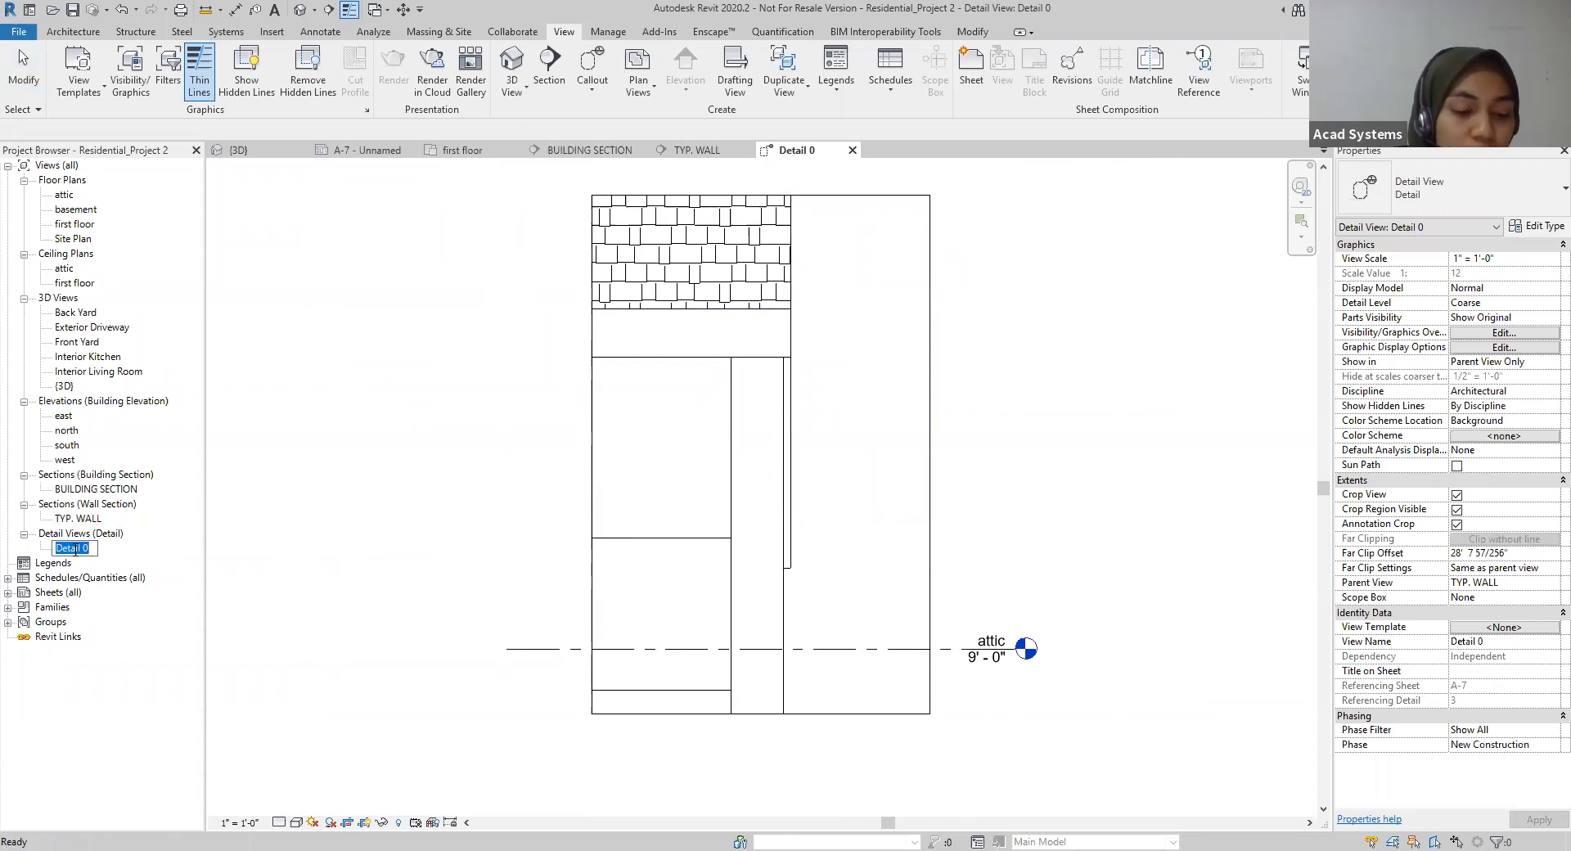
type("at")
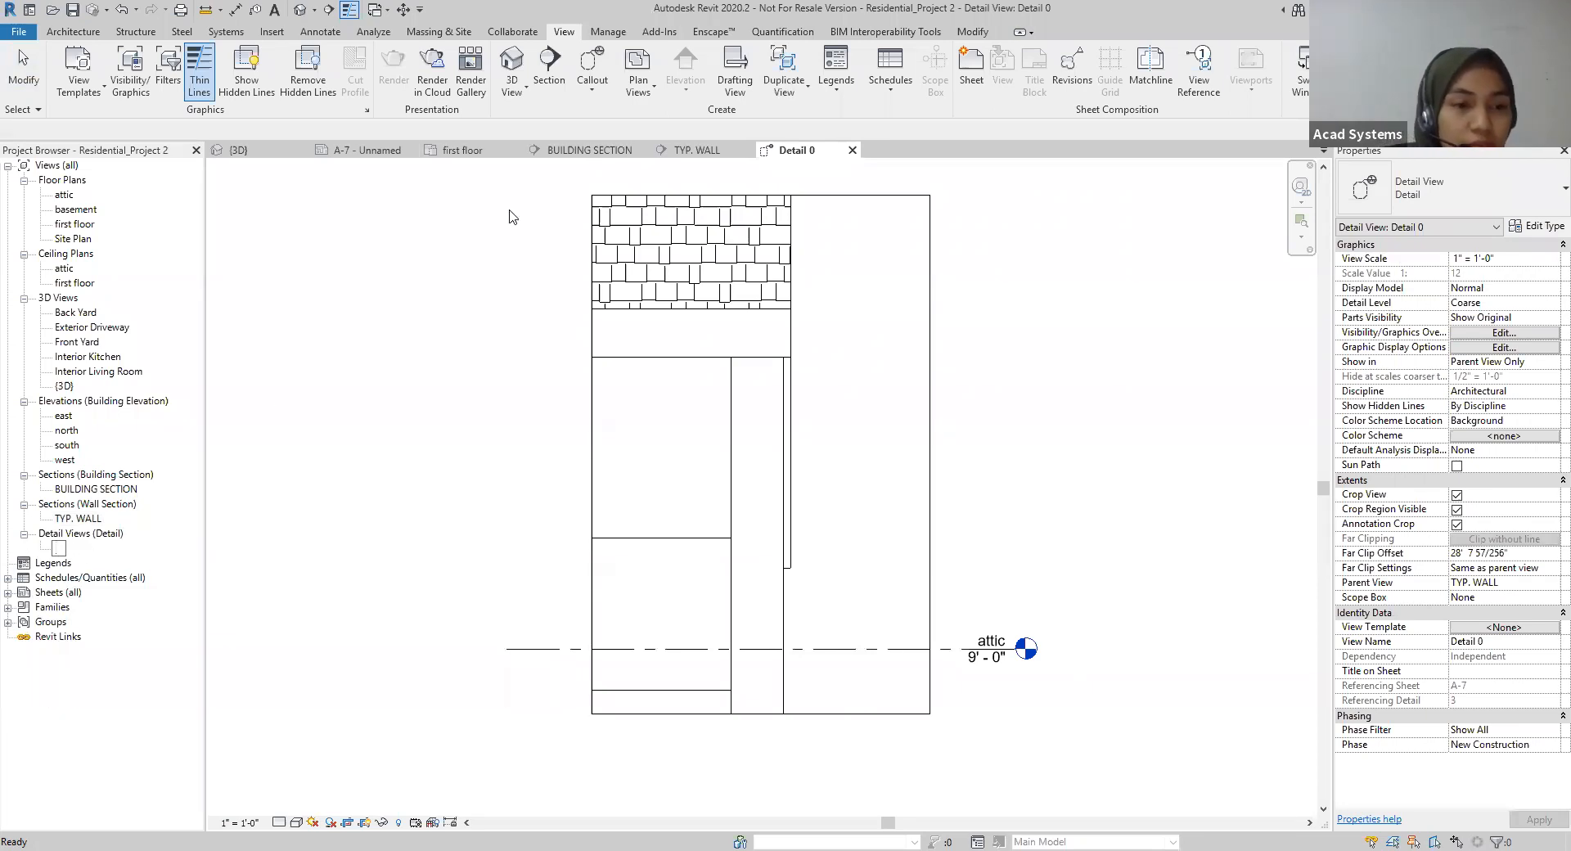
type(" GABLE END")
key("Return")
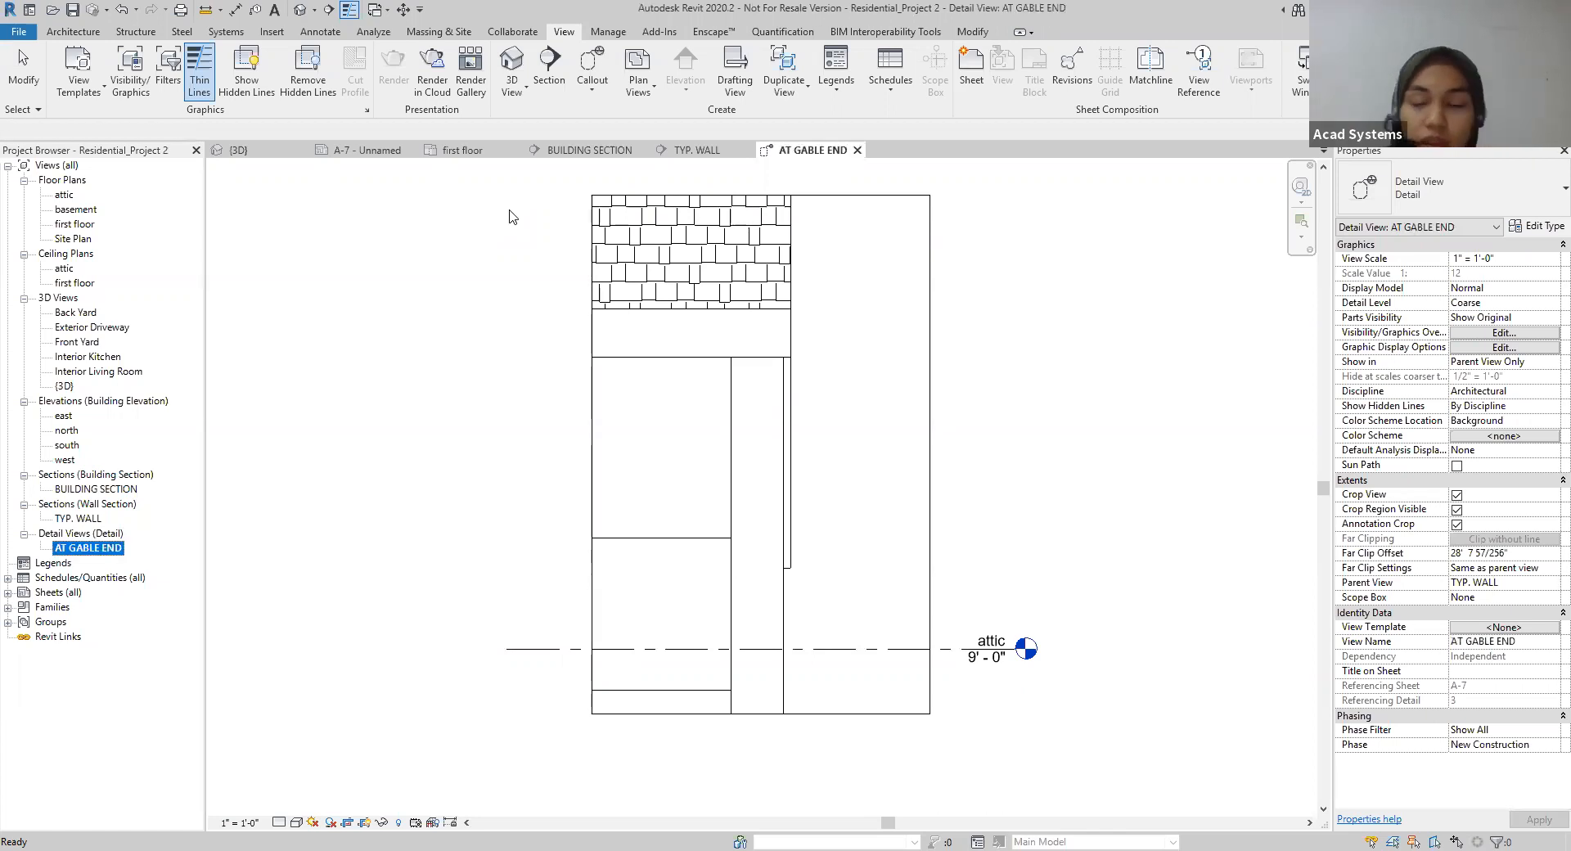
Step: Place the AT GABLE END detail view on sheet A-7, directly below the TYP. WALL viewport, dismissing the save reminder without saving
left_click(367, 151)
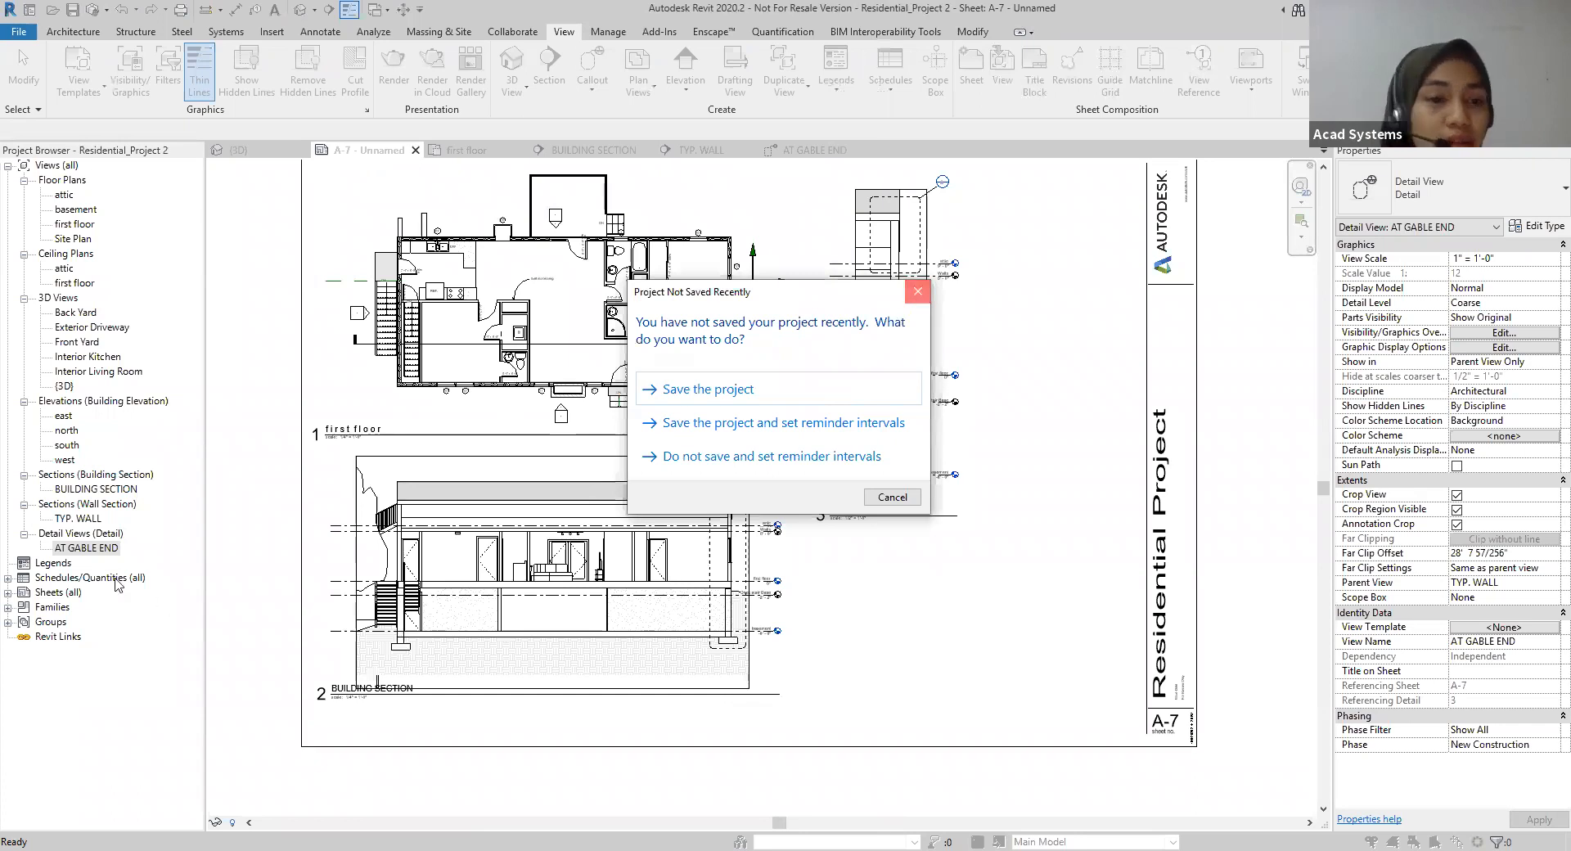
key("Escape")
left_click(75, 548)
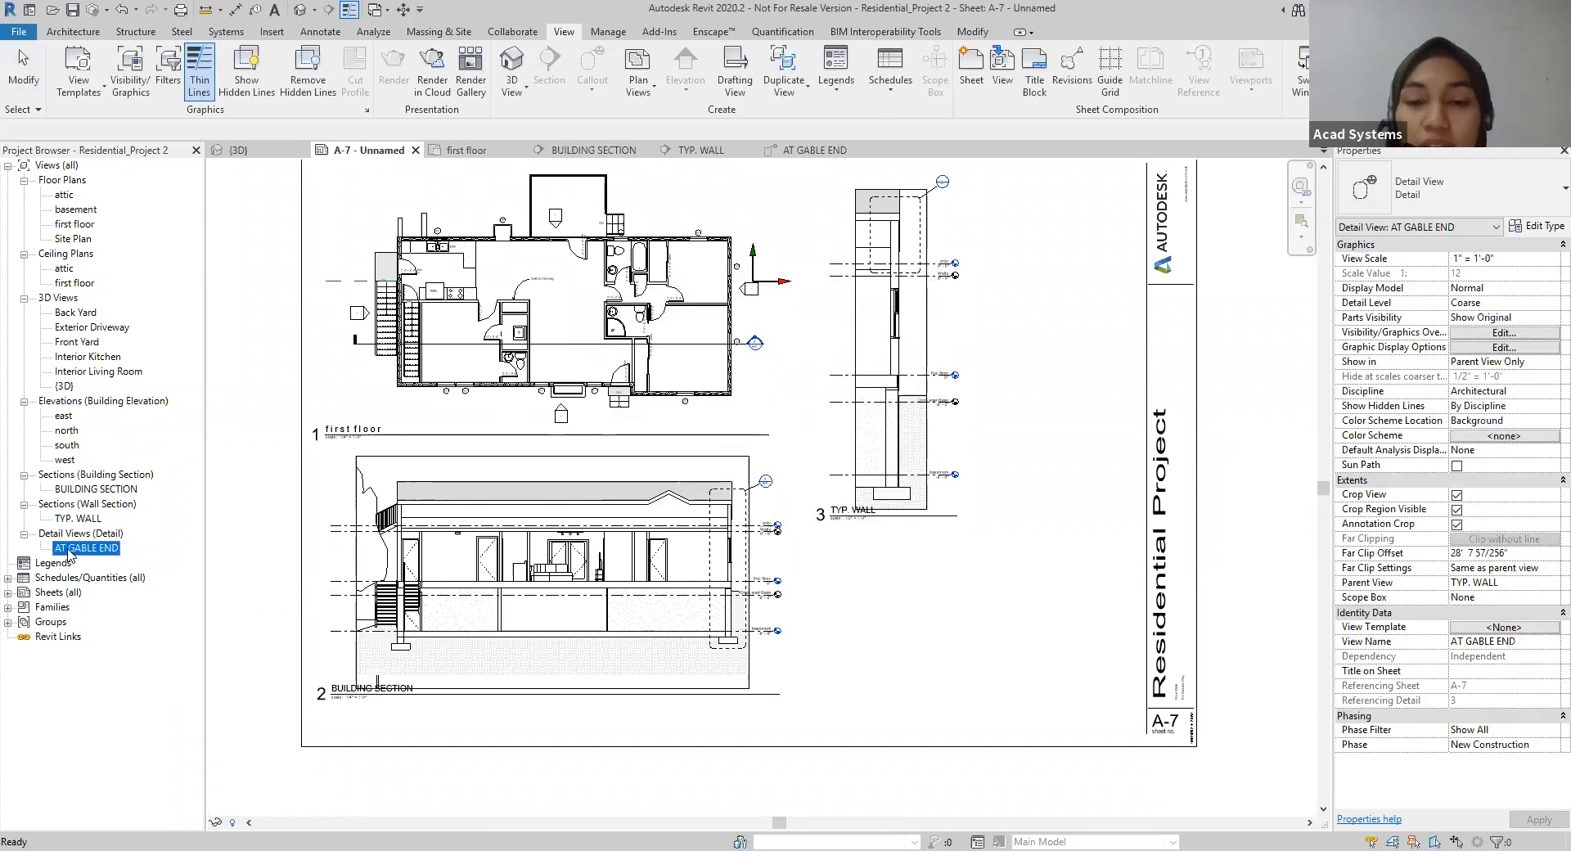
left_click_drag(69, 555, 924, 650)
left_click(924, 613)
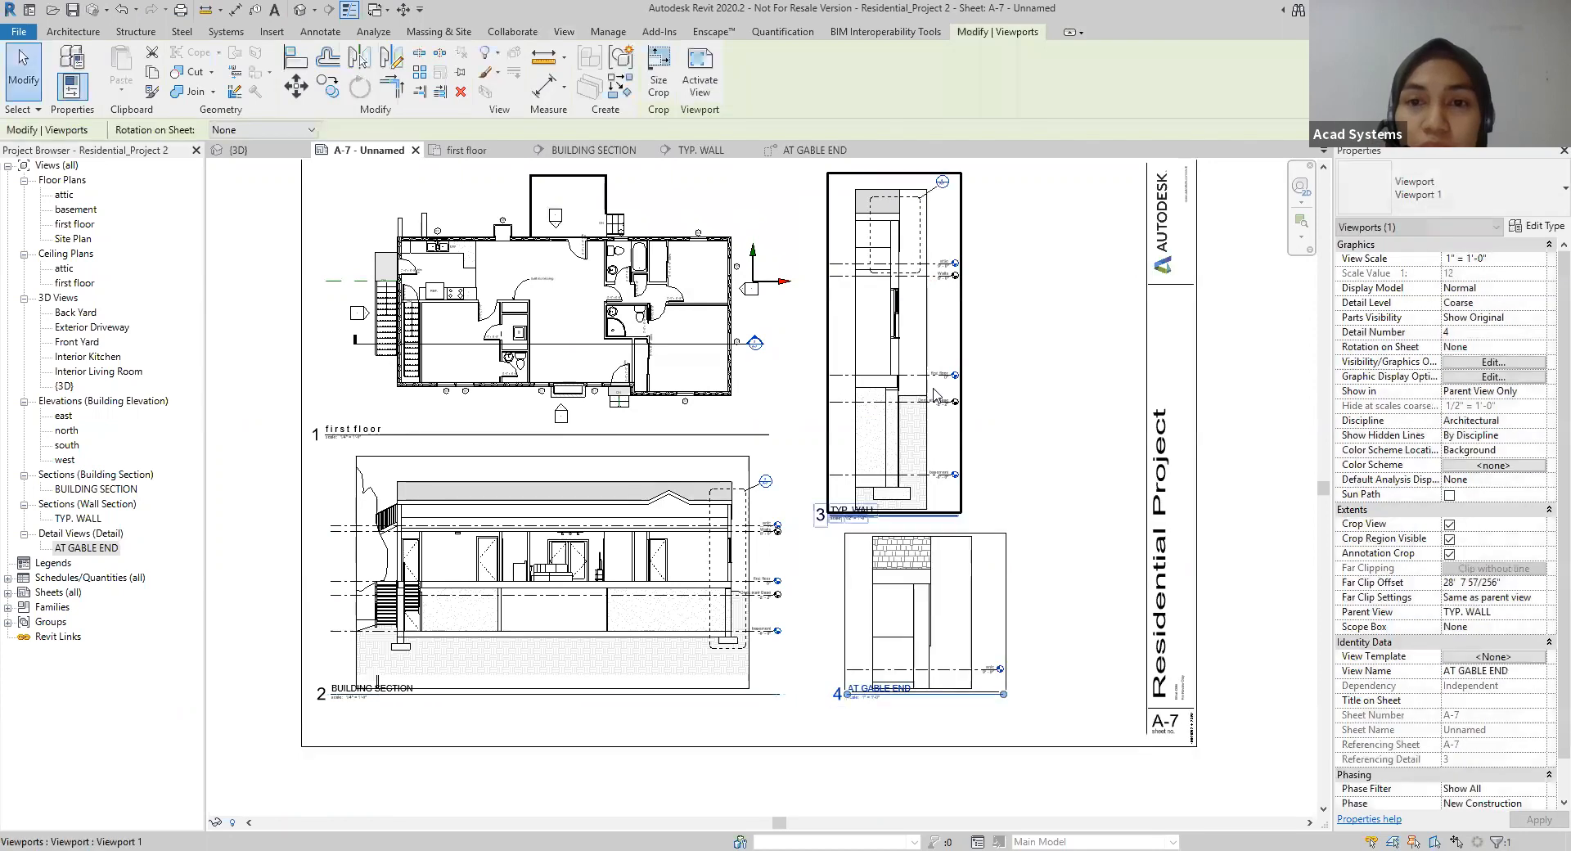
Step: Check the detail callout head in the TYP. WALL viewport, and shorten the AT GABLE END title line to about the width of its title
scroll(935, 395, "up", 7)
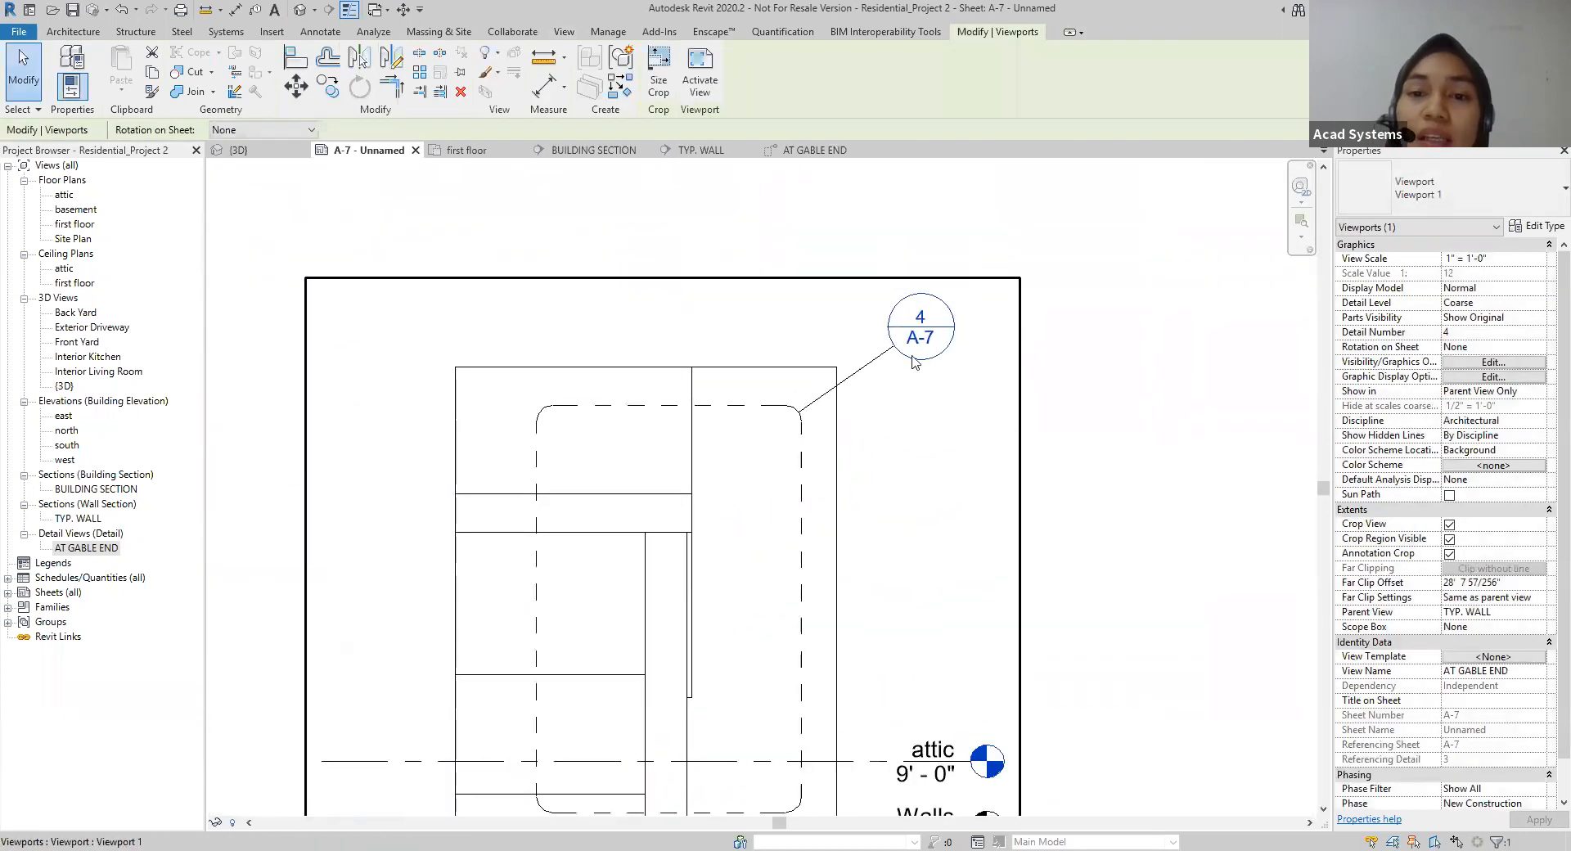
scroll(909, 336, "down", 7)
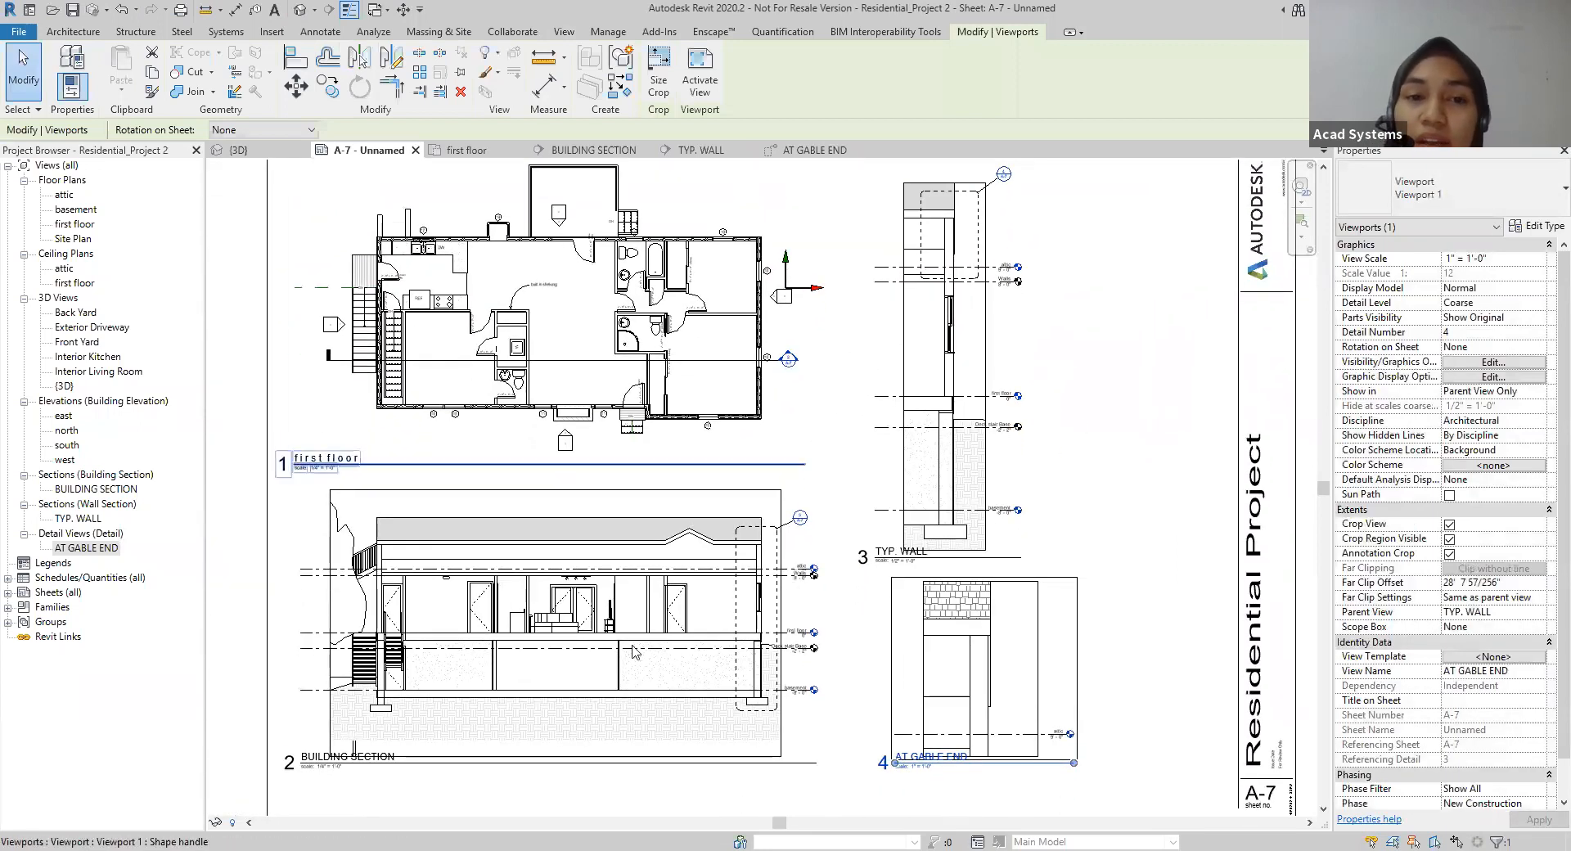
scroll(1099, 612, "down", 1)
scroll(1099, 612, "up", 4)
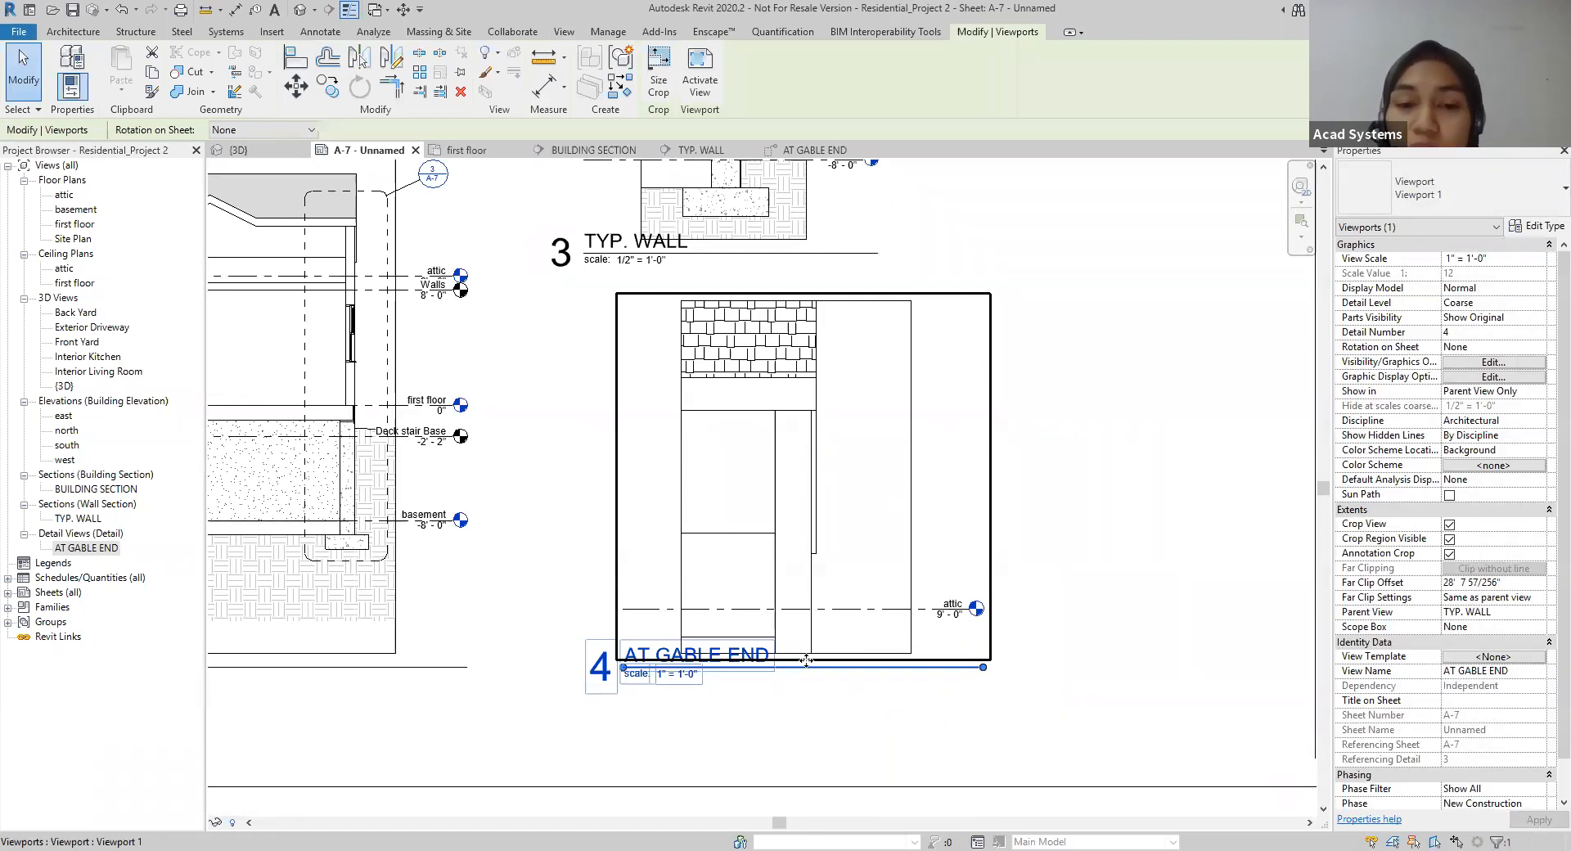
left_click(941, 669)
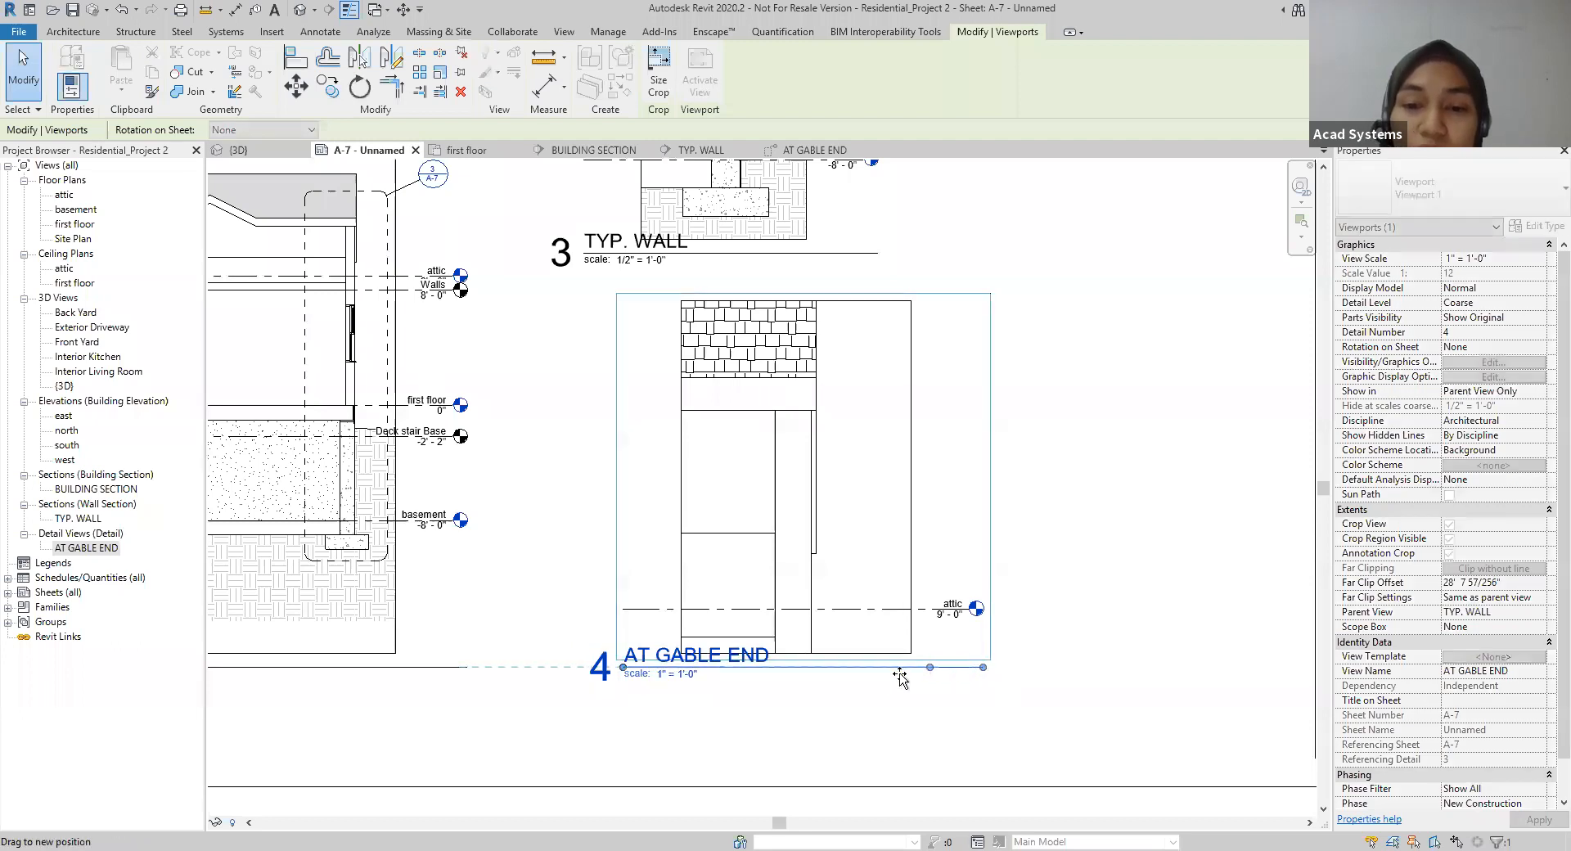
left_click_drag(764, 679, 755, 679)
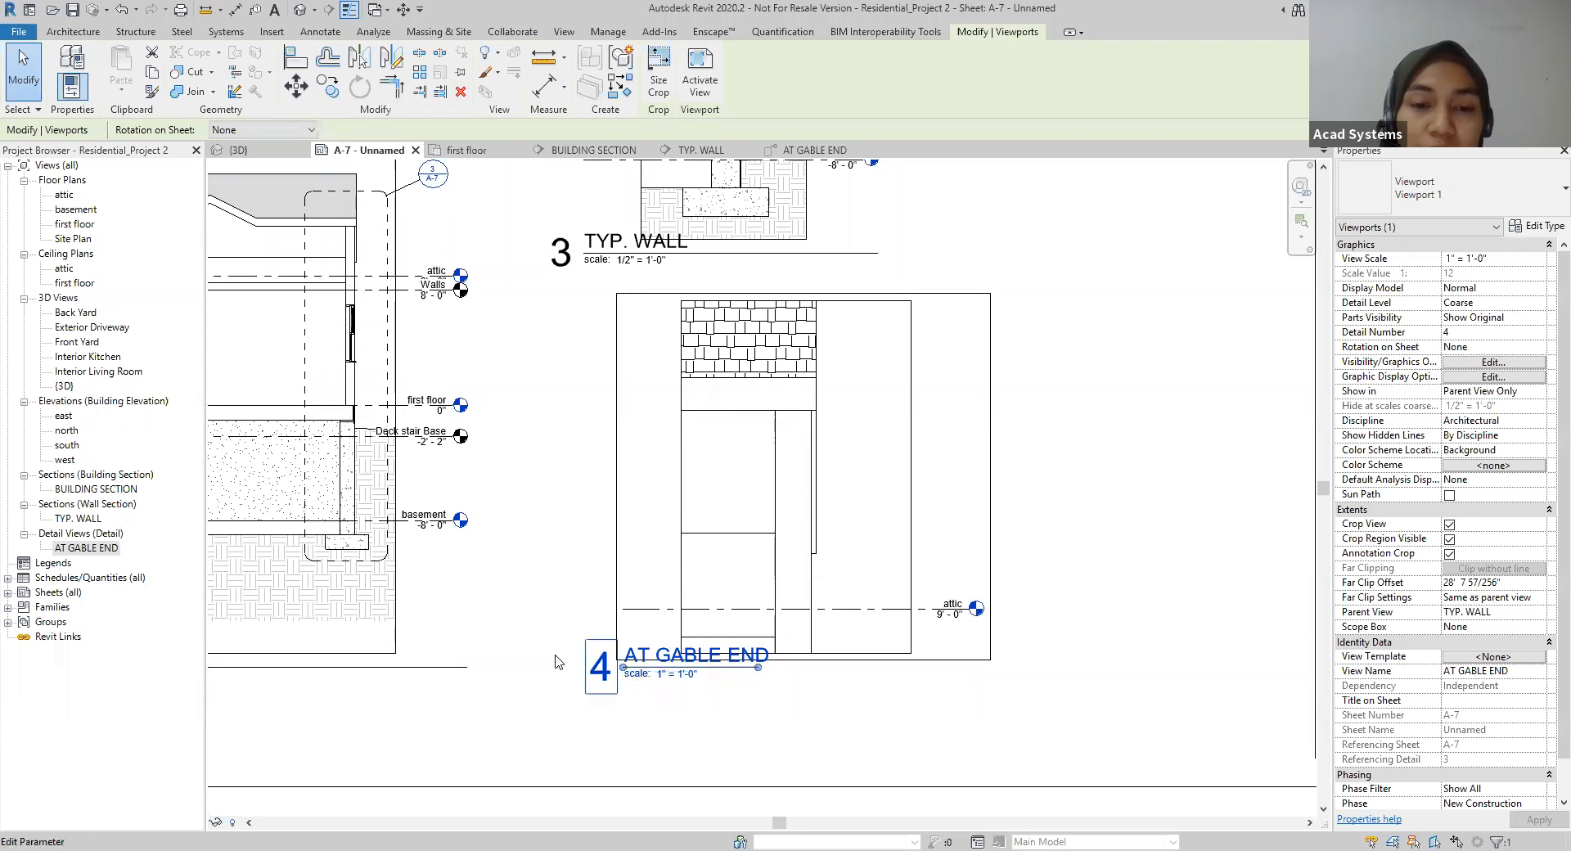
key("Escape")
Step: Open the AT GABLE END detail view from its callout on the sheet
scroll(863, 455, "up", 1)
double_click(860, 458)
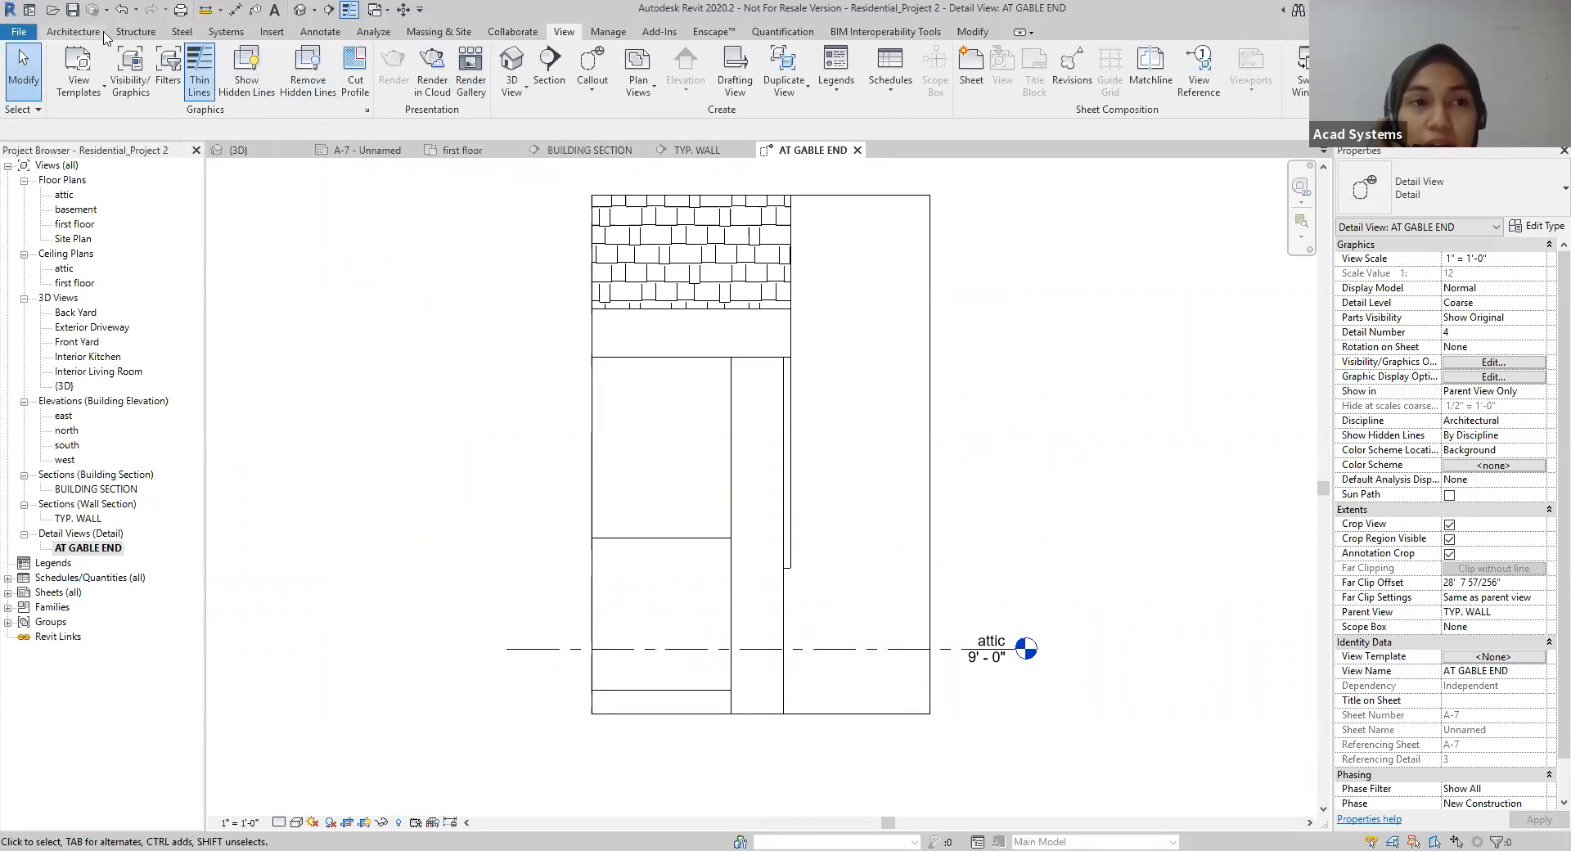
Step: Start a detail component and look through its types, switching to Asphalt Shingles 1/8" and back to Batt Insulation 9 1/4"
left_click(320, 32)
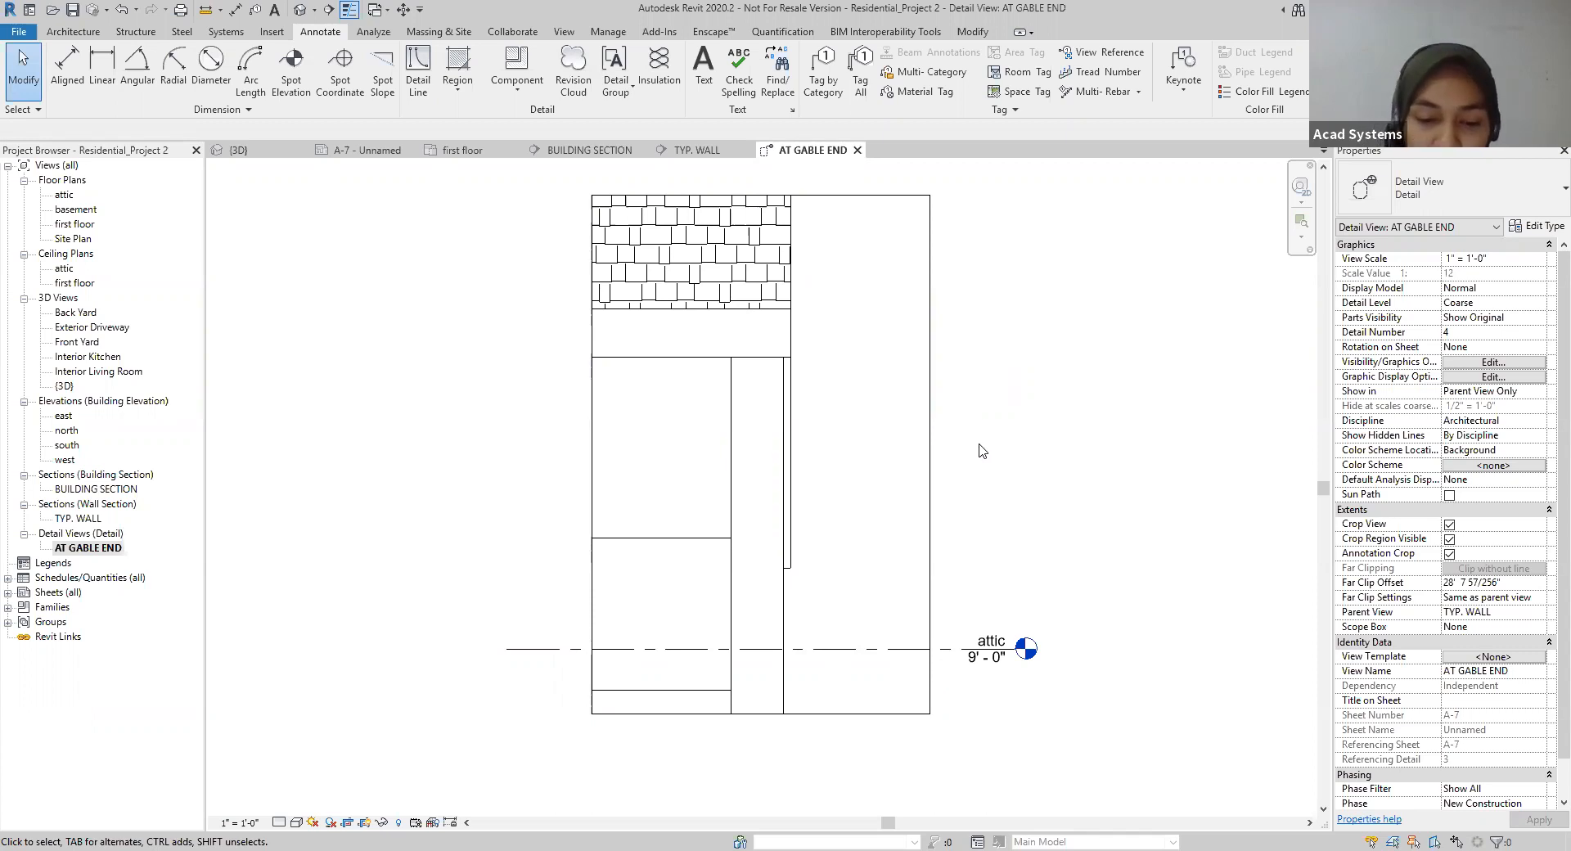
left_click(509, 100)
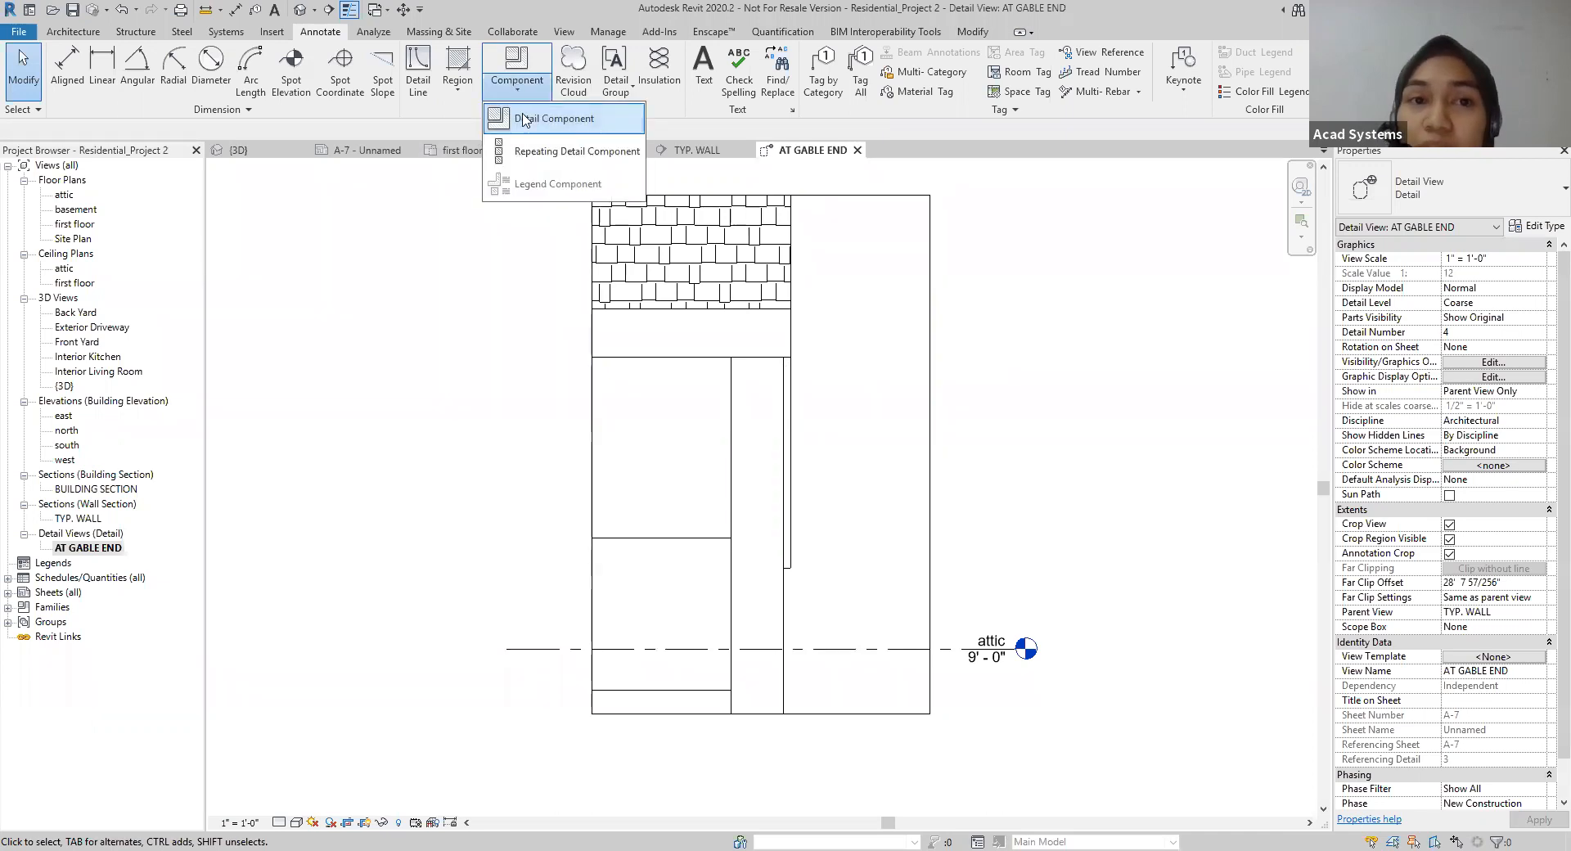
left_click(525, 120)
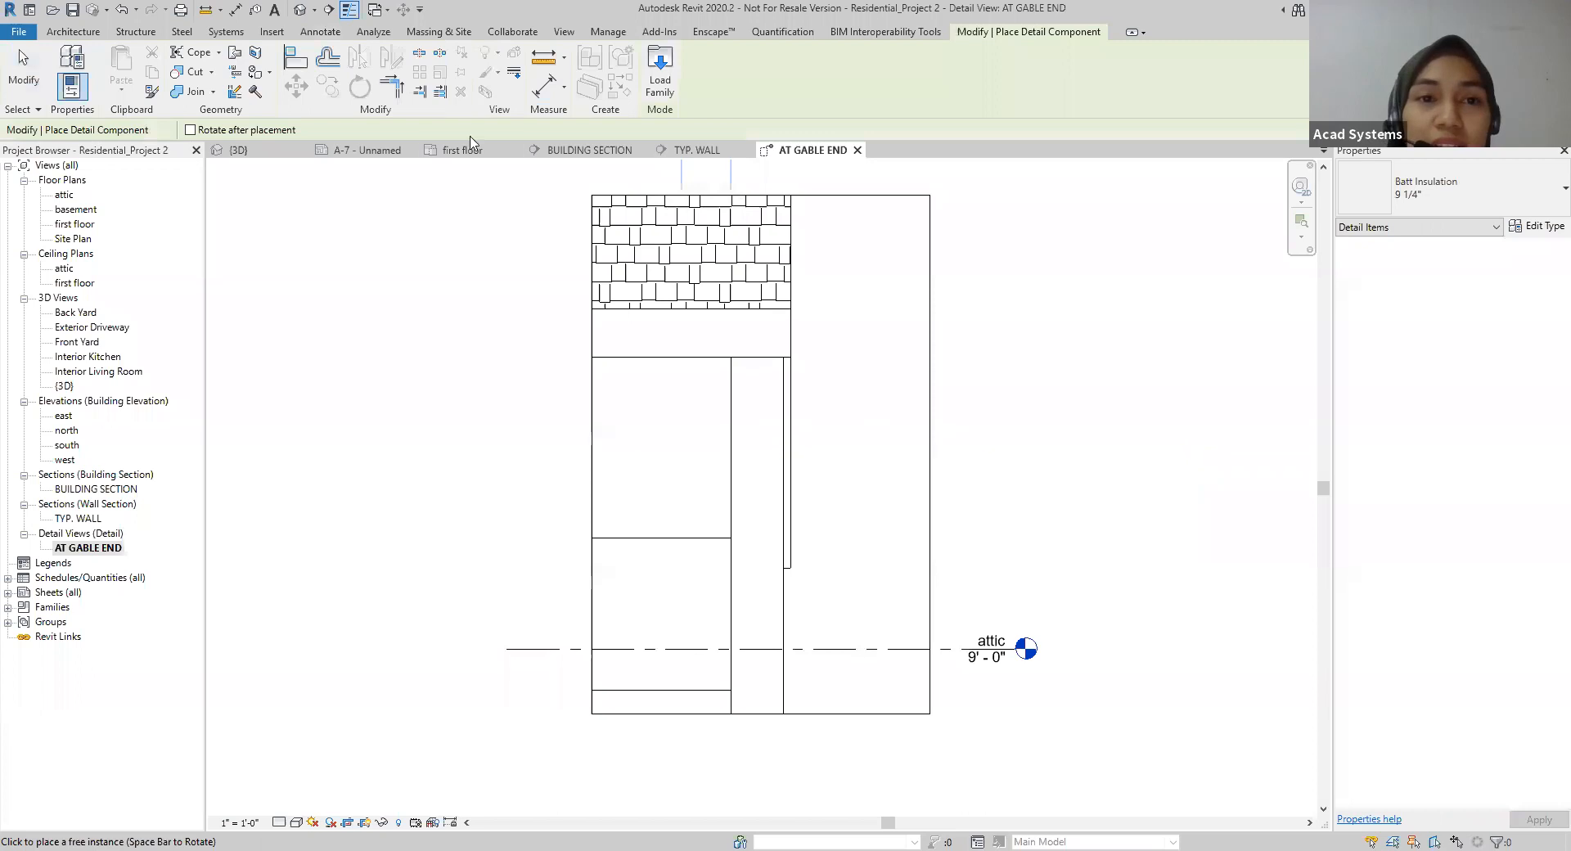
left_click(877, 333)
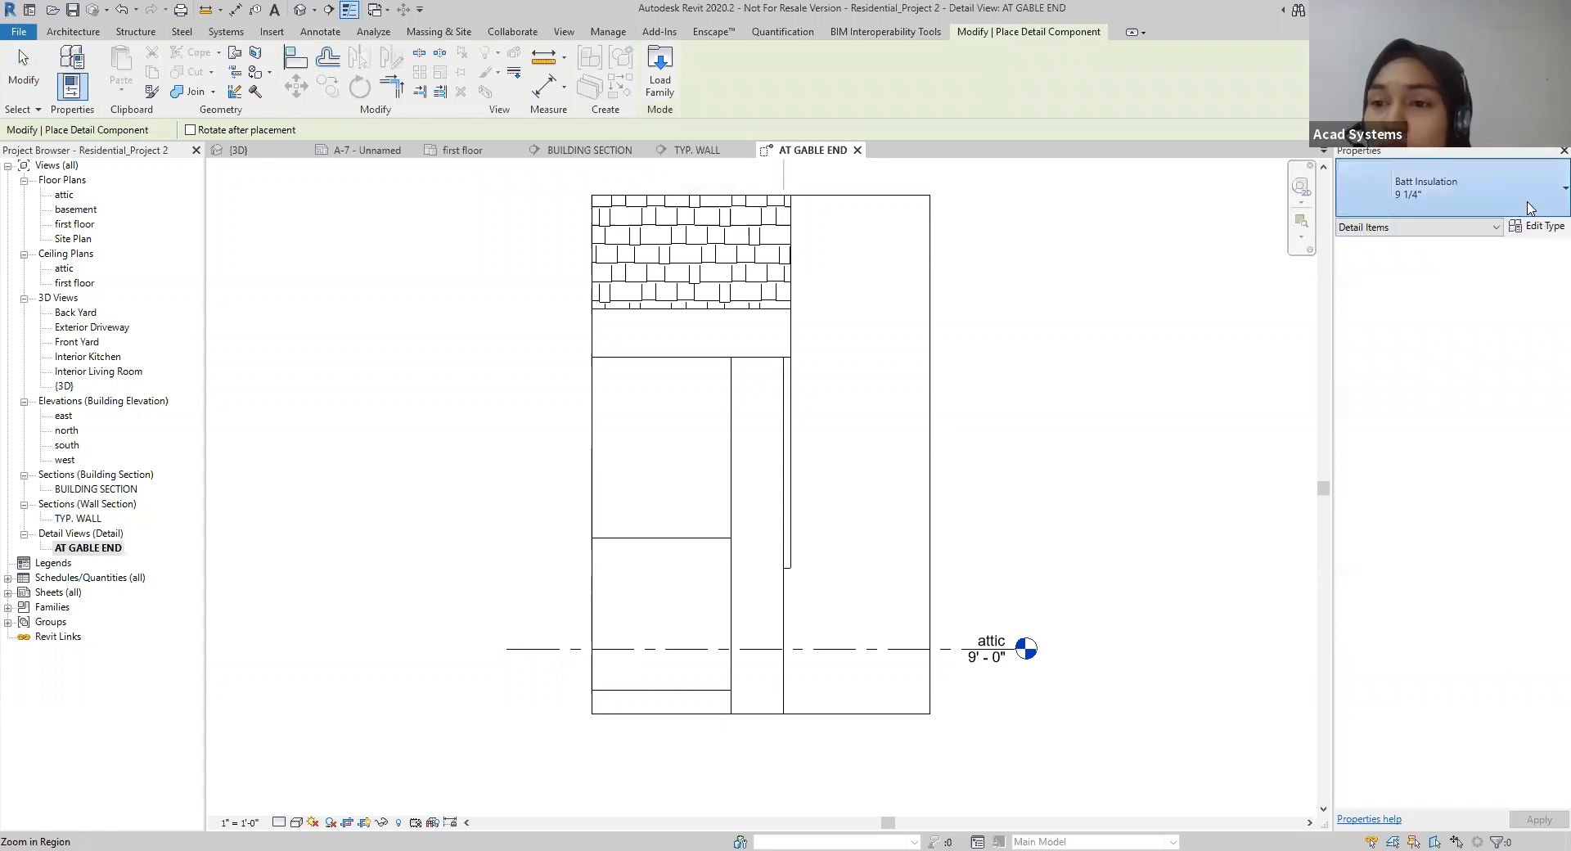
left_click(1460, 213)
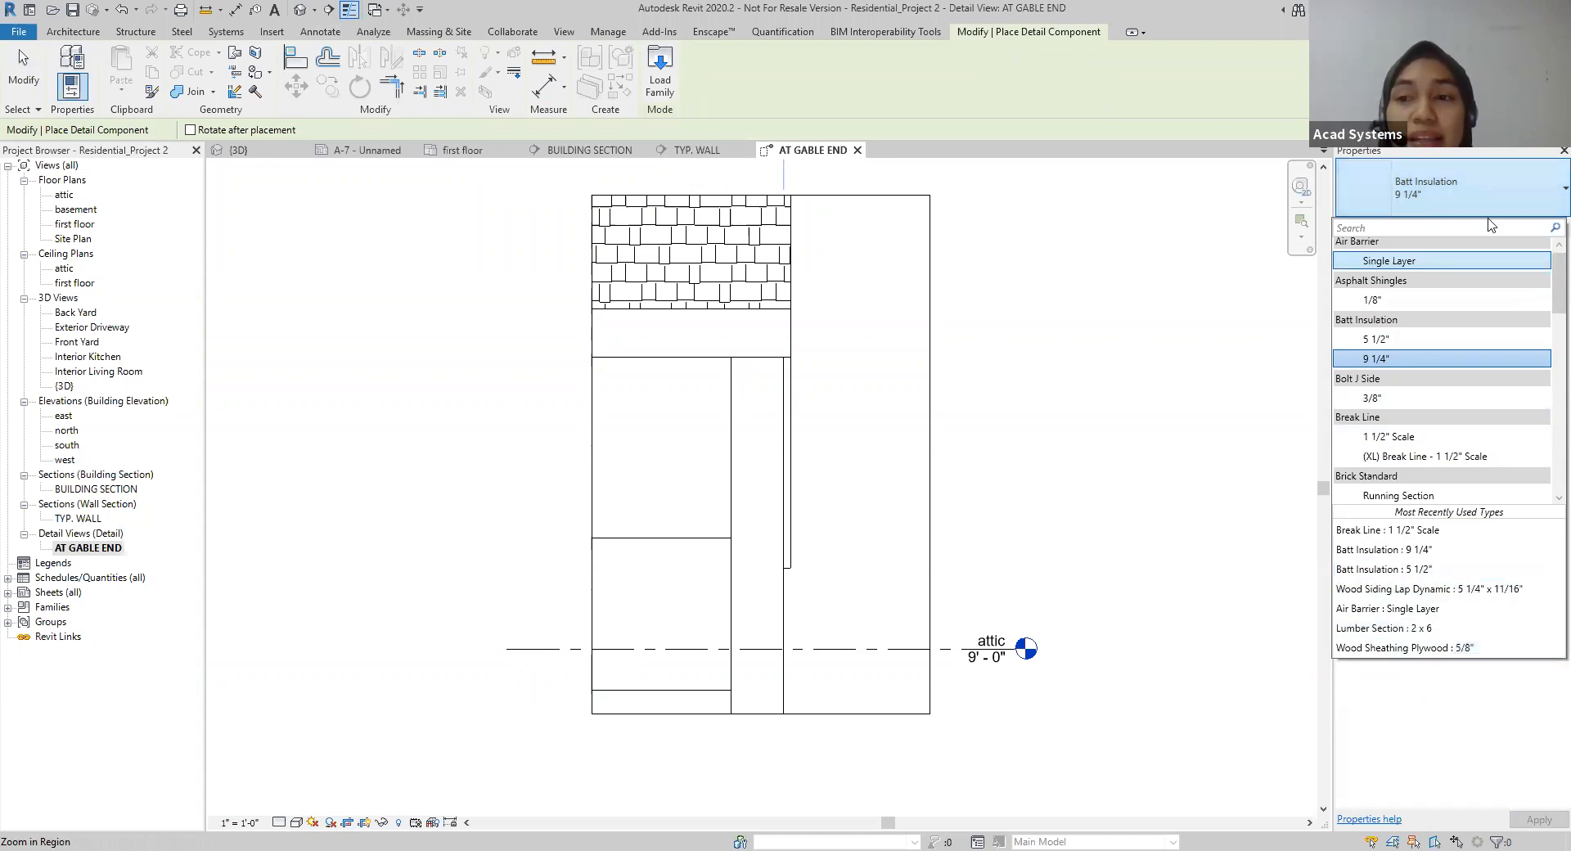
left_click(1382, 301)
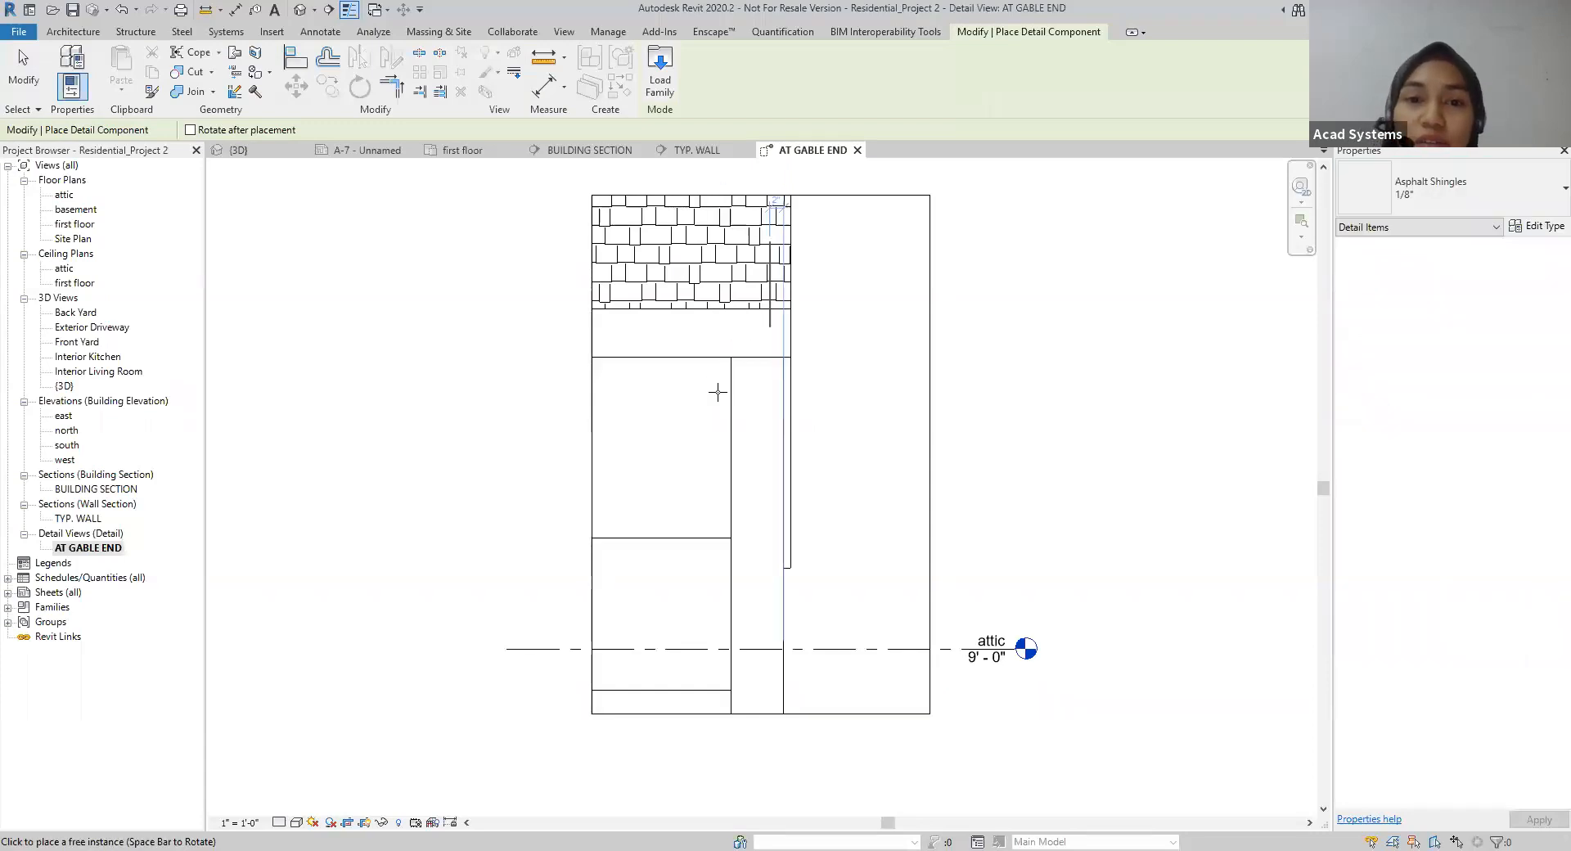
left_click(1526, 199)
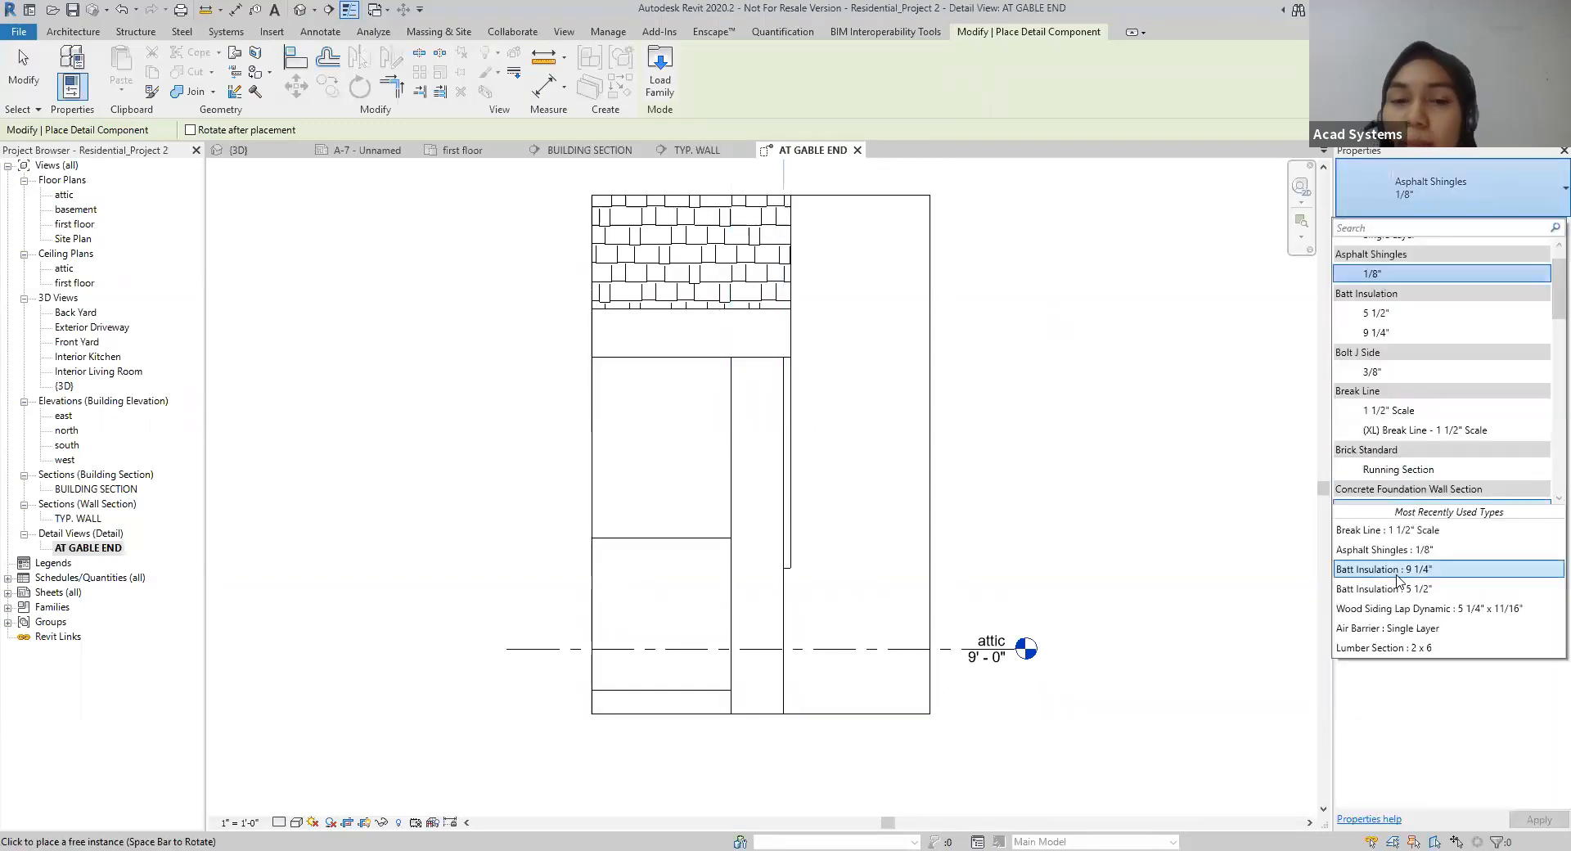
left_click(1397, 571)
left_click(1505, 198)
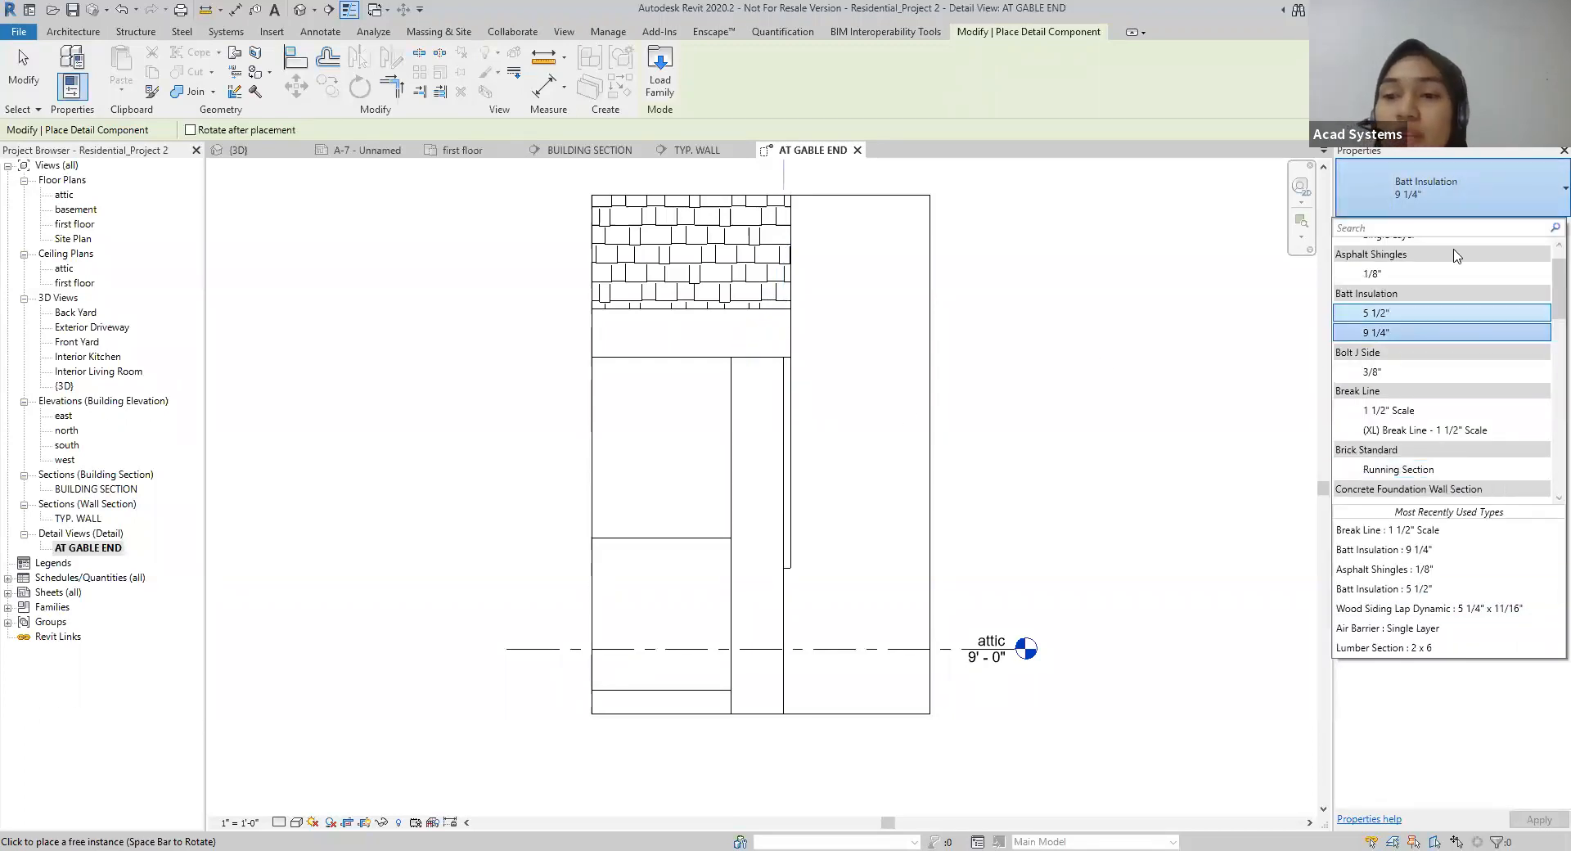
scroll(1390, 491, "up", 2)
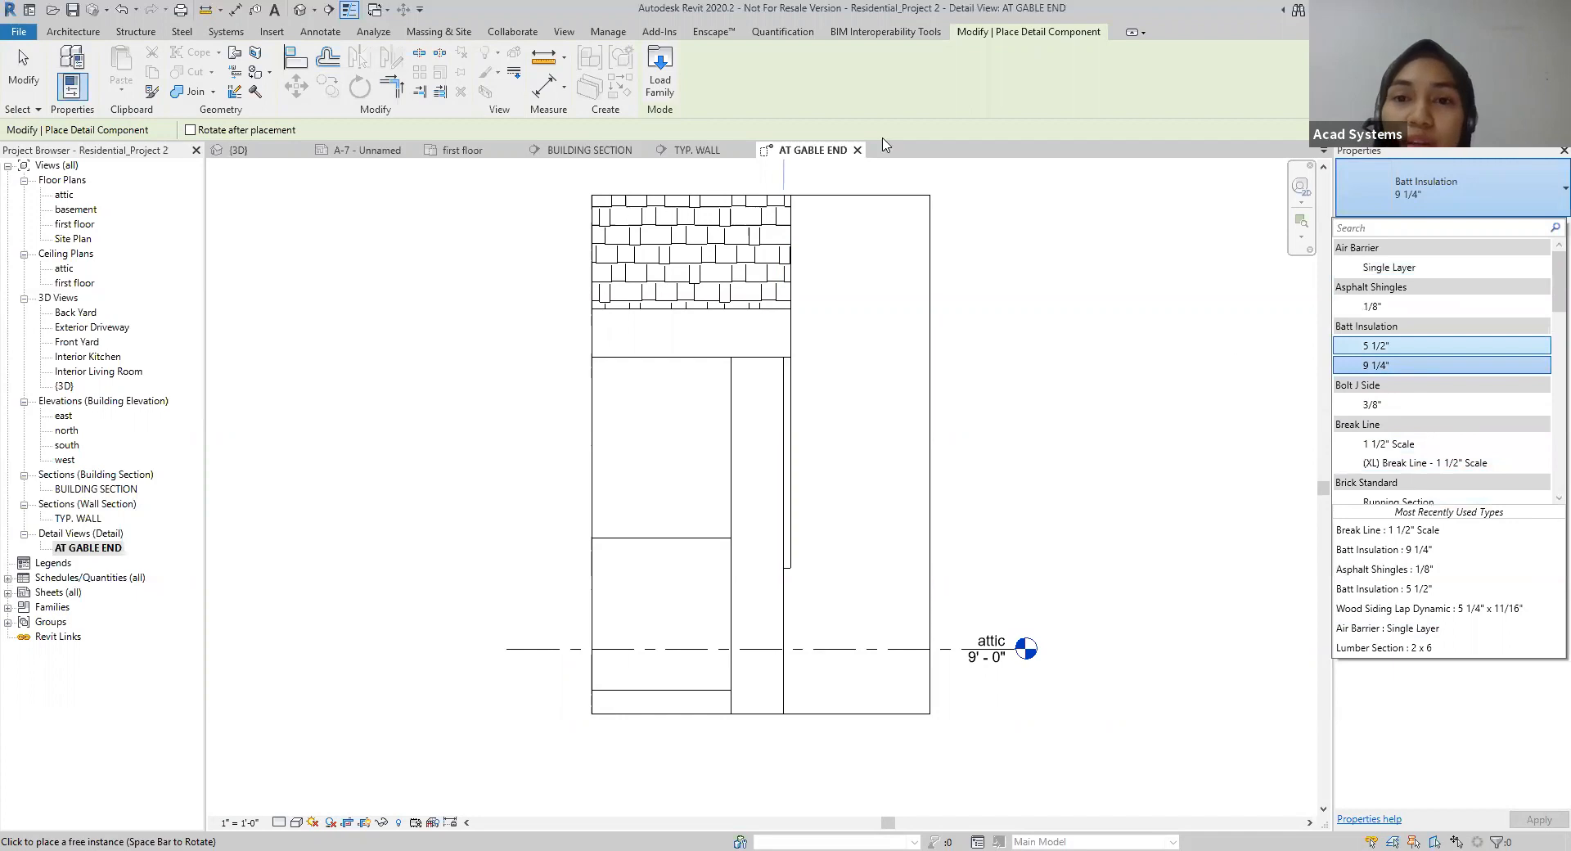
Step: Browse the Malaysia family library's Detail Items folder for loadable detail components, and leave without loading or placing any
left_click(660, 81)
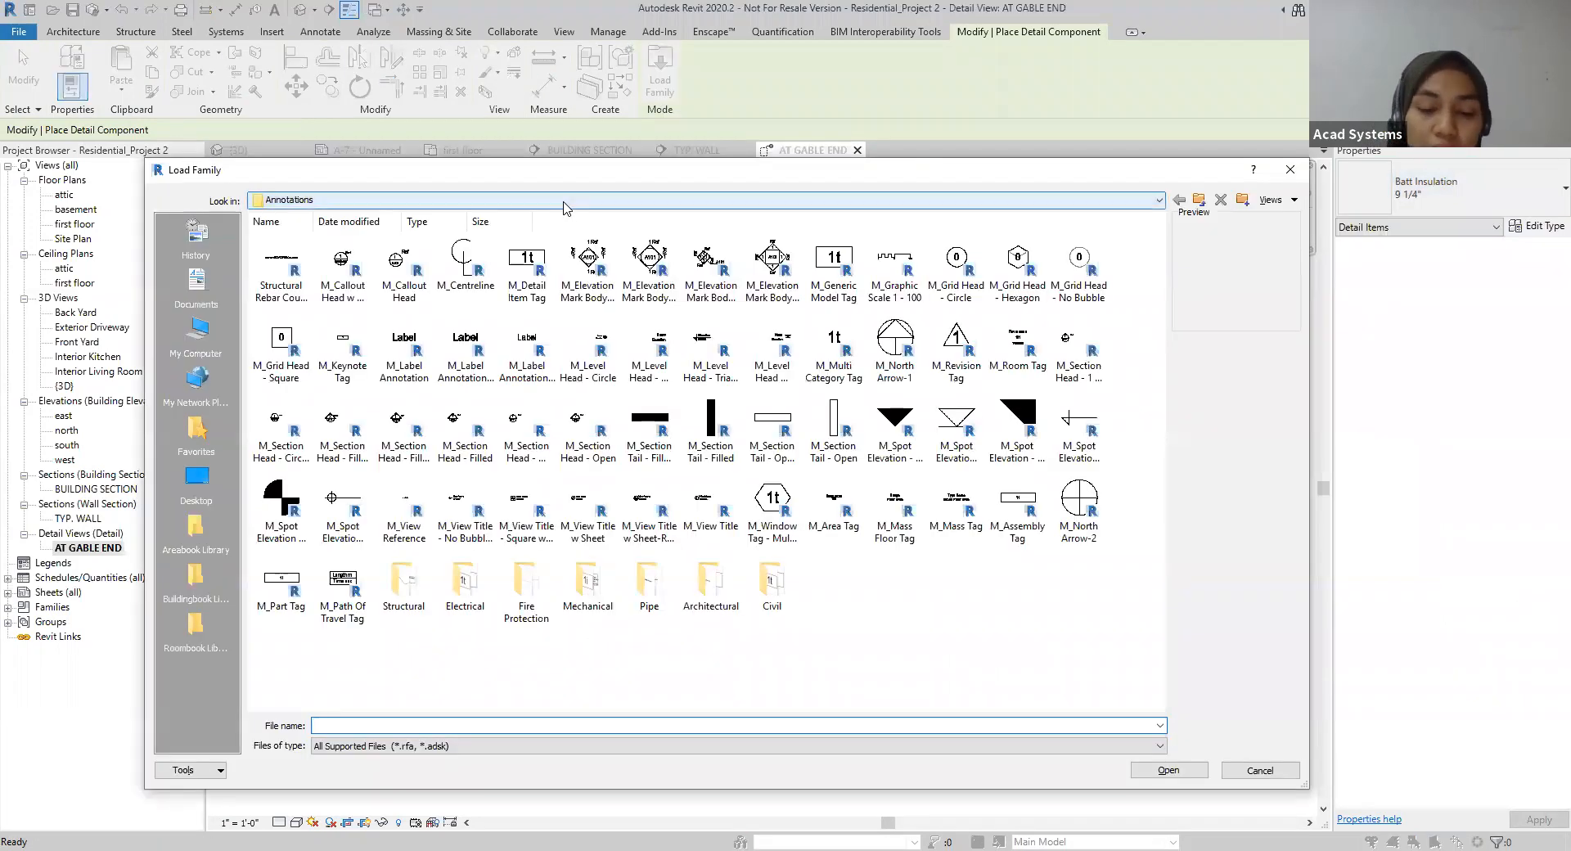
left_click(563, 201)
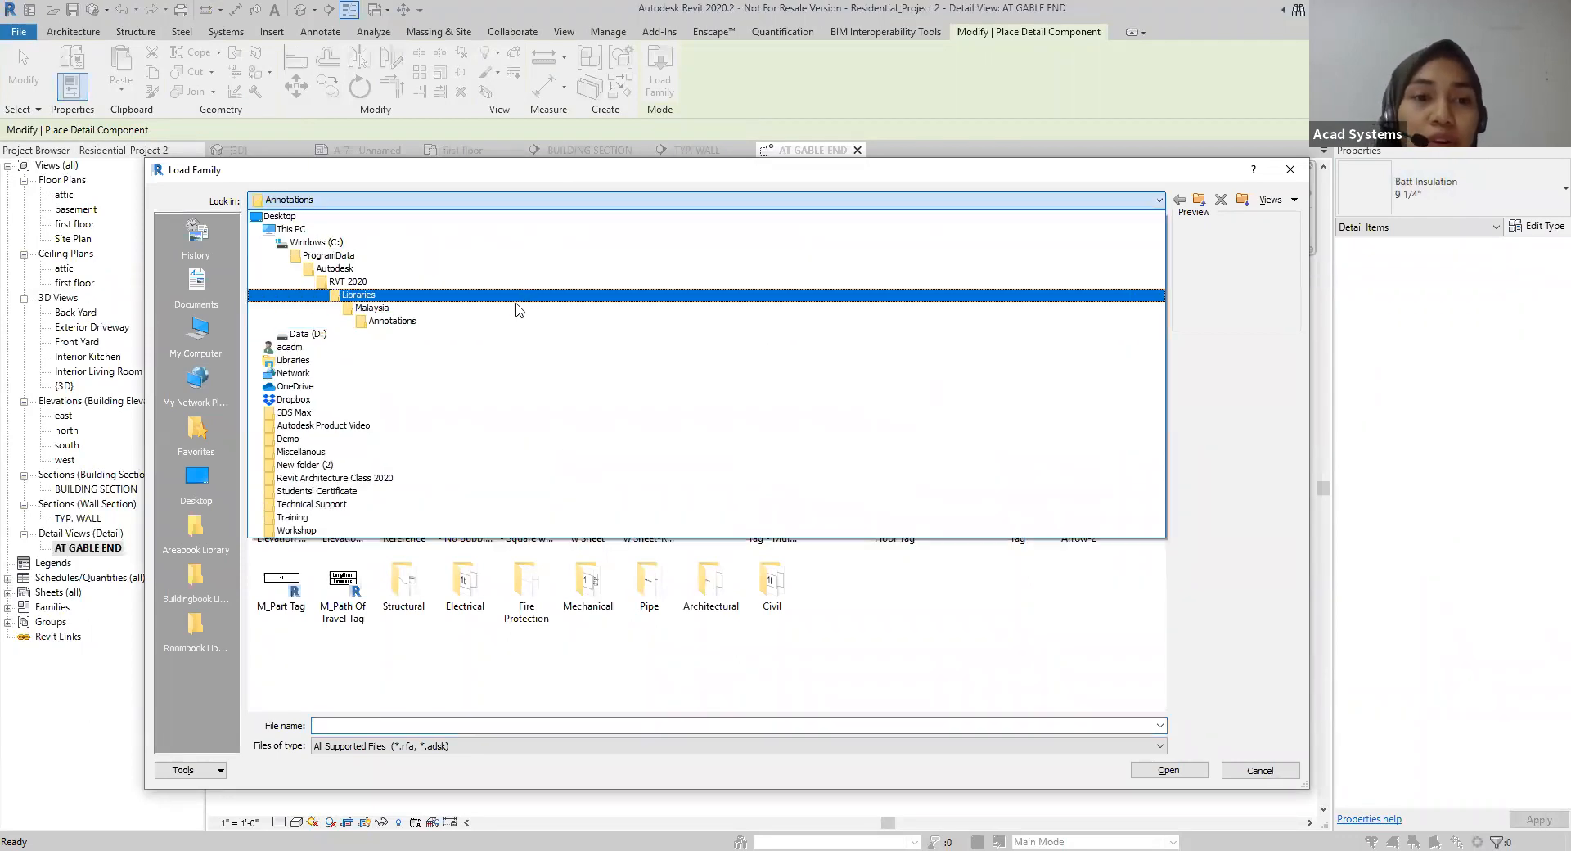
left_click(515, 309)
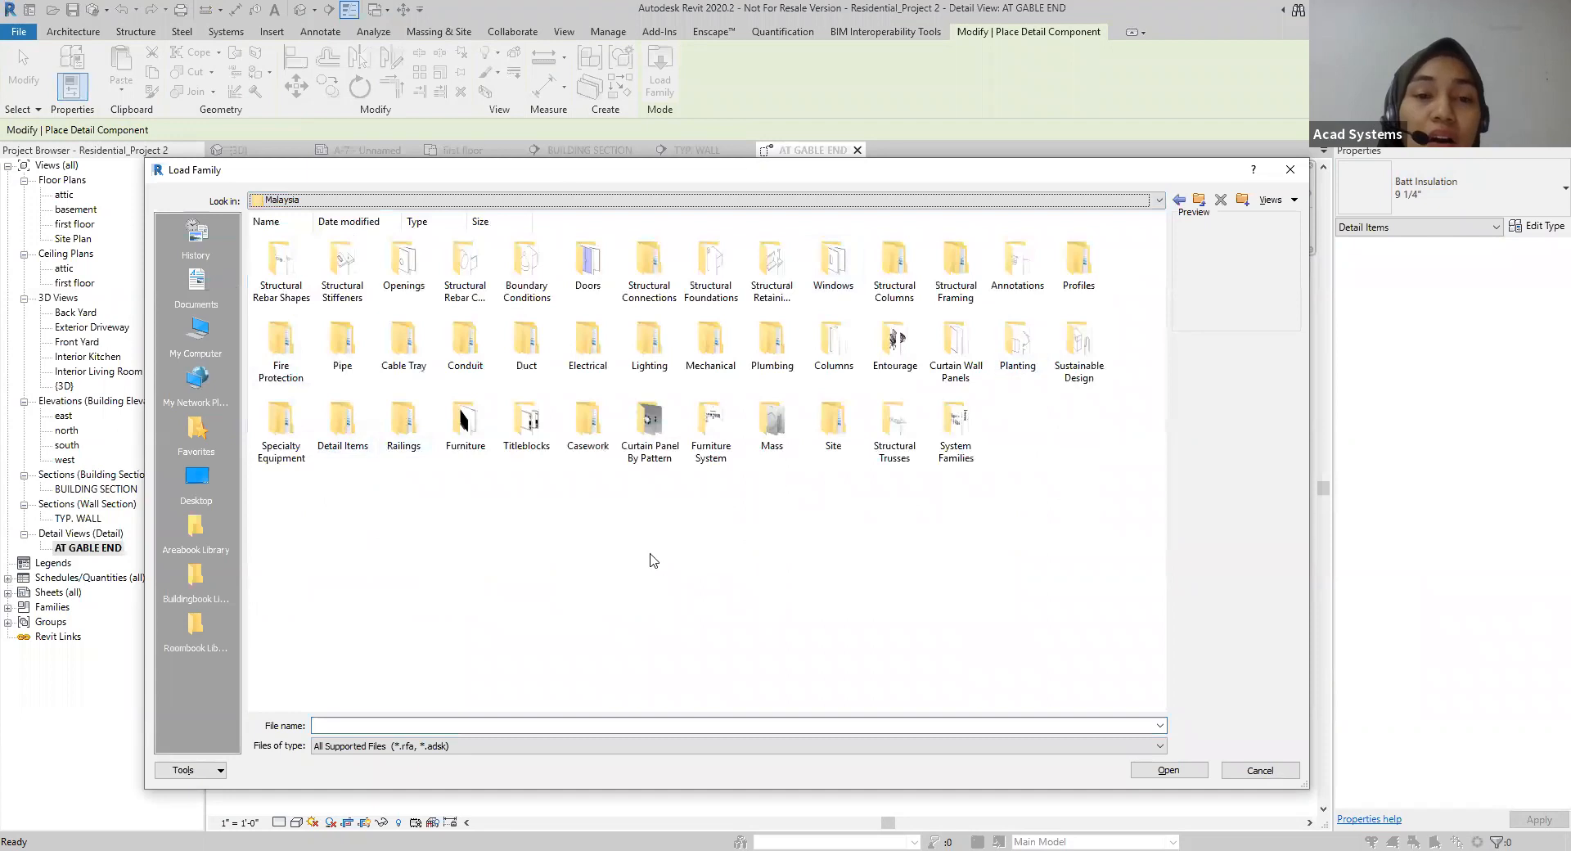
double_click(342, 424)
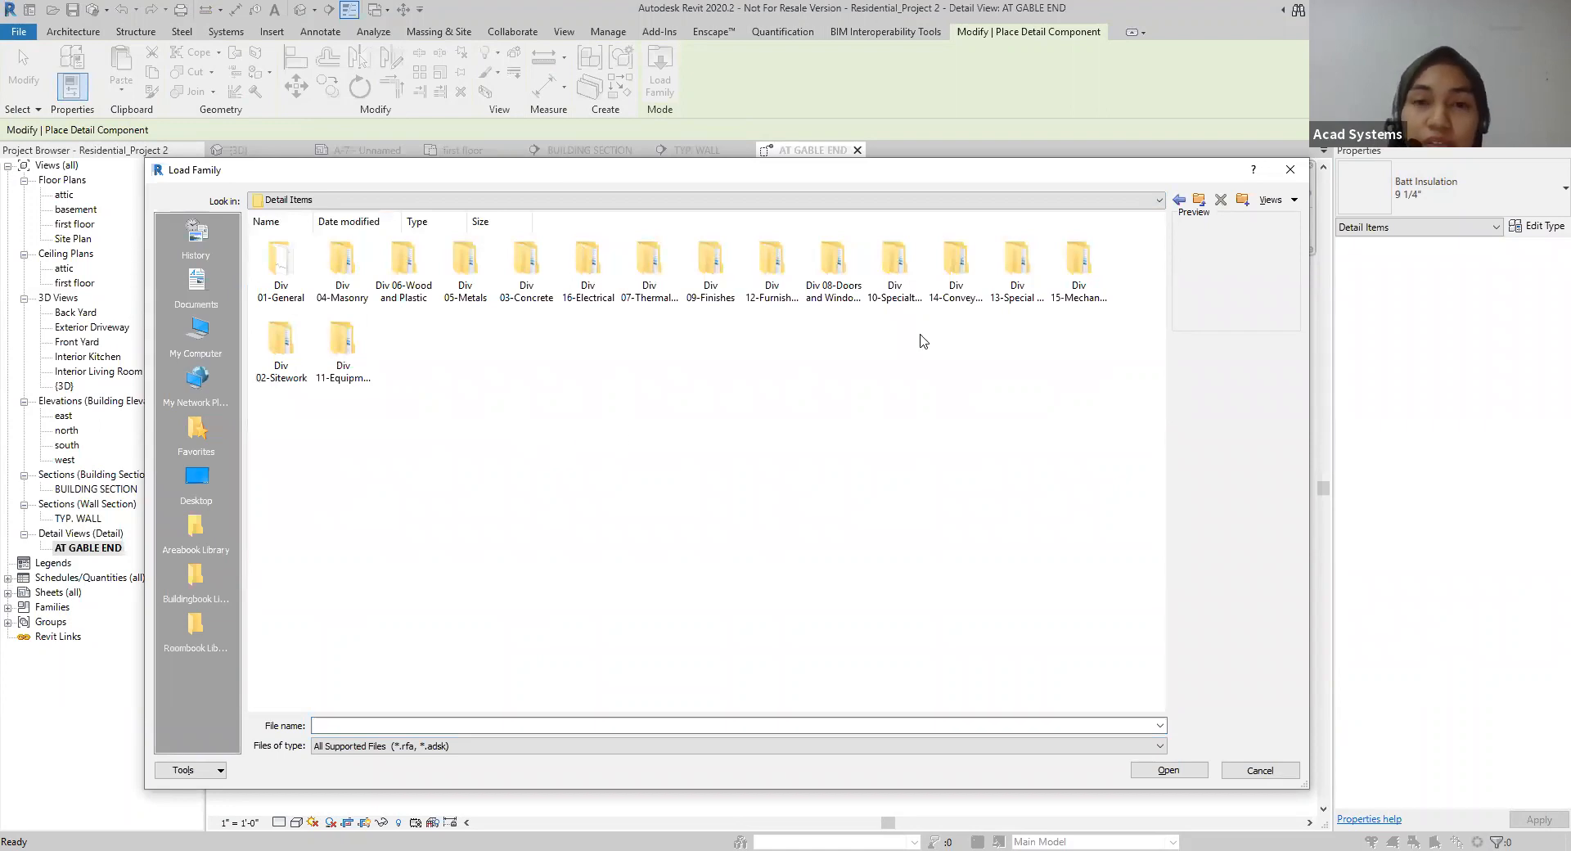
left_click(1285, 178)
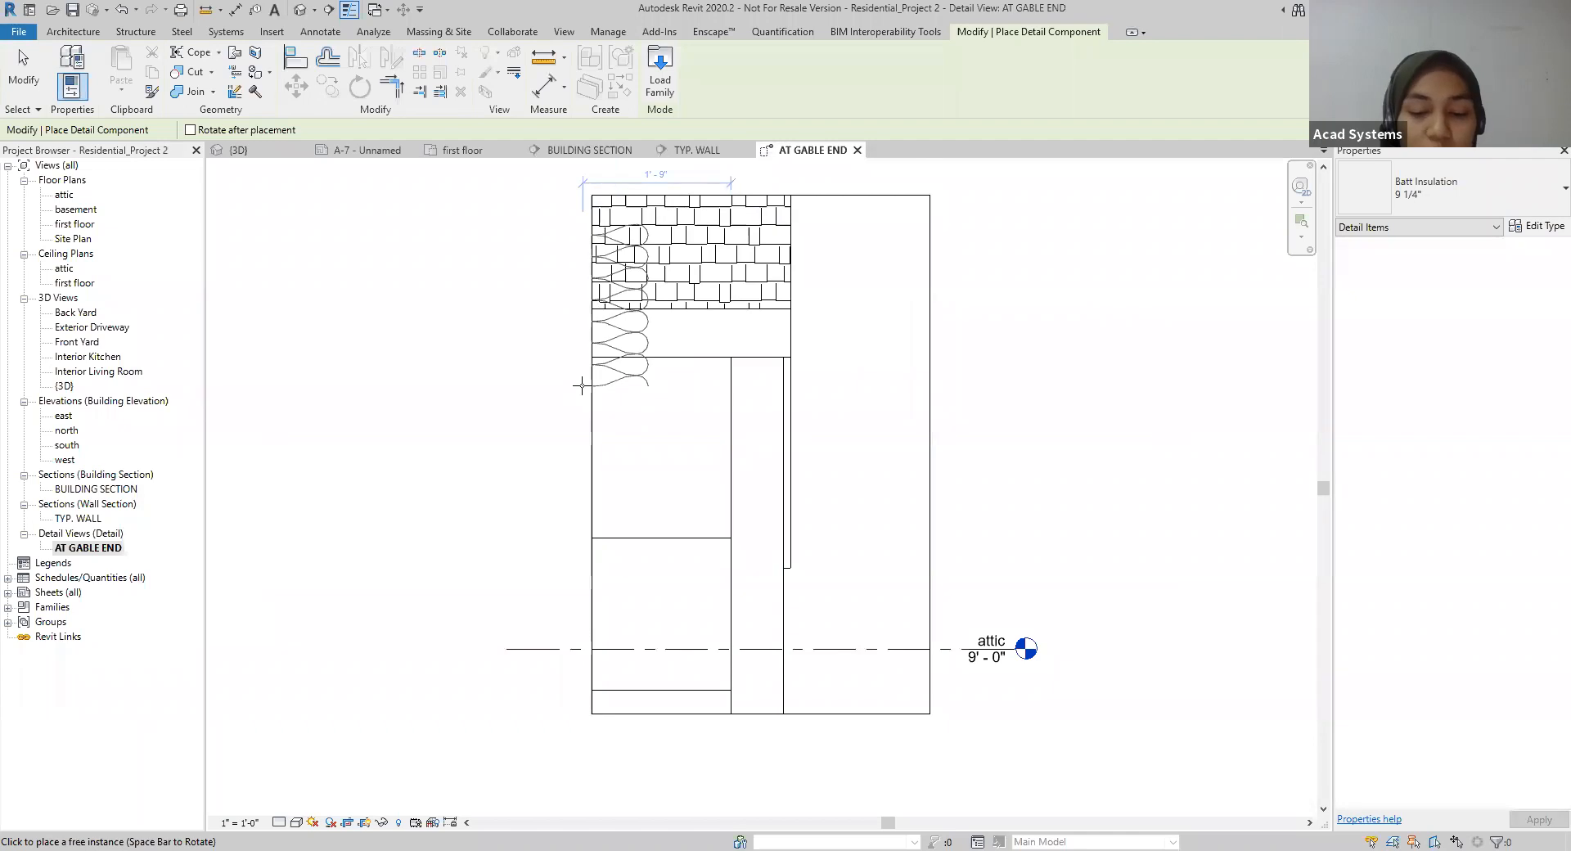
key("Escape")
key("Escape")
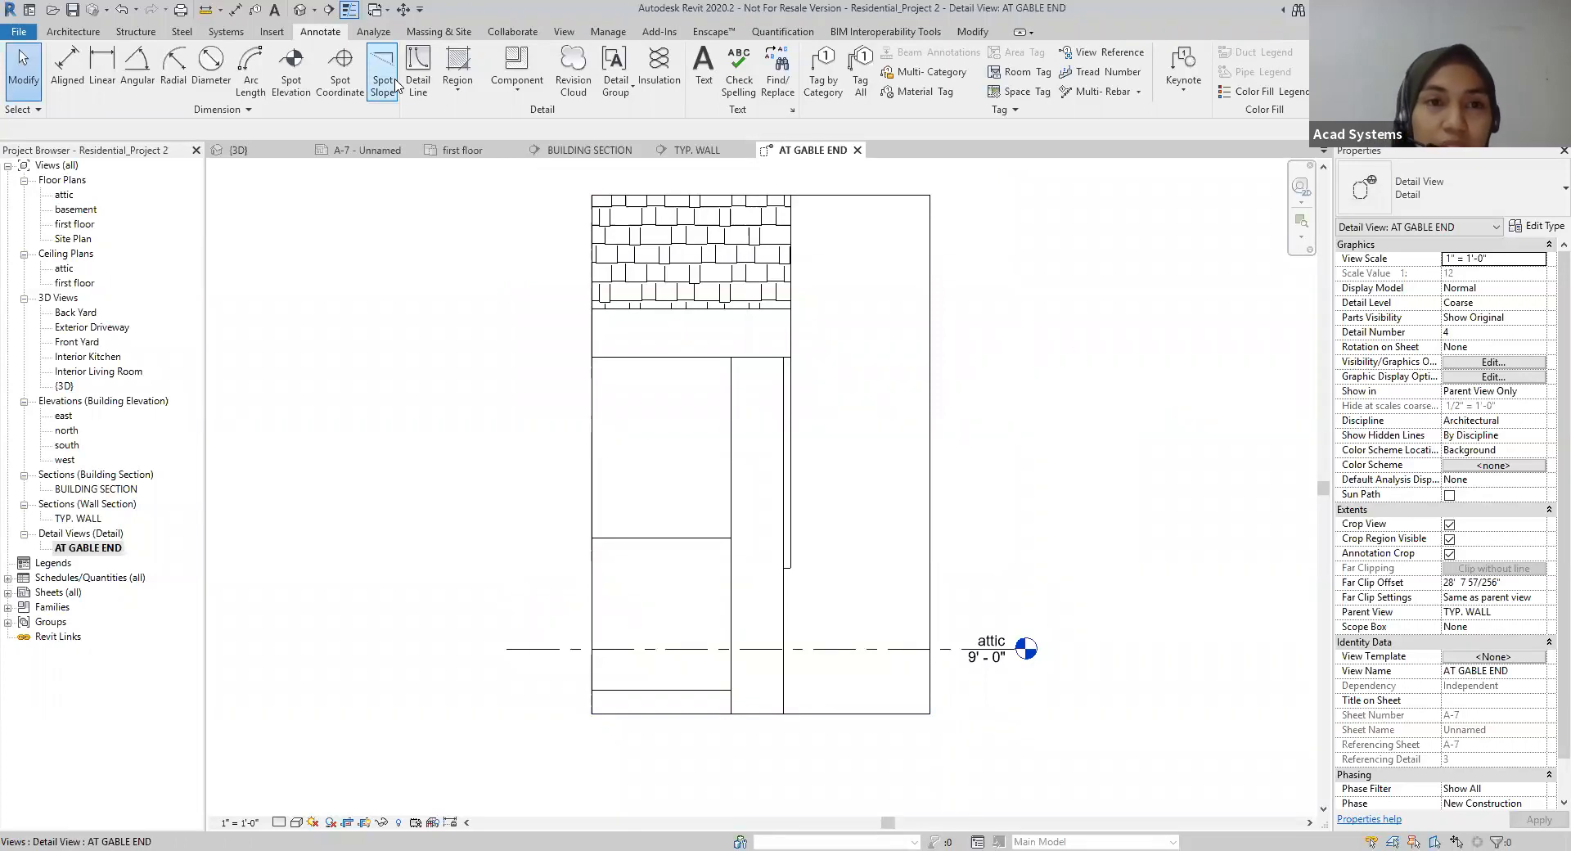
Step: Review the available detail component types once more and leave the command without placing anything
left_click(504, 99)
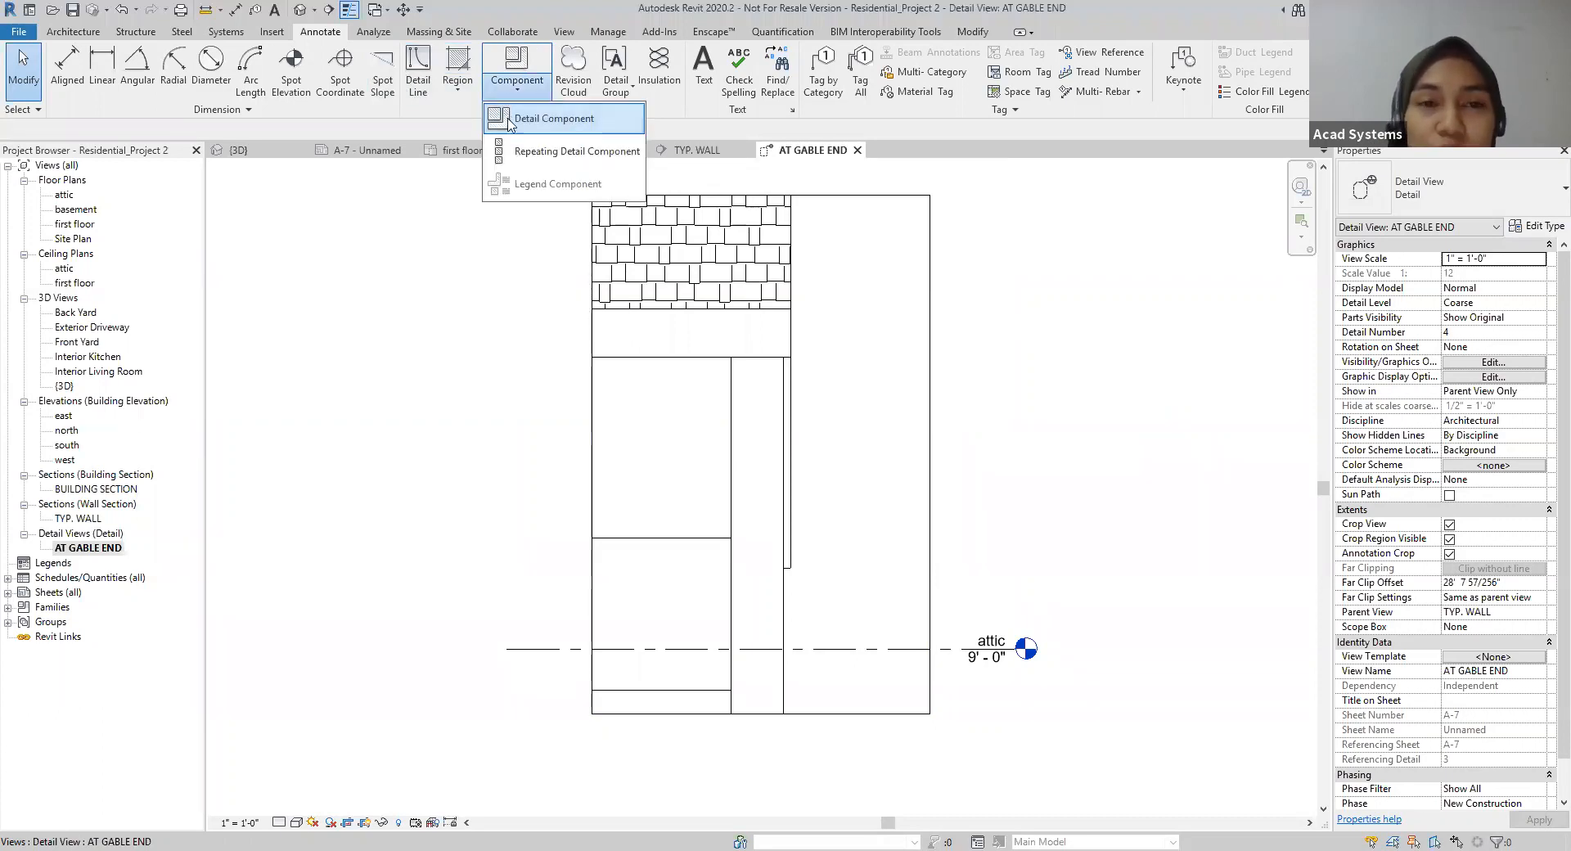
left_click(514, 124)
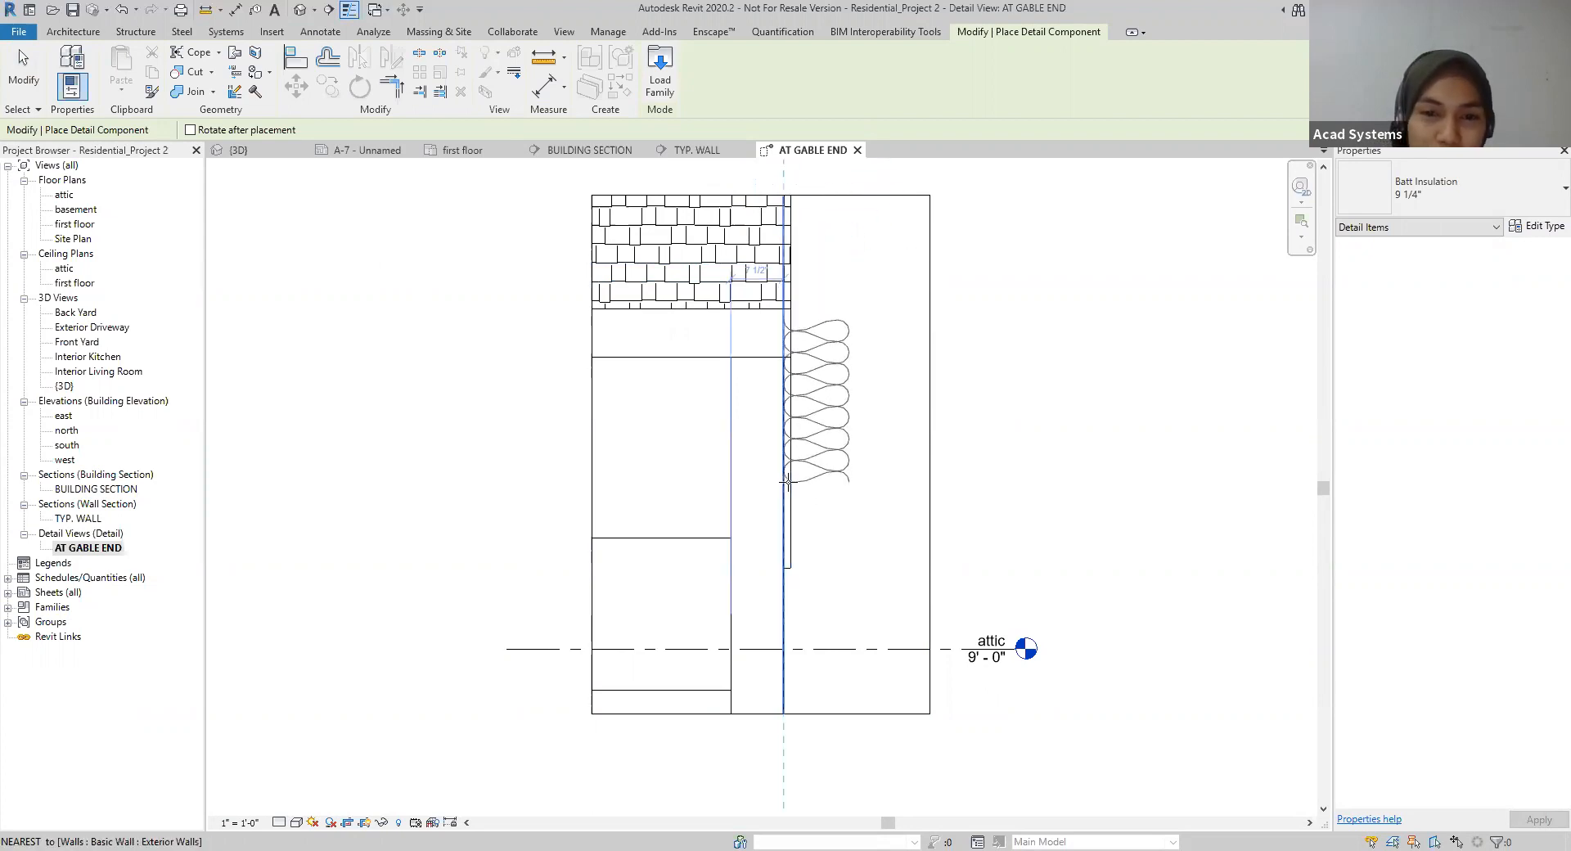
left_click(1431, 198)
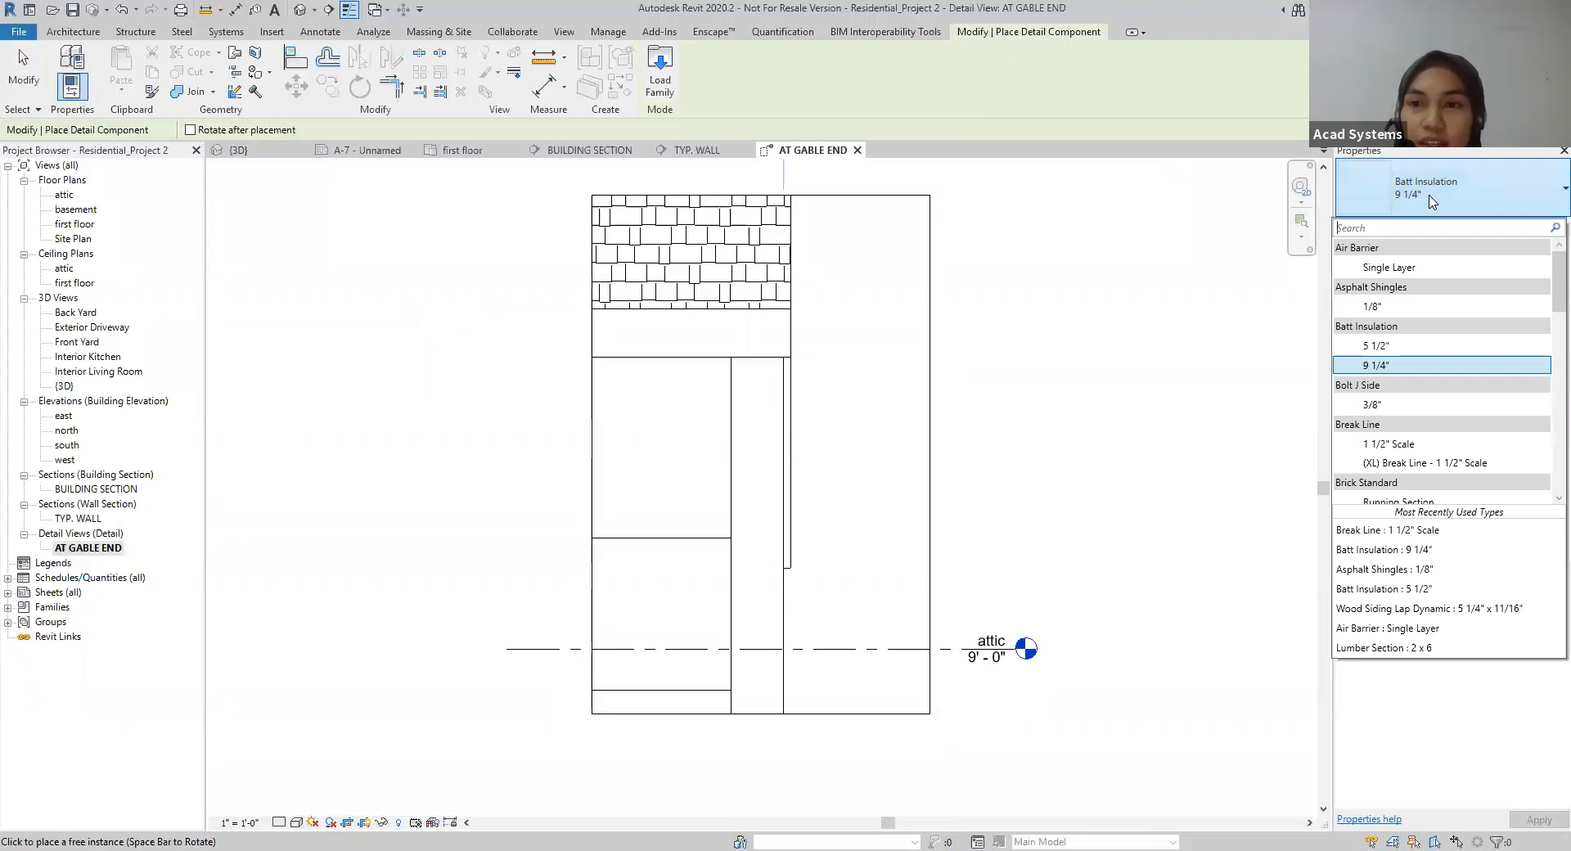
left_click(1066, 393)
key("Escape")
key("Escape")
Step: Inspect the exterior wall's type and the available wall types in the gable end detail, leaving its type as is
left_click(757, 629)
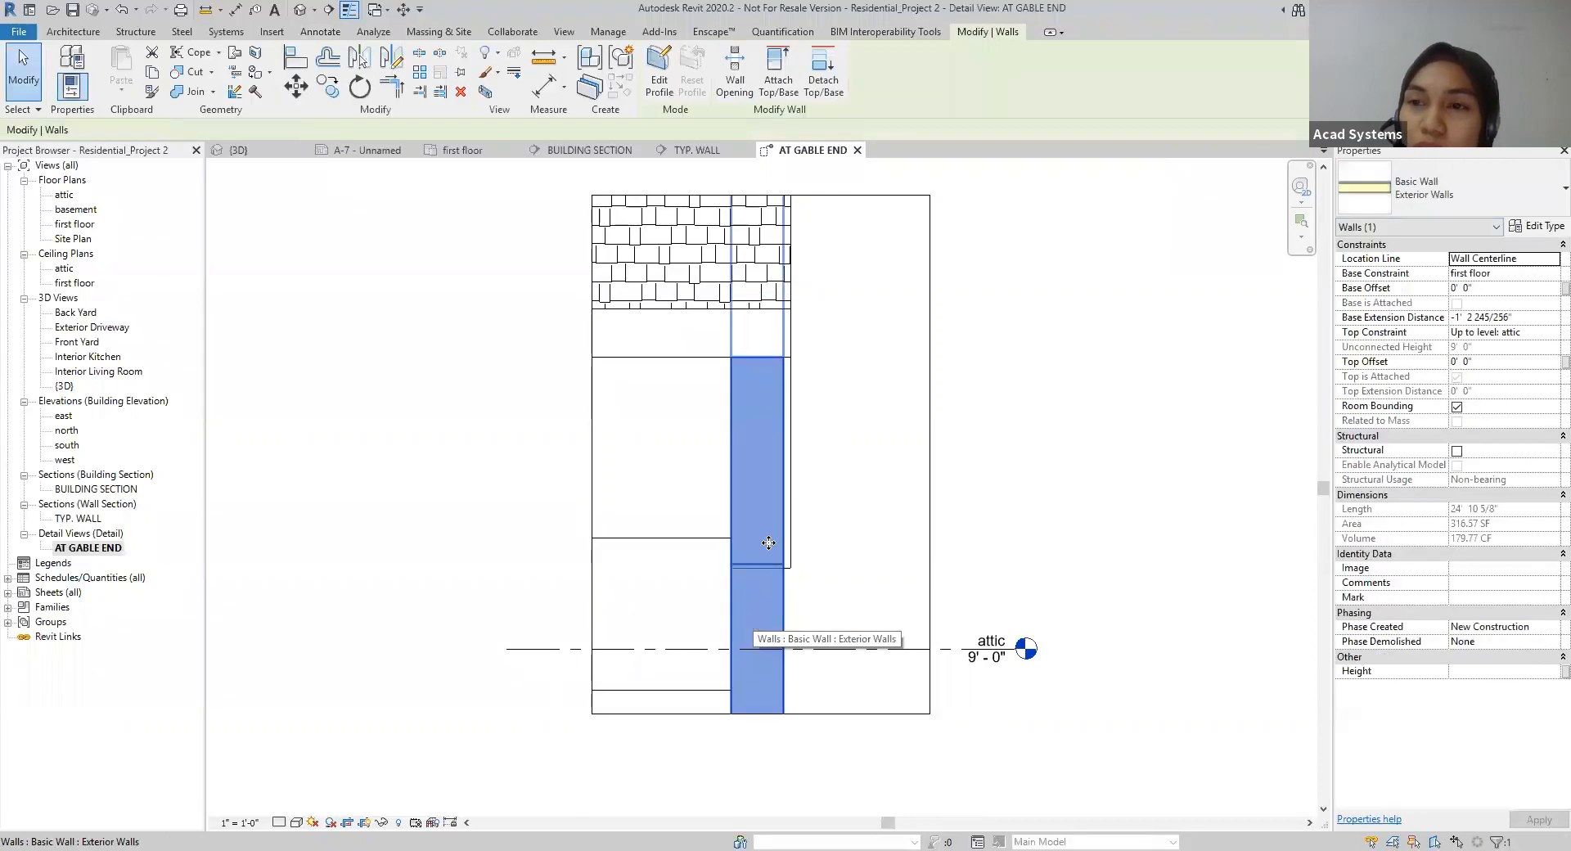
left_click(1440, 205)
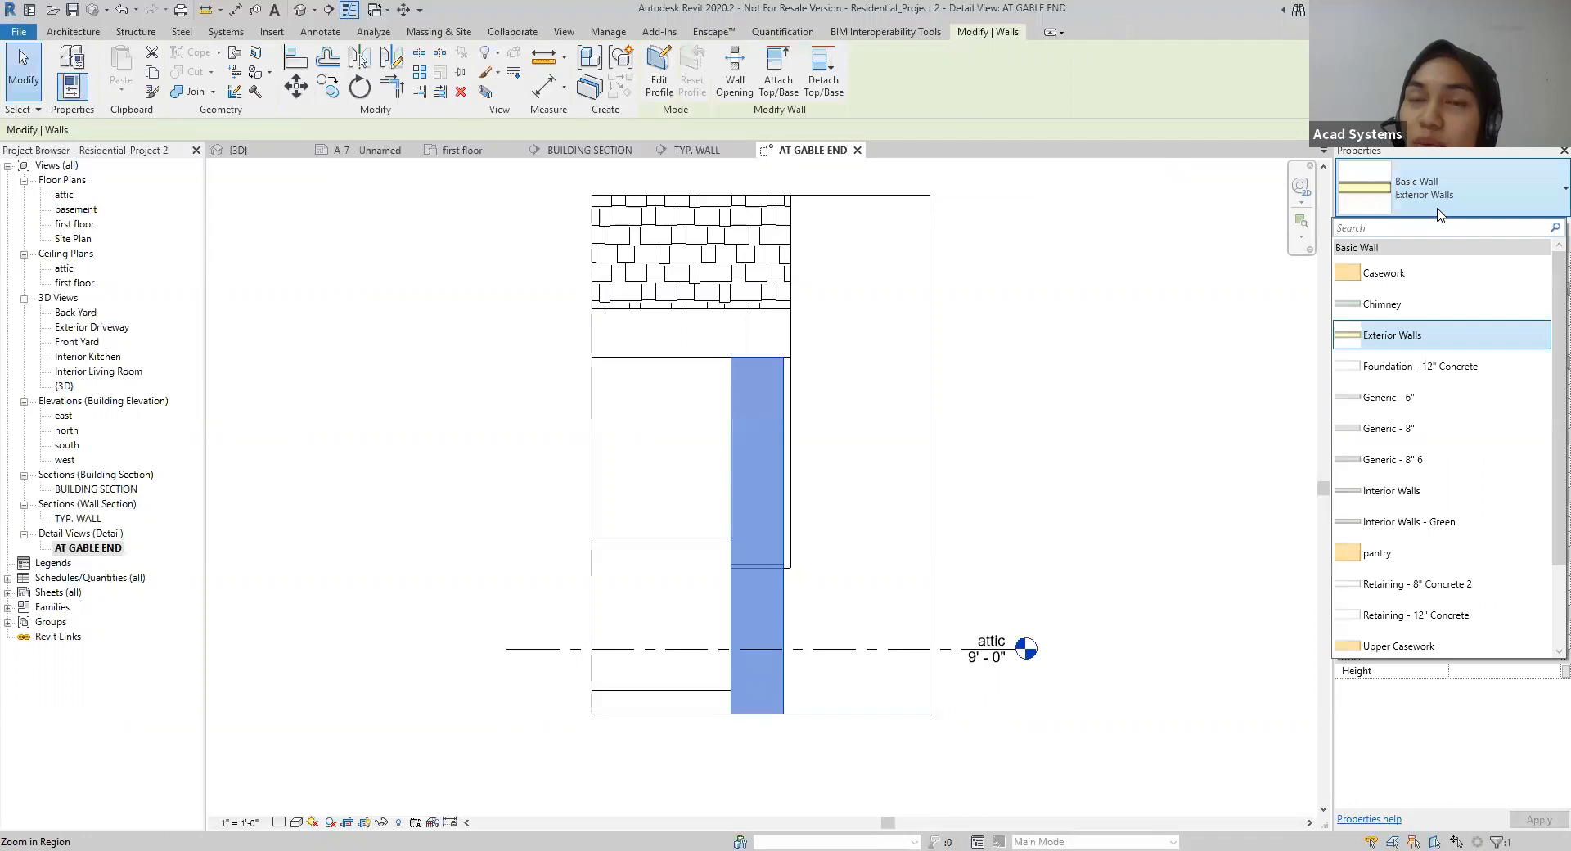
left_click(1217, 287)
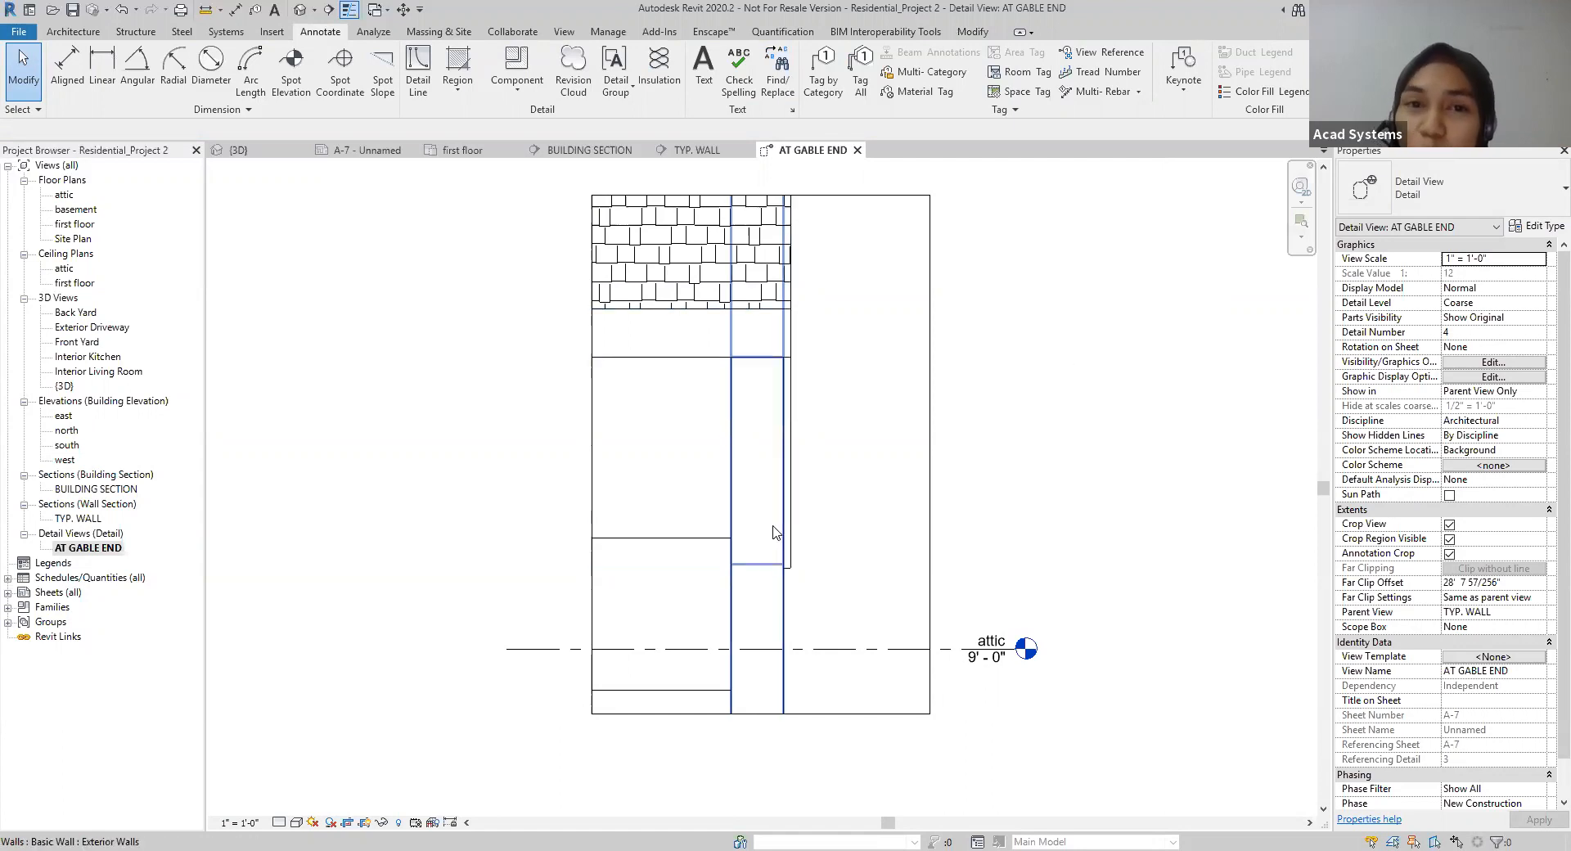
Step: Place a Gypsum Wall Board 5/8" detail component along the exterior wall's inner face and shift it slightly down
left_click(517, 89)
left_click(536, 120)
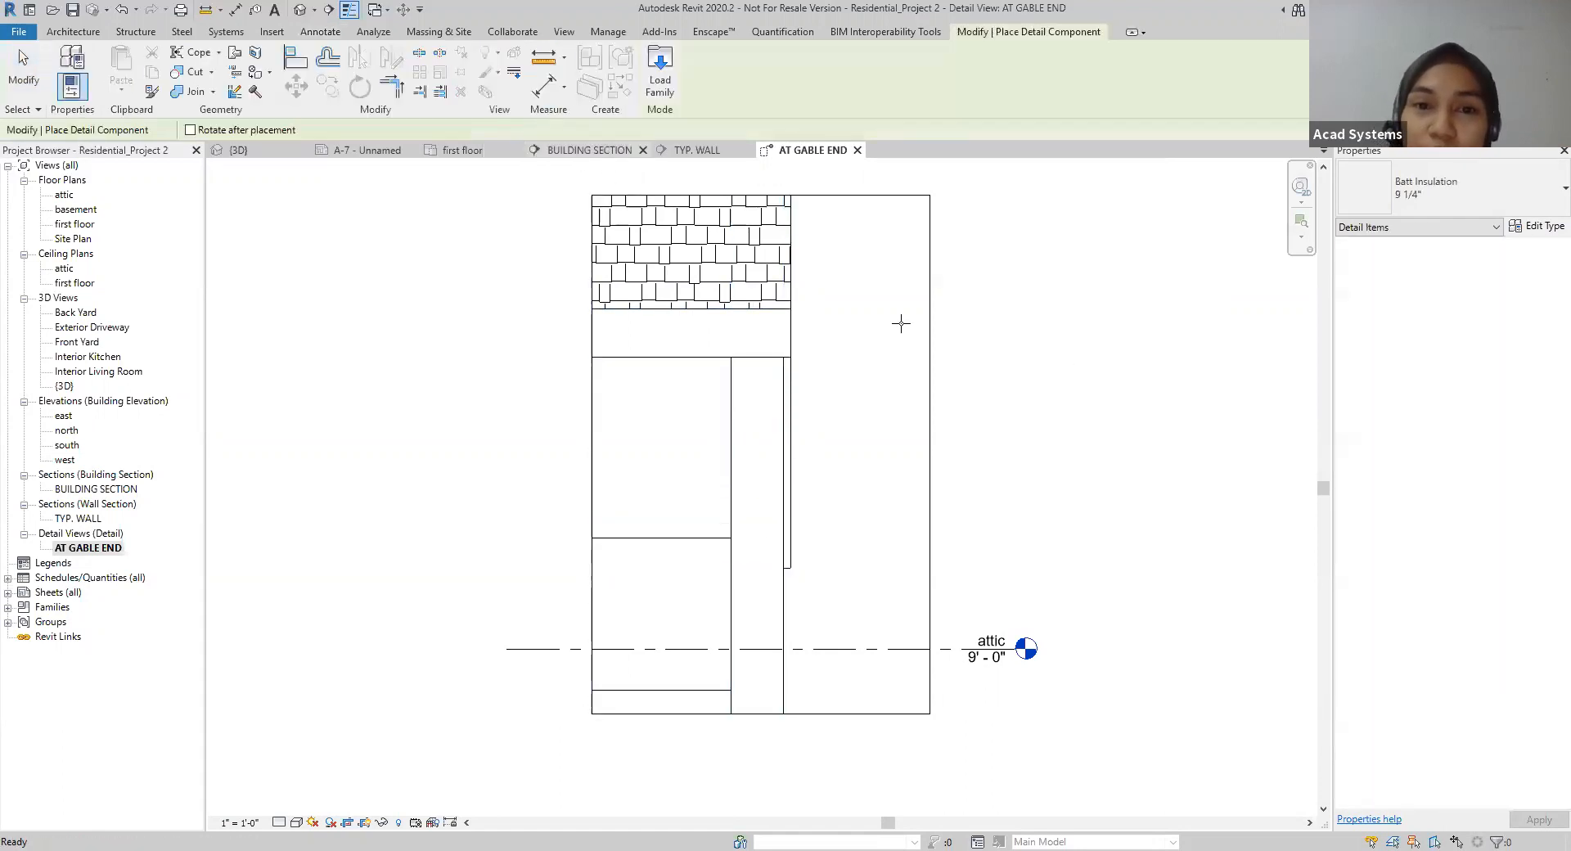
left_click(1485, 211)
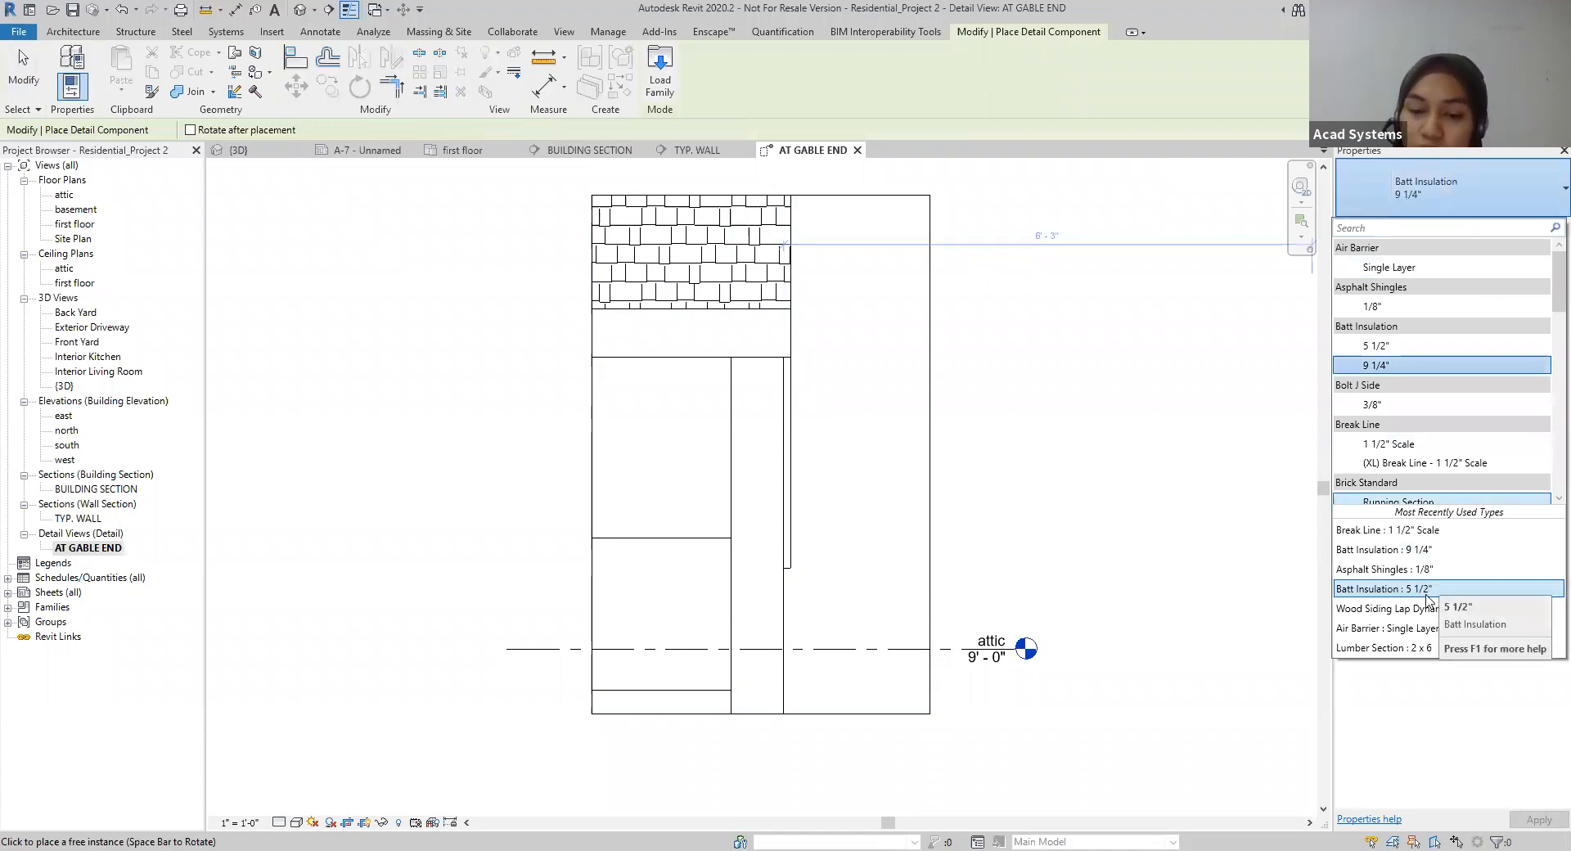
scroll(1393, 409, "down", 5)
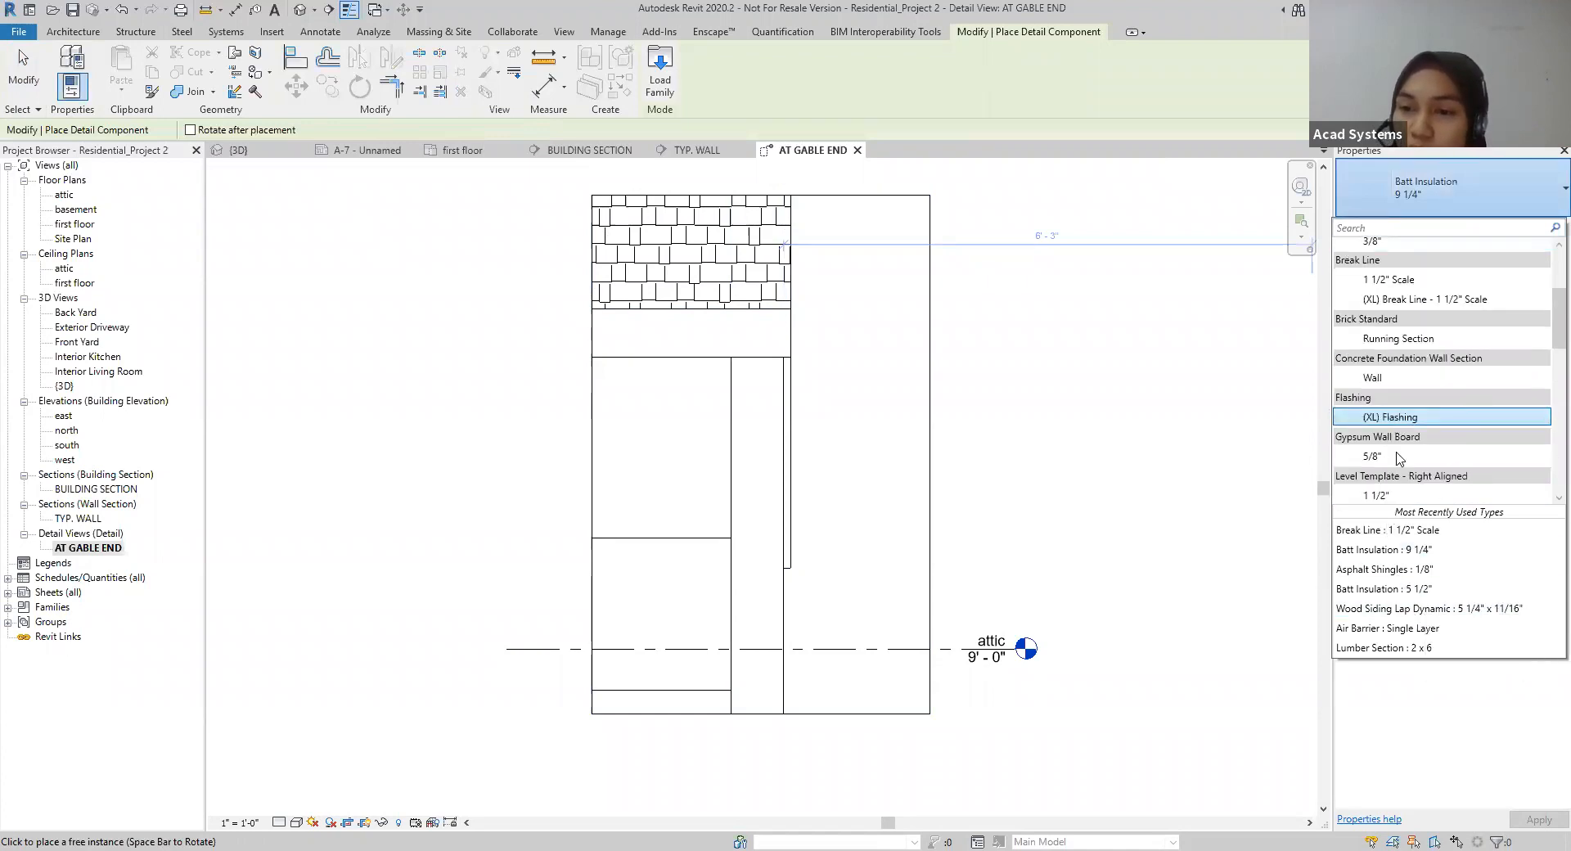
scroll(1393, 386, "up", 2)
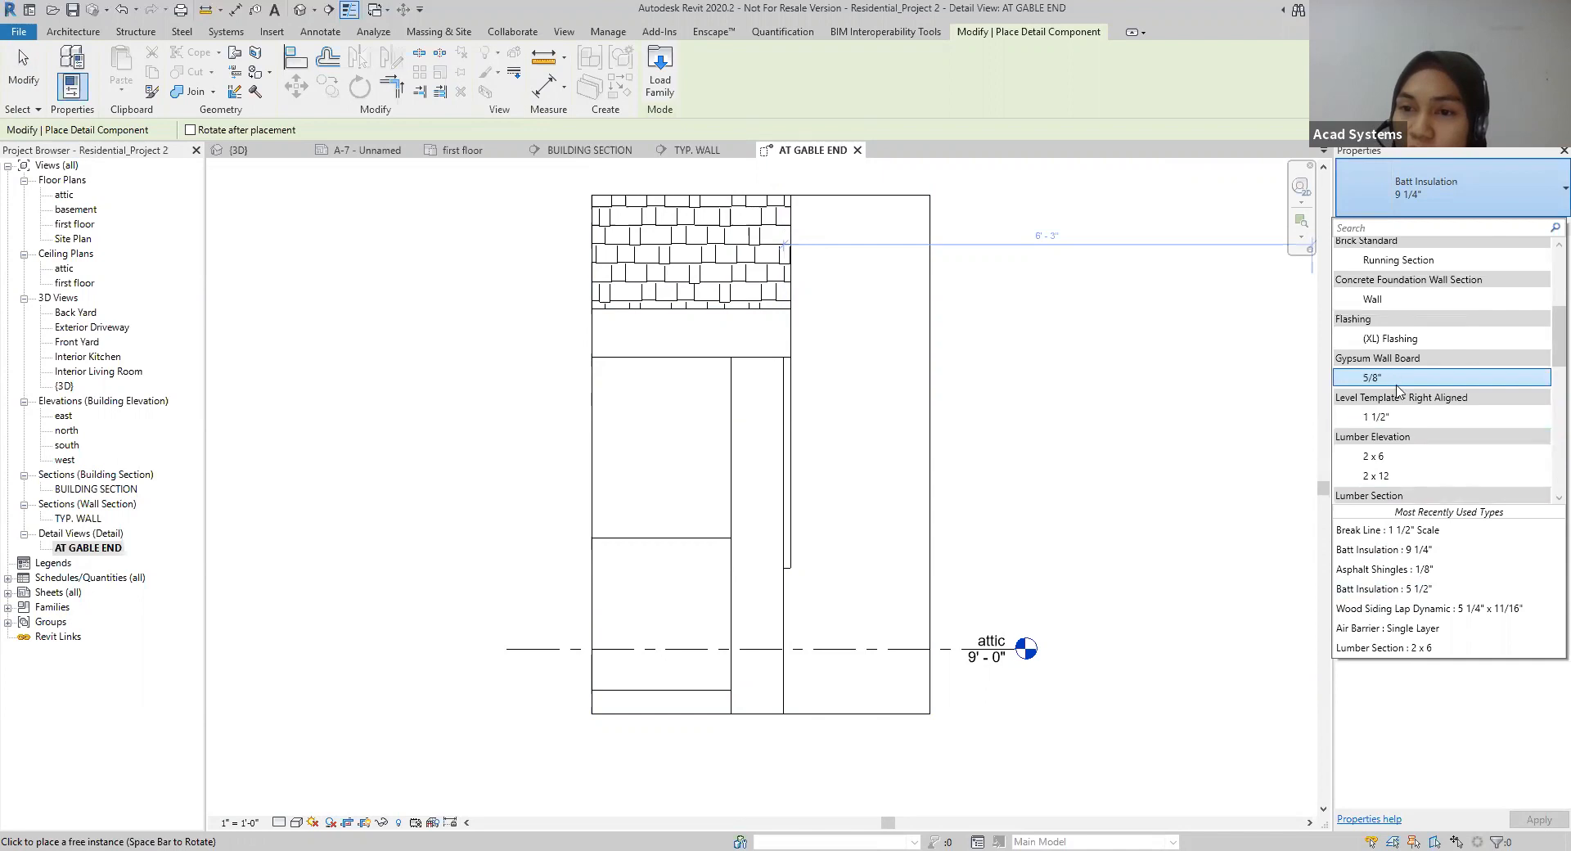
left_click(1397, 384)
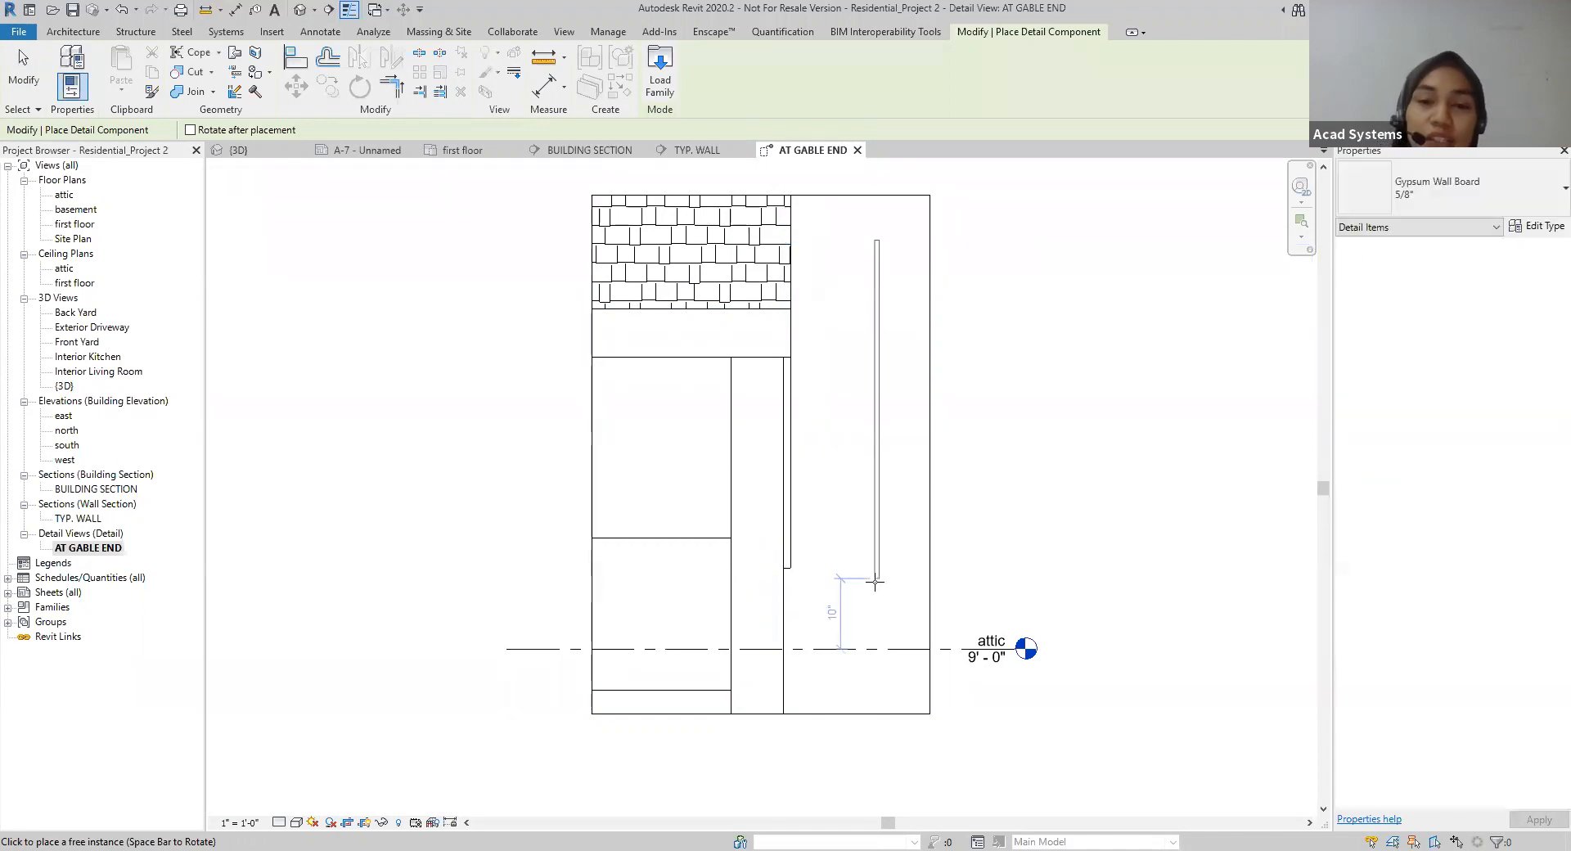
left_click(731, 692)
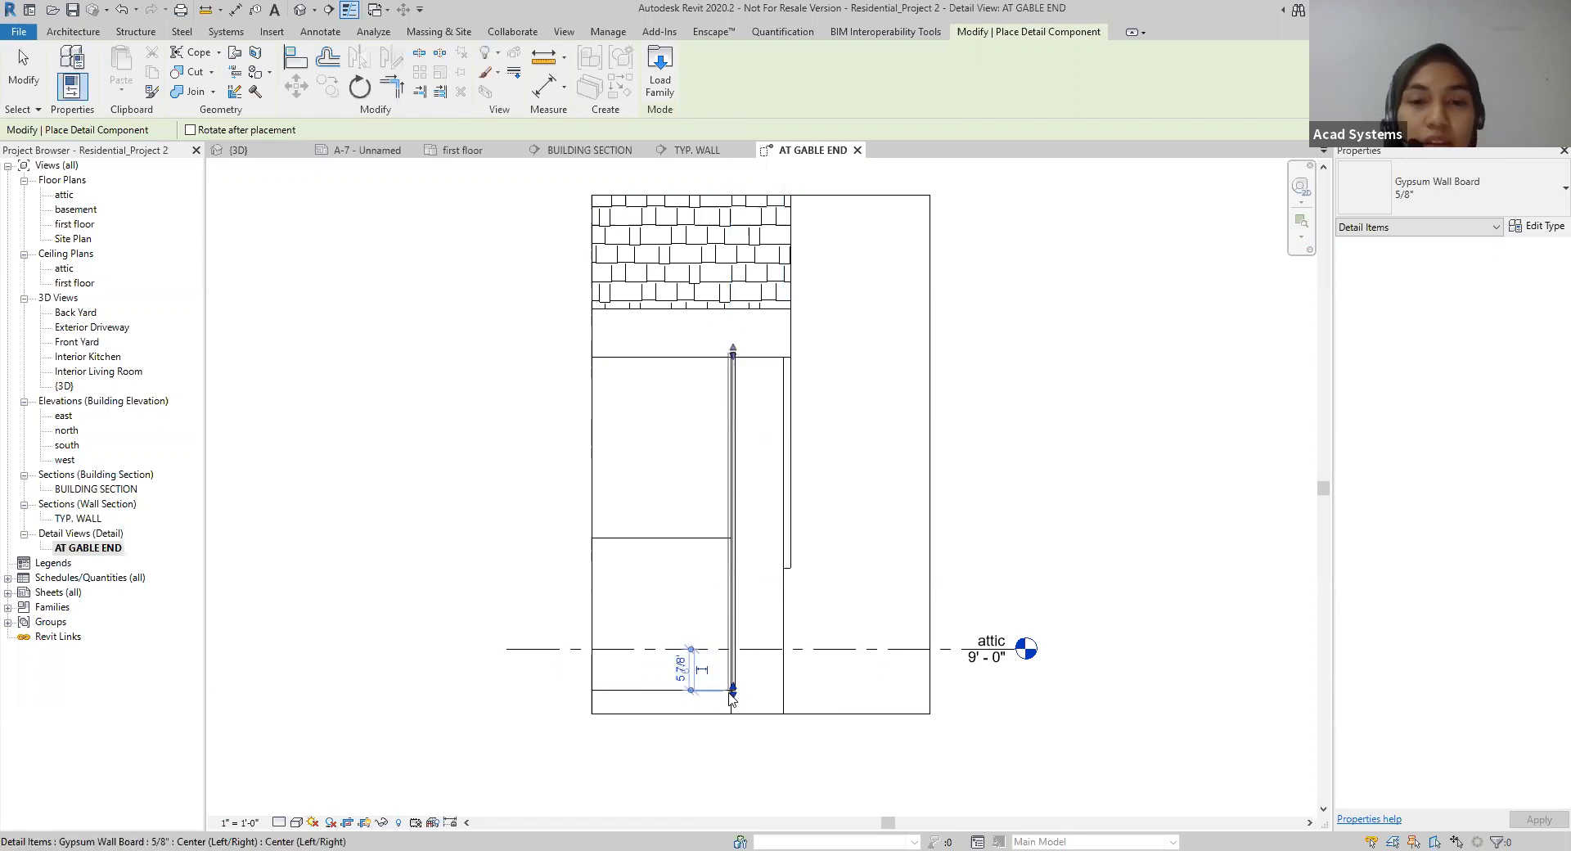
key("Escape")
key("Escape")
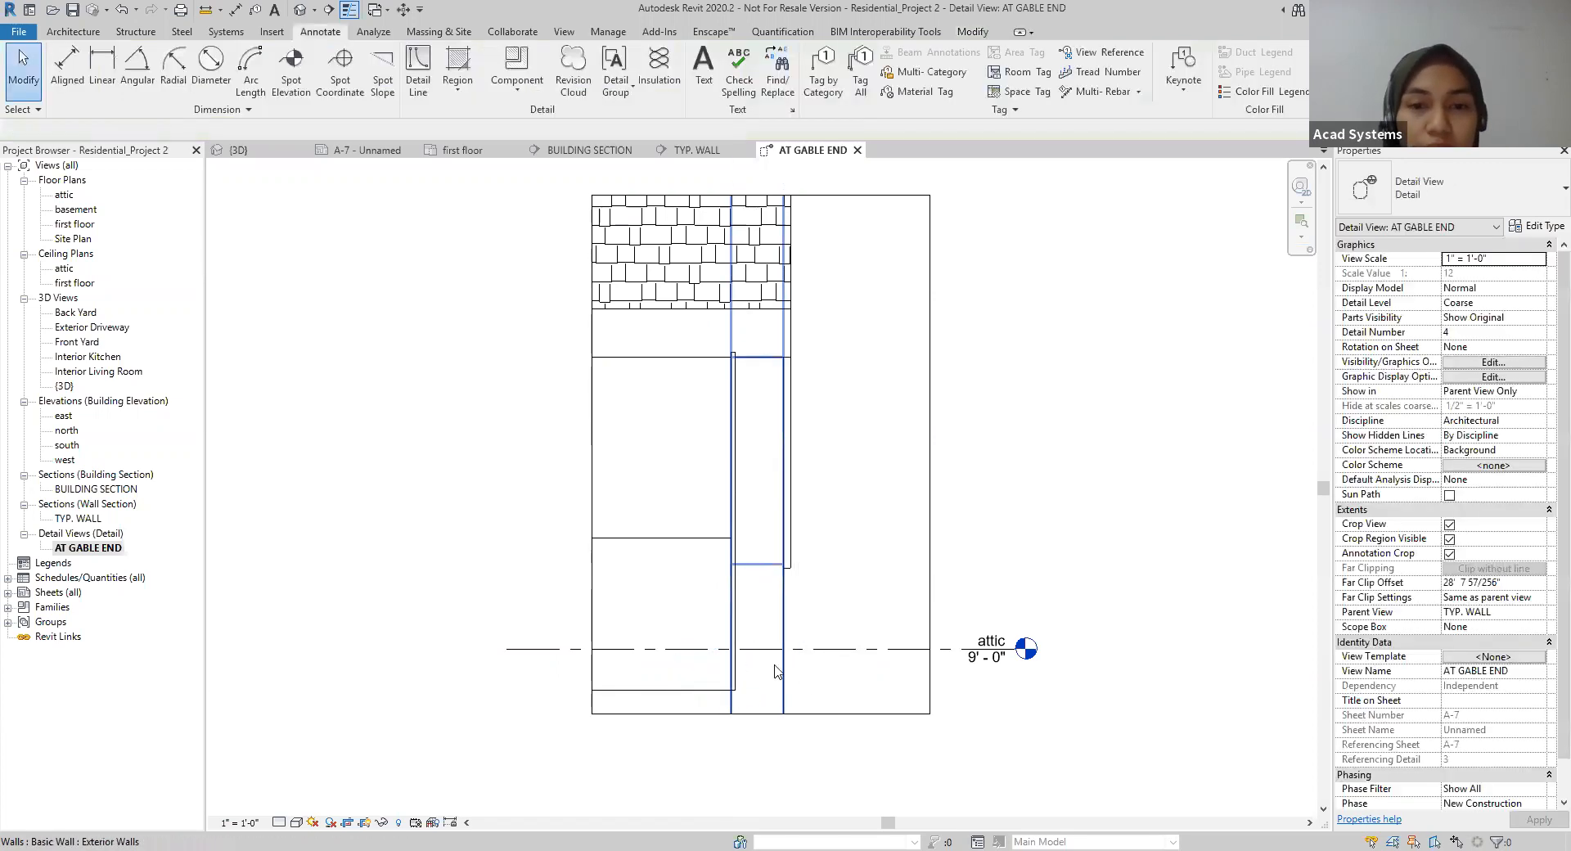
left_click(734, 650)
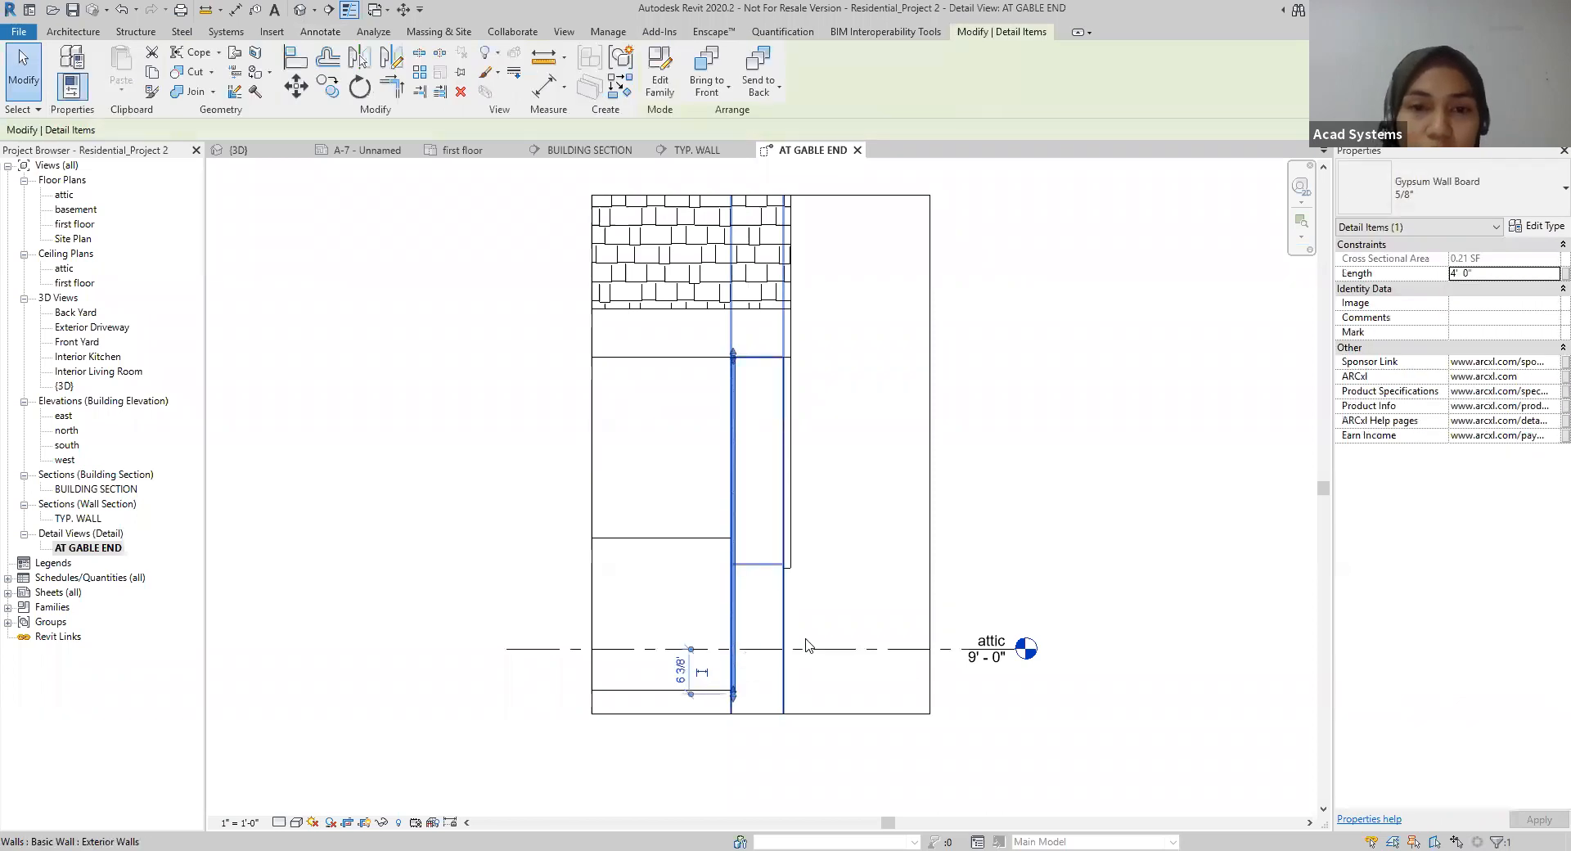
left_click(1028, 575)
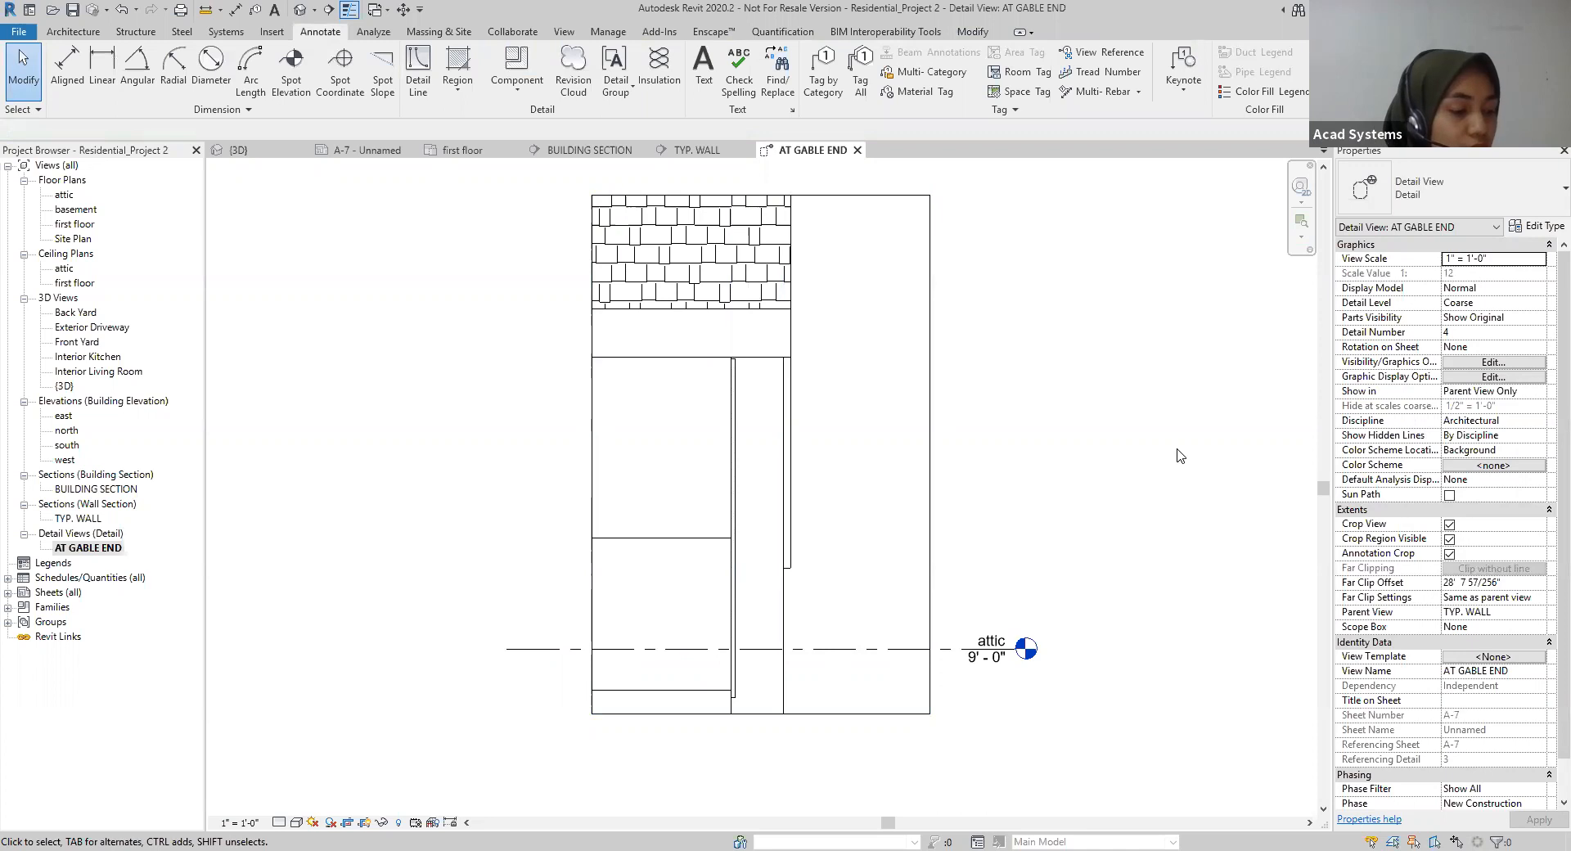
Step: Place a Wood Sheathing Plywood 3/4" detail component along the exterior wall's outer face, up to the roof underside
left_click(517, 85)
left_click(538, 123)
left_click(1448, 189)
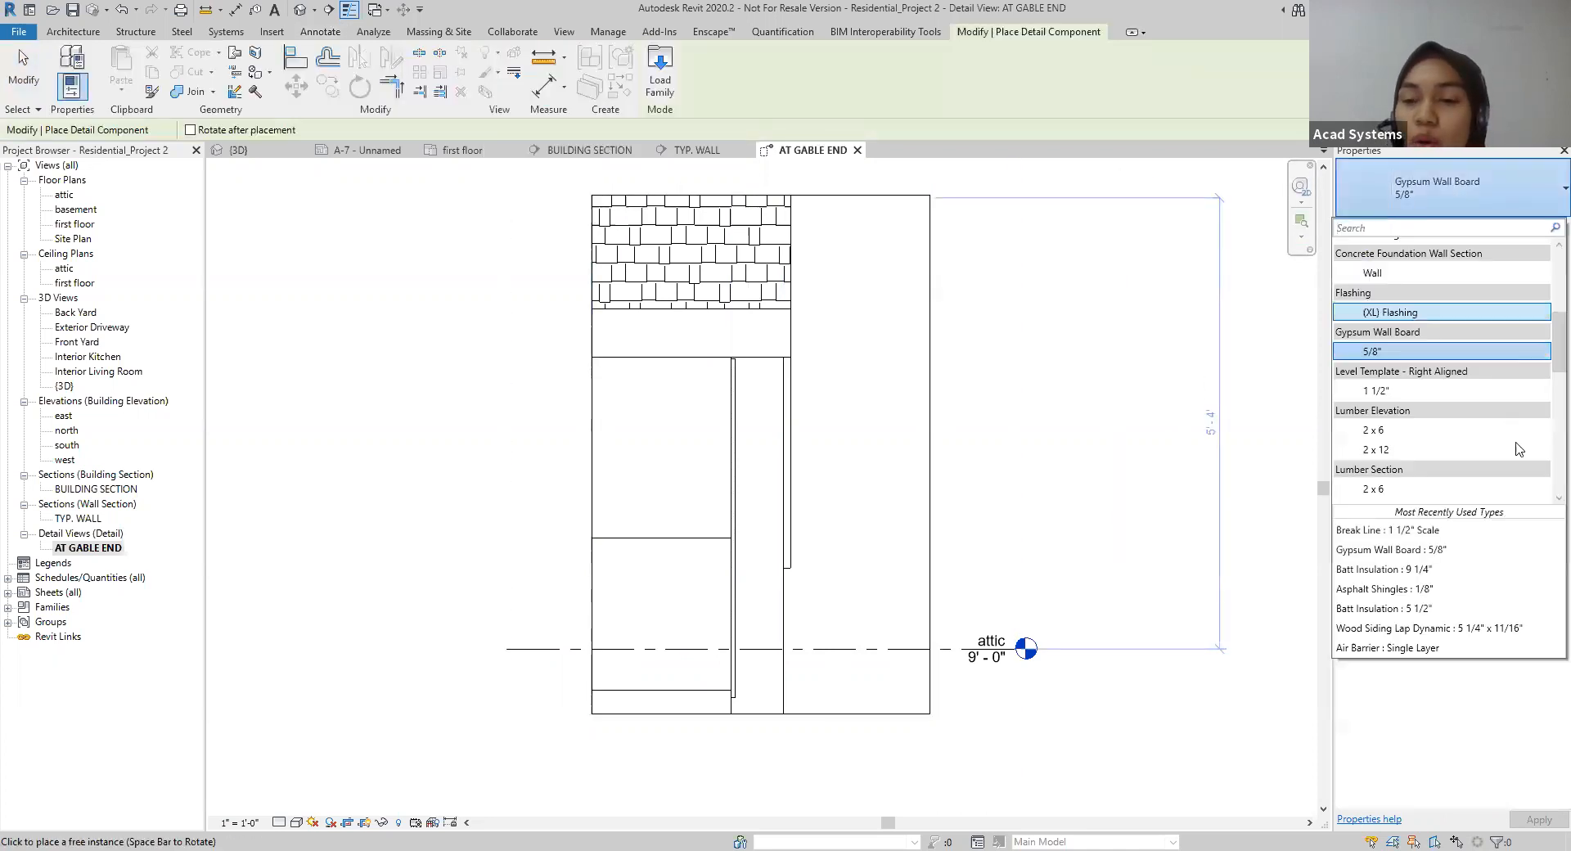
scroll(1428, 393, "down", 4)
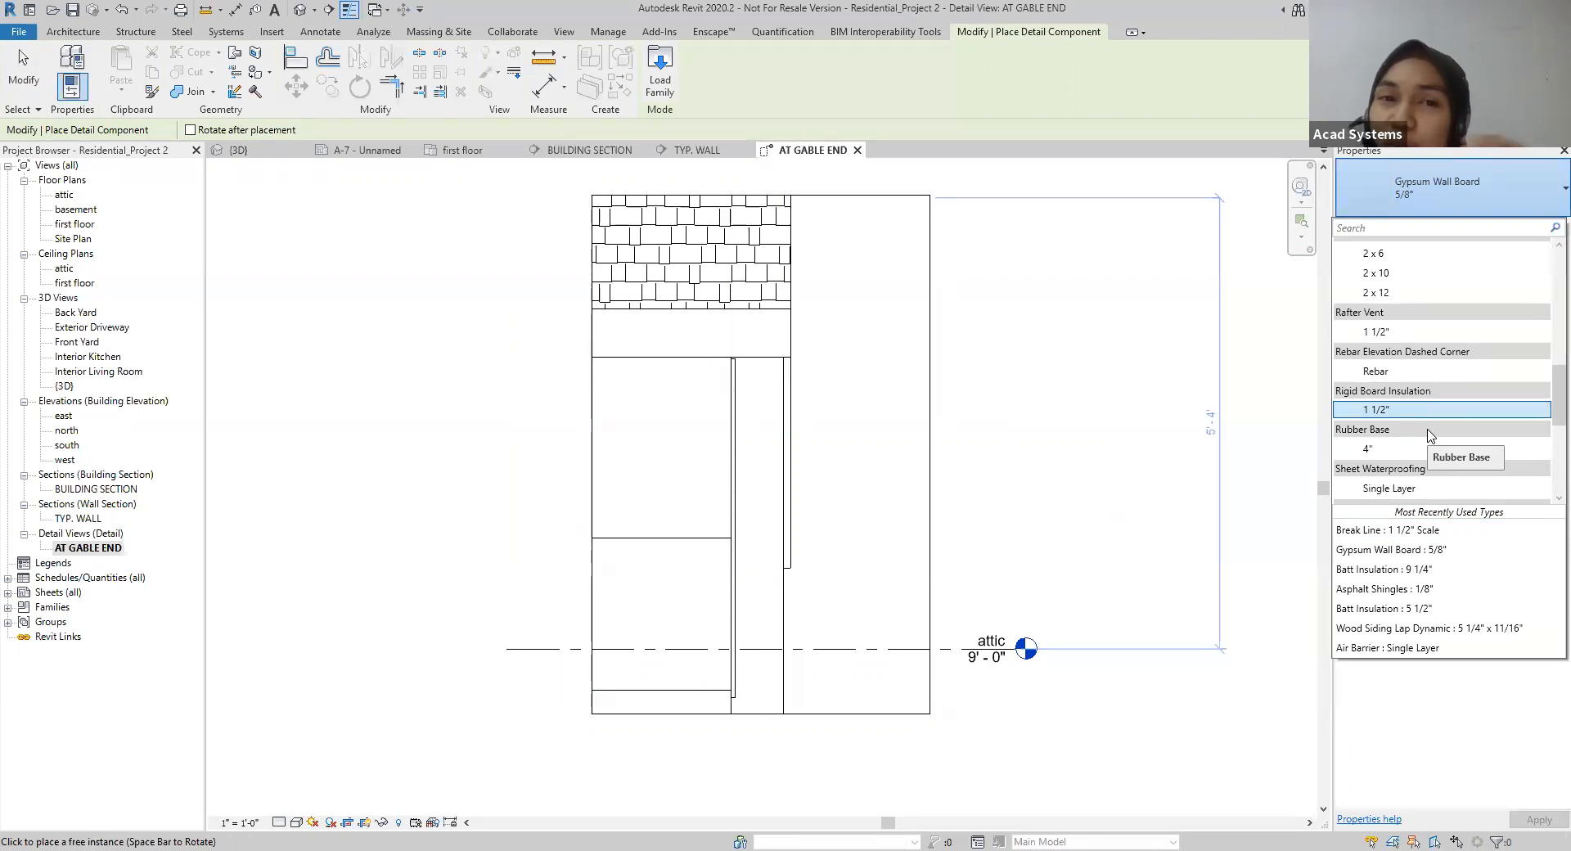
scroll(1430, 434, "down", 3)
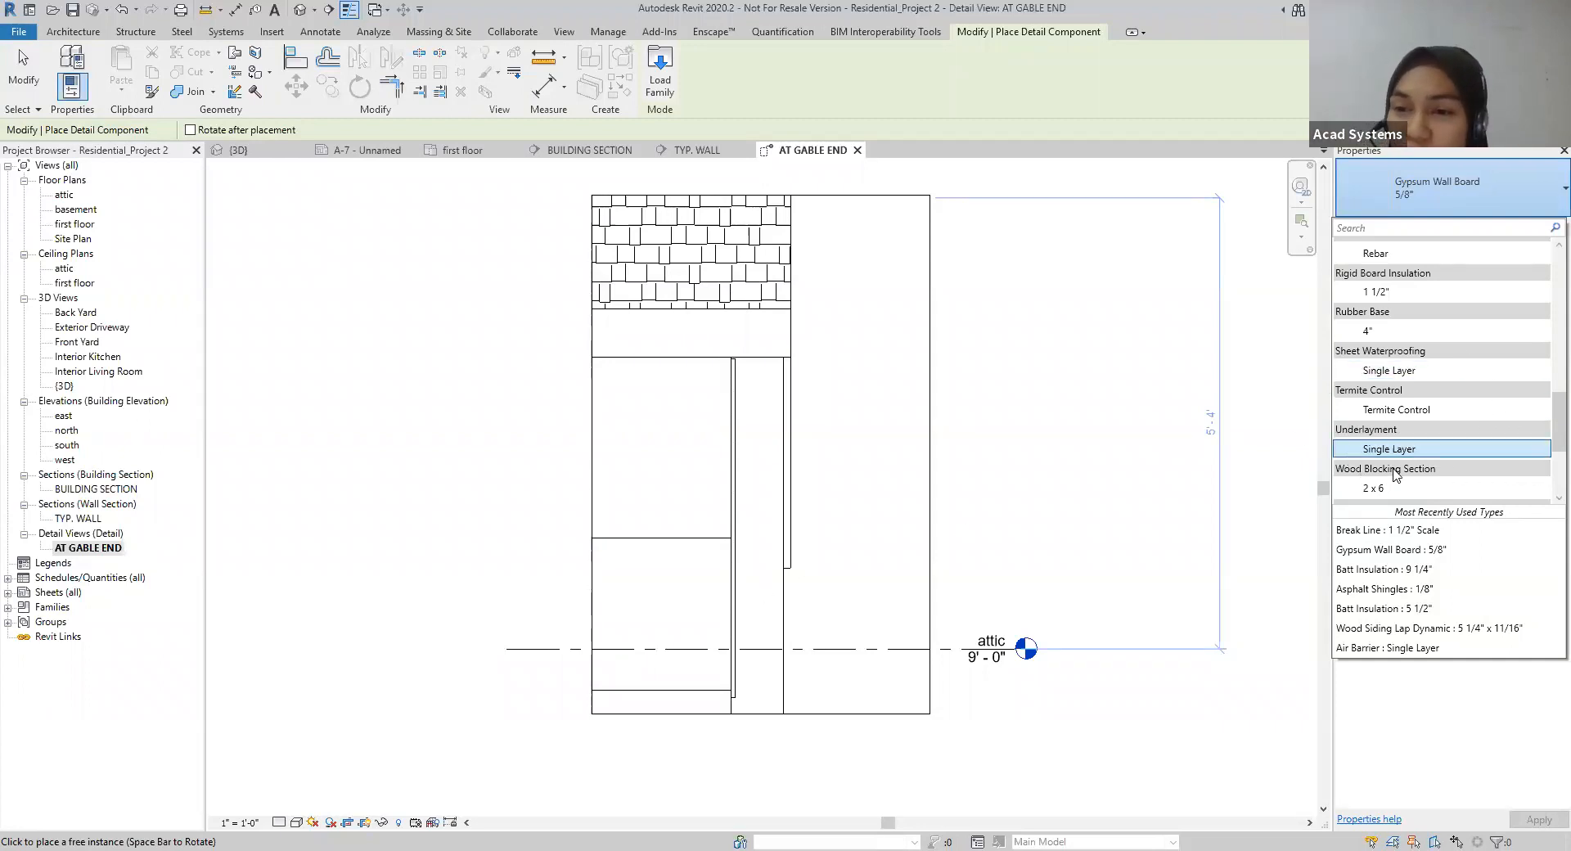
scroll(1396, 473, "down", 2)
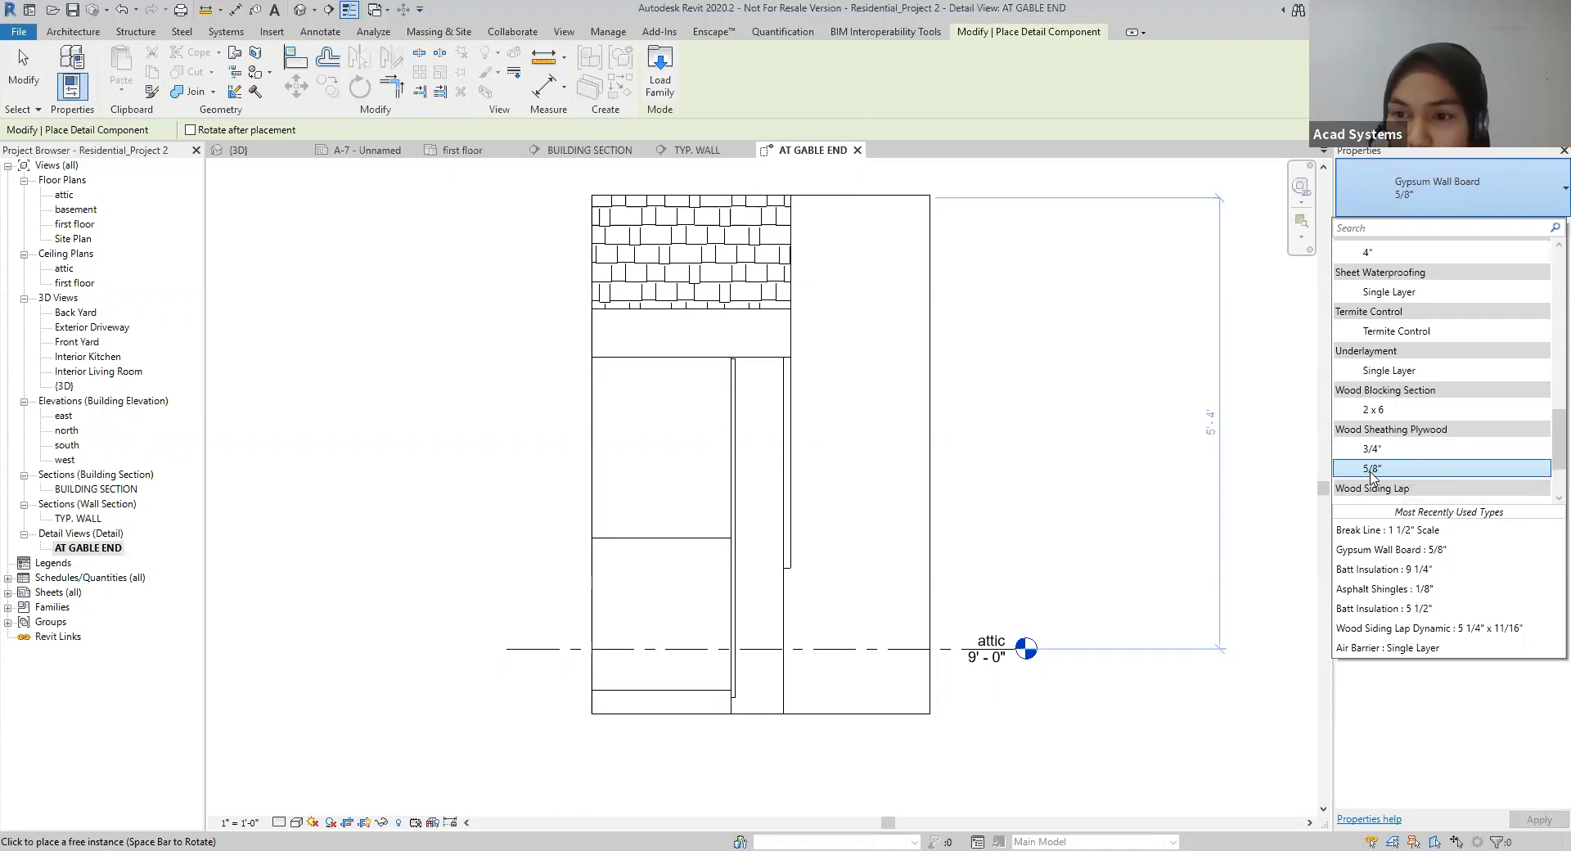
left_click(1371, 449)
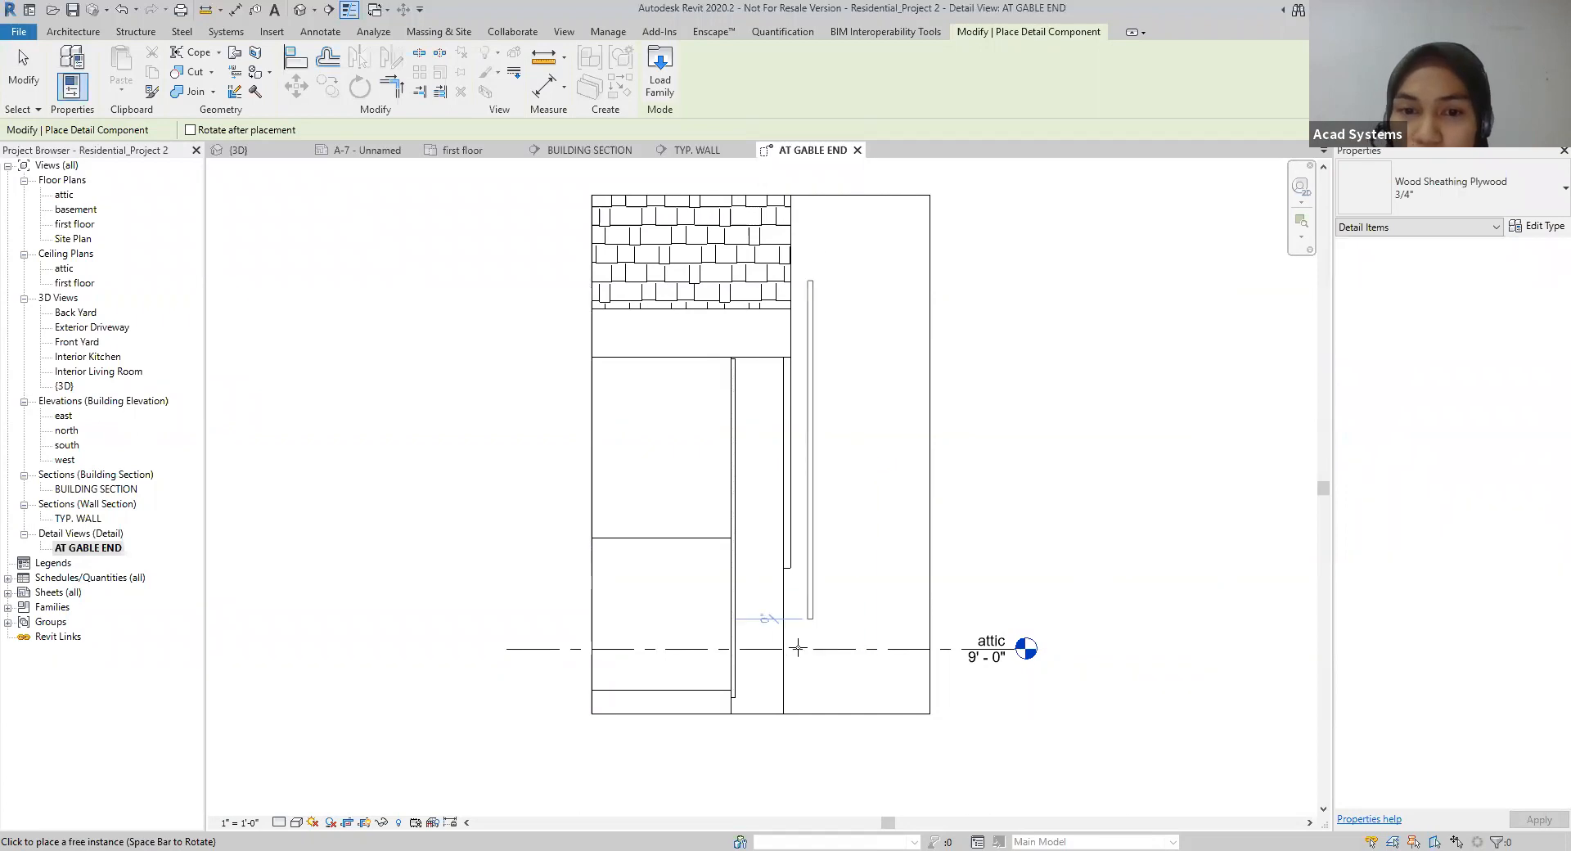
left_click(780, 713)
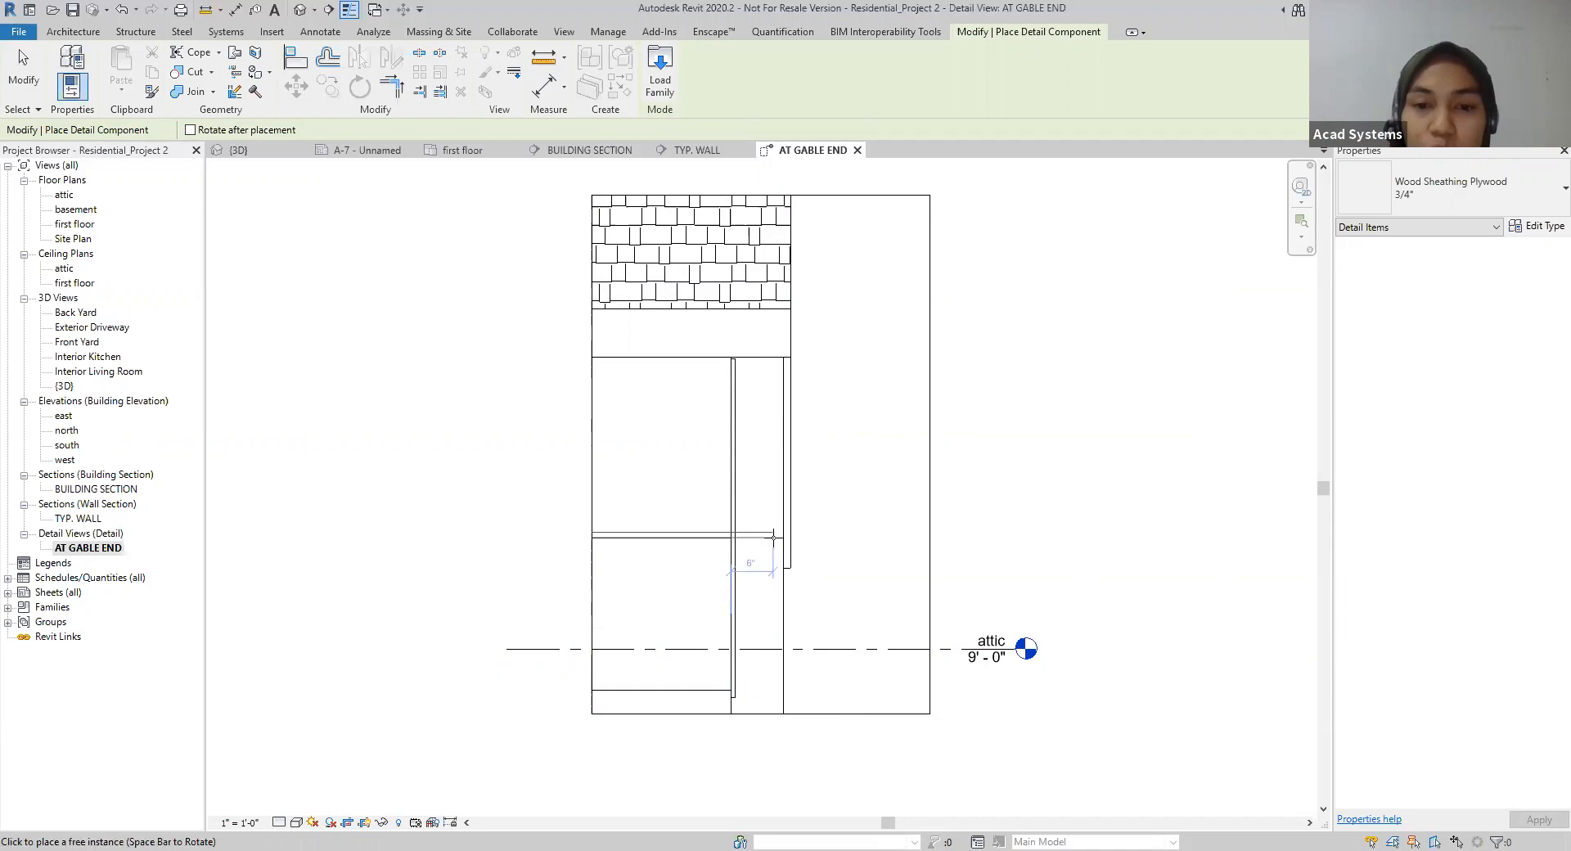
left_click(781, 356)
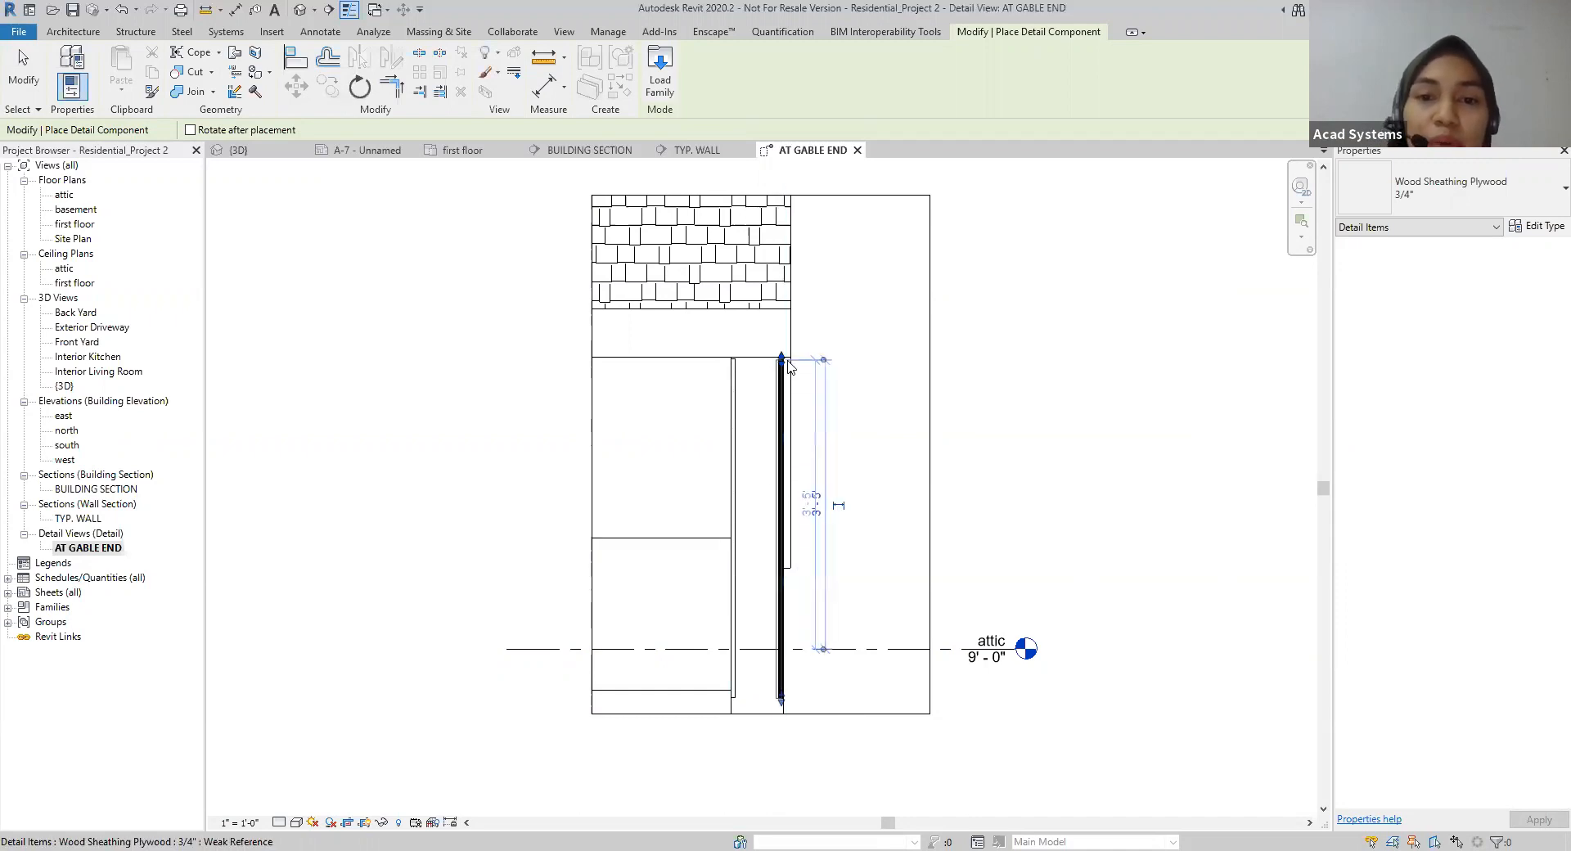
key("Escape")
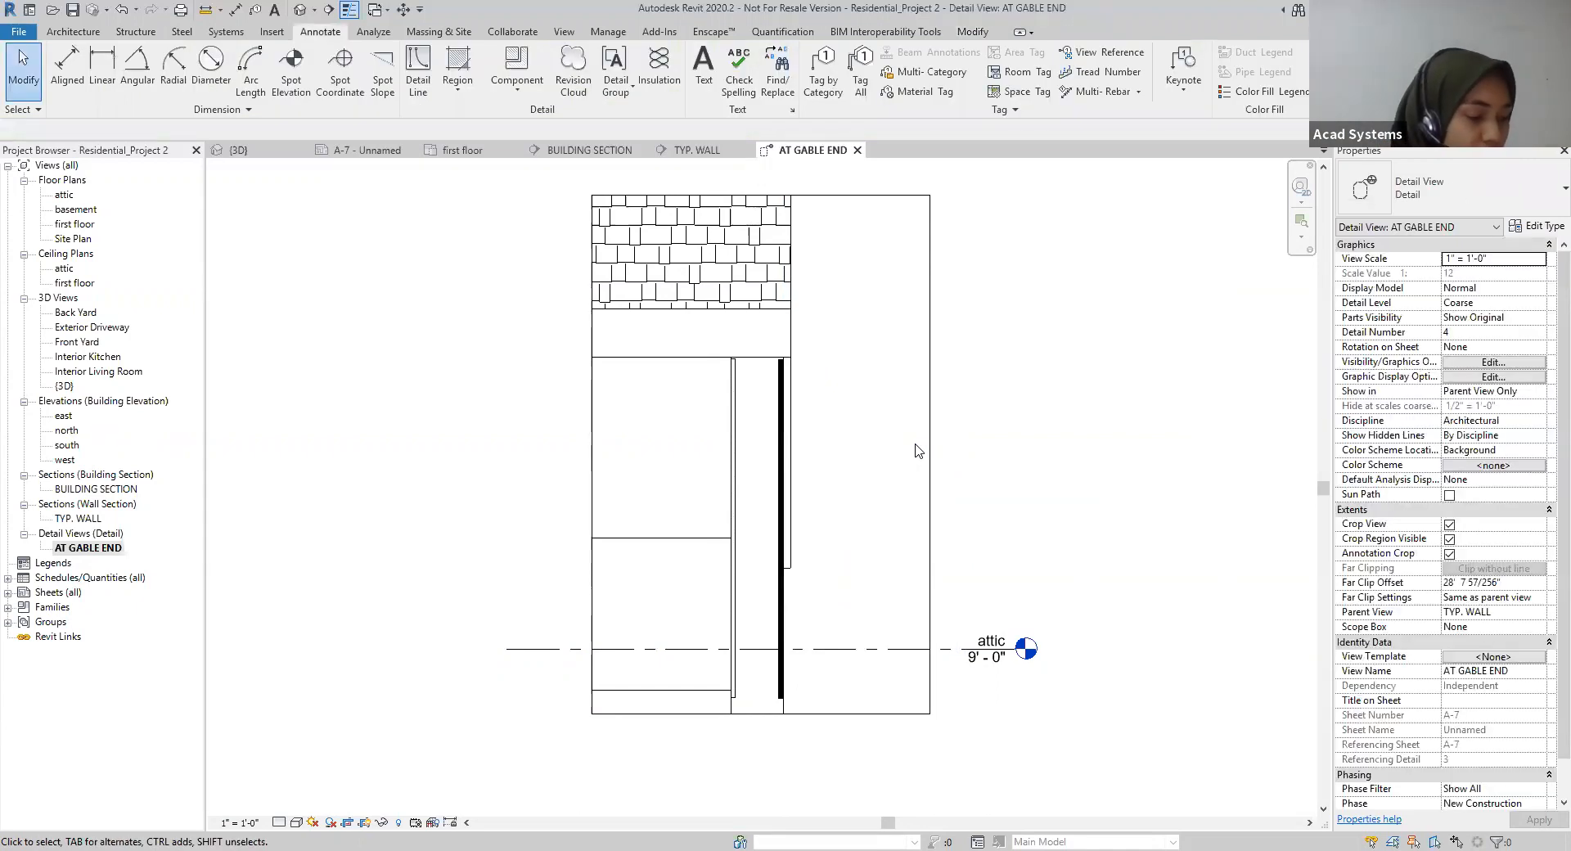
Step: Hide the crop region of the AT GABLE END detail view
scroll(890, 465, "down", 1)
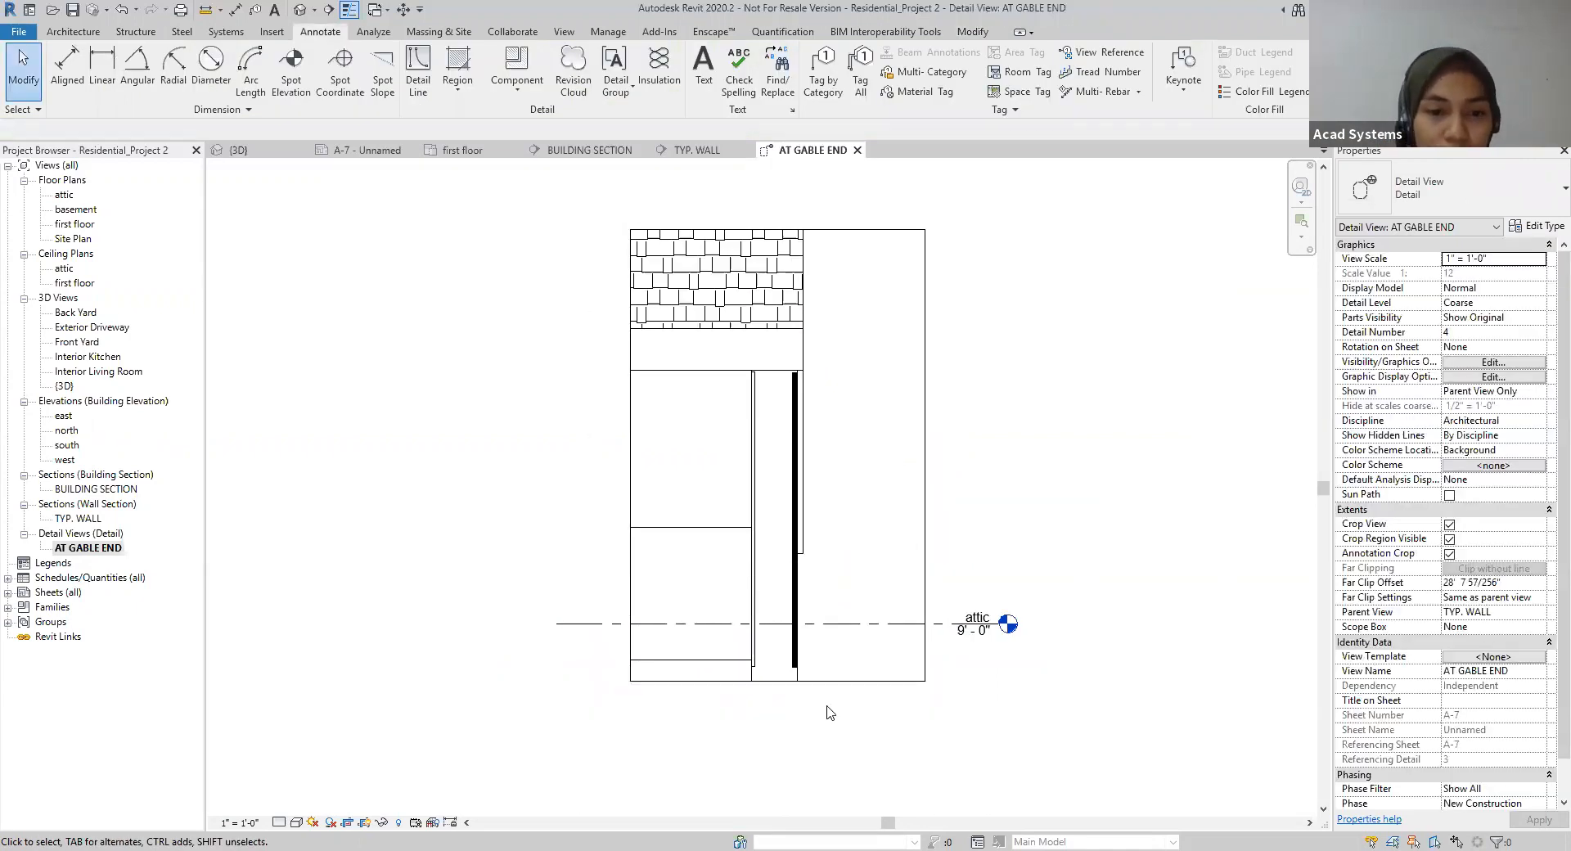
left_click(364, 821)
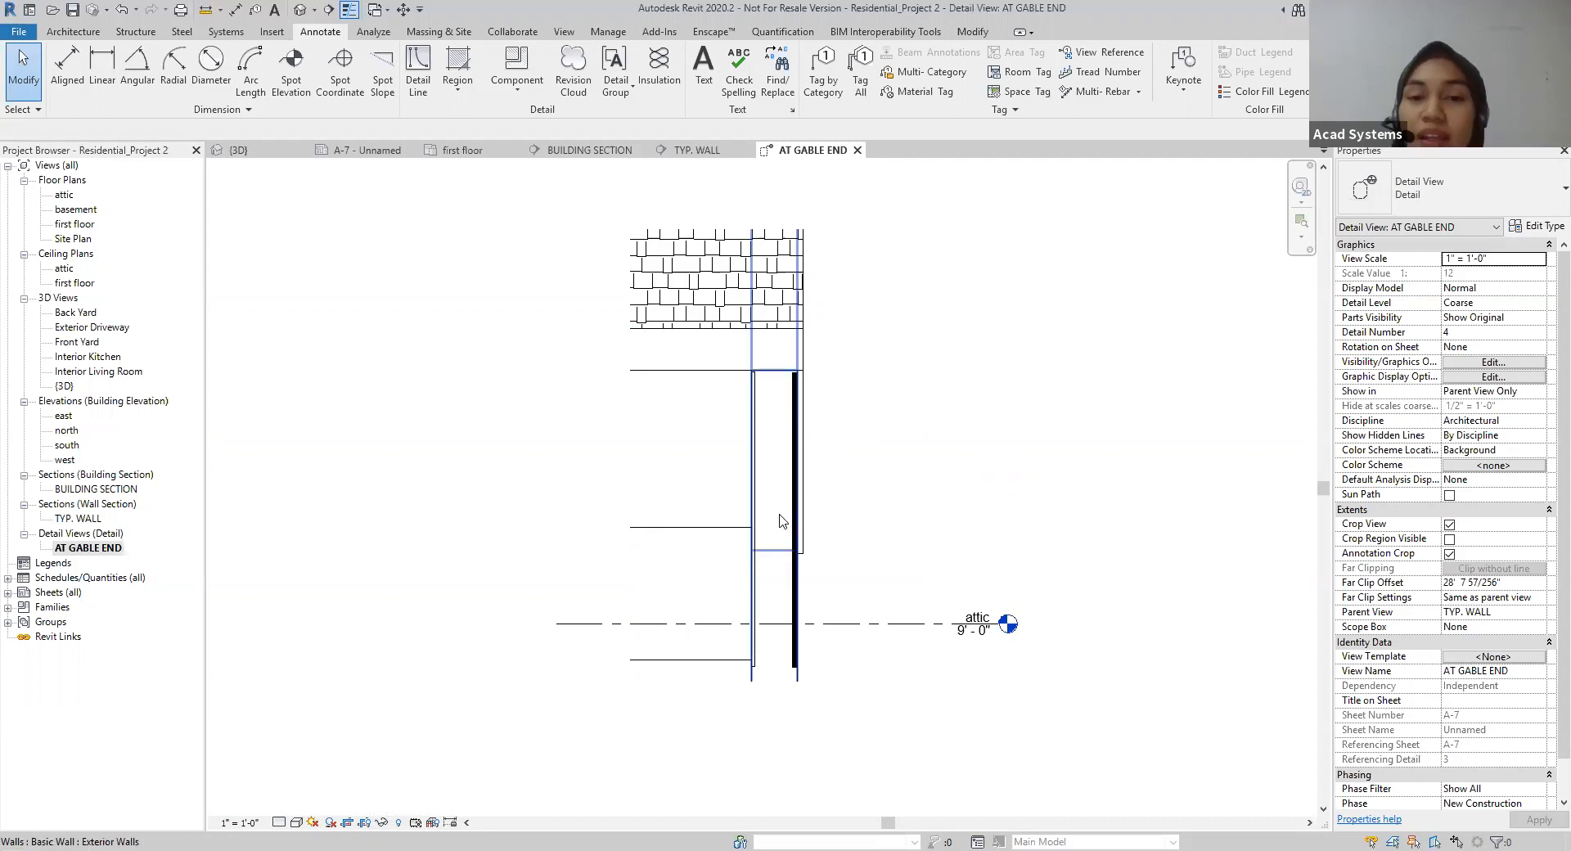
left_click(770, 616)
left_click(1015, 524)
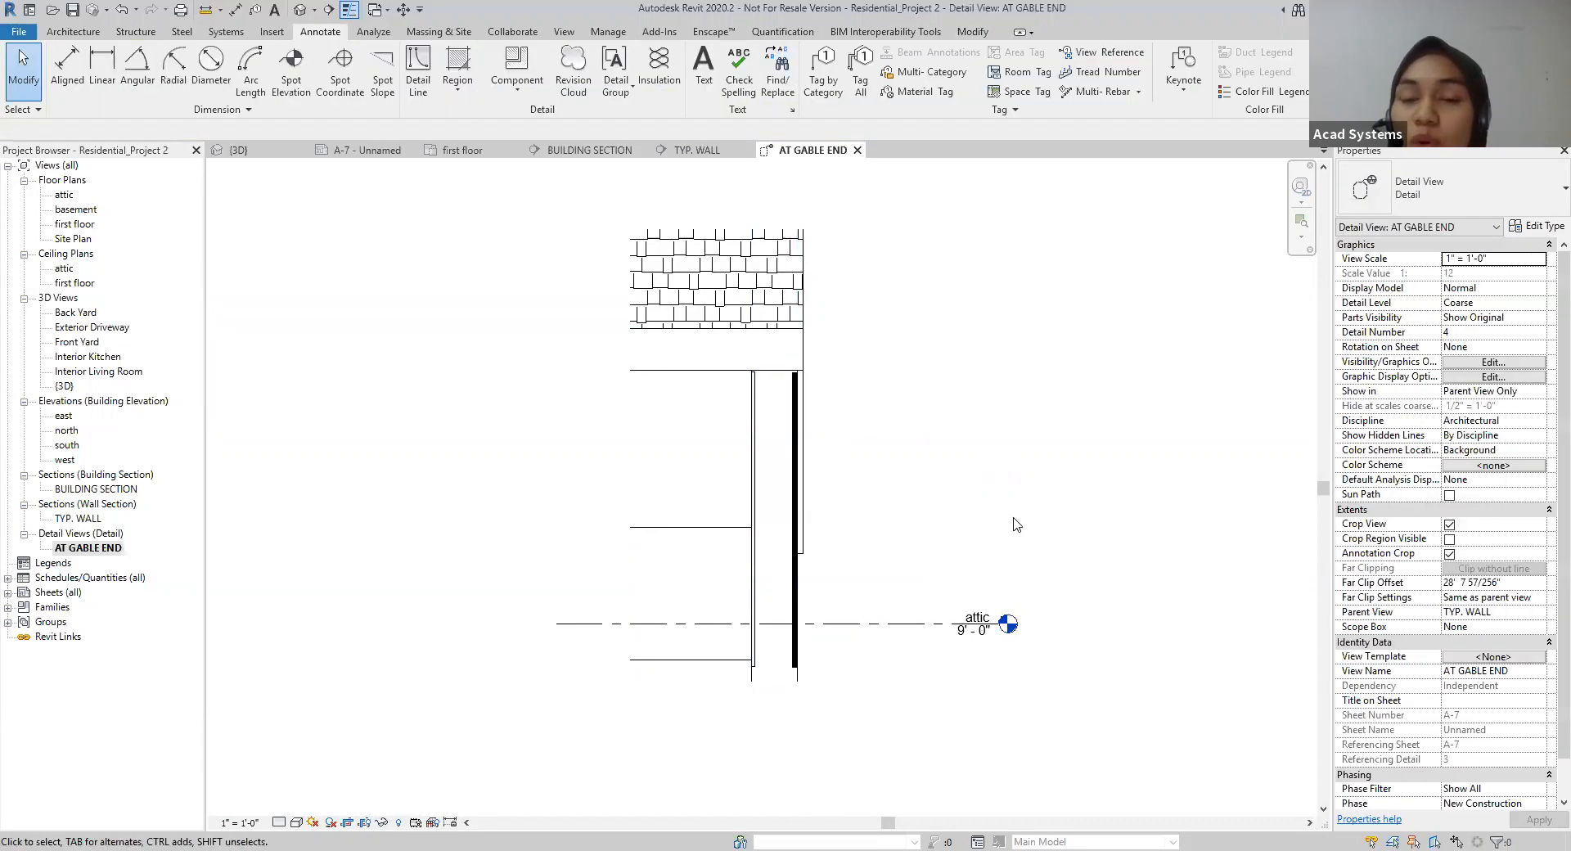
Step: Place a Wood Siding Lap Dynamic 5 1/4" x 11/16" detail component at the upper outer corner of the plywood sheathing
left_click(516, 96)
left_click(518, 115)
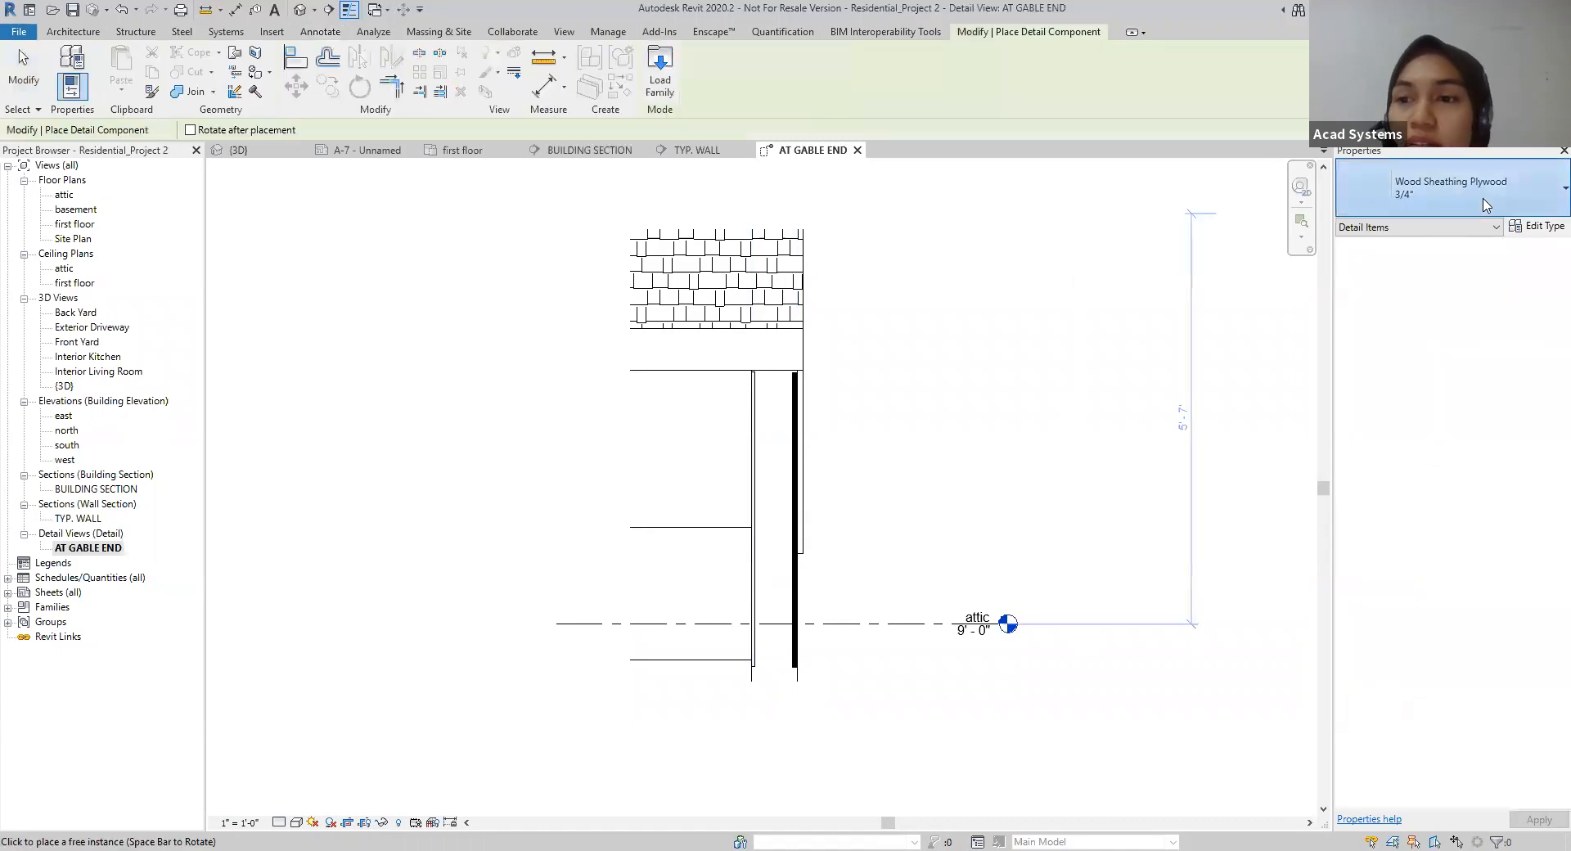
scroll(1395, 449, "up", 2)
scroll(1395, 451, "down", 4)
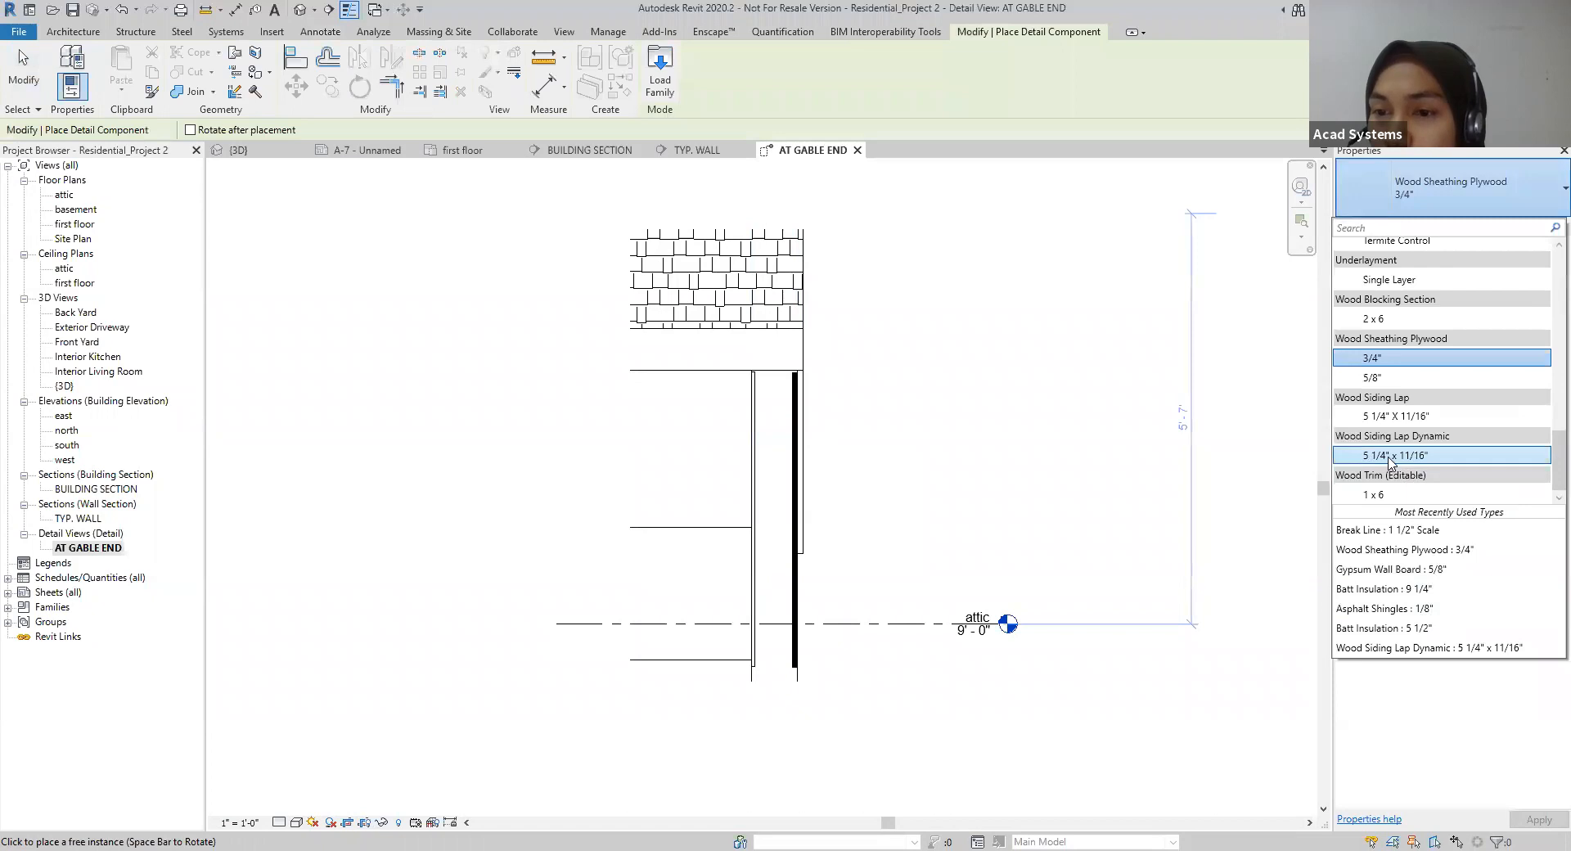
left_click(1388, 456)
scroll(778, 536, "up", 2)
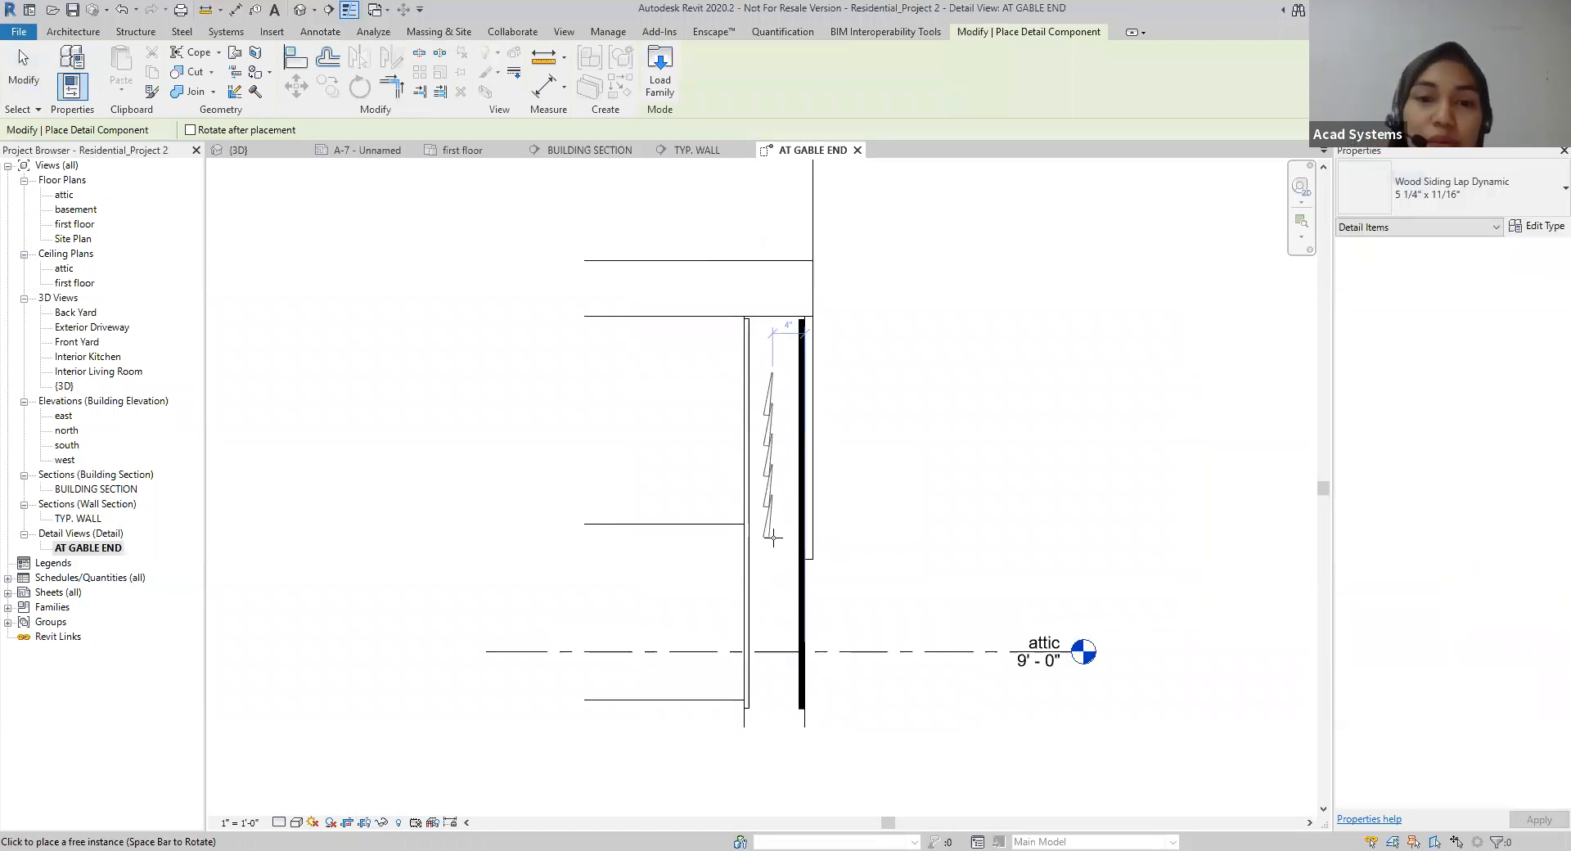
left_click(806, 321)
scroll(848, 503, "down", 2)
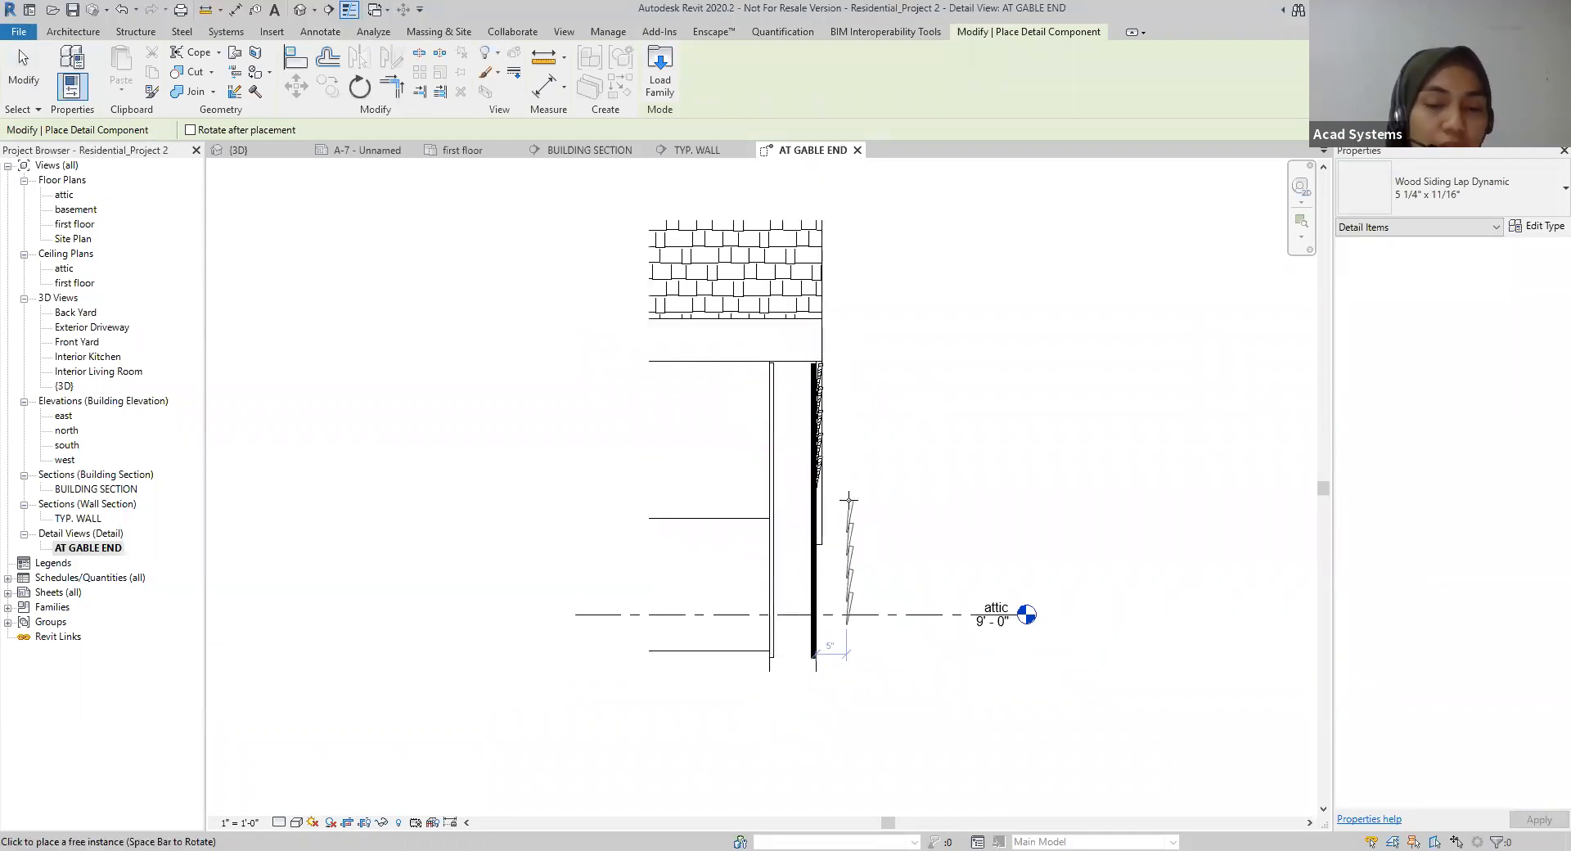
key("Escape")
key("Escape")
Step: Stretch the wood lap siding down past the plywood's lower end to a system height of about 4' 7"
scroll(848, 506, "up", 2)
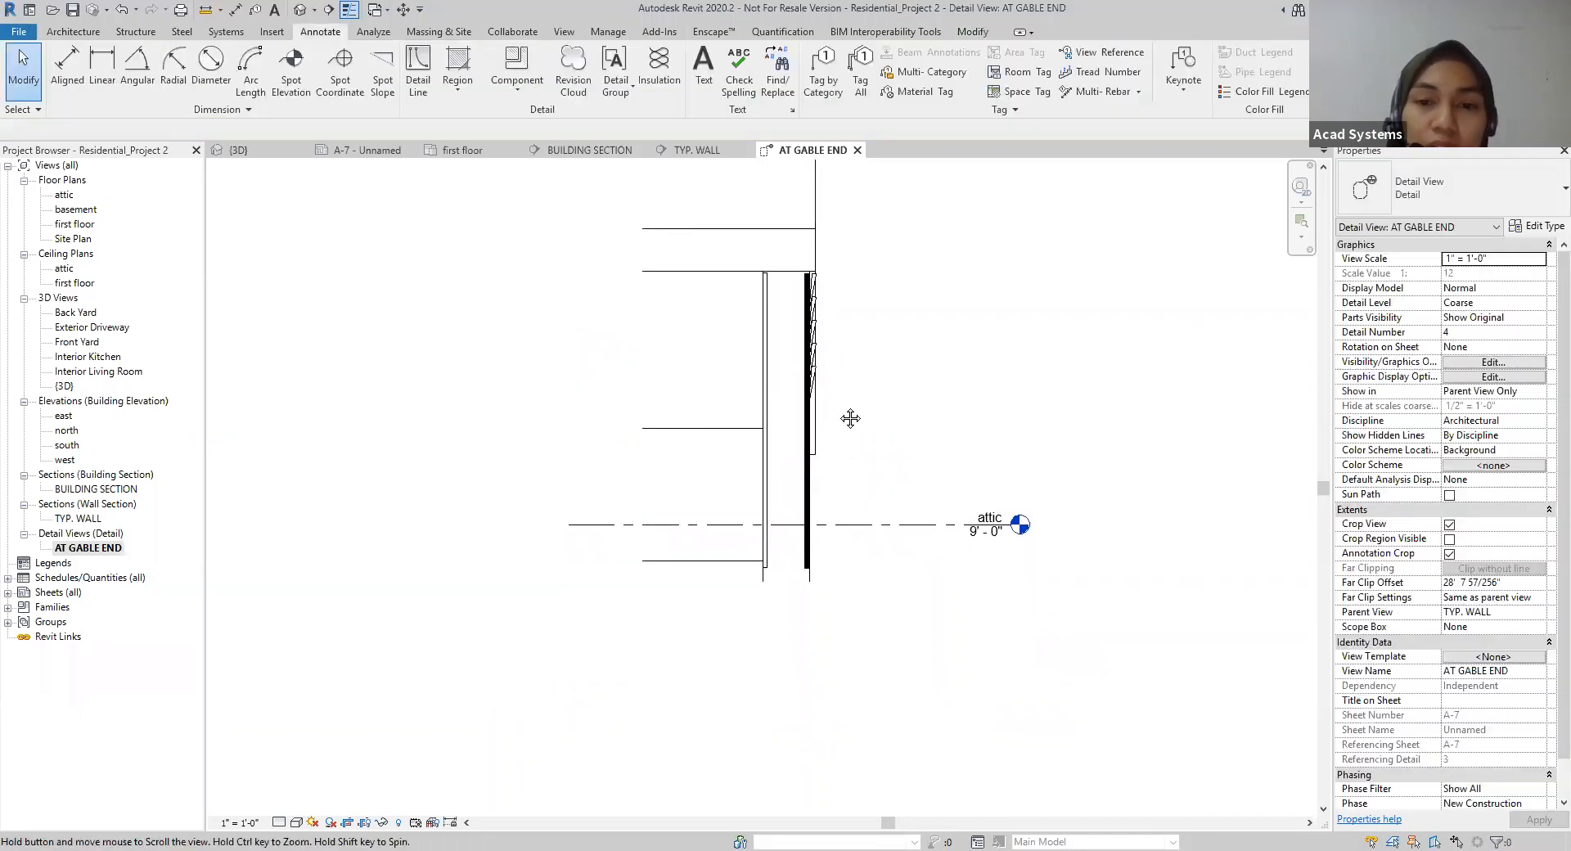
left_click(805, 356)
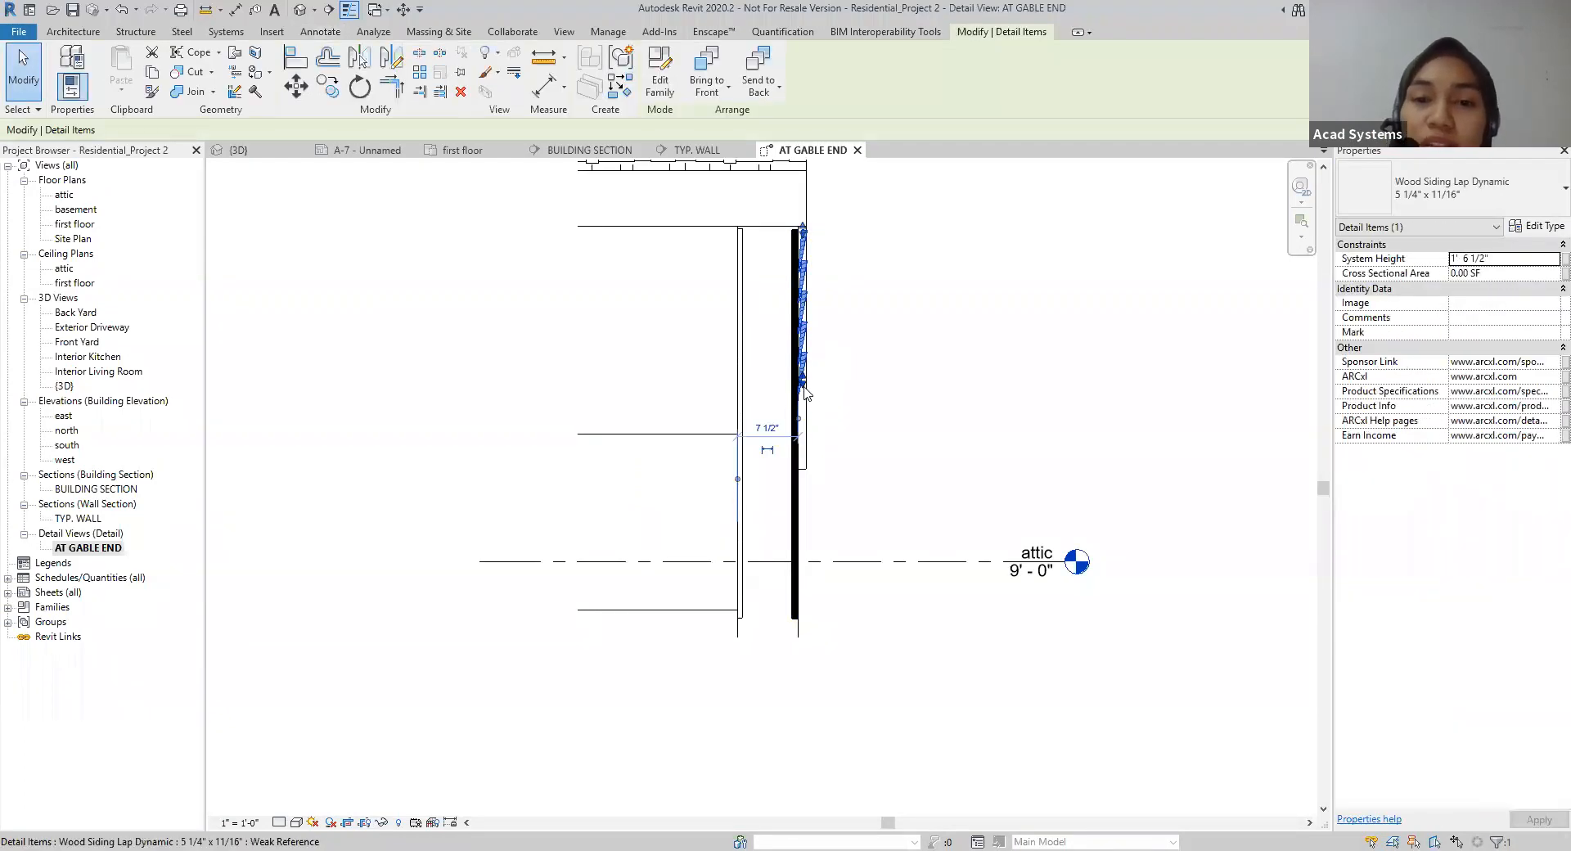
left_click_drag(806, 393, 802, 485)
left_click_drag(807, 679, 805, 677)
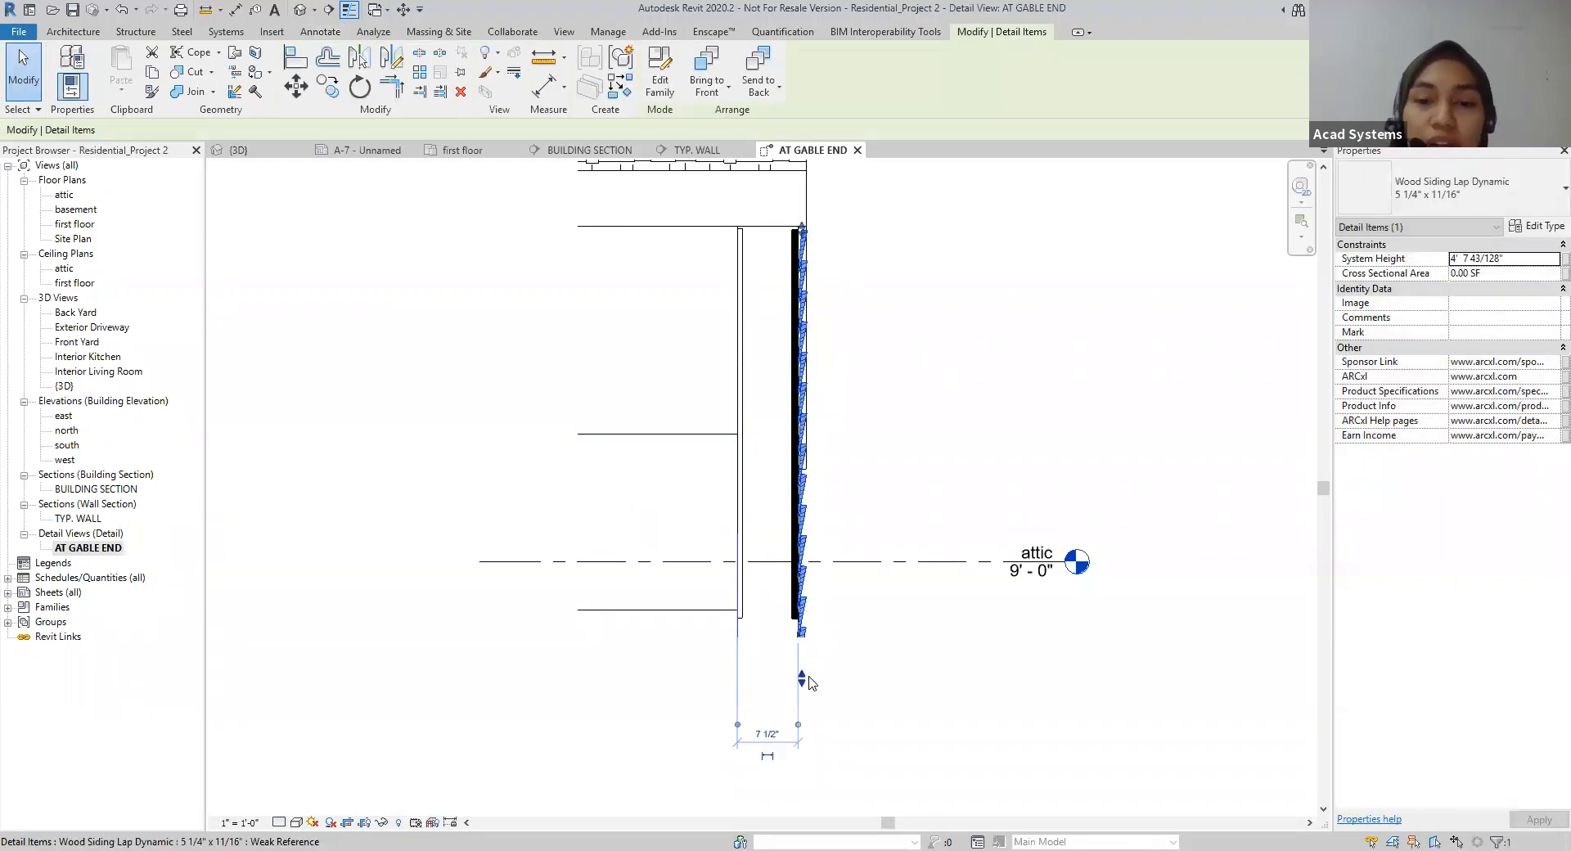
left_click(856, 648)
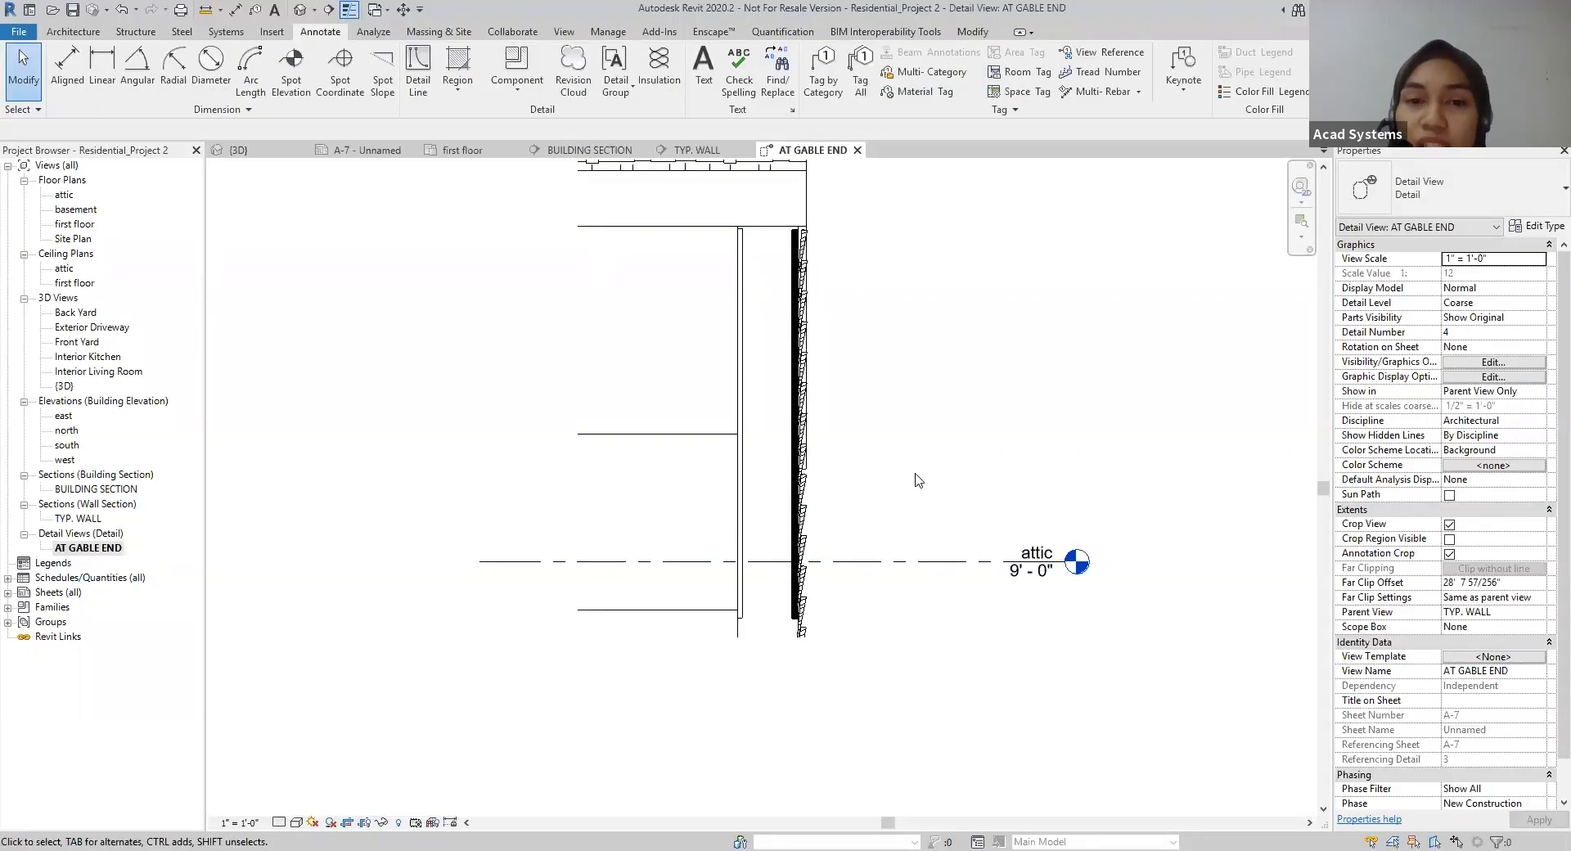
Step: Place a Break Line 1 1/2" Scale detail component horizontally across the wall above the attic level, masking the wall below it
scroll(918, 480, "down", 2)
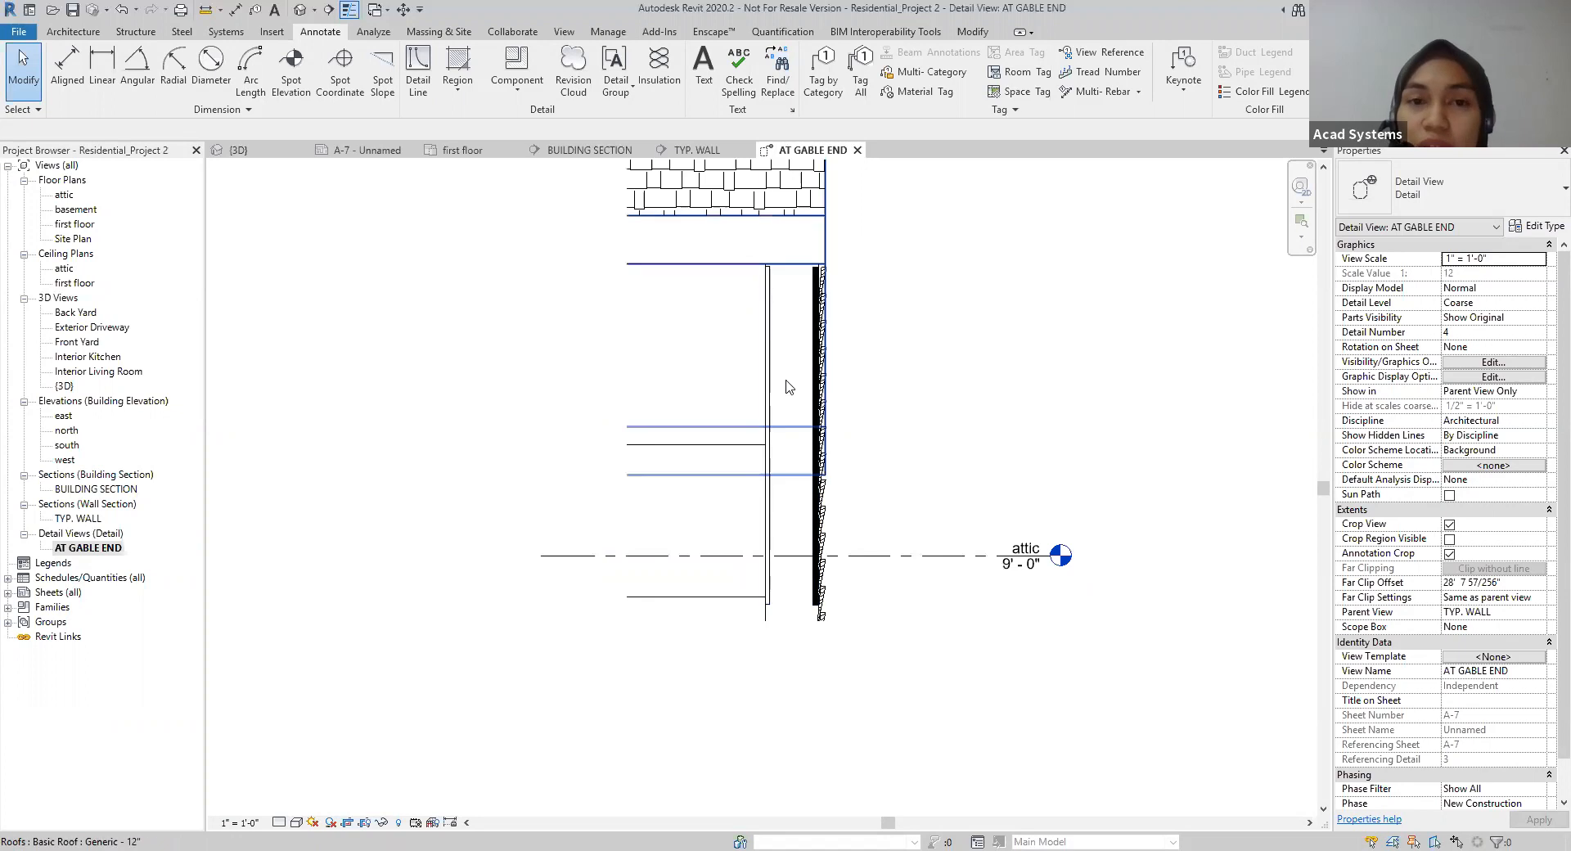
left_click(517, 84)
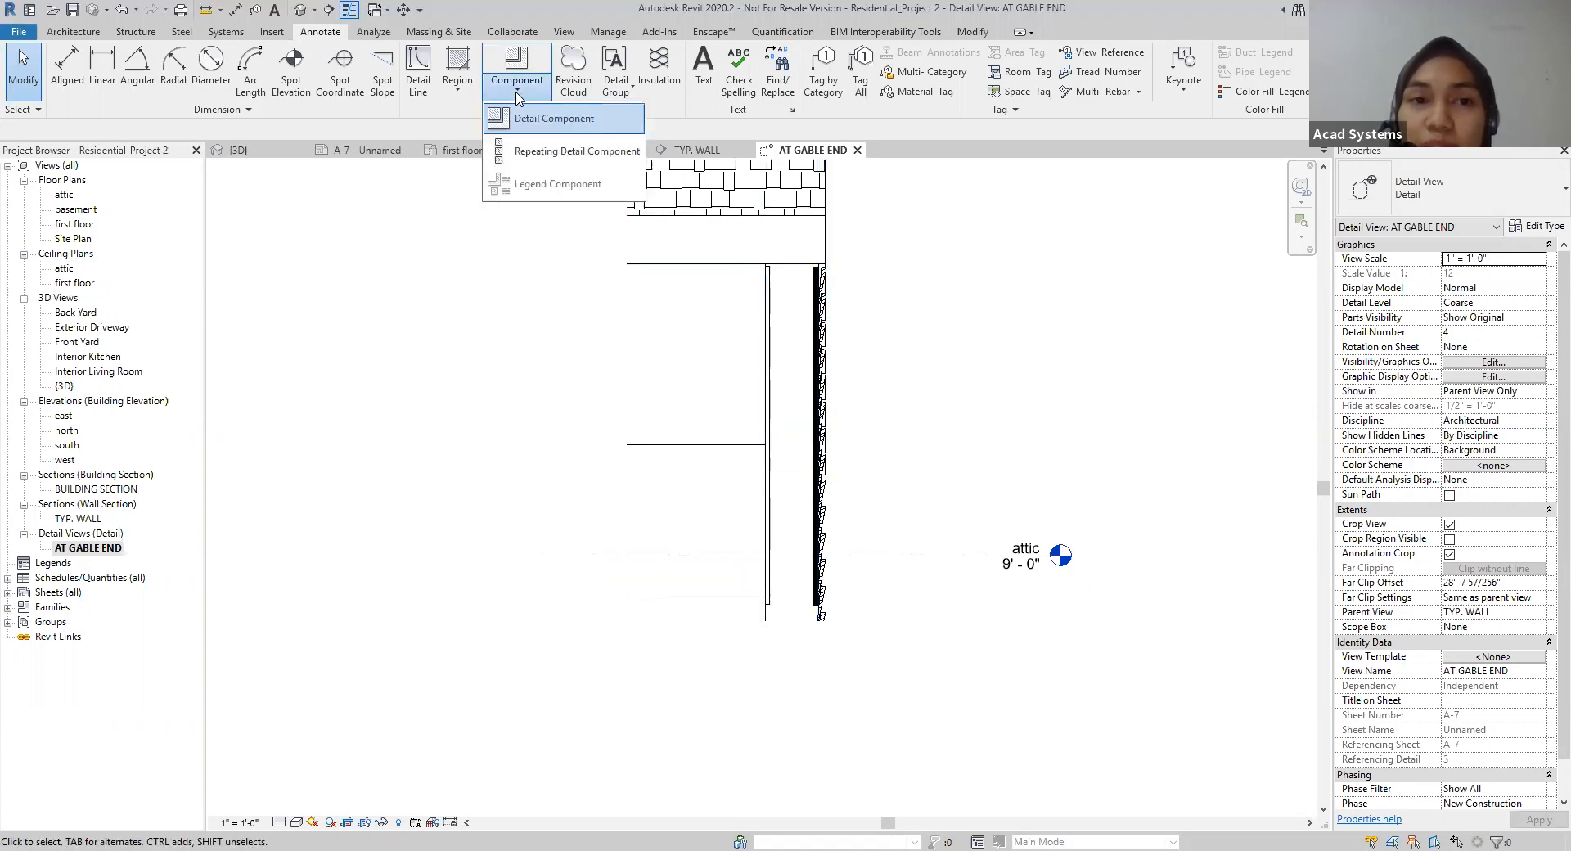
left_click(554, 119)
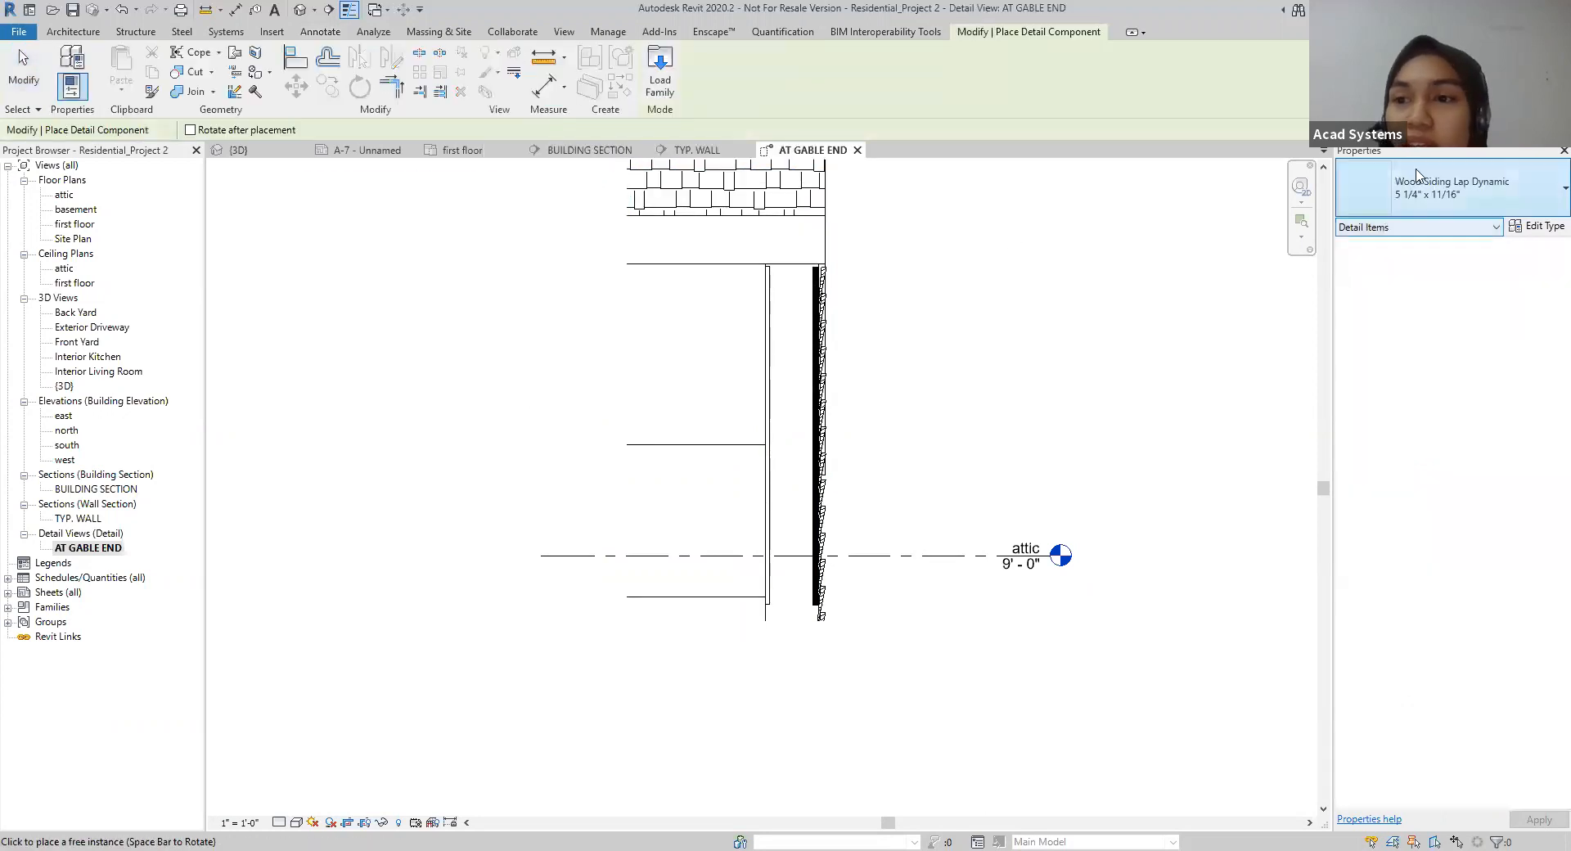
left_click(1452, 187)
scroll(1437, 463, "up", 15)
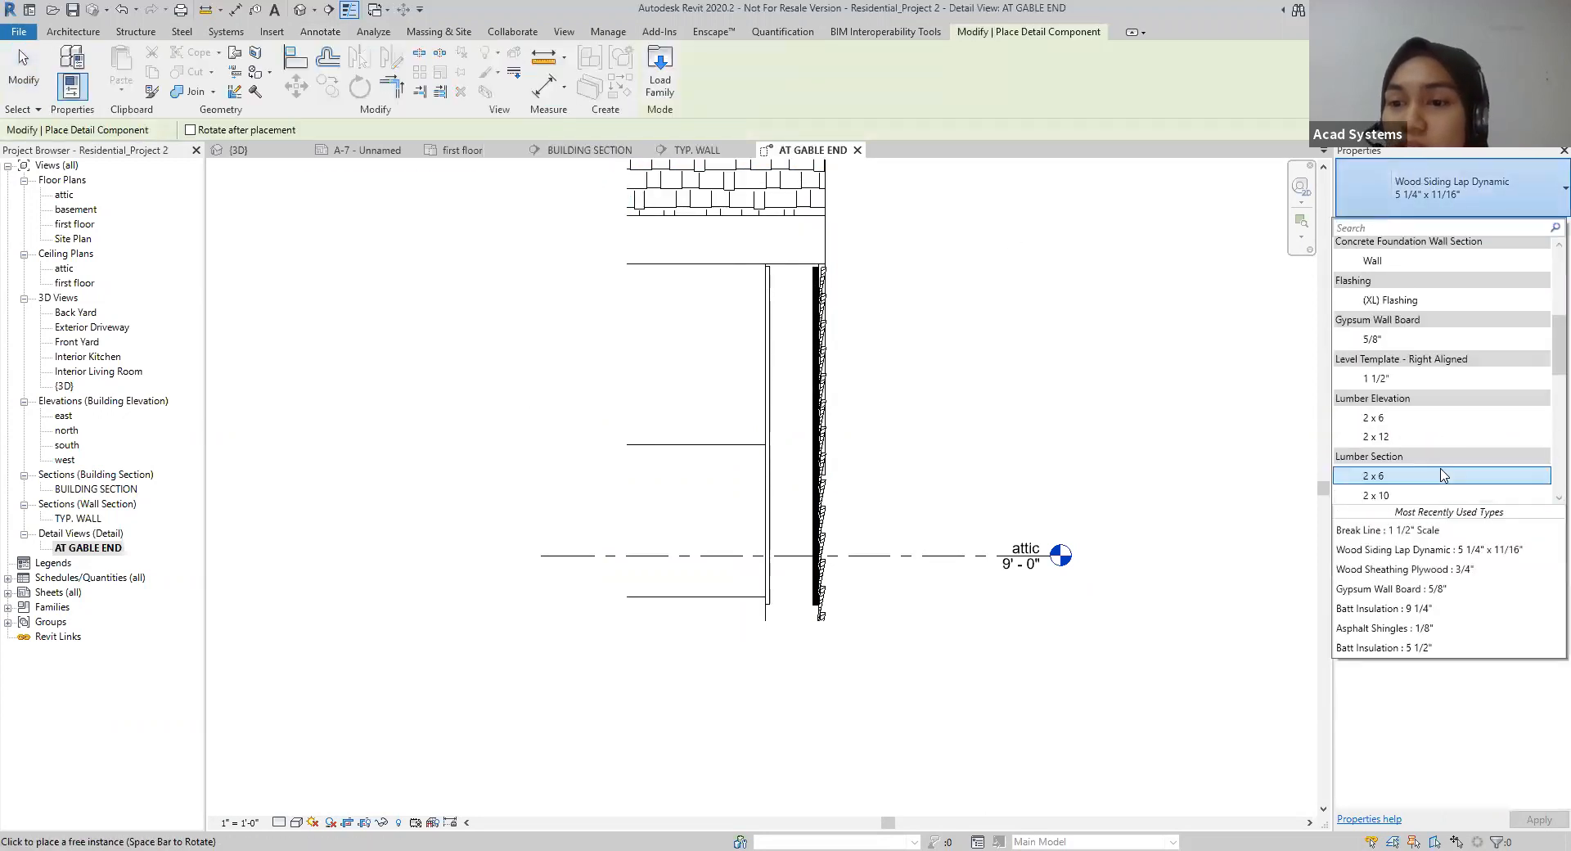
scroll(1395, 352, "down", 3)
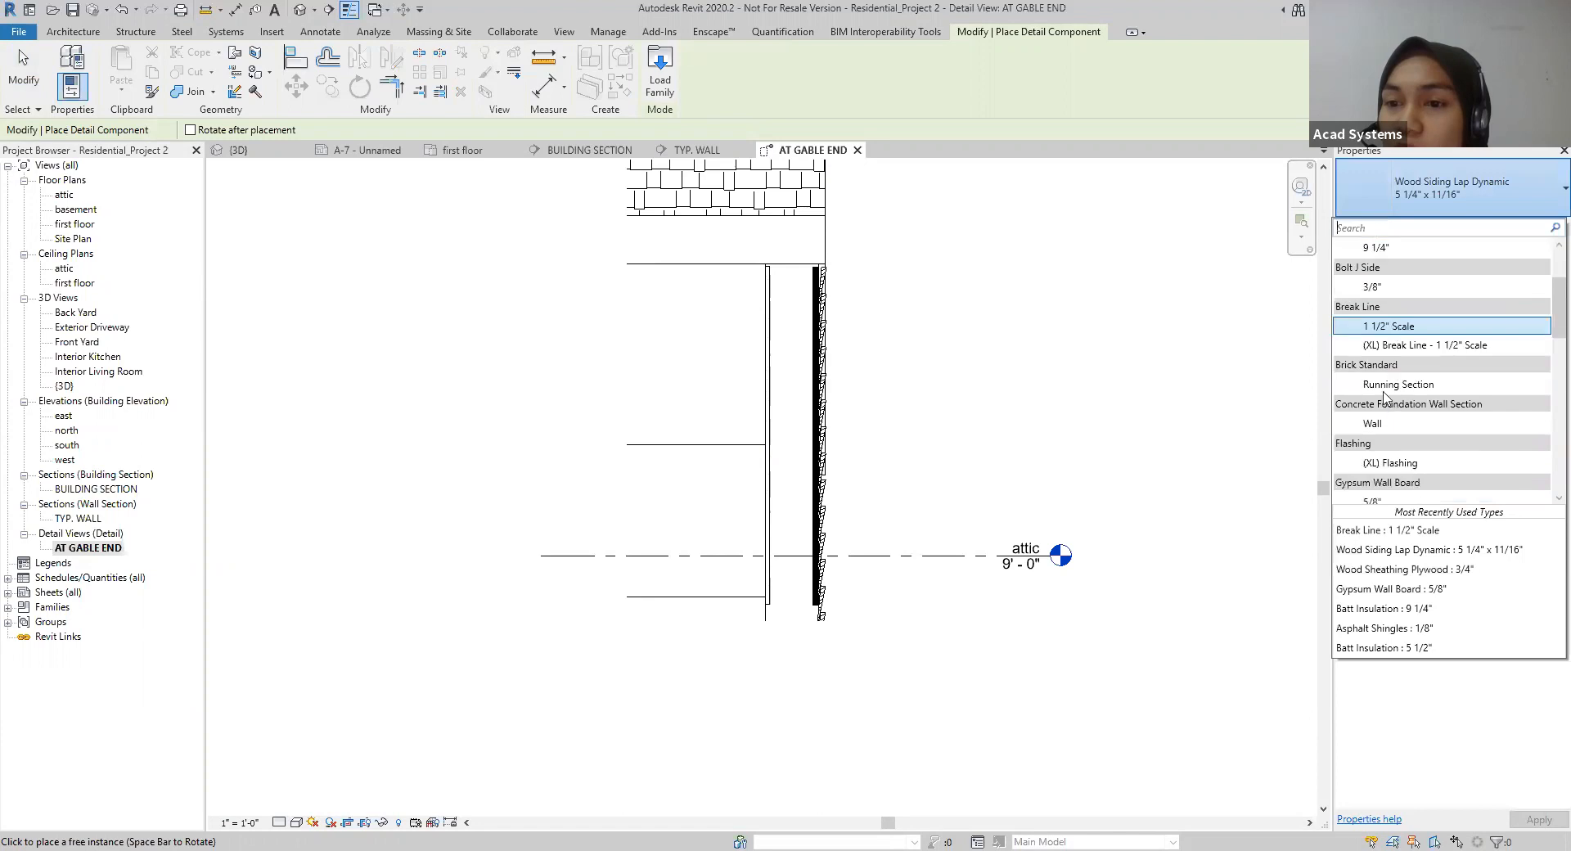
left_click(1379, 327)
key("space")
key("space")
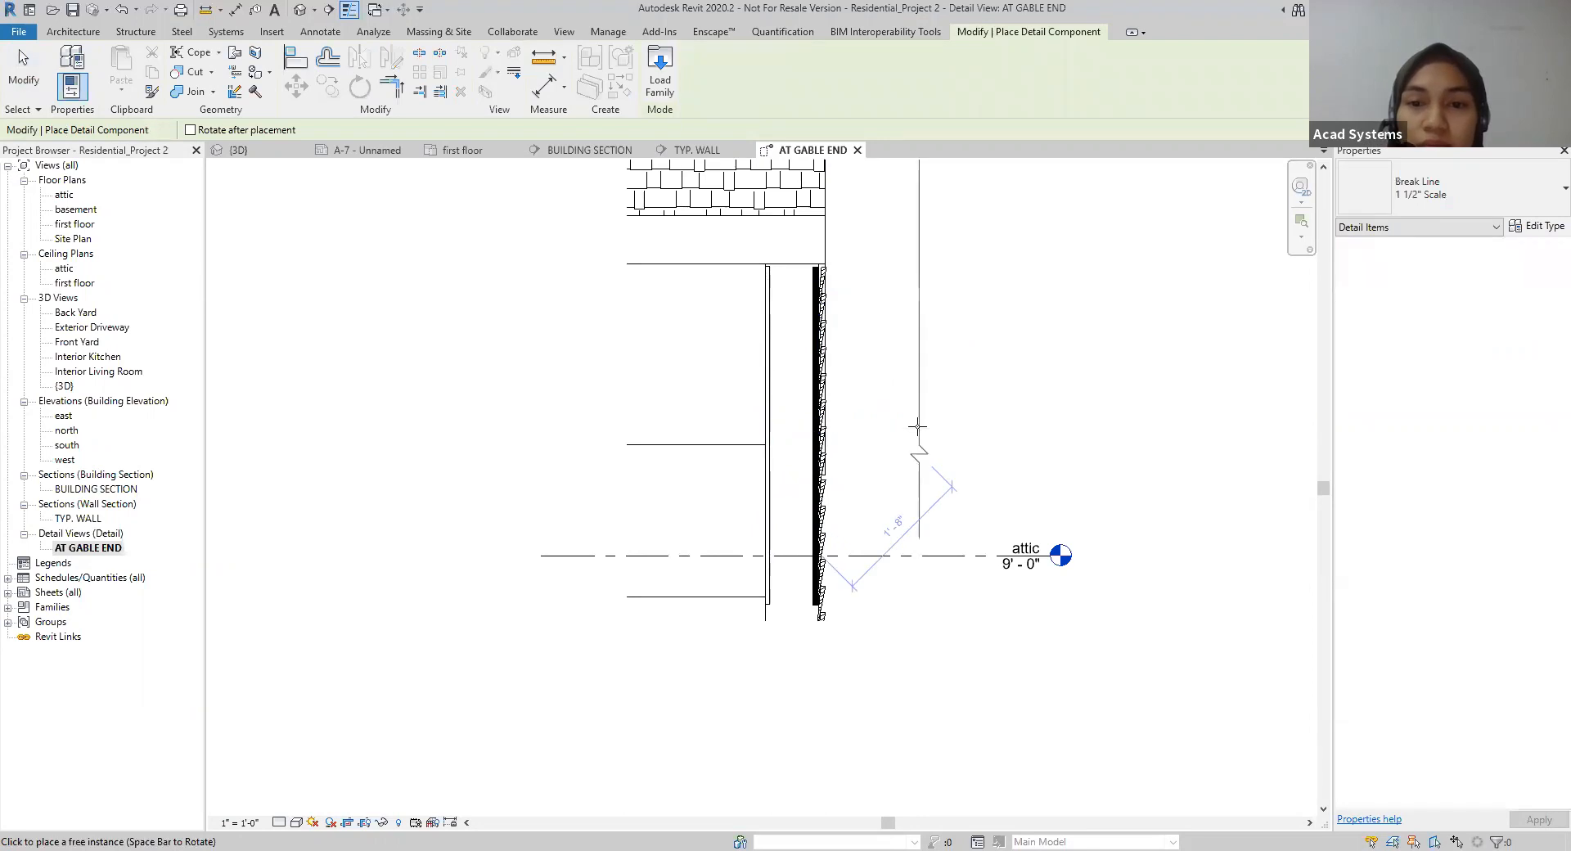
key("space")
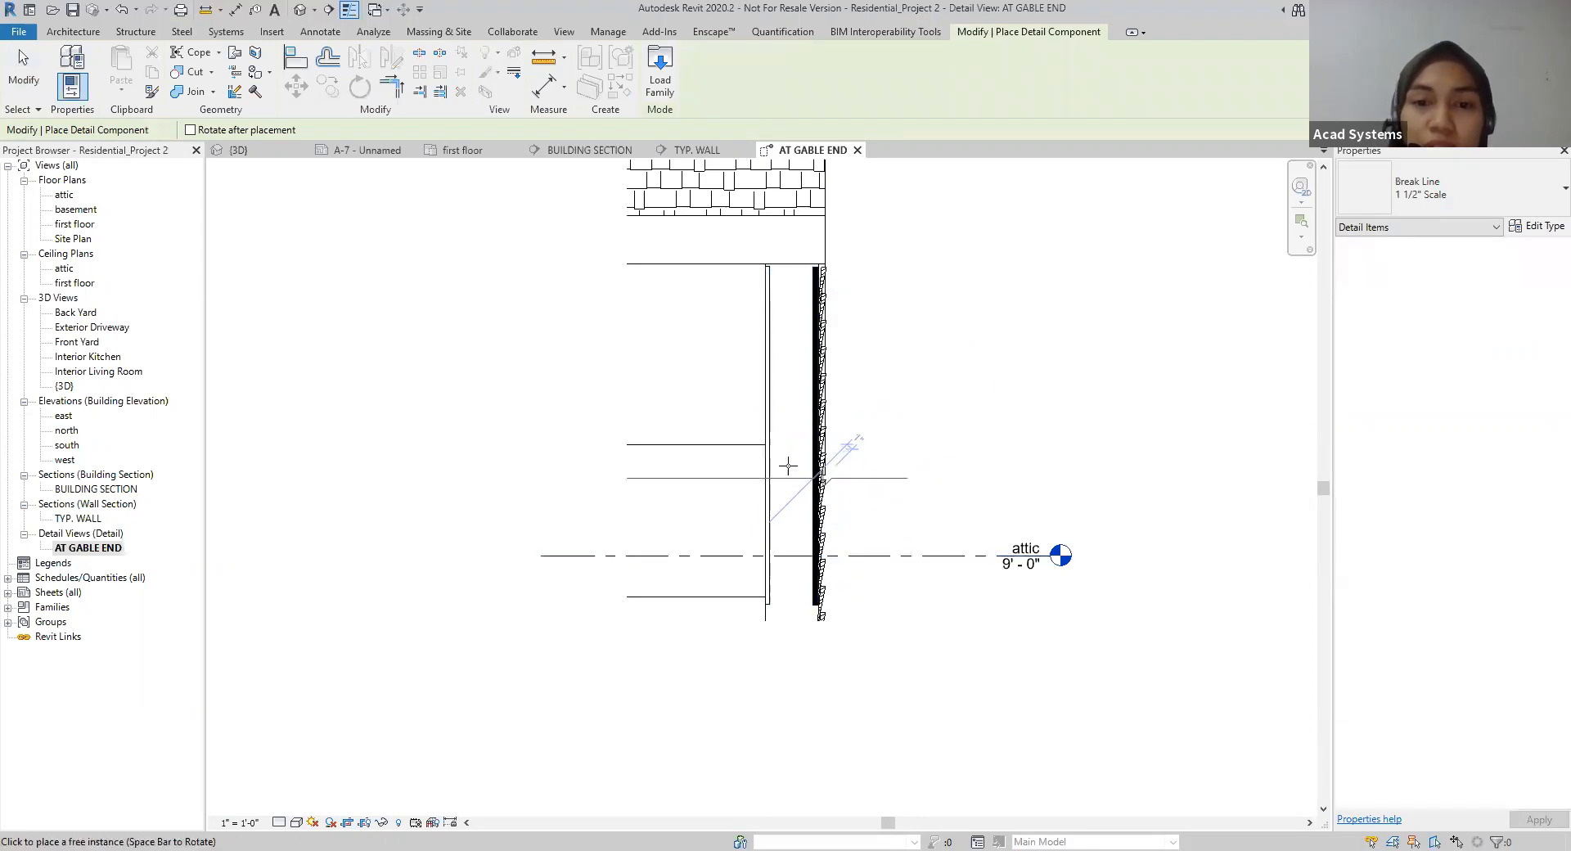
left_click(774, 421)
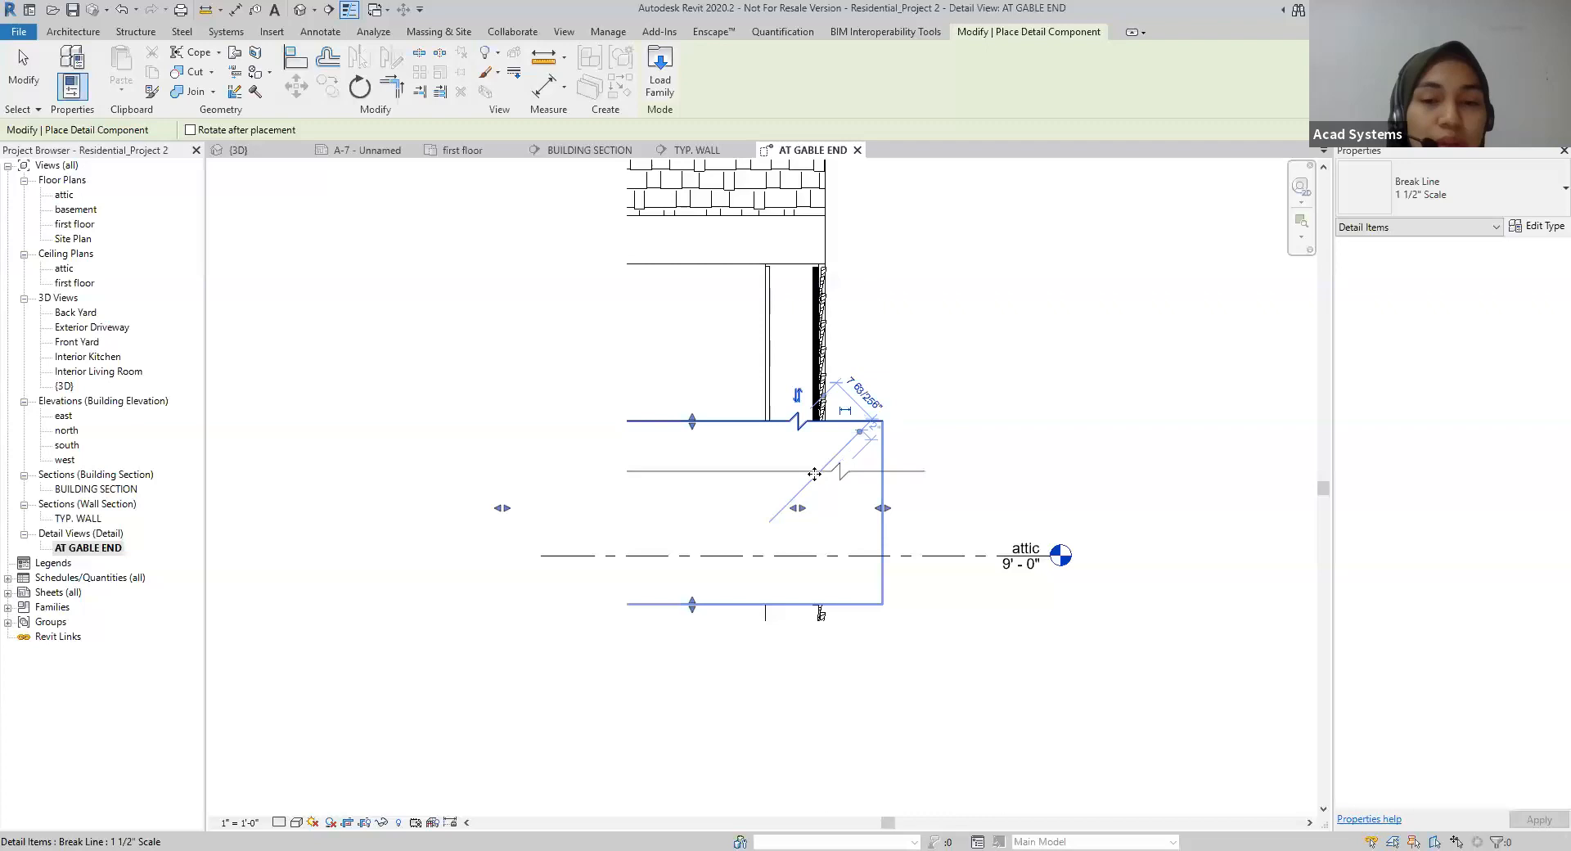
key("Escape")
key("Escape")
Step: Stretch the break line's mask outward and below the siding's lower end, to Masking Length 2' 9 1/8" and Masking B 1' 8 5/8"
left_click(881, 514)
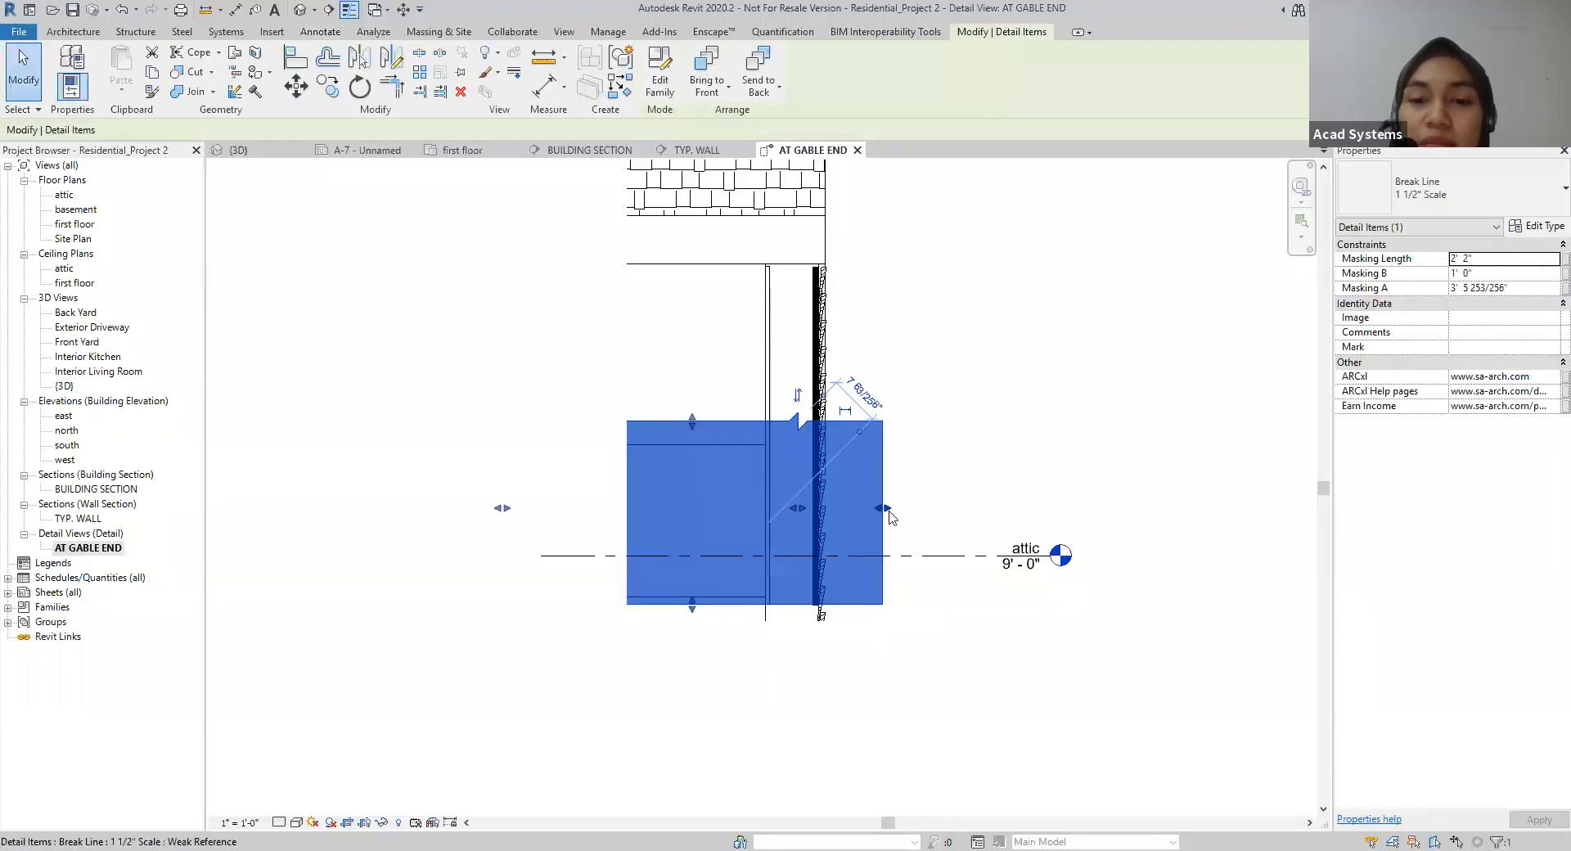
left_click_drag(883, 508, 943, 511)
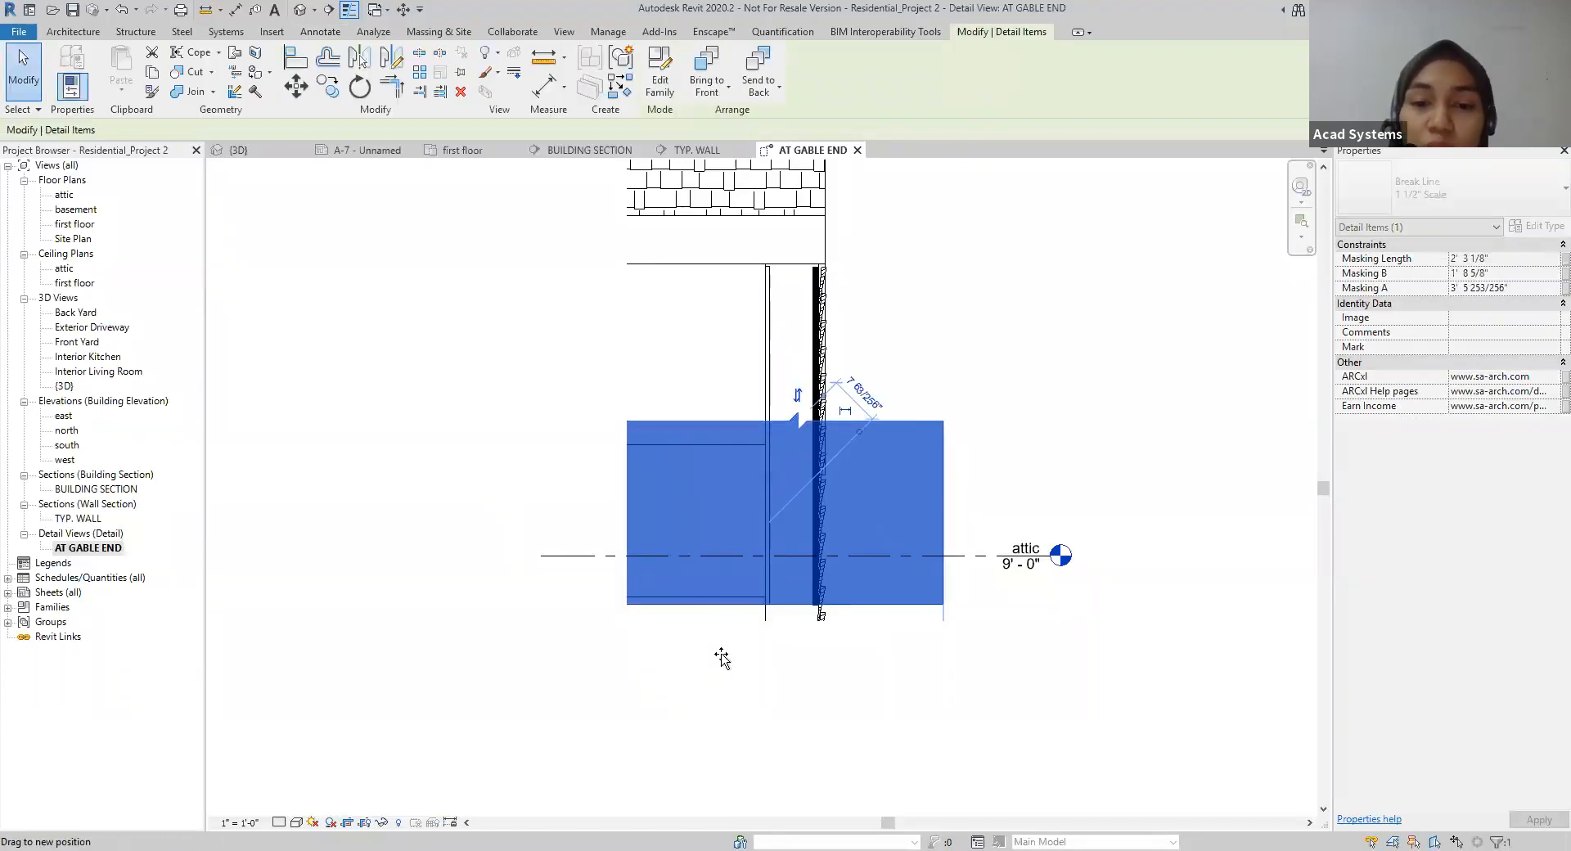
left_click_drag(721, 657, 721, 658)
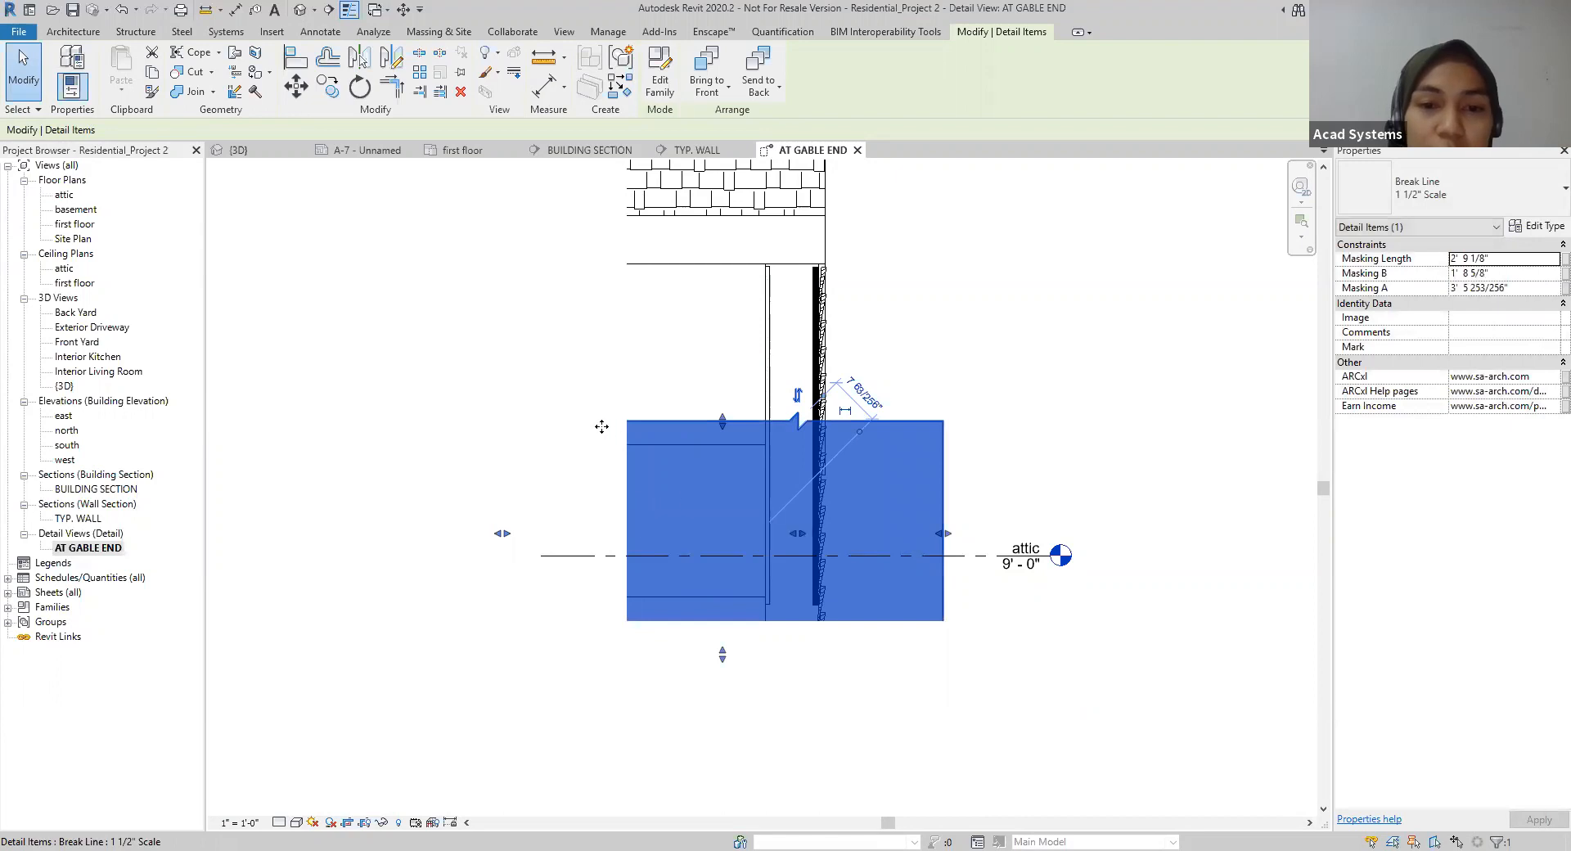
left_click(694, 400)
Step: Create a similar break line, rotated vertical, across the roof's inner end about 1' 2 3/8" inside the wall's inner face
middle_click_drag(977, 440, 996, 546)
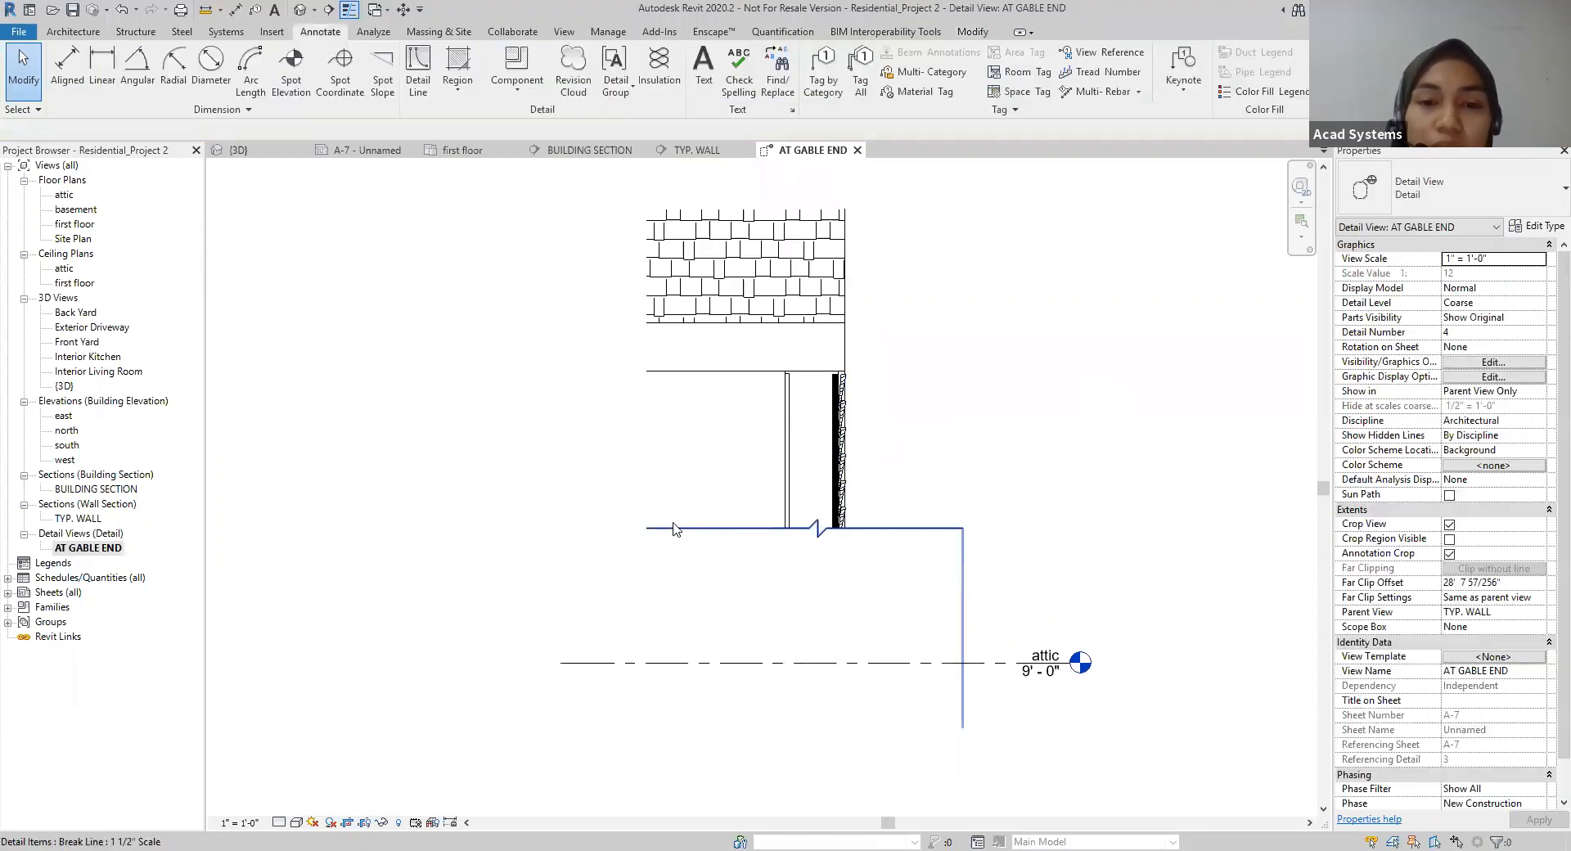
middle_click_drag(698, 480, 733, 547)
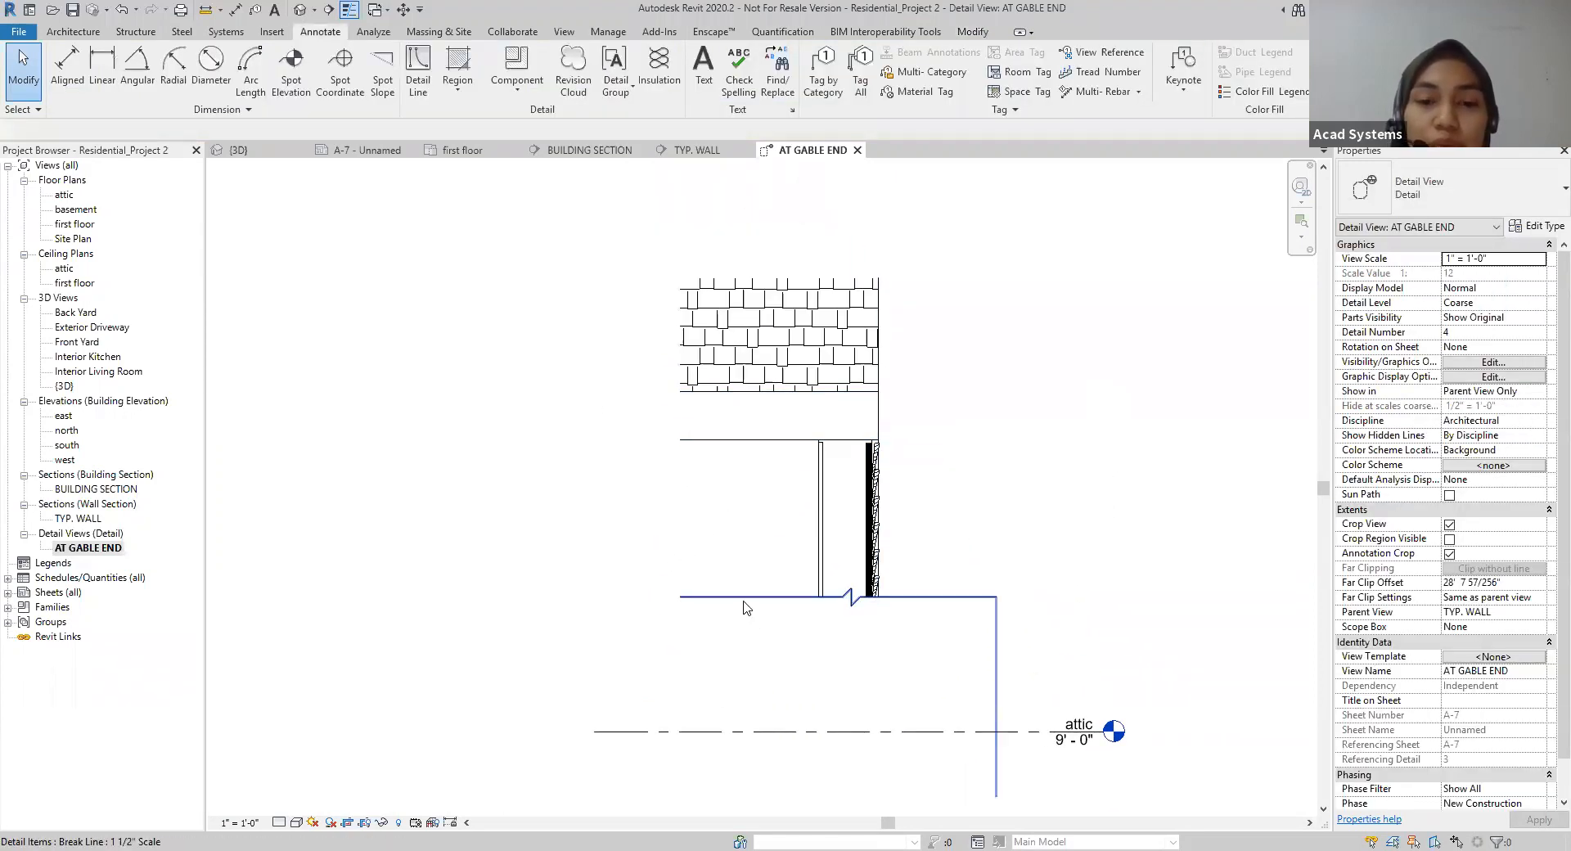
left_click(745, 605)
right_click(746, 603)
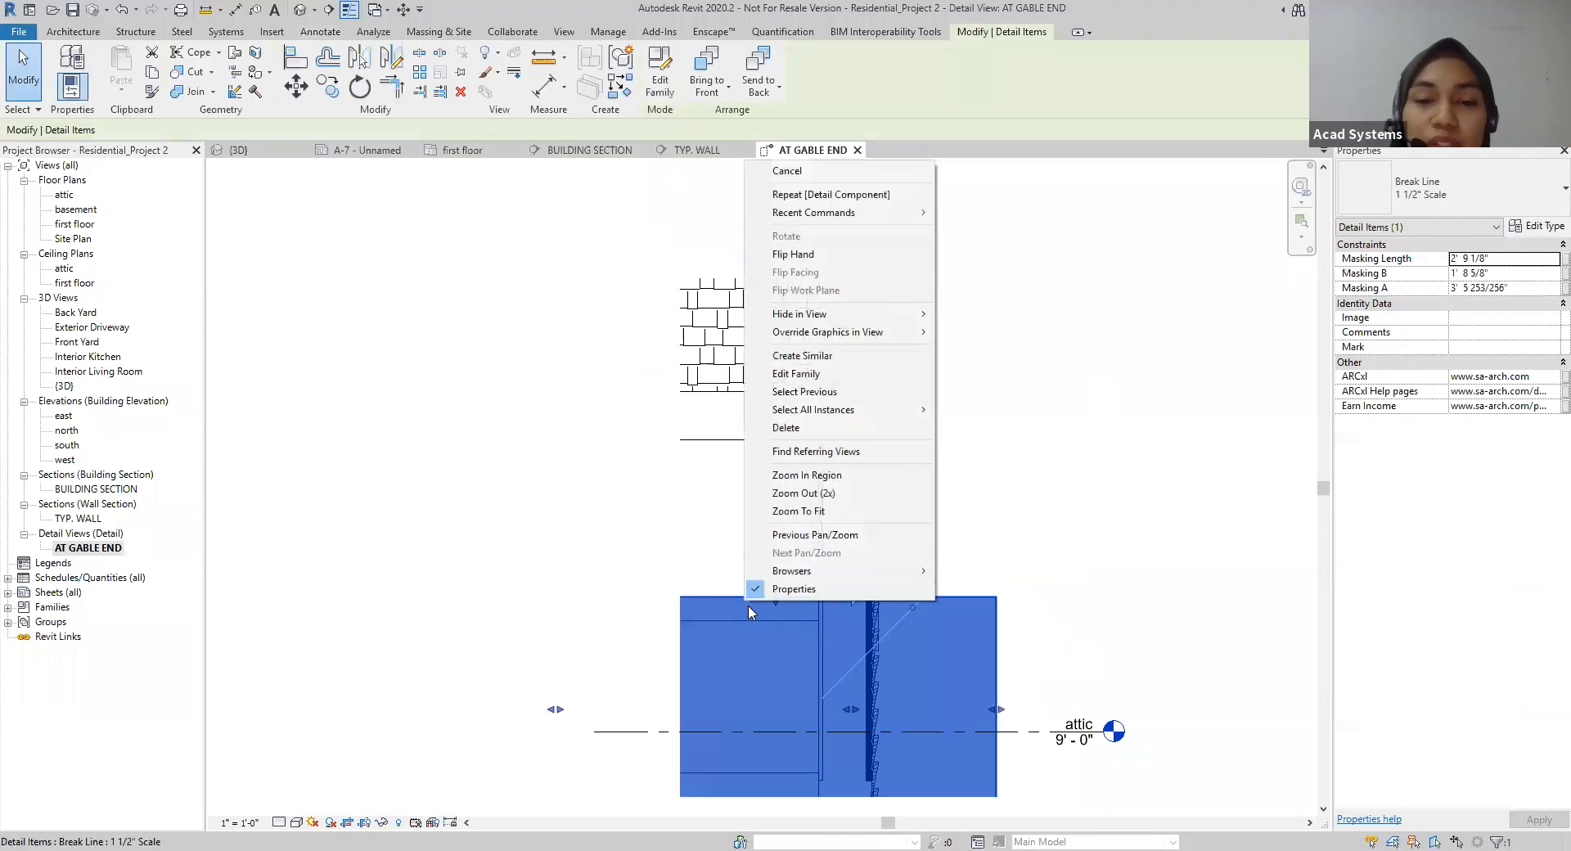
left_click(787, 356)
key("space")
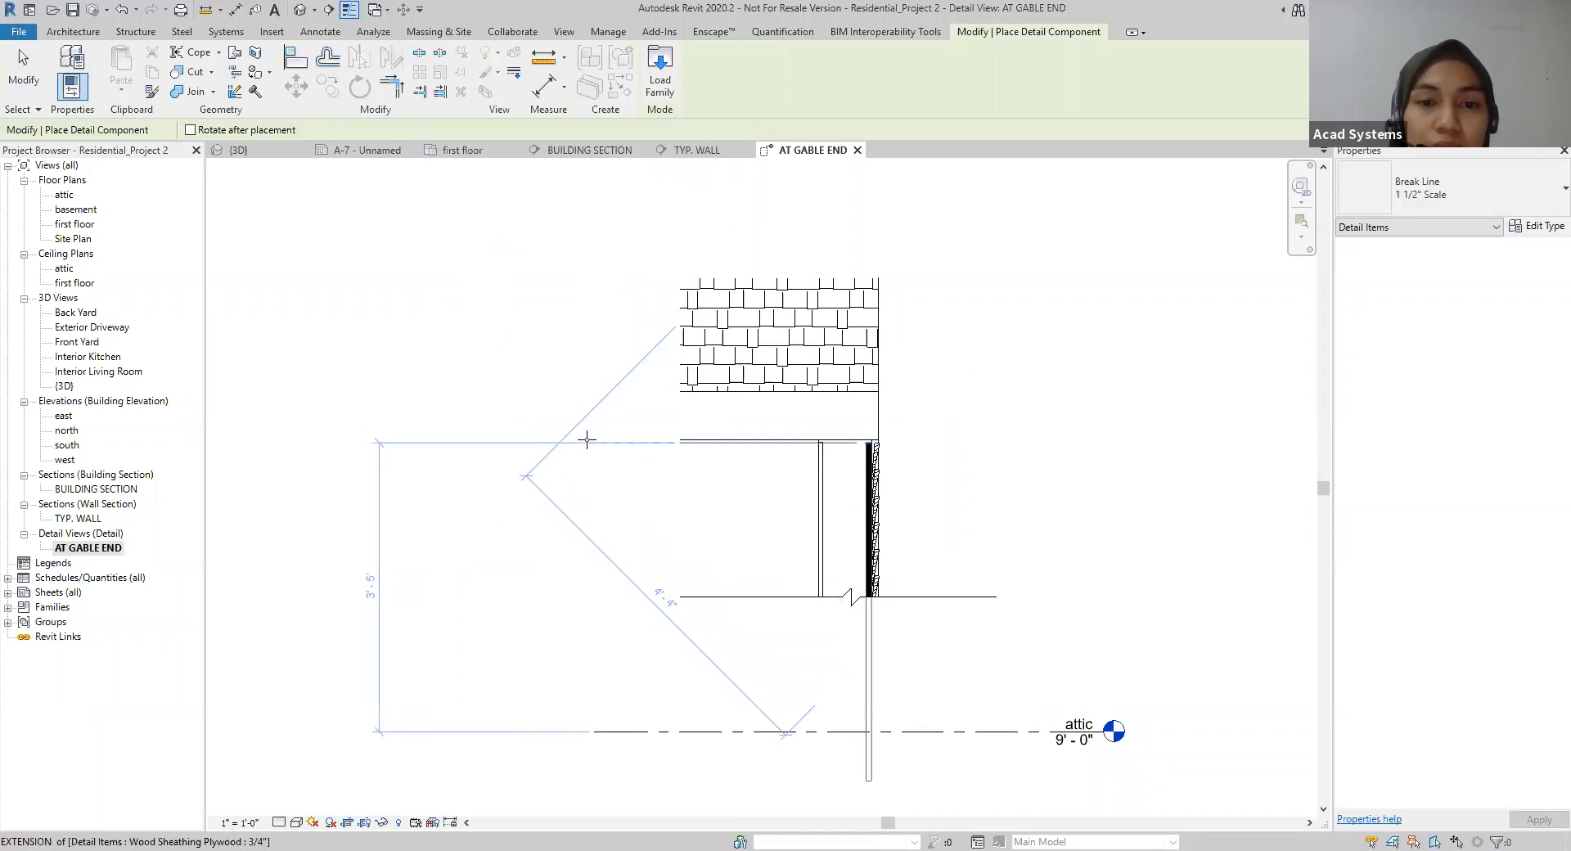
left_click(716, 329)
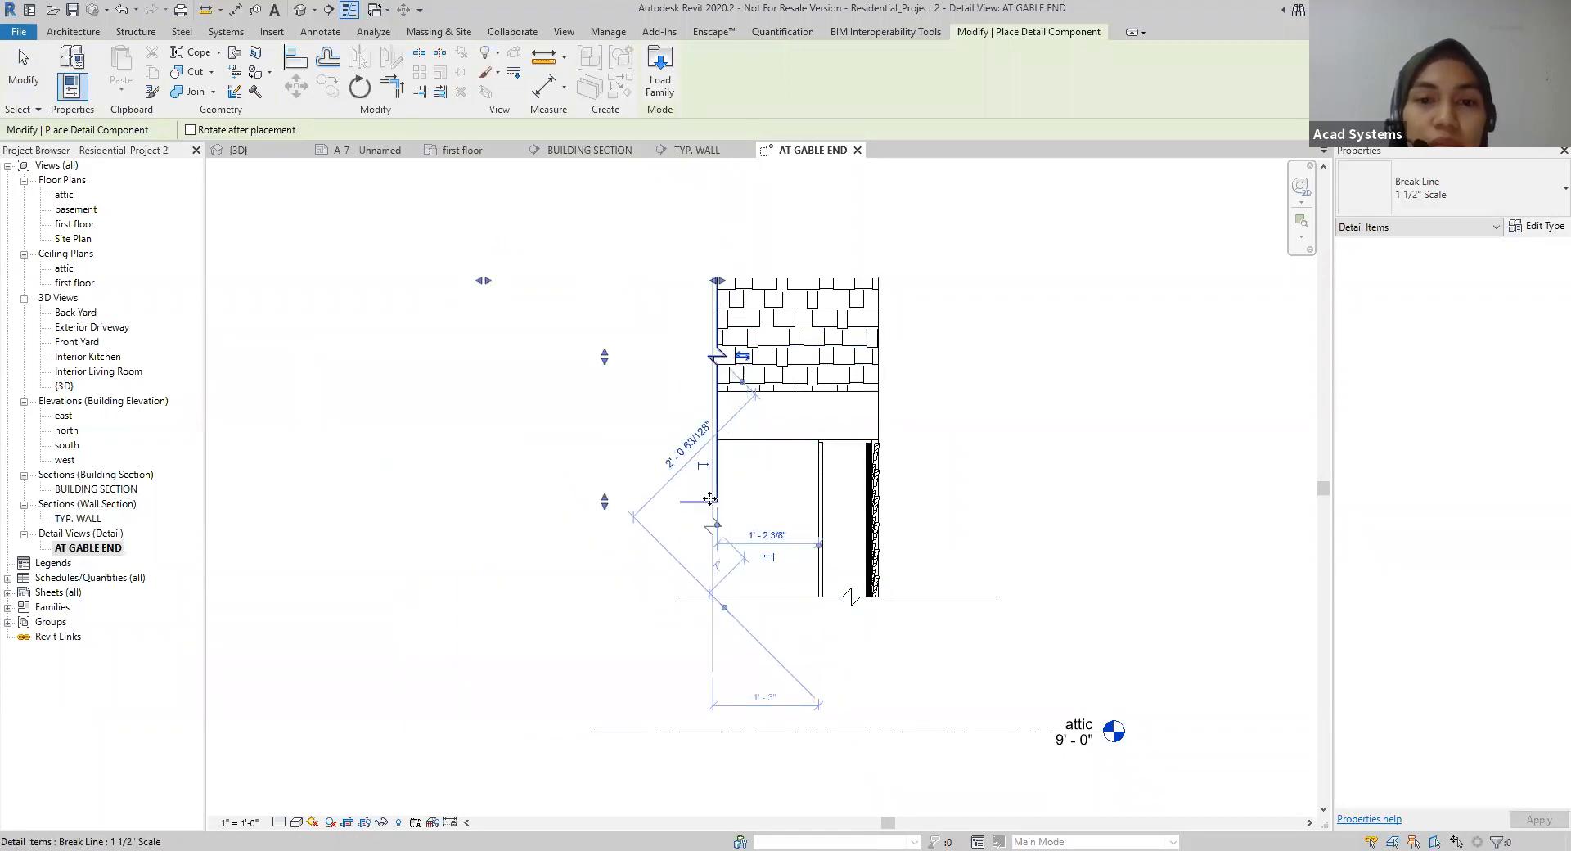
key("Escape")
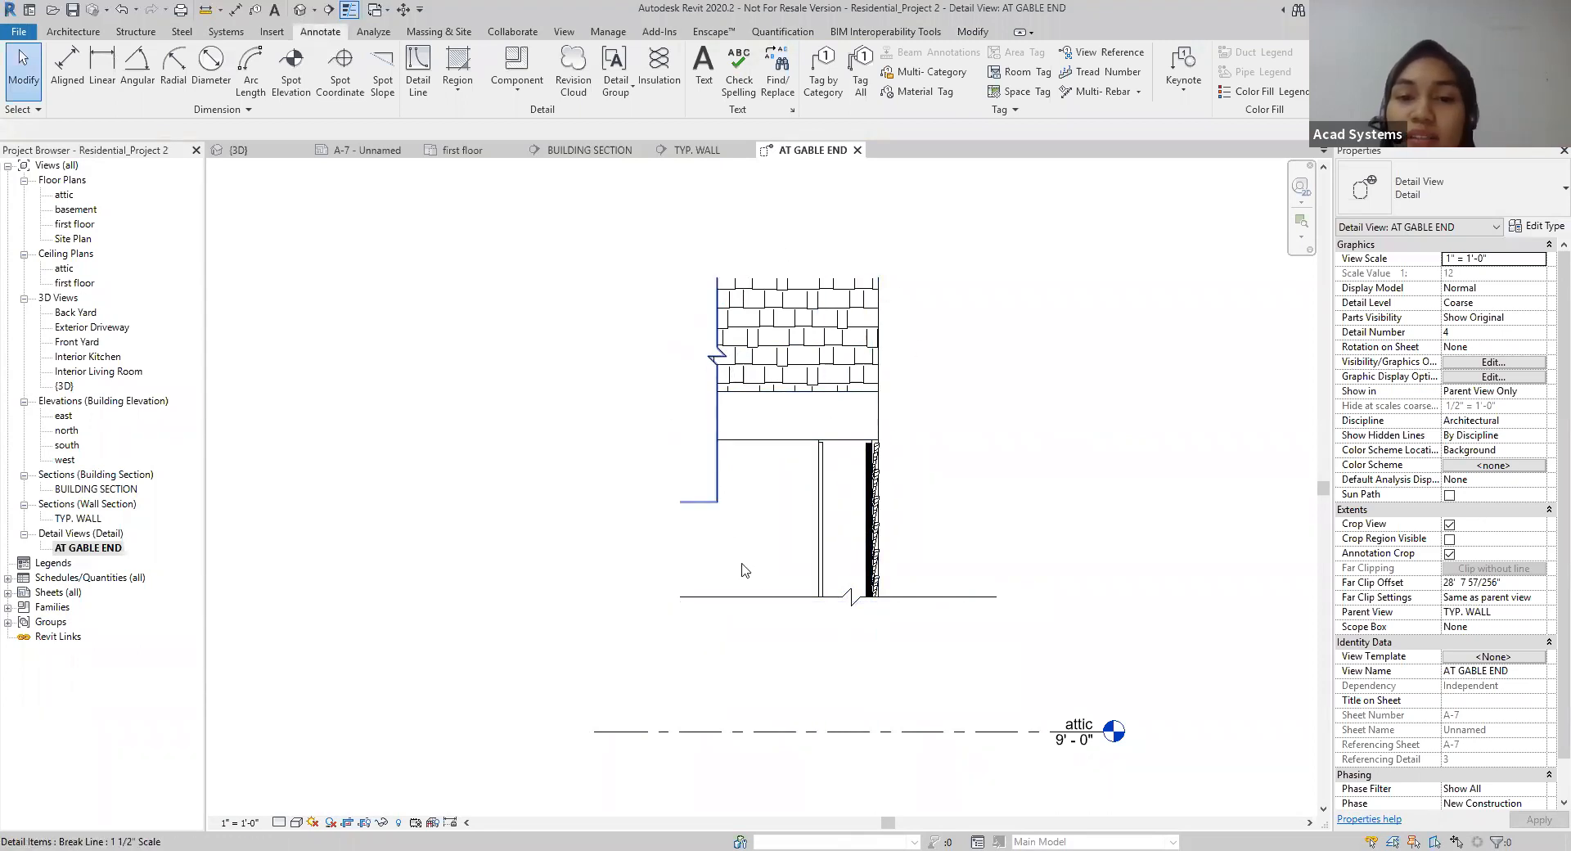
scroll(896, 576, "up", 2)
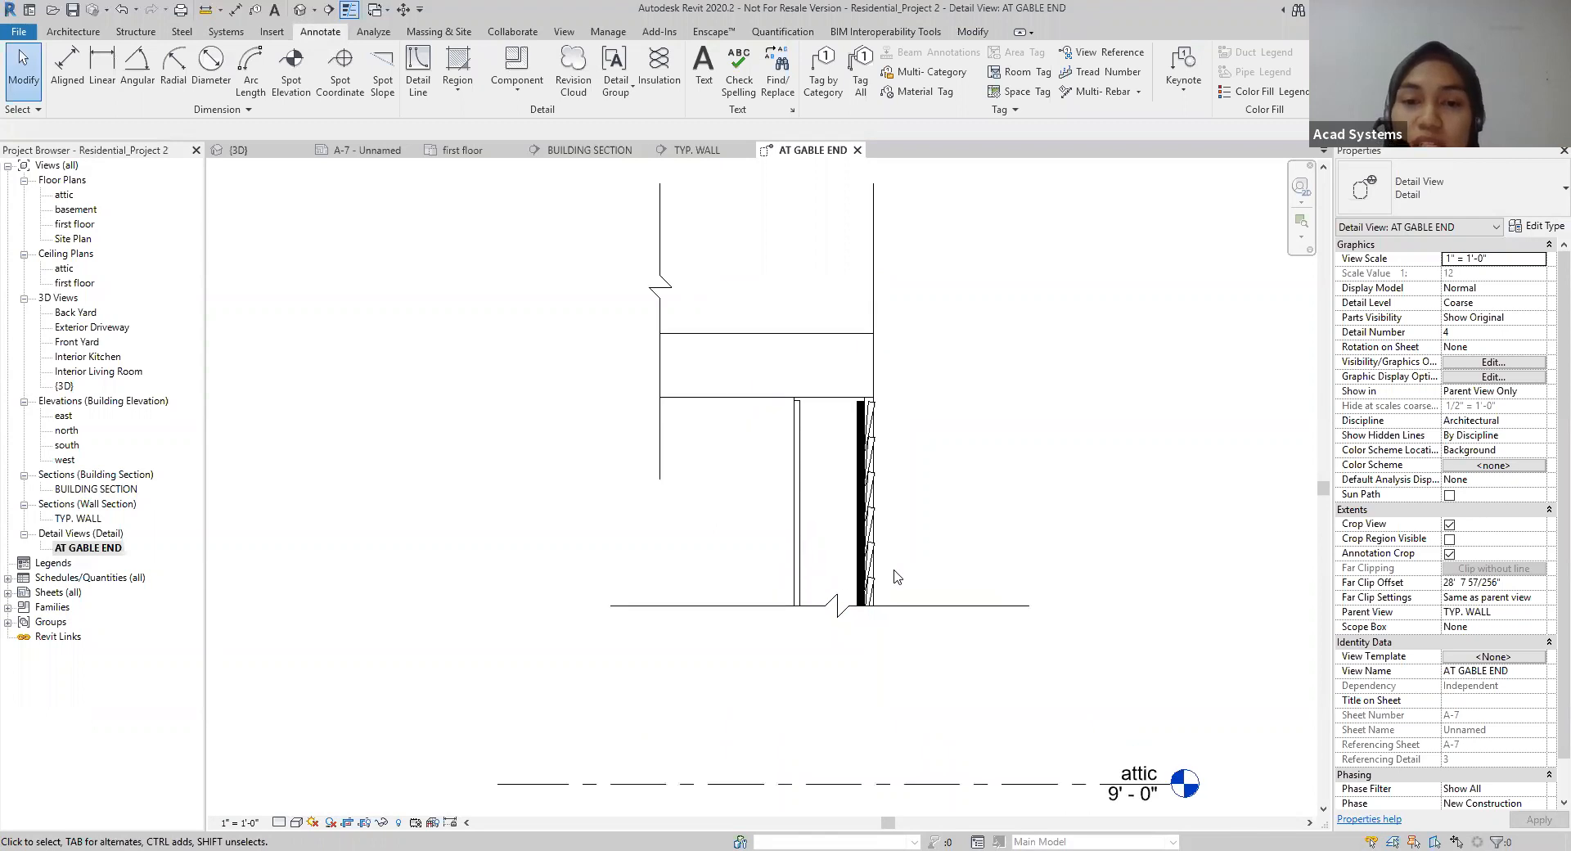
scroll(896, 576, "up", 1)
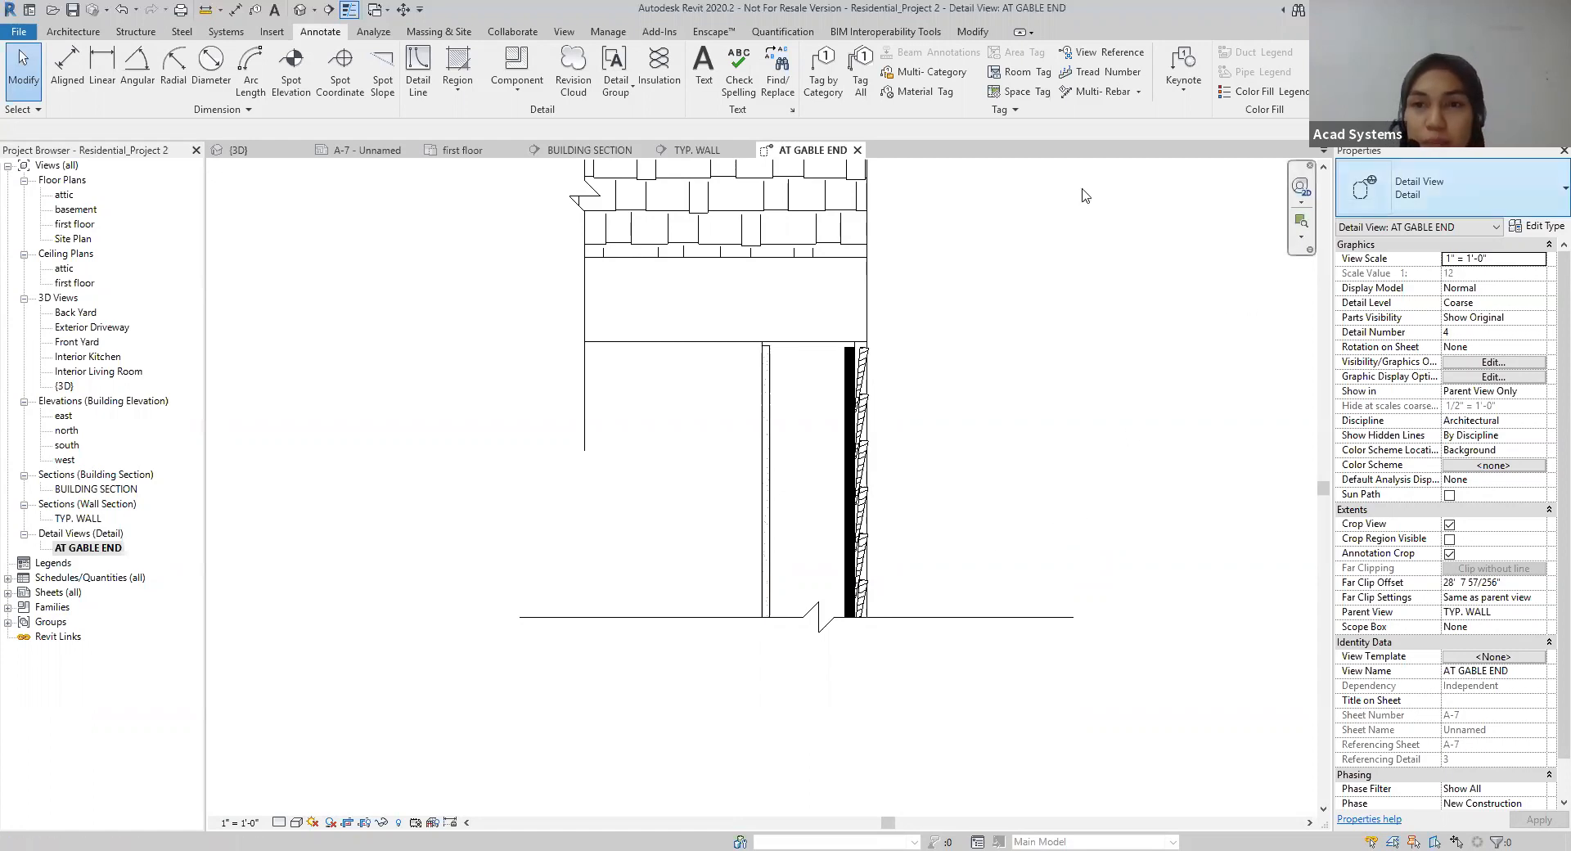
left_click(517, 91)
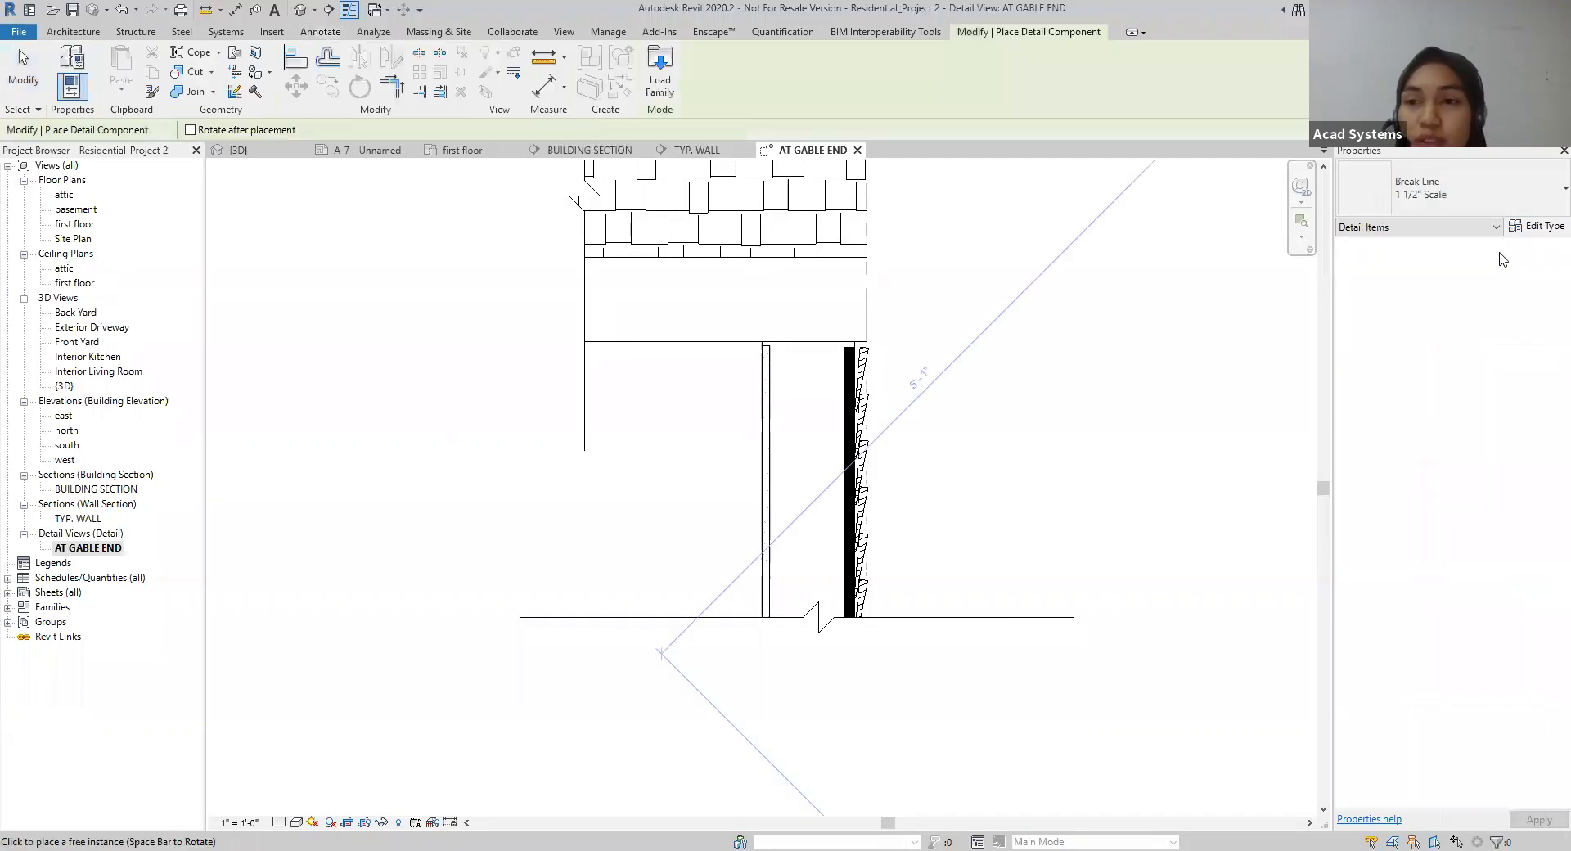
left_click(1503, 205)
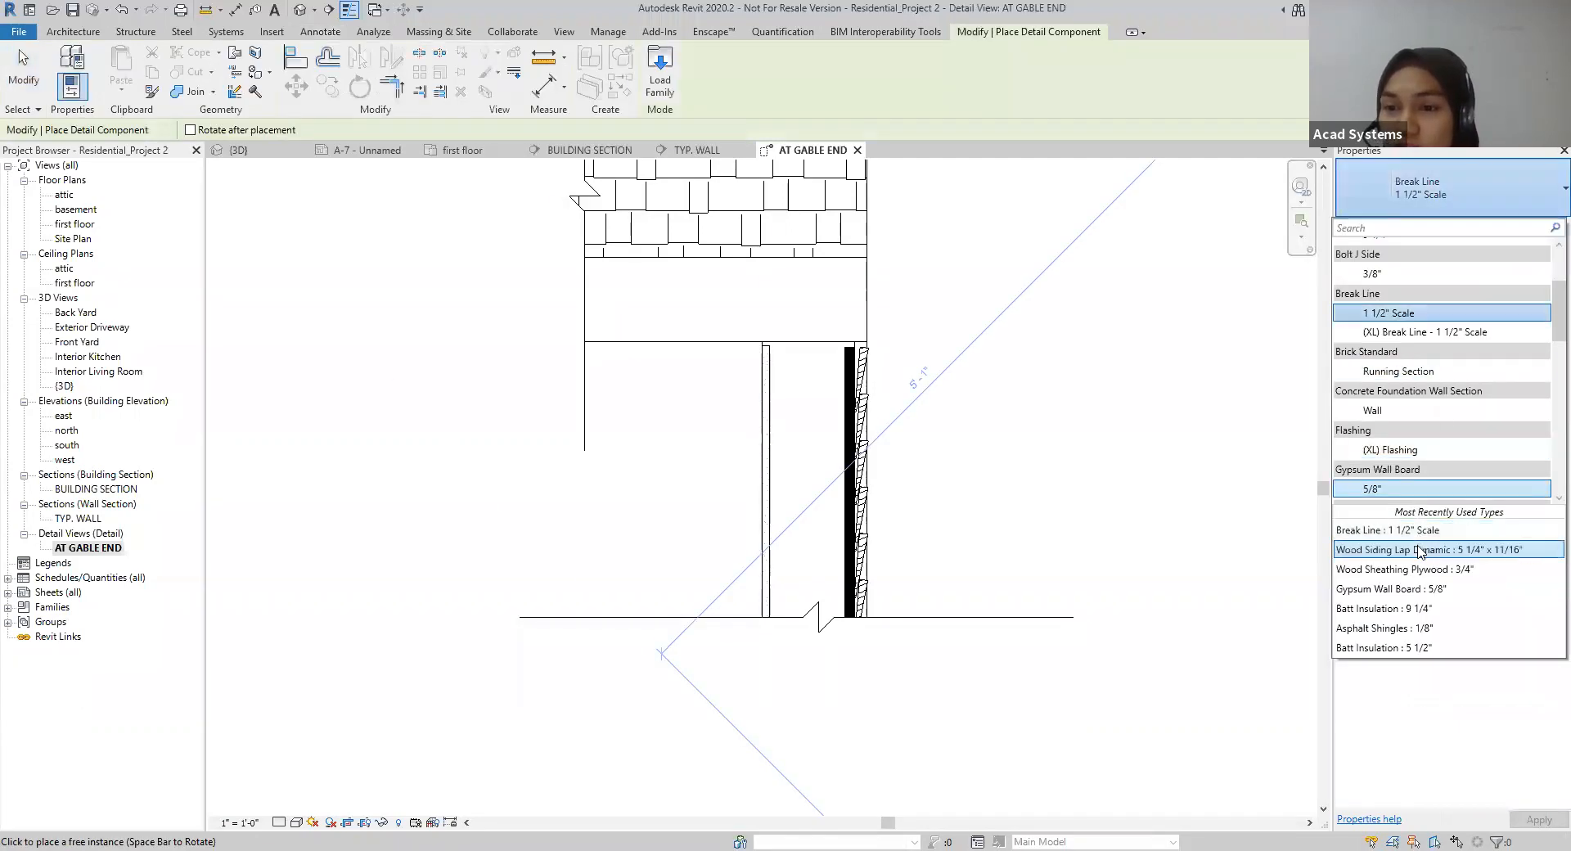
scroll(1411, 385, "up", 1)
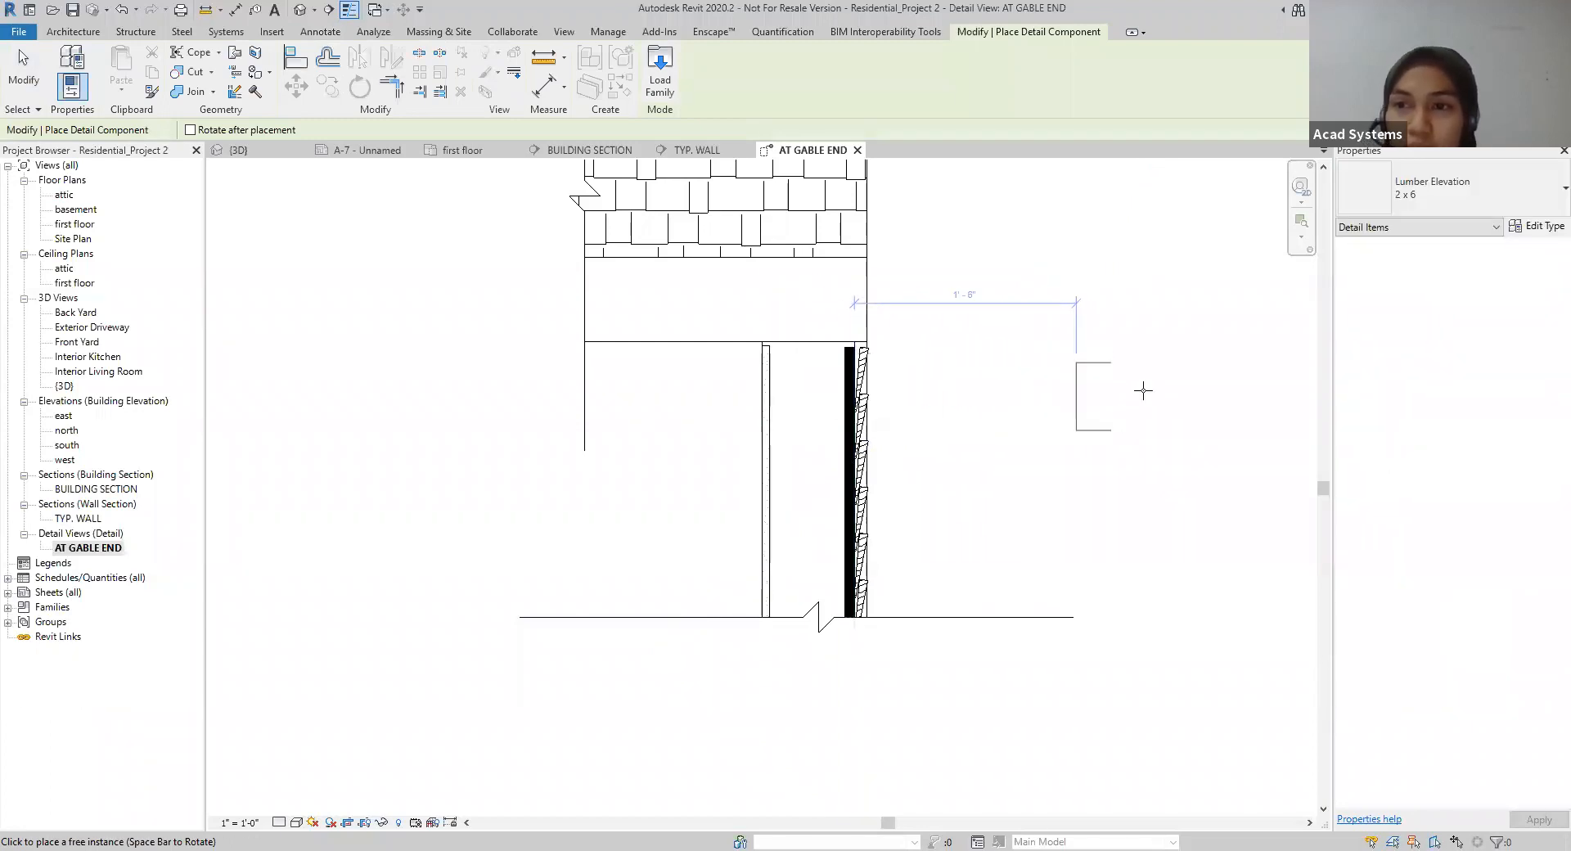
key("Escape")
key("Escape")
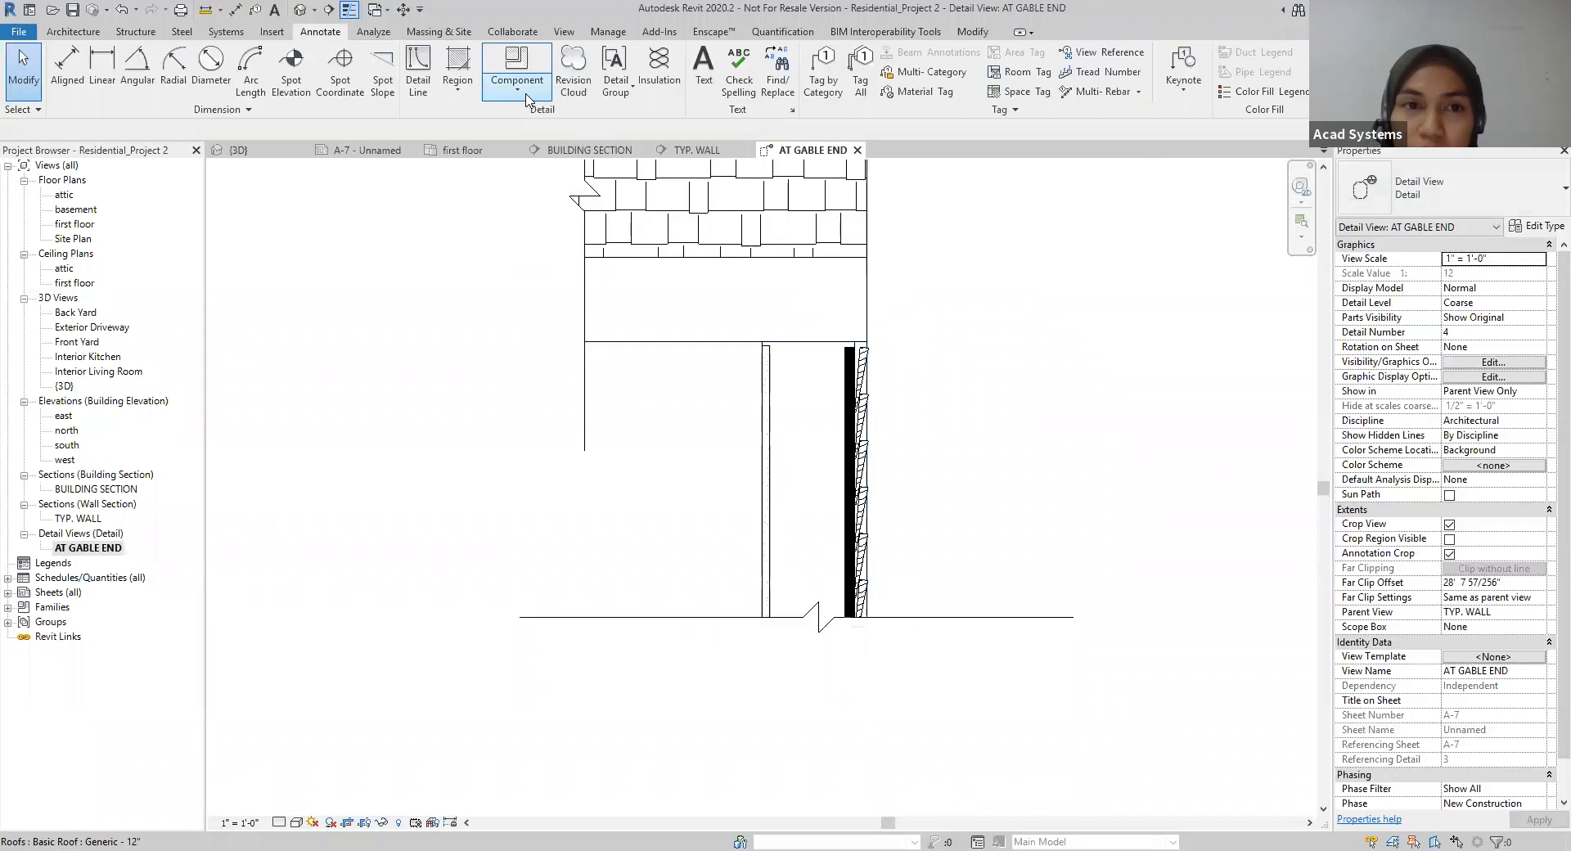
Step: Place two Lumber Section 2 x 6 detail components flat and stacked at the wall's top, against the gypsum board's inner face
left_click(516, 66)
left_click(1452, 186)
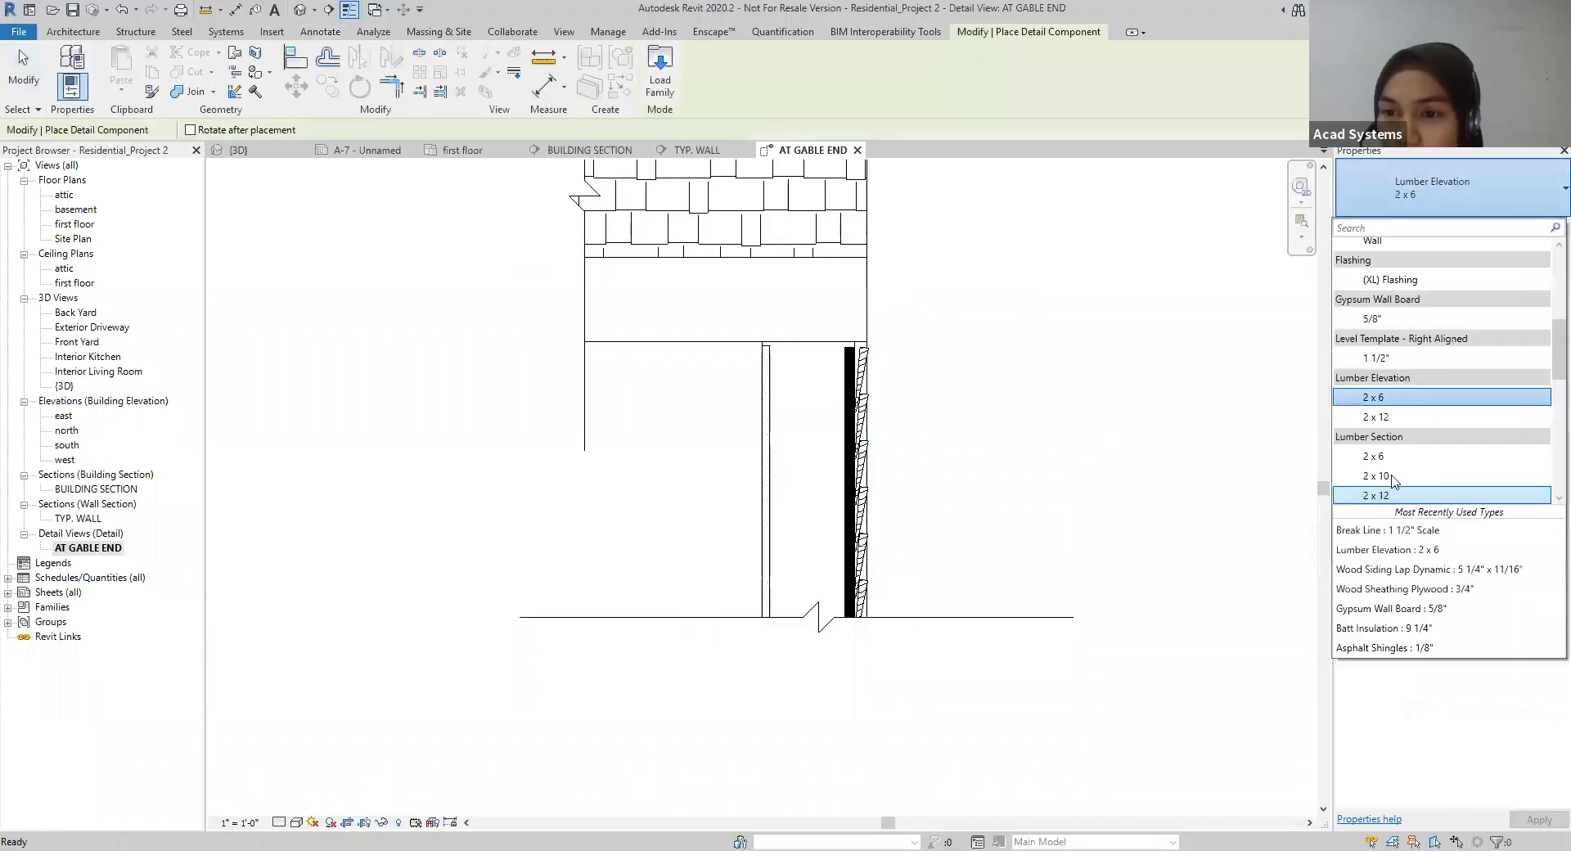
scroll(1384, 411, "up", 3)
scroll(1384, 413, "up", 2)
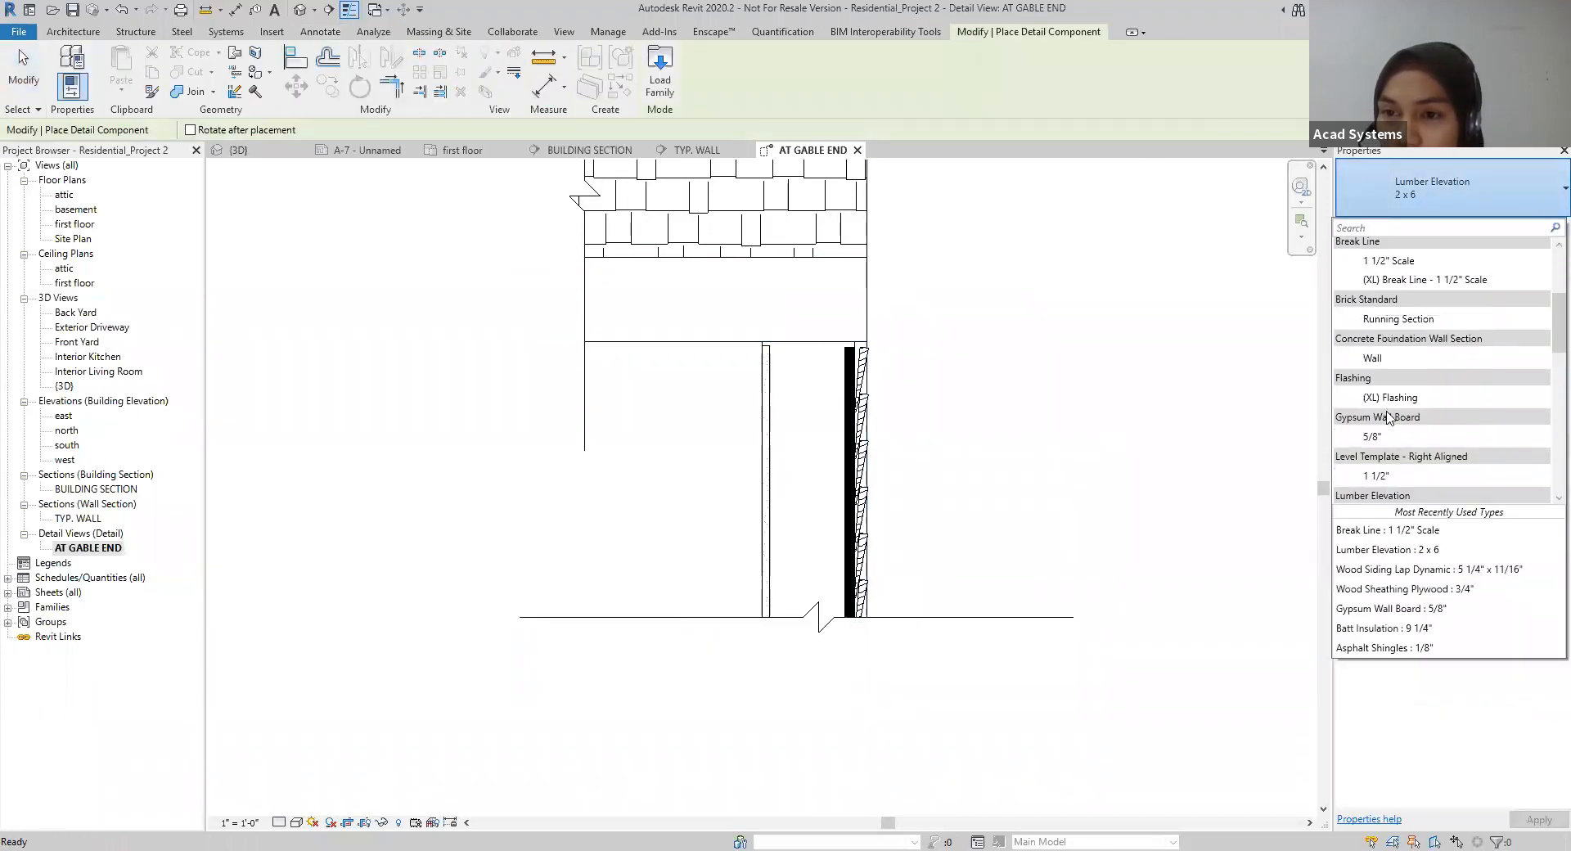
scroll(1388, 418, "down", 2)
scroll(1401, 461, "down", 1)
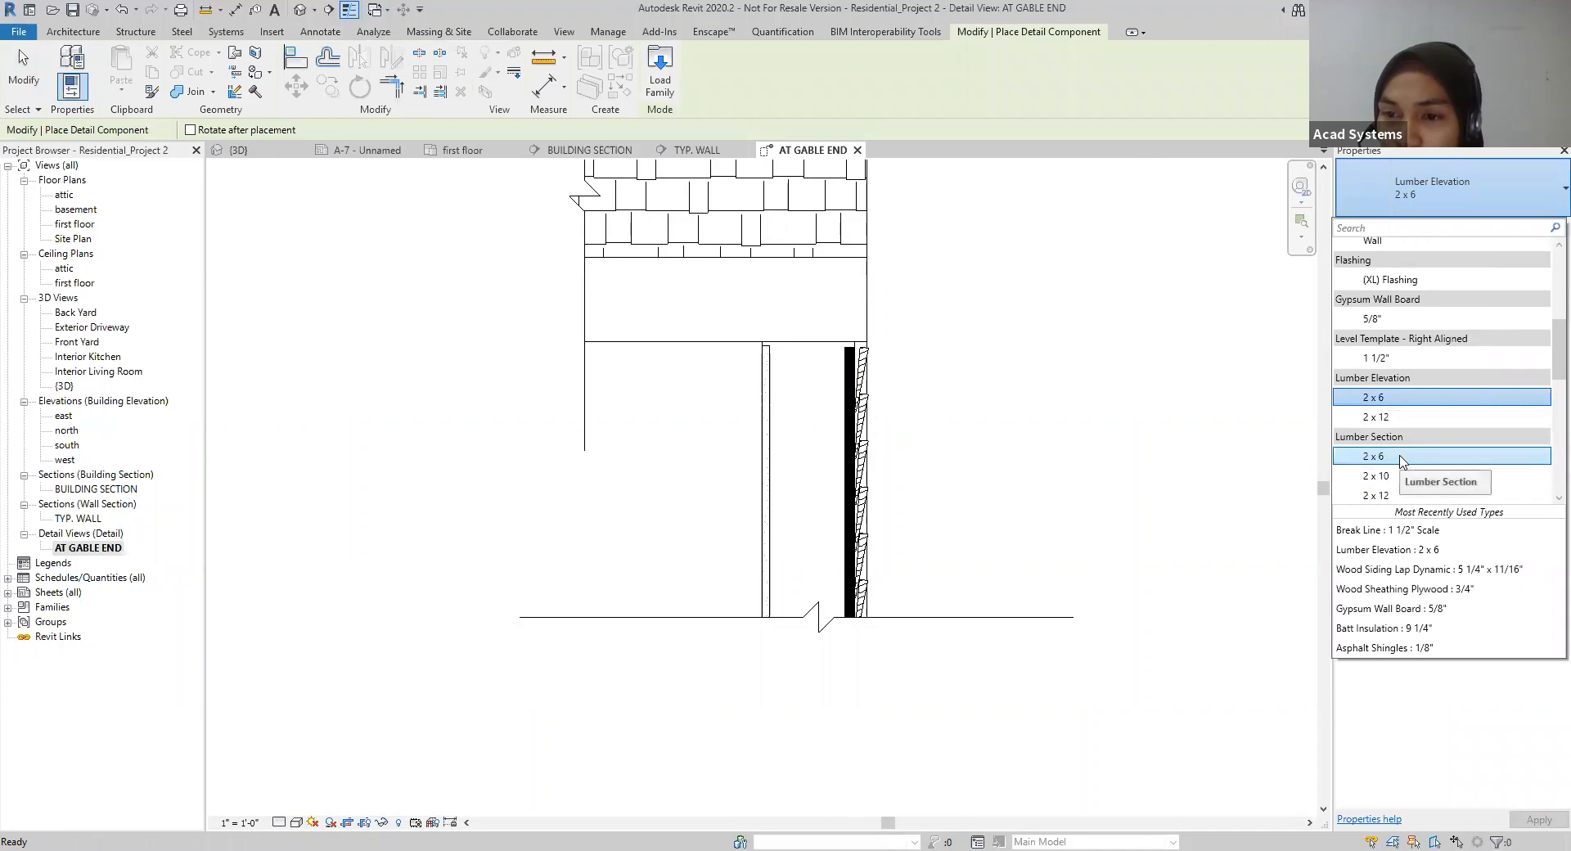
left_click(1401, 457)
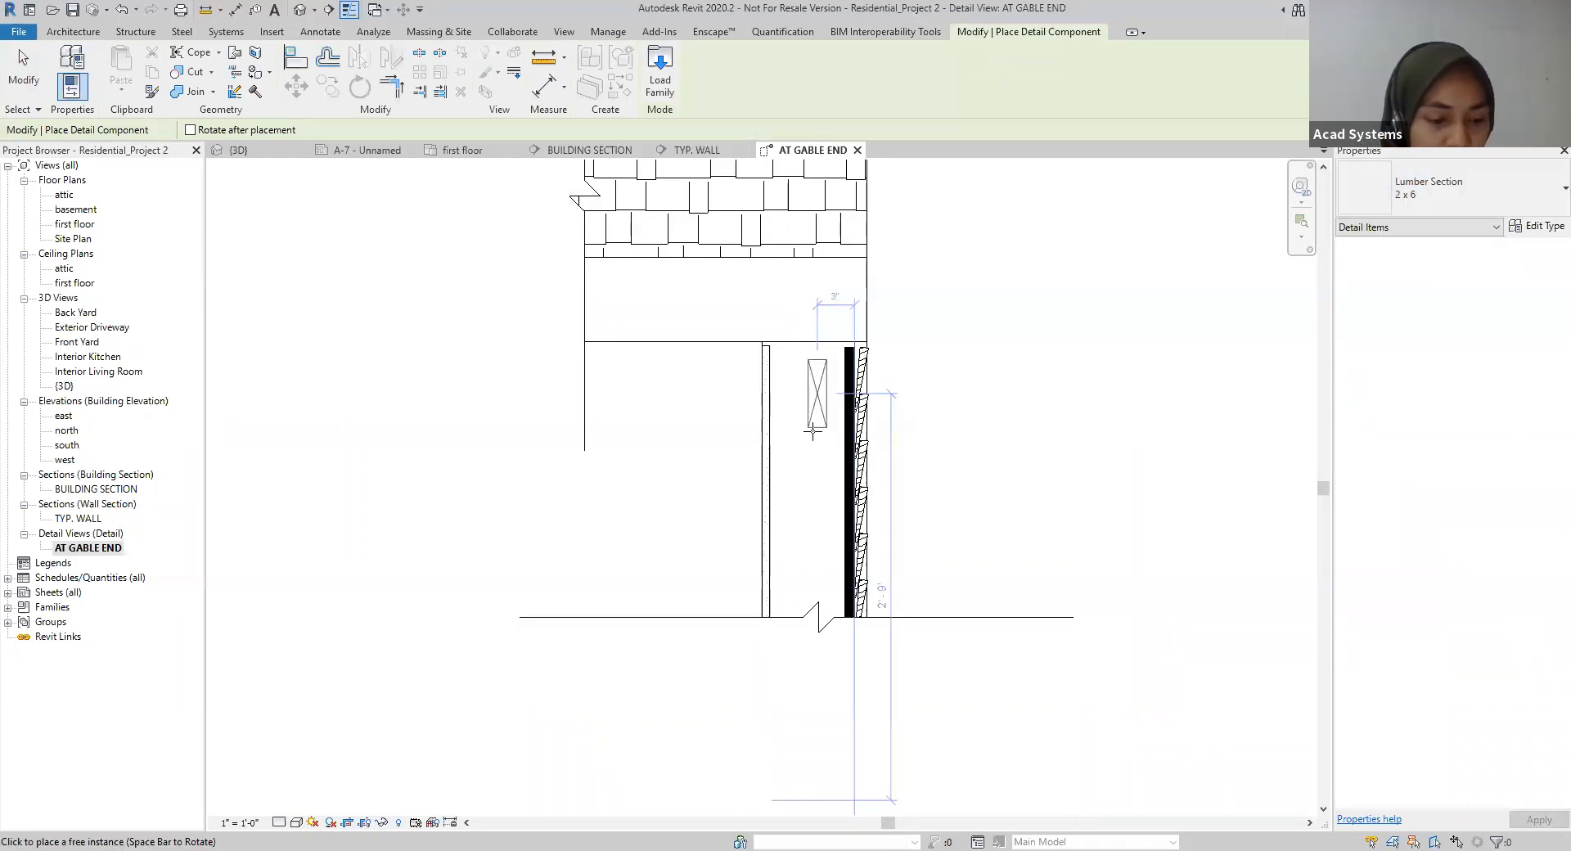
key("space")
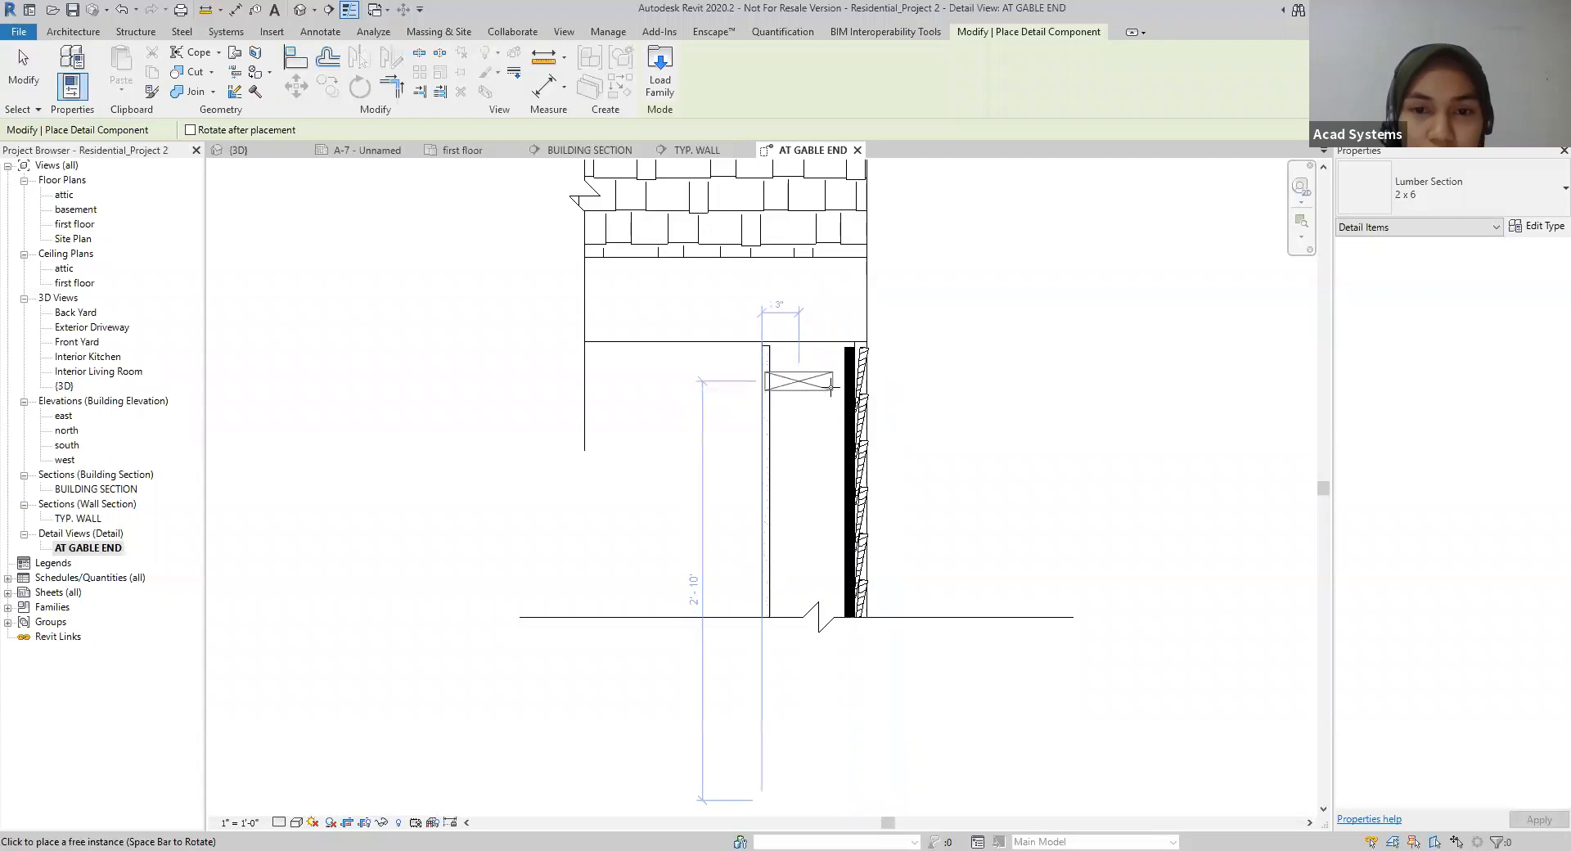
left_click(769, 344)
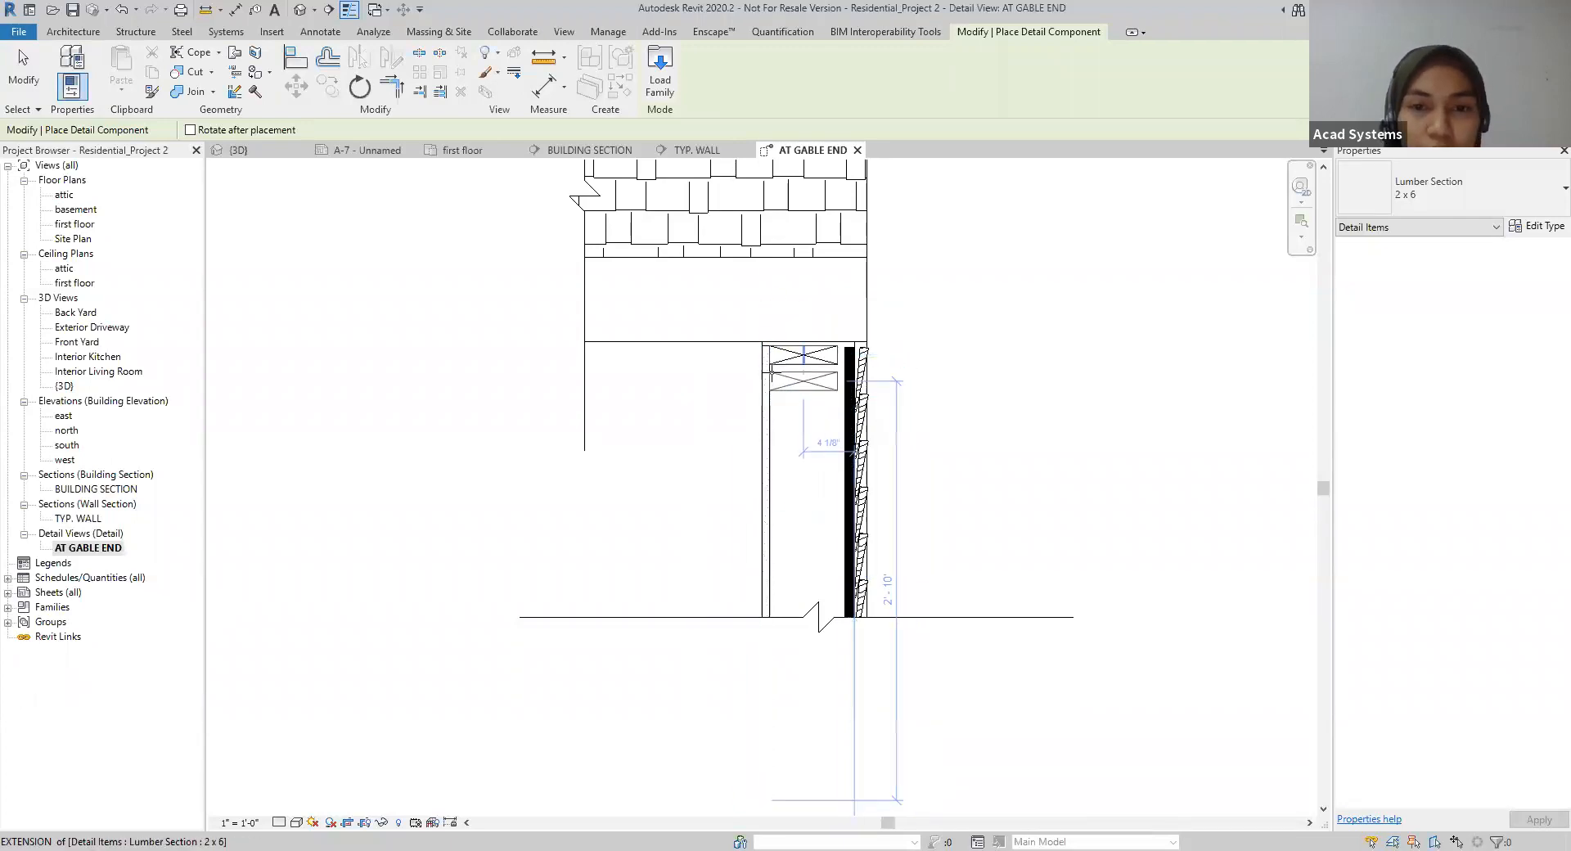
left_click(775, 368)
key("Escape")
key("Escape")
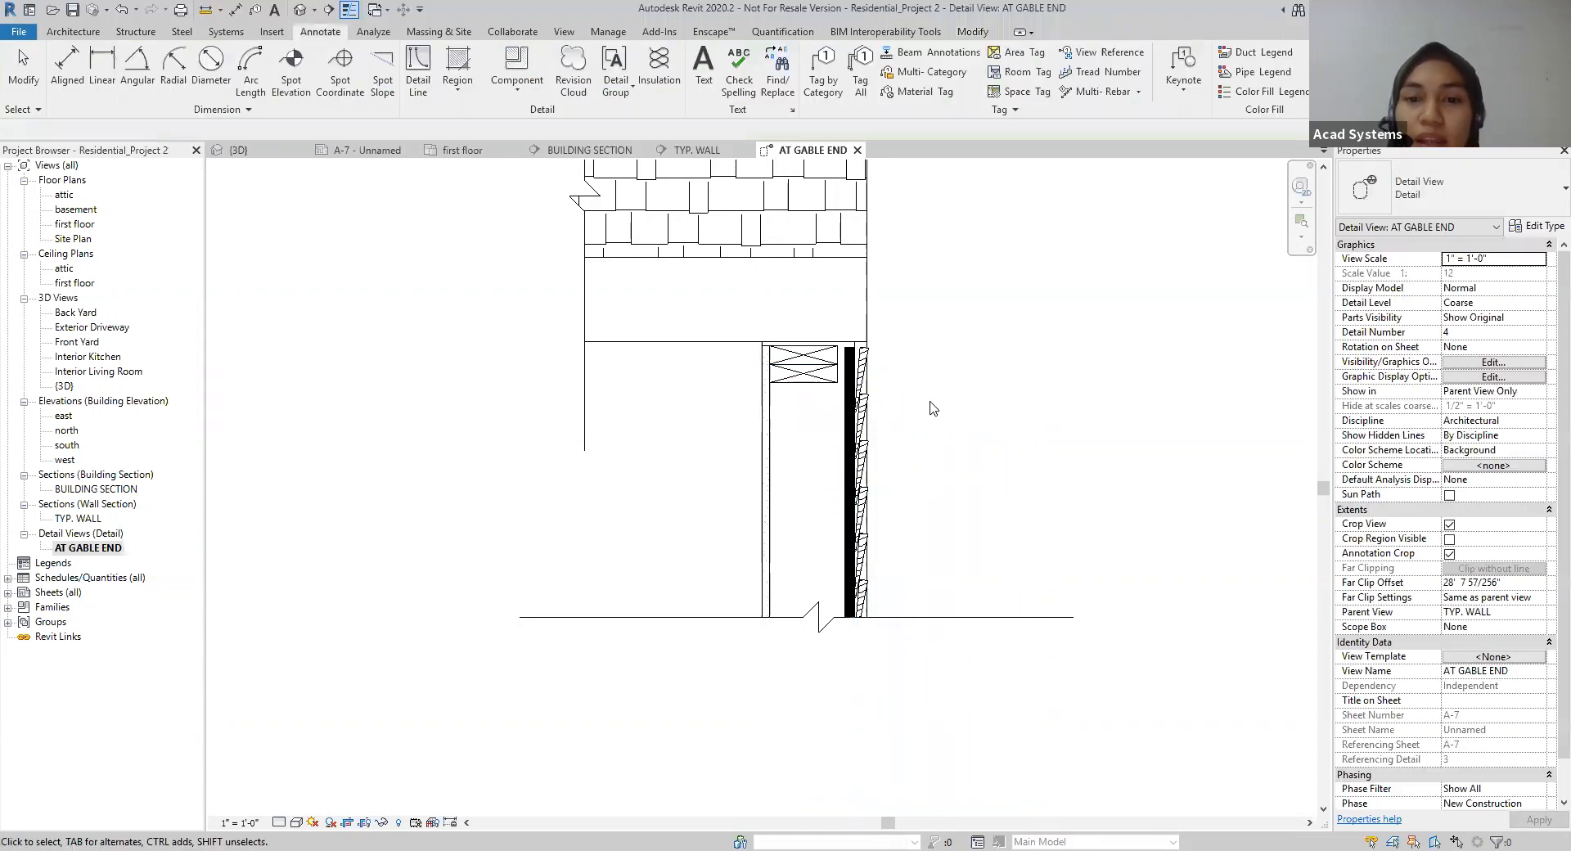
Step: Look through the detail component types available for placing in the gable end detail
left_click(505, 100)
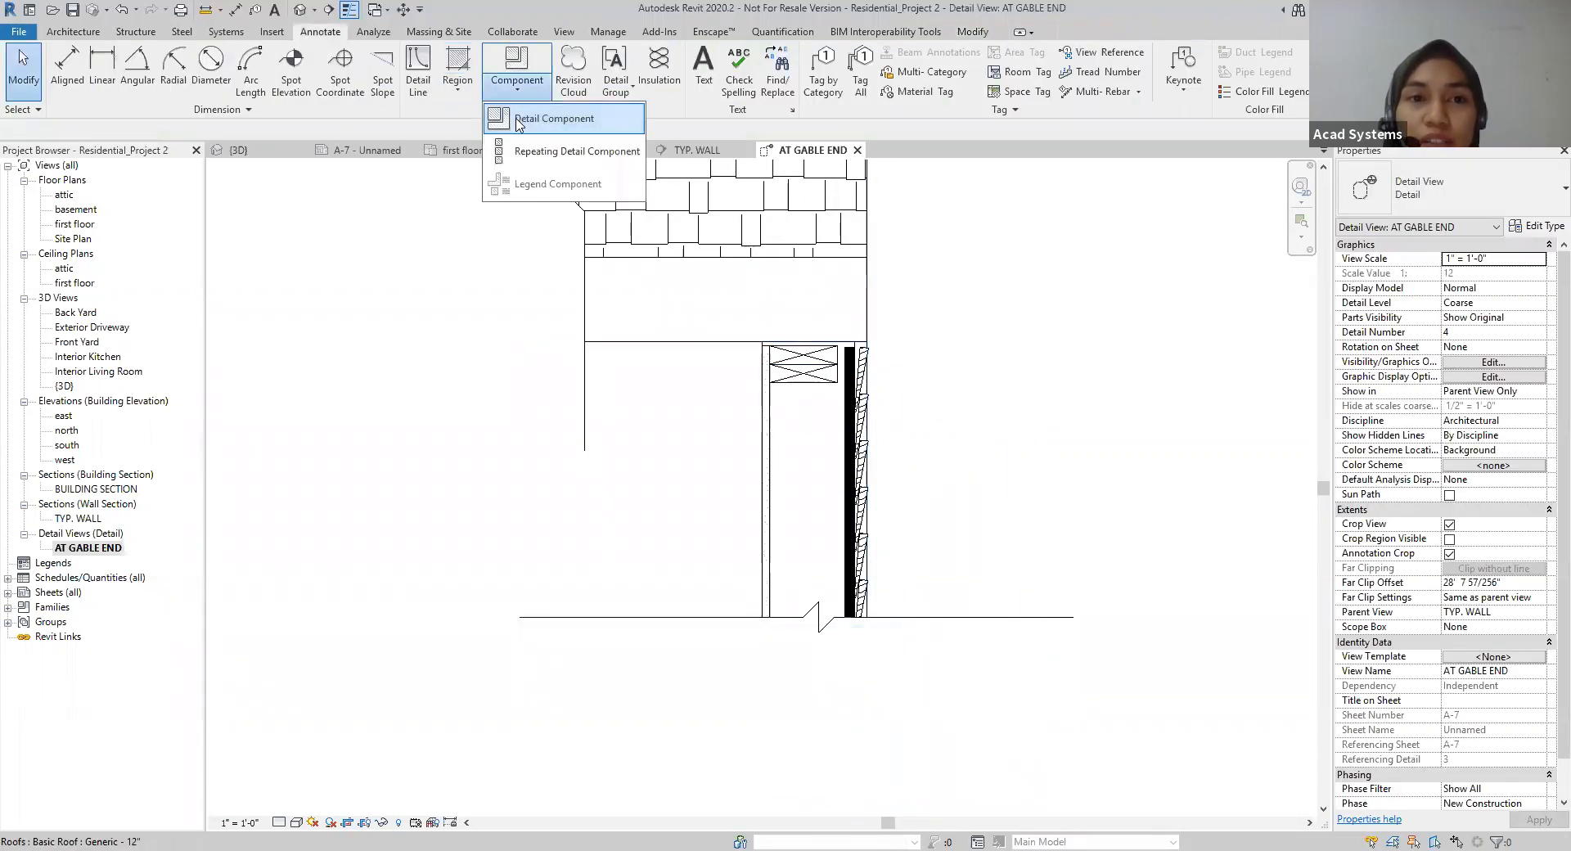
left_click(524, 119)
left_click(1516, 190)
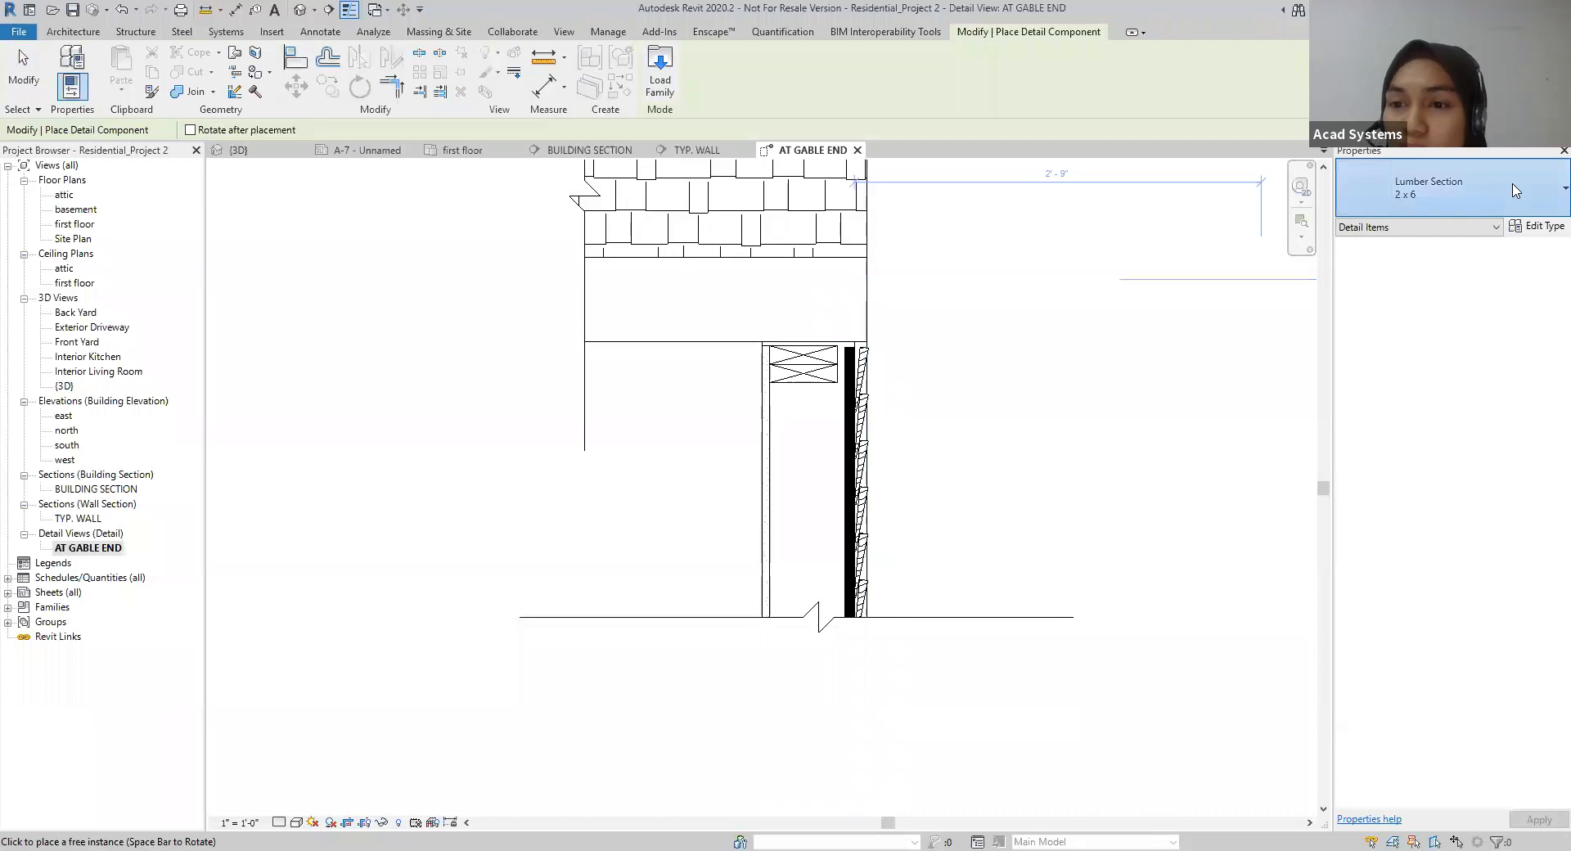
scroll(1407, 434, "up", 6)
scroll(1405, 423, "down", 8)
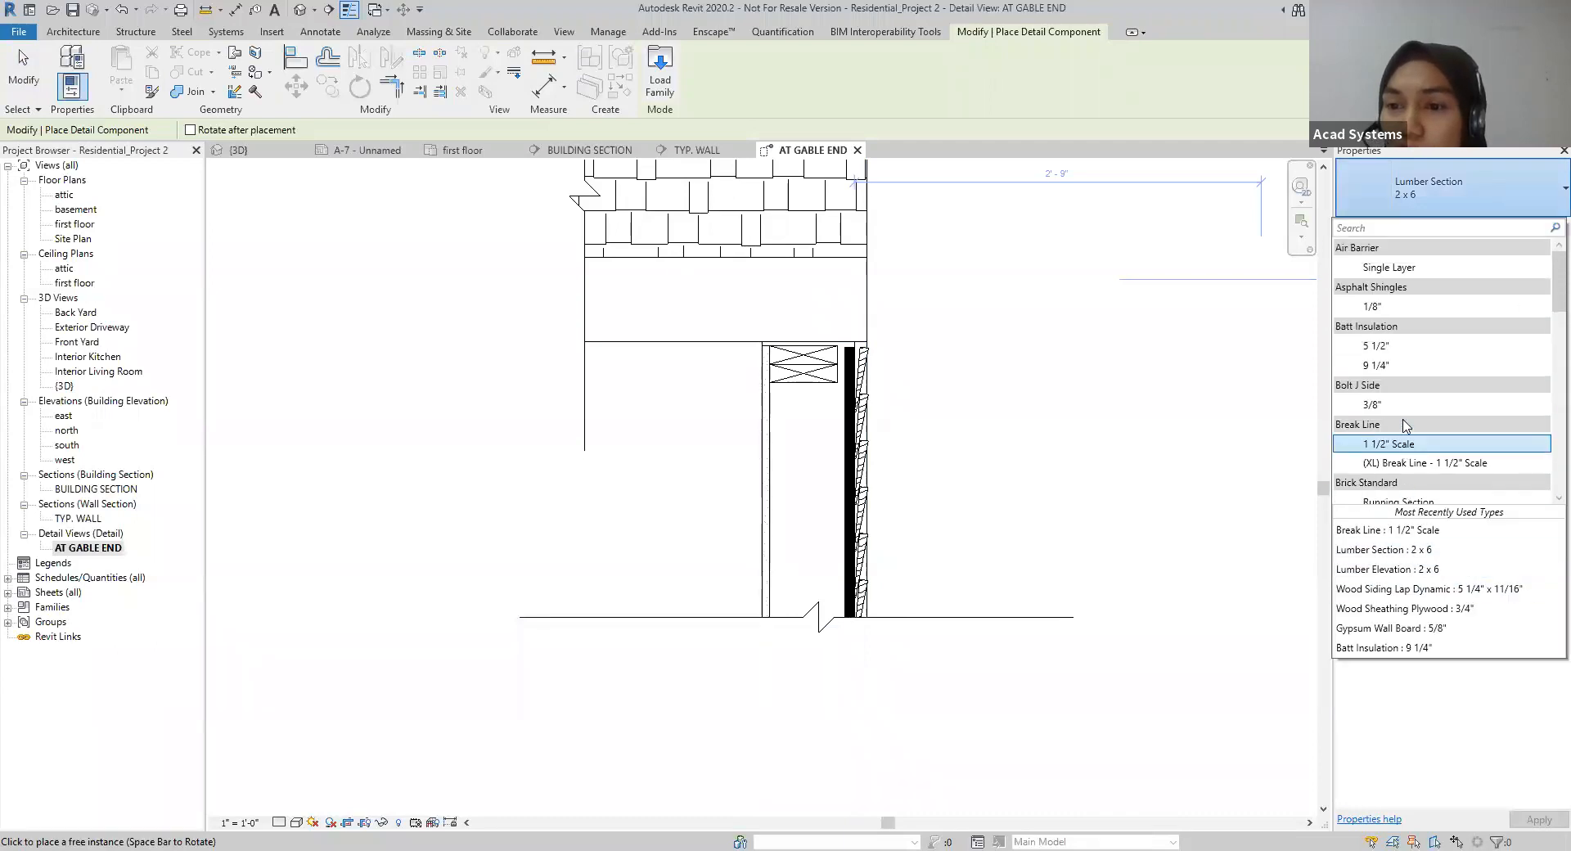
left_click(1209, 739)
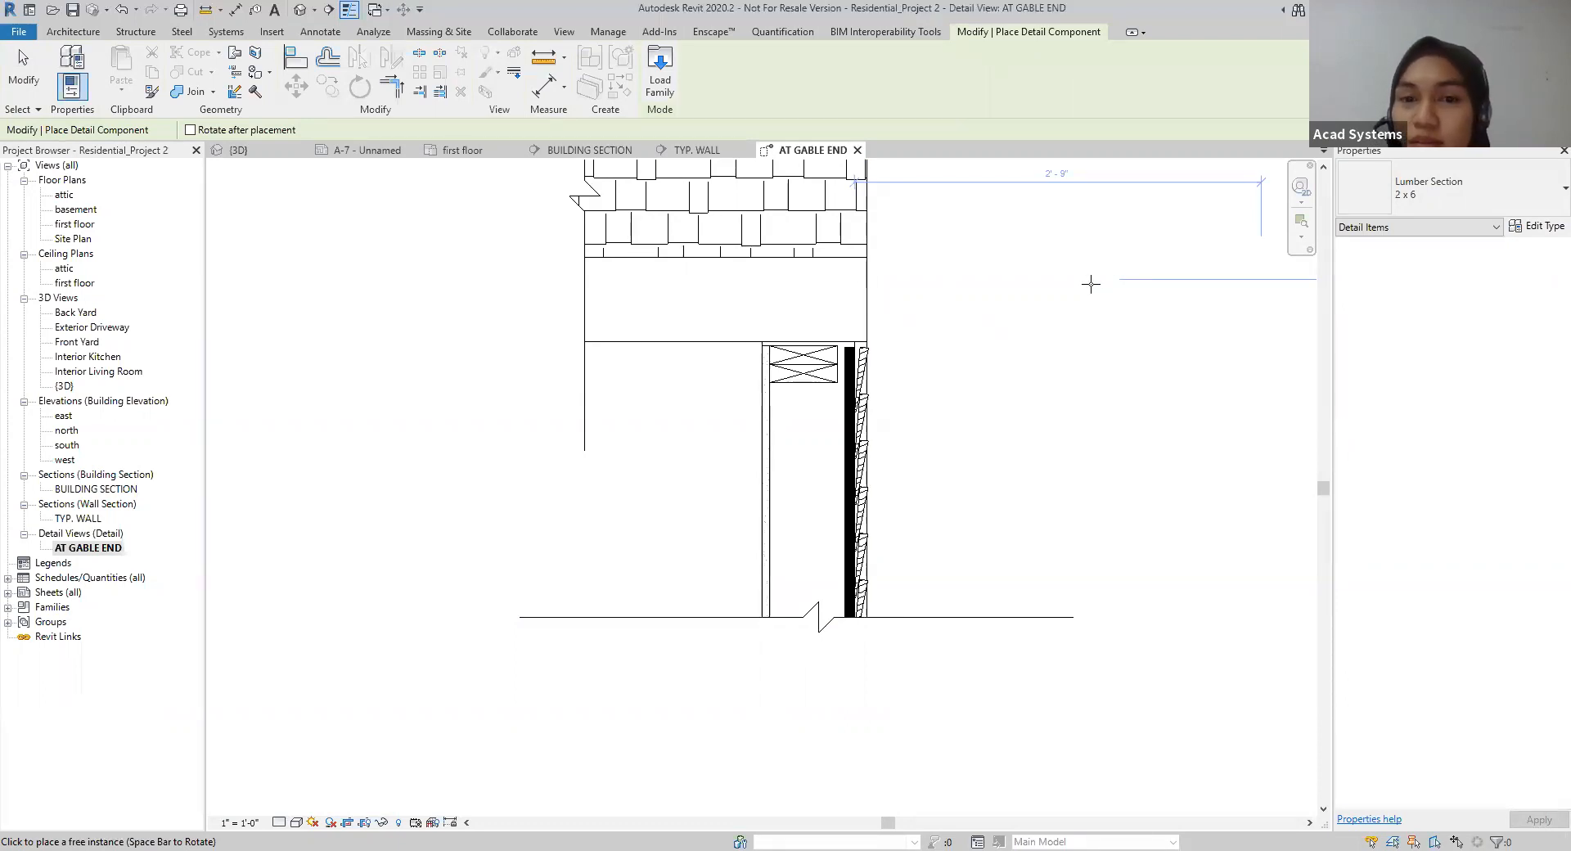
left_click(1456, 210)
scroll(1374, 468, "down", 5)
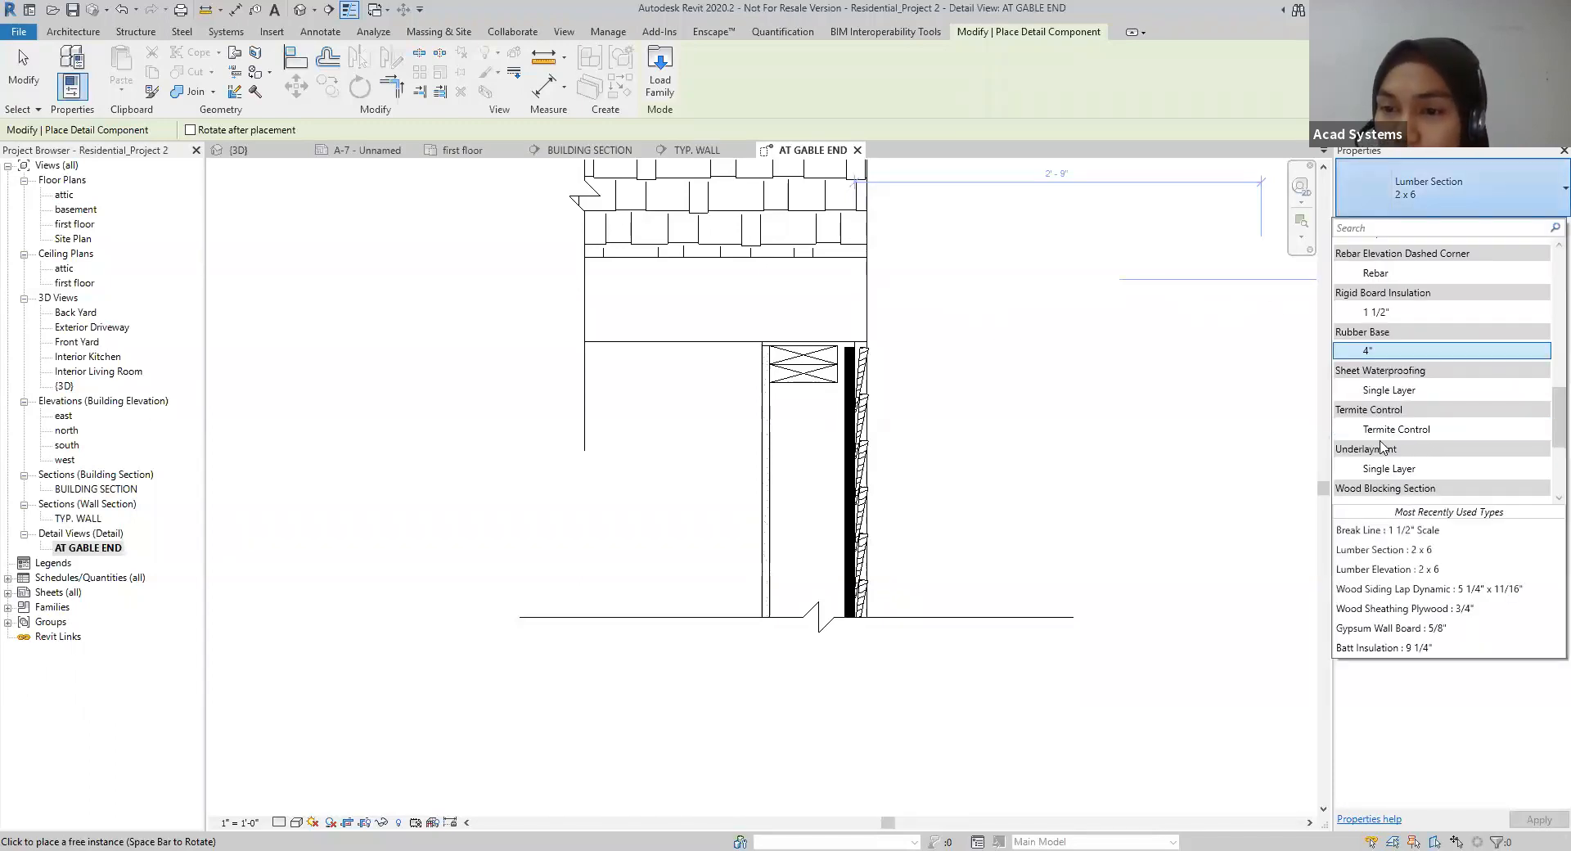
scroll(1373, 467, "up", 7)
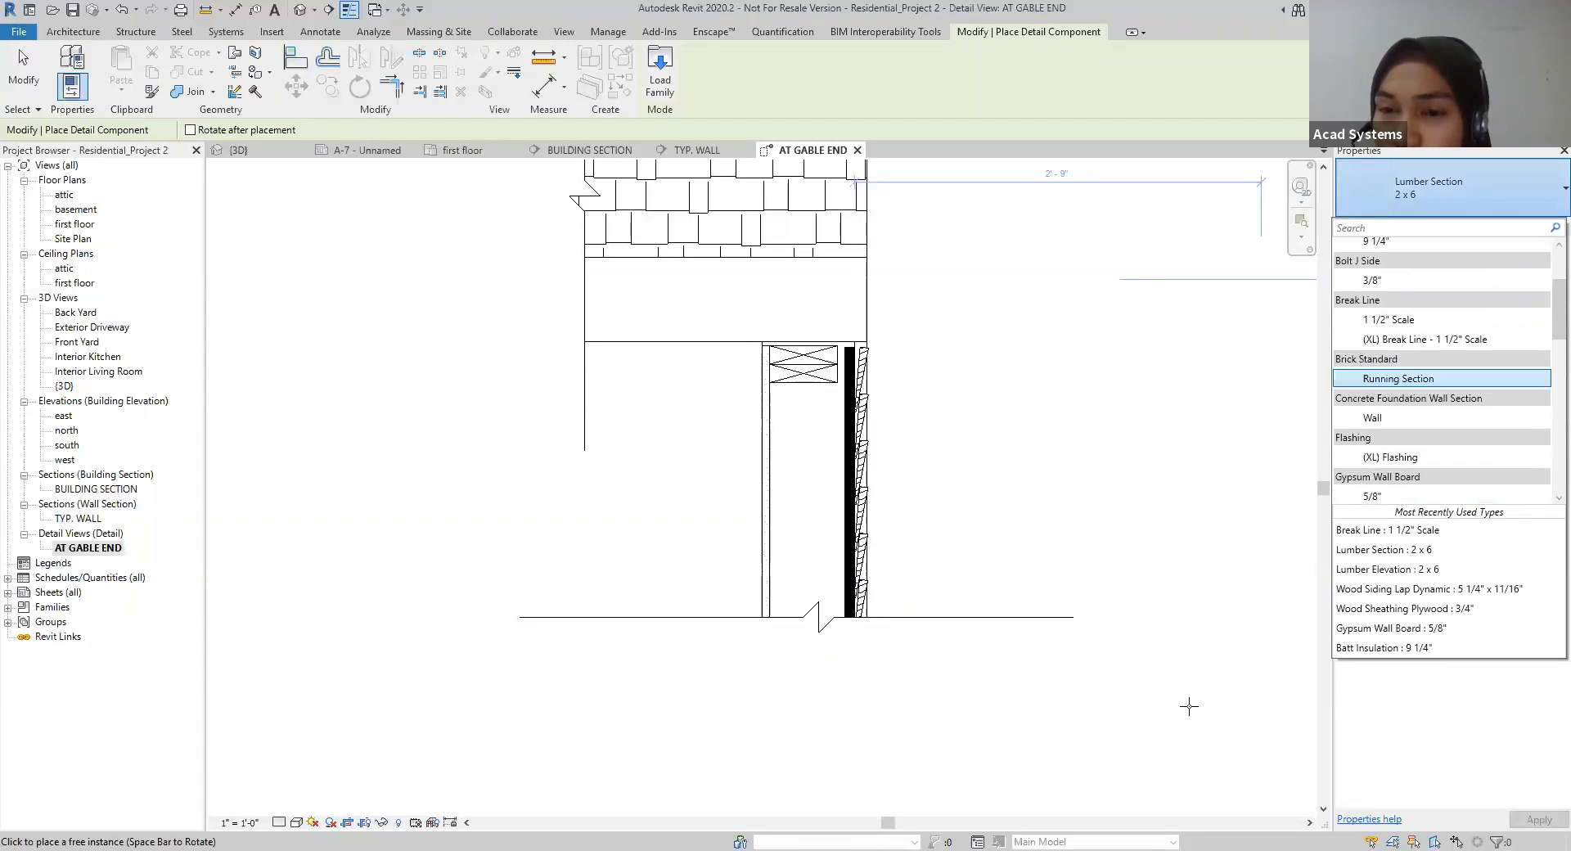
left_click(1066, 314)
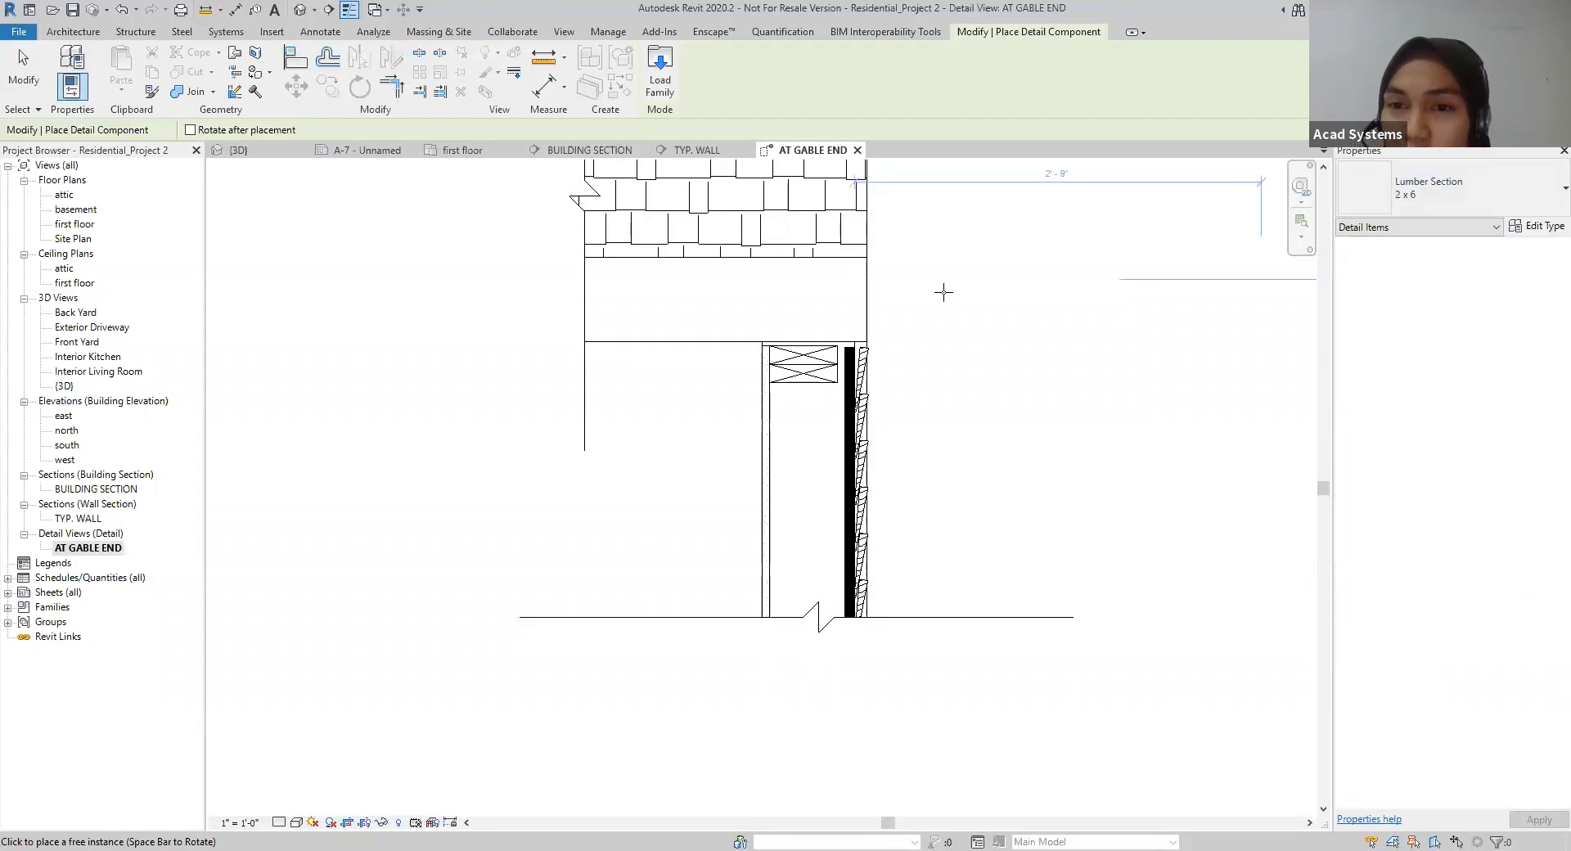
Step: Place a Batt Insulation 5 1/2" detail component vertically in the wall cavity, between the gypsum board and the sheathing
left_click(1427, 205)
scroll(1407, 360, "up", 5)
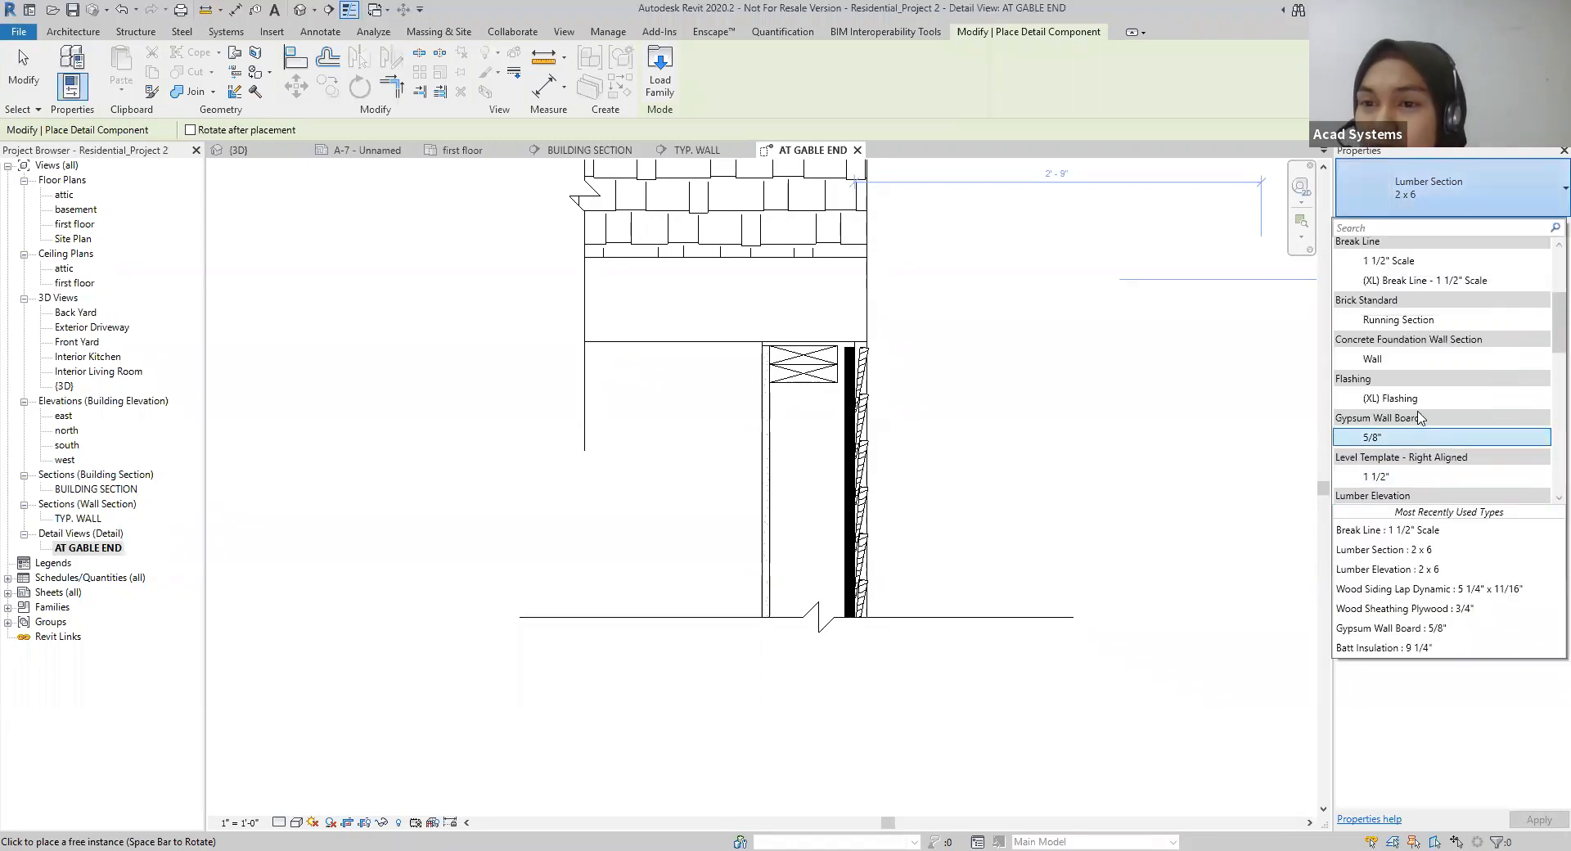
scroll(1407, 360, "up", 3)
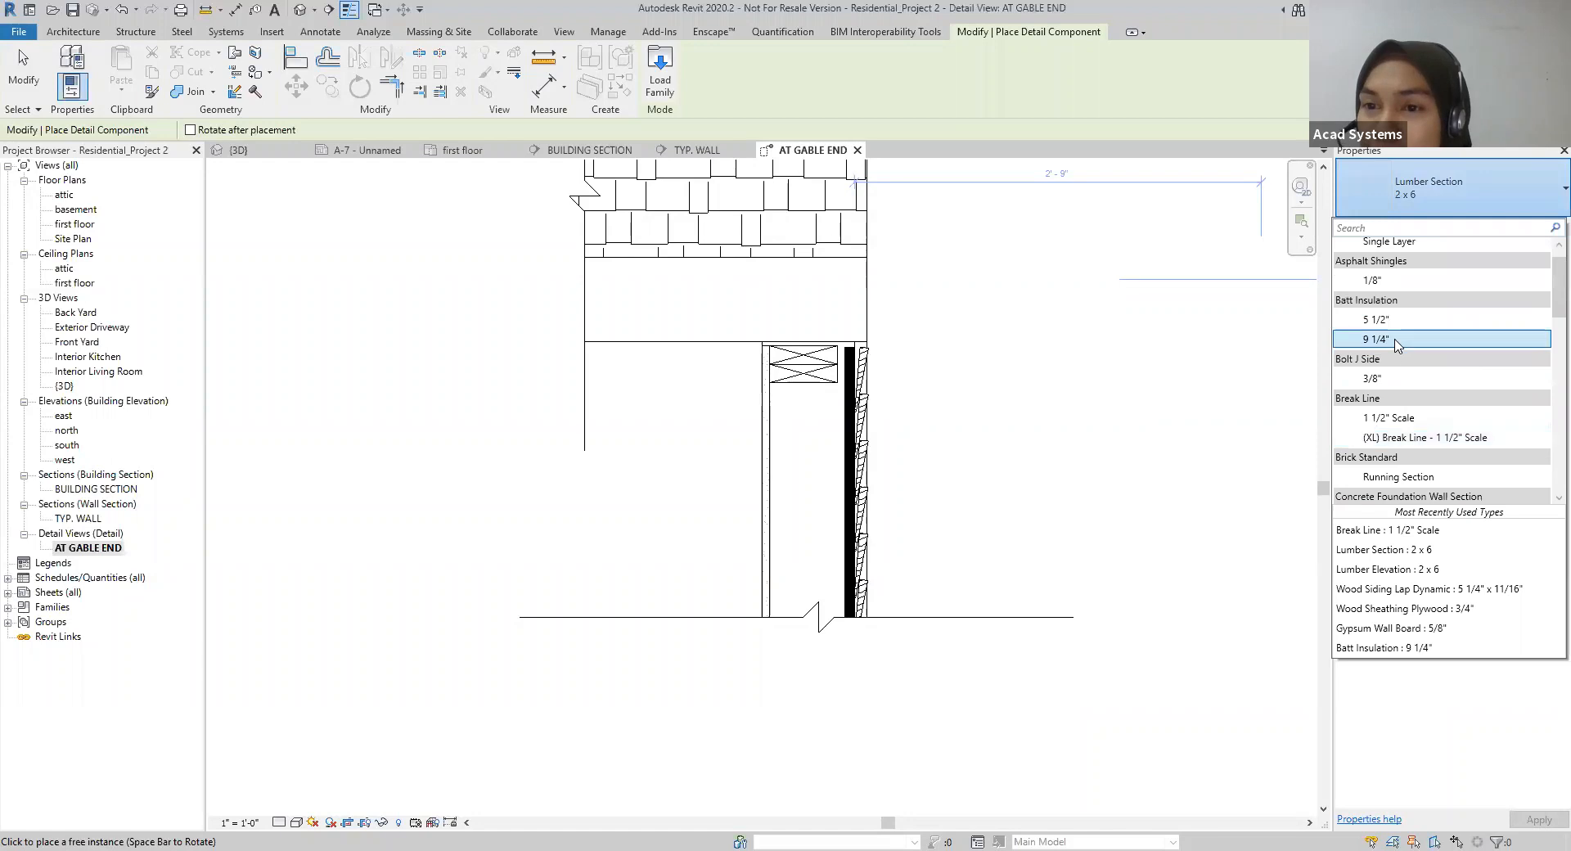
left_click(1389, 321)
left_click(769, 328)
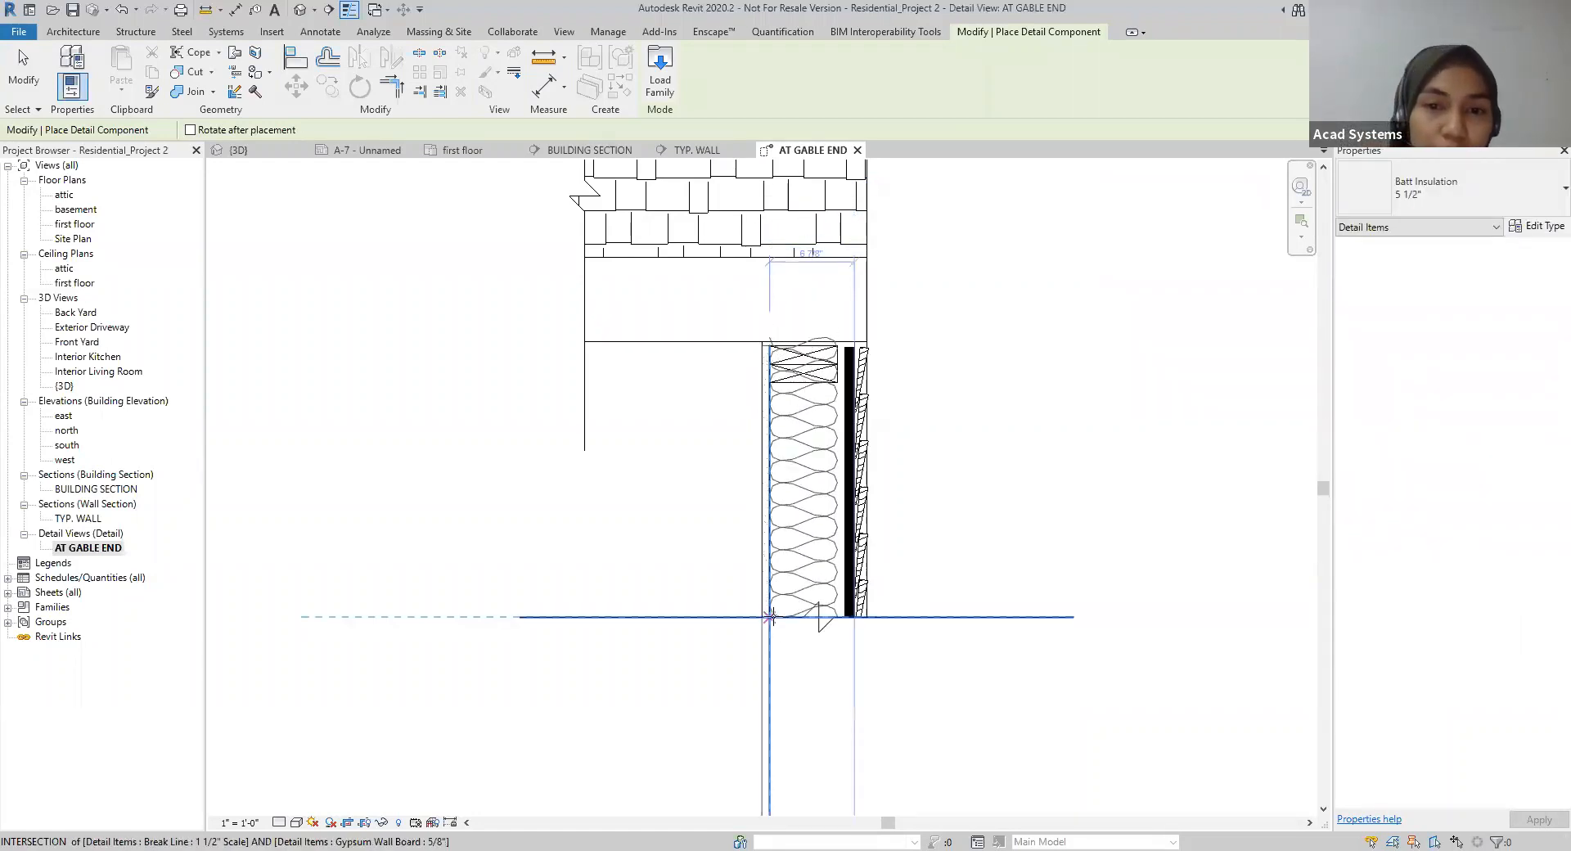
key("space")
key("space")
key("space")
key("space")
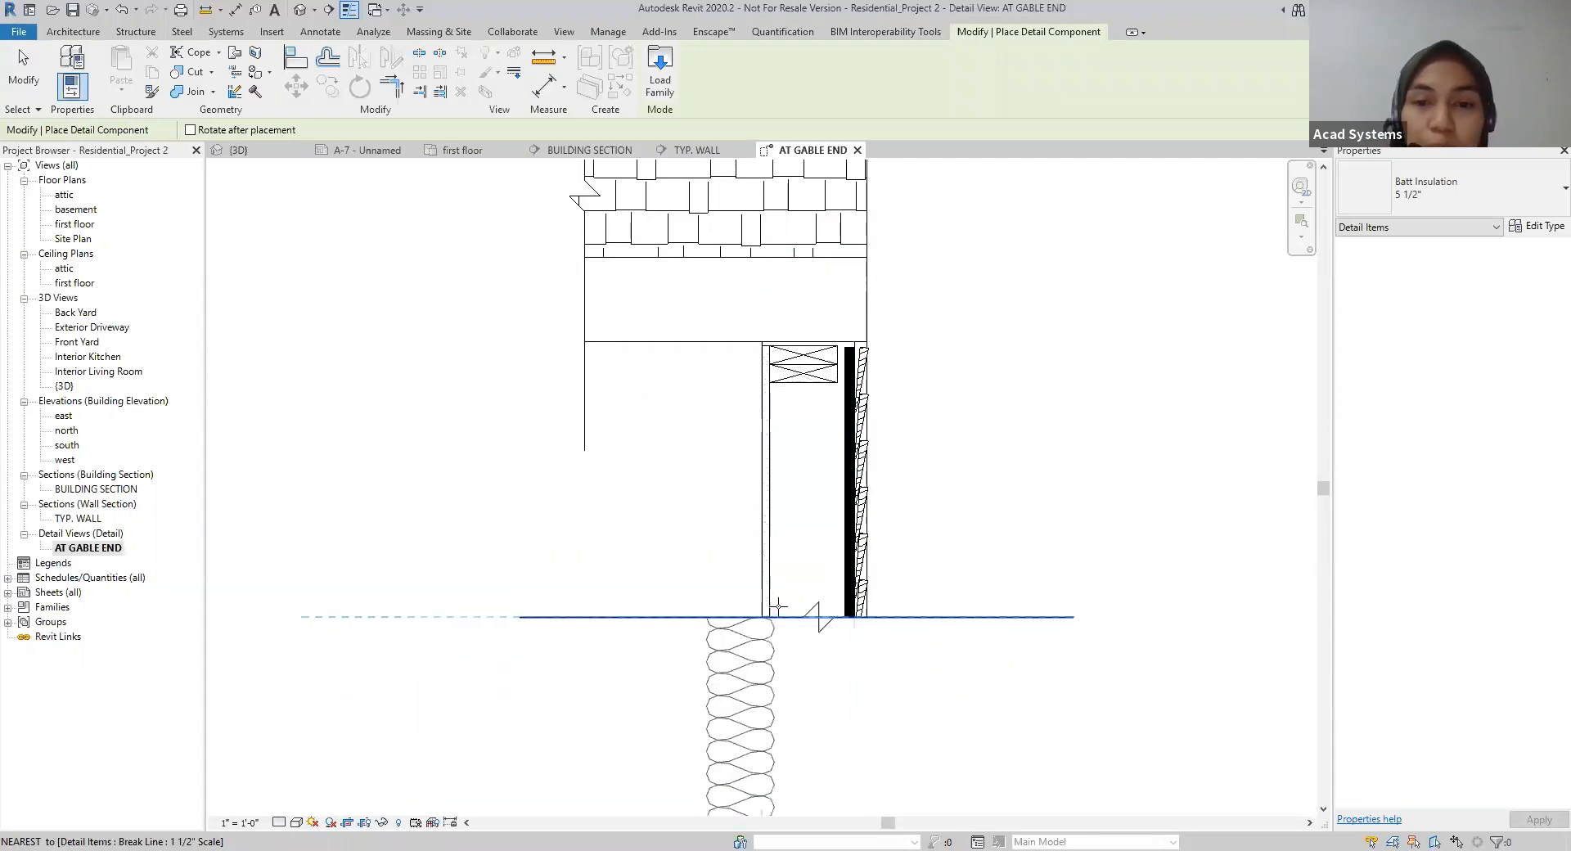
left_click(836, 353)
key("Escape")
key("Escape")
Step: Bring the horizontal break line to the front so its mask covers the lower end of the batt insulation
scroll(906, 564, "down", 1)
scroll(905, 540, "up", 2)
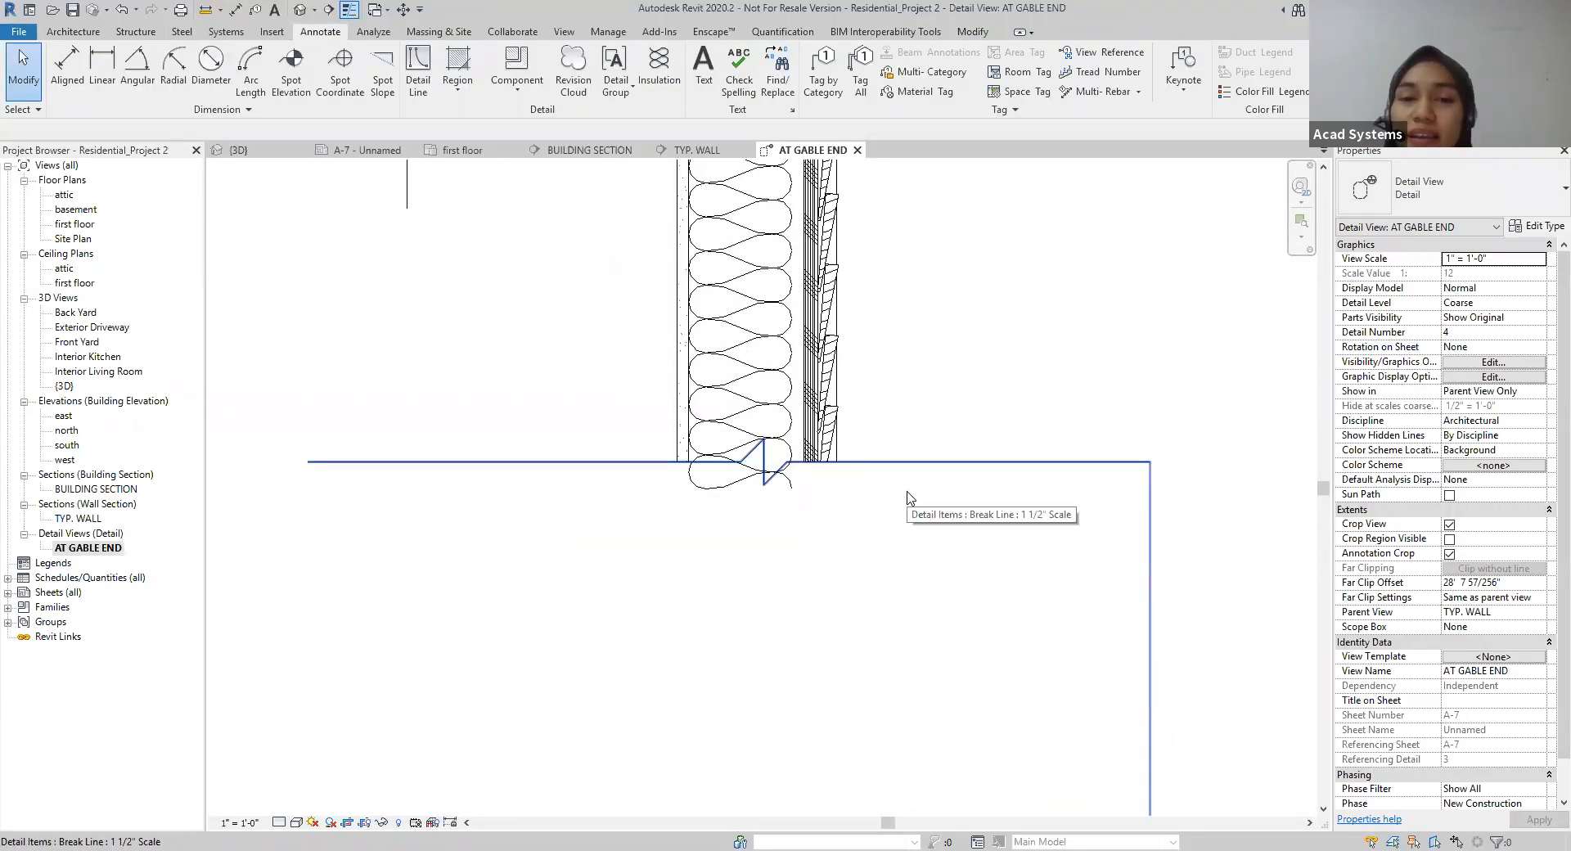
key("Tab")
left_click(724, 393)
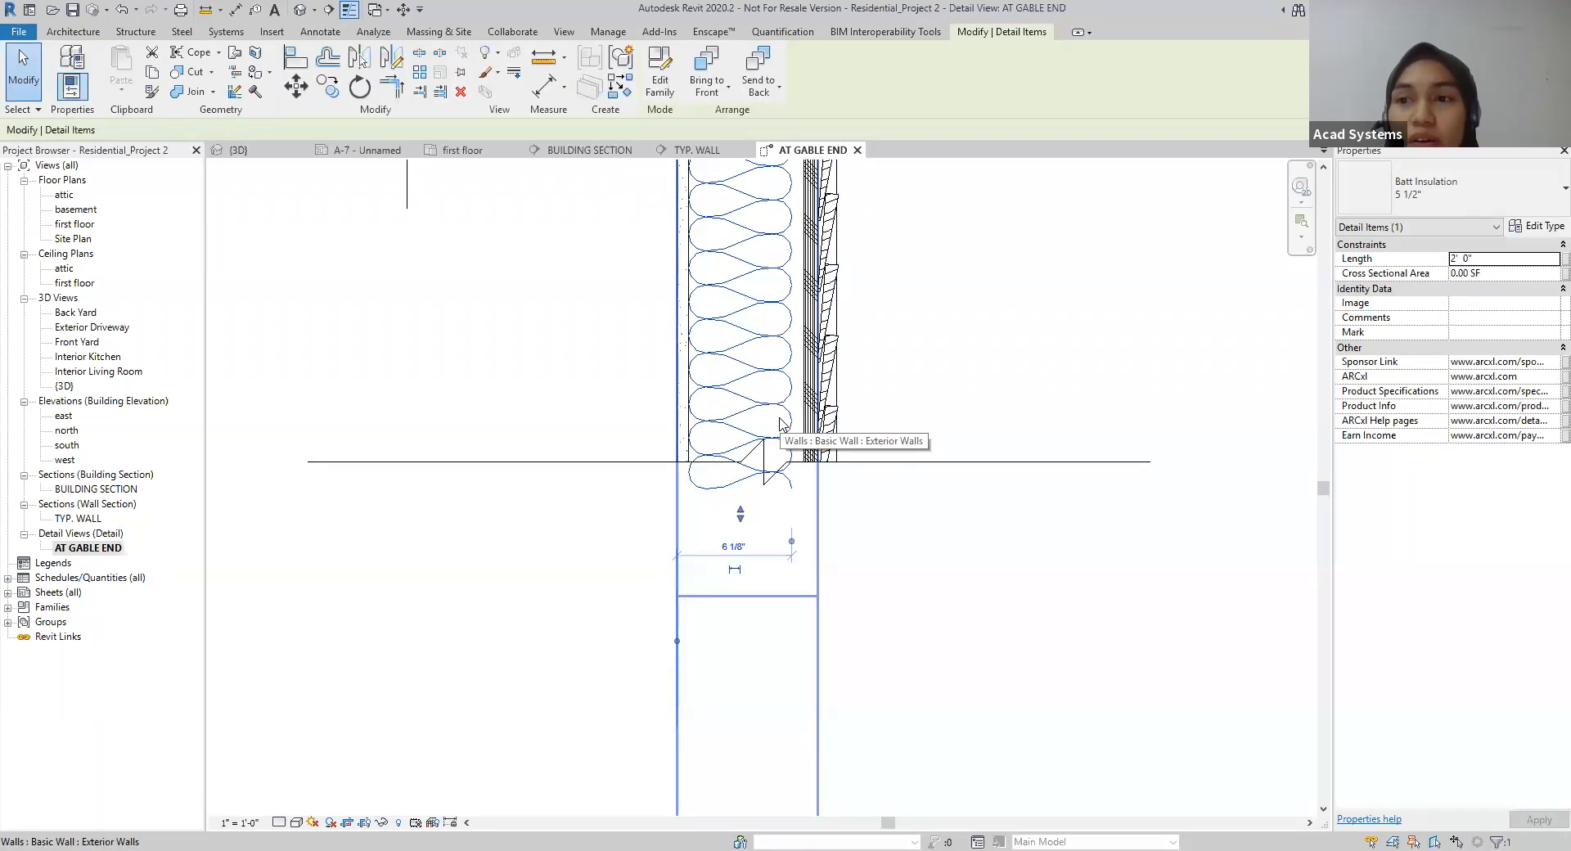
left_click(924, 509)
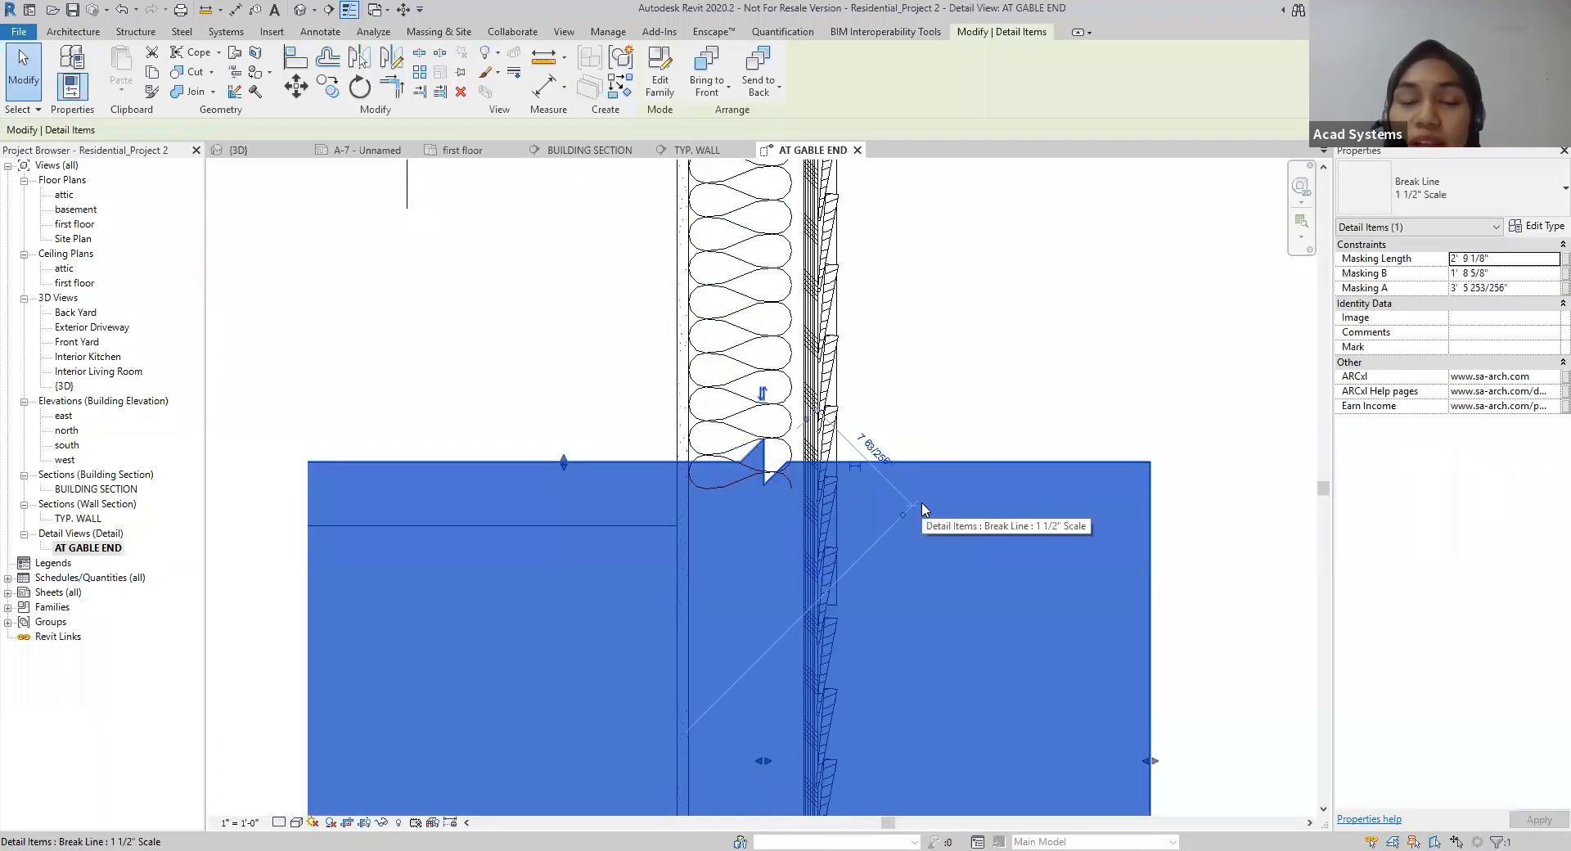
left_click(1050, 413)
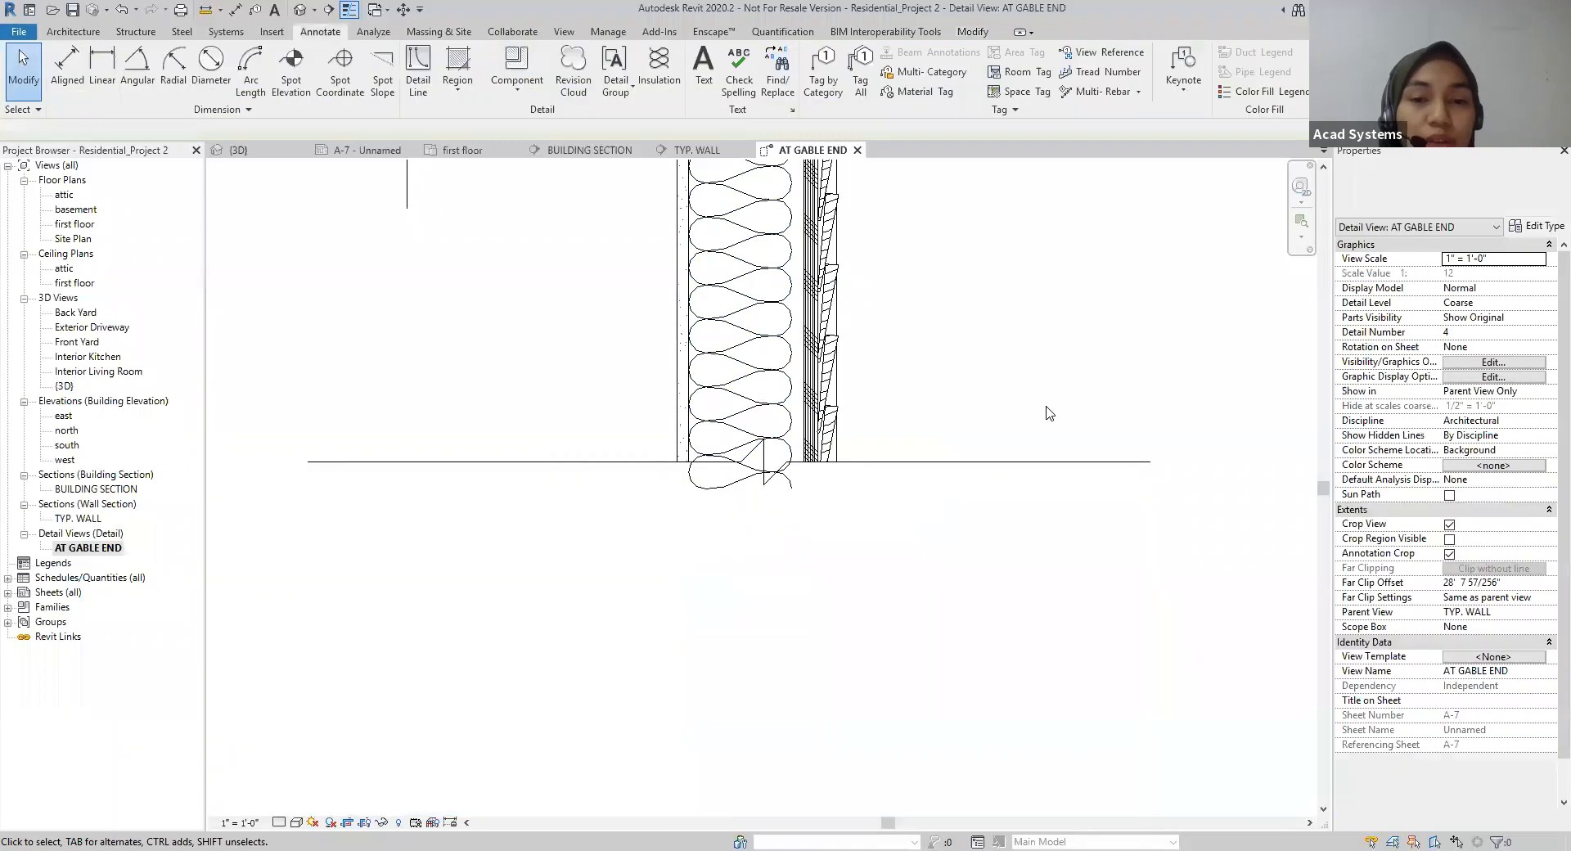
left_click(1040, 487)
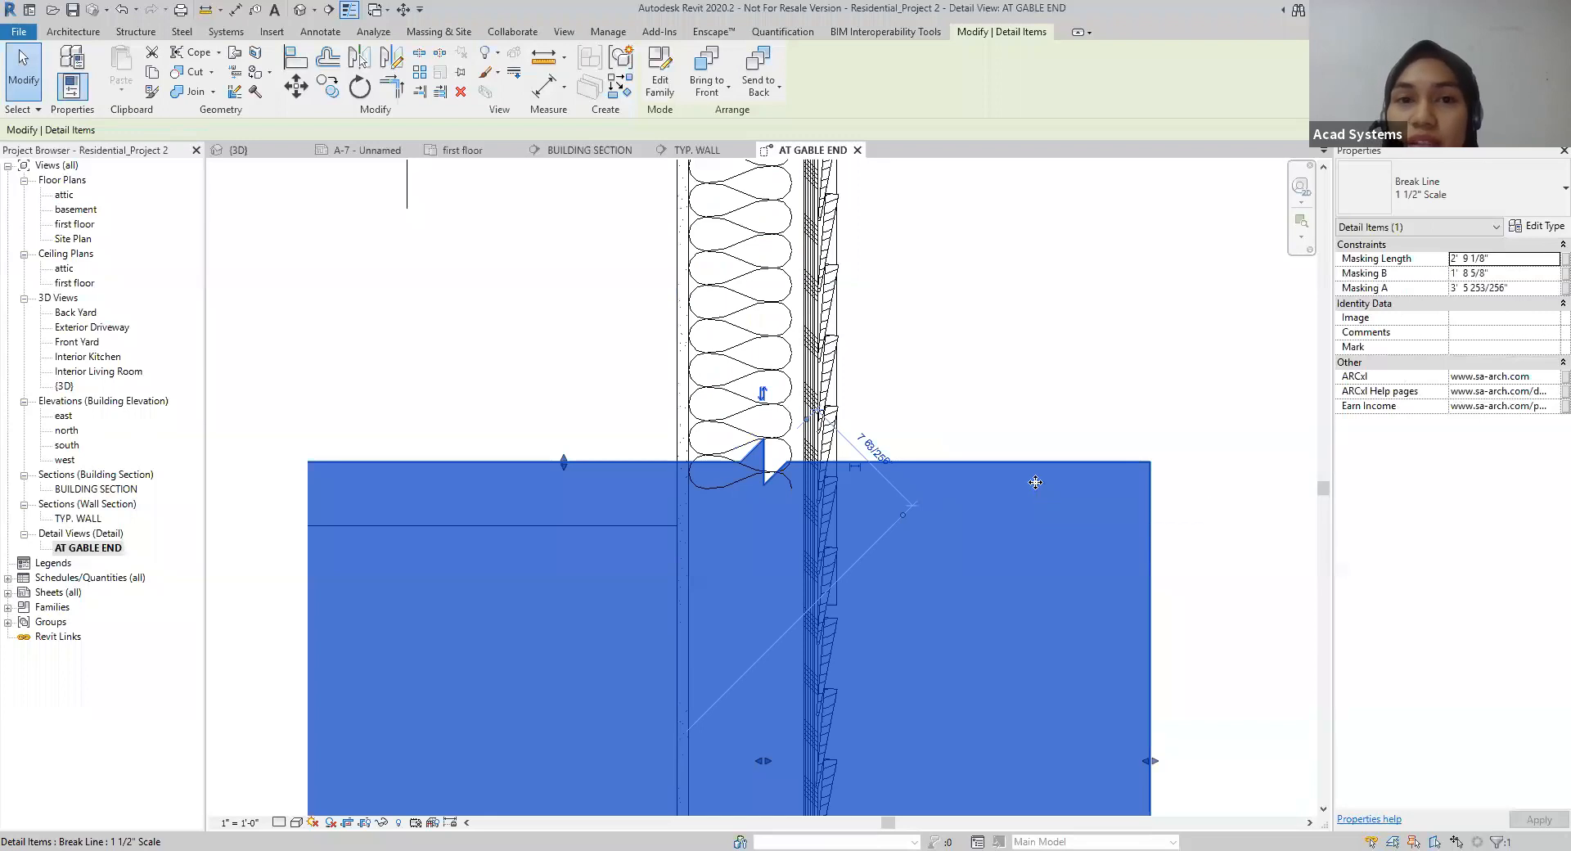
left_click(724, 86)
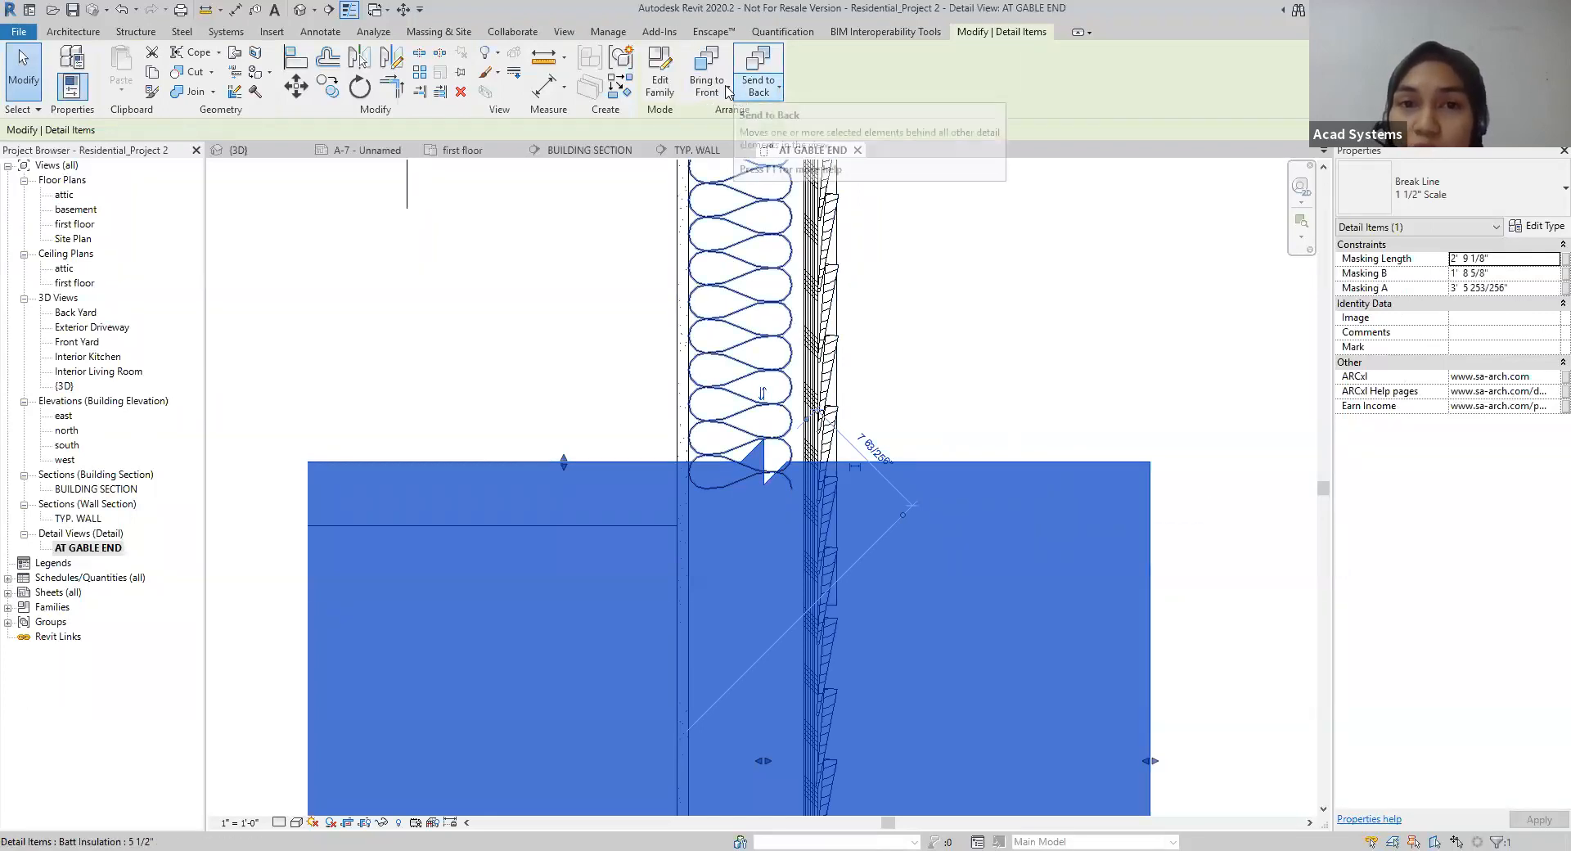
left_click(723, 119)
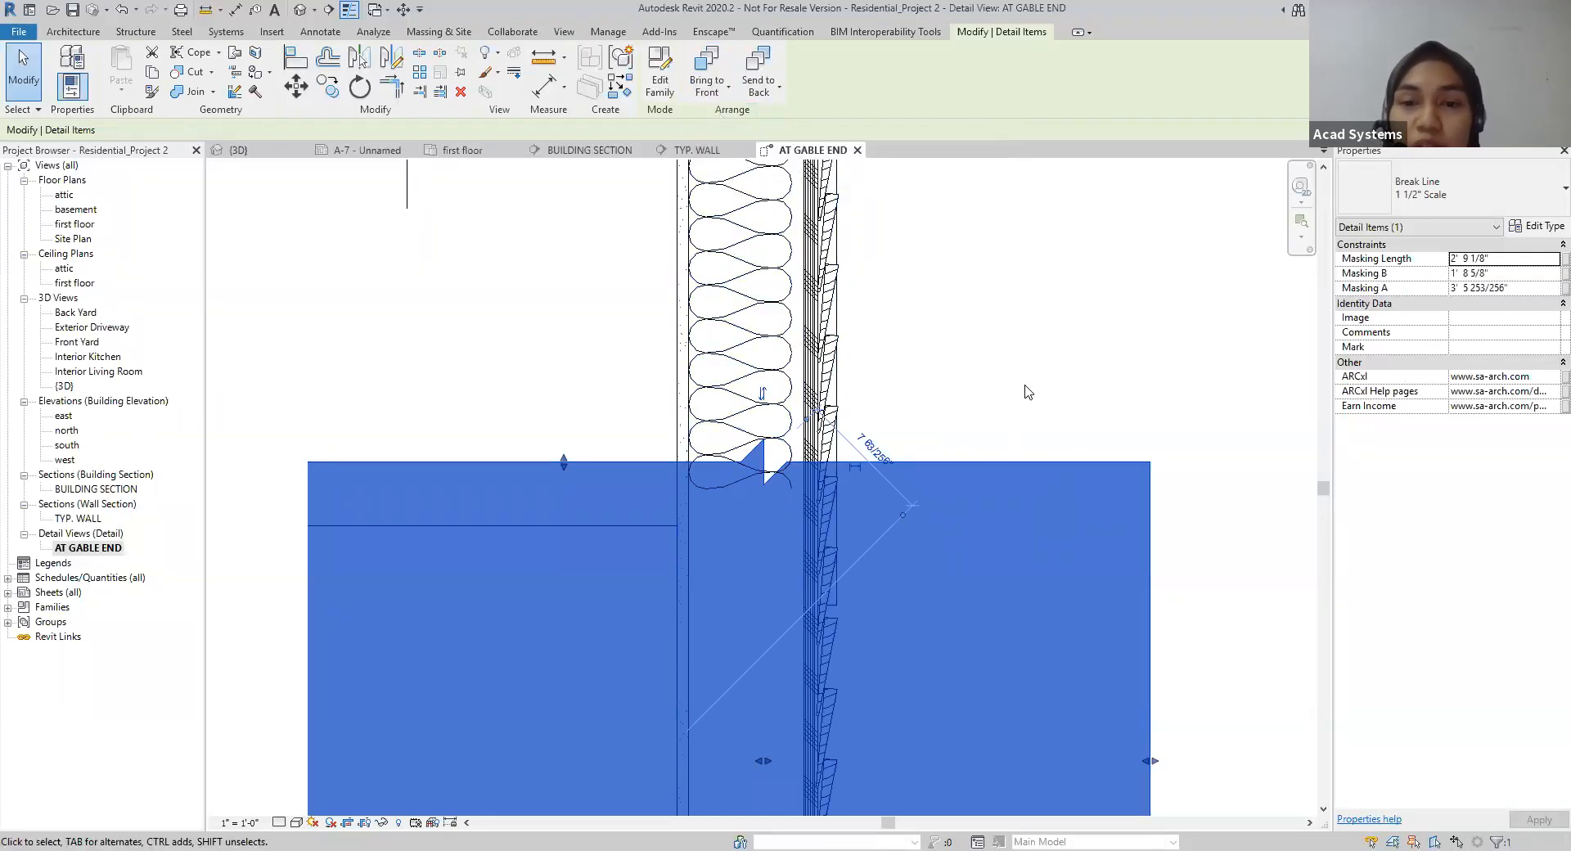
left_click(1123, 390)
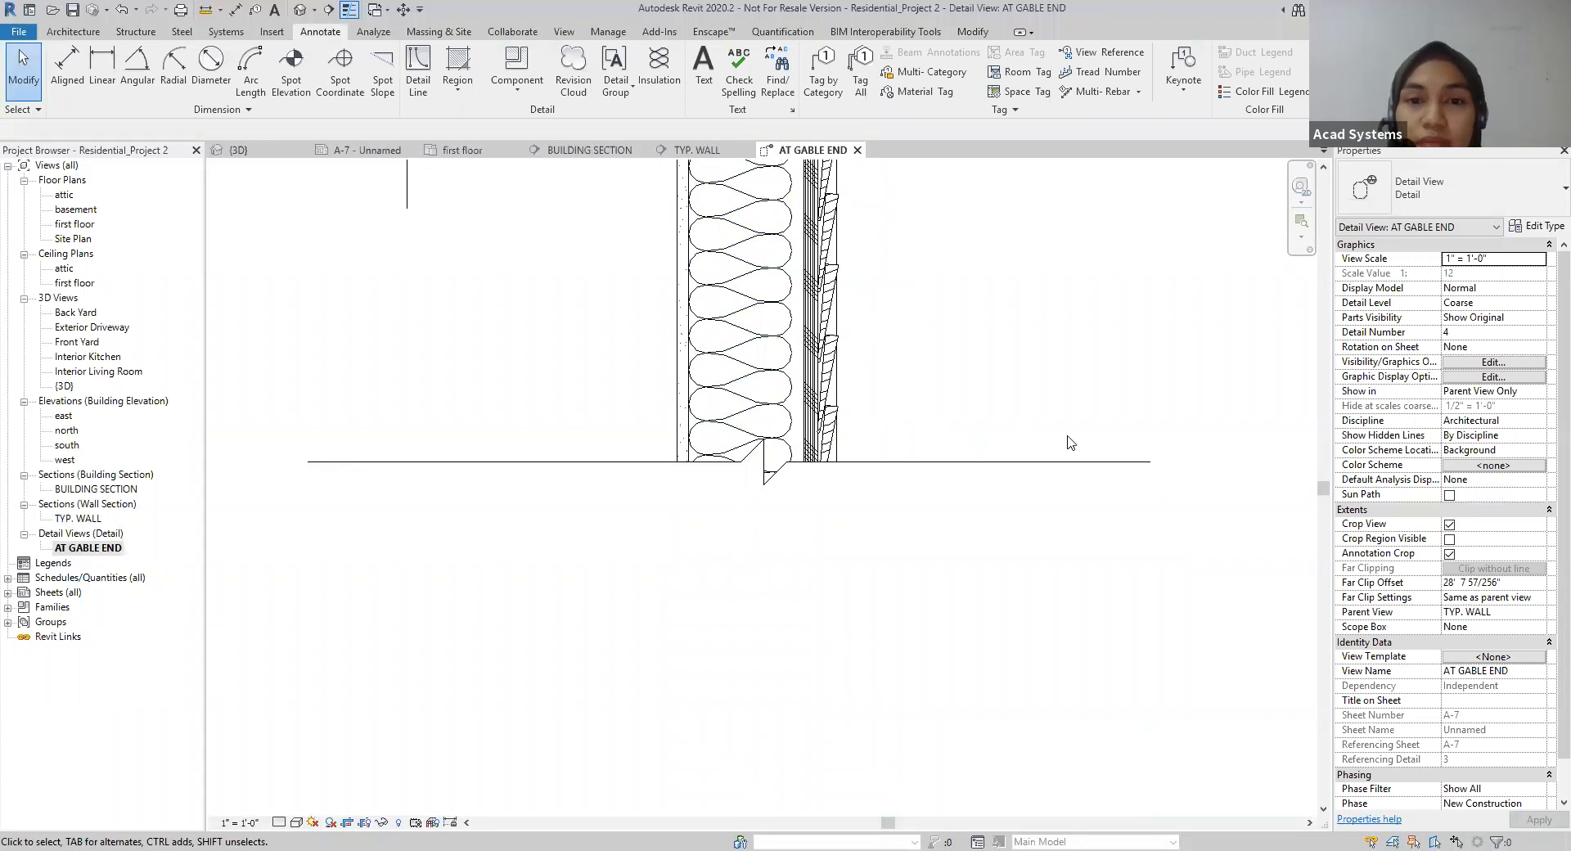
scroll(1069, 443, "down", 2)
scroll(1133, 317, "down", 1)
middle_click_drag(1133, 317, 1102, 463)
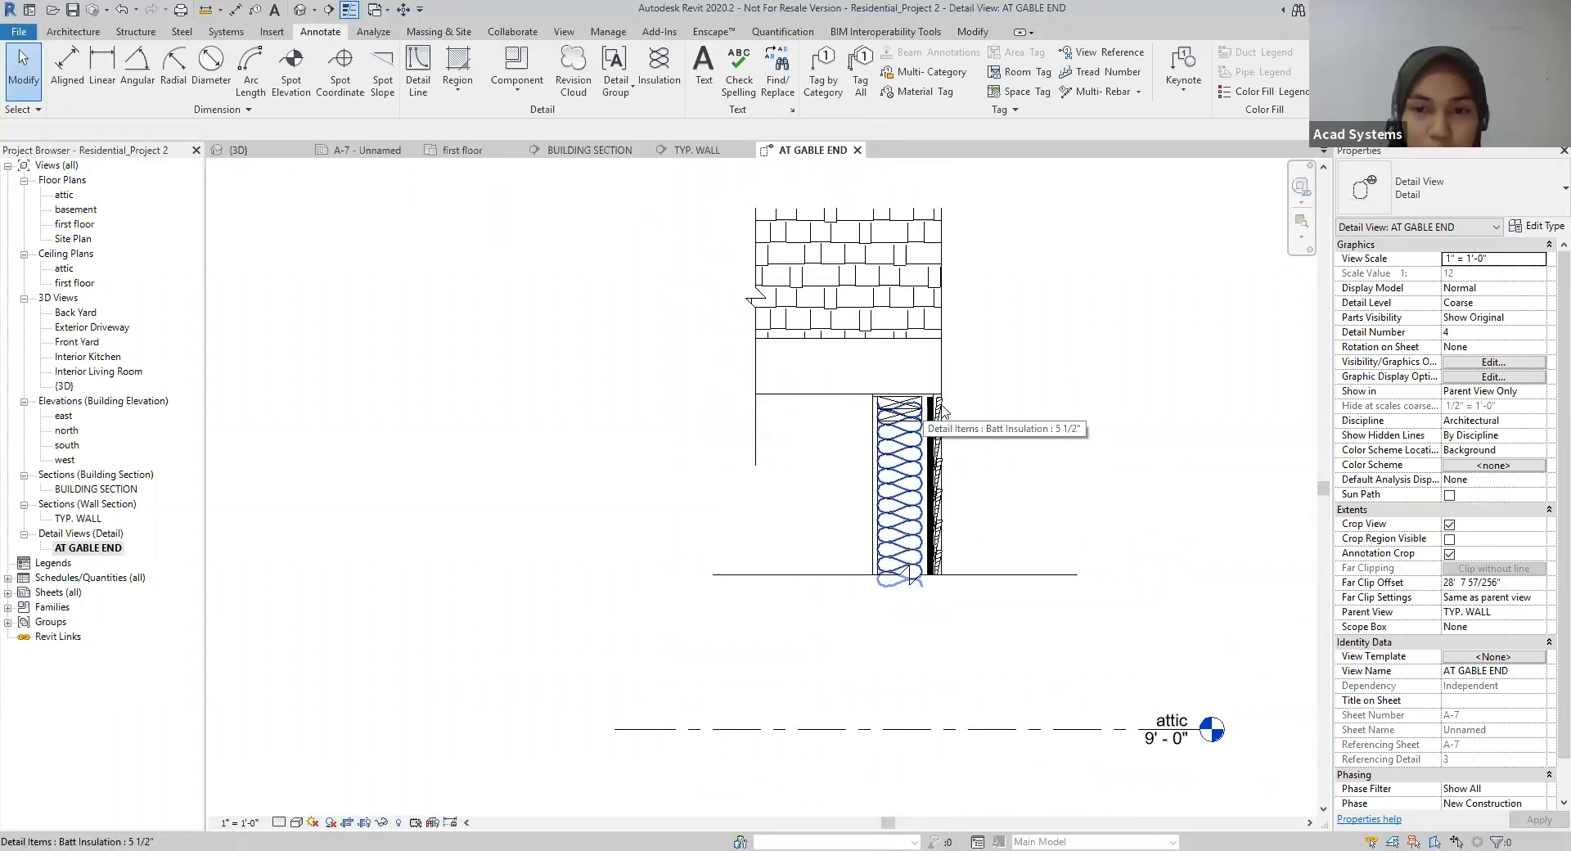
left_click(517, 88)
left_click(514, 120)
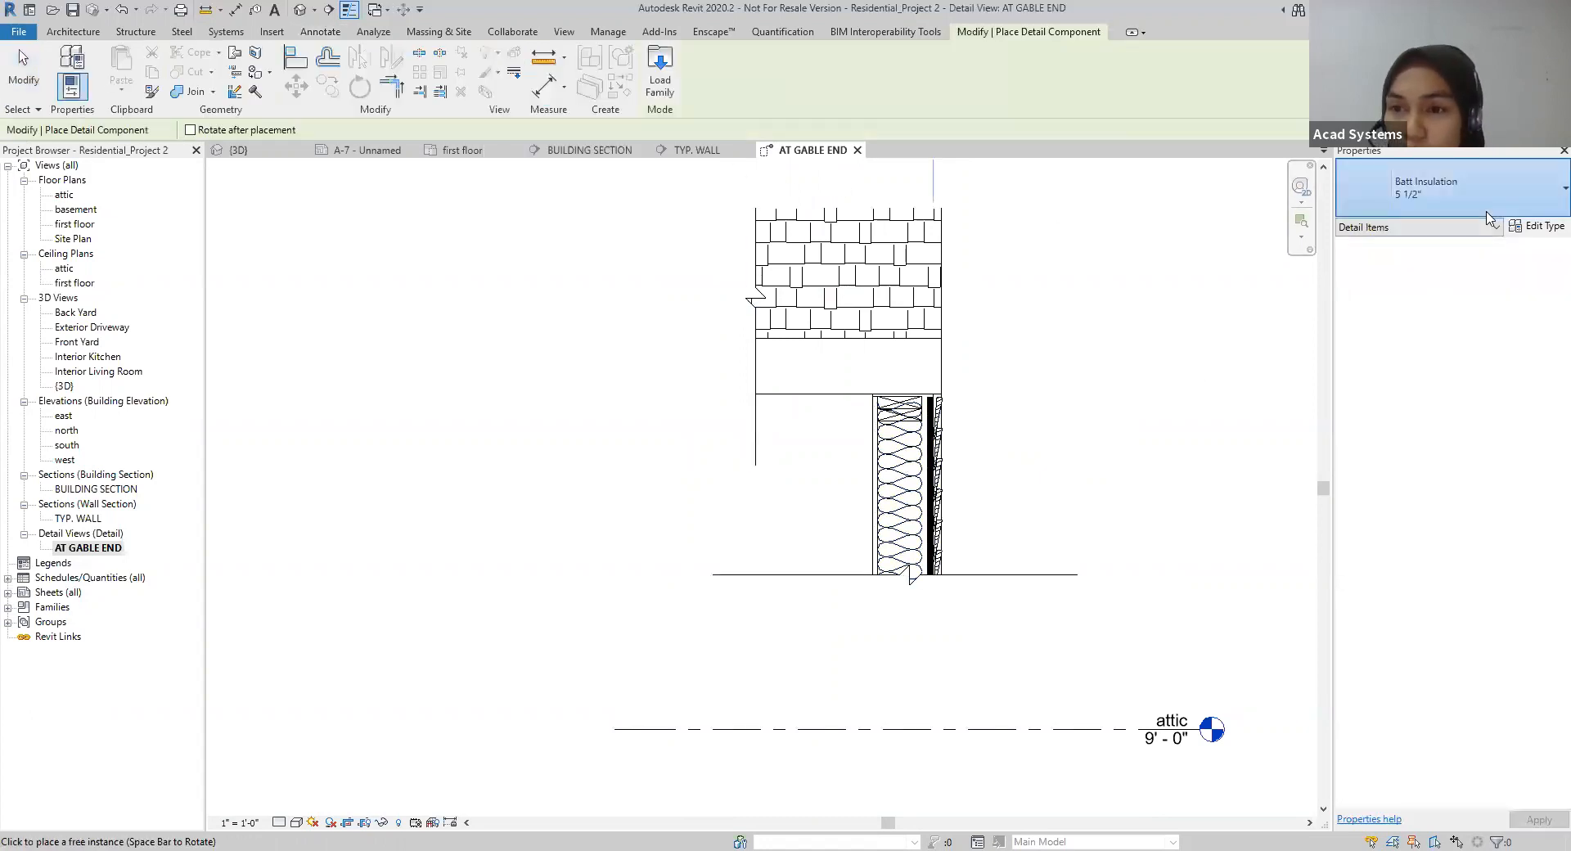
left_click(1444, 189)
left_click(1407, 648)
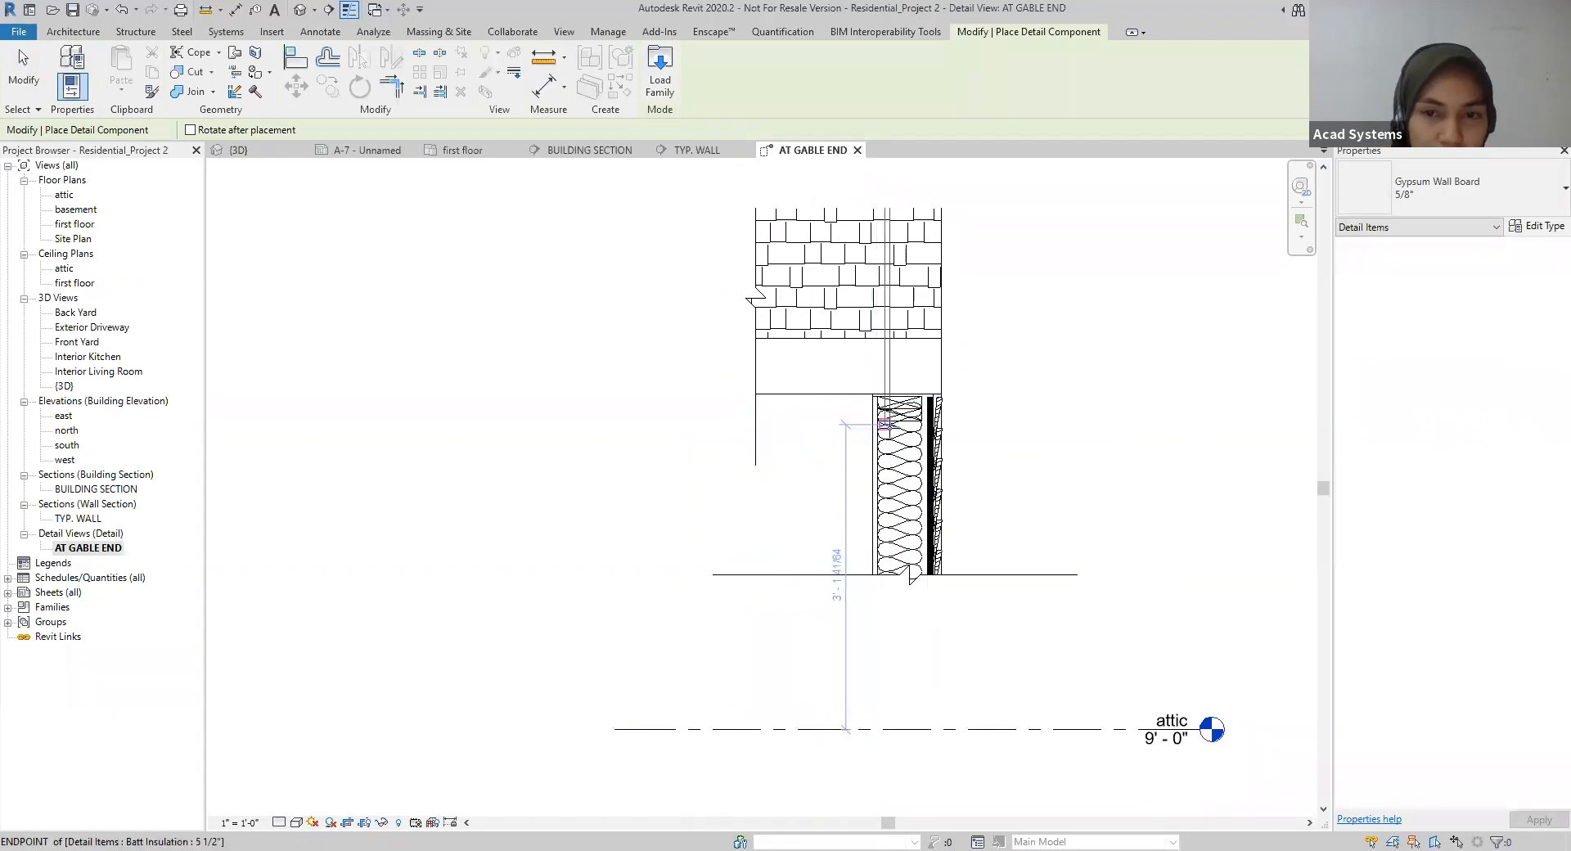
key("Escape")
Step: Place a Wood Sheathing Plywood 3/4" detail component horizontally across the roof shingles, ending at the roof's outer edge
left_click(517, 88)
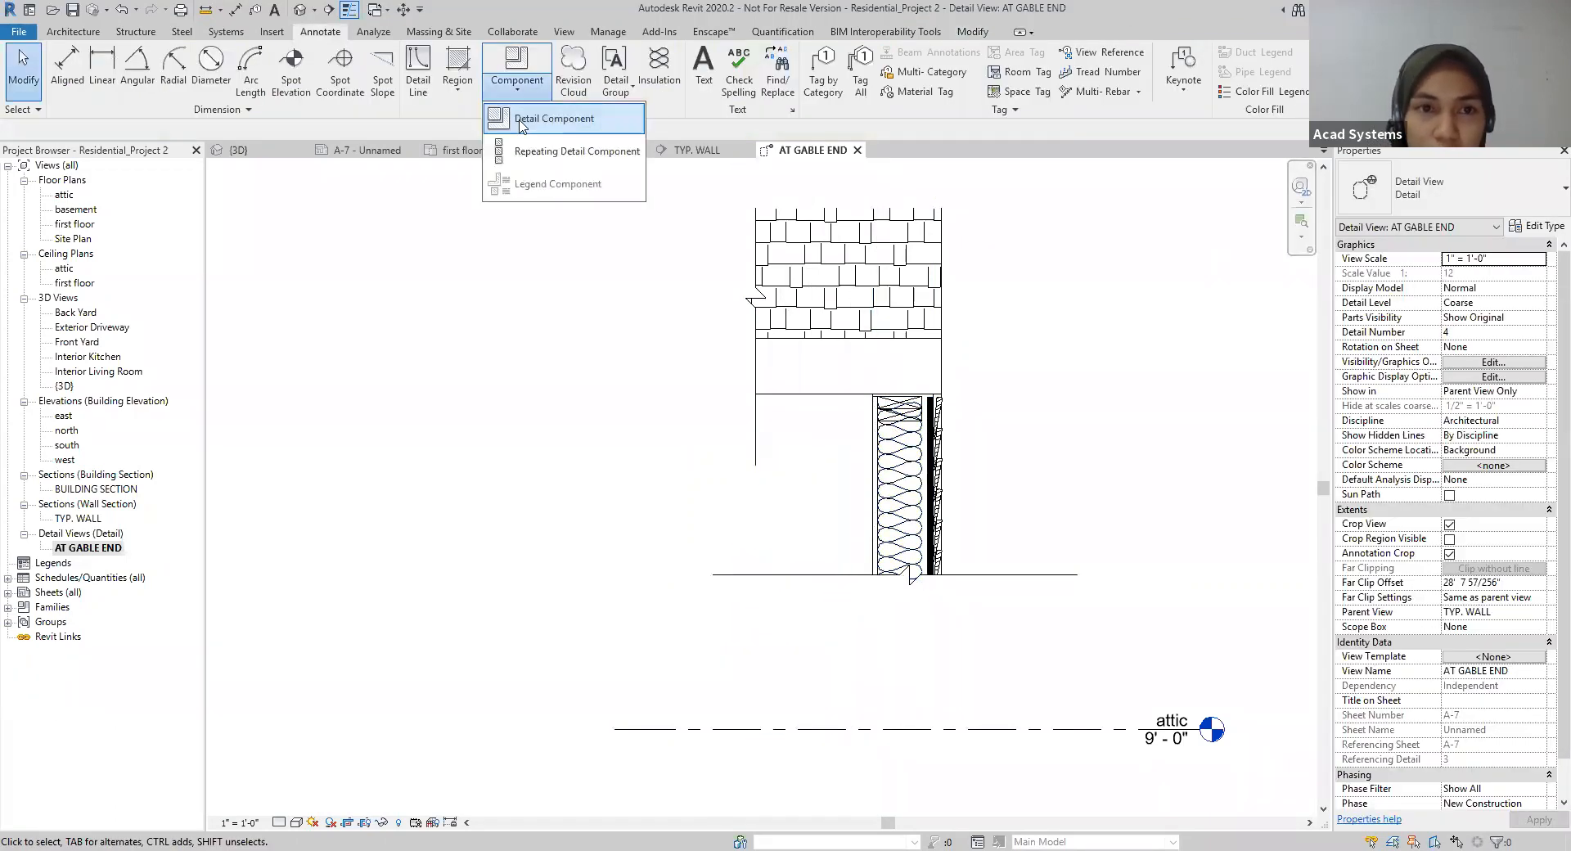
left_click(514, 121)
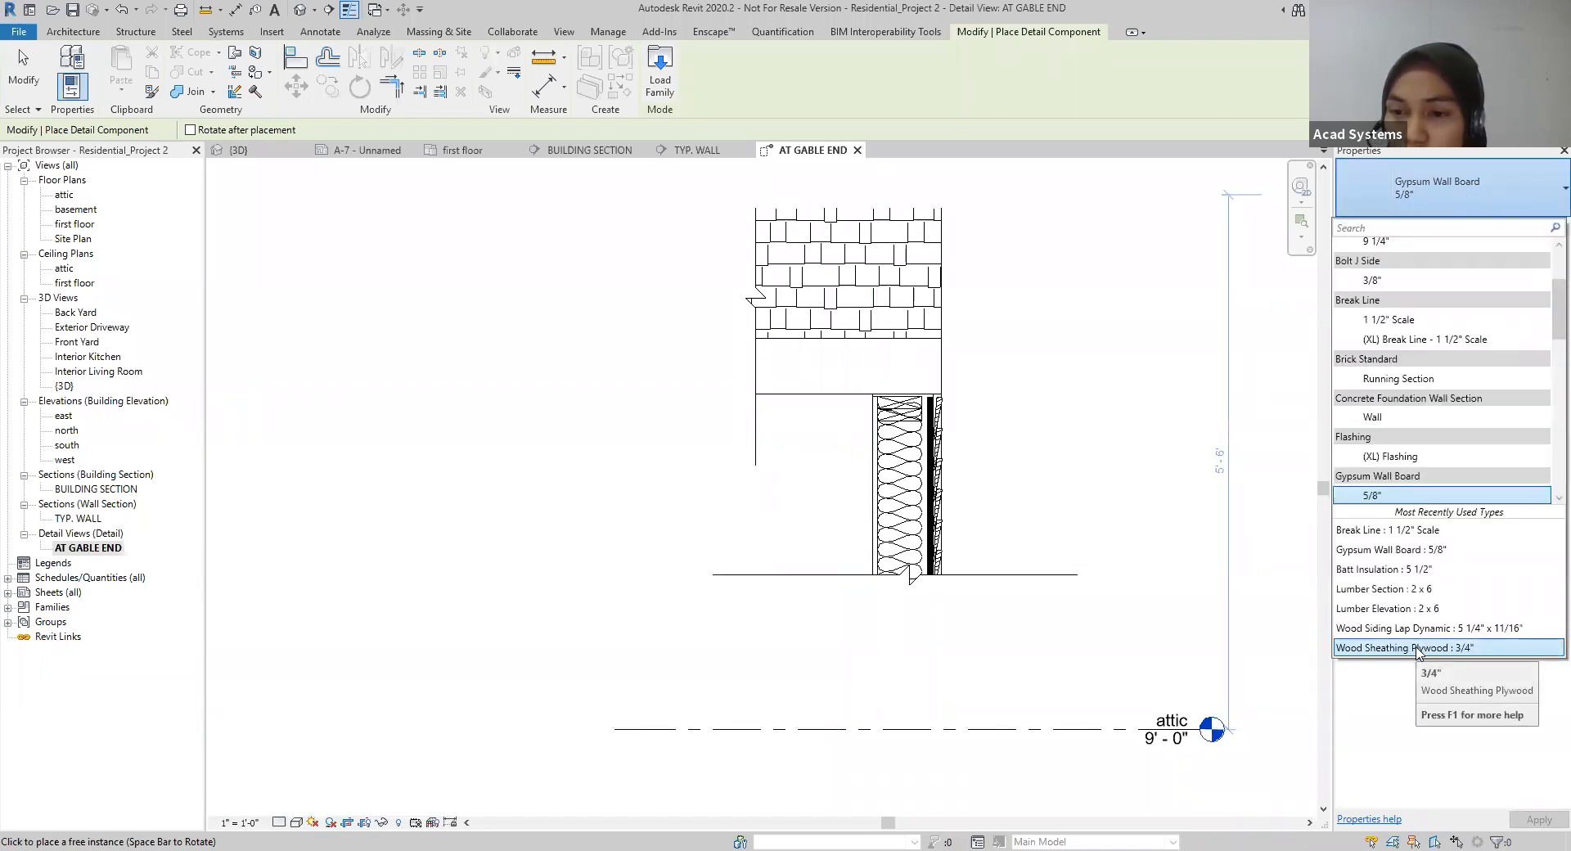
left_click(1418, 648)
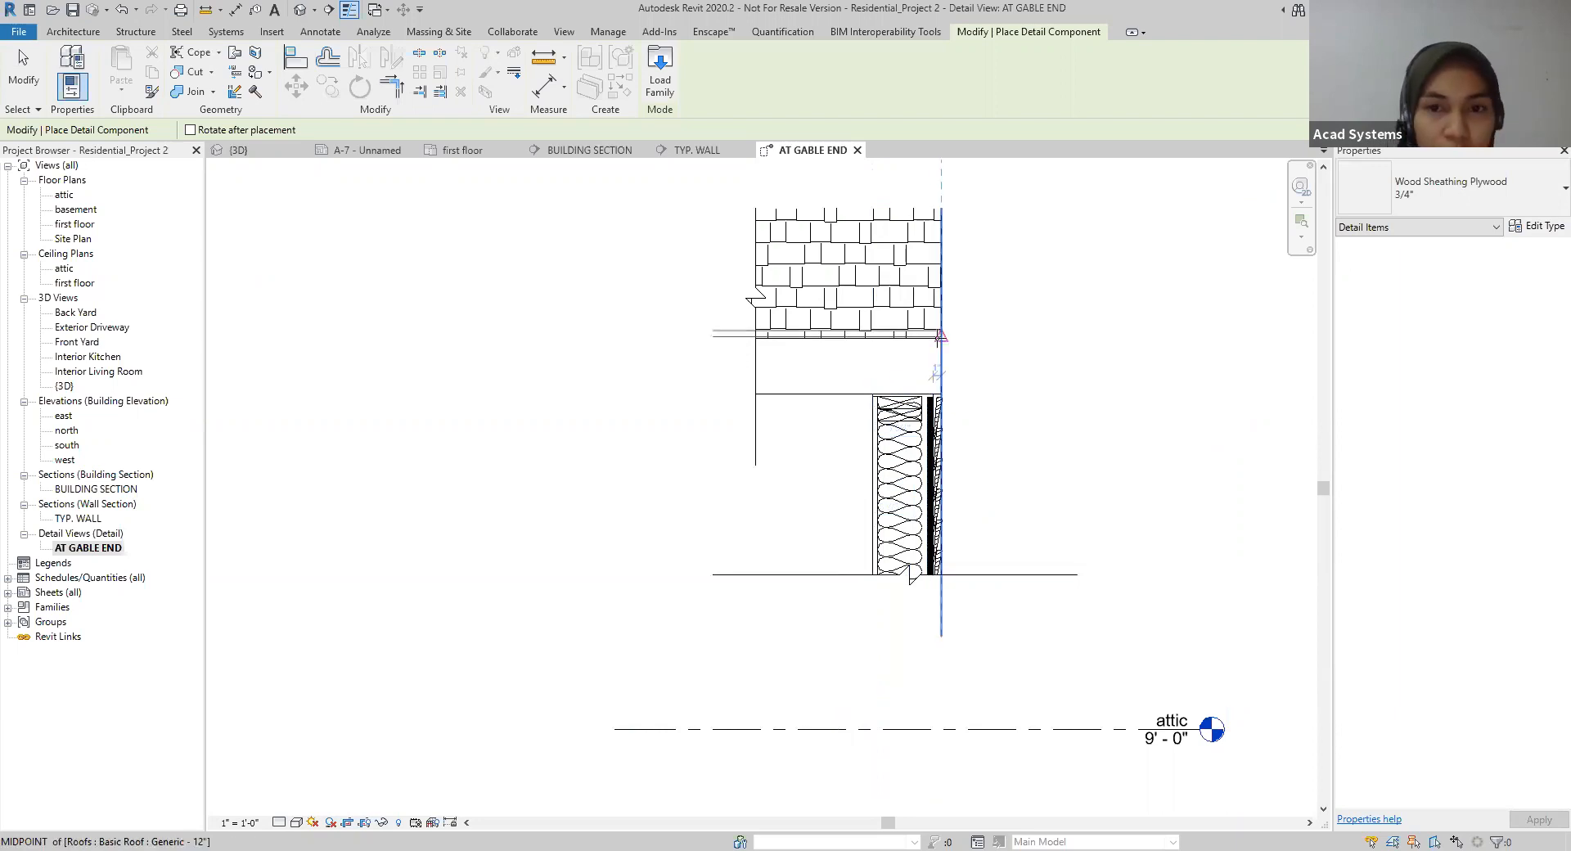
scroll(937, 343, "up", 2)
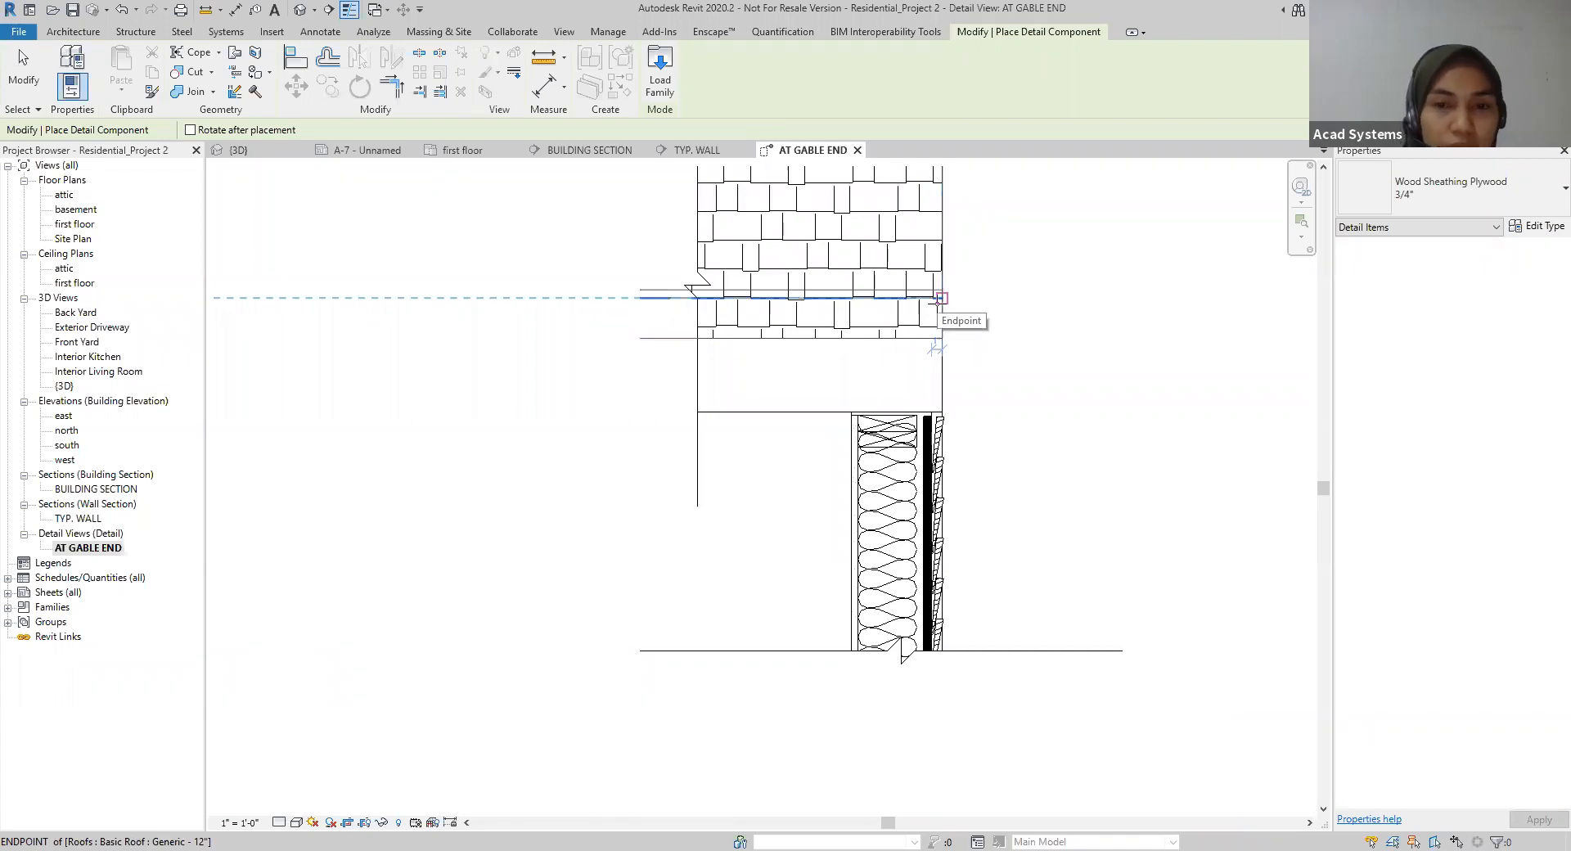
left_click(938, 299)
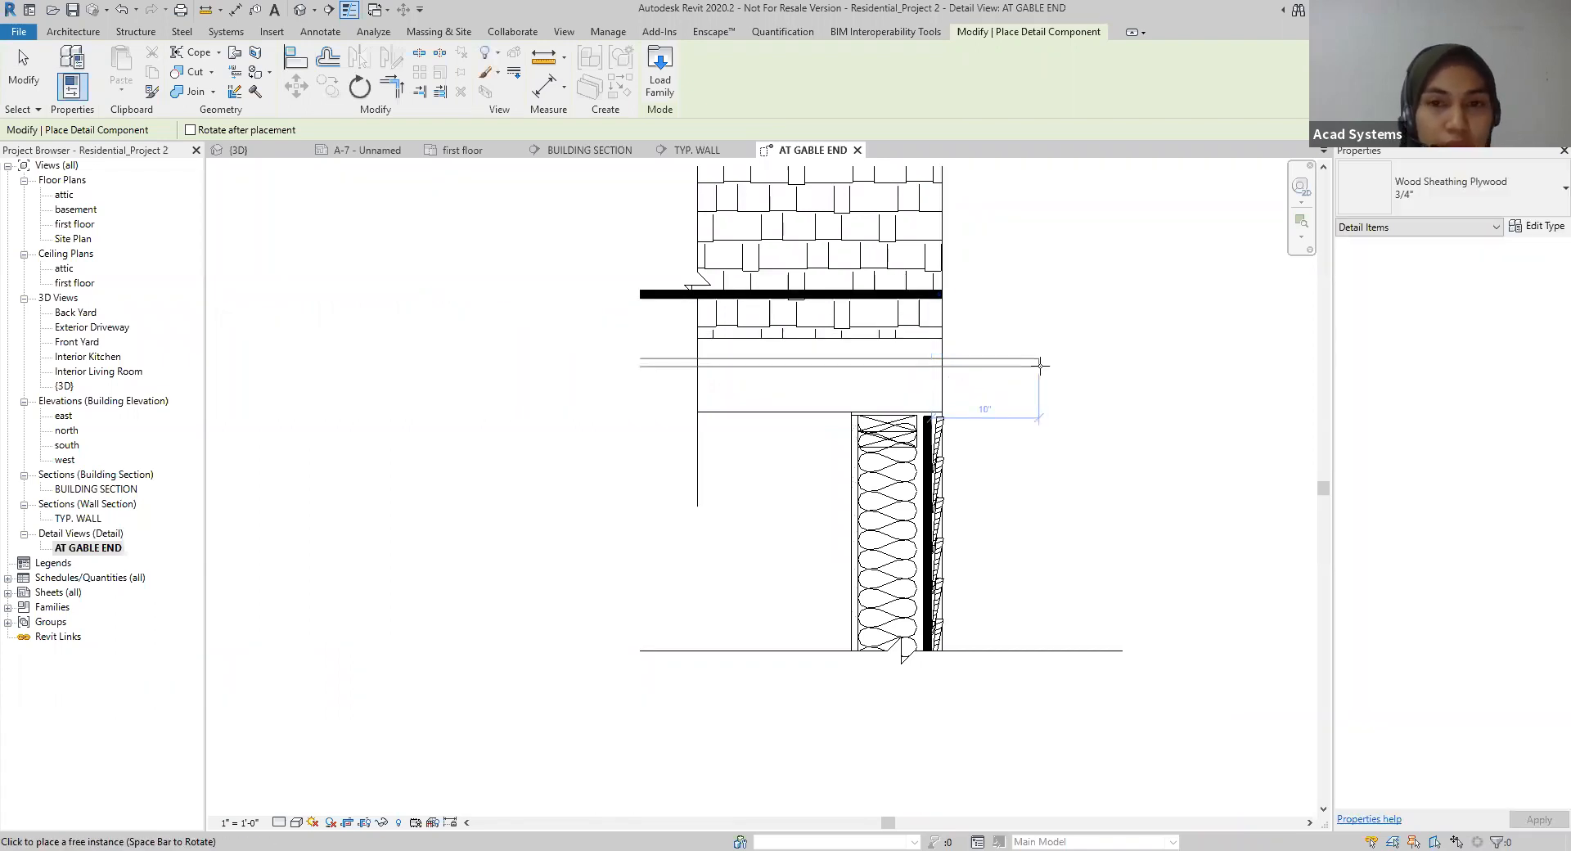
key("Escape")
middle_click_drag(1079, 300, 1089, 393)
left_click(924, 340)
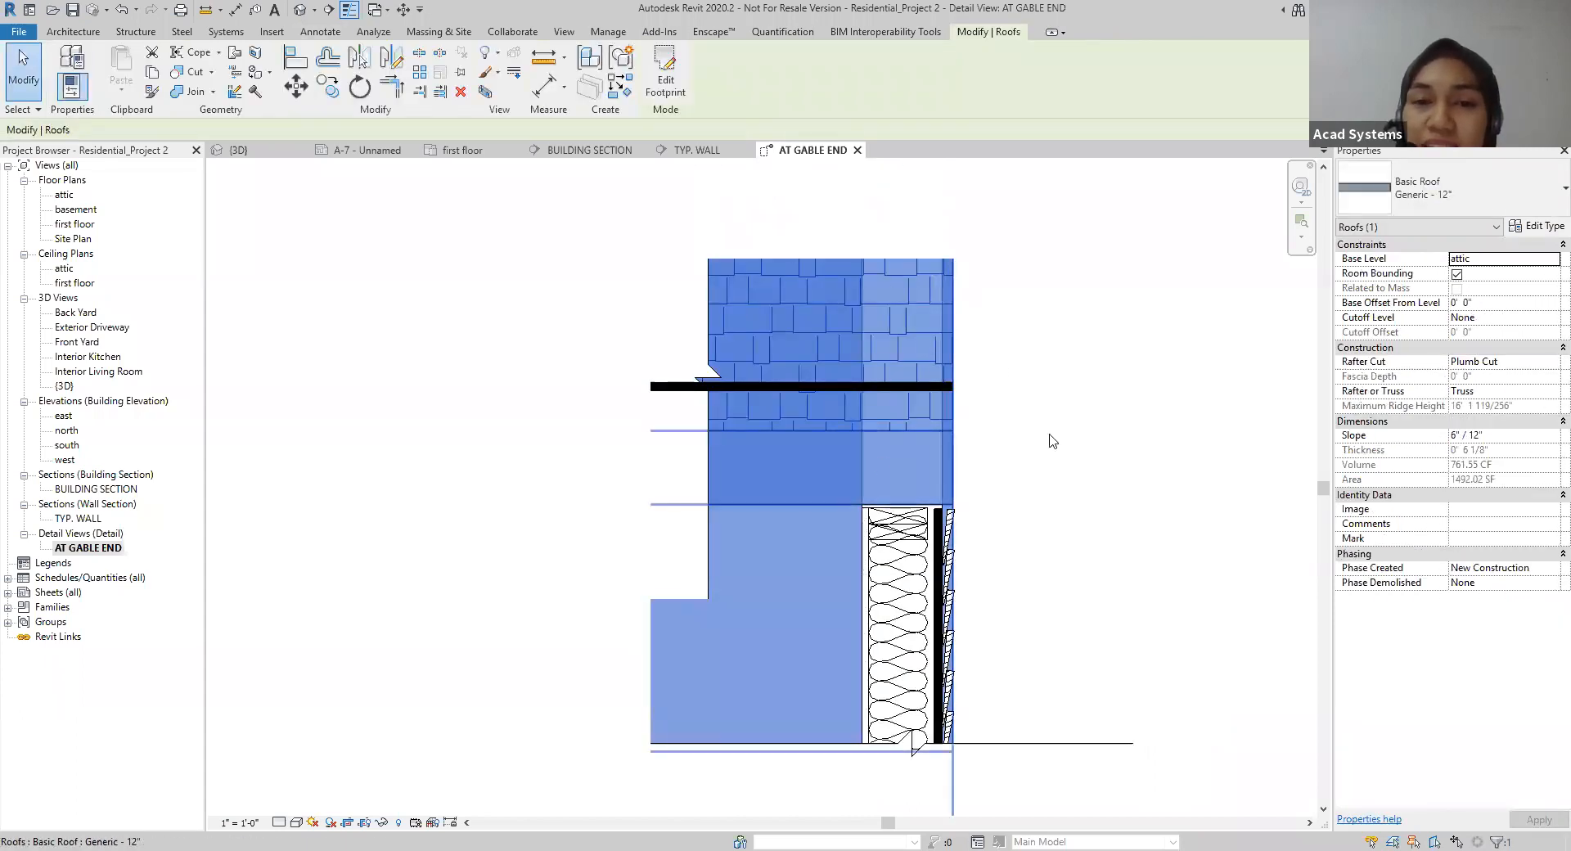
key("Escape")
left_click(319, 31)
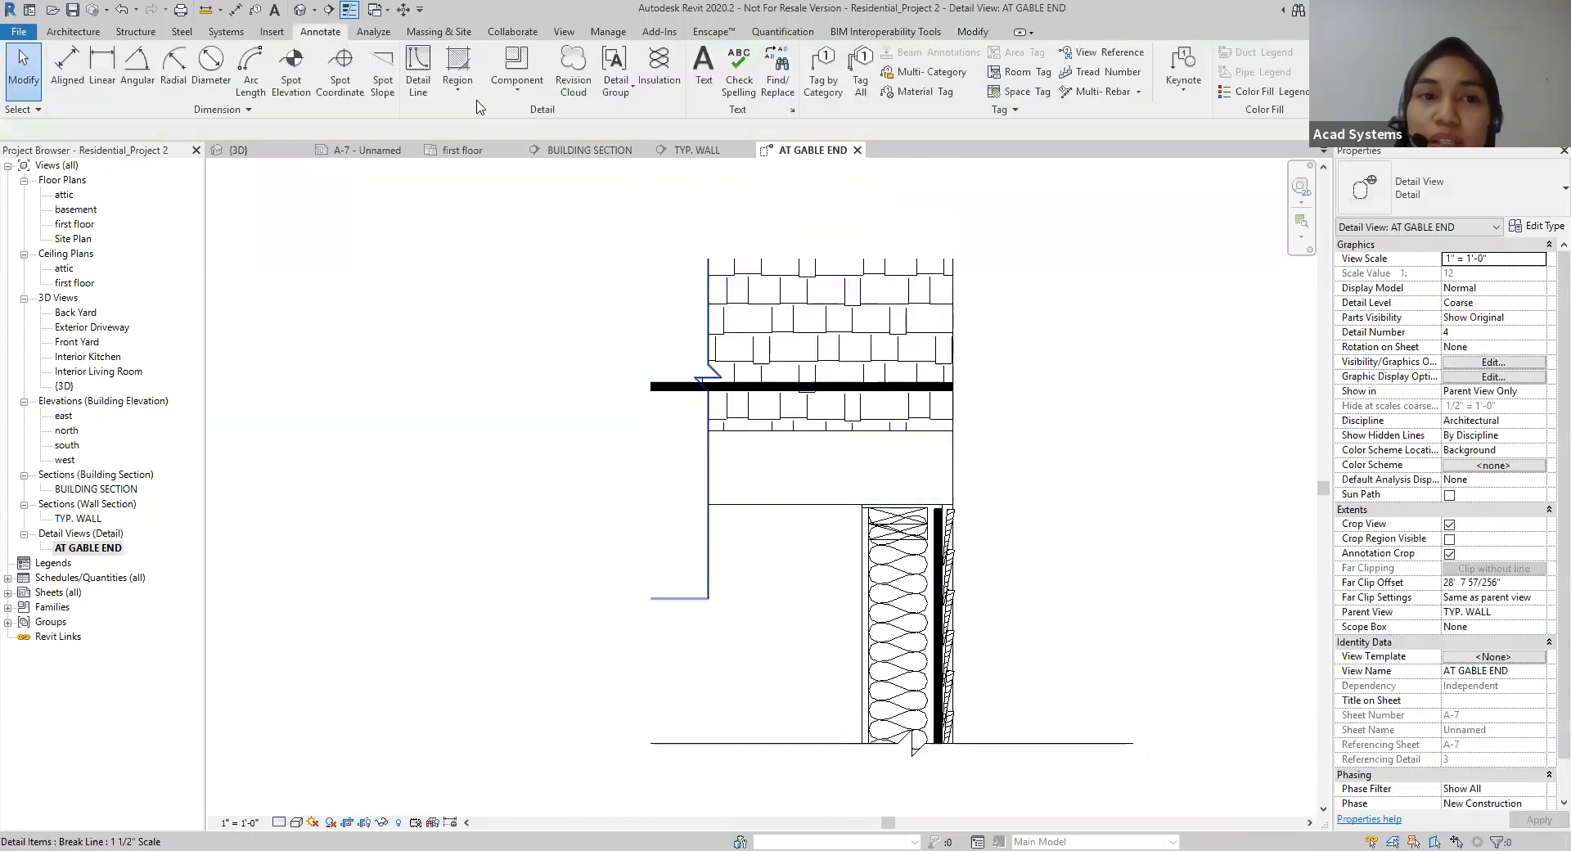
left_click(469, 94)
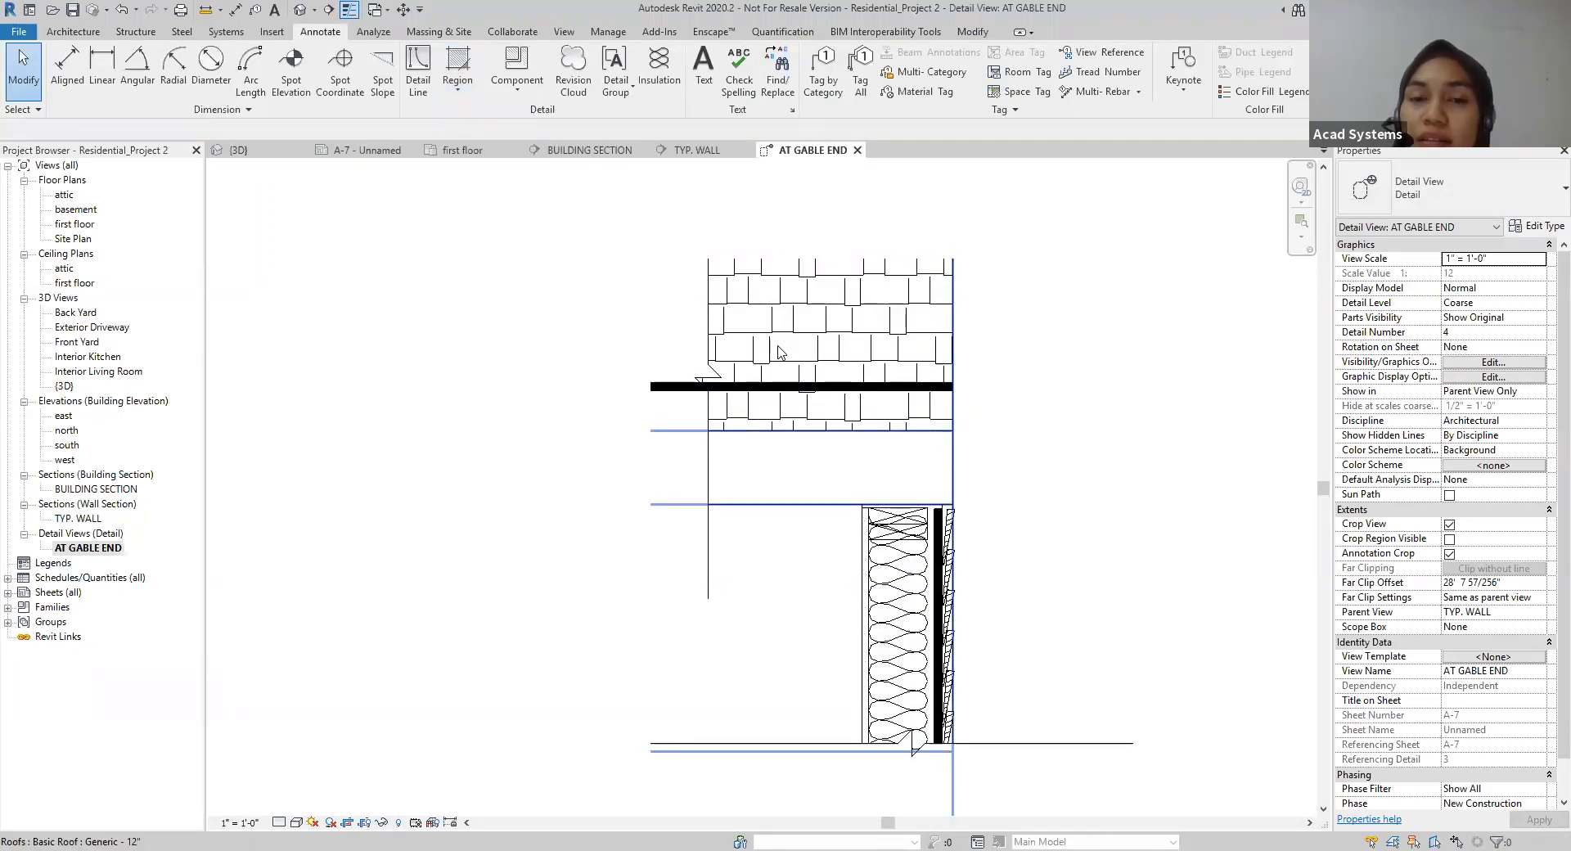
left_click(867, 342)
left_click(1015, 356)
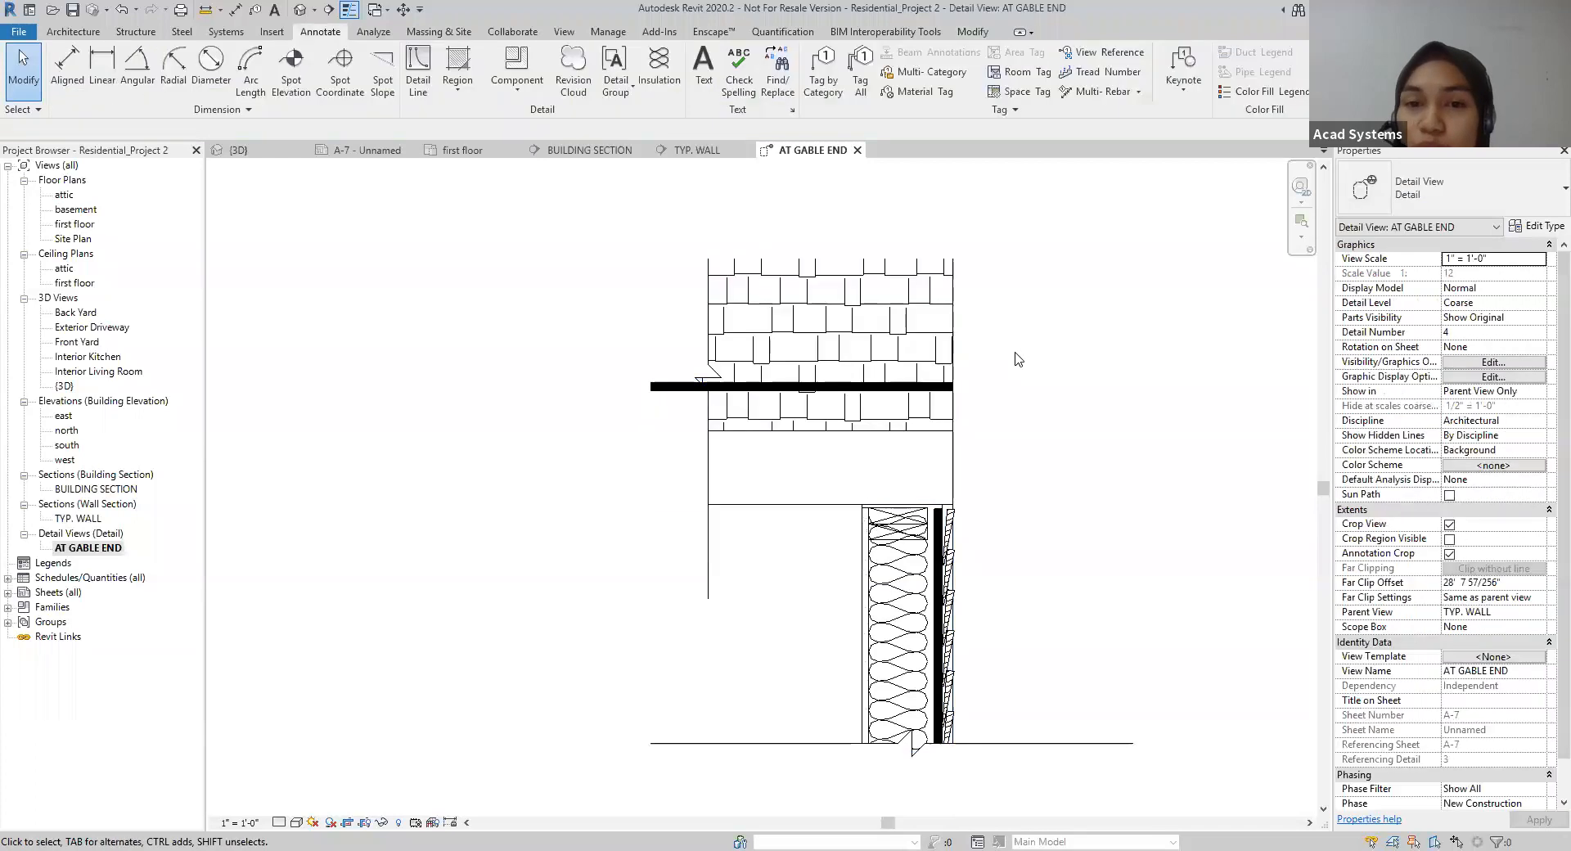
Step: Create a rectangular Wood 3 filled region with invisible boundary lines over the roof shingles, from the roof's outer edge to beyond the vertical break line
left_click(470, 96)
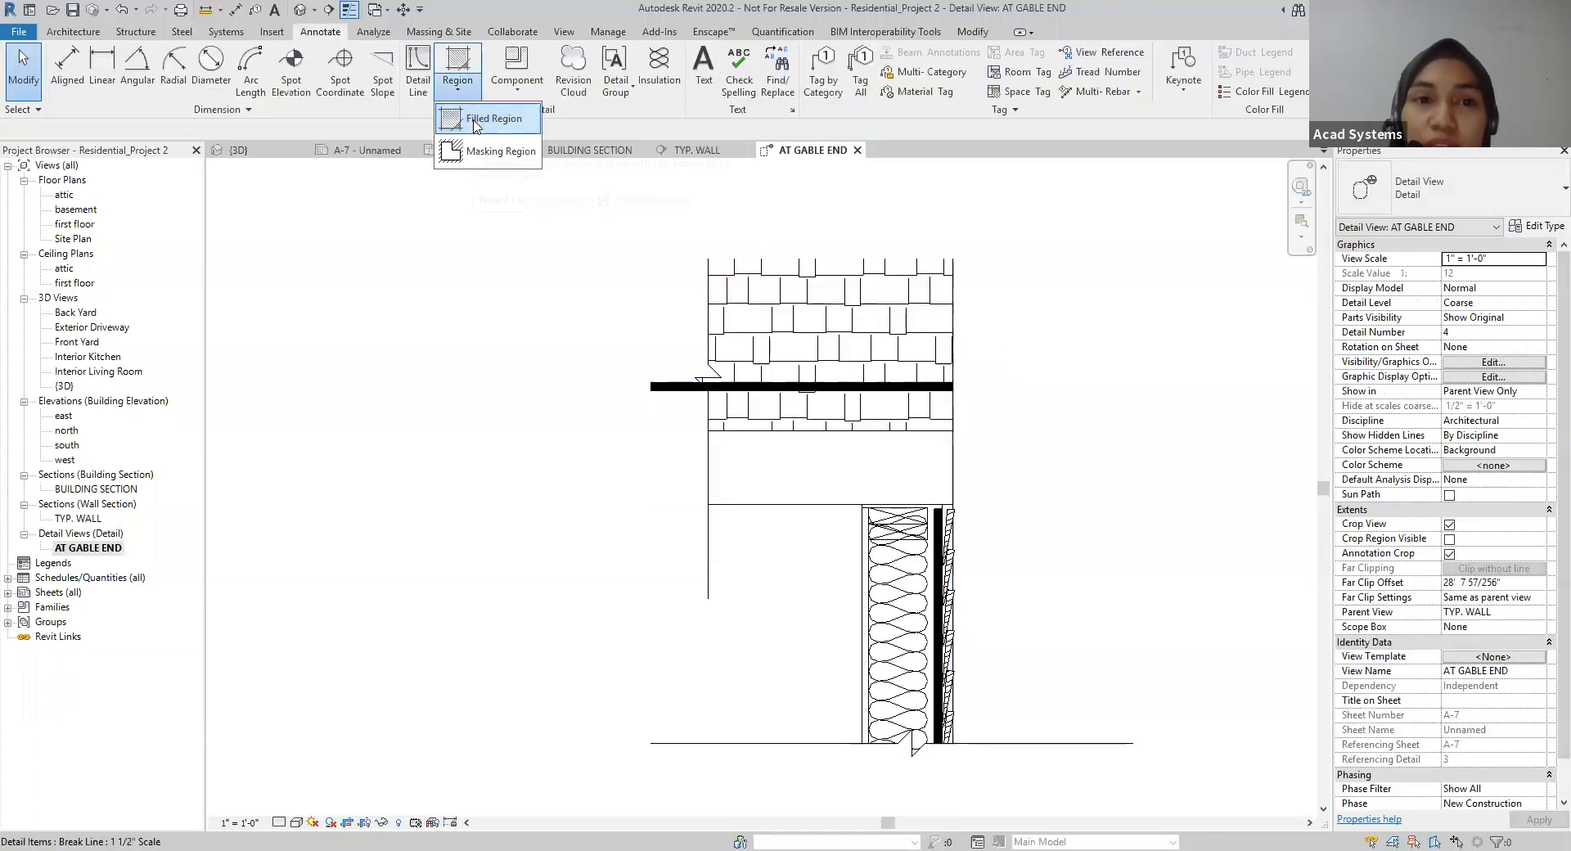
left_click(486, 122)
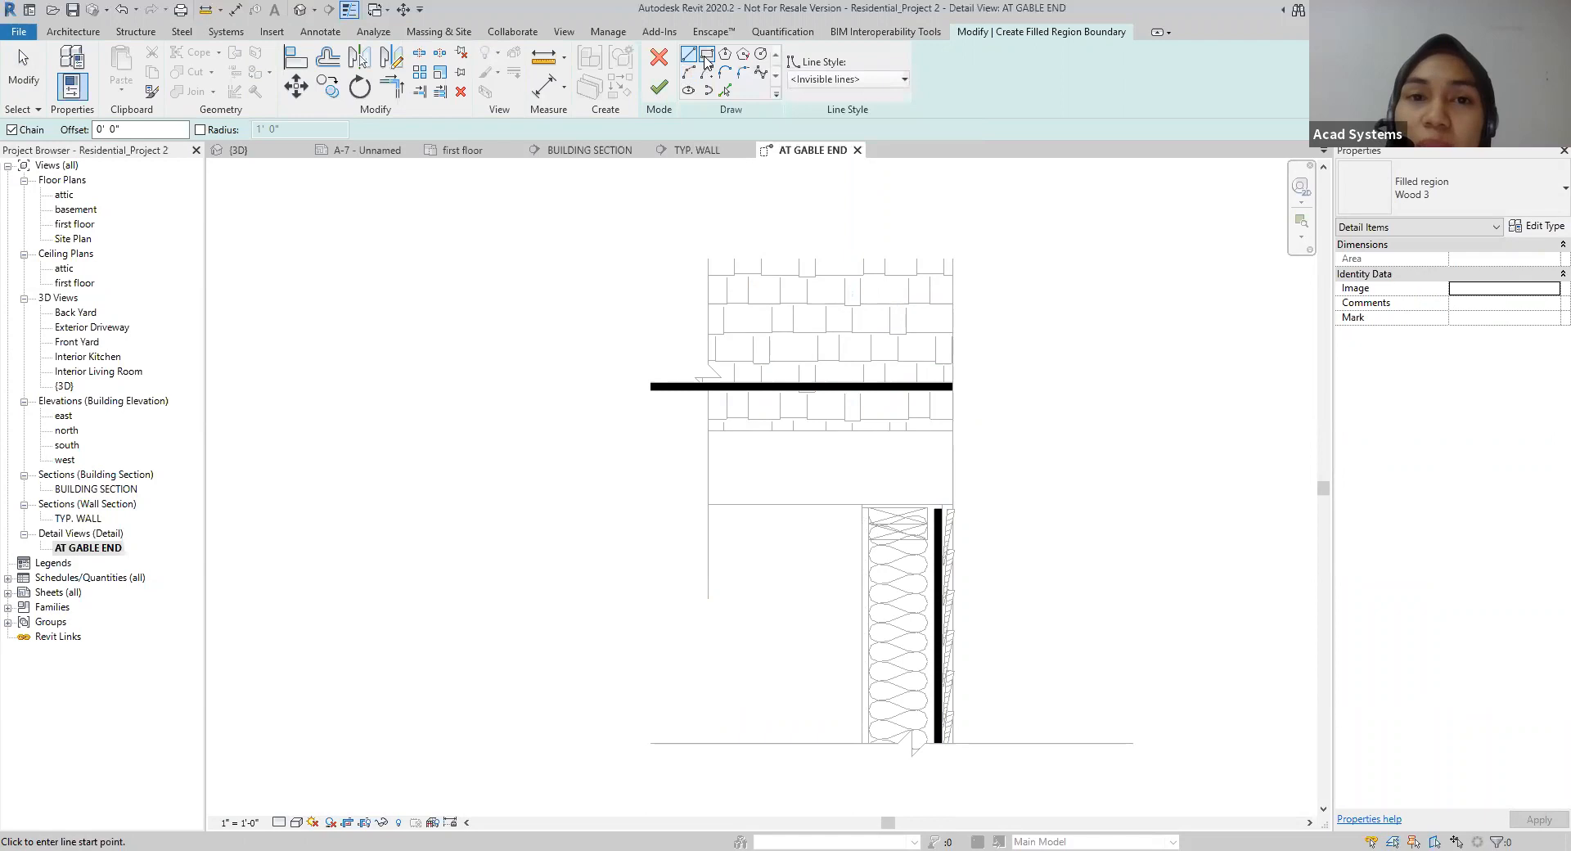
left_click(705, 56)
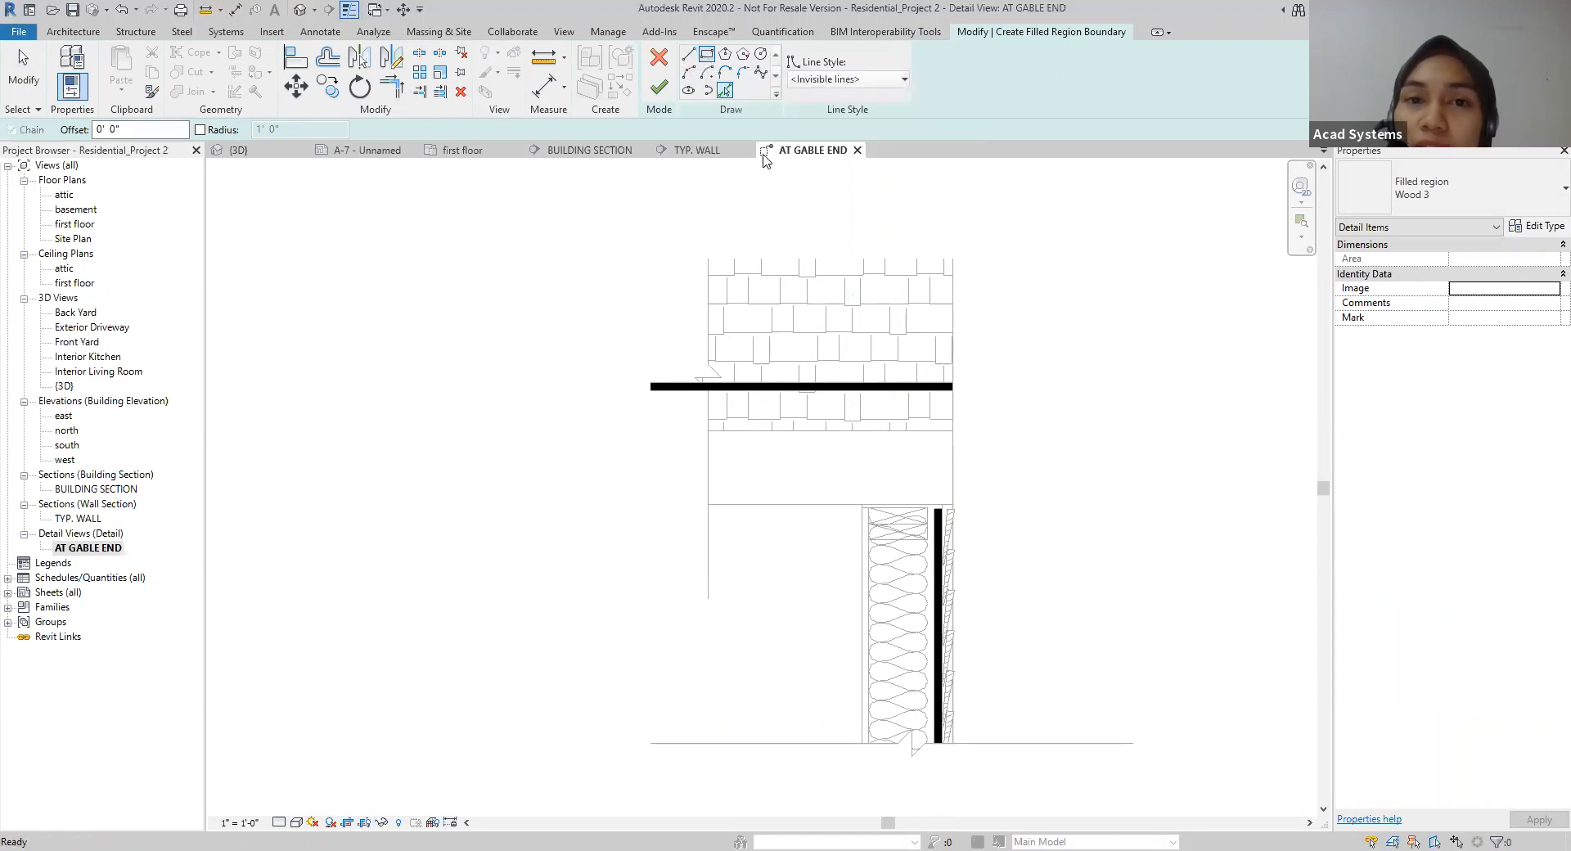
left_click(952, 422)
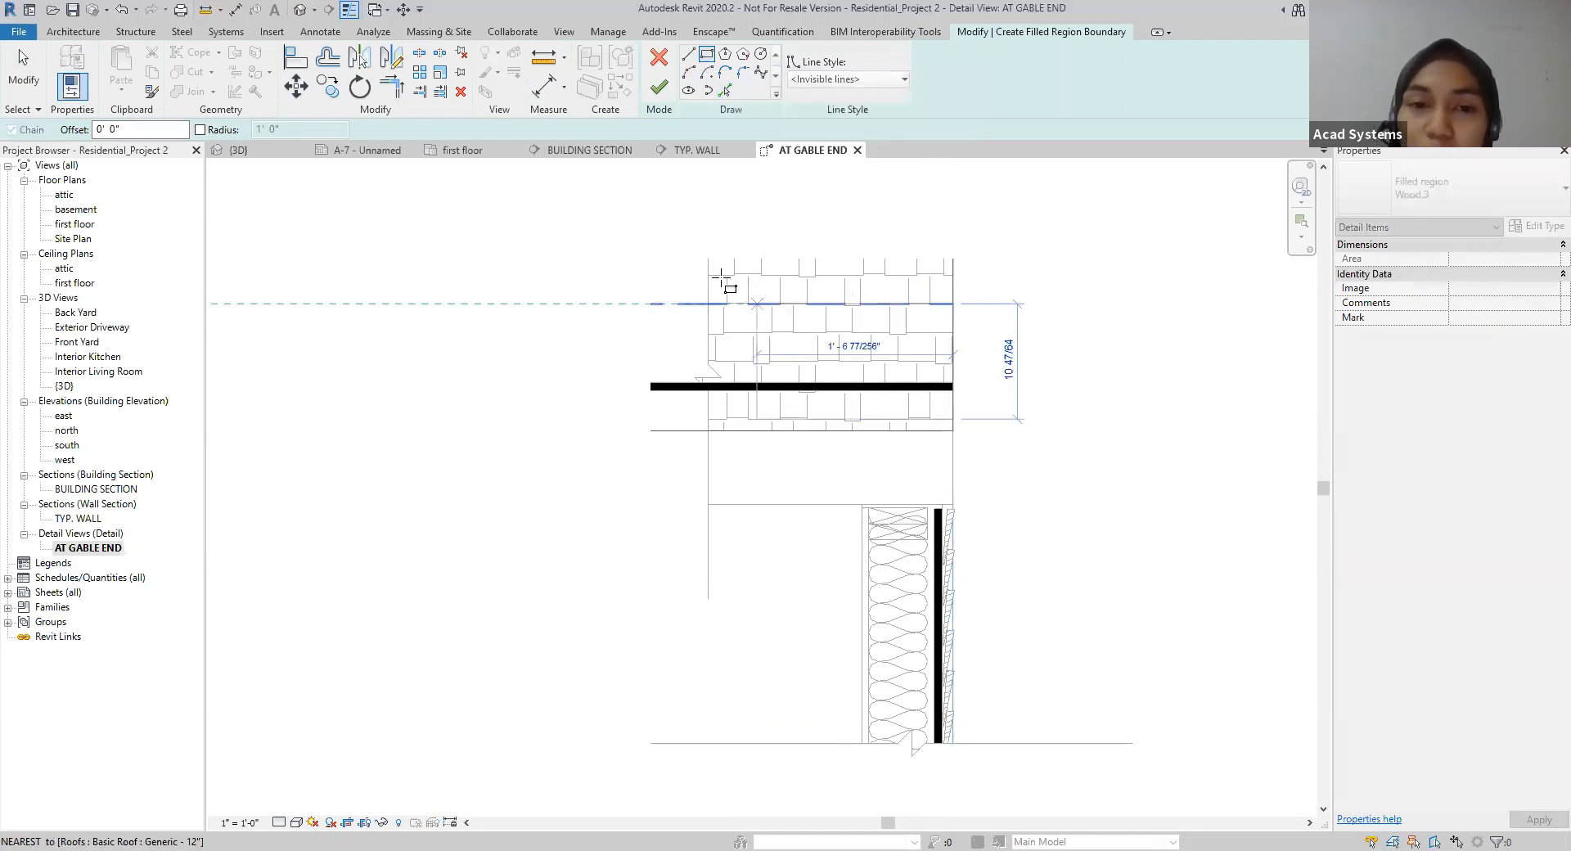
left_click(651, 204)
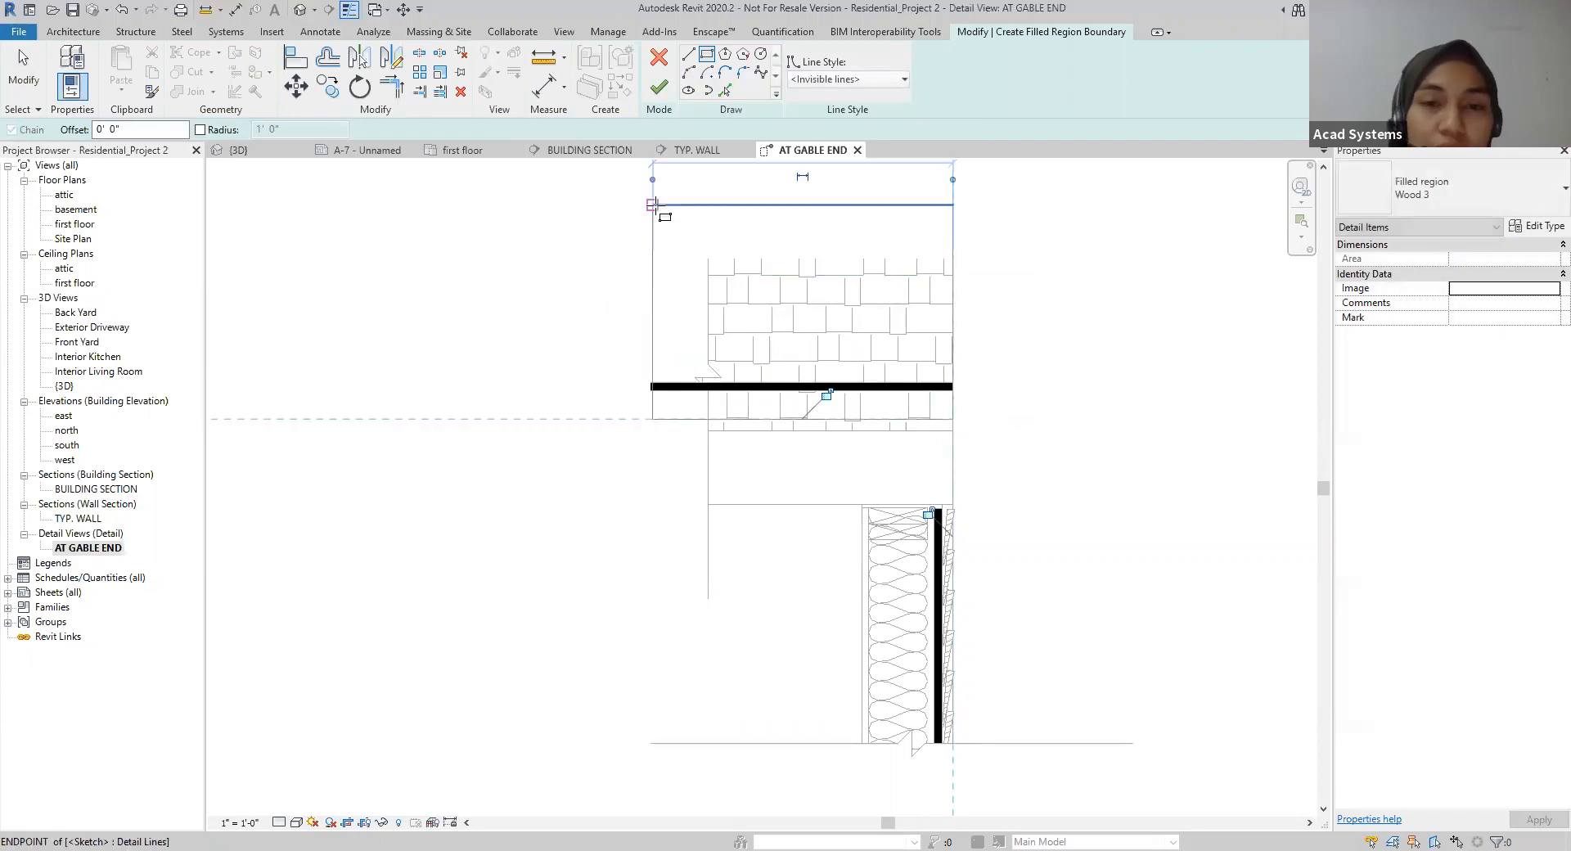
left_click(658, 87)
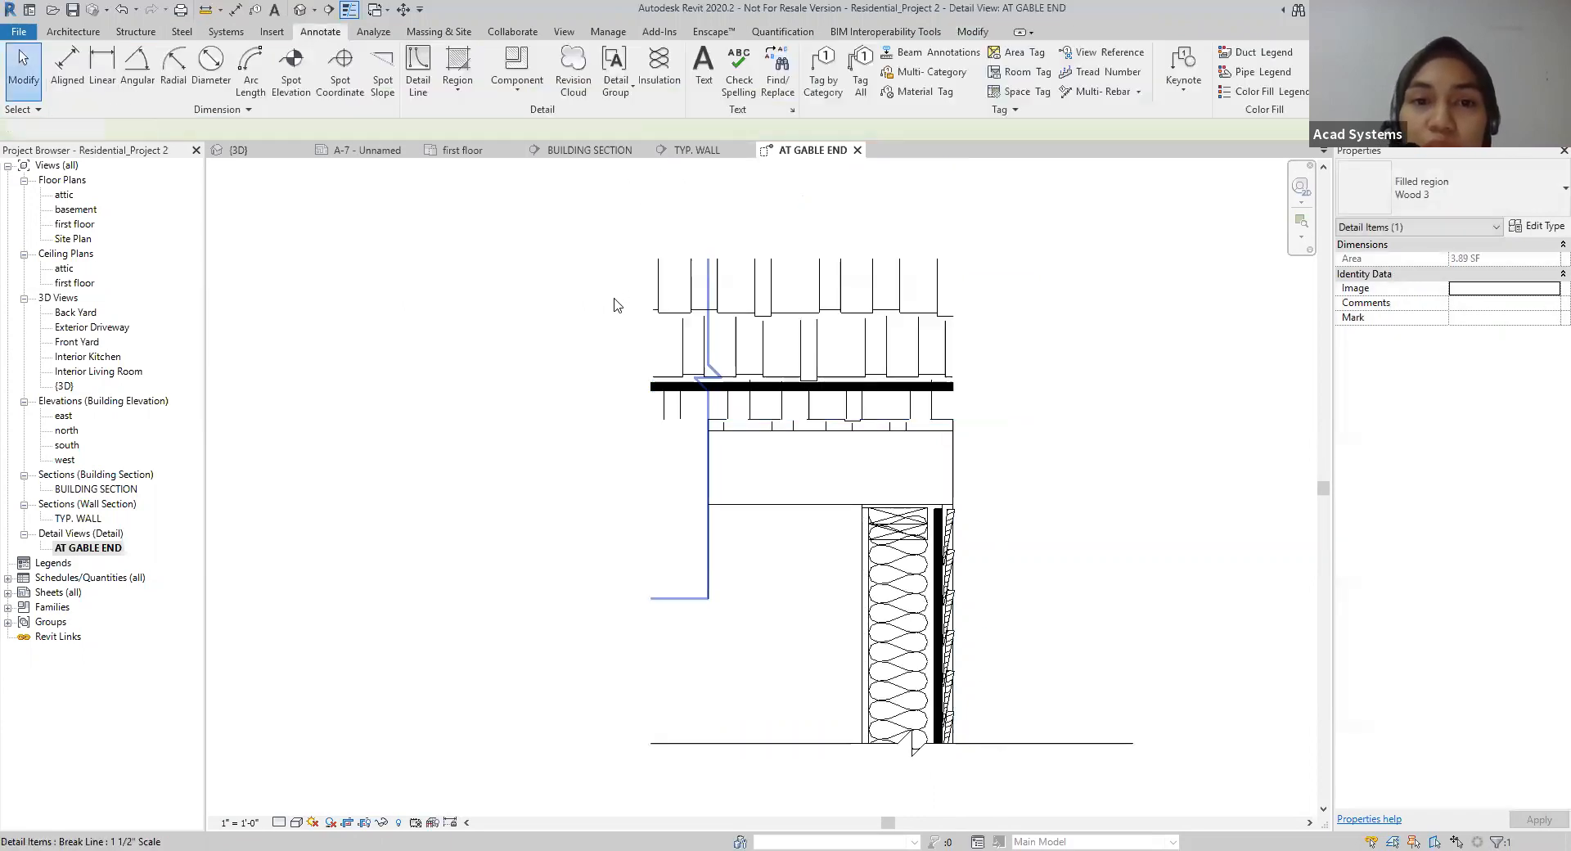
Step: Bring the vertical break line to the front so its mask covers the inner end of the filled region and roof sheathing
left_click(683, 458)
left_click(704, 92)
left_click(712, 121)
left_click(1088, 383)
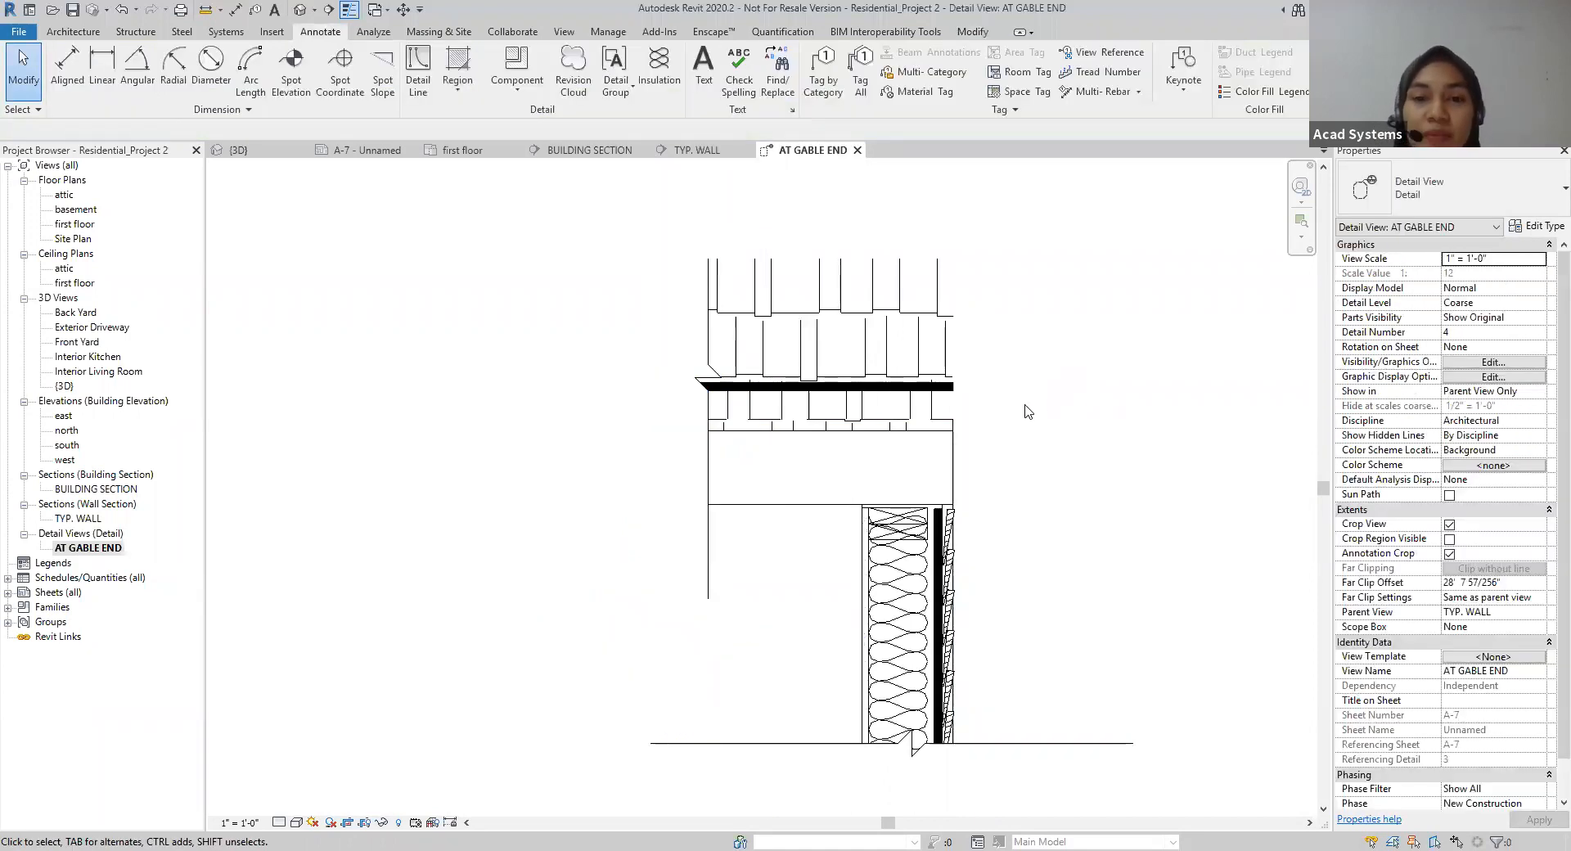
Step: Start placing another detail component and open the choice of available component types
left_click(517, 82)
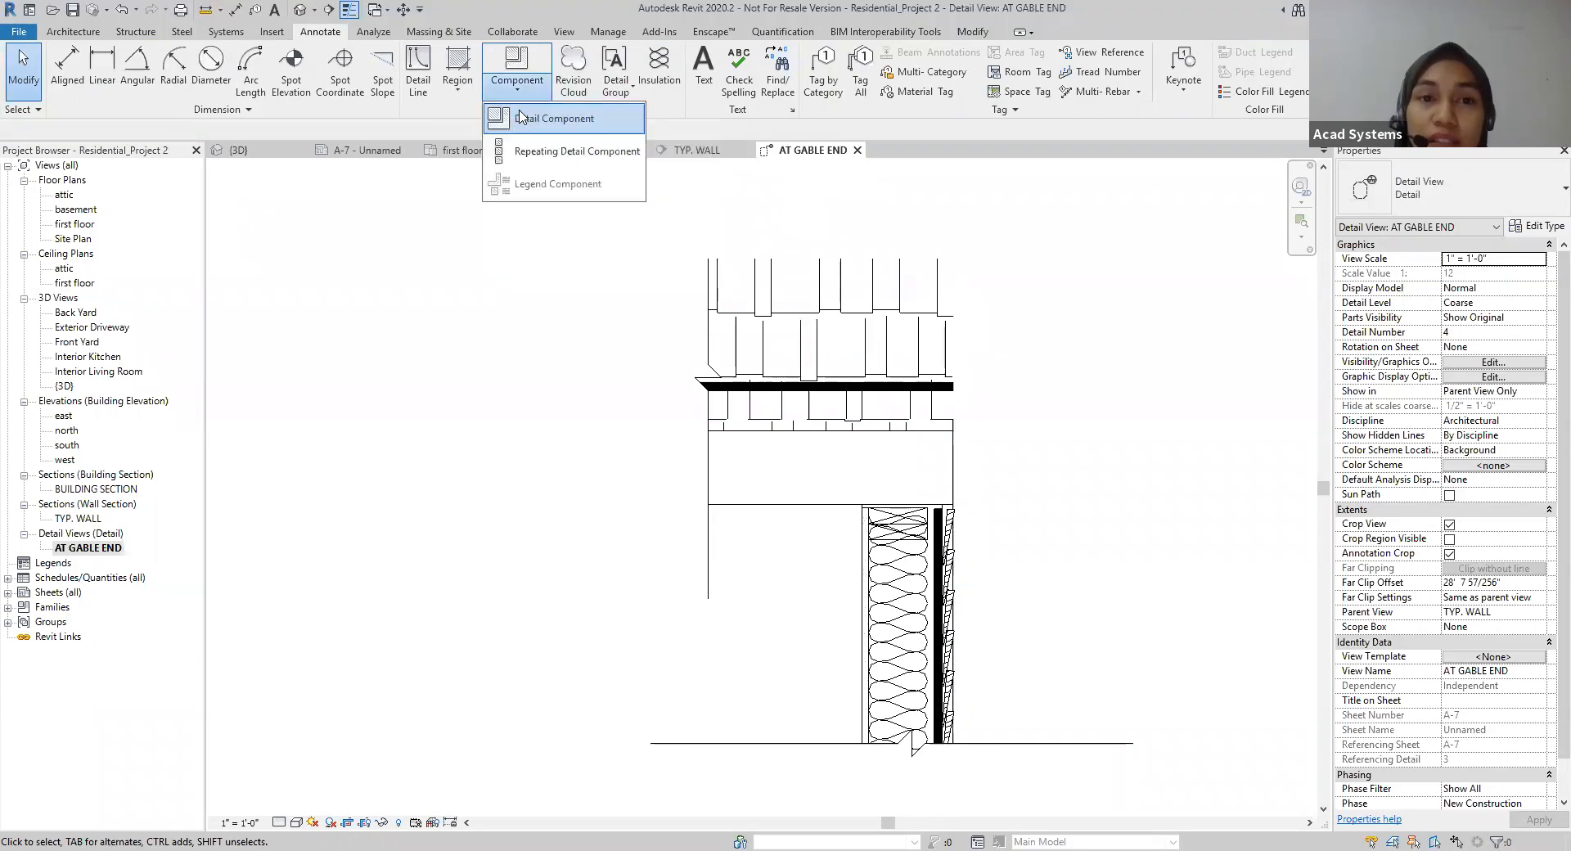
left_click(524, 122)
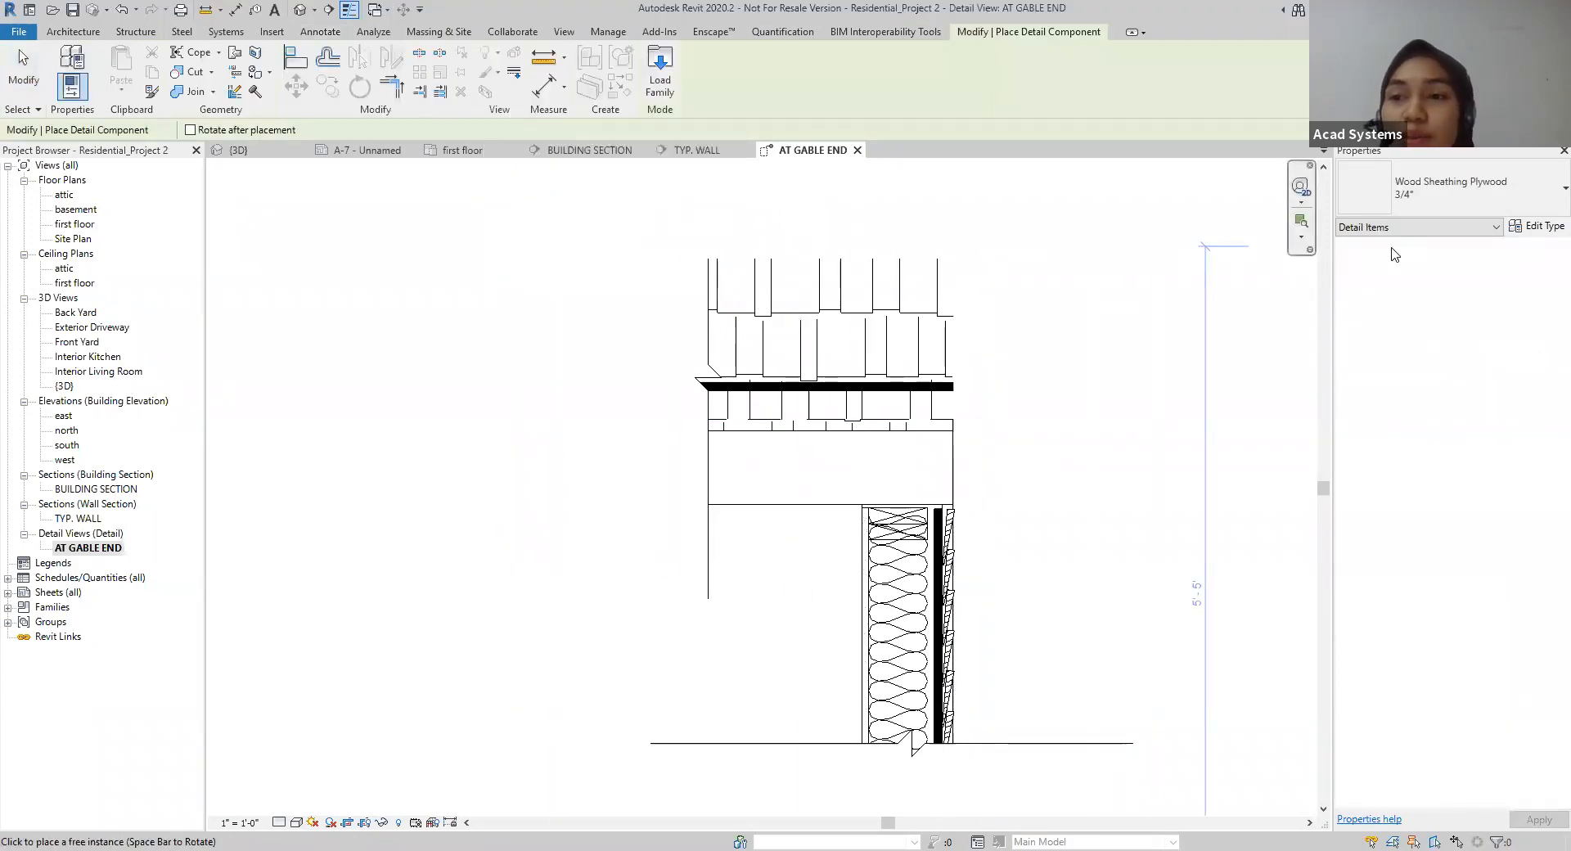
left_click(1463, 215)
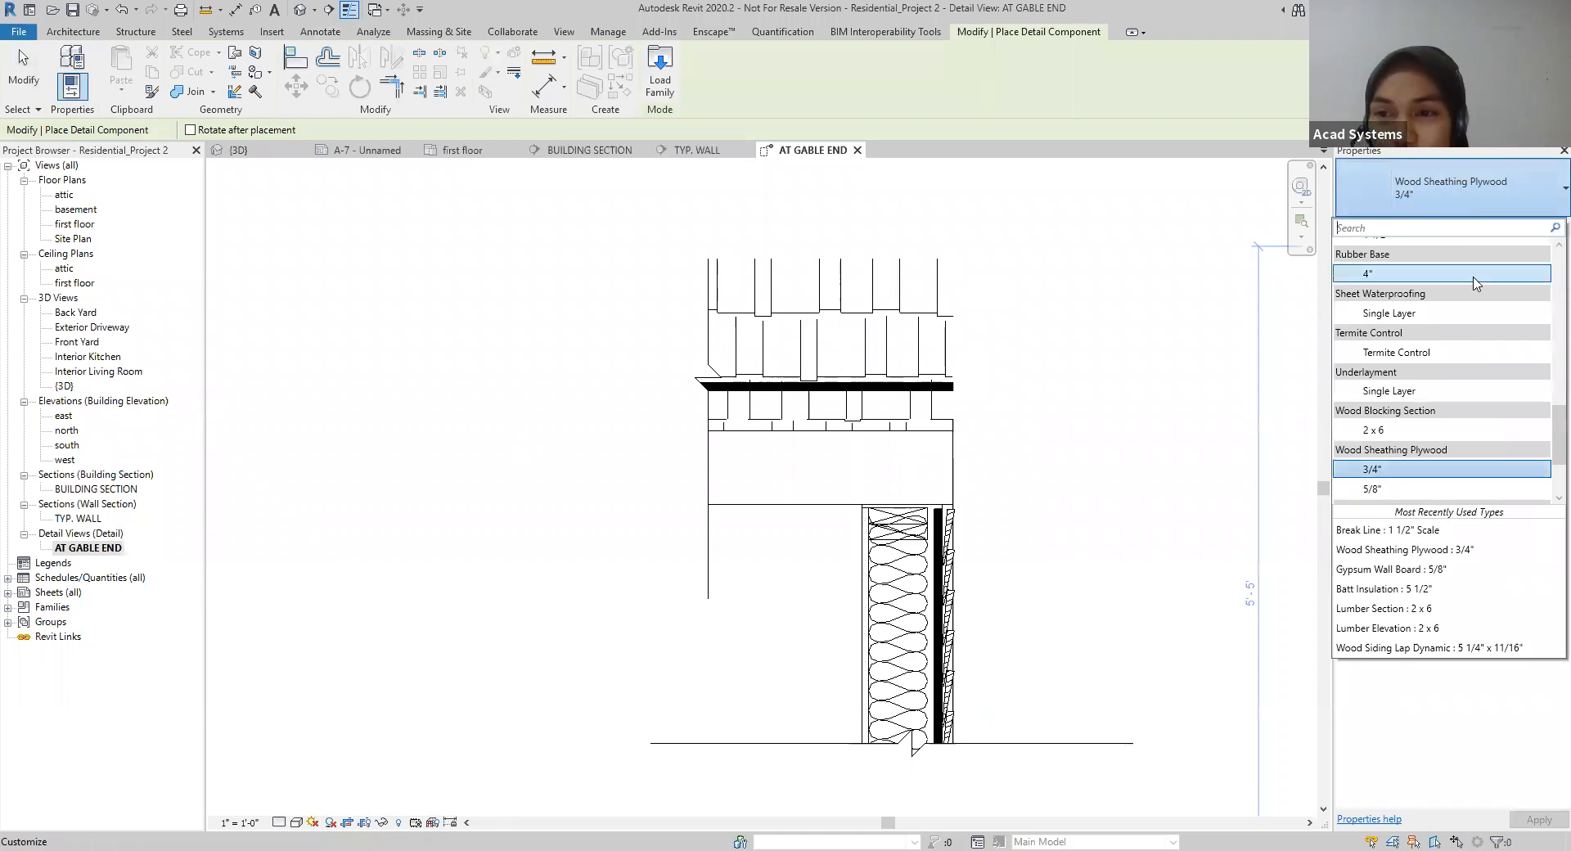
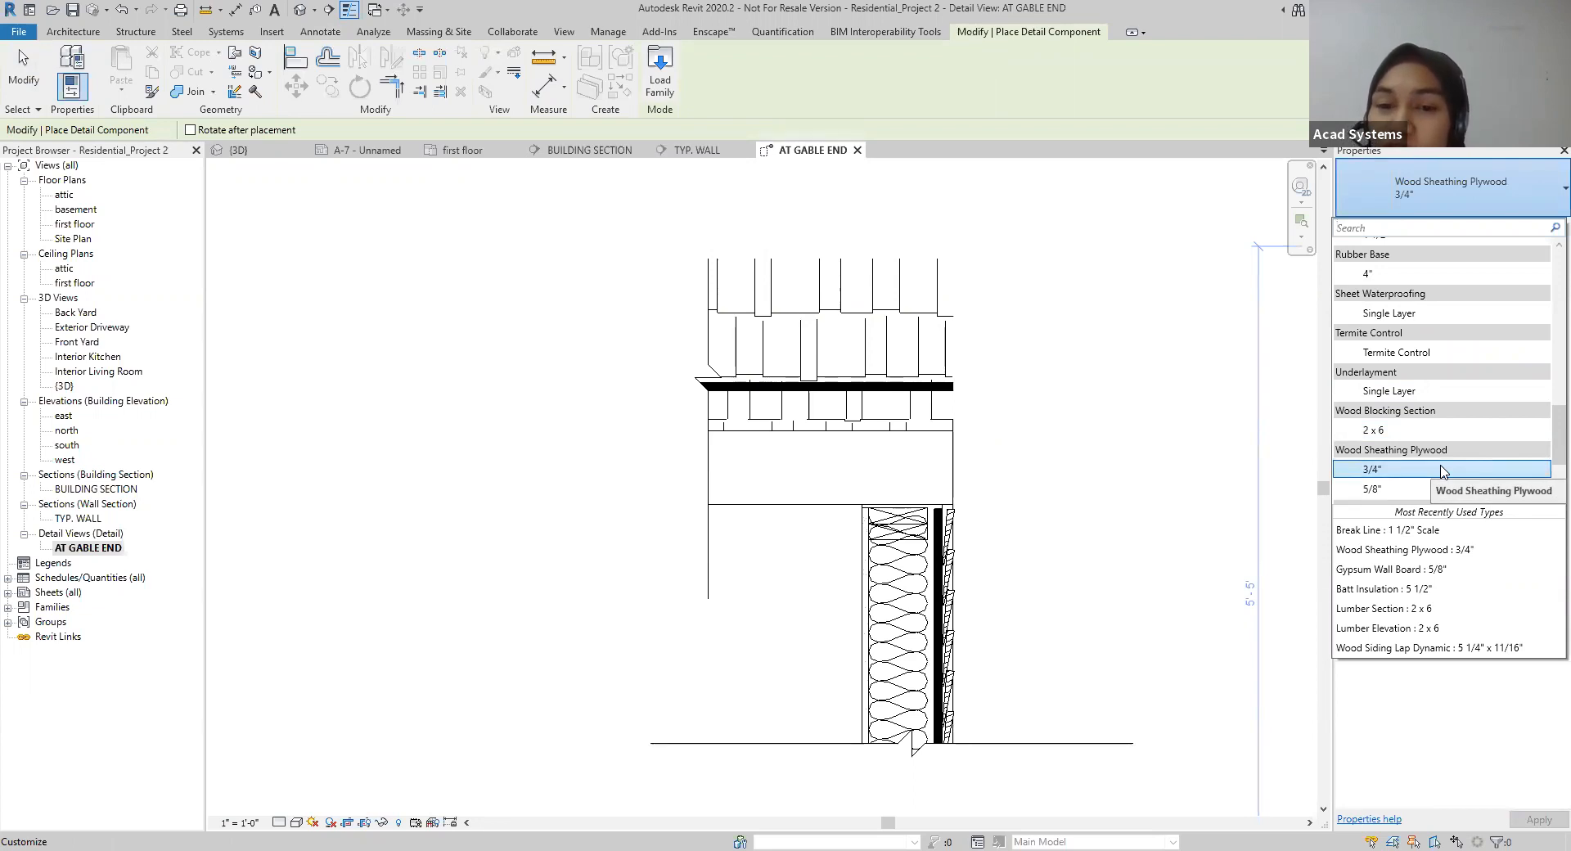
Step: Place a Rafter Vent 1 1/2" detail component horizontally along the roof sheathing, from the roof's outer edge to beyond the vertical break line
left_click(1213, 747)
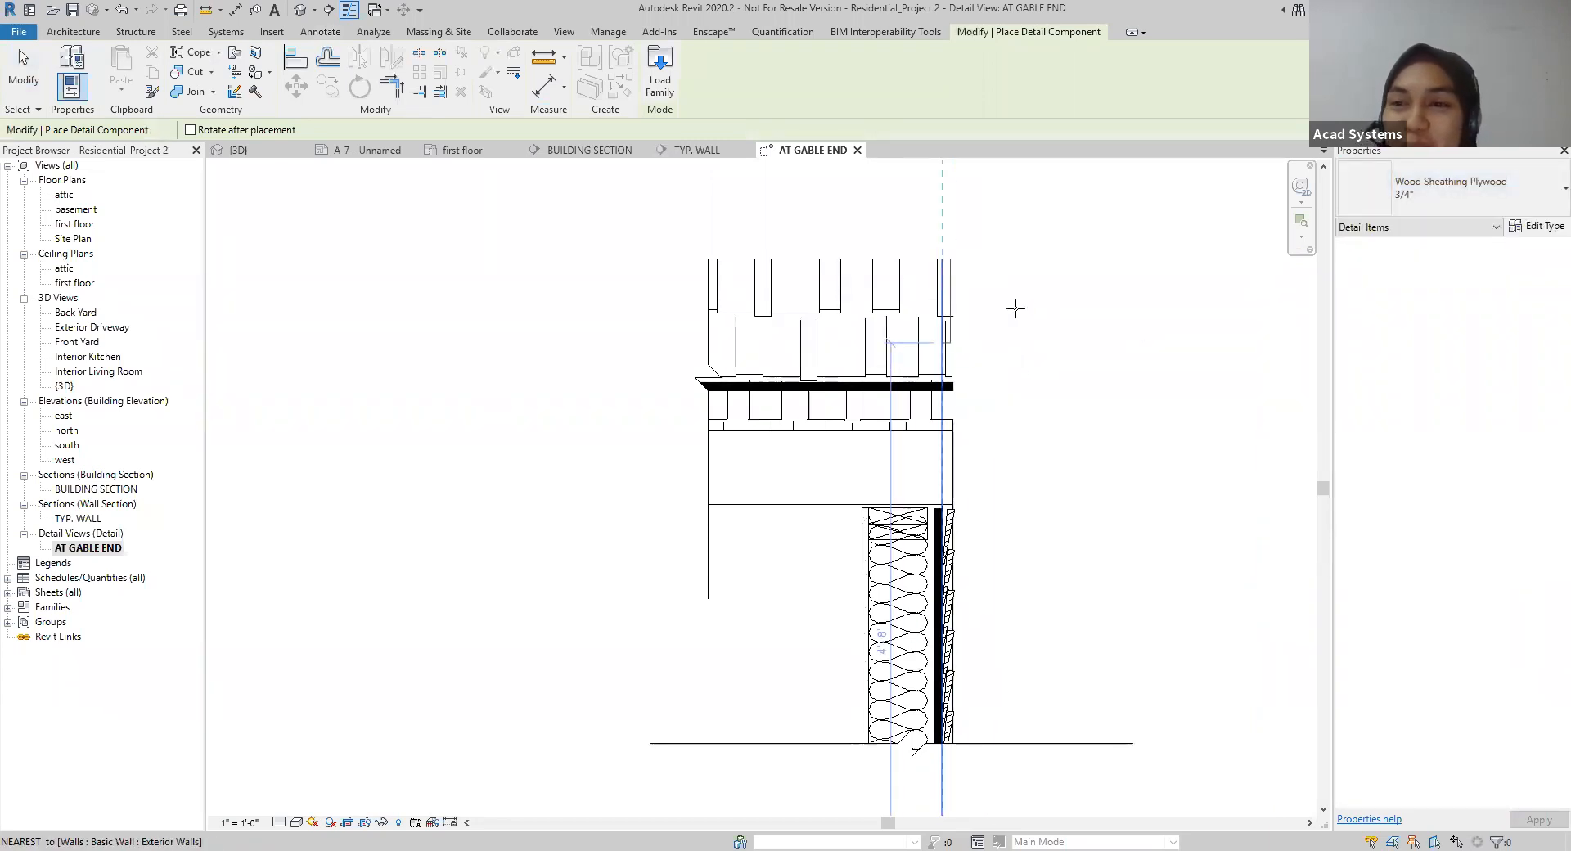
left_click(1534, 209)
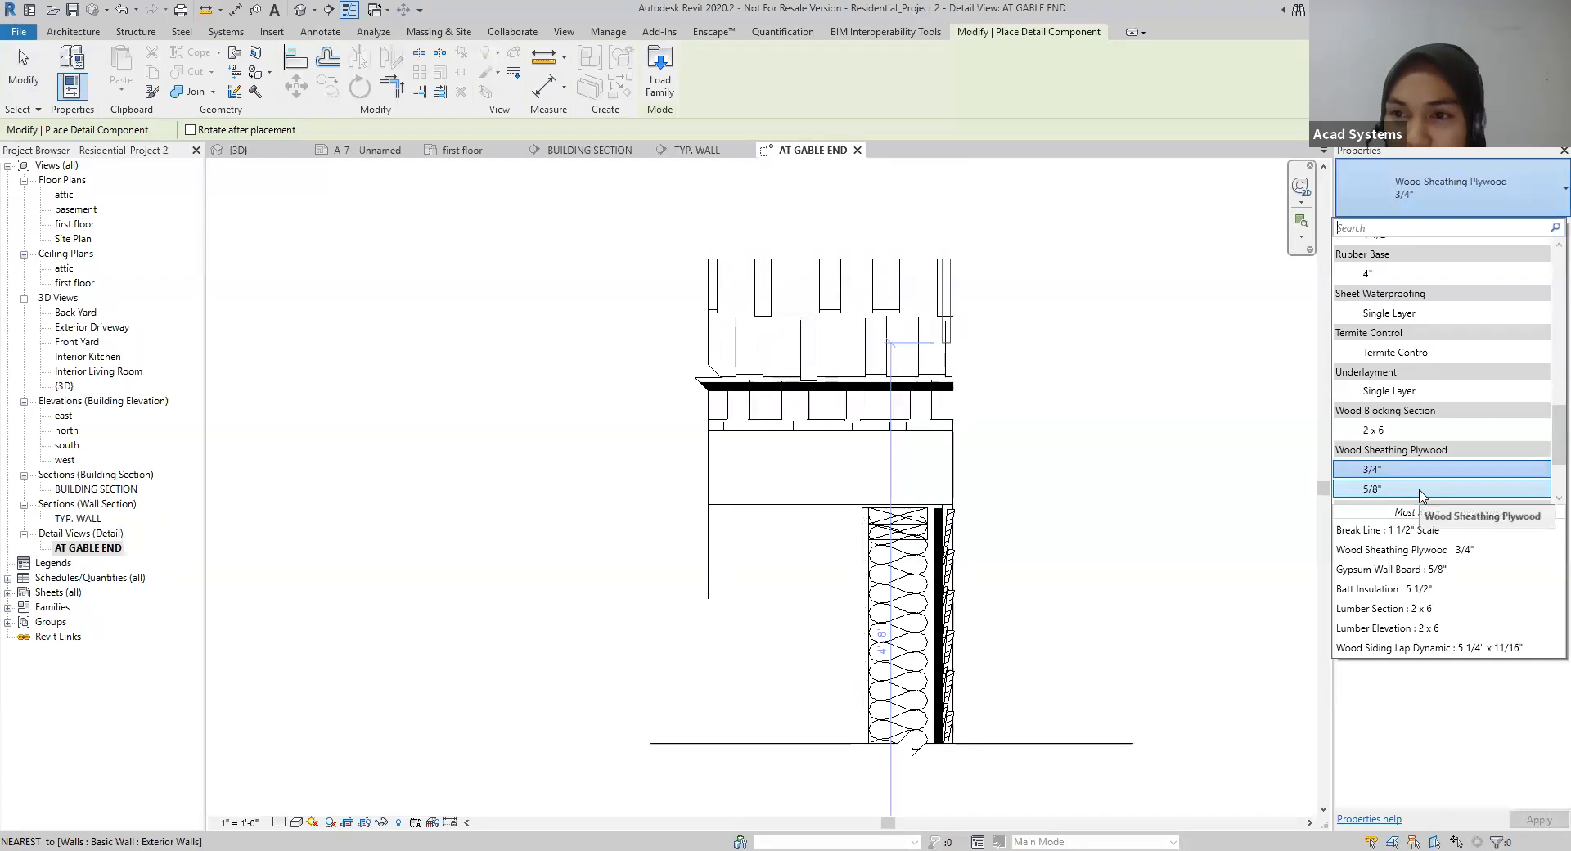
scroll(1410, 339, "up", 3)
scroll(1403, 327, "up", 10)
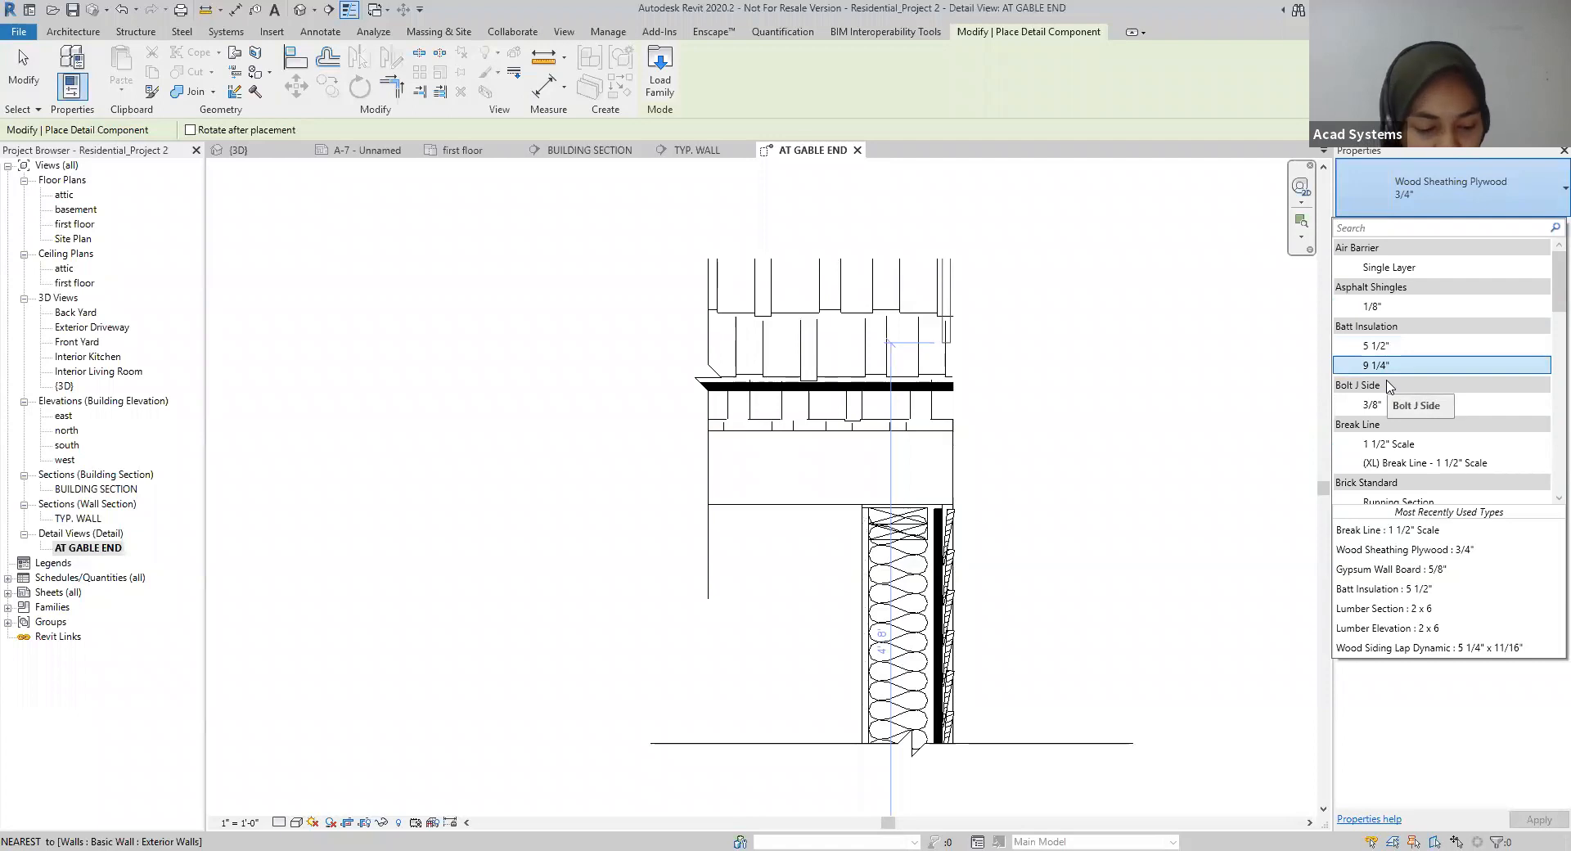
scroll(1382, 392, "down", 8)
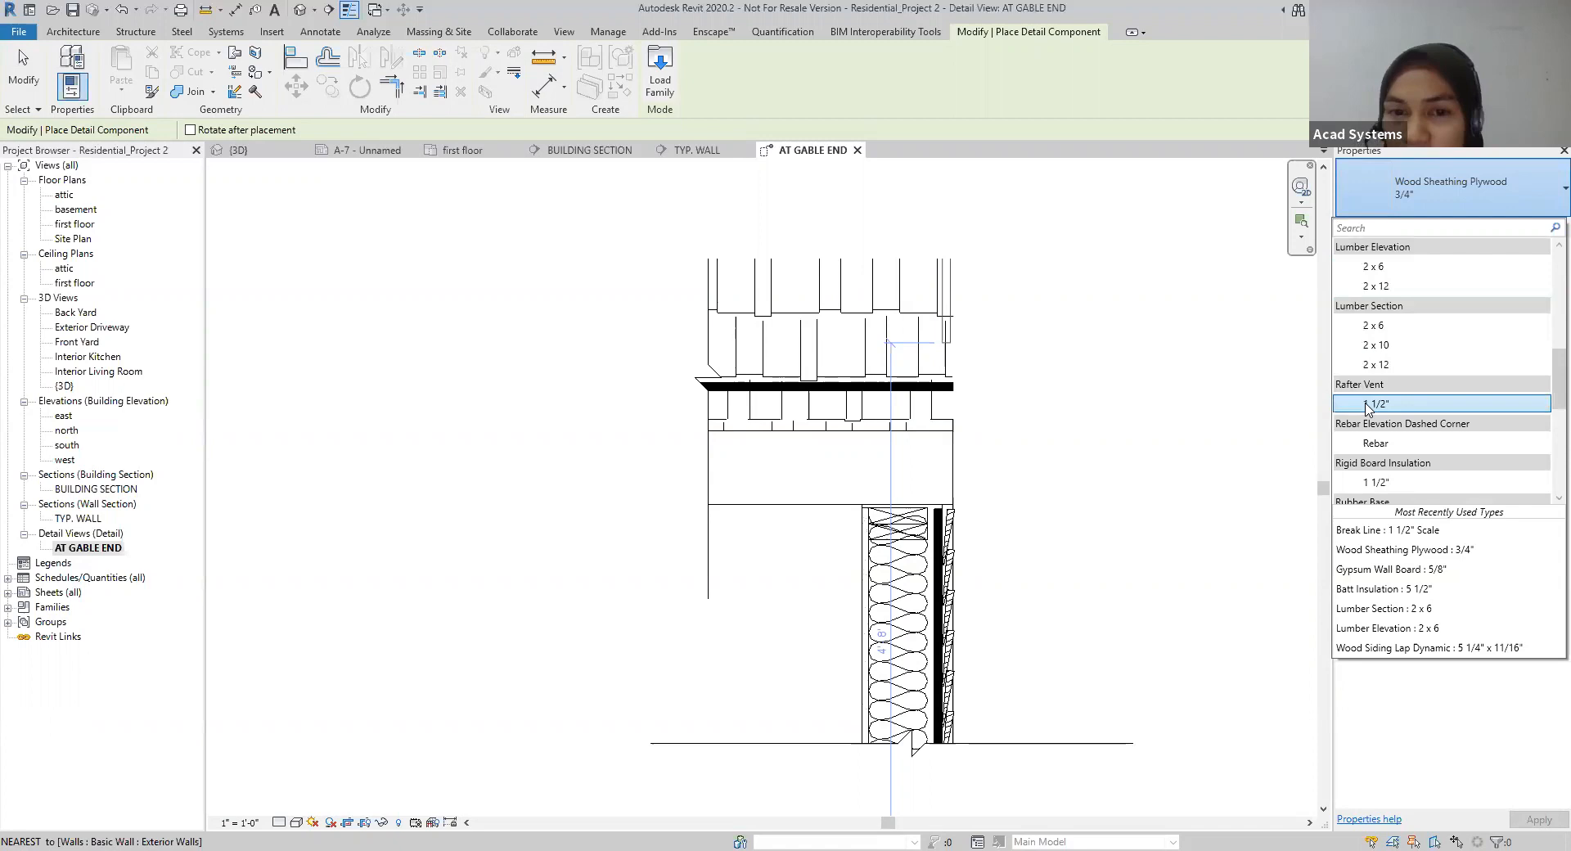
left_click(1378, 403)
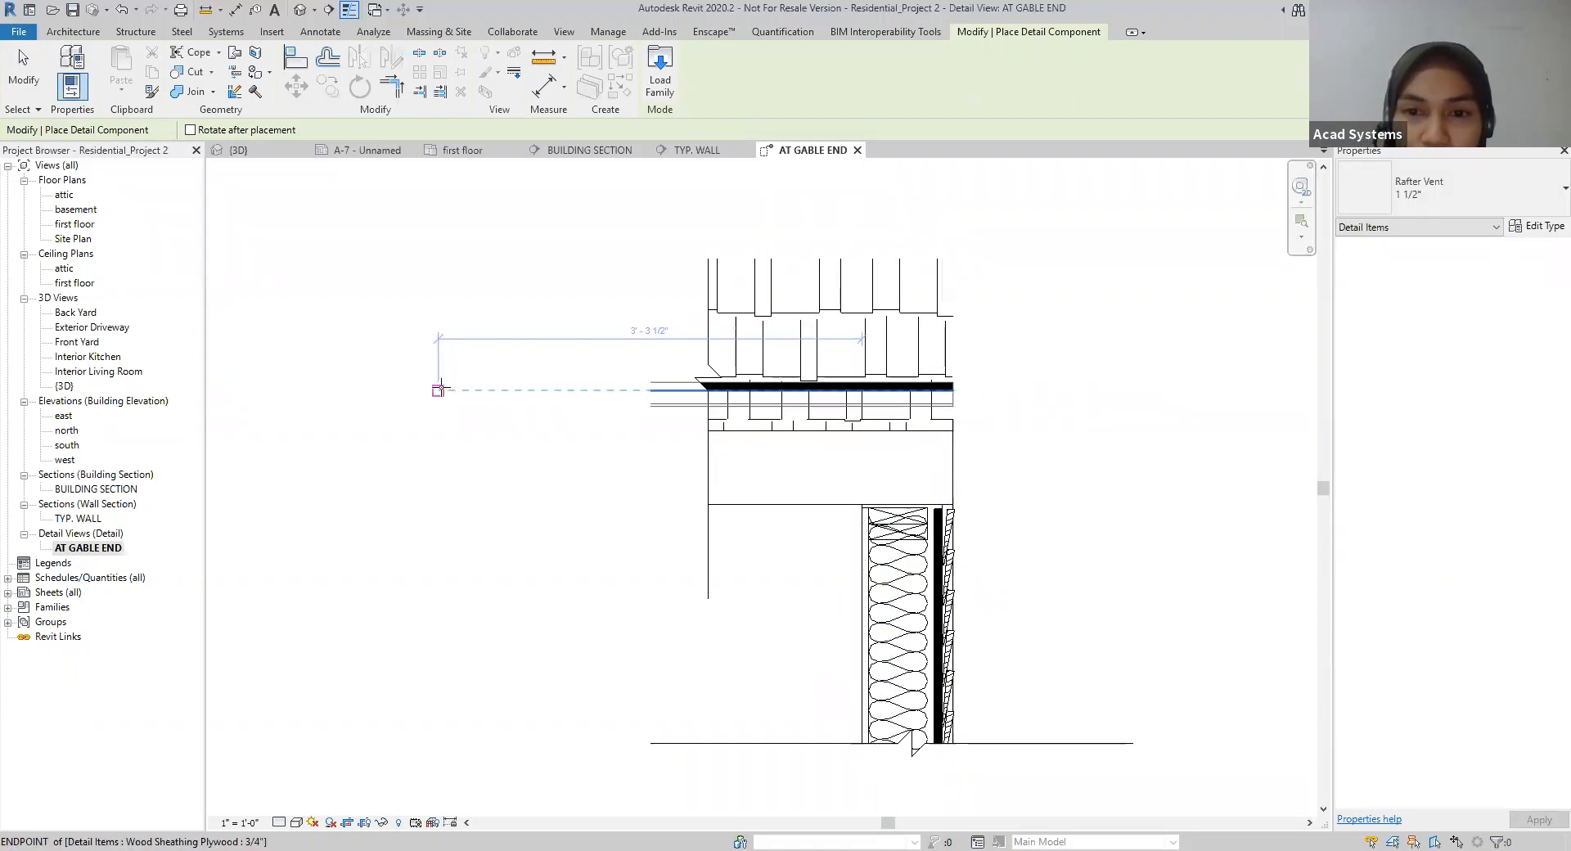
key("Escape")
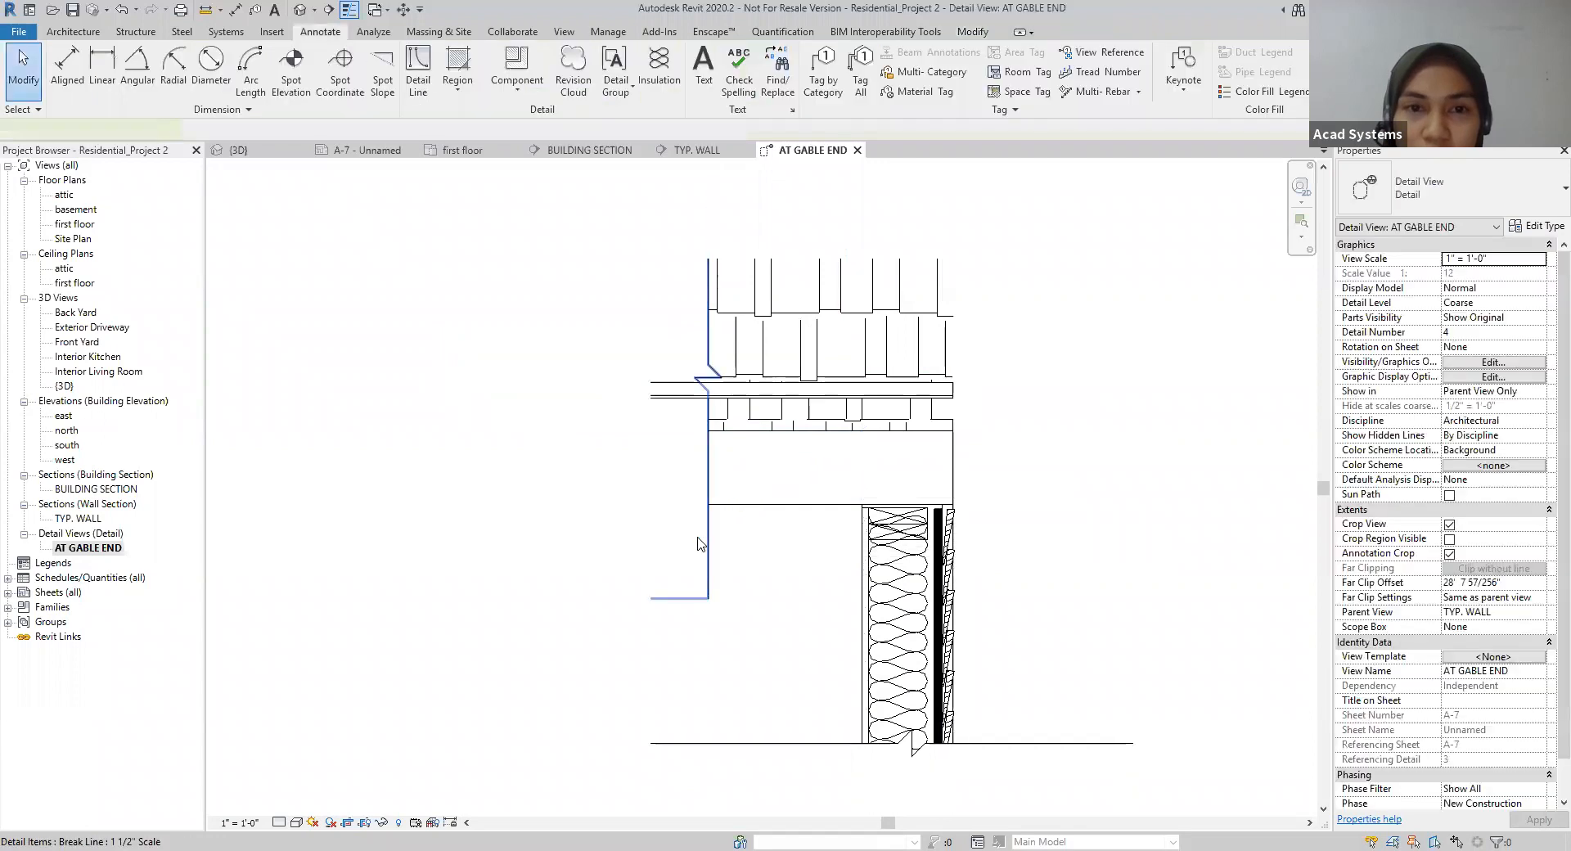
Step: Bring the vertical break line to the front so its mask covers the inner end of the rafter vent
left_click(697, 544)
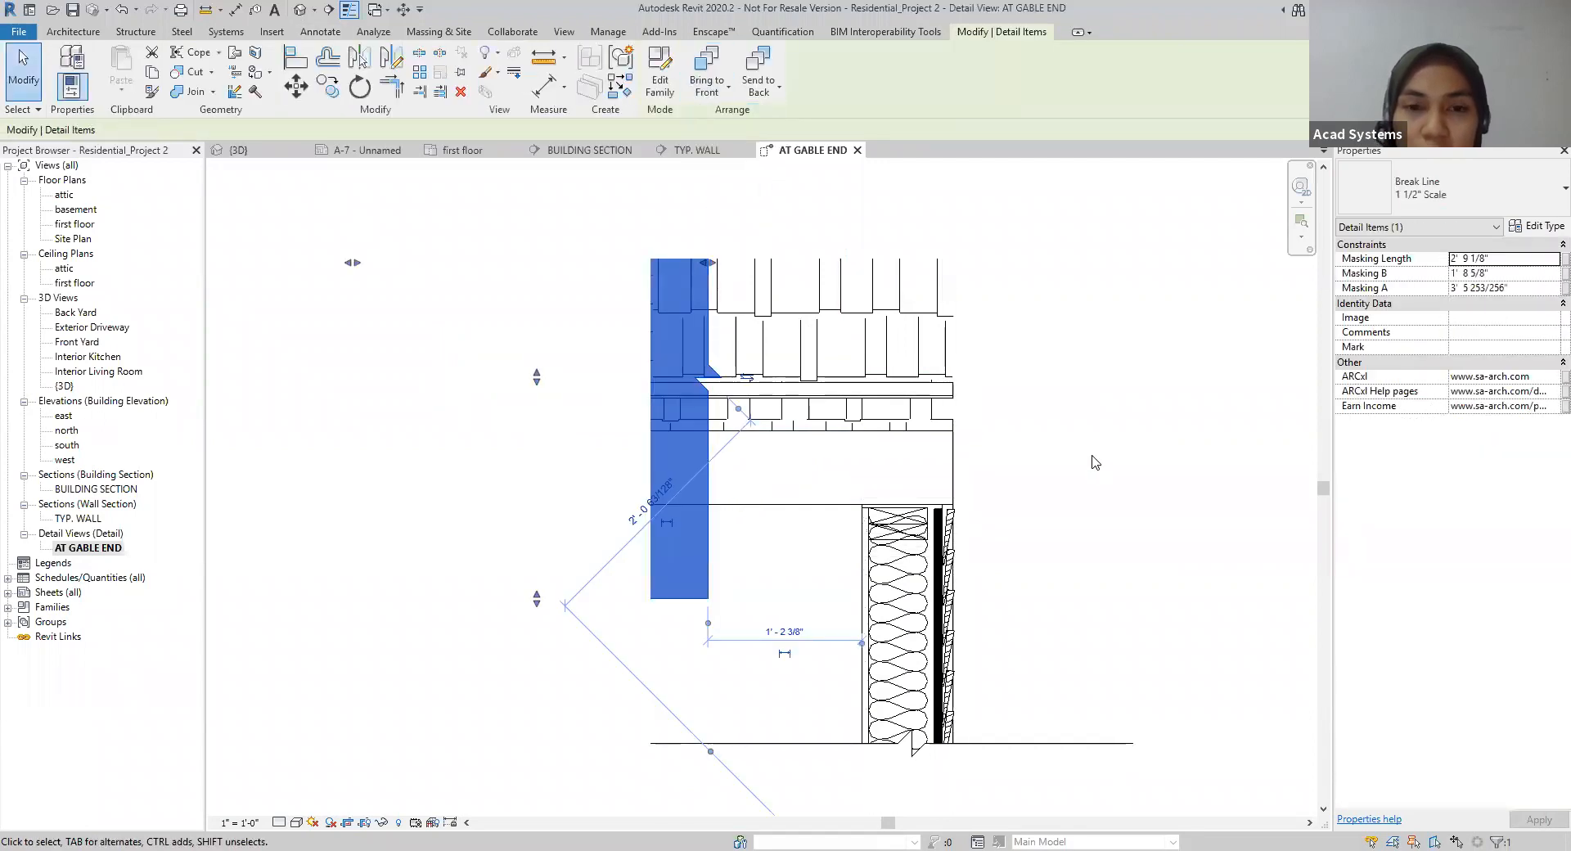
left_click(1092, 456)
scroll(1096, 465, "down", 1)
middle_click_drag(1098, 464, 1039, 377)
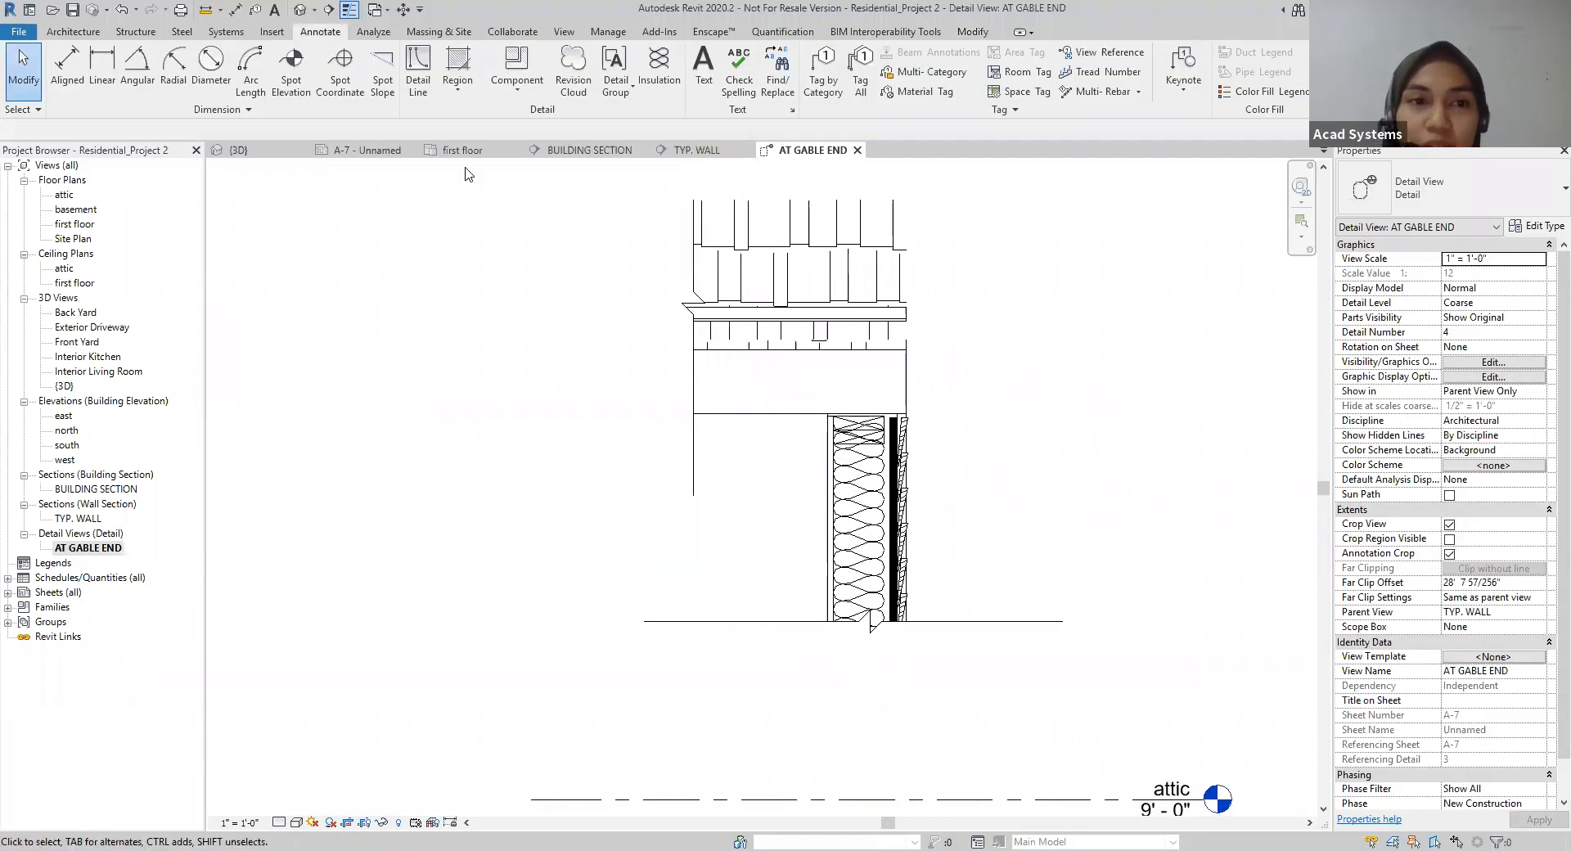
Step: Compare how the AT GABLE END detail appears on sheet A-7 and in its own detail view, including its place beside the neighbouring viewports
left_click(396, 153)
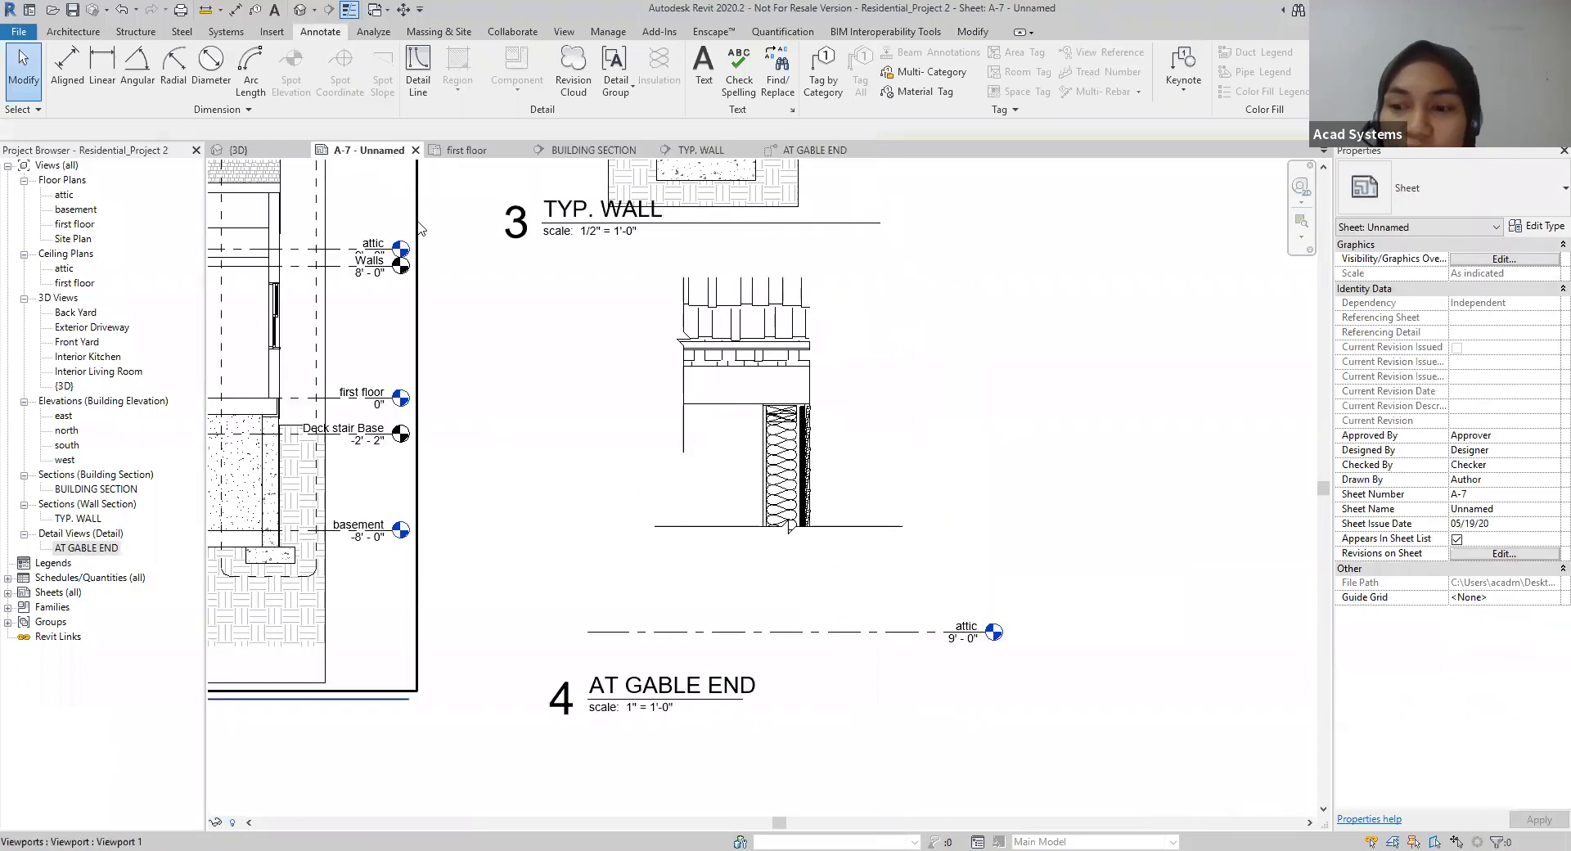
scroll(646, 483, "down", 2)
scroll(797, 496, "up", 3)
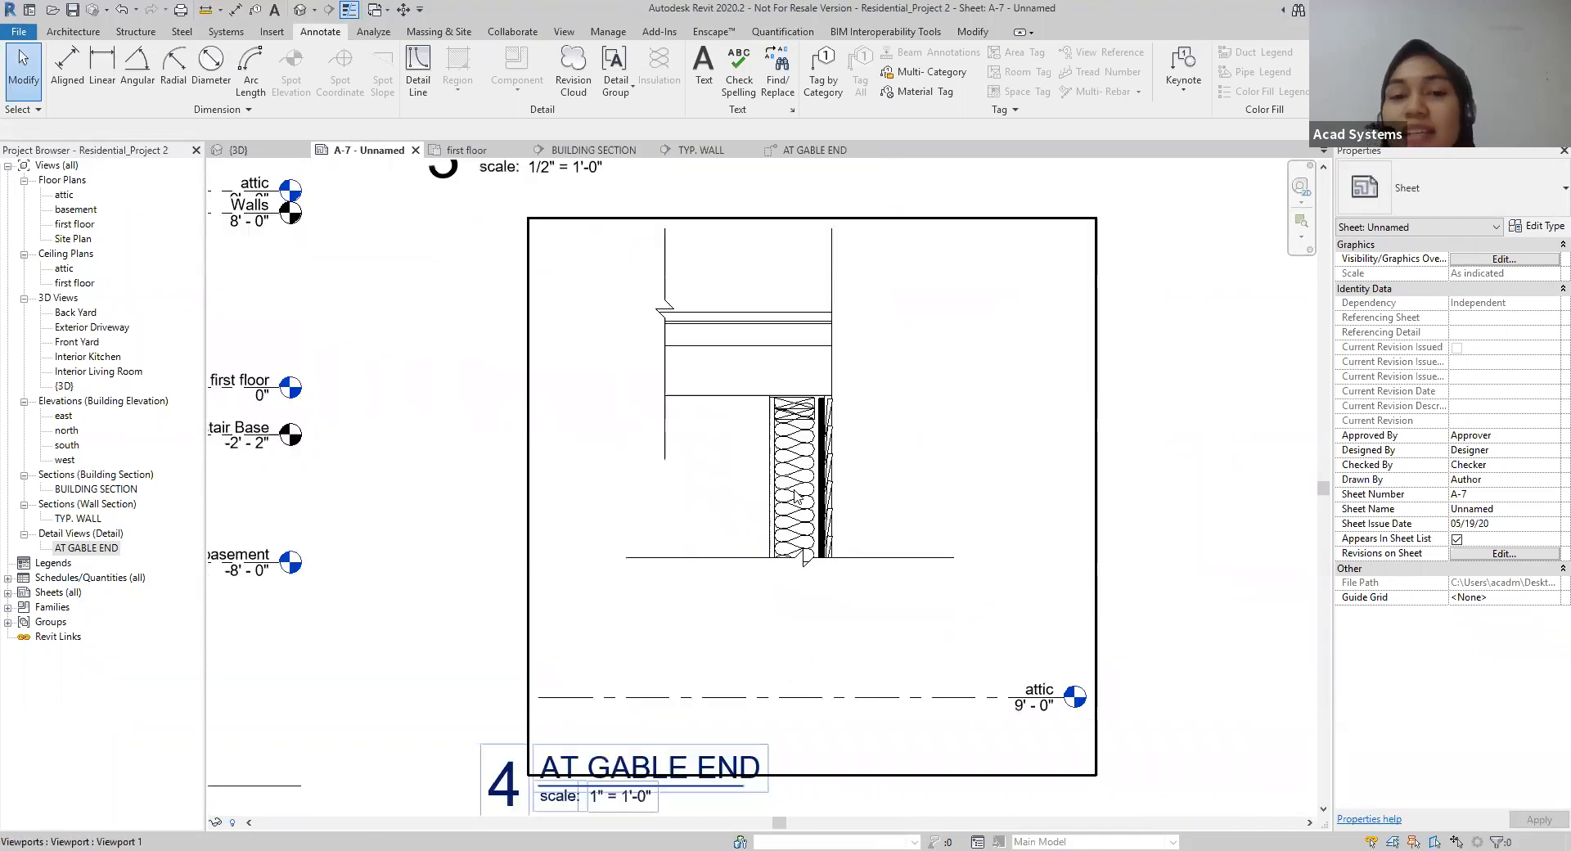
scroll(794, 491, "up", 3)
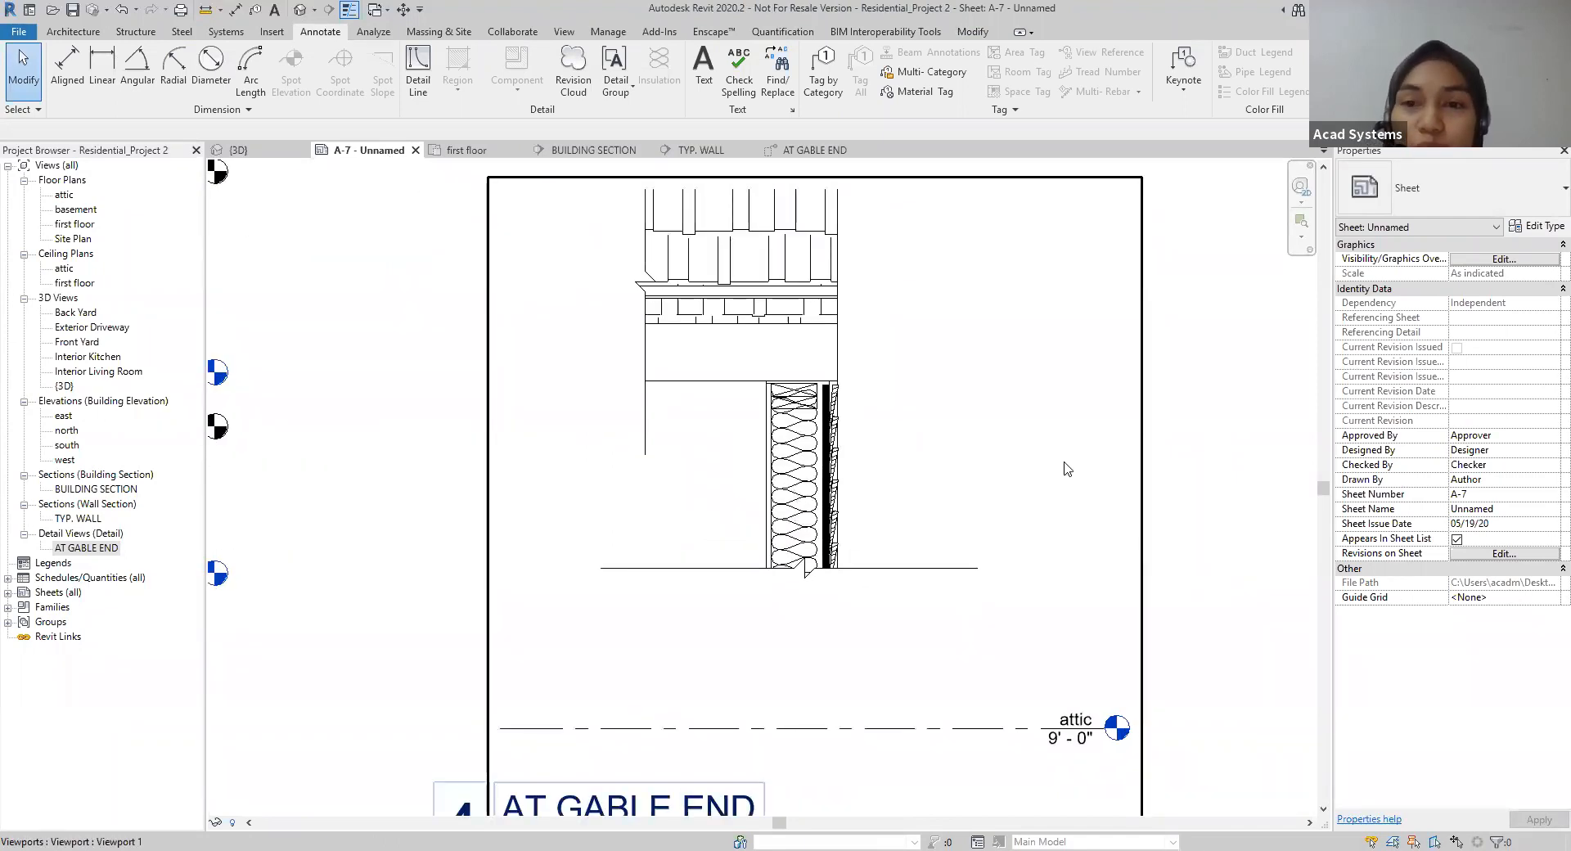
scroll(1194, 454, "down", 3)
scroll(1035, 509, "down", 4)
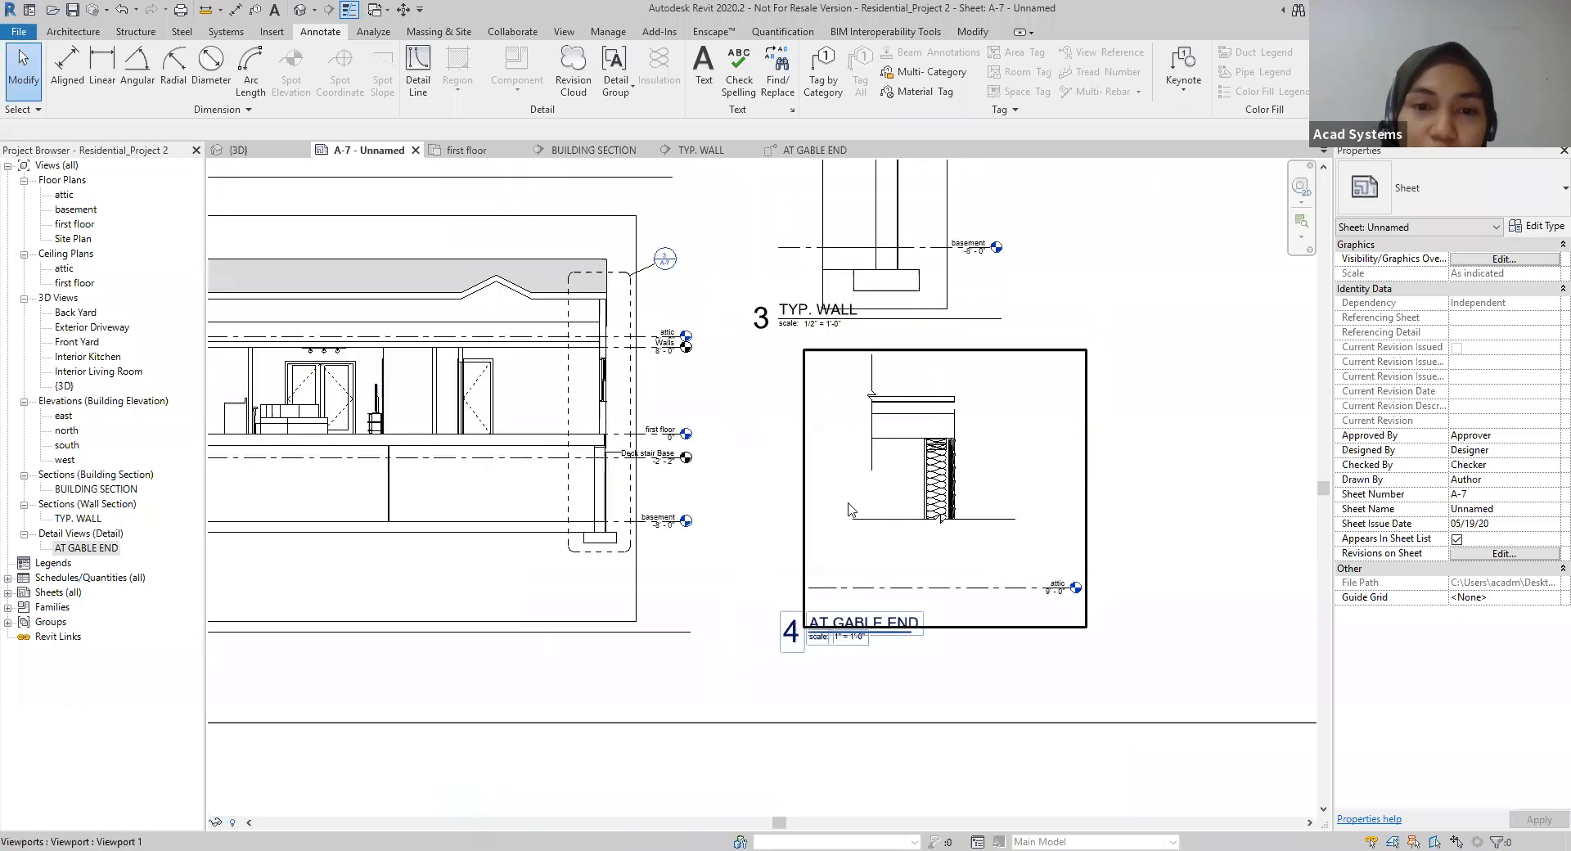
scroll(1022, 474, "up", 6)
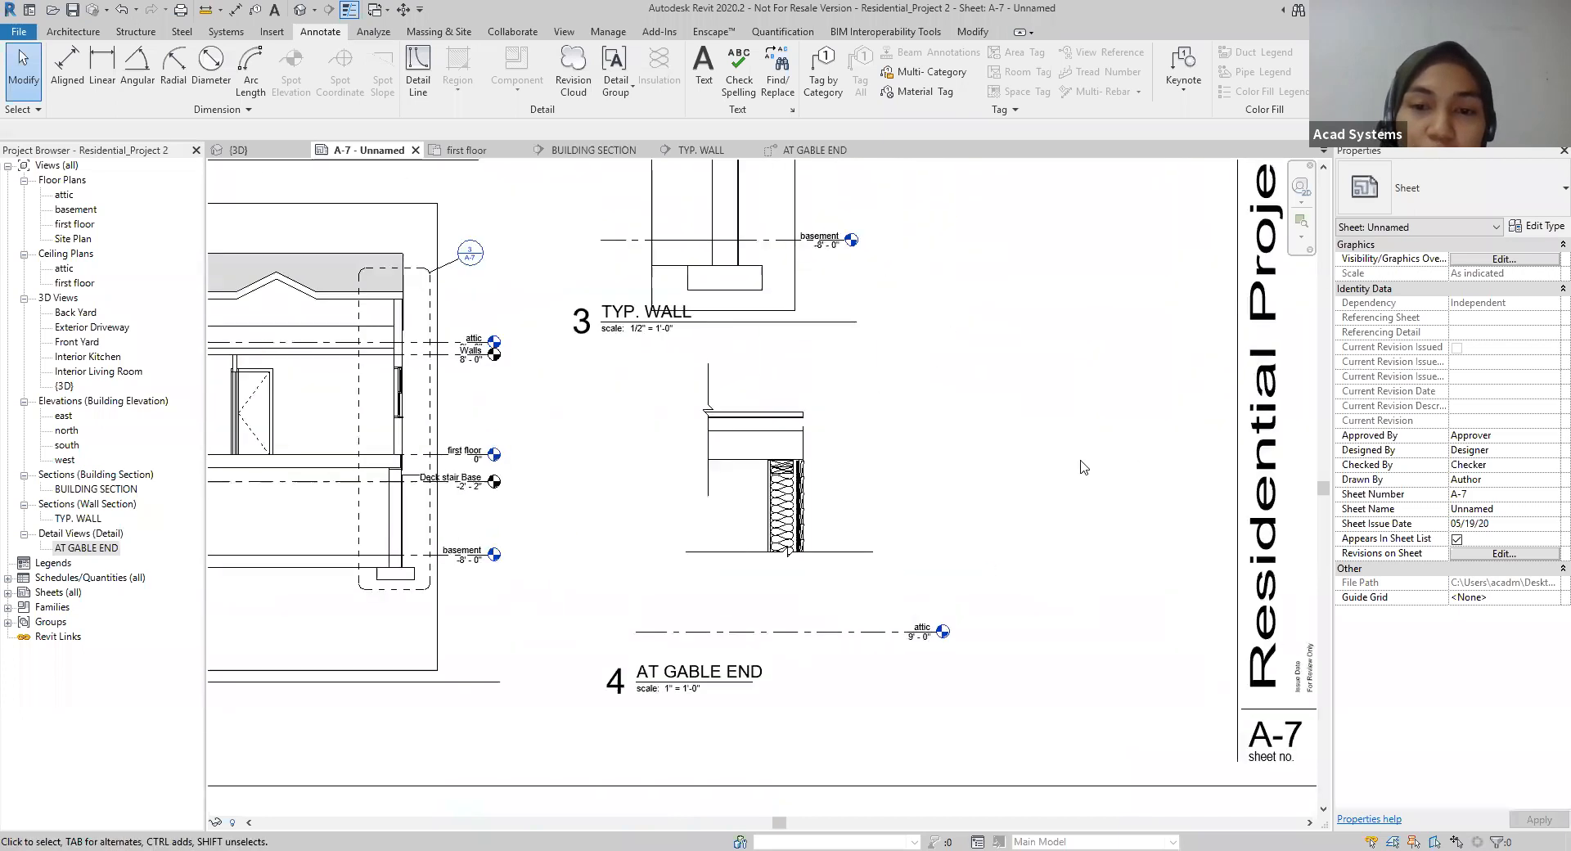
scroll(1080, 482, "up", 3)
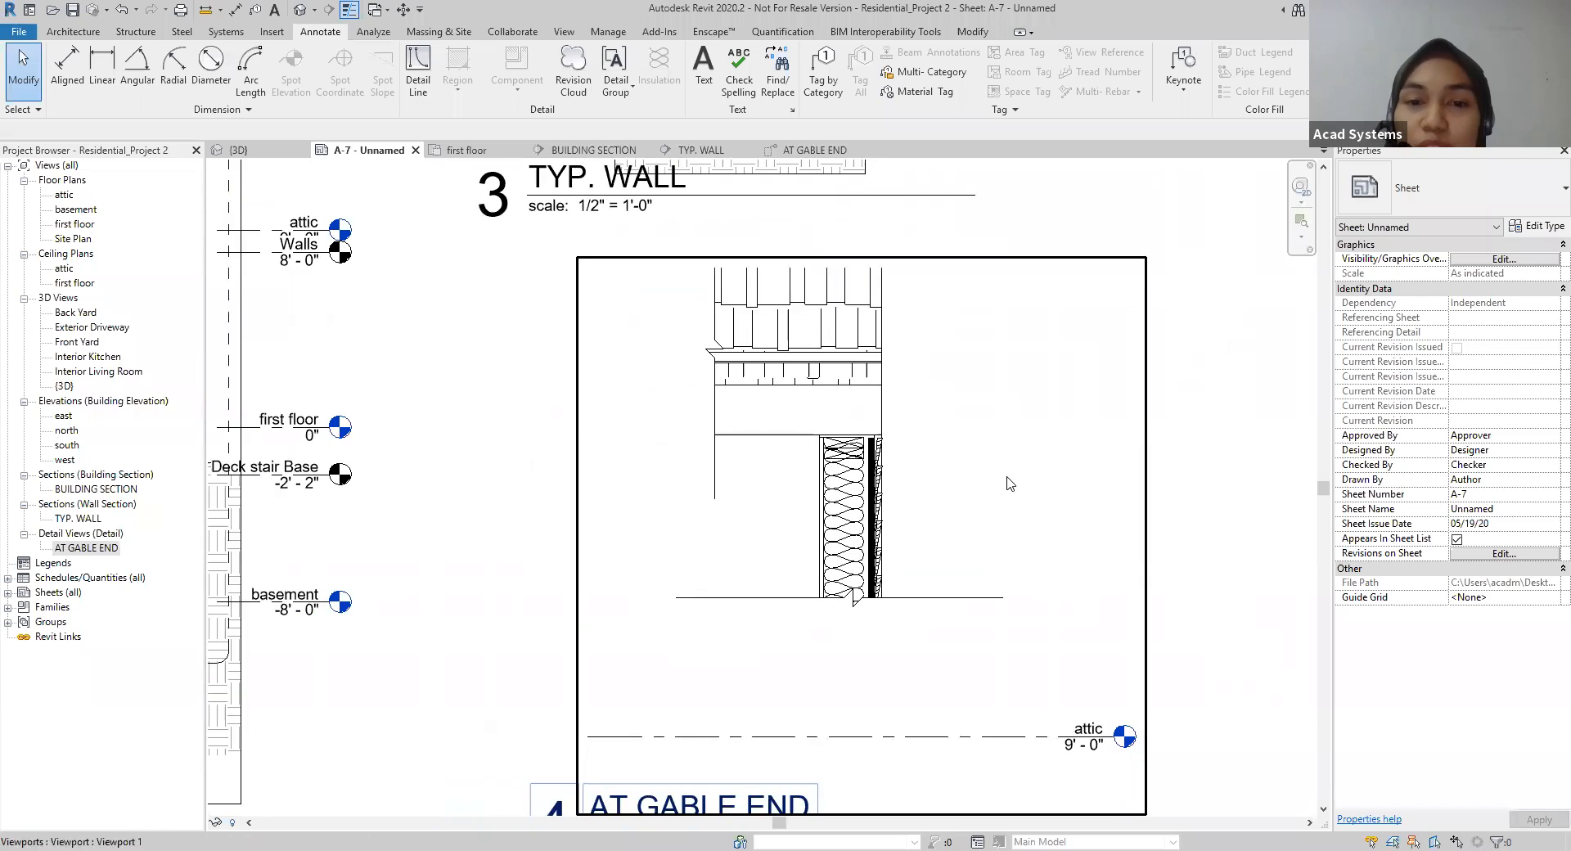
left_click(818, 150)
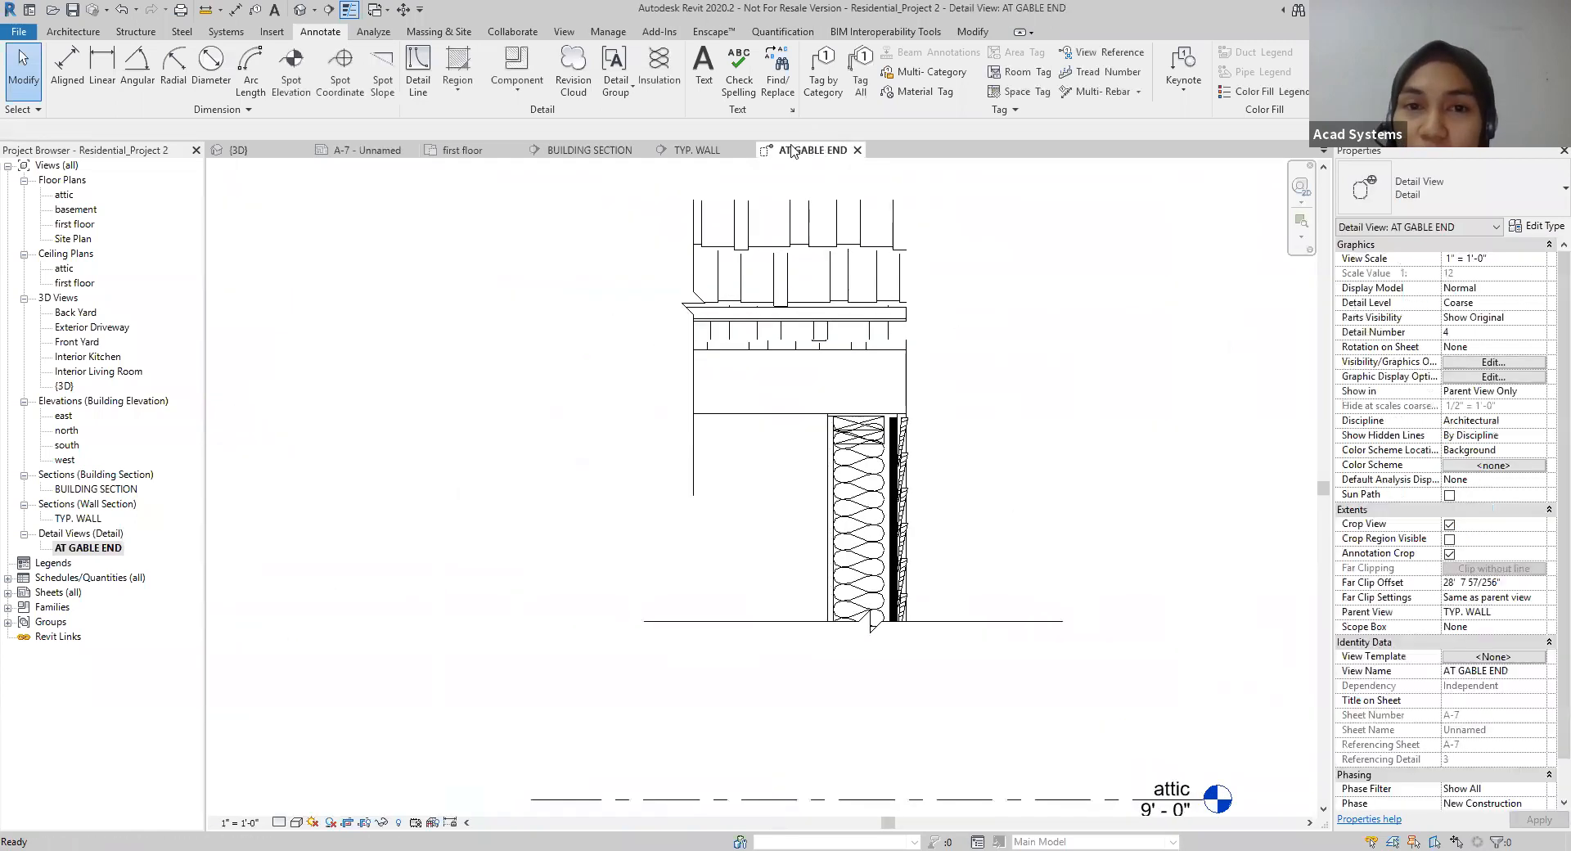
left_click(366, 152)
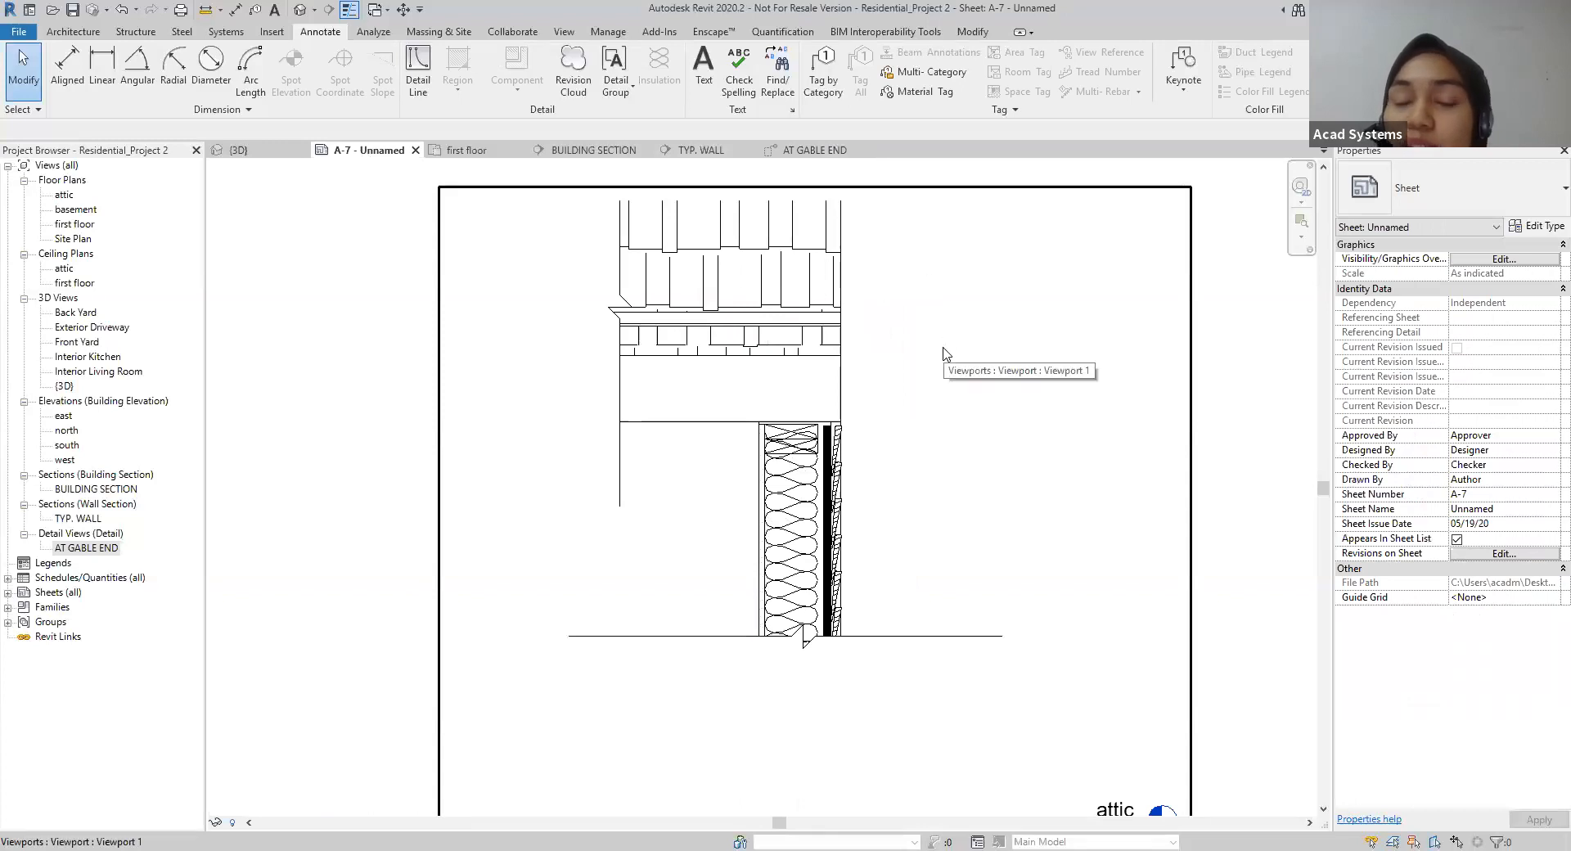
left_click(820, 156)
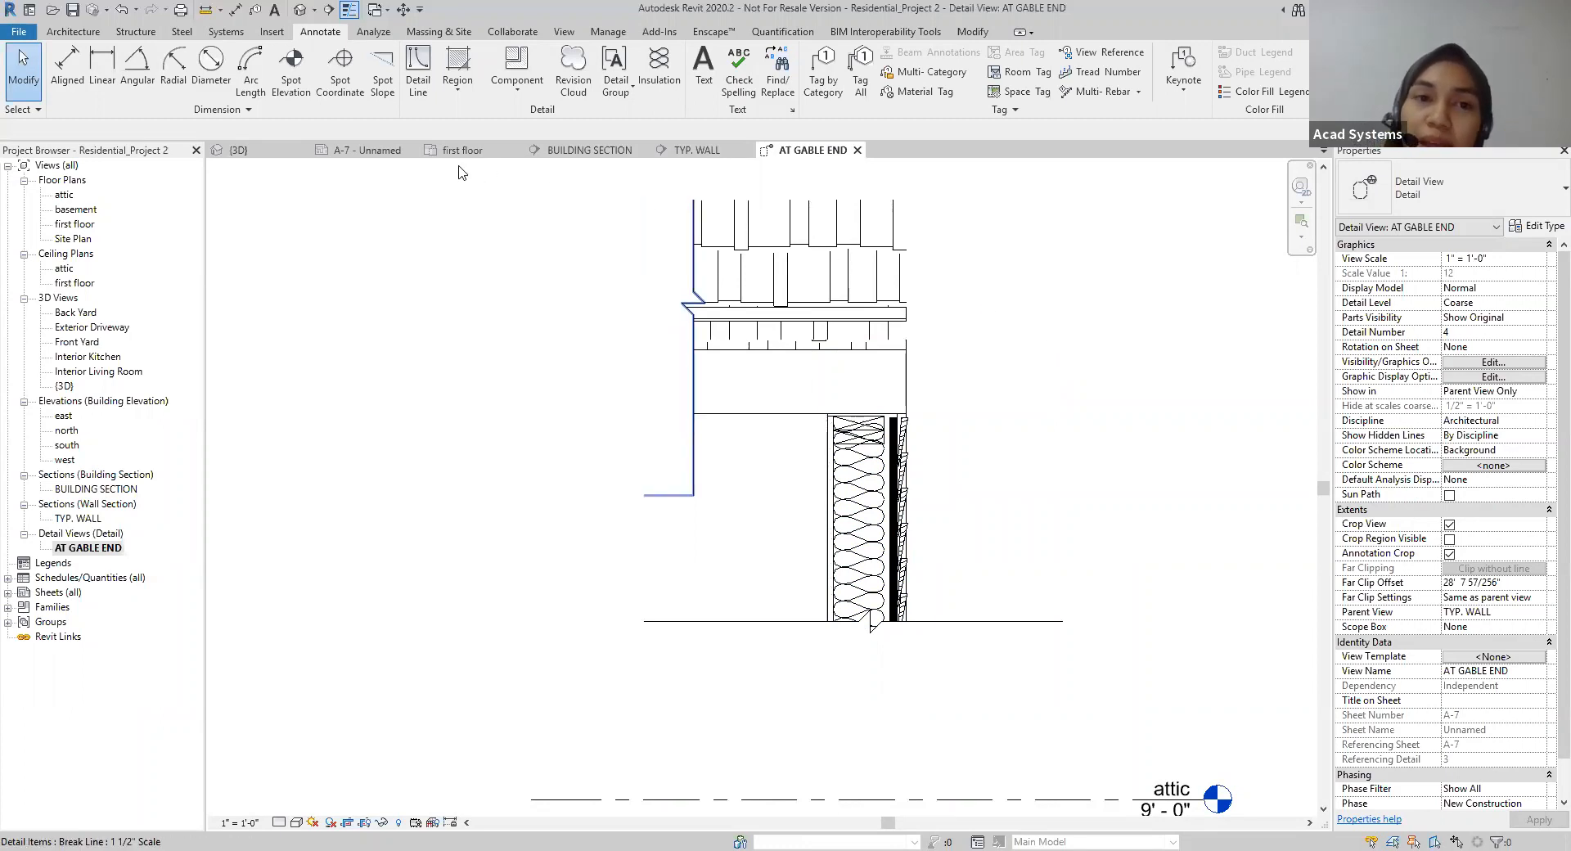
left_click(365, 157)
scroll(872, 521, "down", 3)
middle_click_drag(872, 522, 1143, 567)
scroll(744, 396, "down", 1)
middle_click_drag(745, 396, 761, 413)
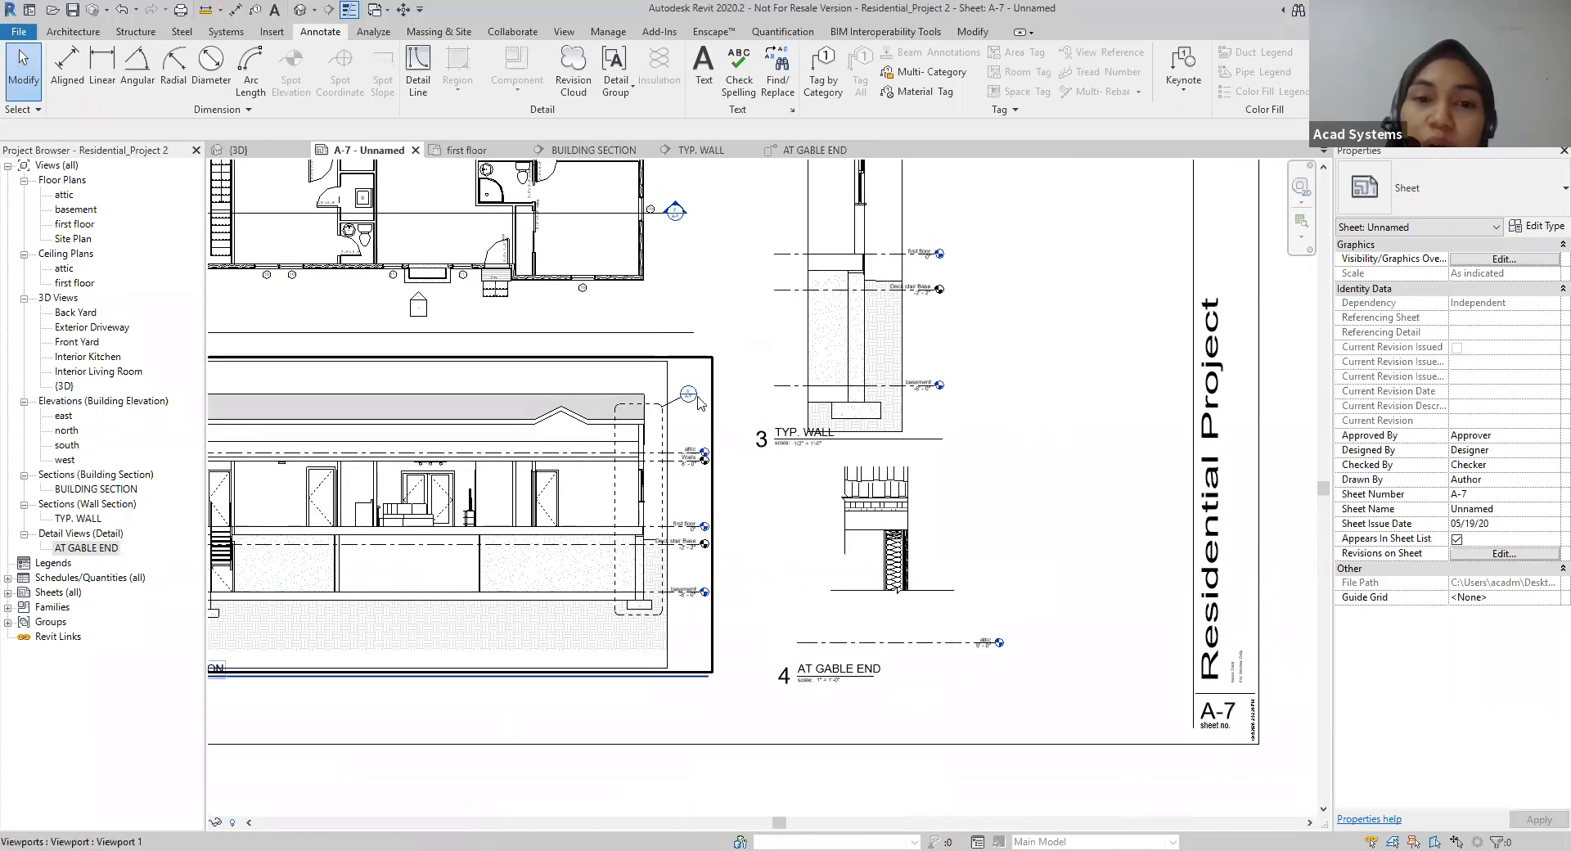
Step: Add a "Rafter Vent" text note with an elbowed leader pointing to the vent in the AT GABLE END detail, and check it on sheet A-7
left_click(821, 151)
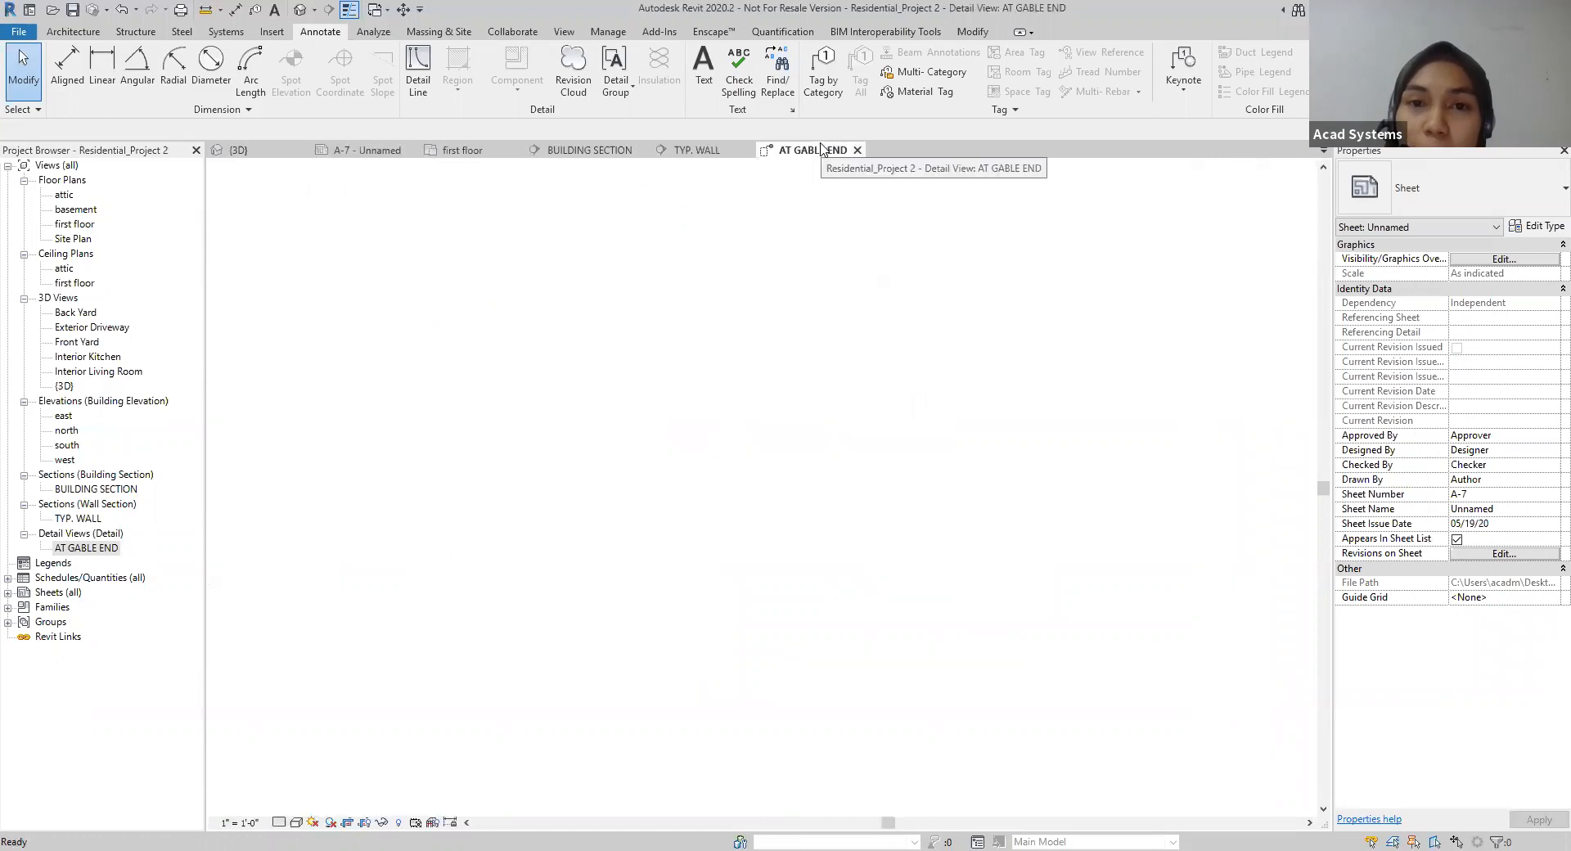
middle_click_drag(1030, 547, 1010, 596)
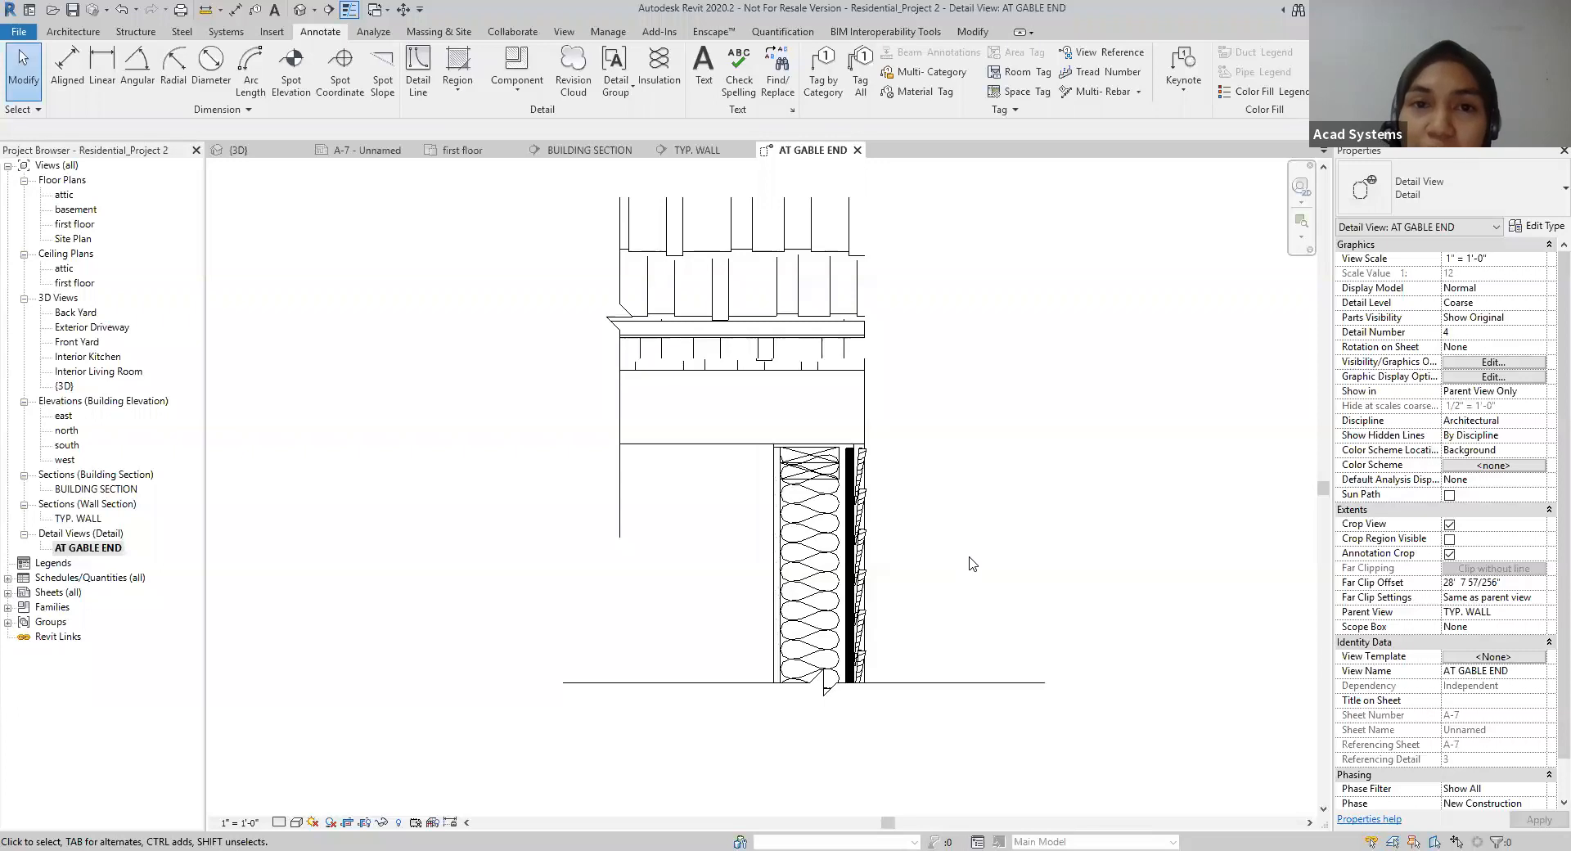
left_click(704, 82)
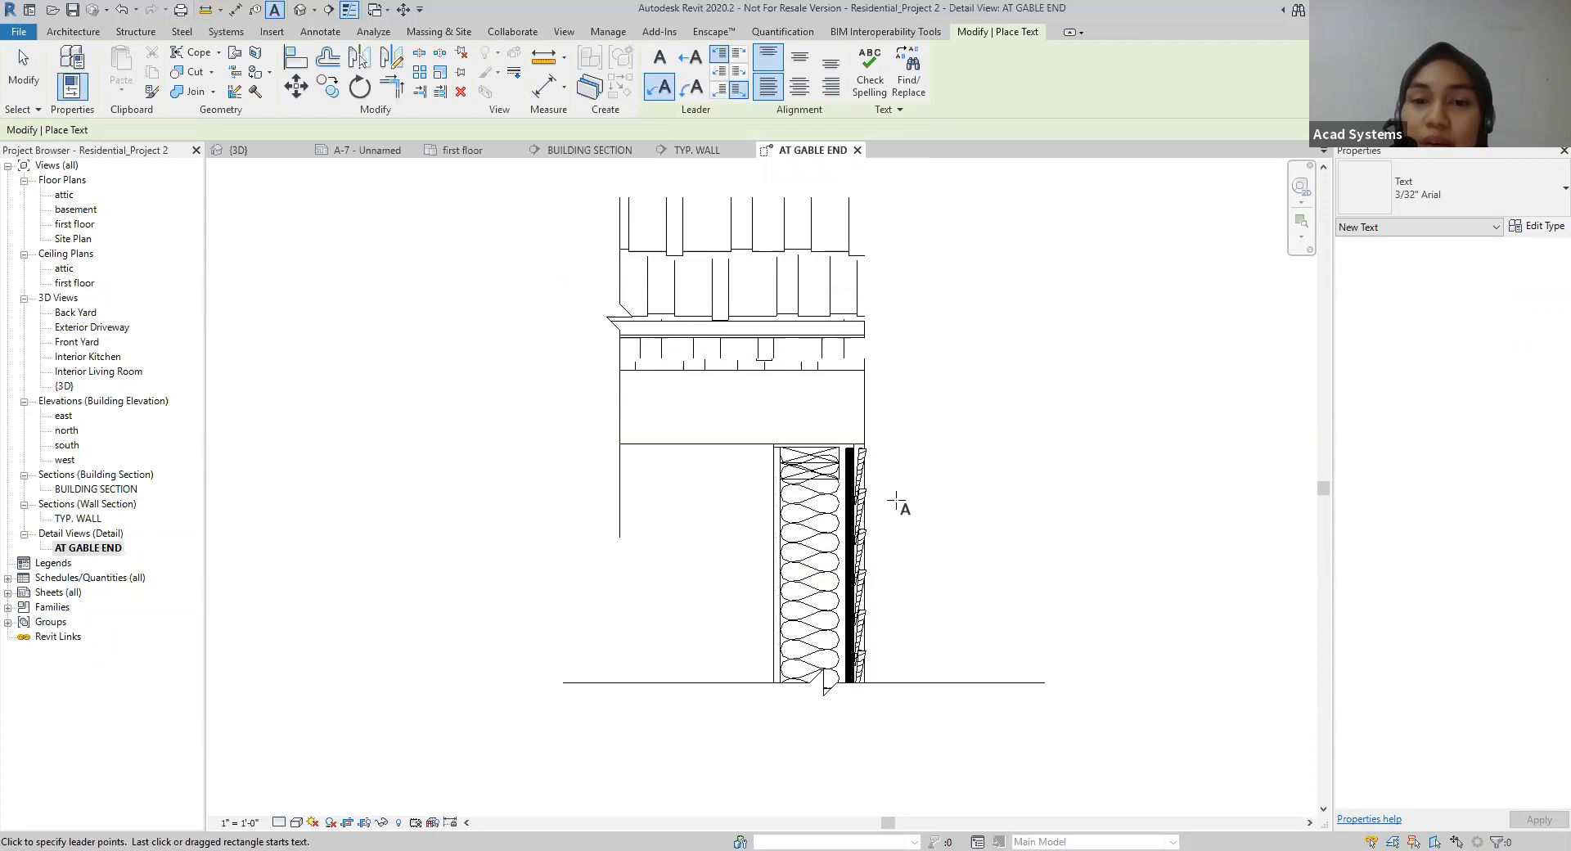
scroll(895, 500, "up", 2)
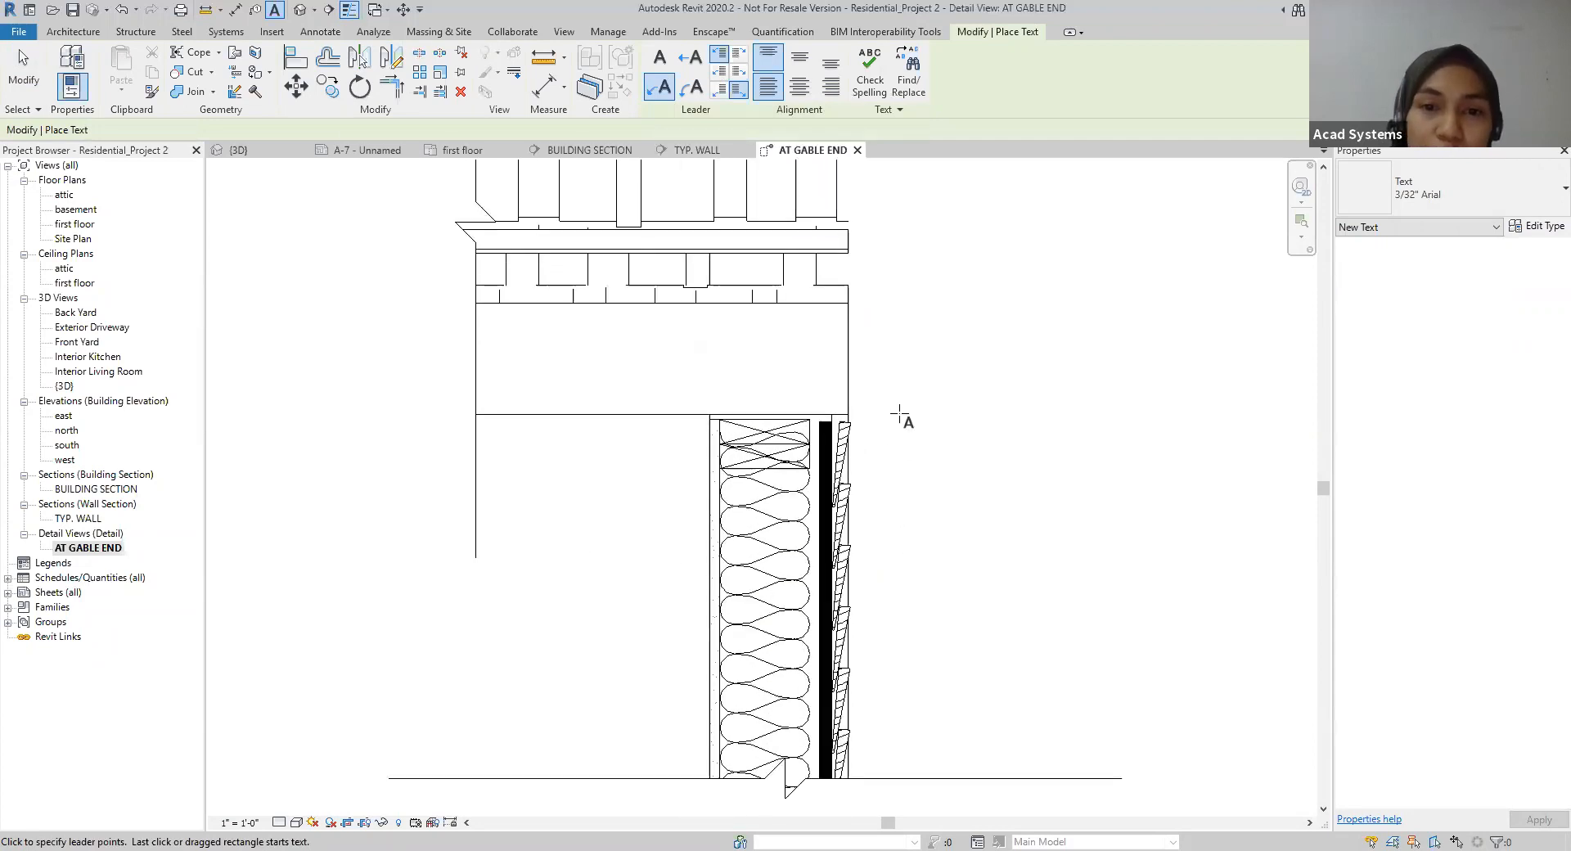
middle_click_drag(930, 344, 959, 436)
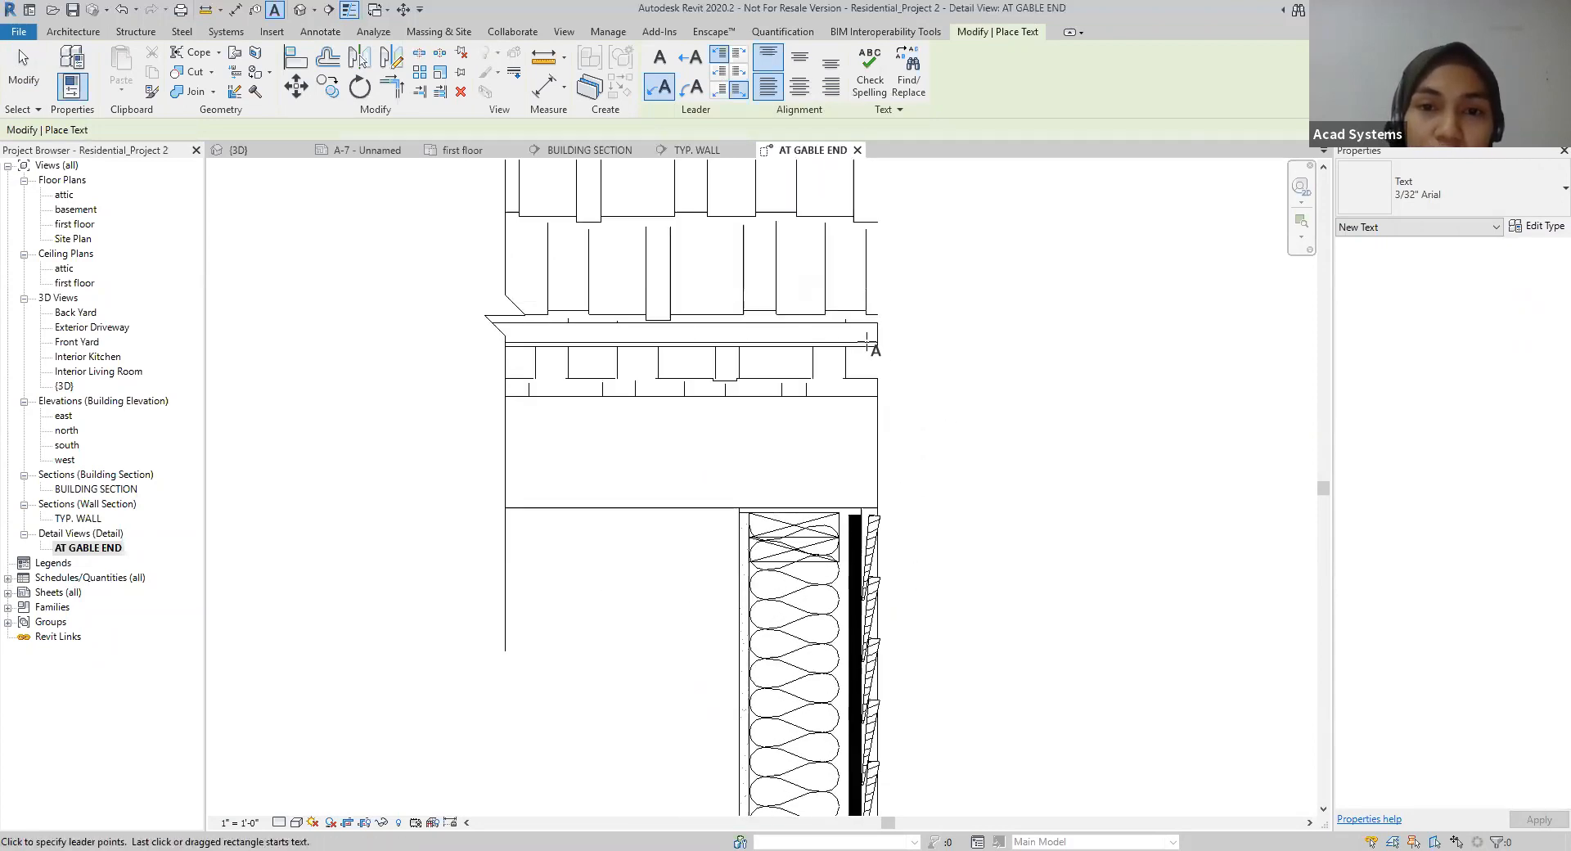
left_click(805, 334)
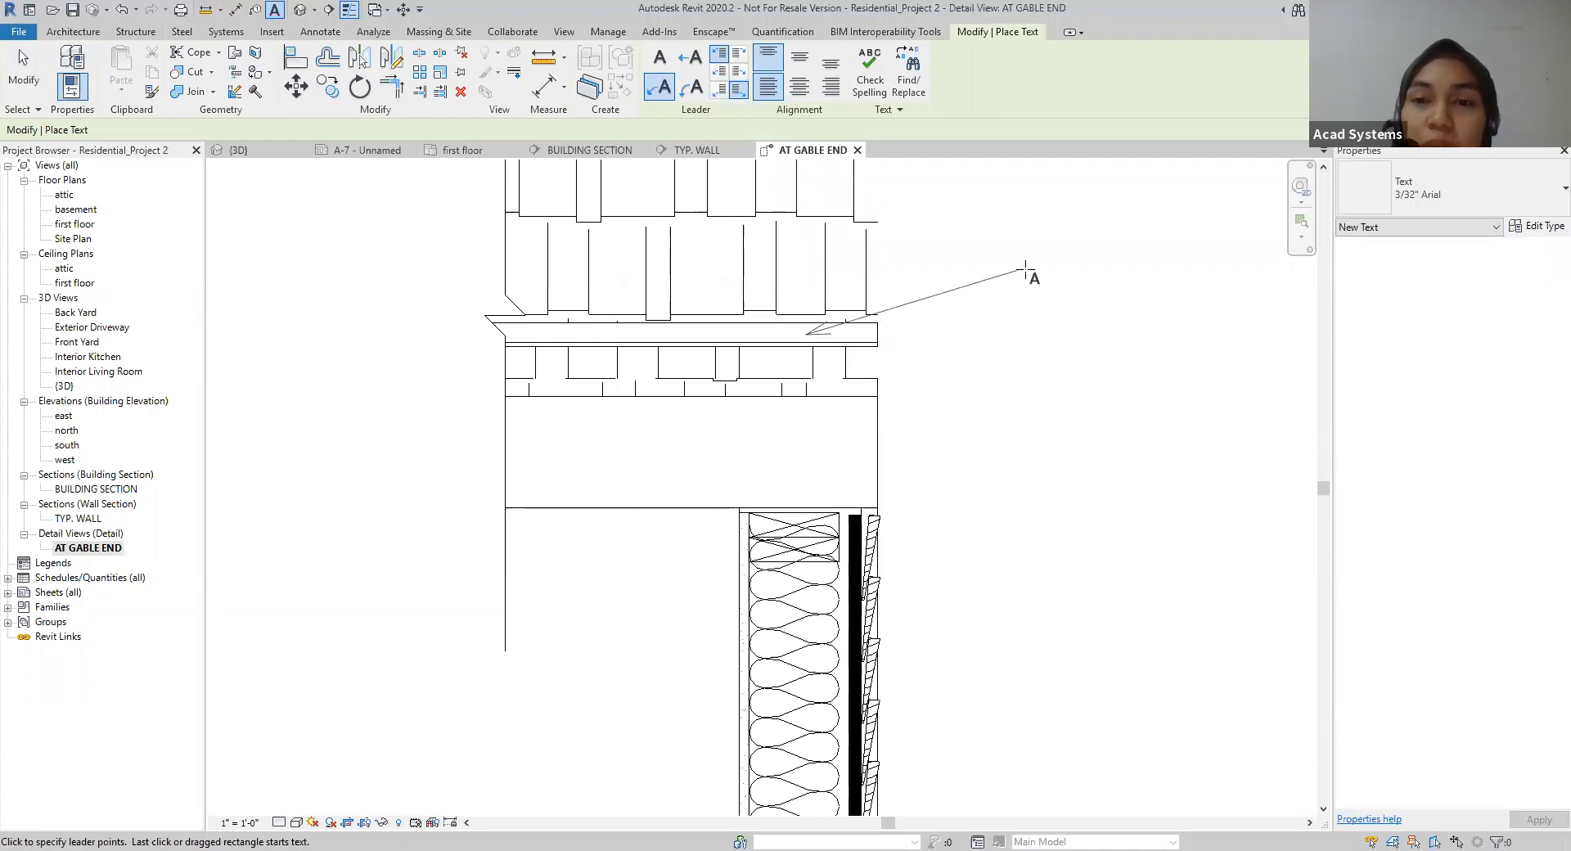
left_click(1029, 272)
left_click(1066, 281)
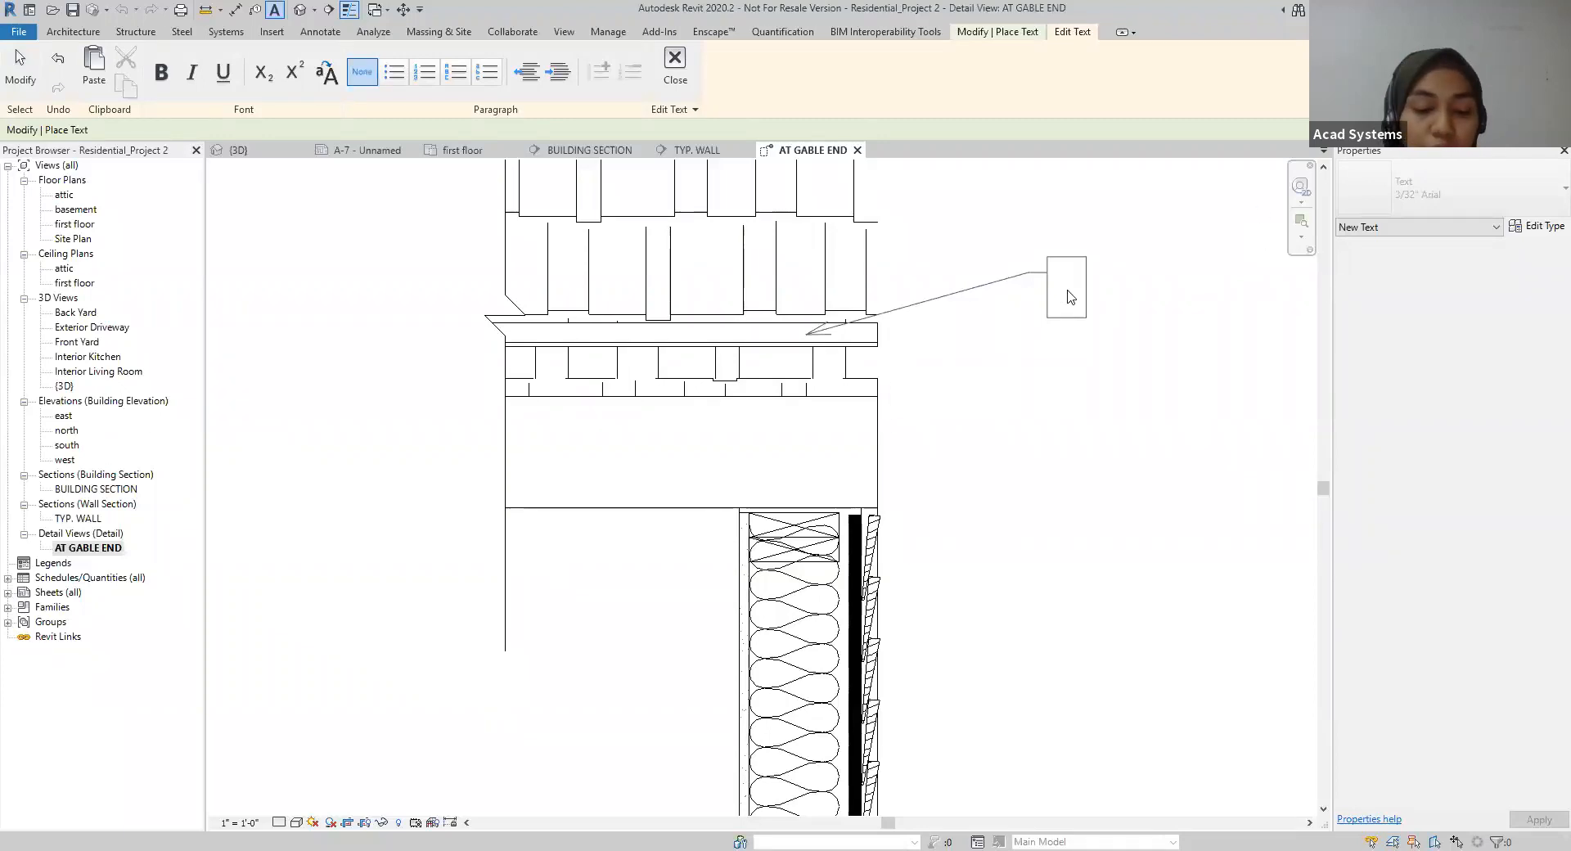
type("Rafter Vent")
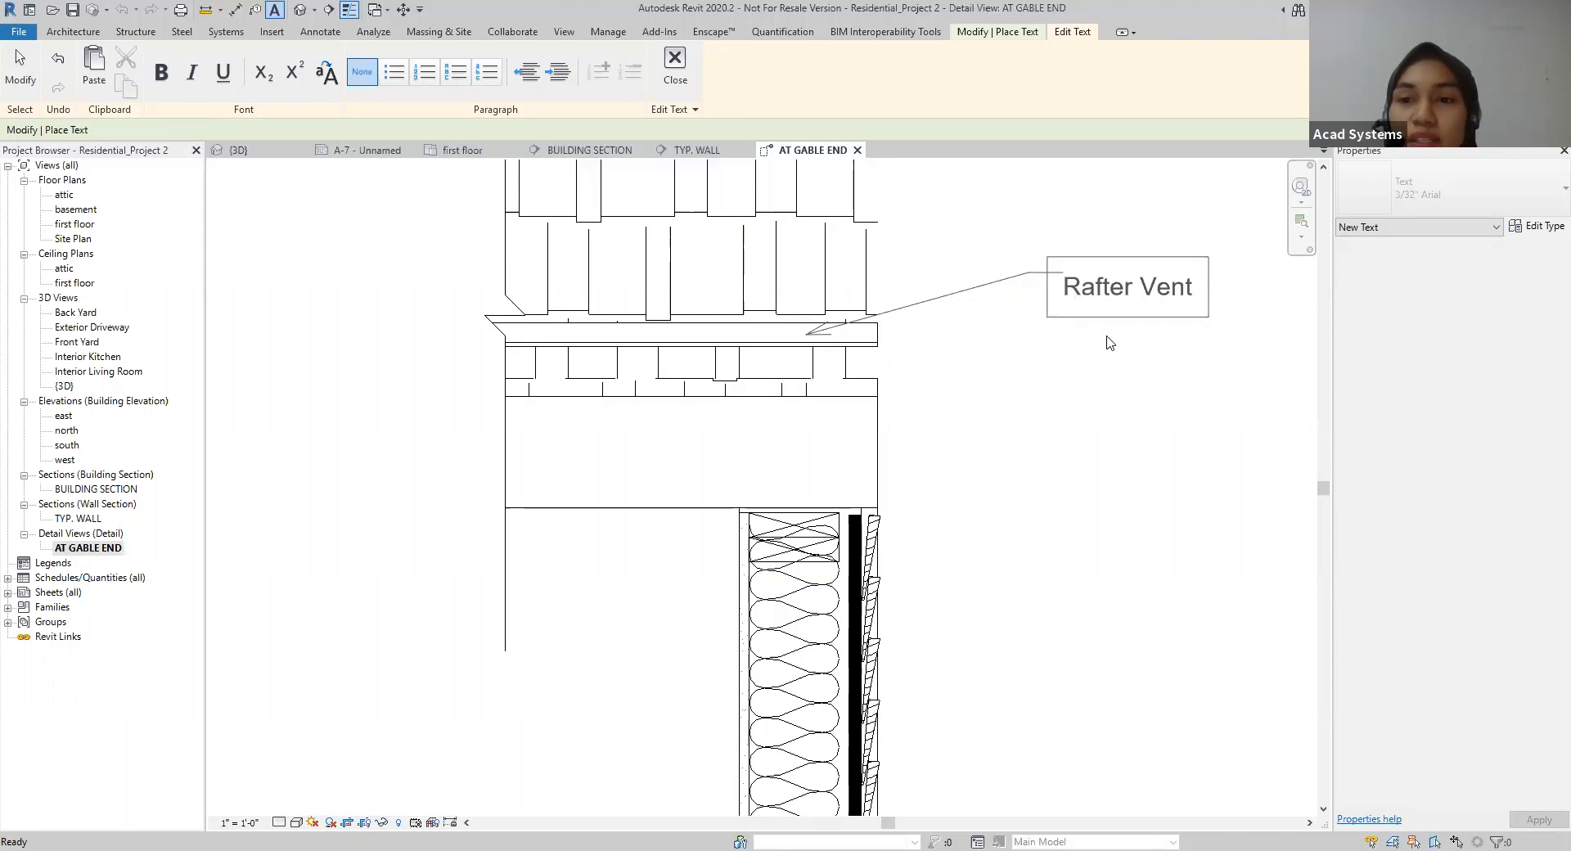
left_click(1117, 356)
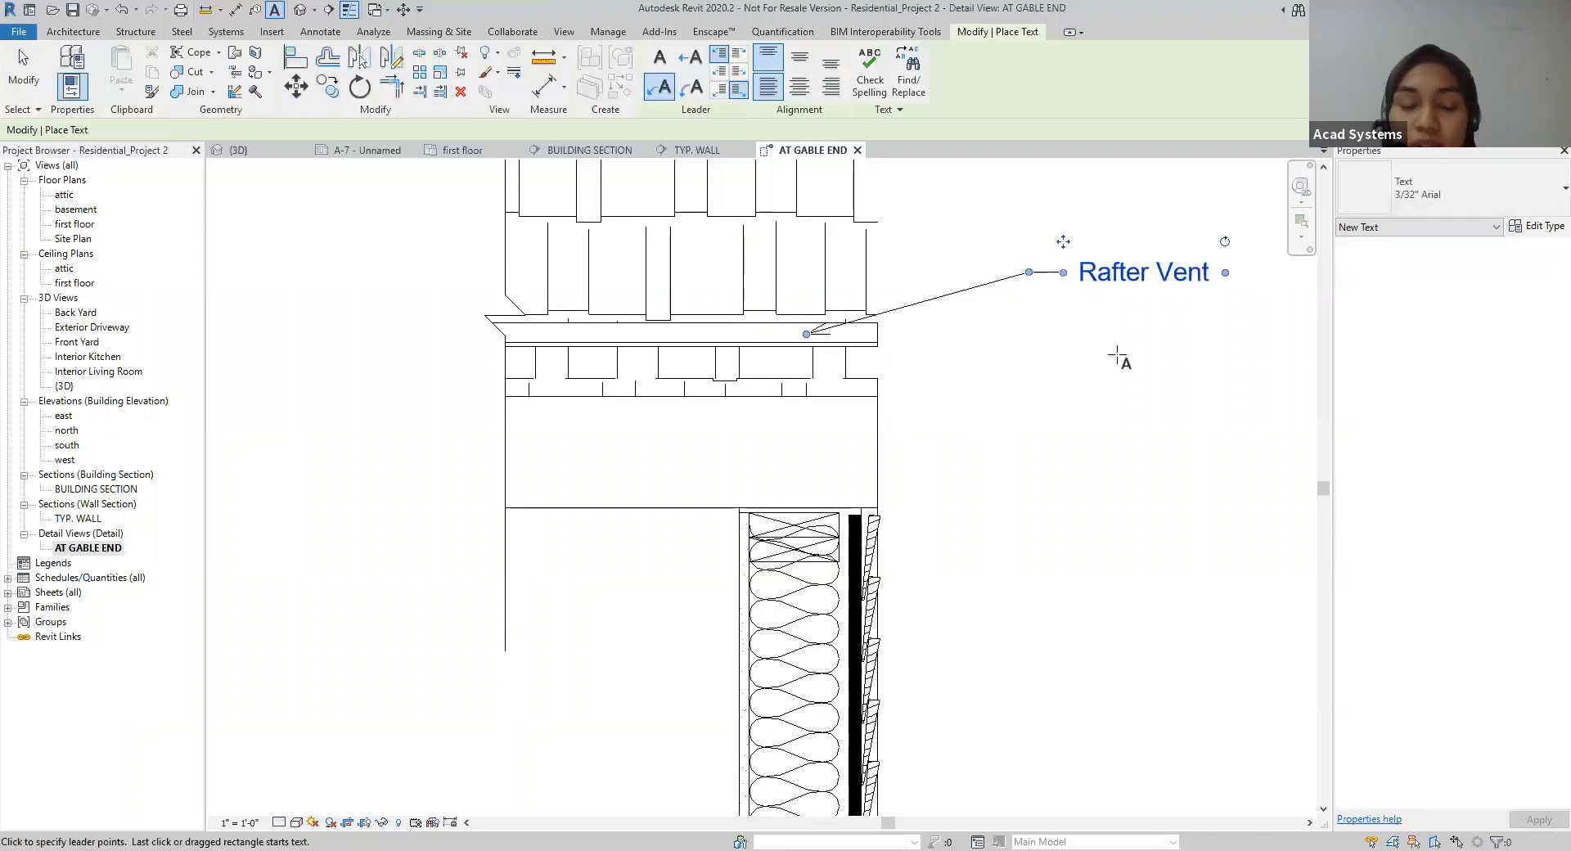
scroll(1080, 389, "down", 4)
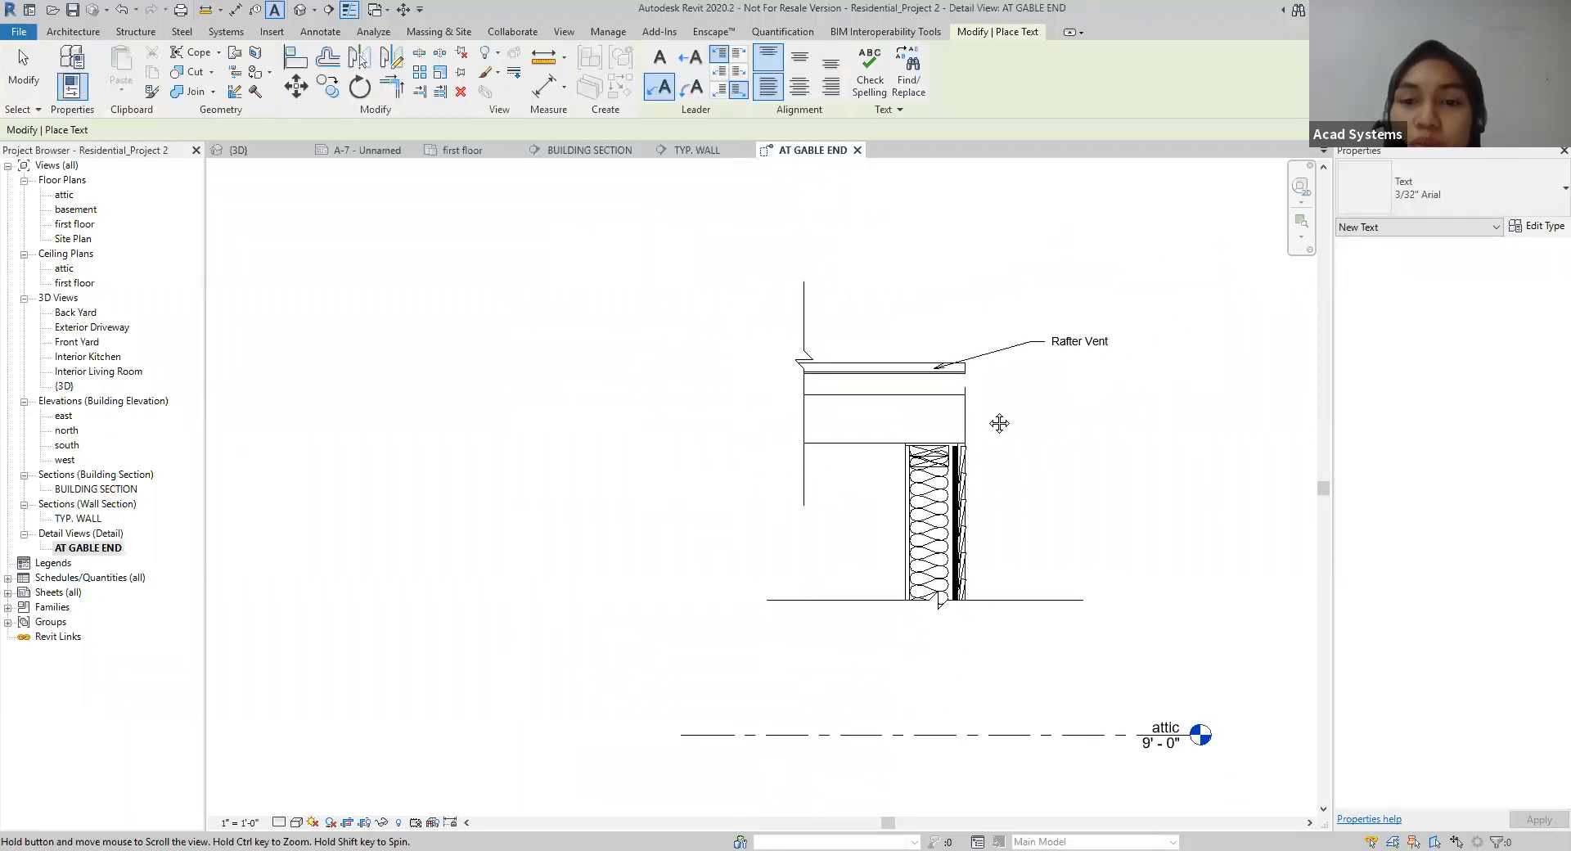
scroll(951, 454, "up", 2)
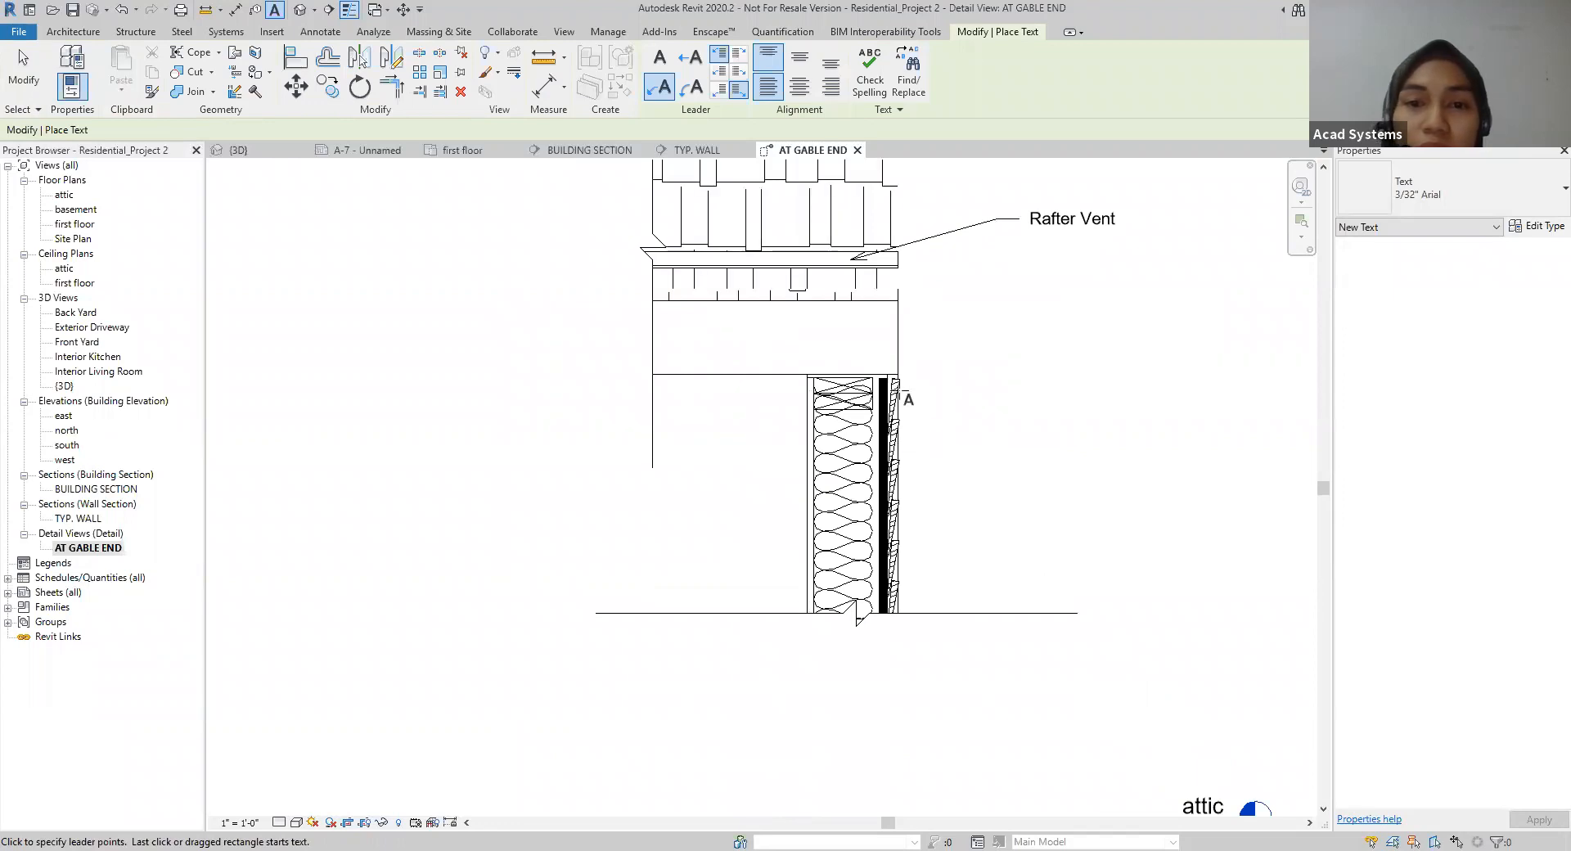
key("Escape")
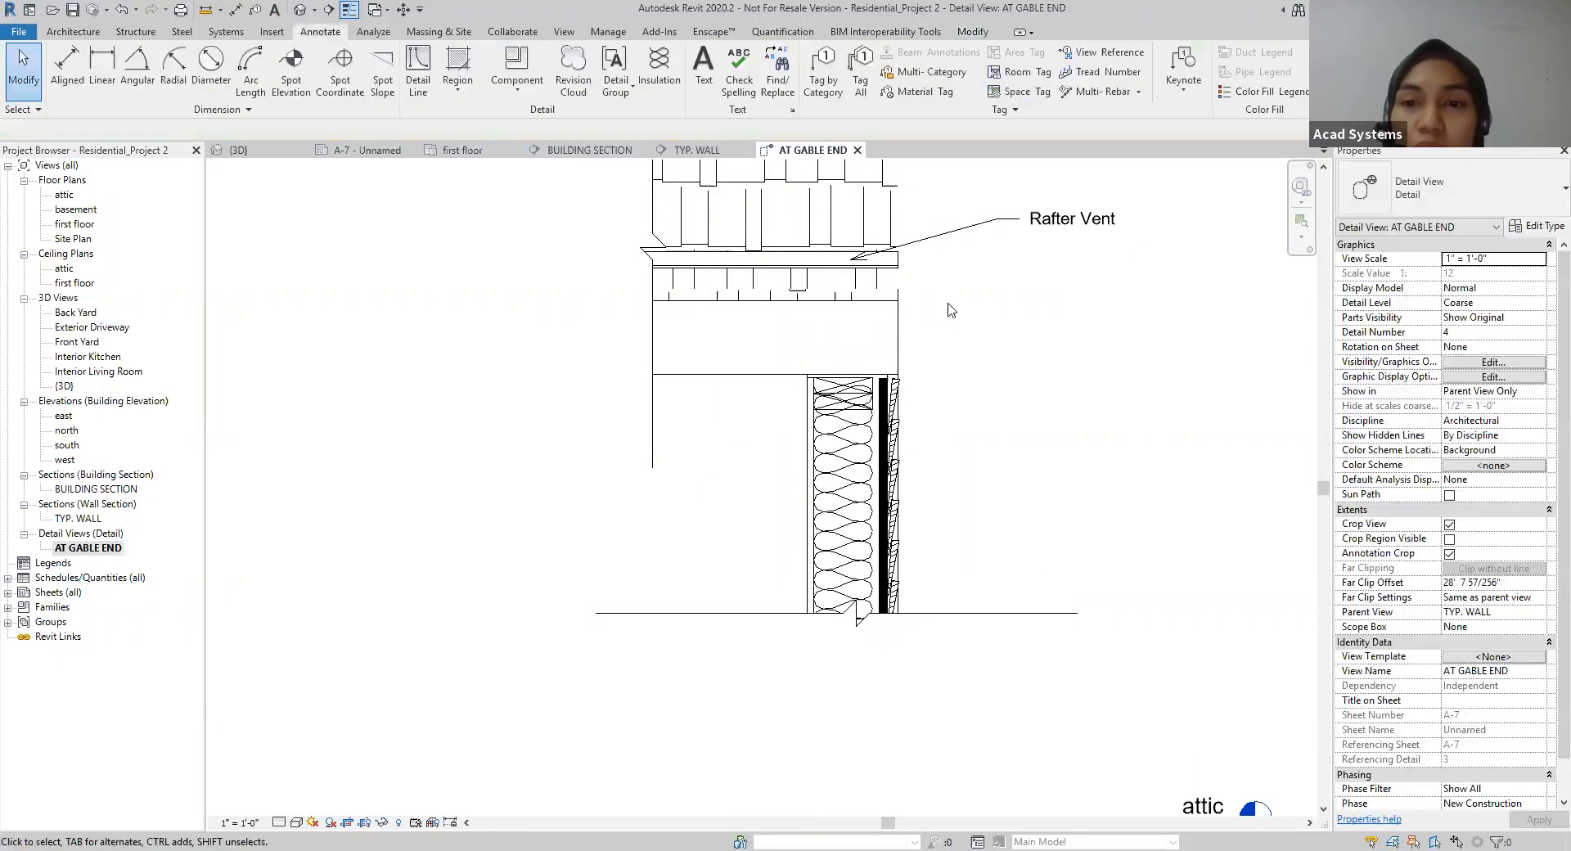
middle_click_drag(951, 309, 952, 356)
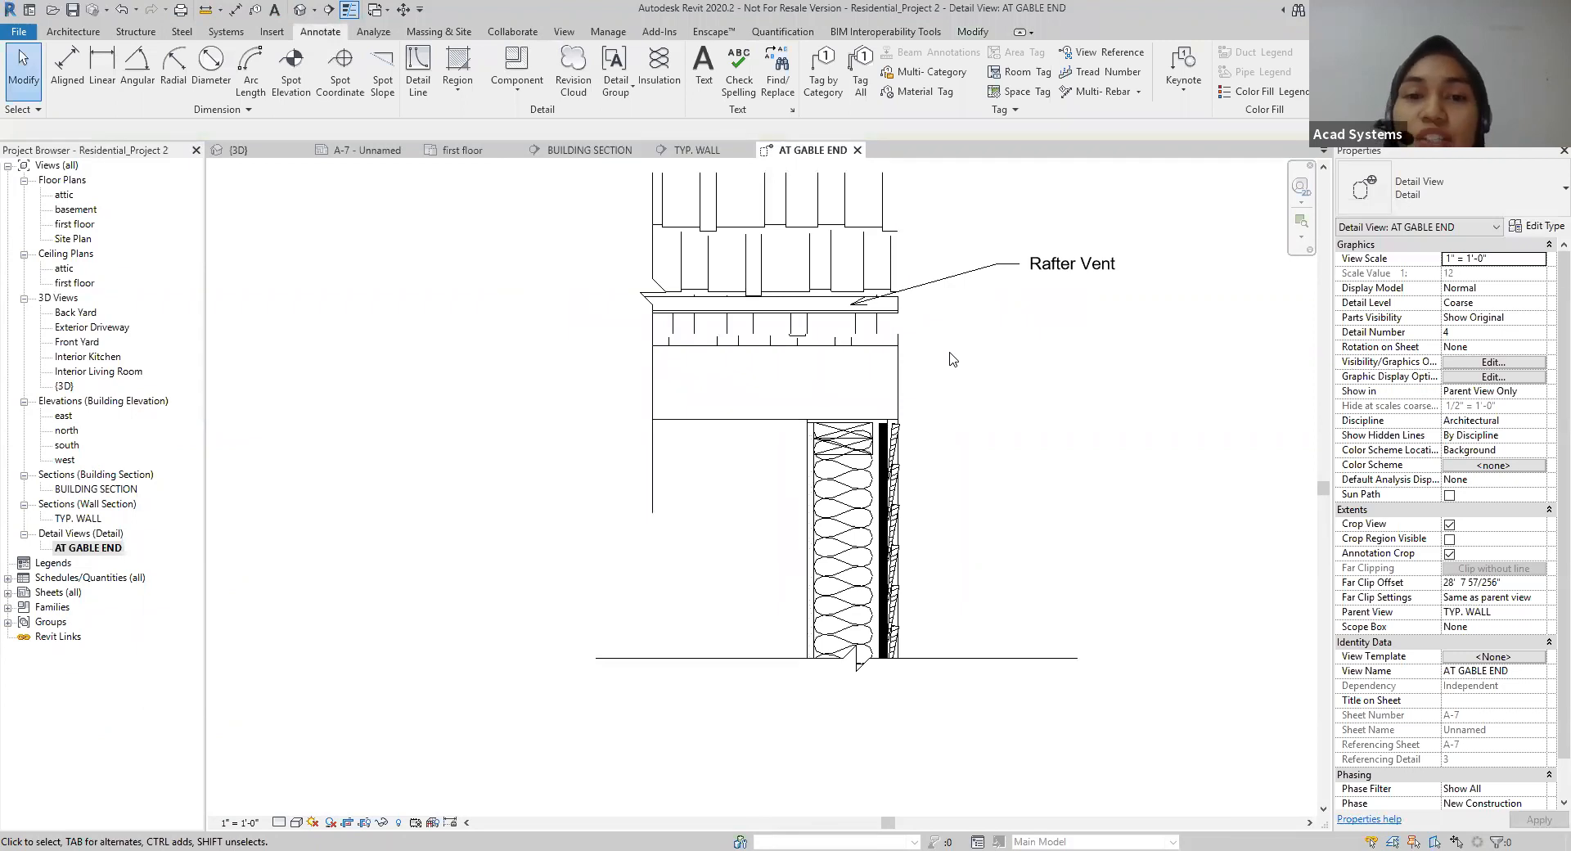
left_click(367, 149)
scroll(931, 573, "up", 5)
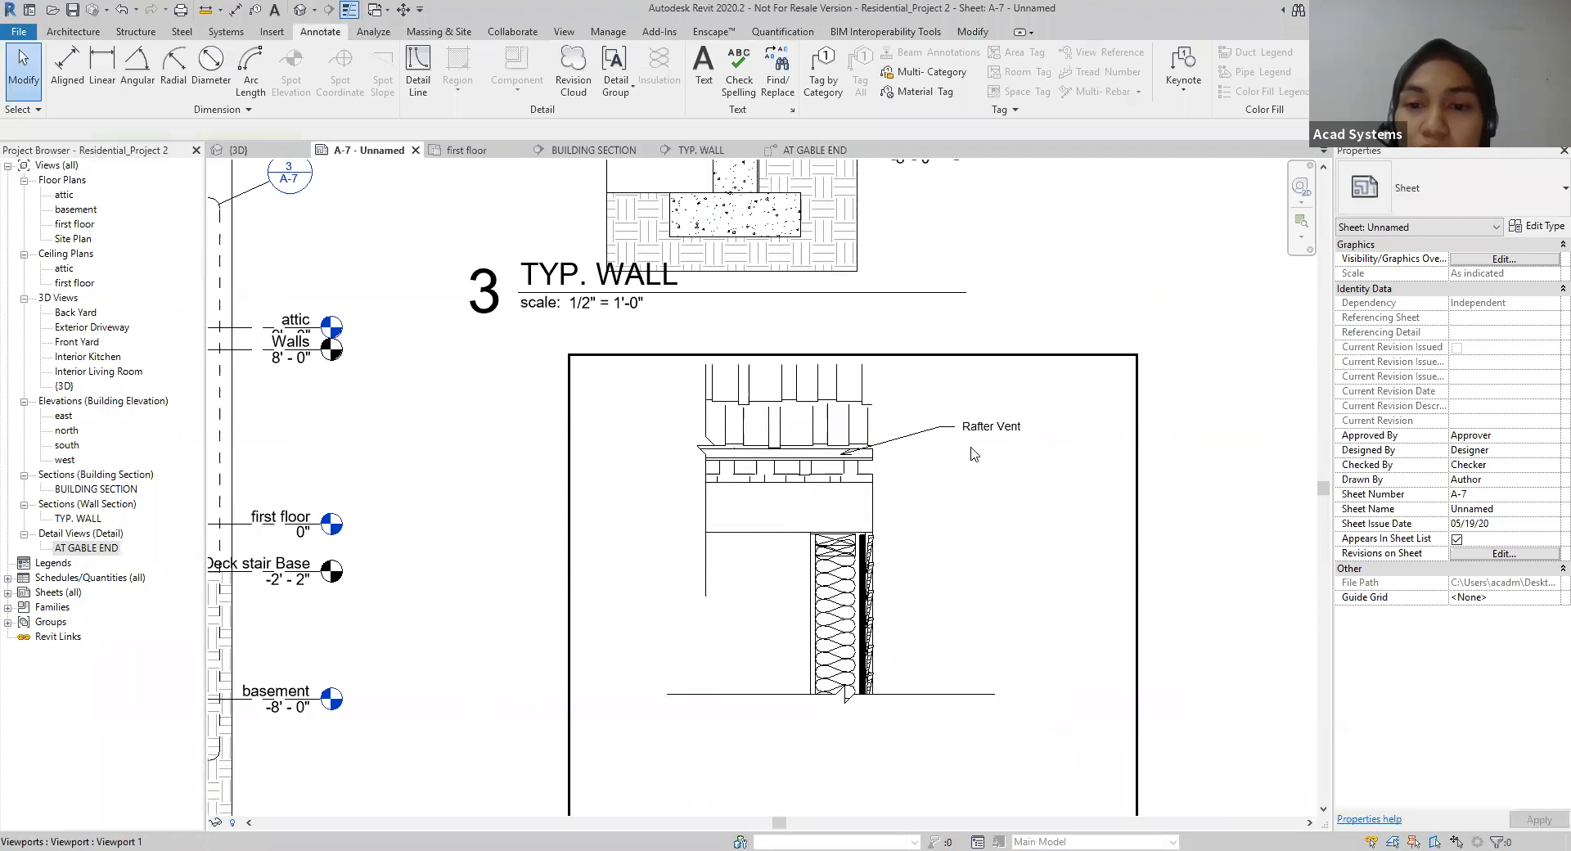
scroll(961, 446, "down", 2)
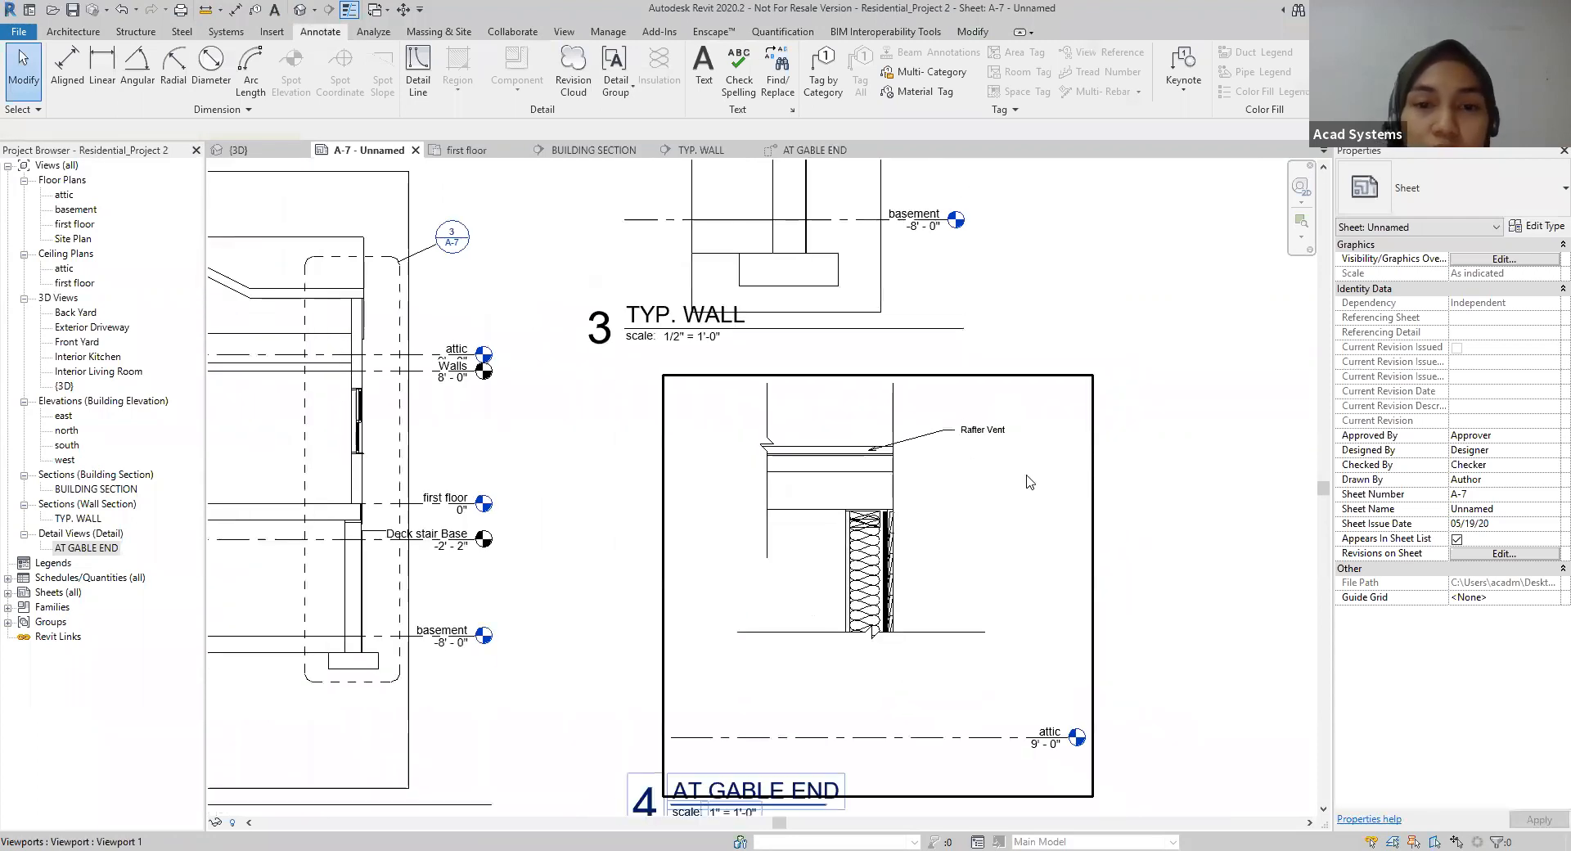
Step: Switch from sheet A-7 to the AT GABLE END detail view
left_click(814, 150)
scroll(941, 442, "down", 2)
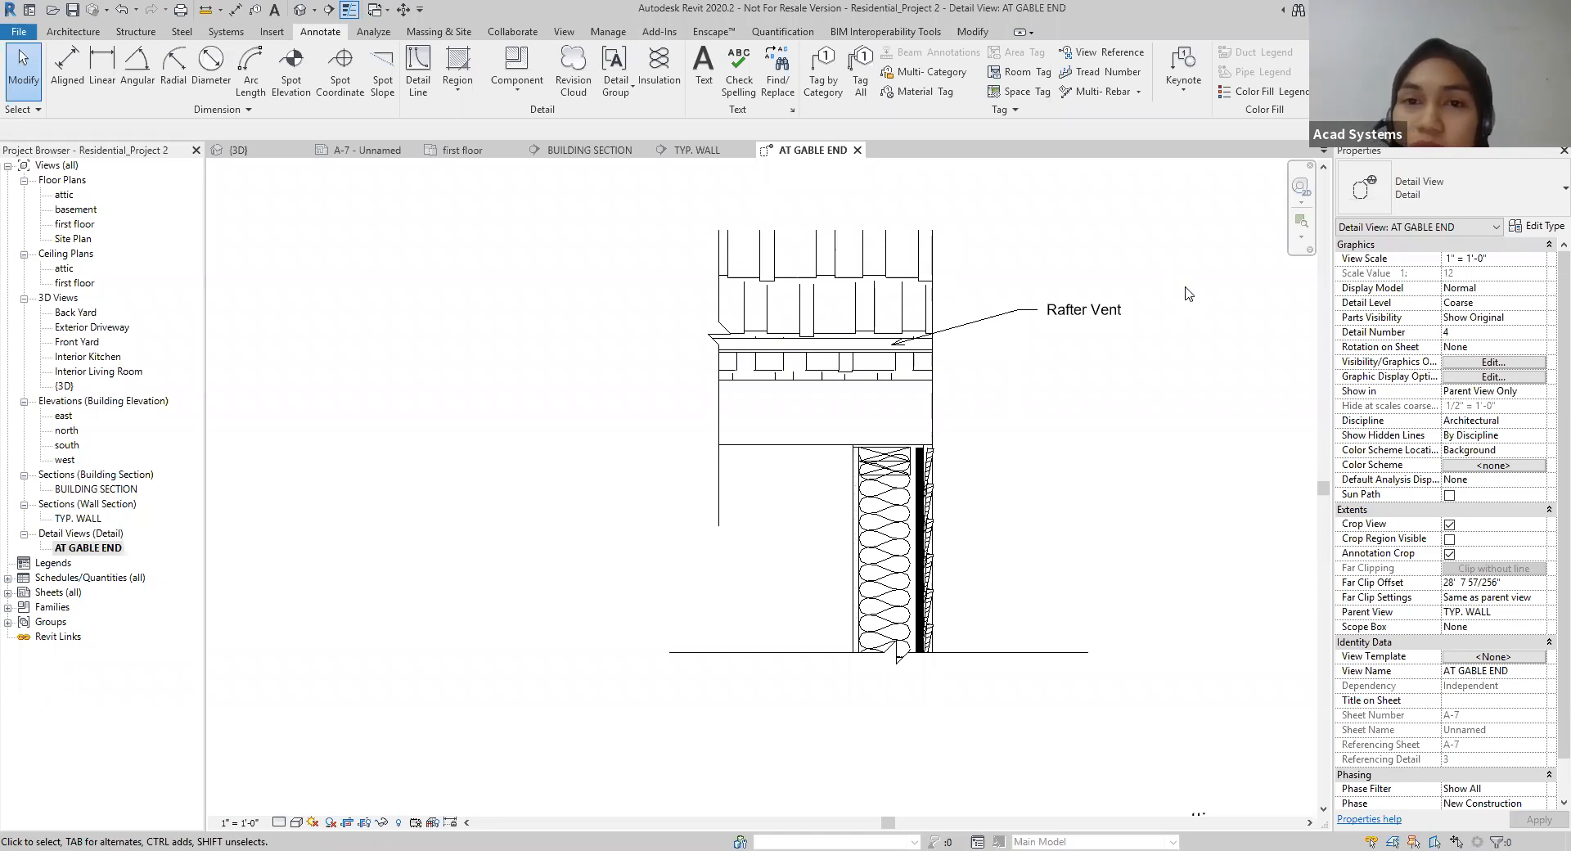
left_click(522, 89)
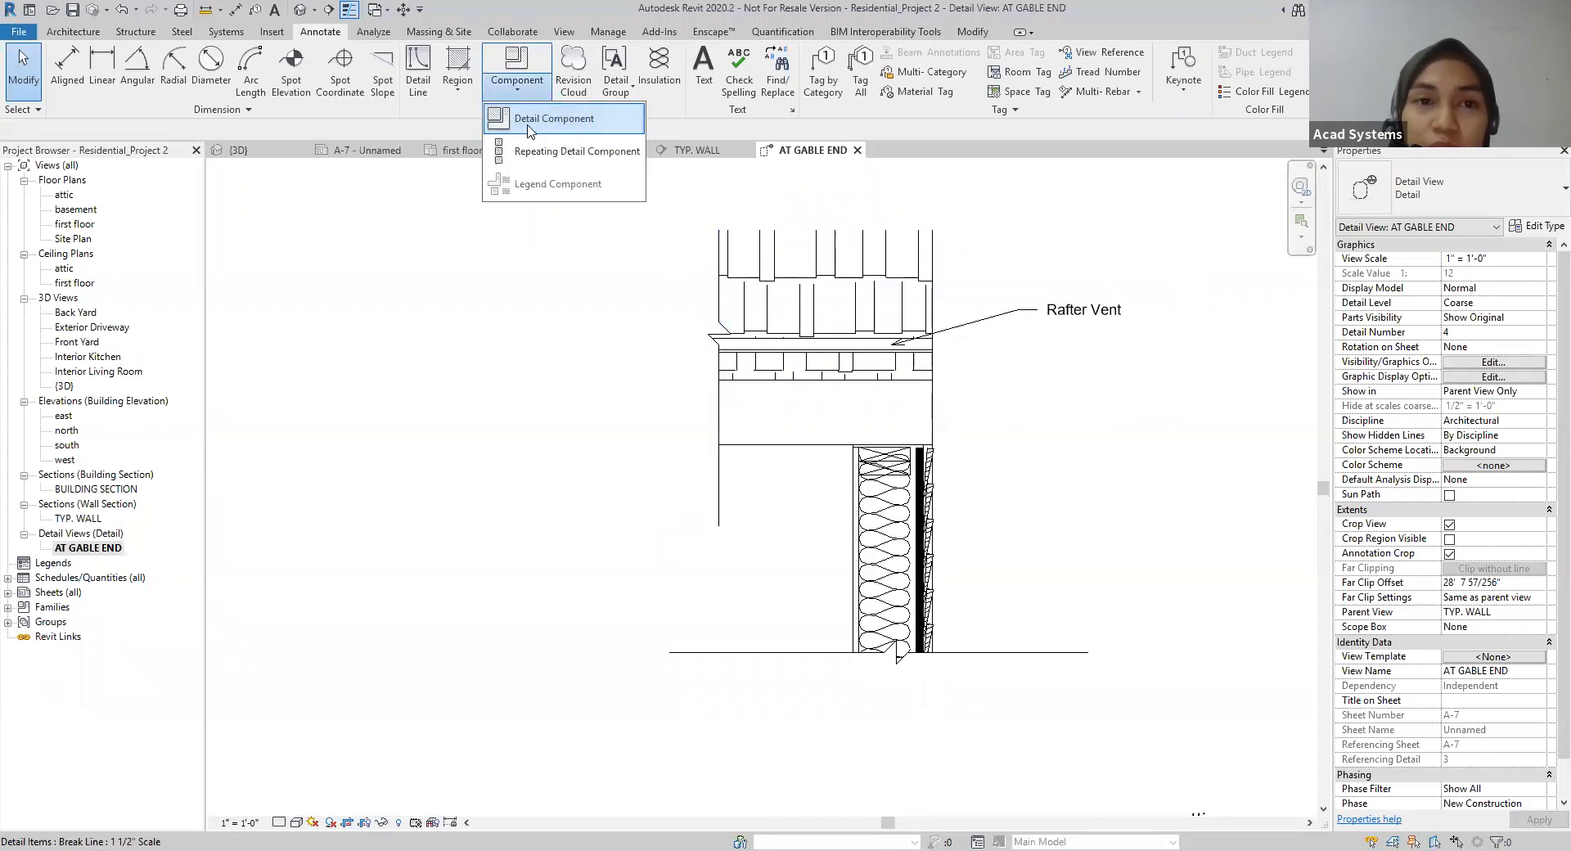
left_click(524, 121)
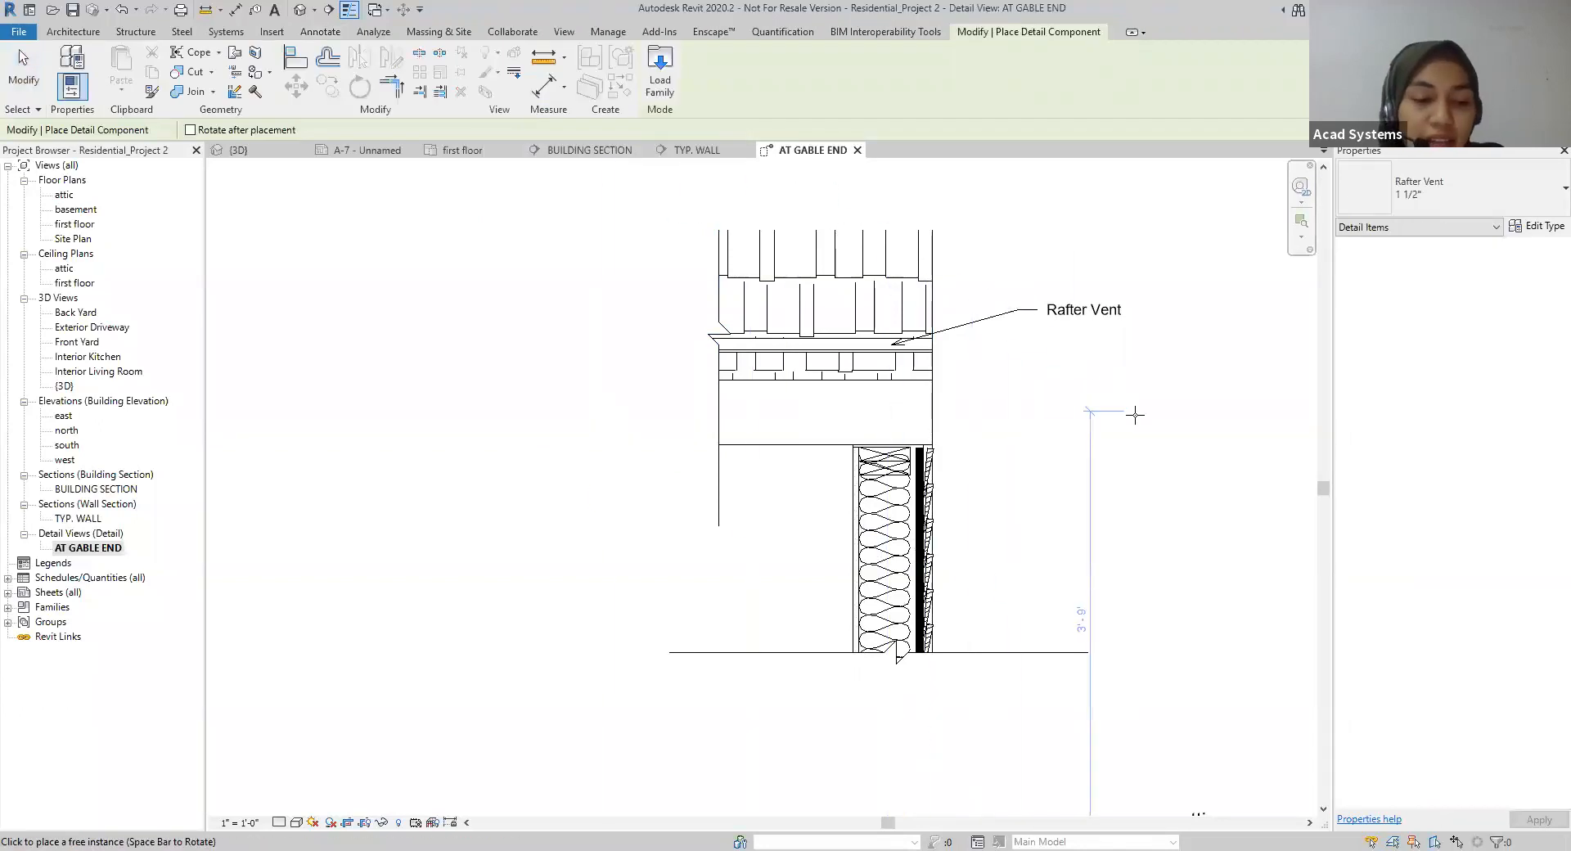
key("Escape")
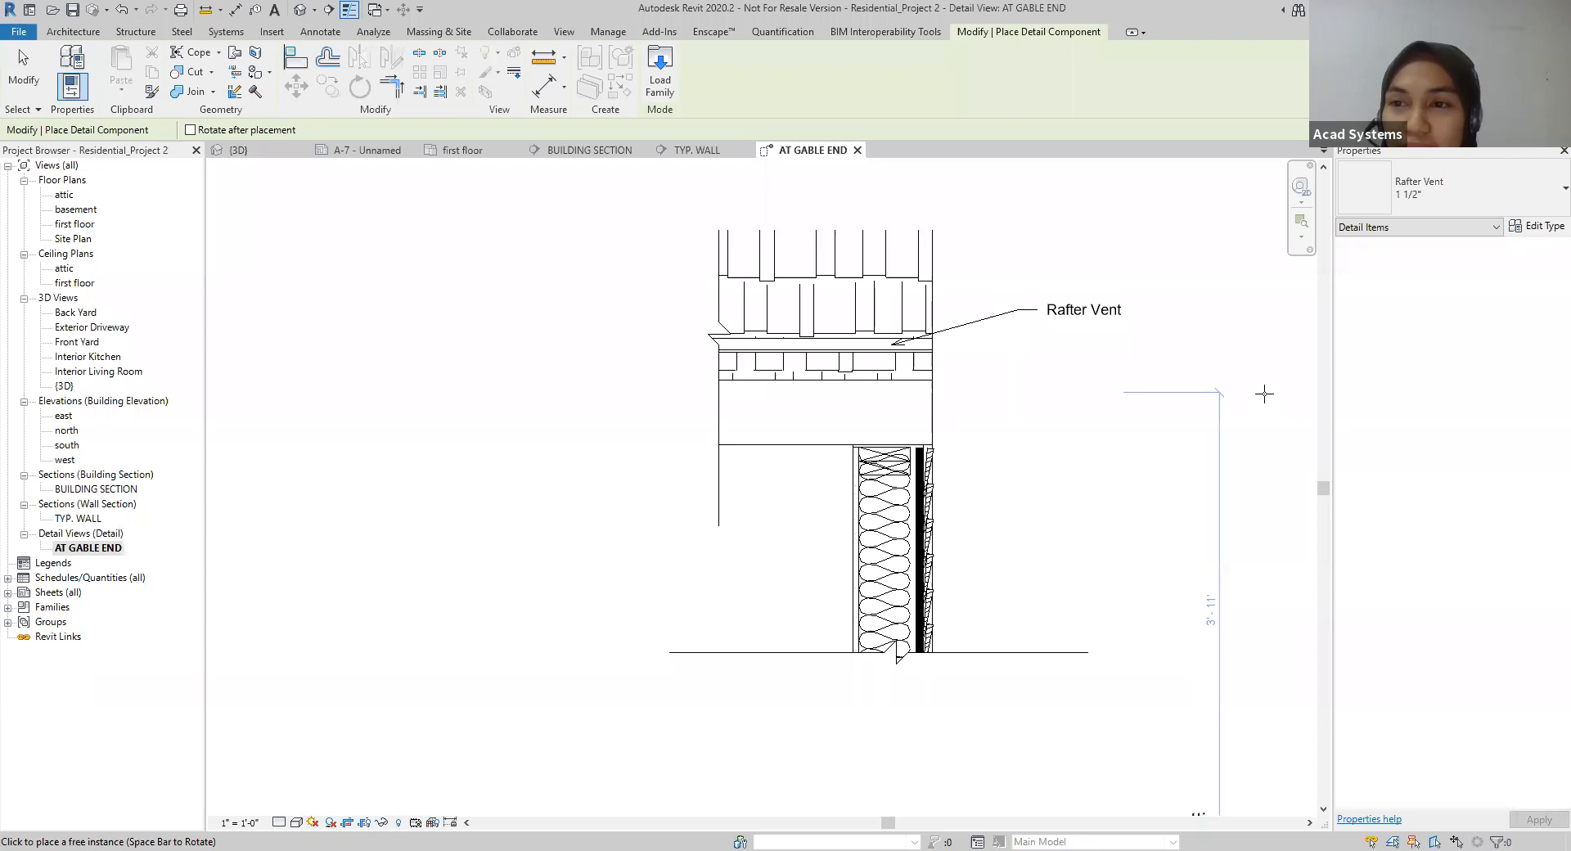
key("Escape")
Step: Place a Wood Sheathing Plywood 3/4" detail component horizontally on top of the rafter vent, ending at the roof's outer edge
left_click(517, 87)
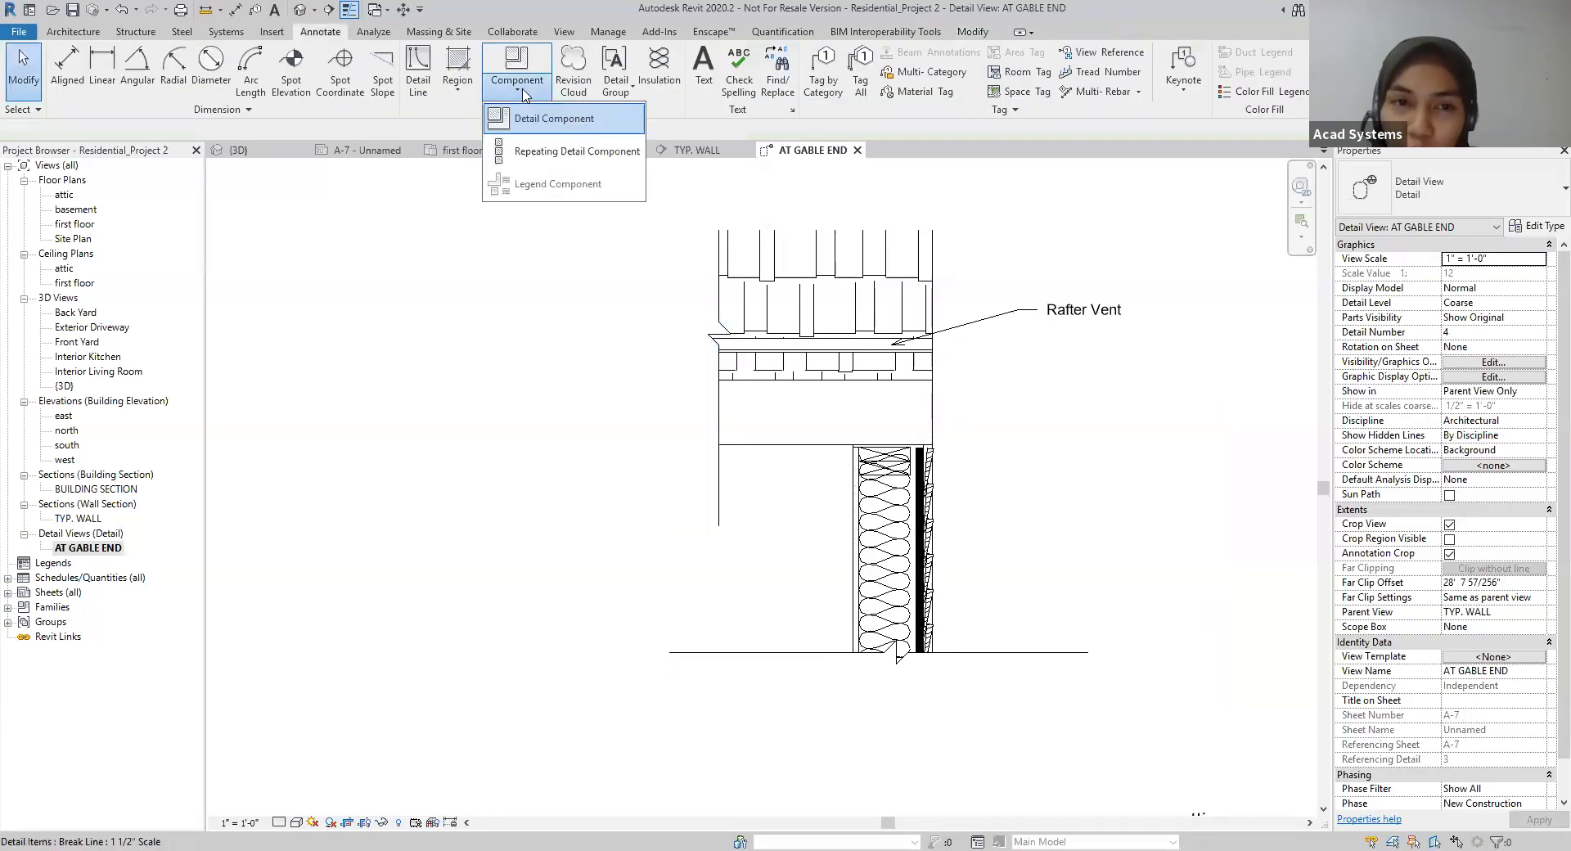
left_click(534, 119)
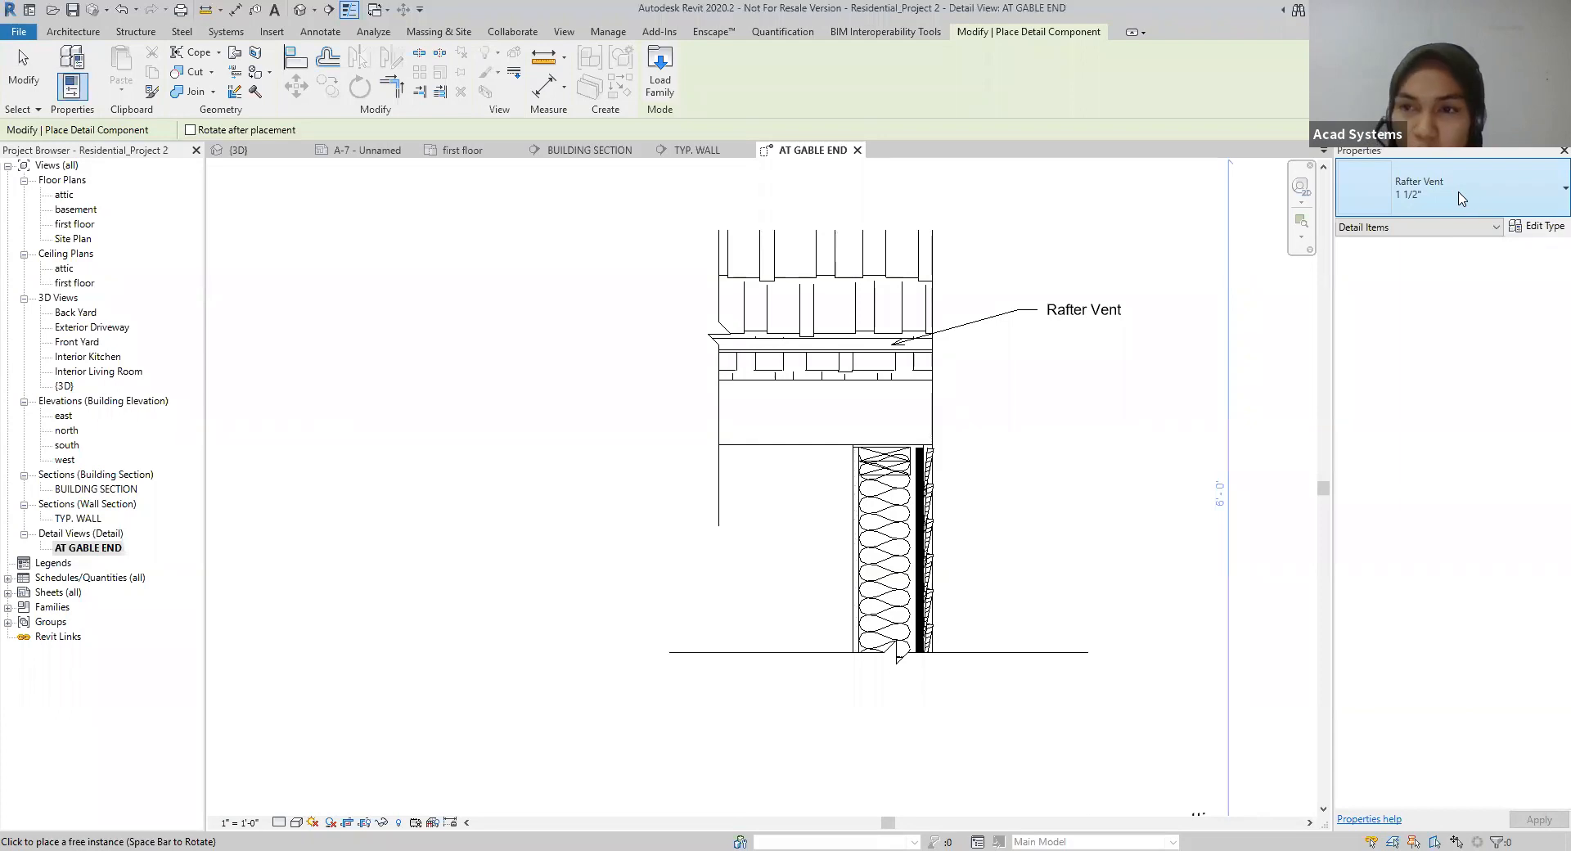
left_click(1458, 195)
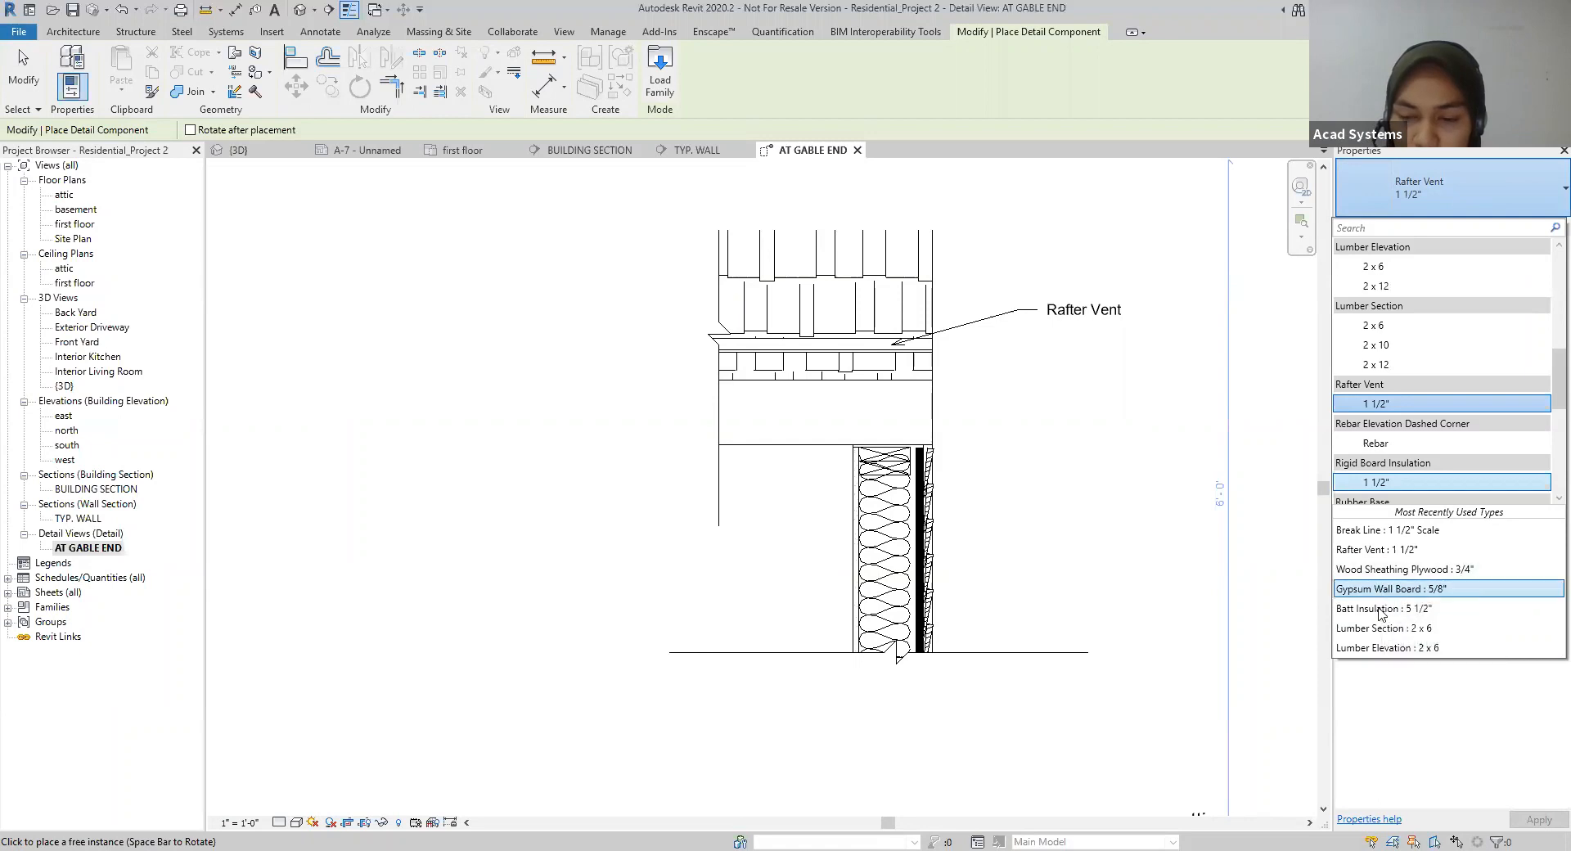
left_click(1391, 568)
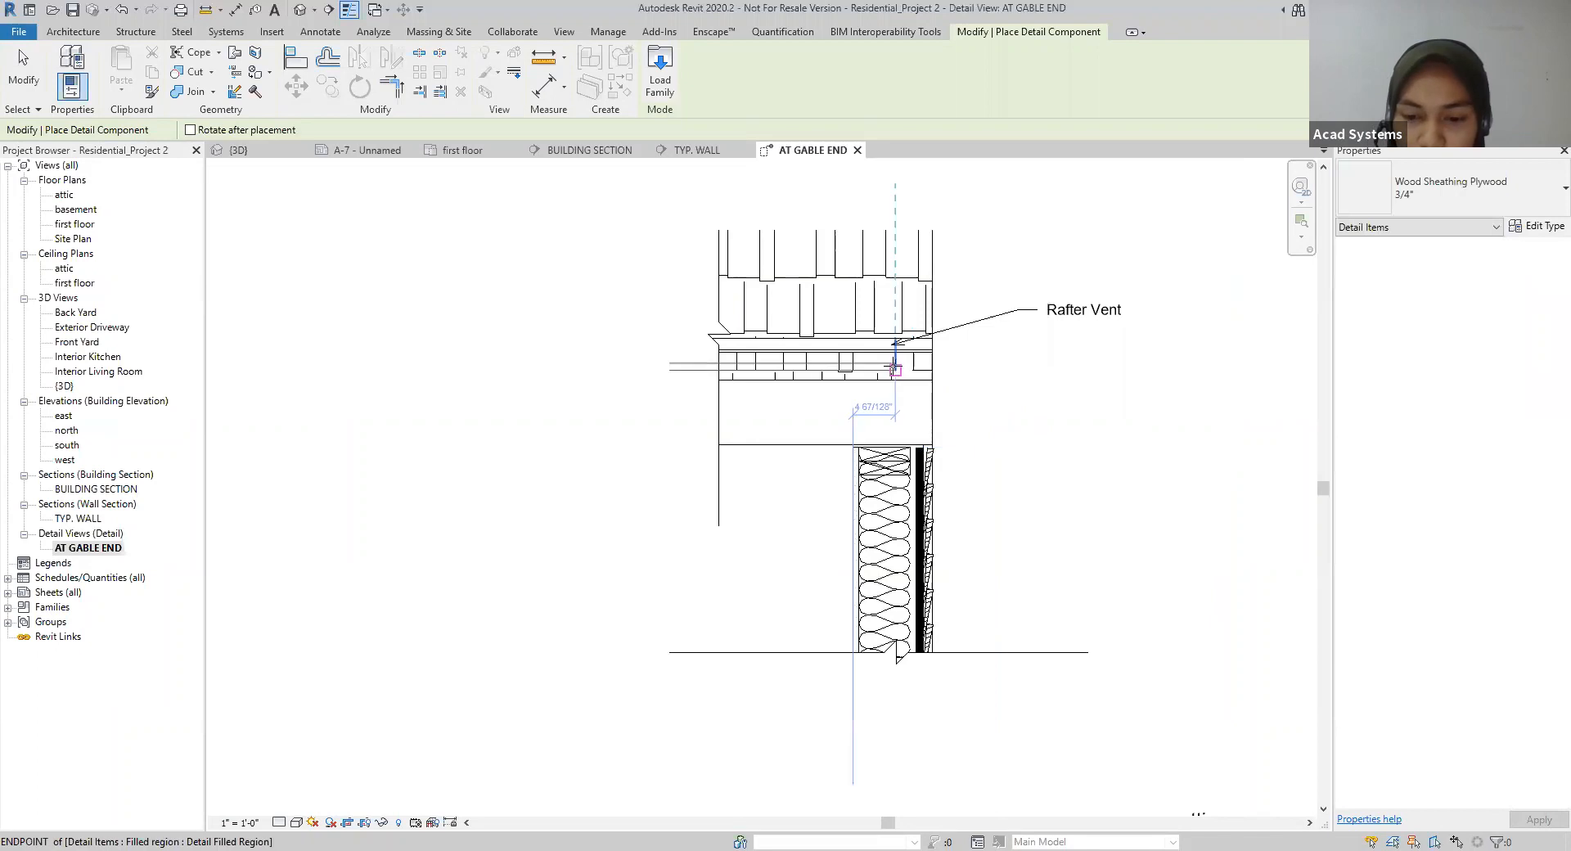
scroll(894, 350, "up", 3)
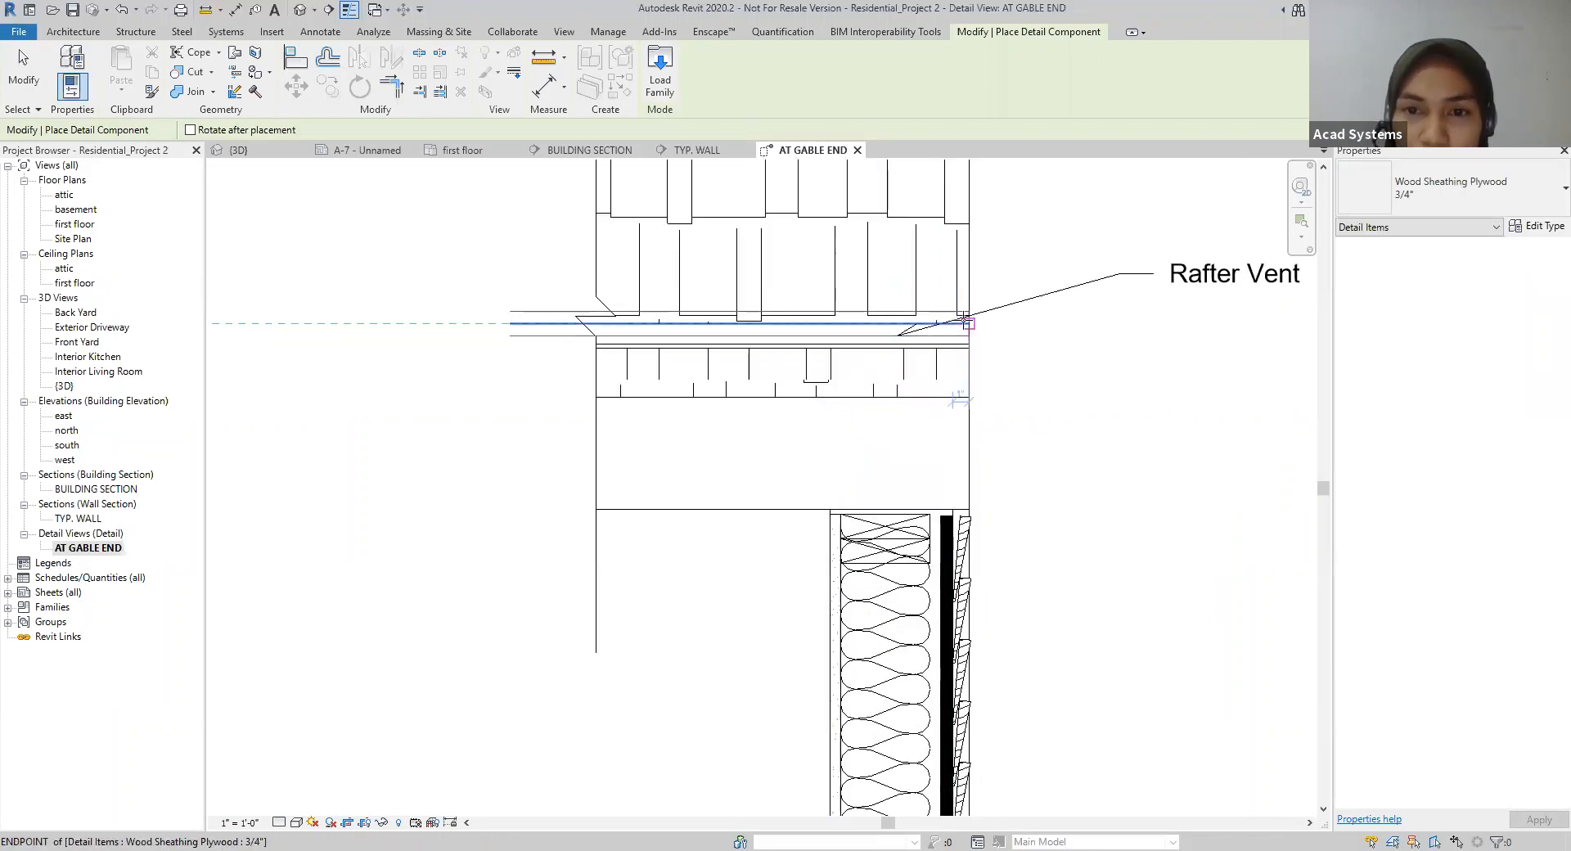
left_click(966, 318)
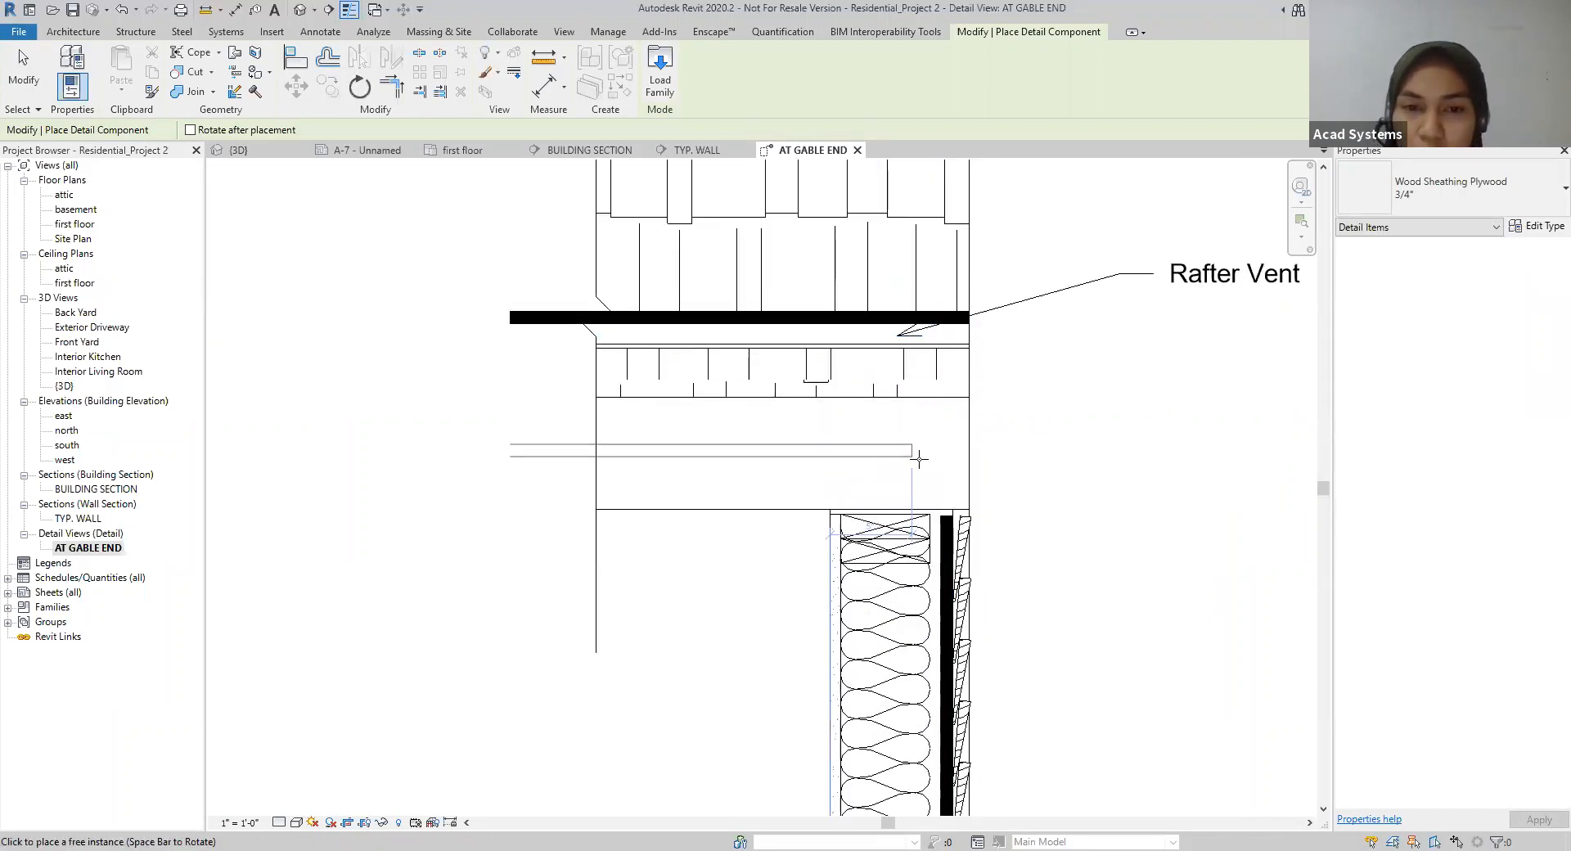
key("Escape")
key("Escape")
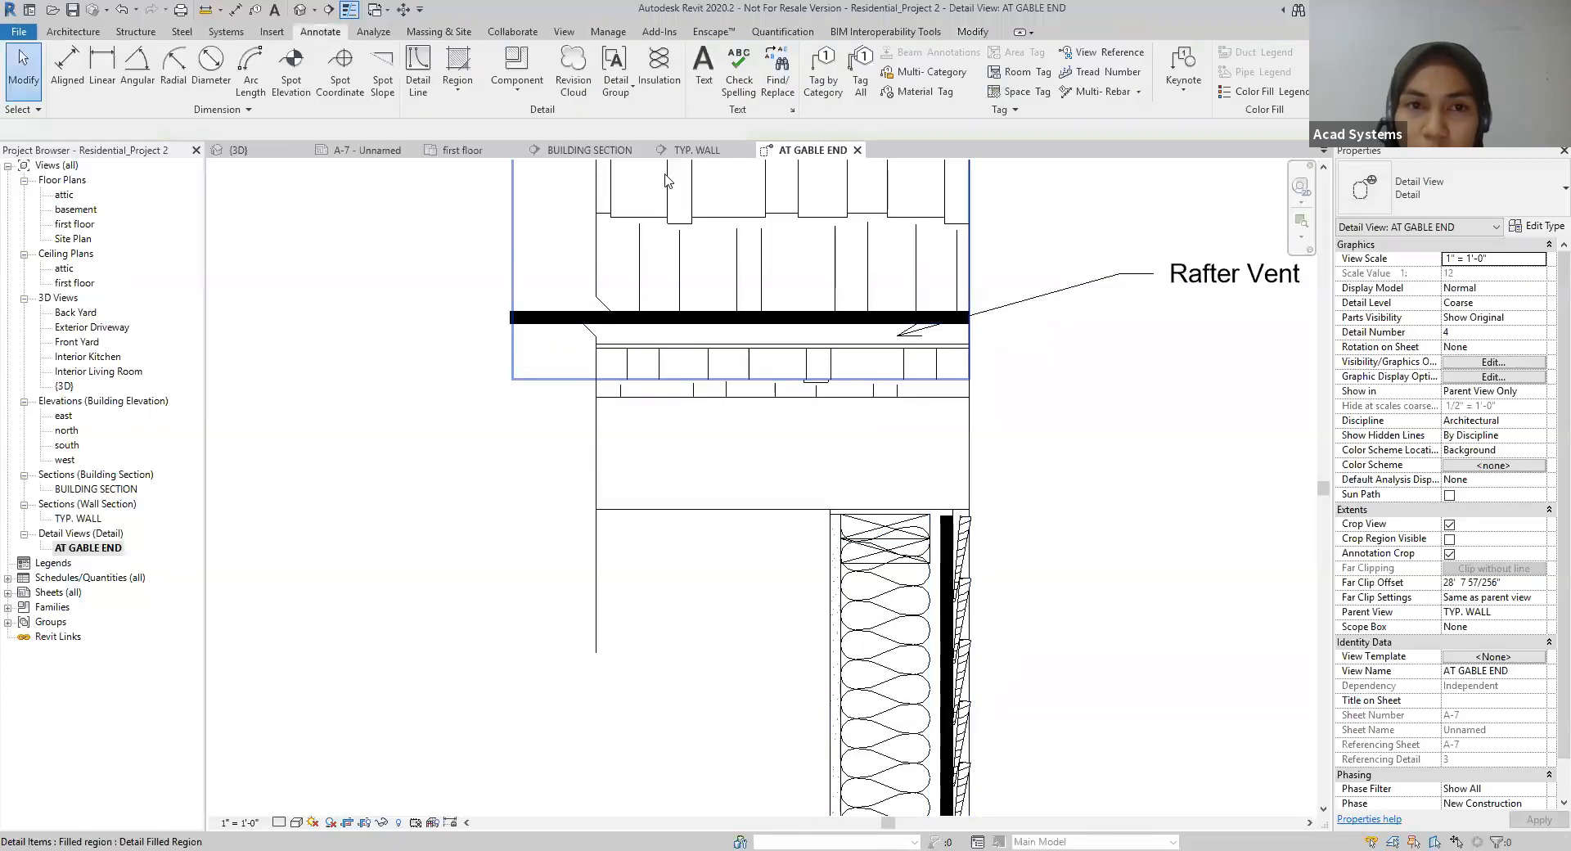
Step: Place an Asphalt Shingles 1/8" detail component along the roof sheathing from the outer edge and stretch it past the vertical break line
left_click(517, 89)
left_click(533, 118)
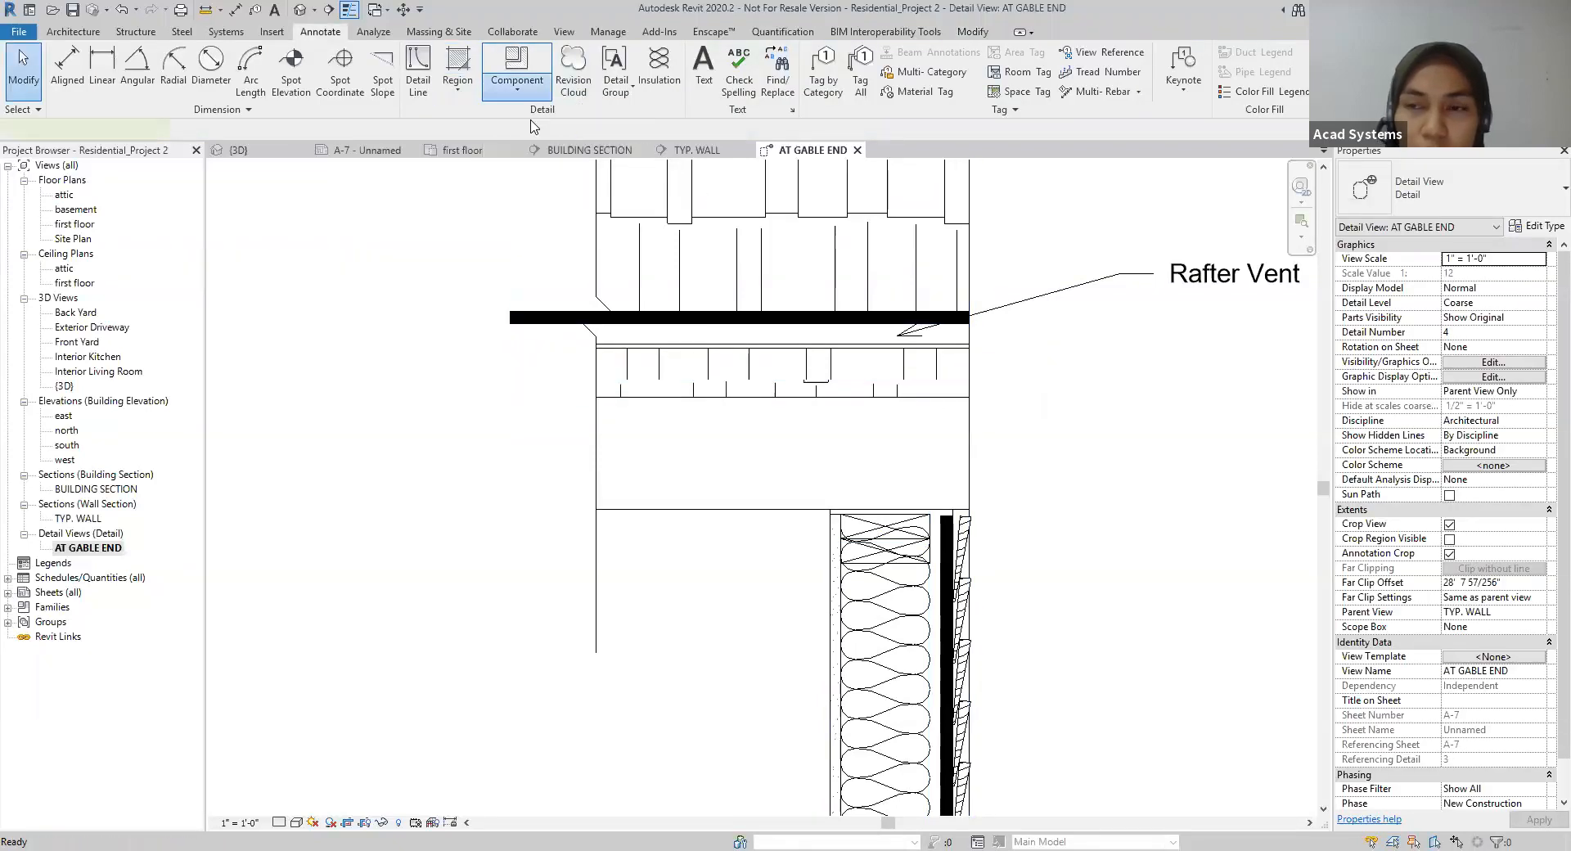
left_click(1453, 188)
scroll(1415, 327, "up", 8)
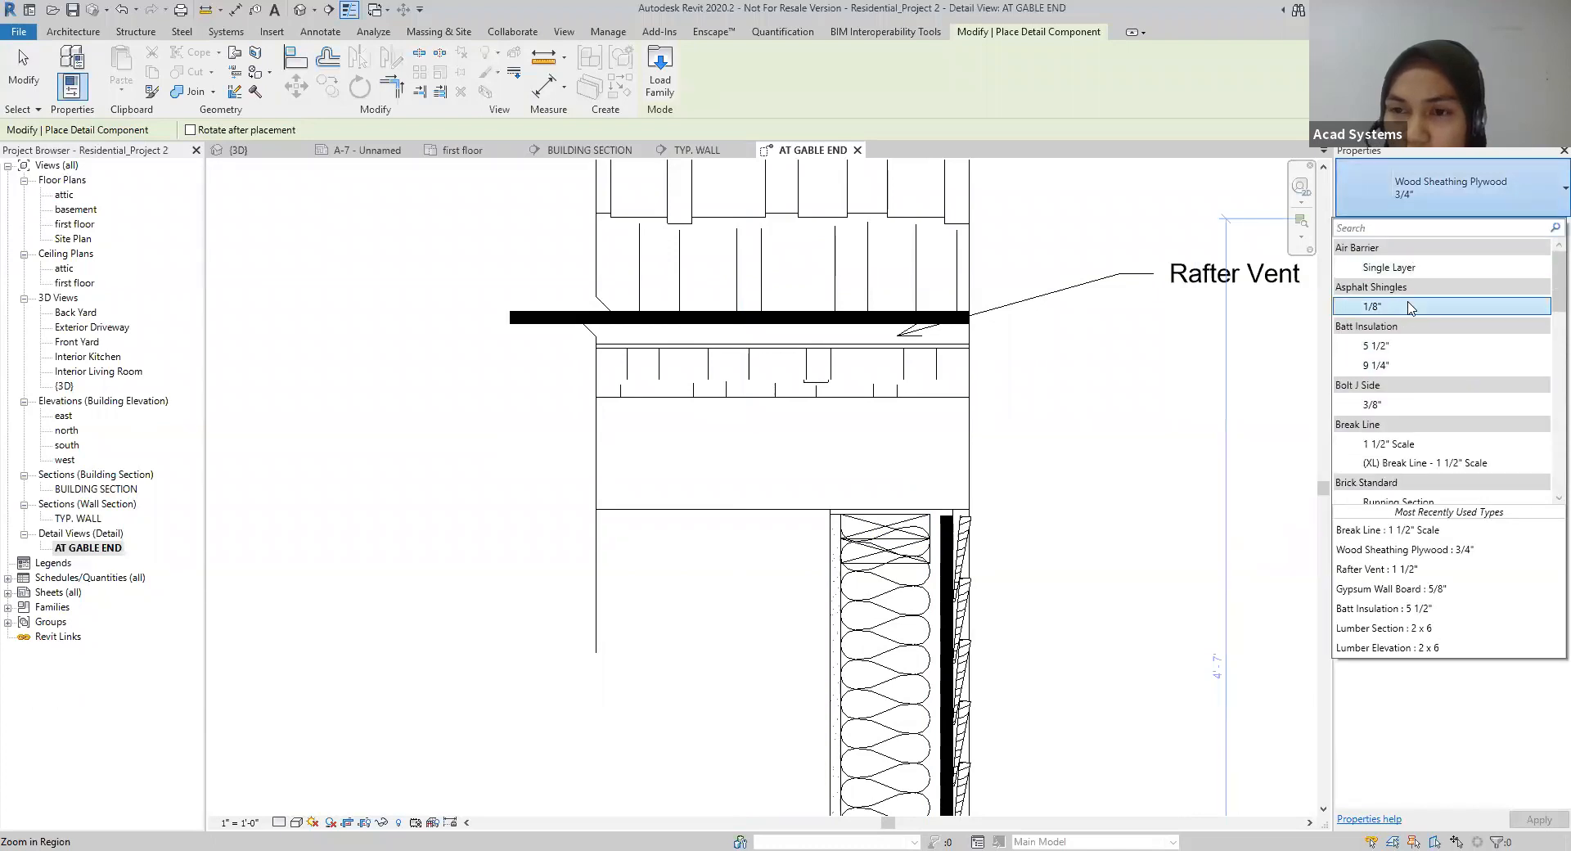
left_click(1410, 307)
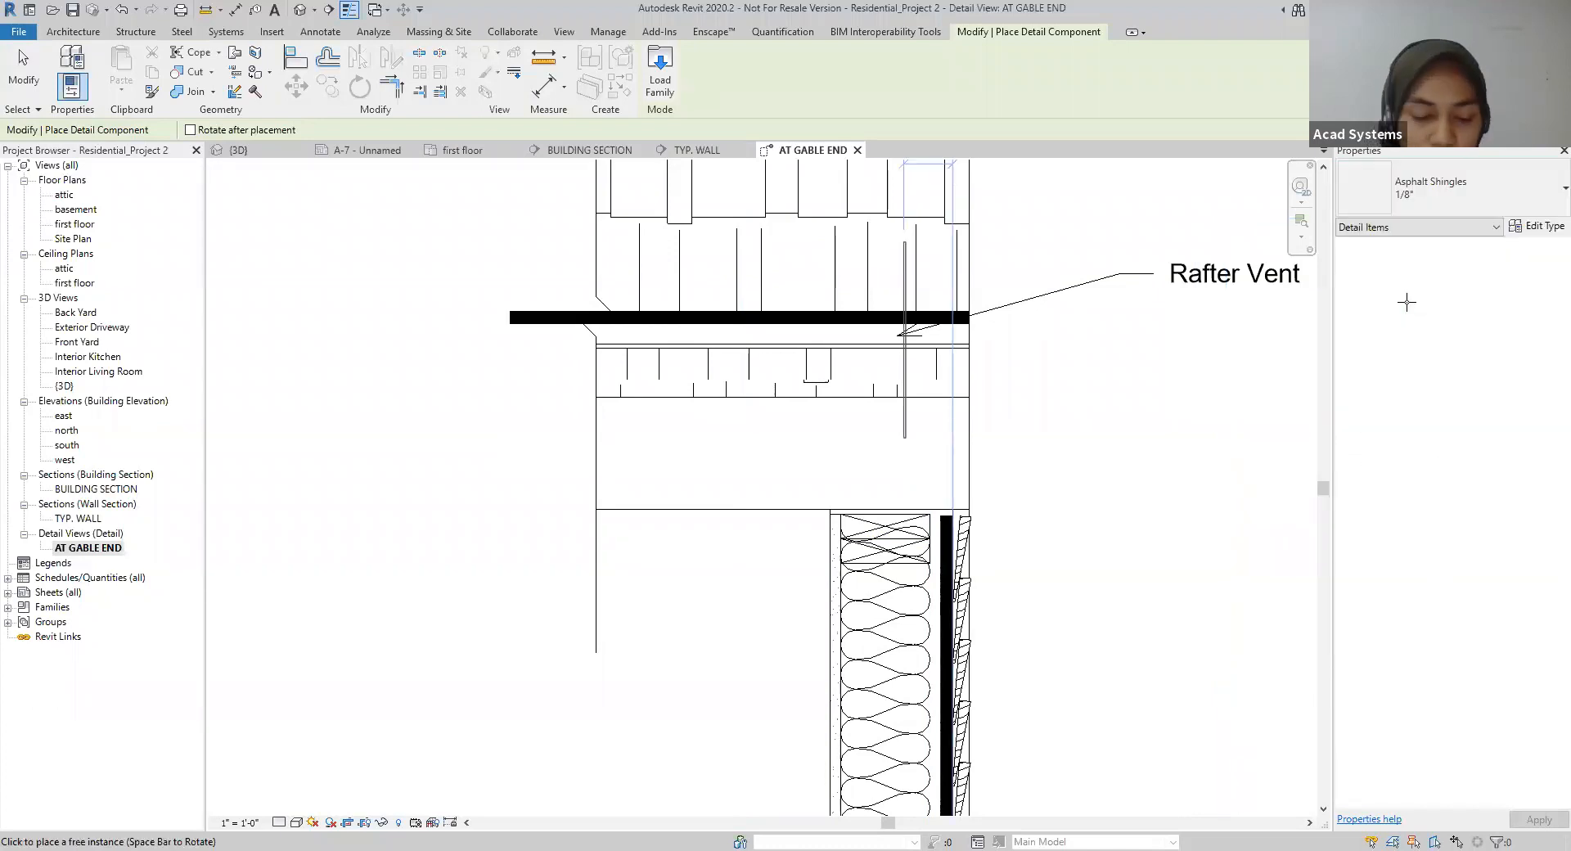
left_click(969, 325)
key("Escape")
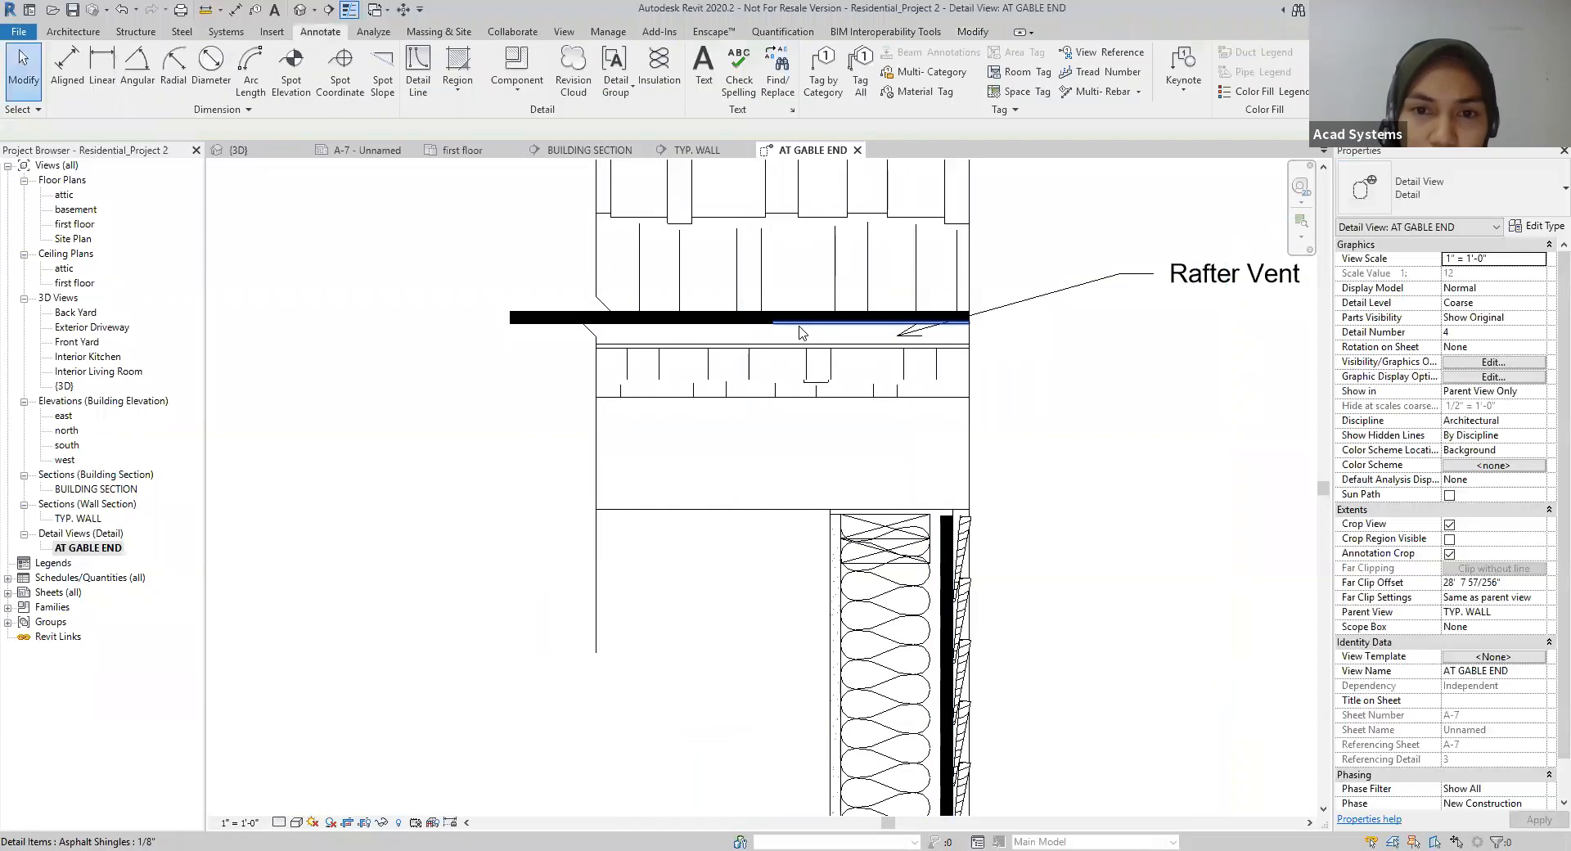
left_click(785, 331)
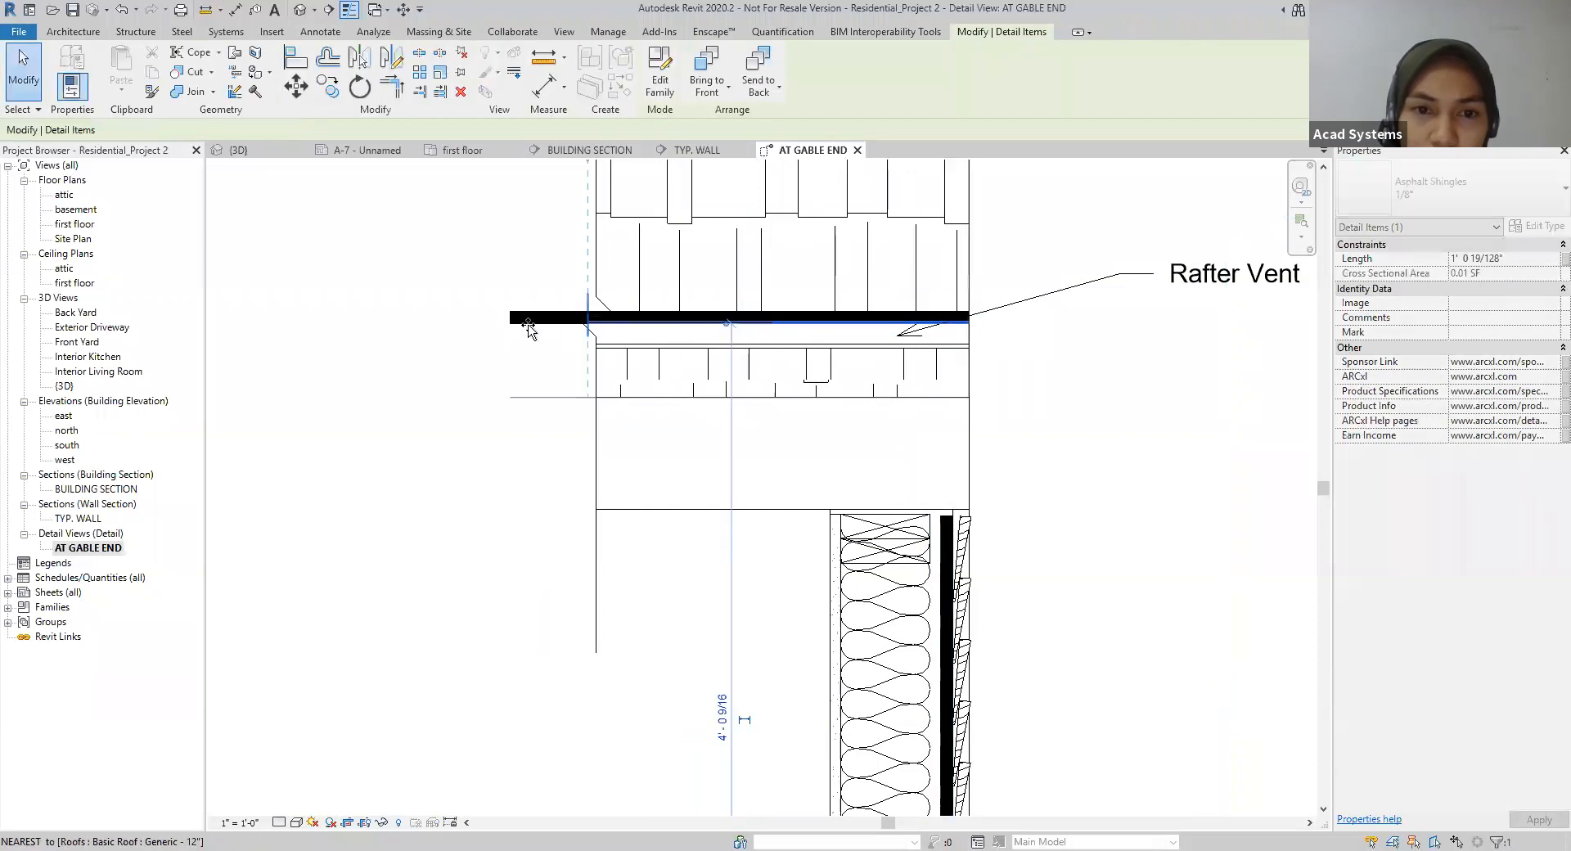
key("Escape")
Step: Bring the vertical break line to the front so its mask covers the inner ends of the plywood sheathing and shingles
left_click(543, 396)
left_click(707, 85)
left_click(1031, 491)
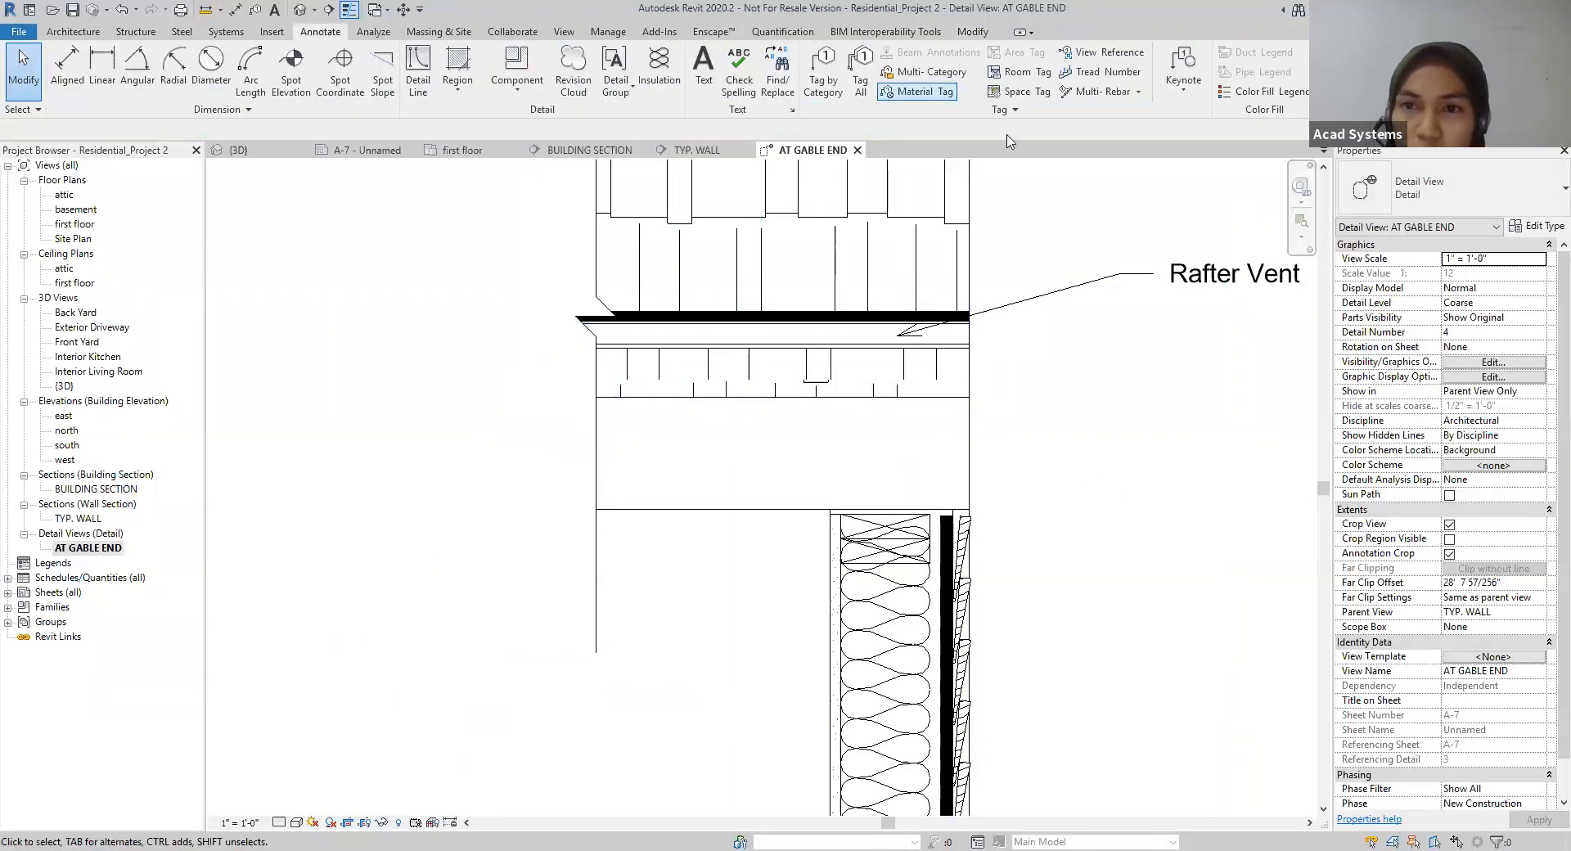
Step: Place a Batt Insulation 9 1/4" detail component horizontally above the wall top, between the break line and the roof's outer edge
left_click(516, 82)
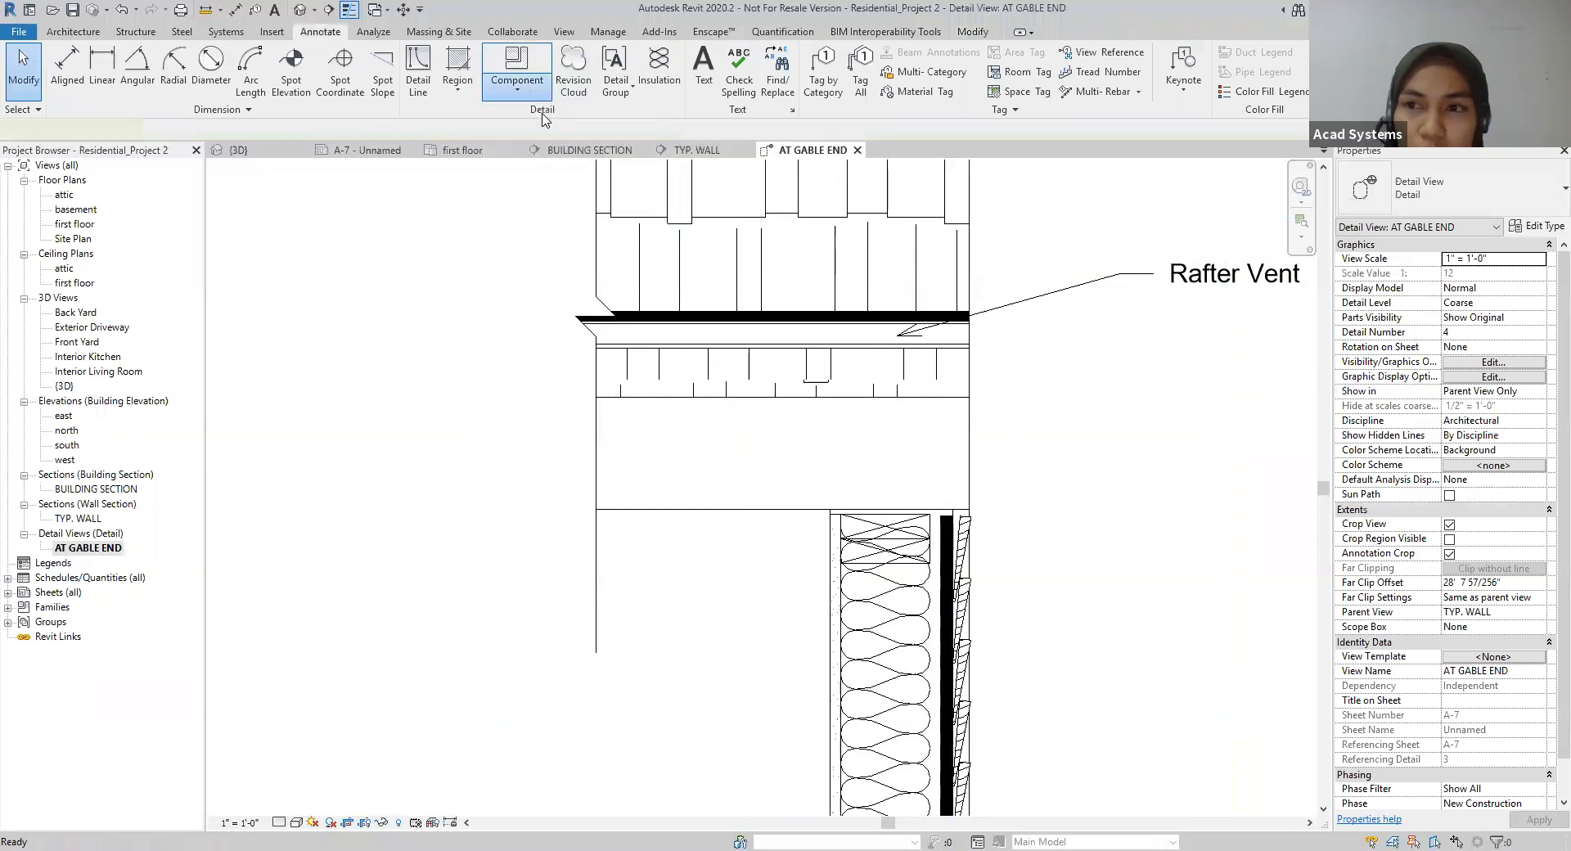
left_click(527, 133)
left_click(1431, 169)
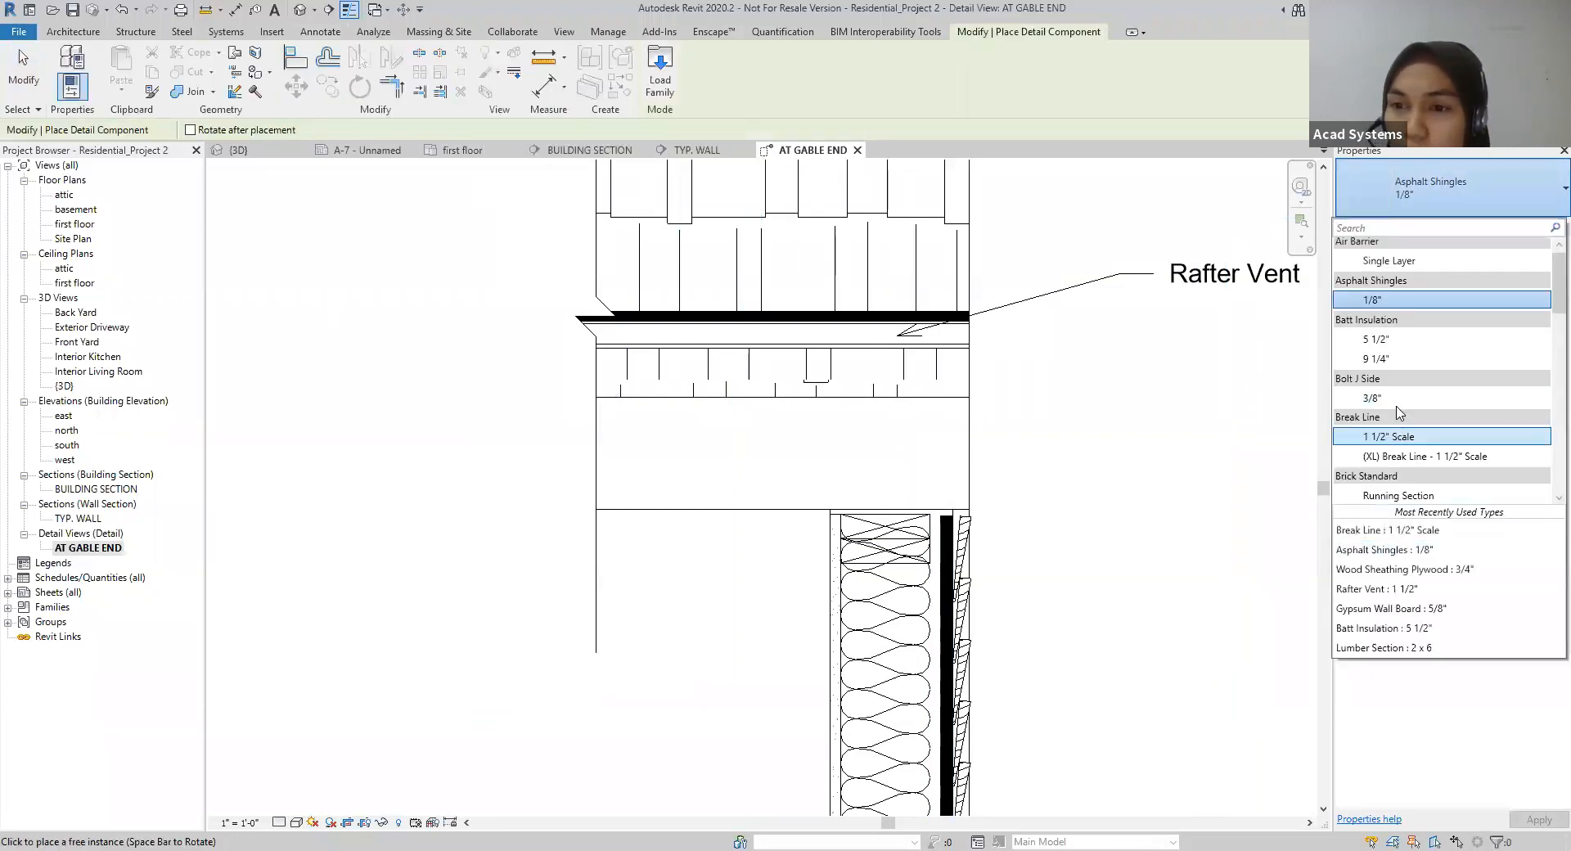
left_click(1394, 357)
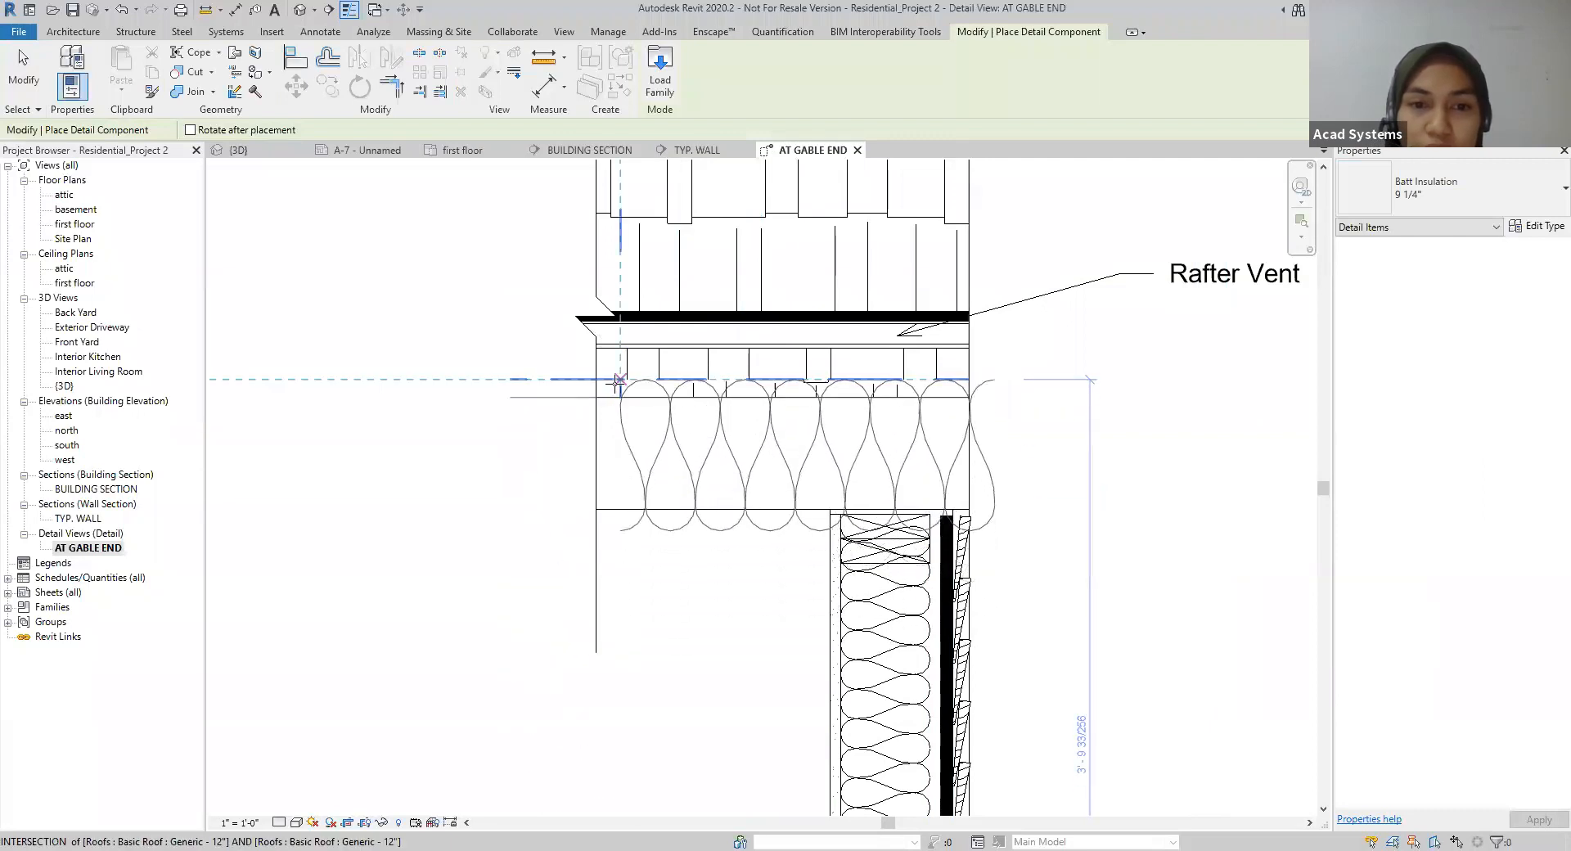
key("space")
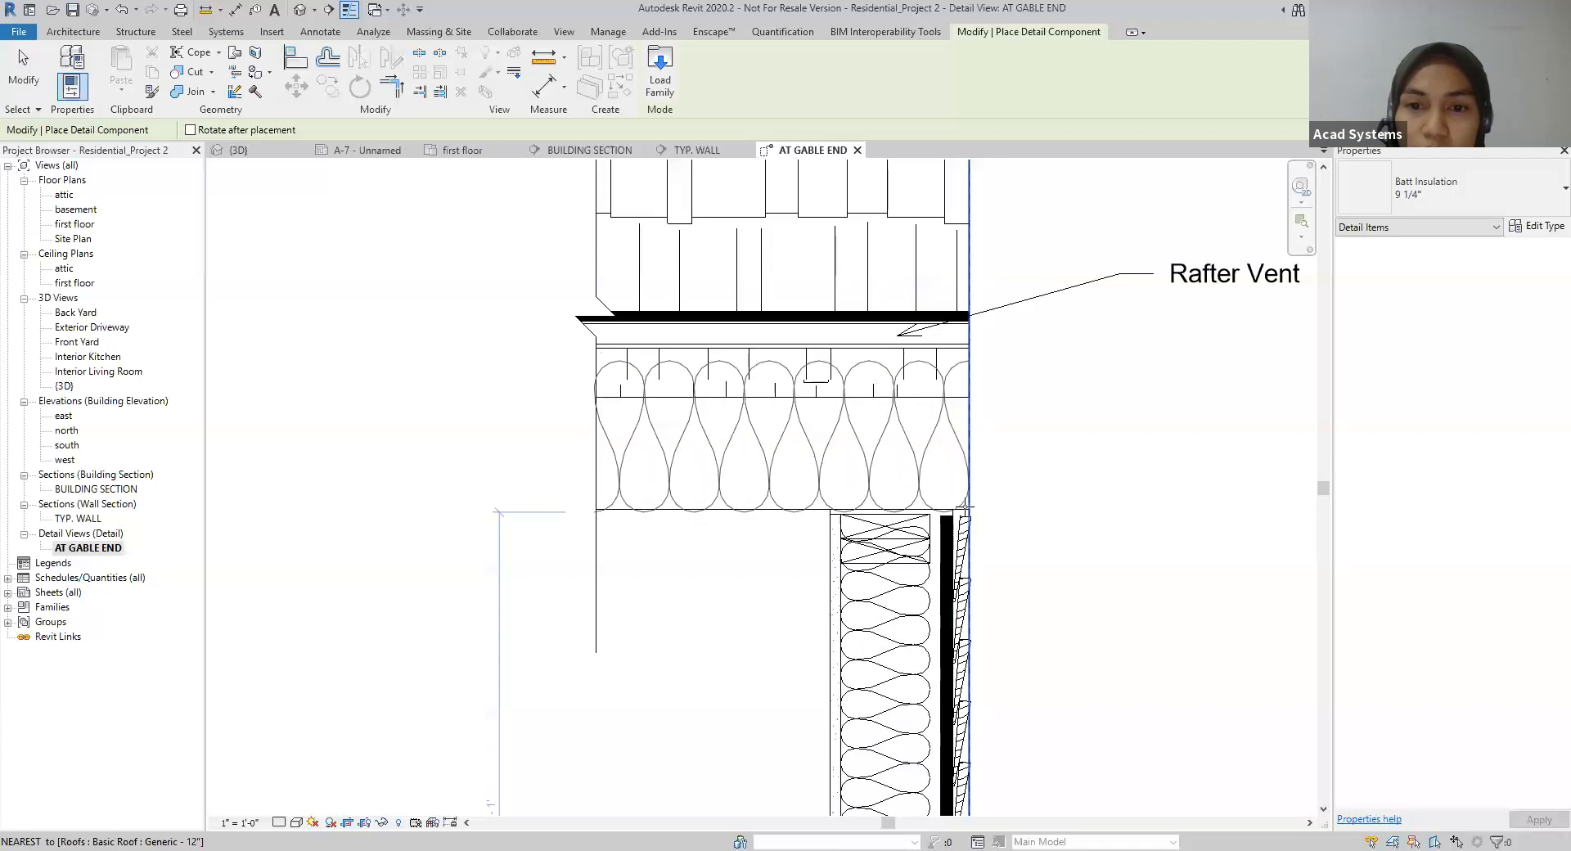
left_click(958, 507)
key("Escape")
key("Escape")
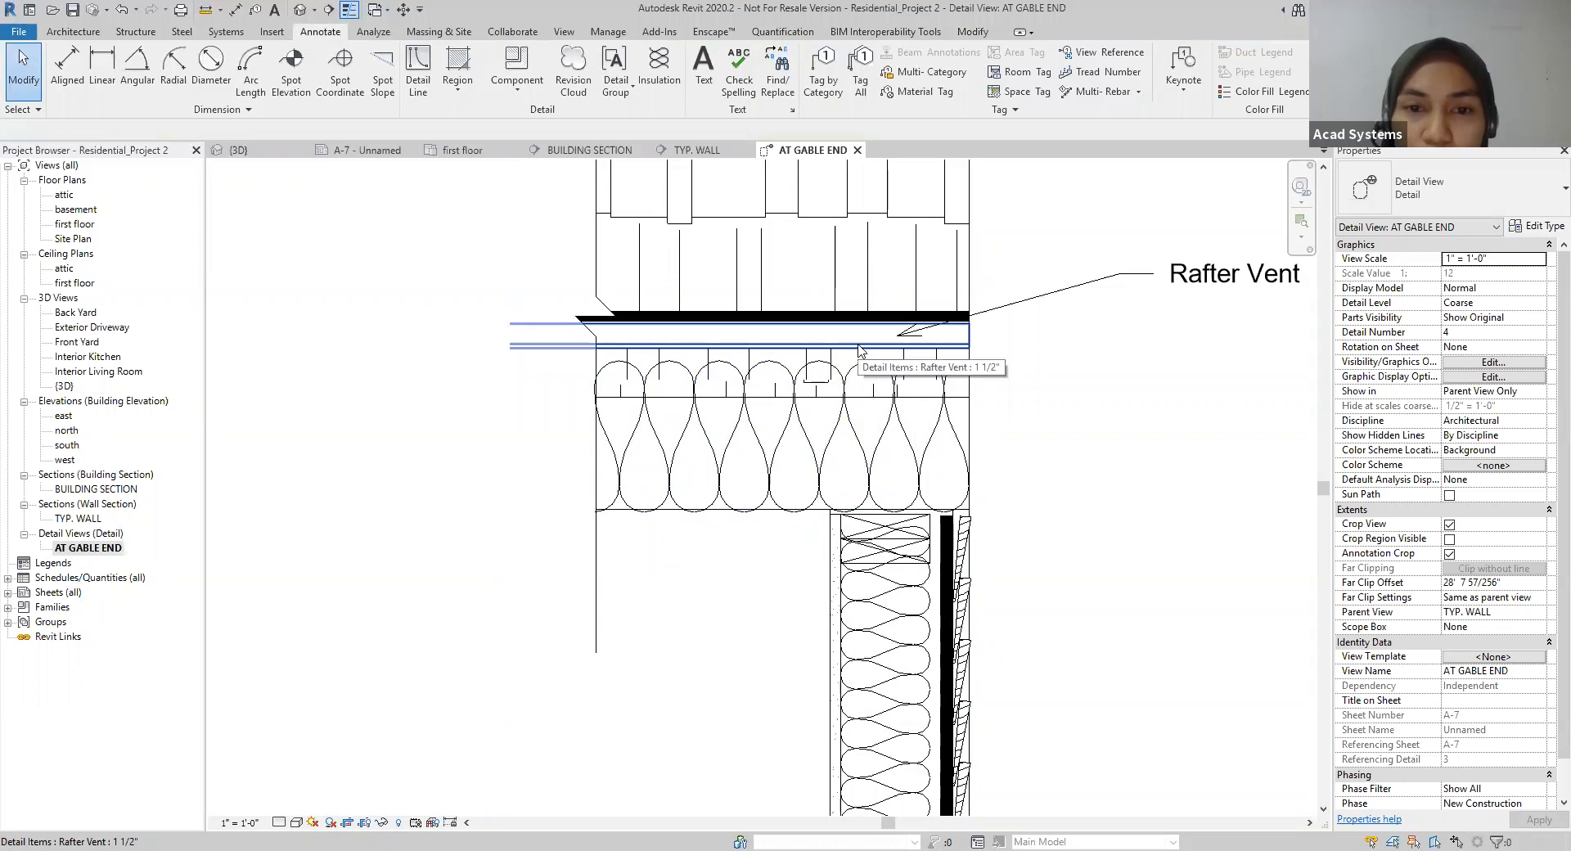
Step: Send the 9 1/4" batt insulation to the back, and check the AT GABLE END detail on sheet A-7
left_click(852, 413)
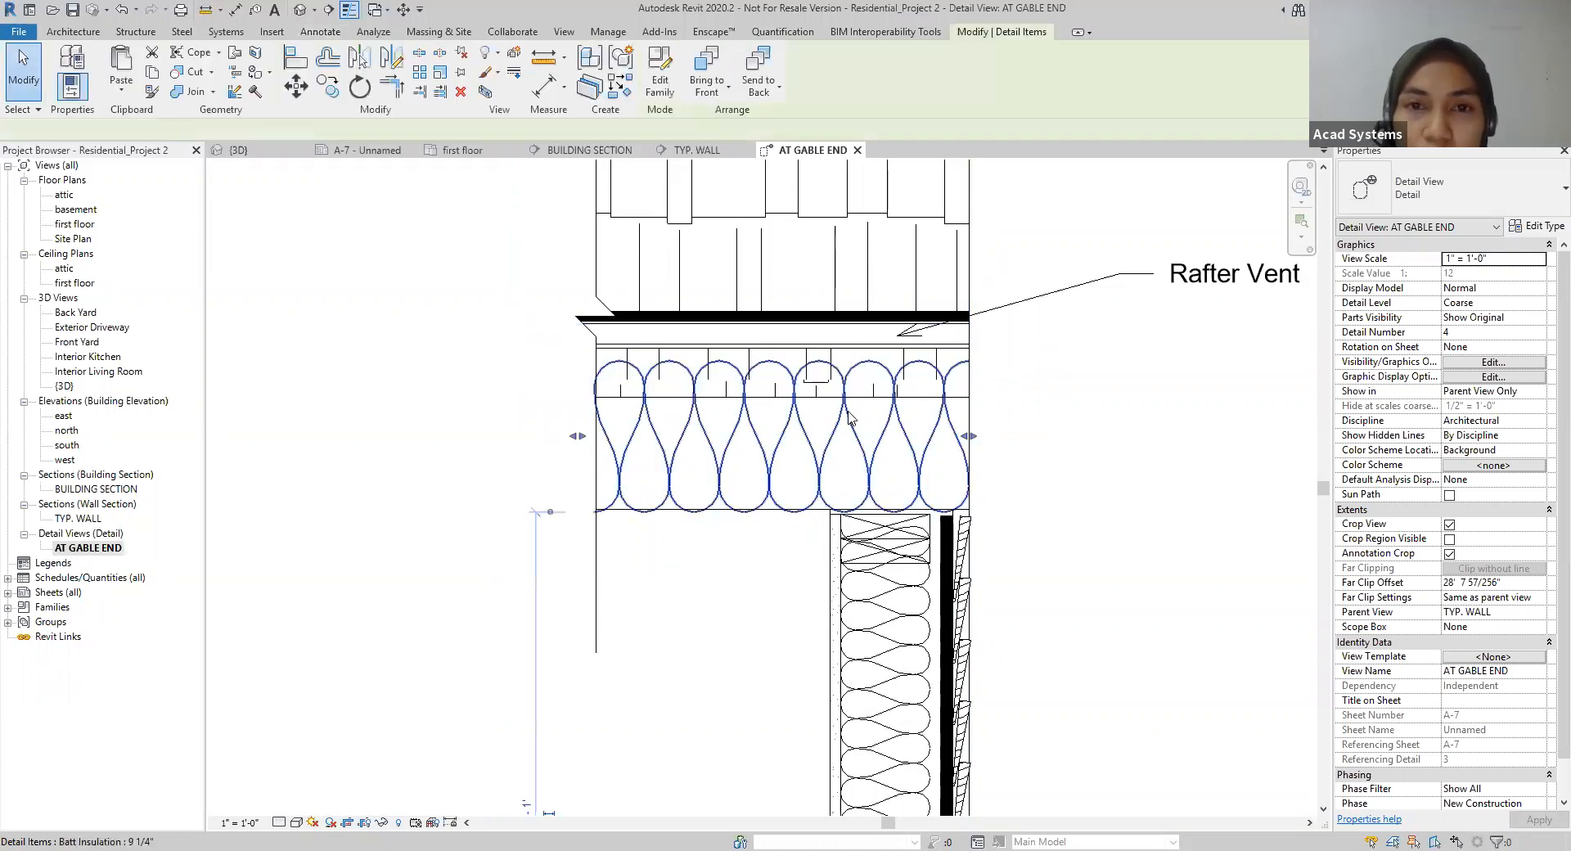
left_click(765, 91)
left_click(781, 122)
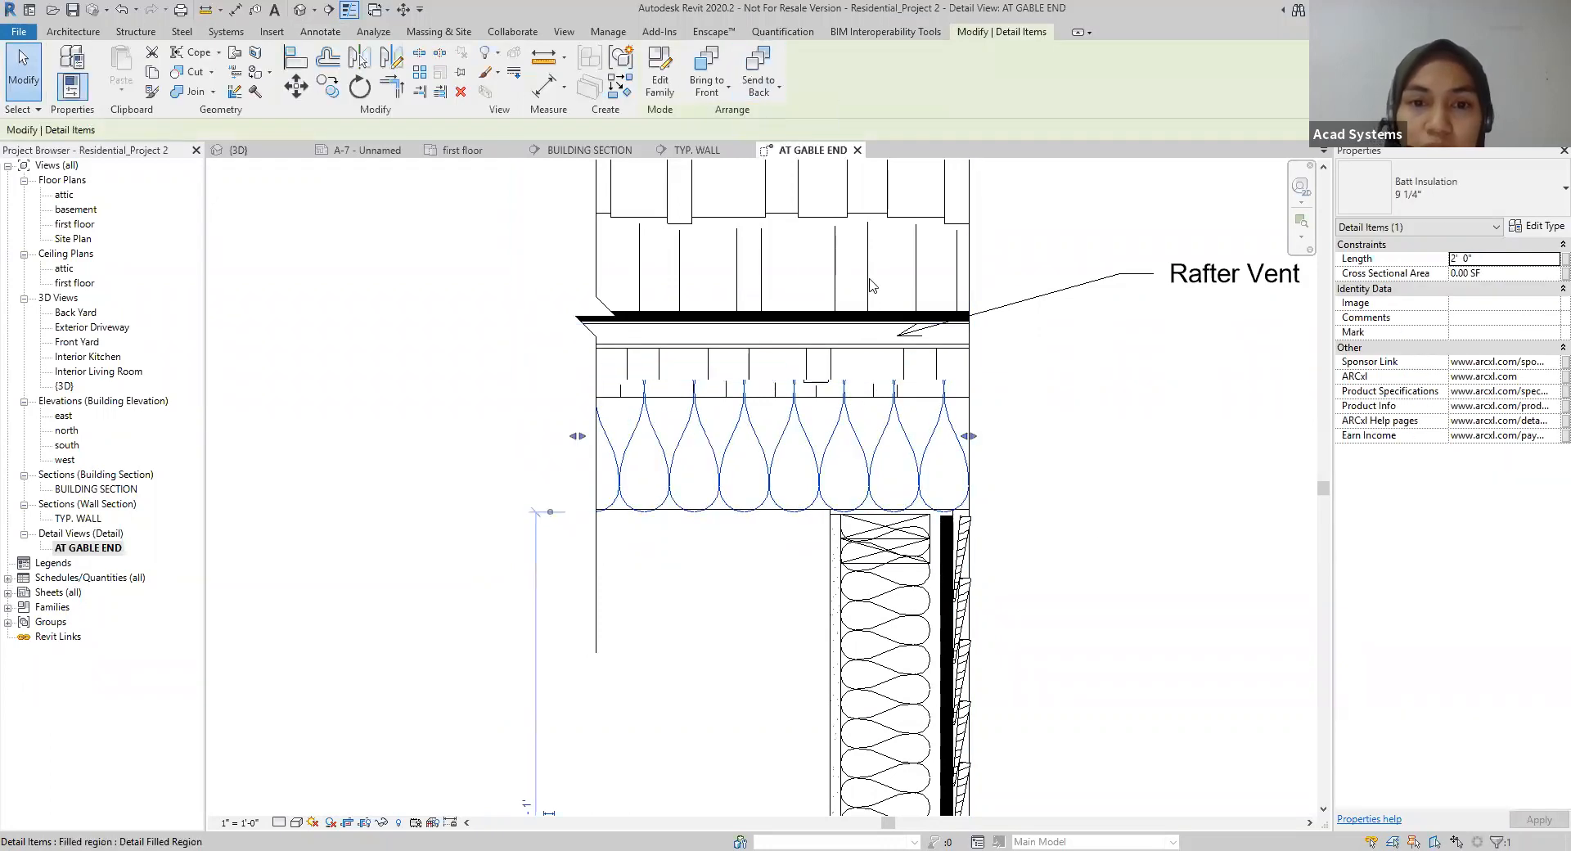
left_click(1095, 528)
scroll(1039, 538, "down", 4)
middle_click_drag(946, 482, 814, 573)
left_click(356, 152)
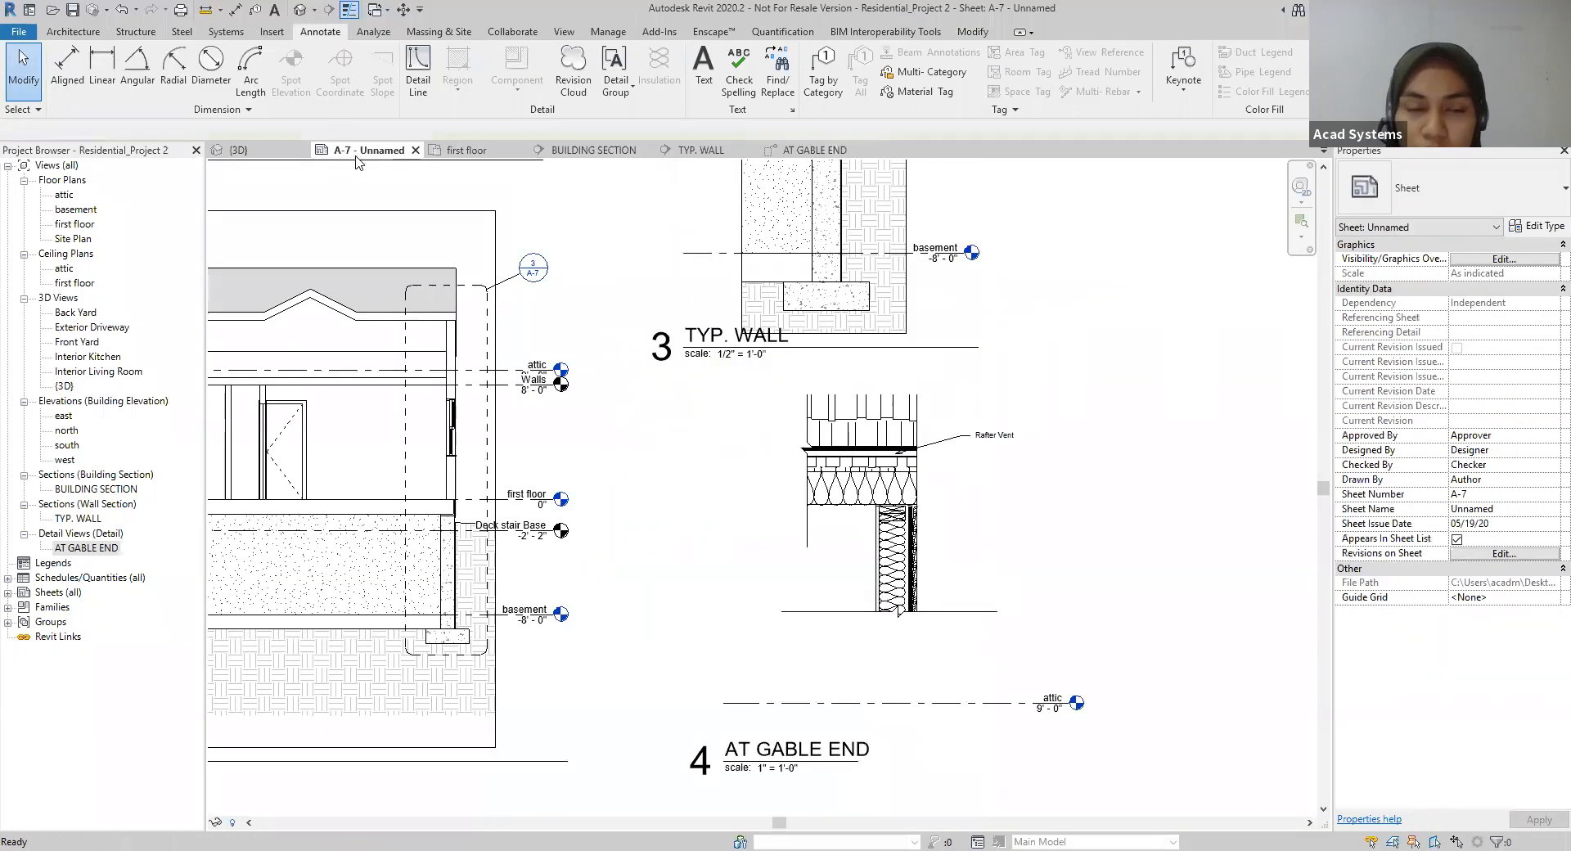
left_click(787, 150)
middle_click_drag(979, 514, 1025, 488)
middle_click_drag(1021, 489, 1026, 507)
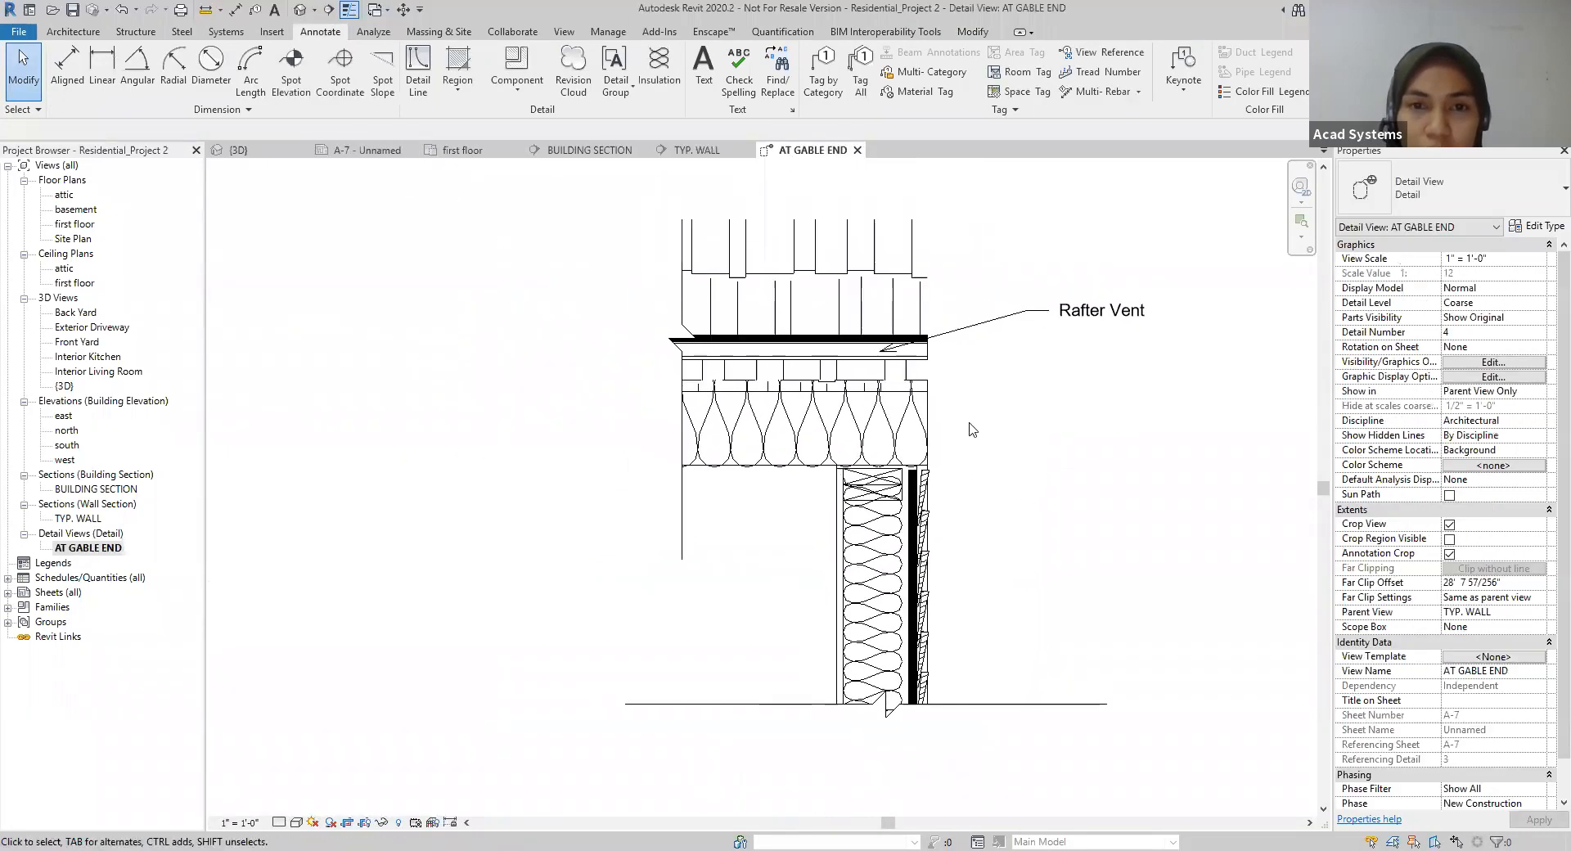
Step: Send the wall's 5 1/2" batt insulation to the back, behind the lumber at the wall top and the lower break line
left_click(703, 77)
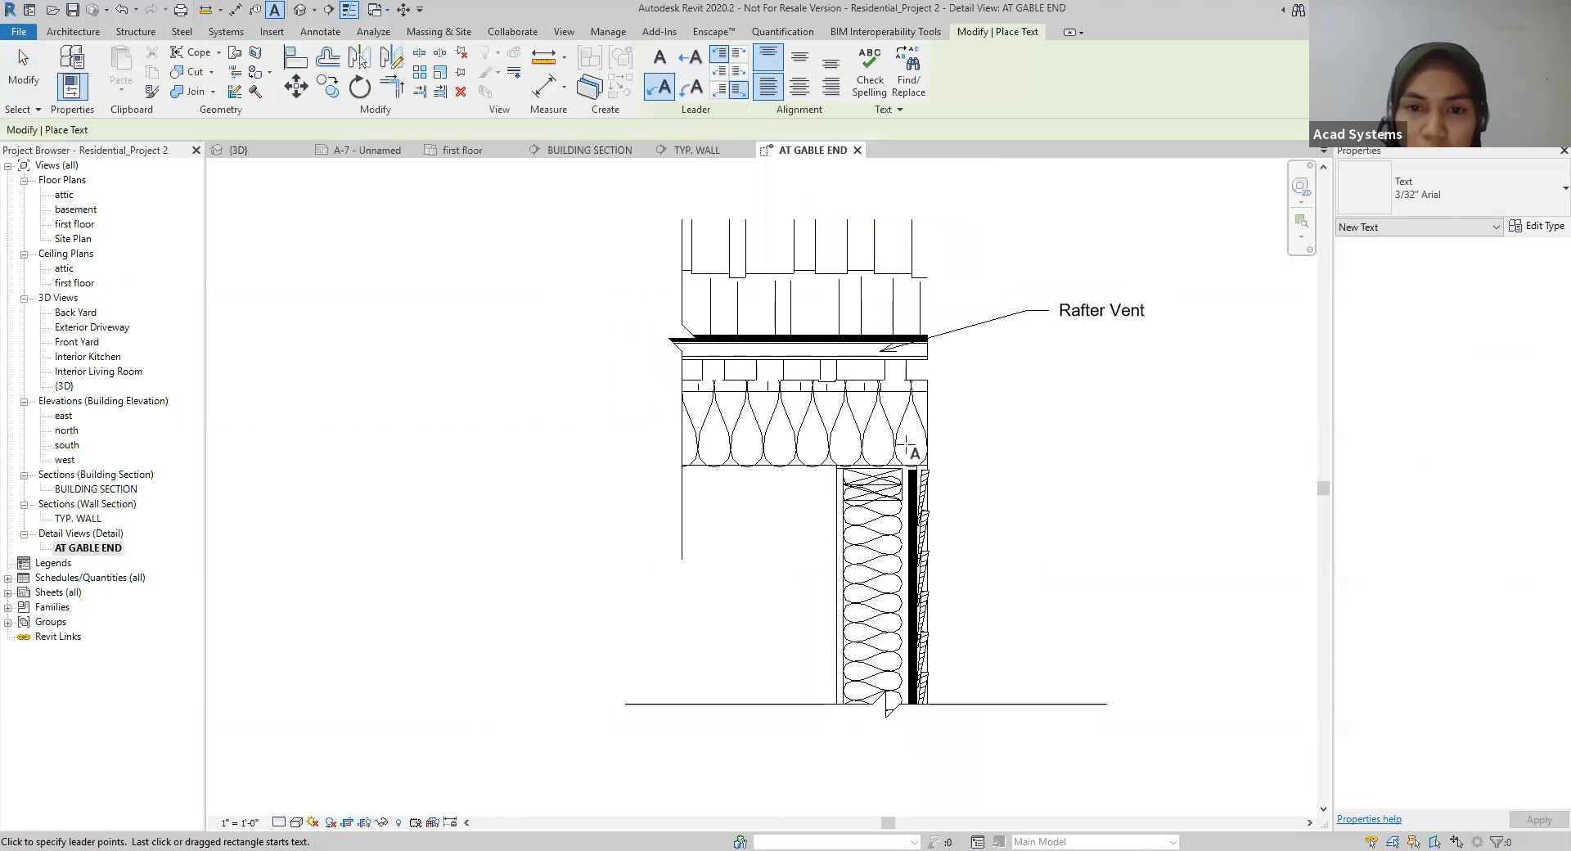
key("Escape")
left_click(895, 523)
left_click(766, 89)
left_click(770, 119)
scroll(1034, 532, "down", 1)
middle_click_drag(1034, 532, 995, 488)
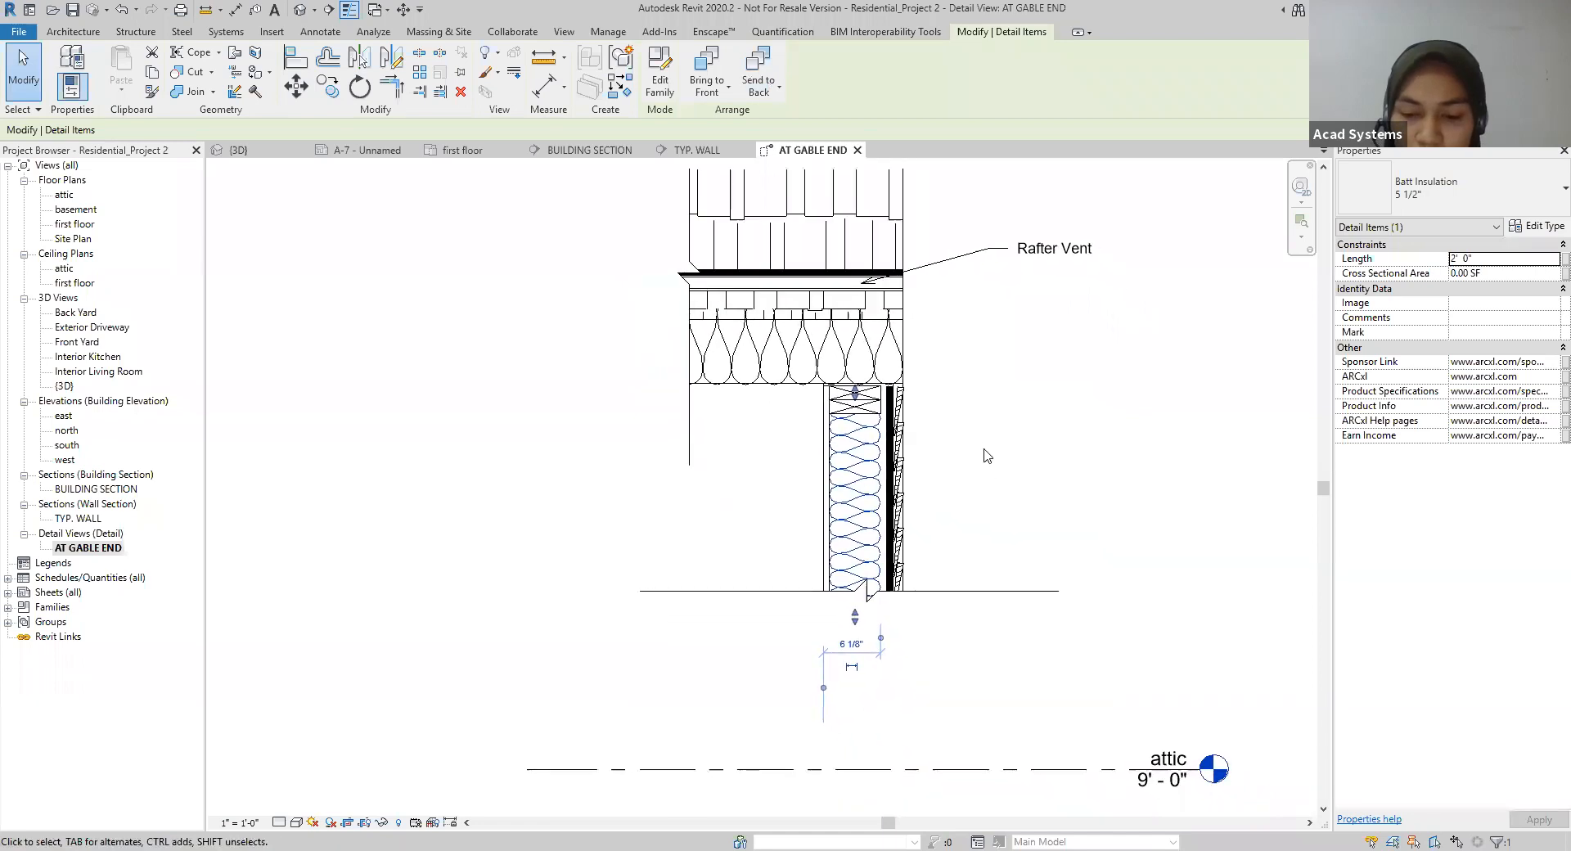
scroll(987, 450, "up", 1)
middle_click_drag(956, 399, 969, 463)
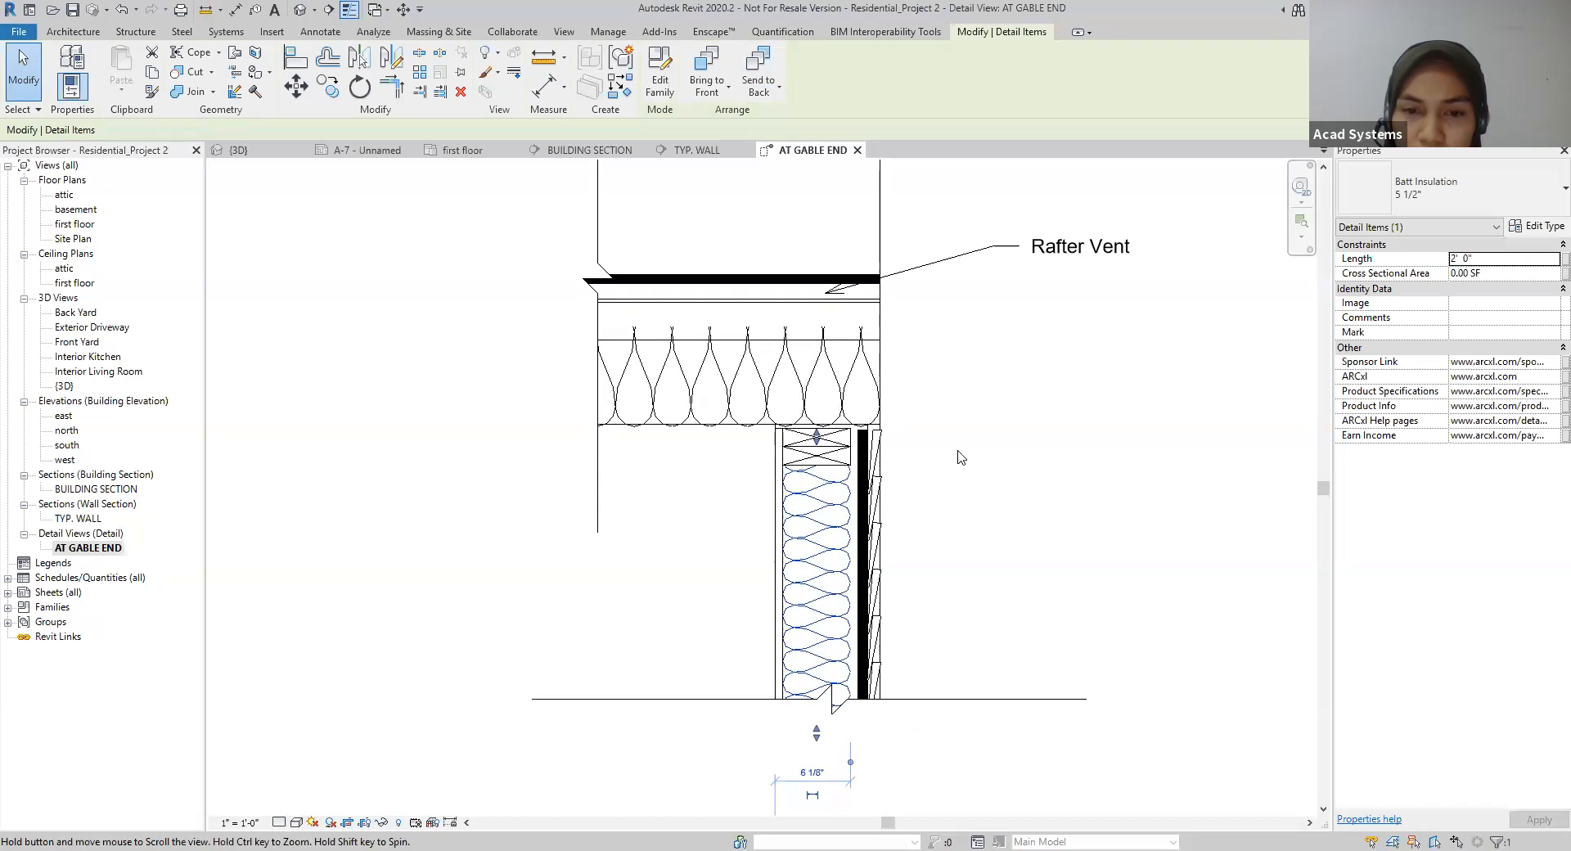
scroll(959, 456, "down", 2)
left_click(961, 456)
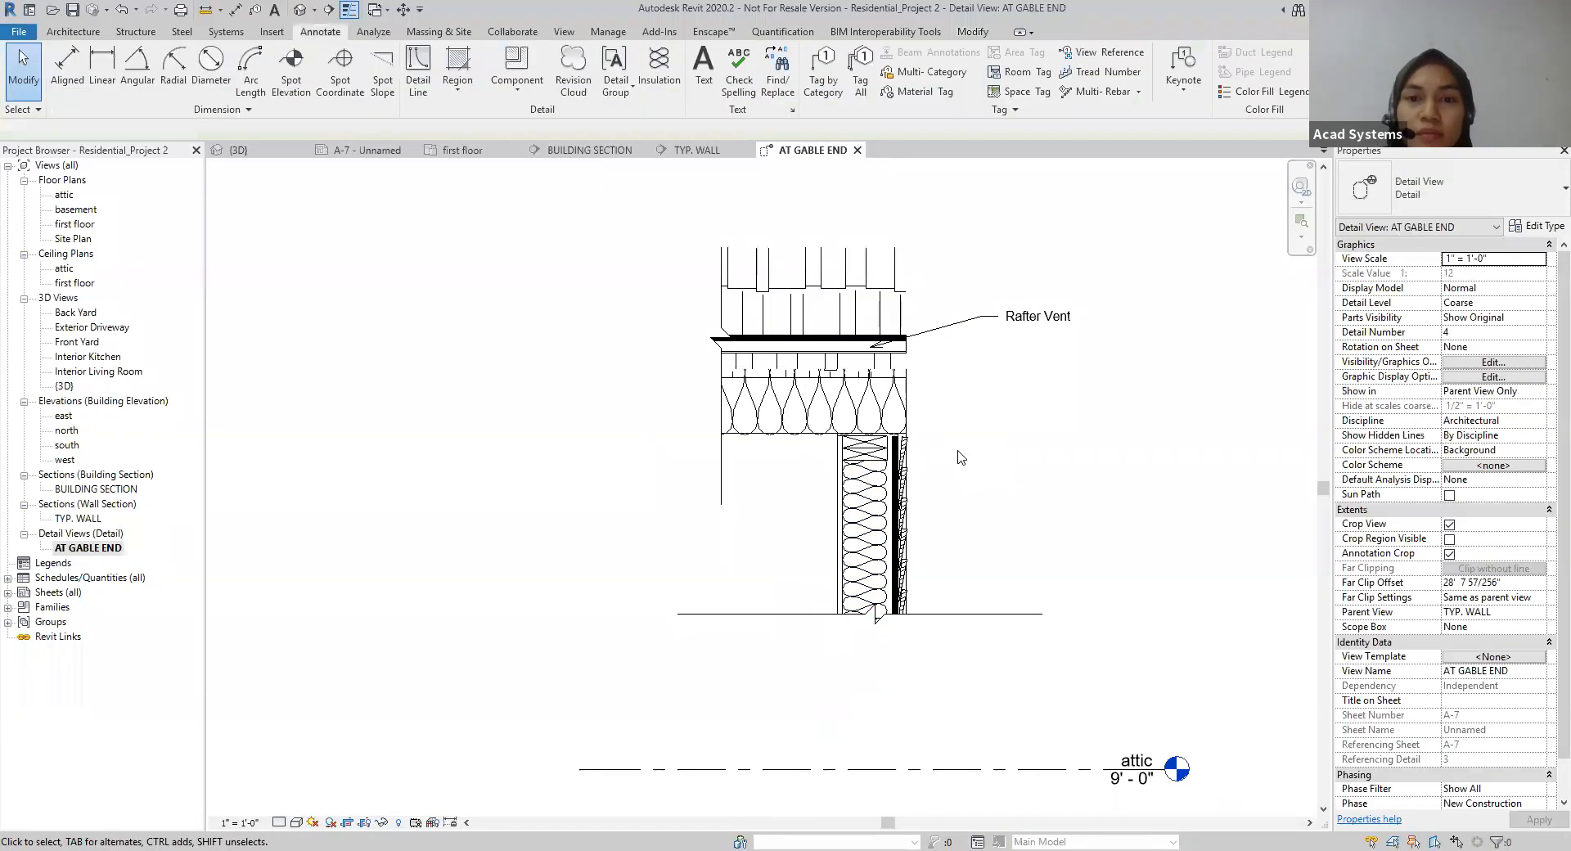
Step: Examine the detail components making up the wall: the batt insulation, gypsum wall board and lap siding
scroll(960, 457, "down", 1)
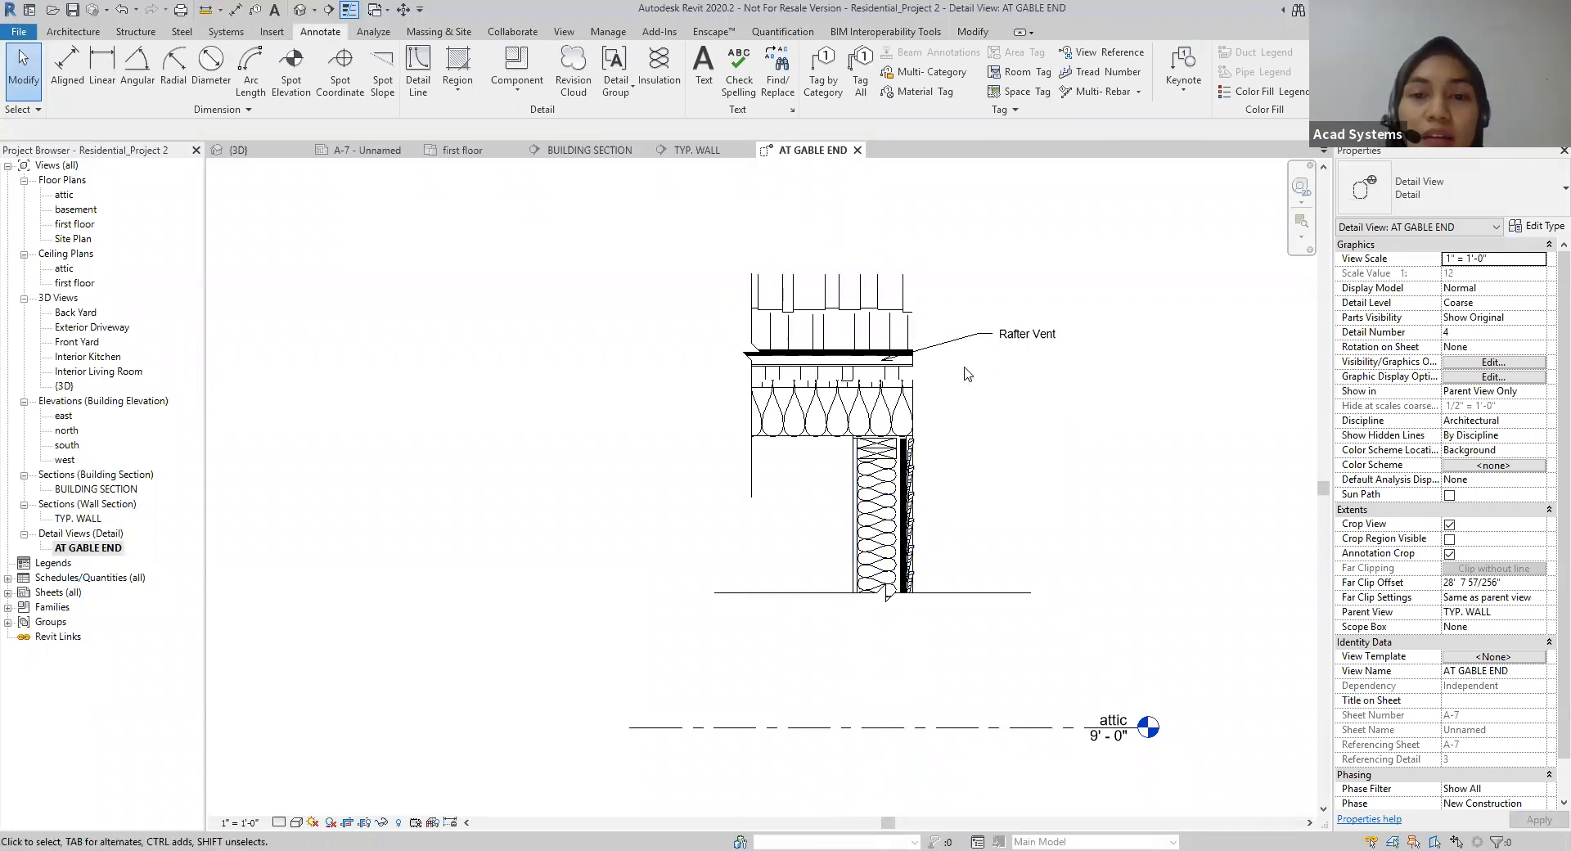
left_click(885, 501)
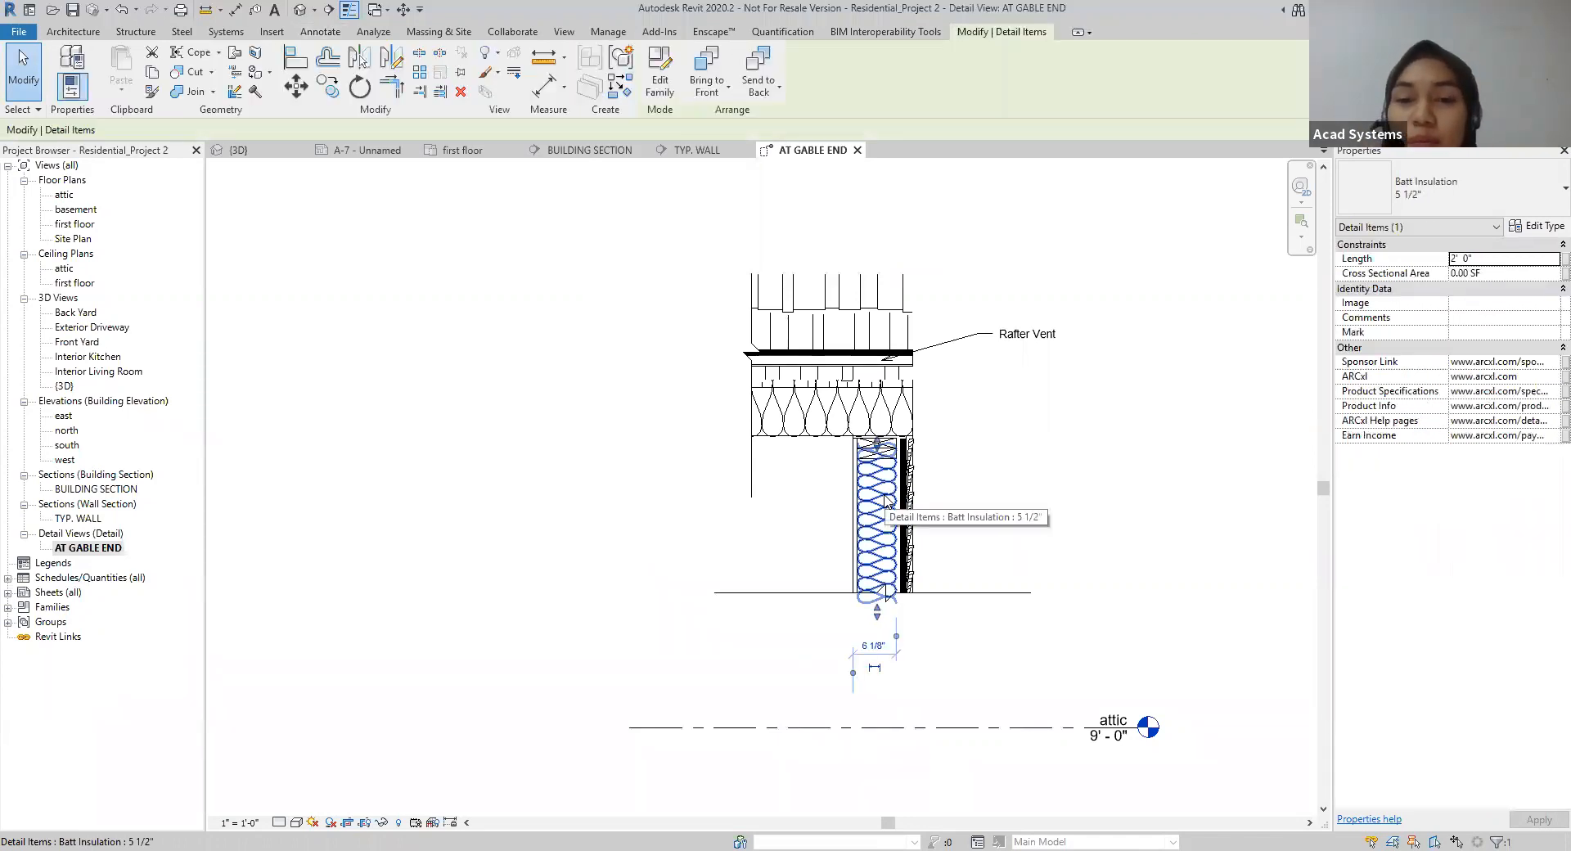
scroll(885, 500, "up", 3)
left_click(1182, 442)
left_click(822, 505)
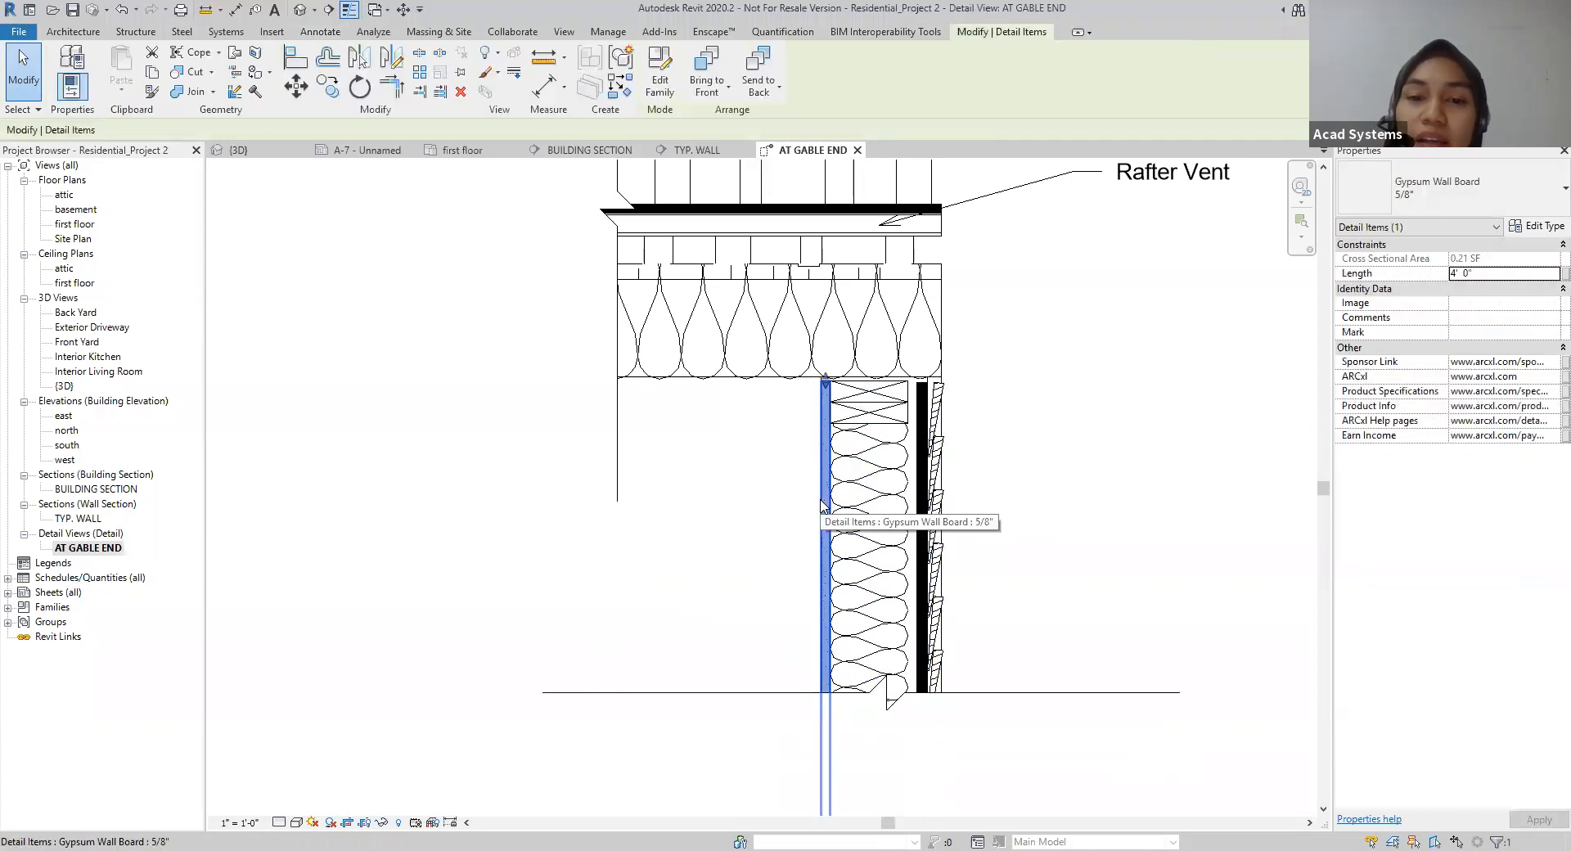
left_click(891, 500)
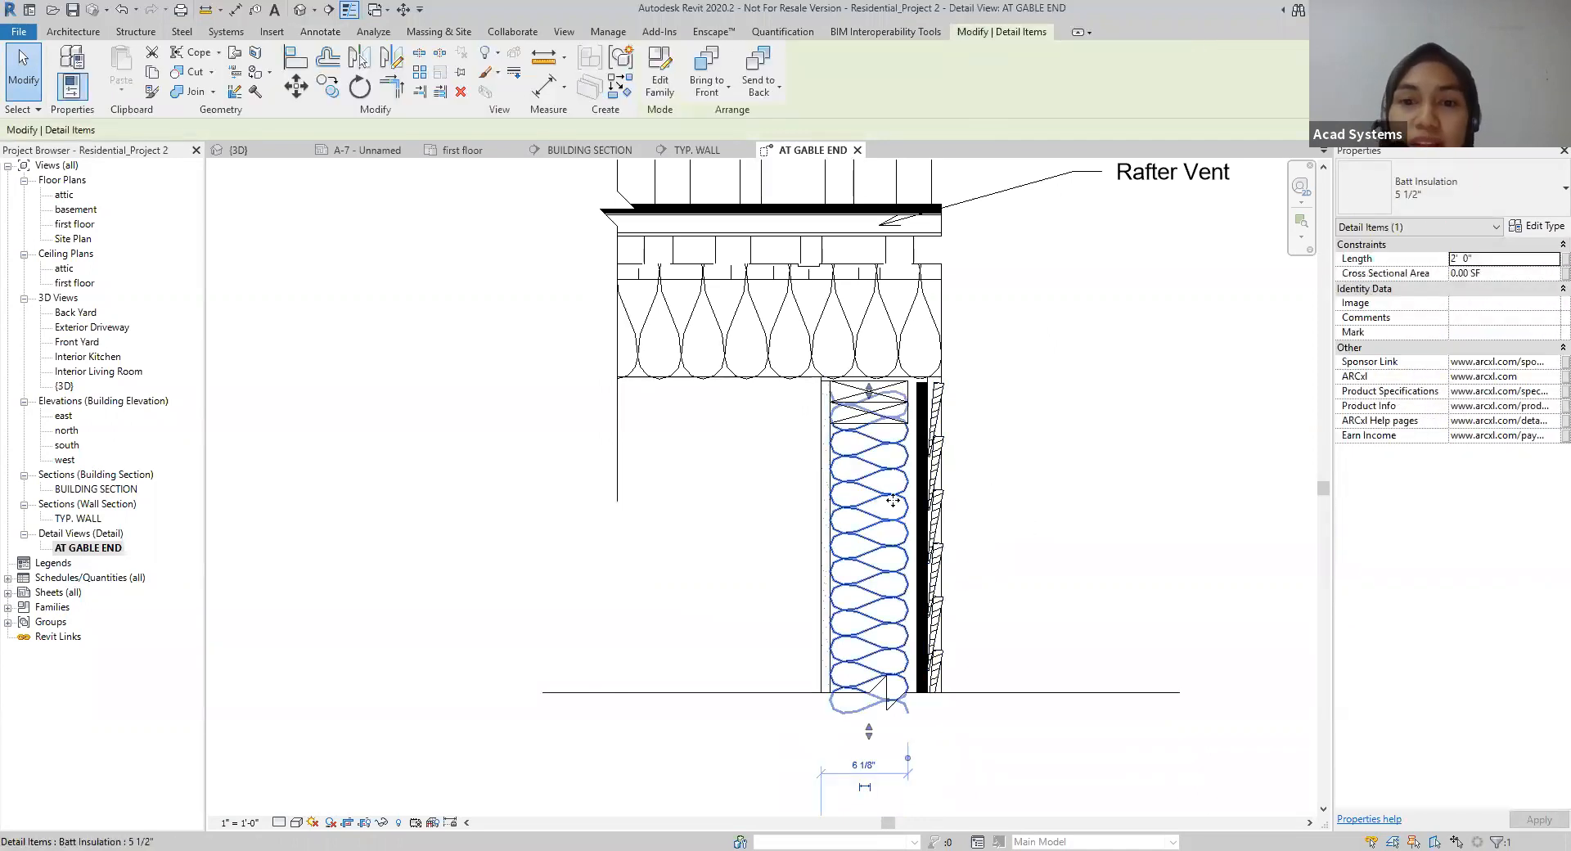
left_click(923, 511)
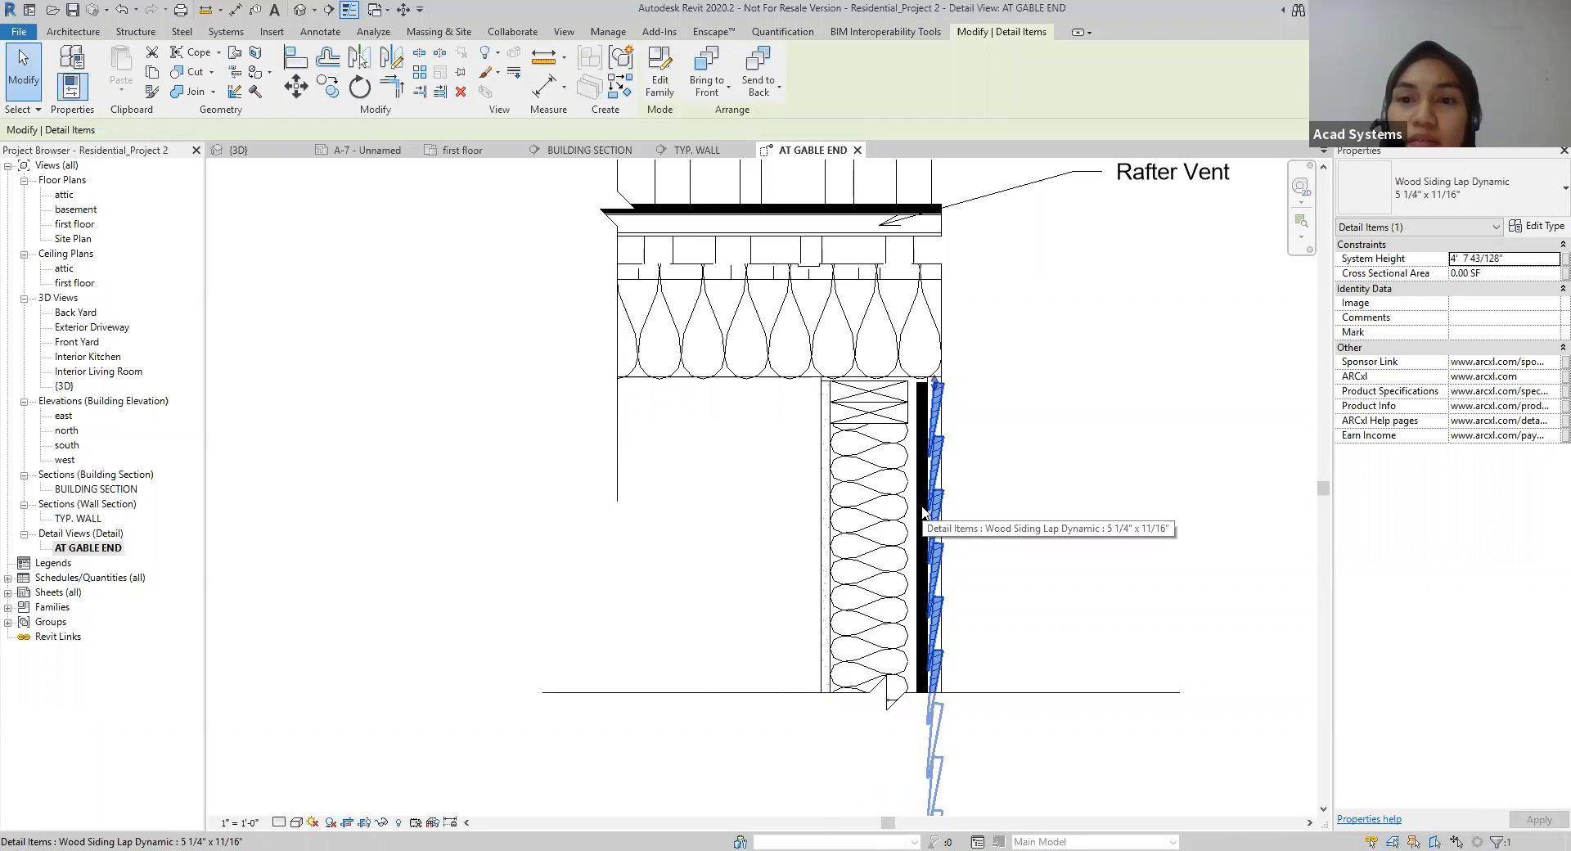
Step: Inspect the 3/4" plywood sheathing in the AT GABLE END detail and the exterior wall in the TYP. WALL section
left_click(922, 511)
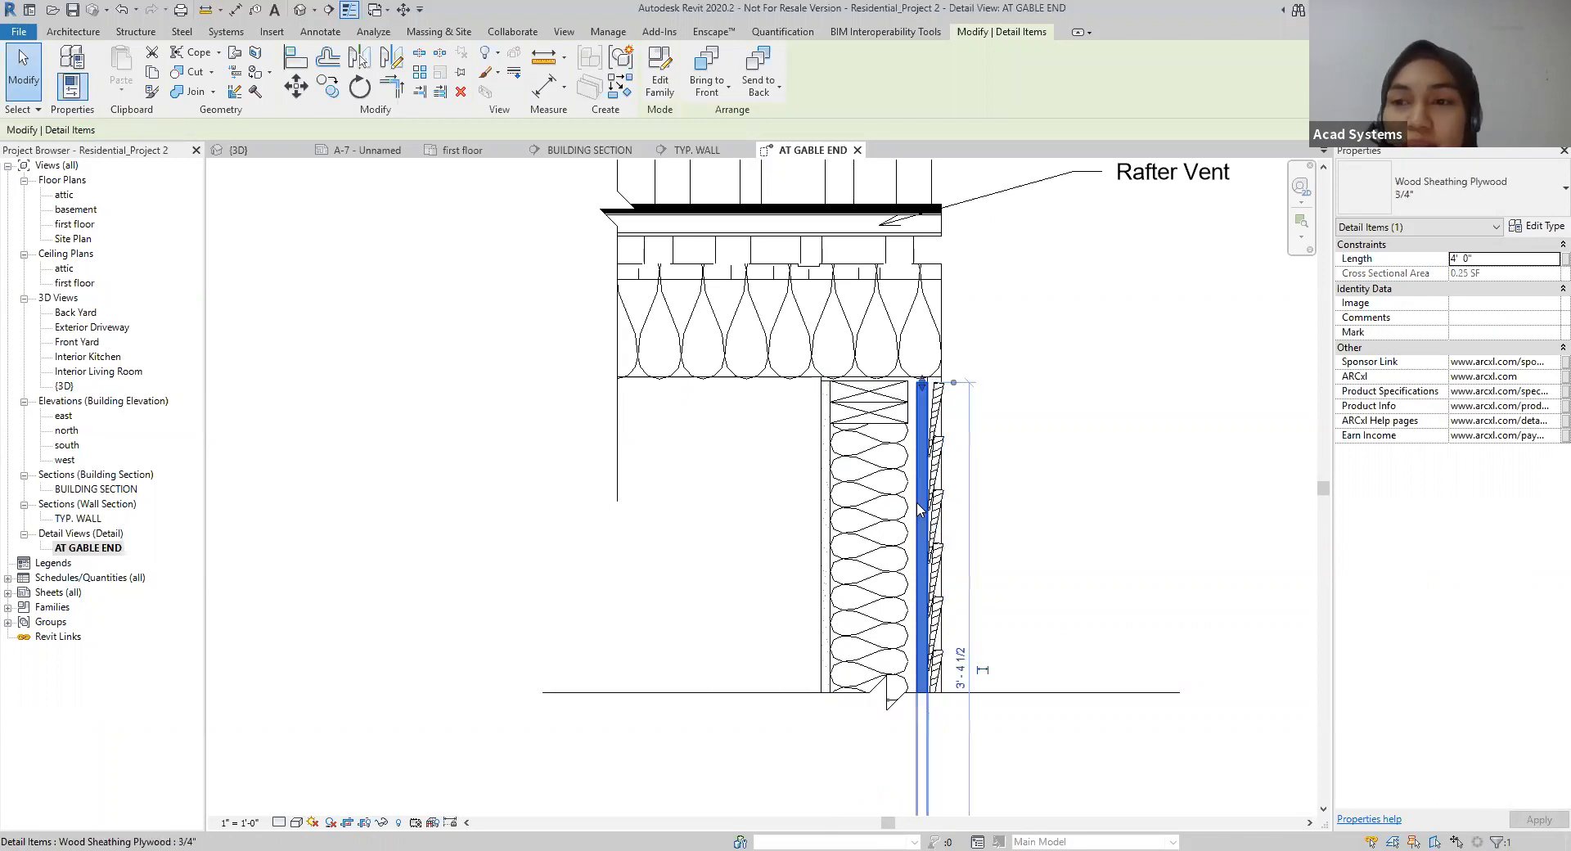
left_click(1020, 488)
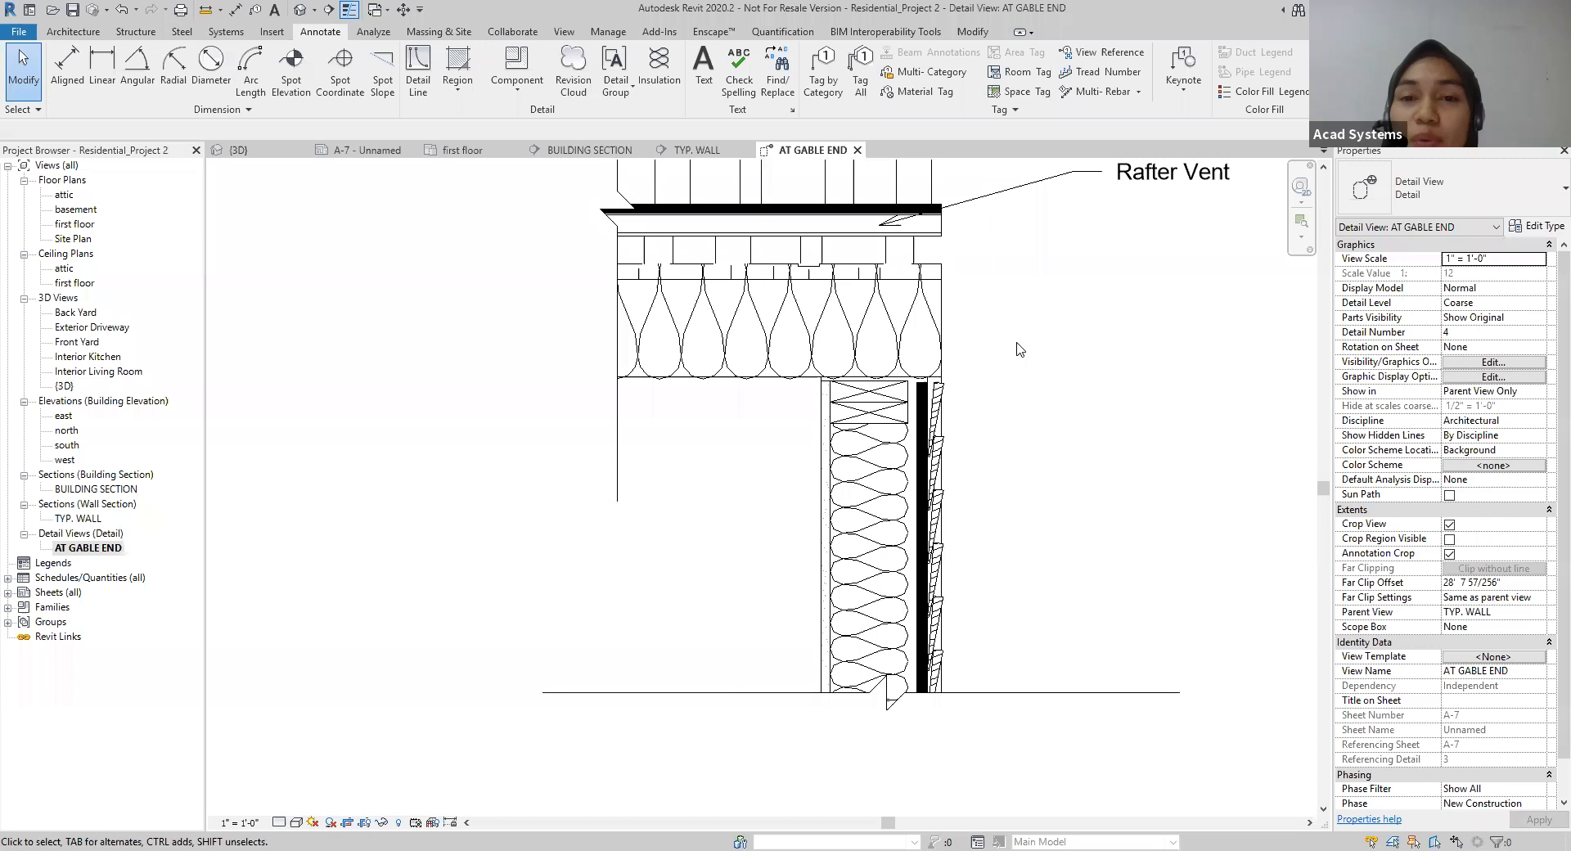
left_click(696, 150)
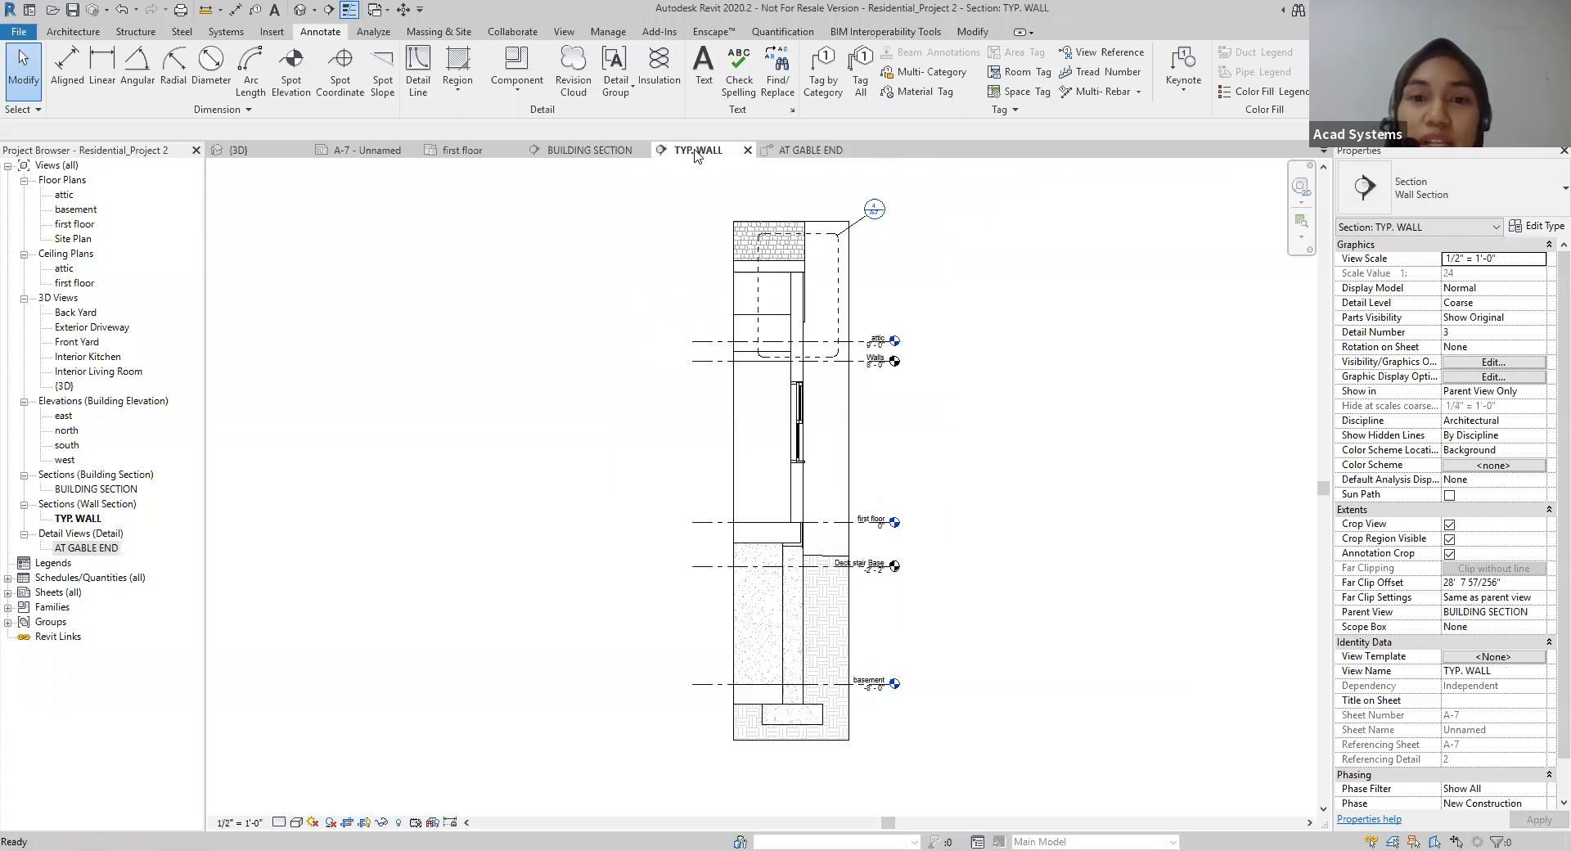
left_click(795, 309)
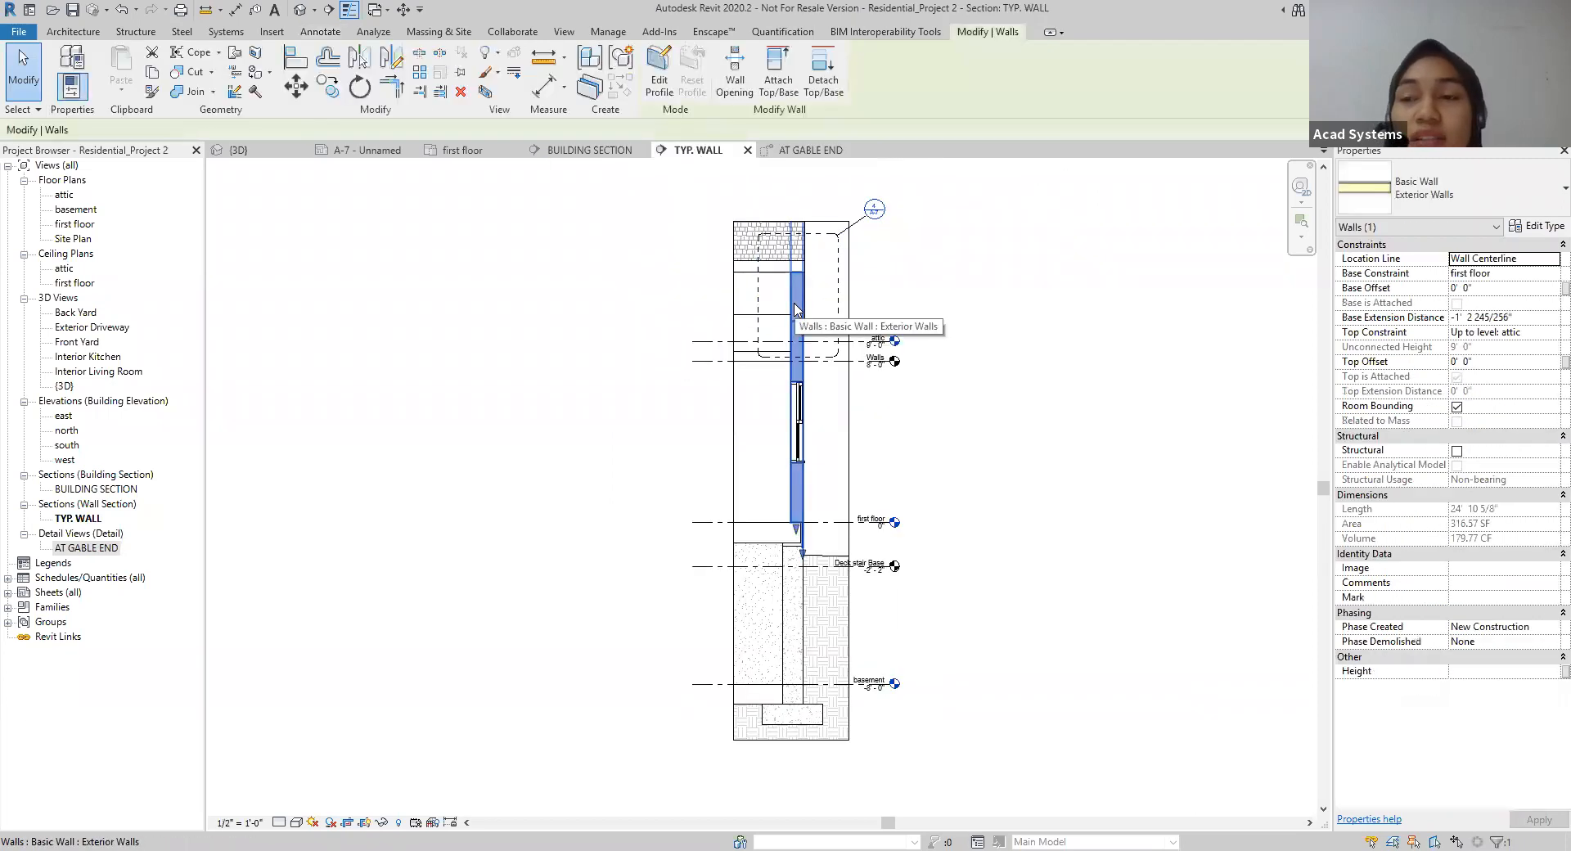
Step: Check where the selected exterior wall appears in the views on sheet A-7, and clear the selection
left_click(597, 151)
left_click(369, 152)
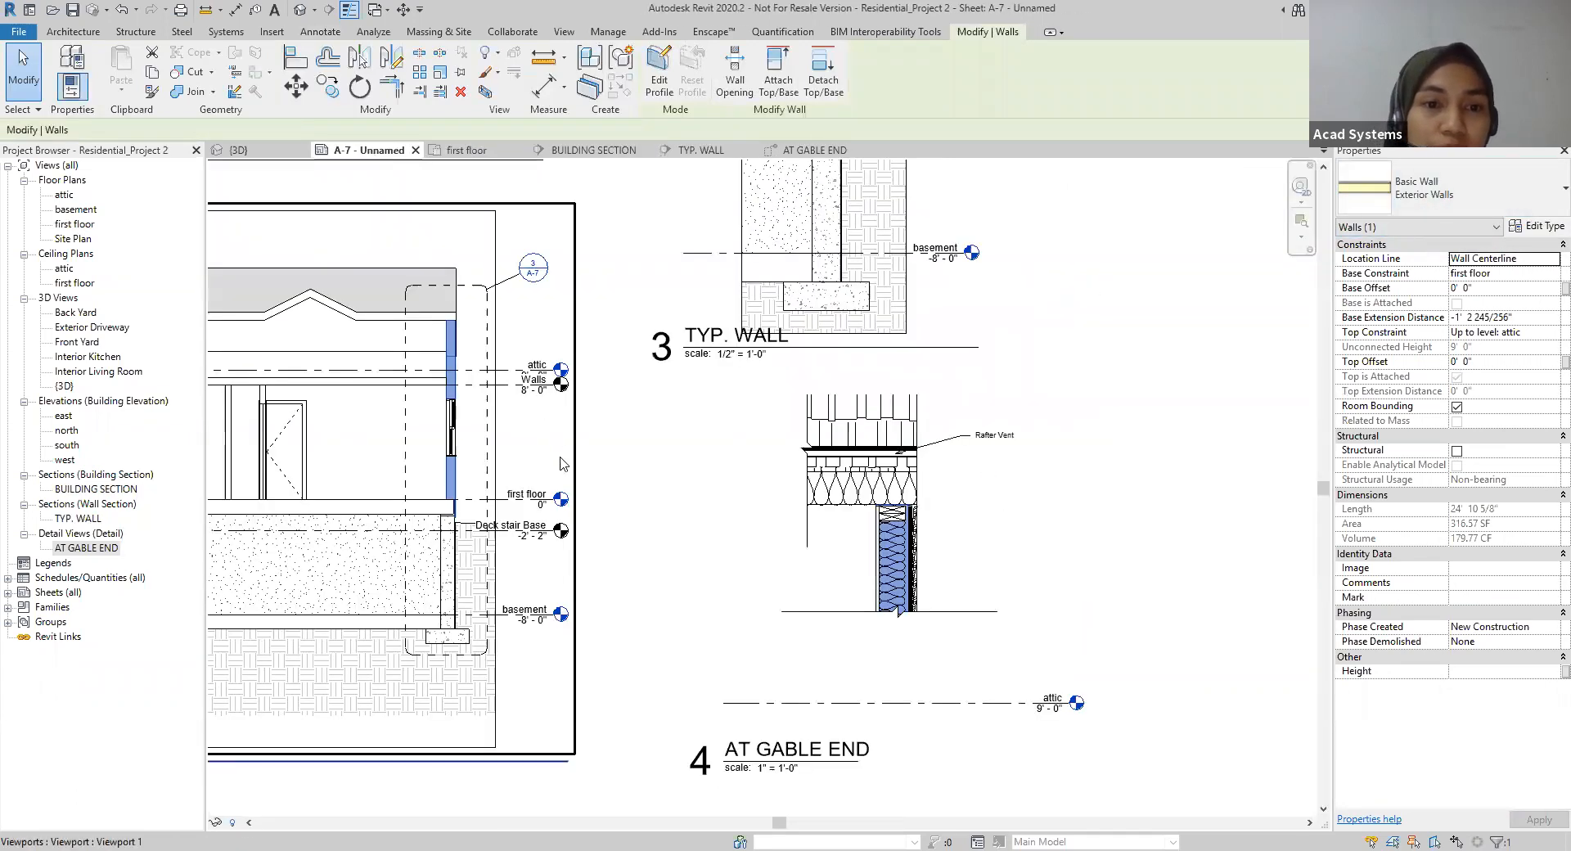
scroll(723, 482, "down", 5)
scroll(723, 482, "down", 3)
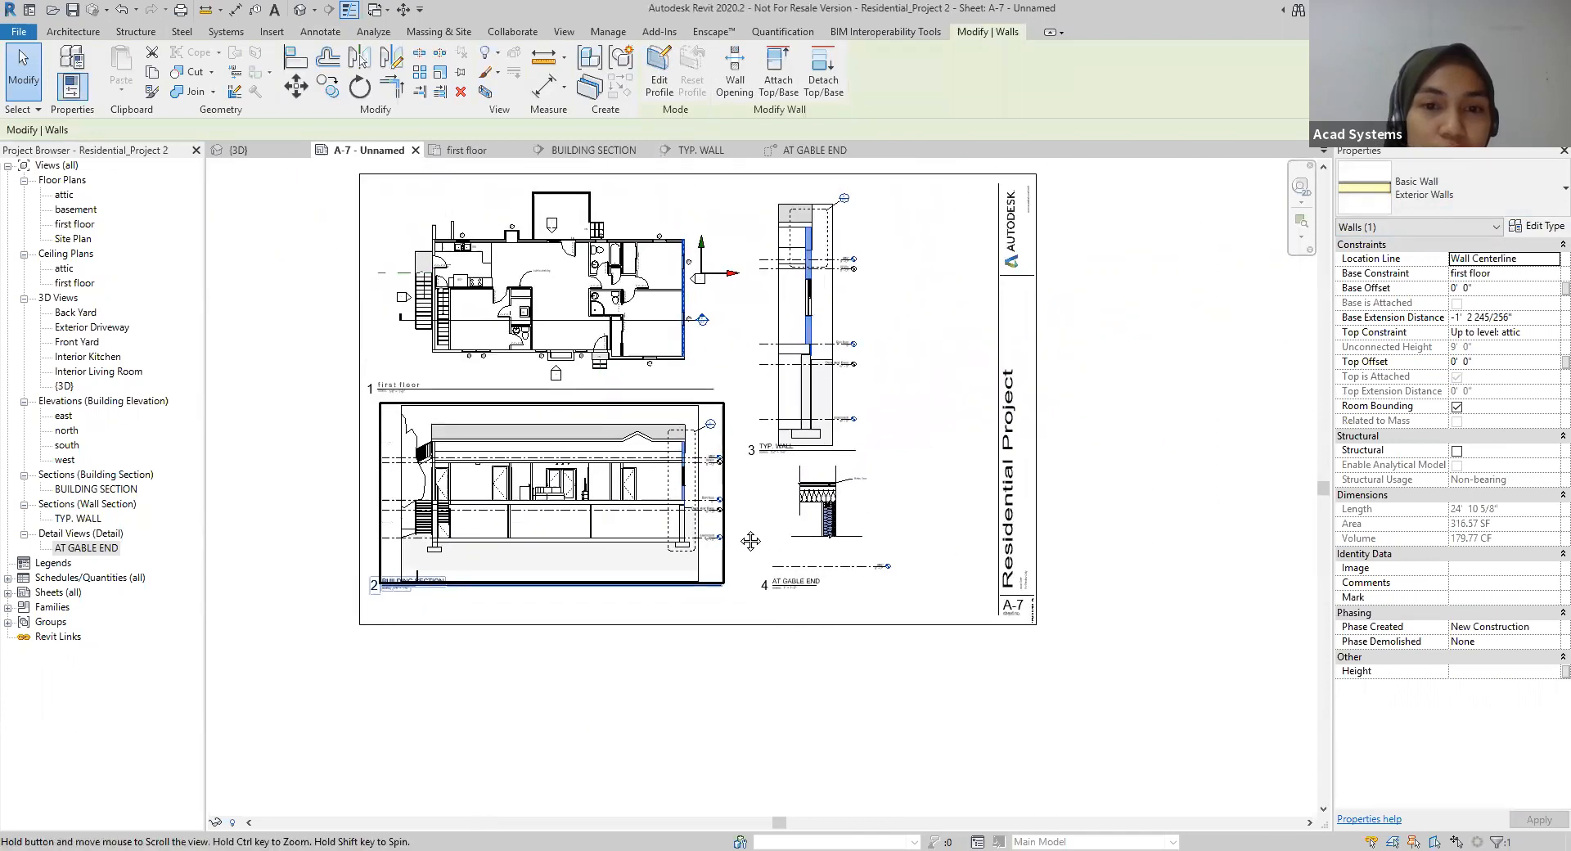
left_click(1175, 494)
scroll(1174, 501, "up", 3)
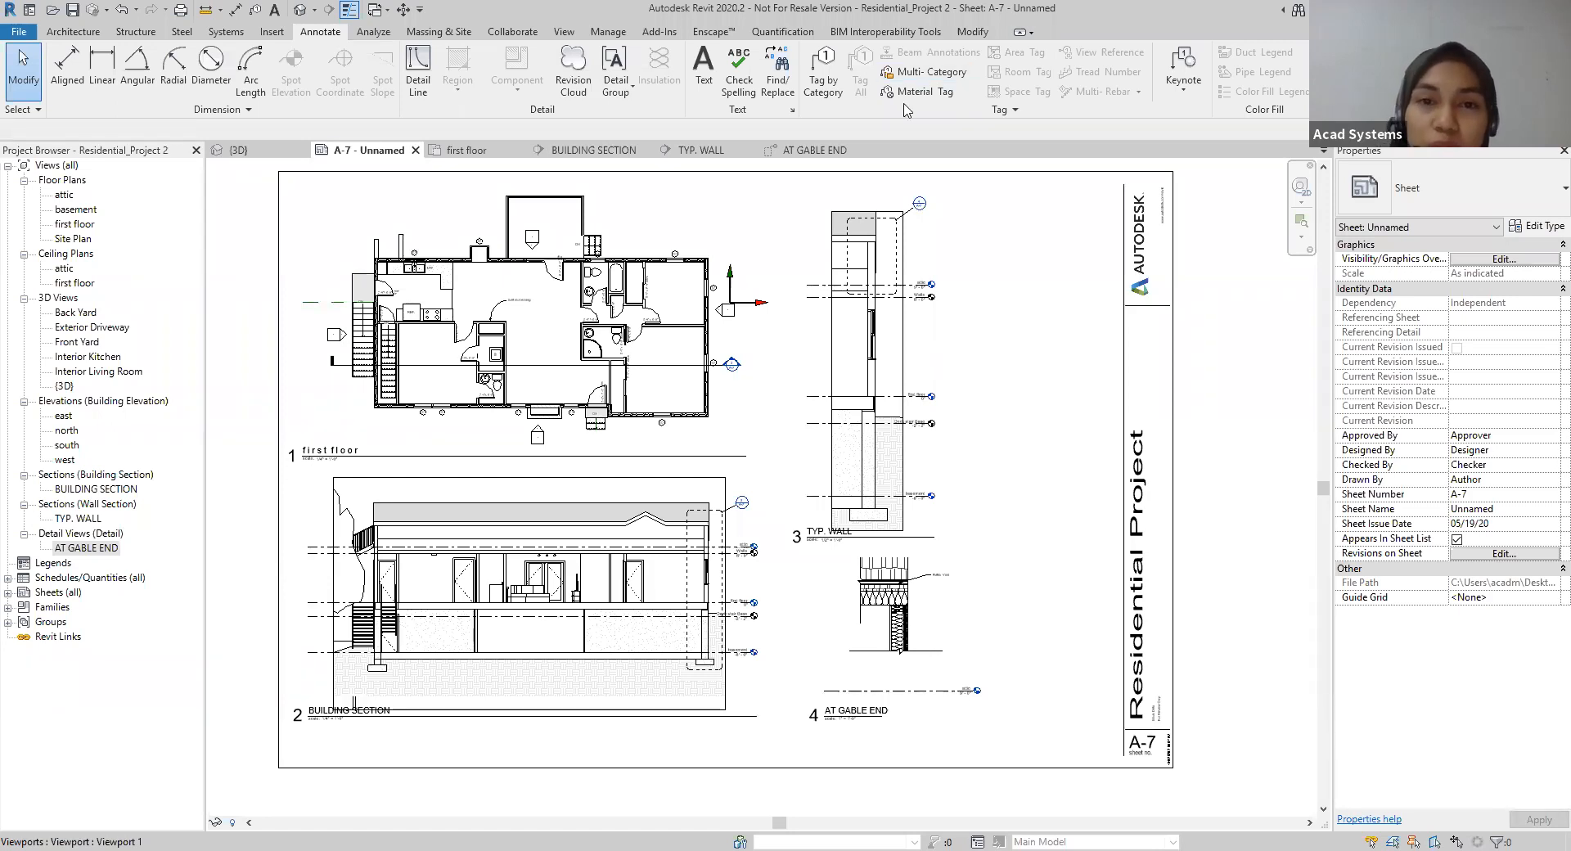
Step: Return to the AT GABLE END detail view and look over the roof and wall components
left_click(841, 155)
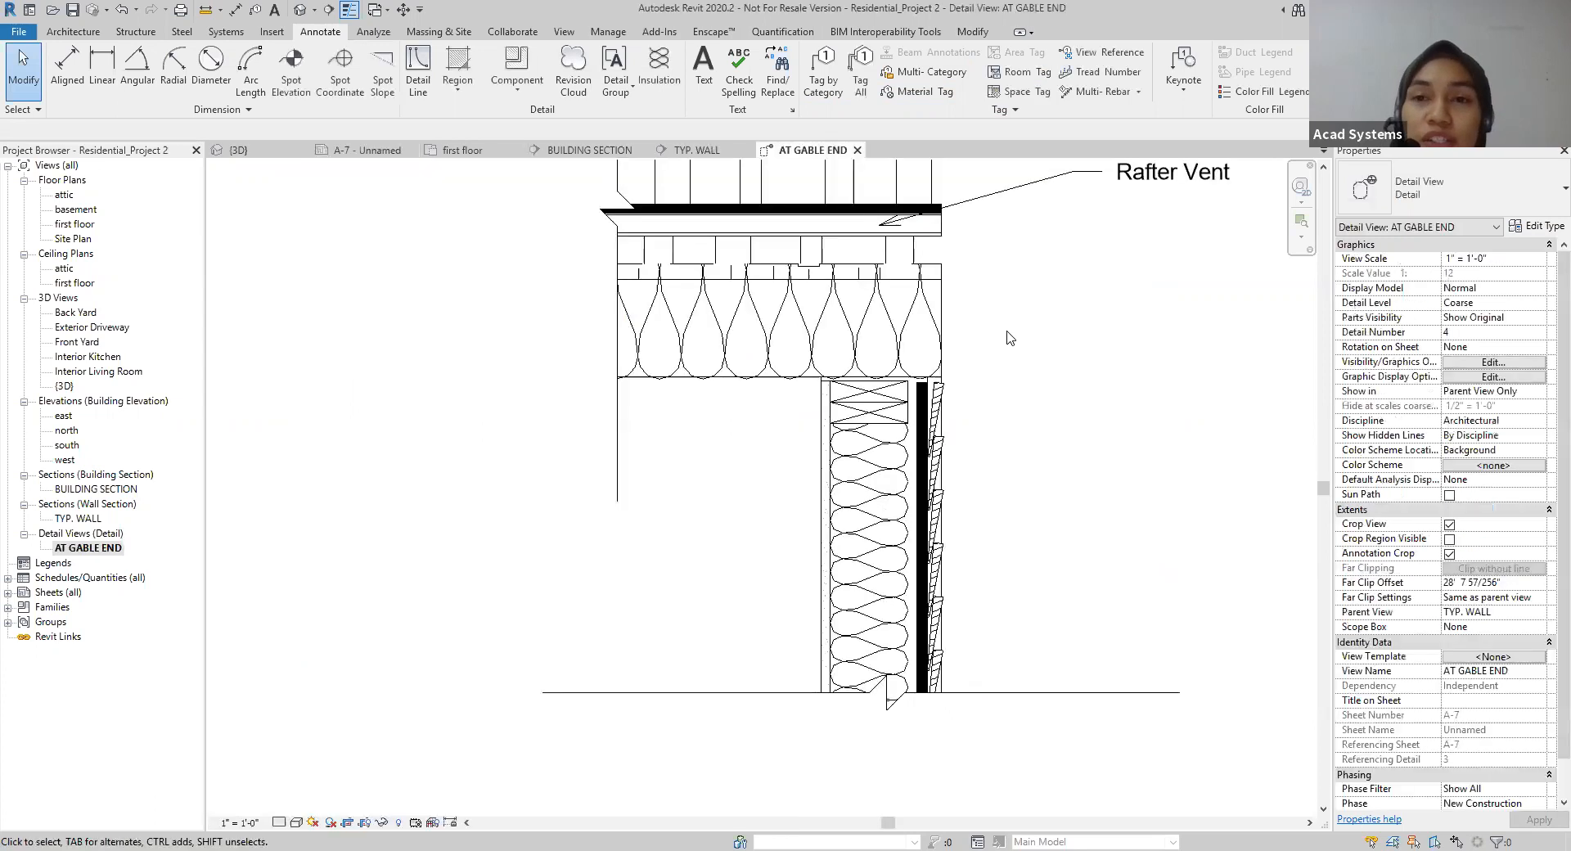
scroll(933, 342, "down", 2)
middle_click_drag(966, 312, 965, 327)
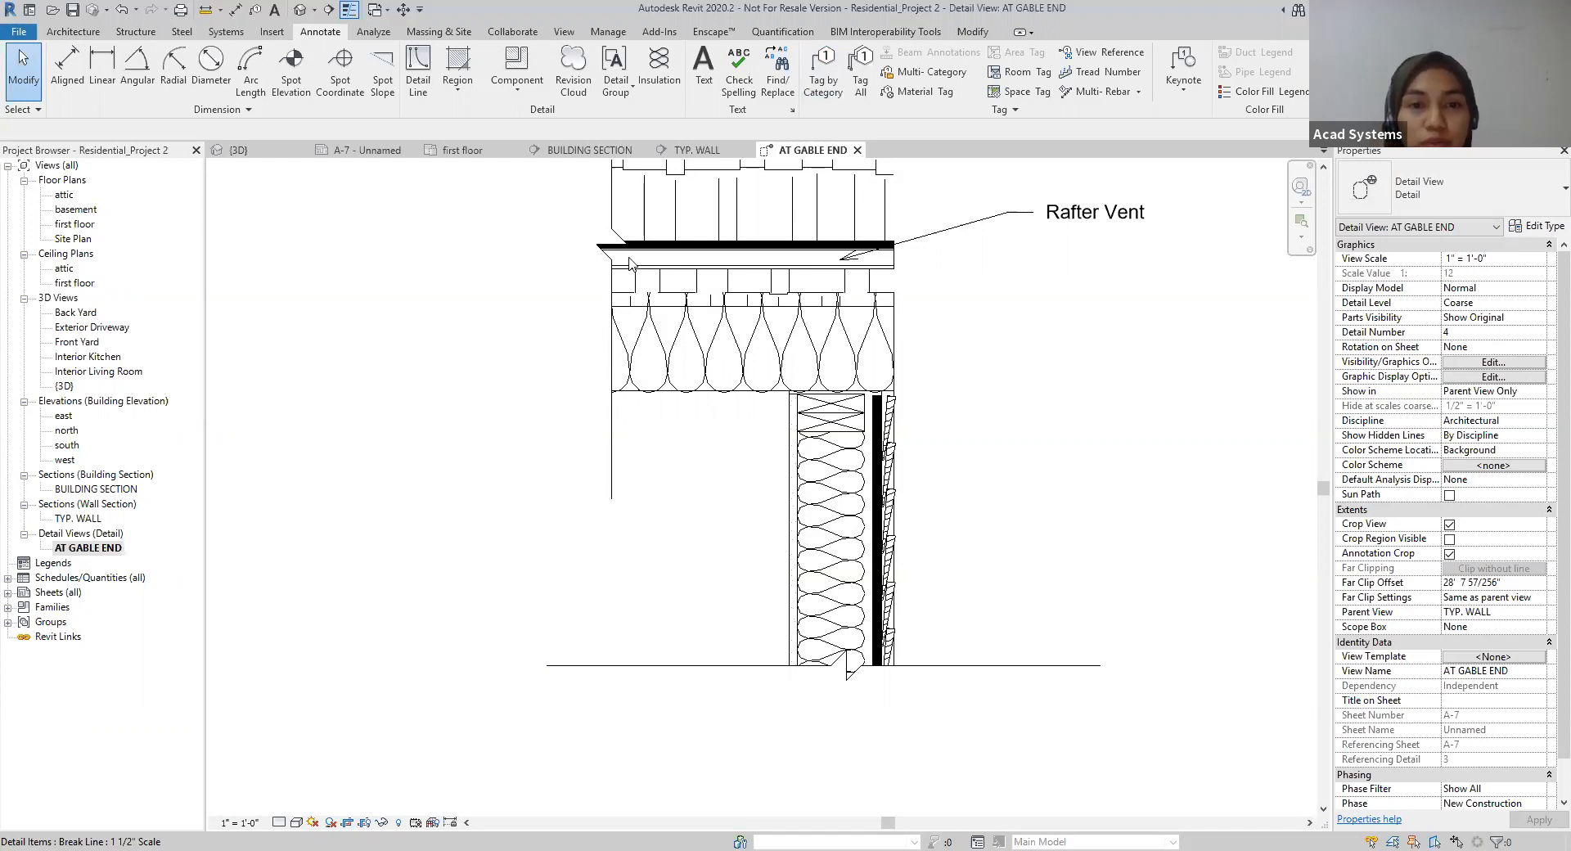
Step: On sheet A-7, set the view scale of the AT GABLE END viewport to 3/4" = 1'-0"
left_click(369, 152)
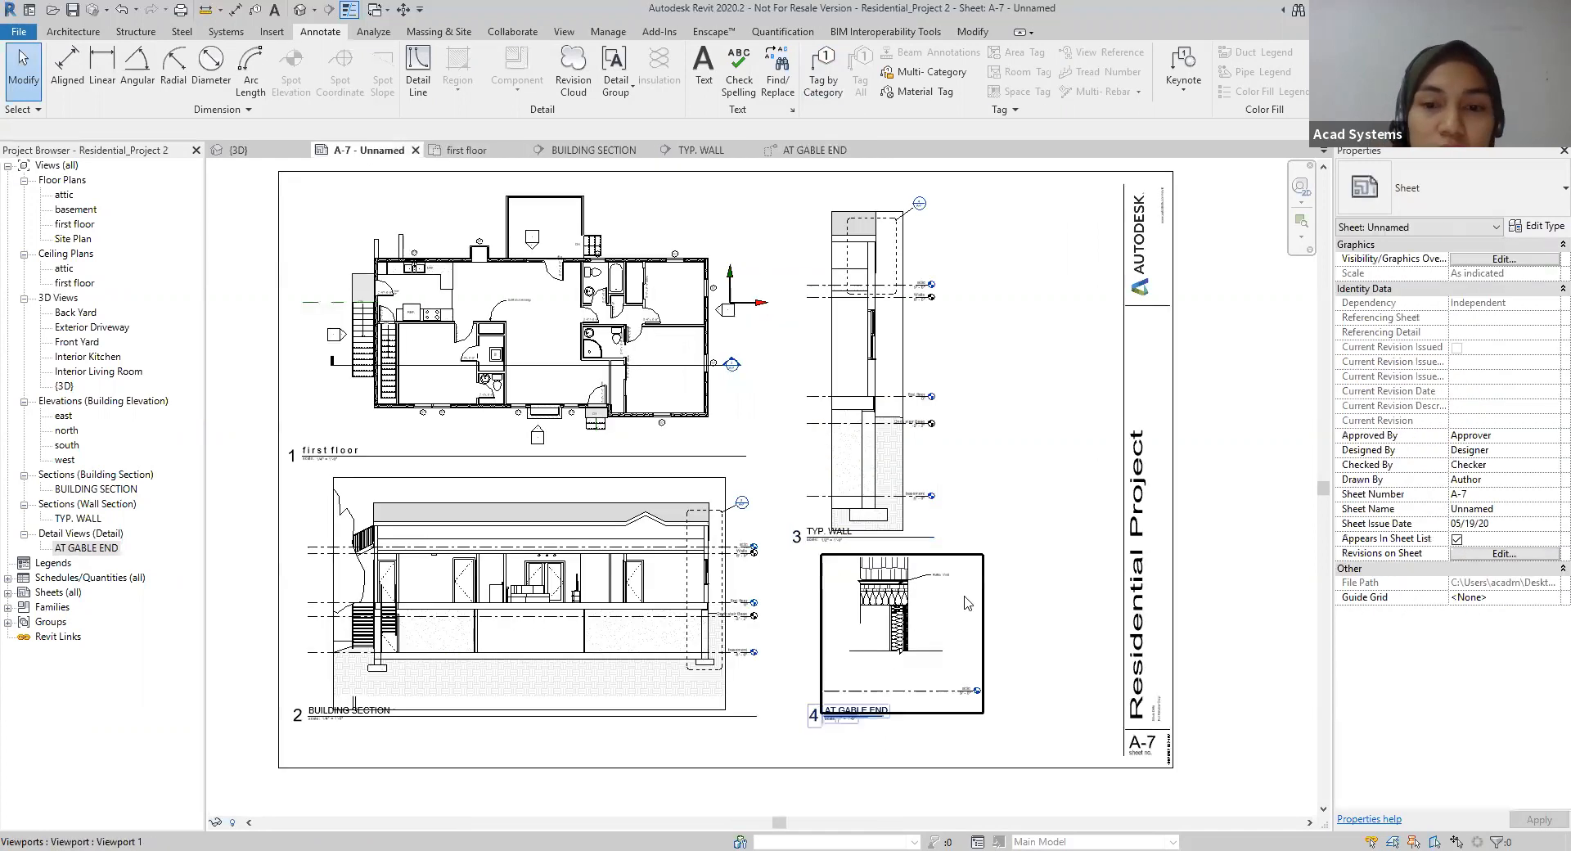
left_click(984, 637)
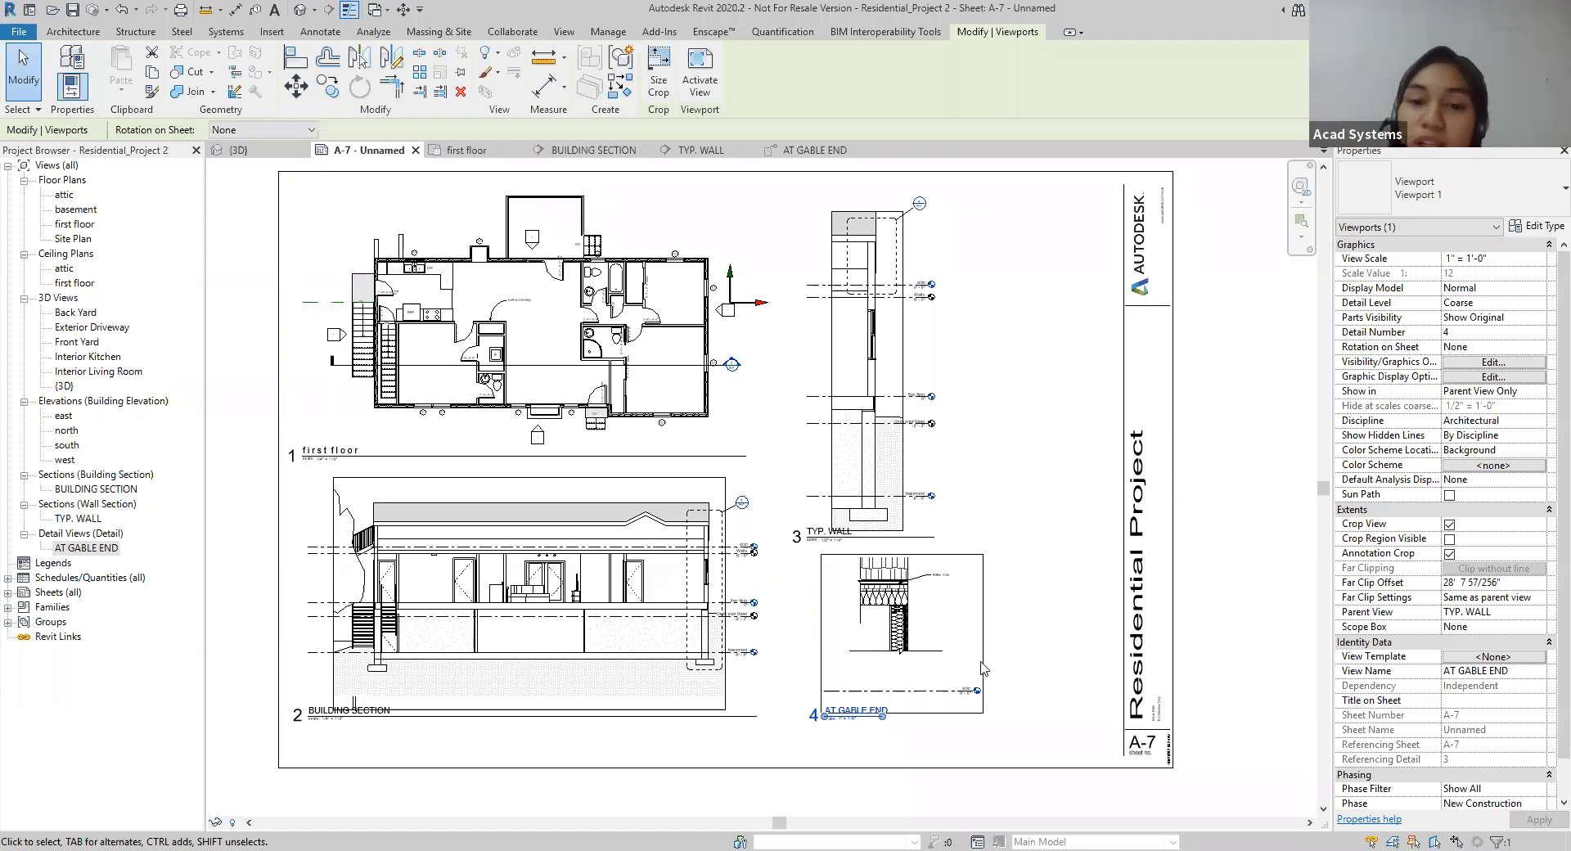
left_click(1535, 261)
left_click(1538, 260)
left_click(1488, 298)
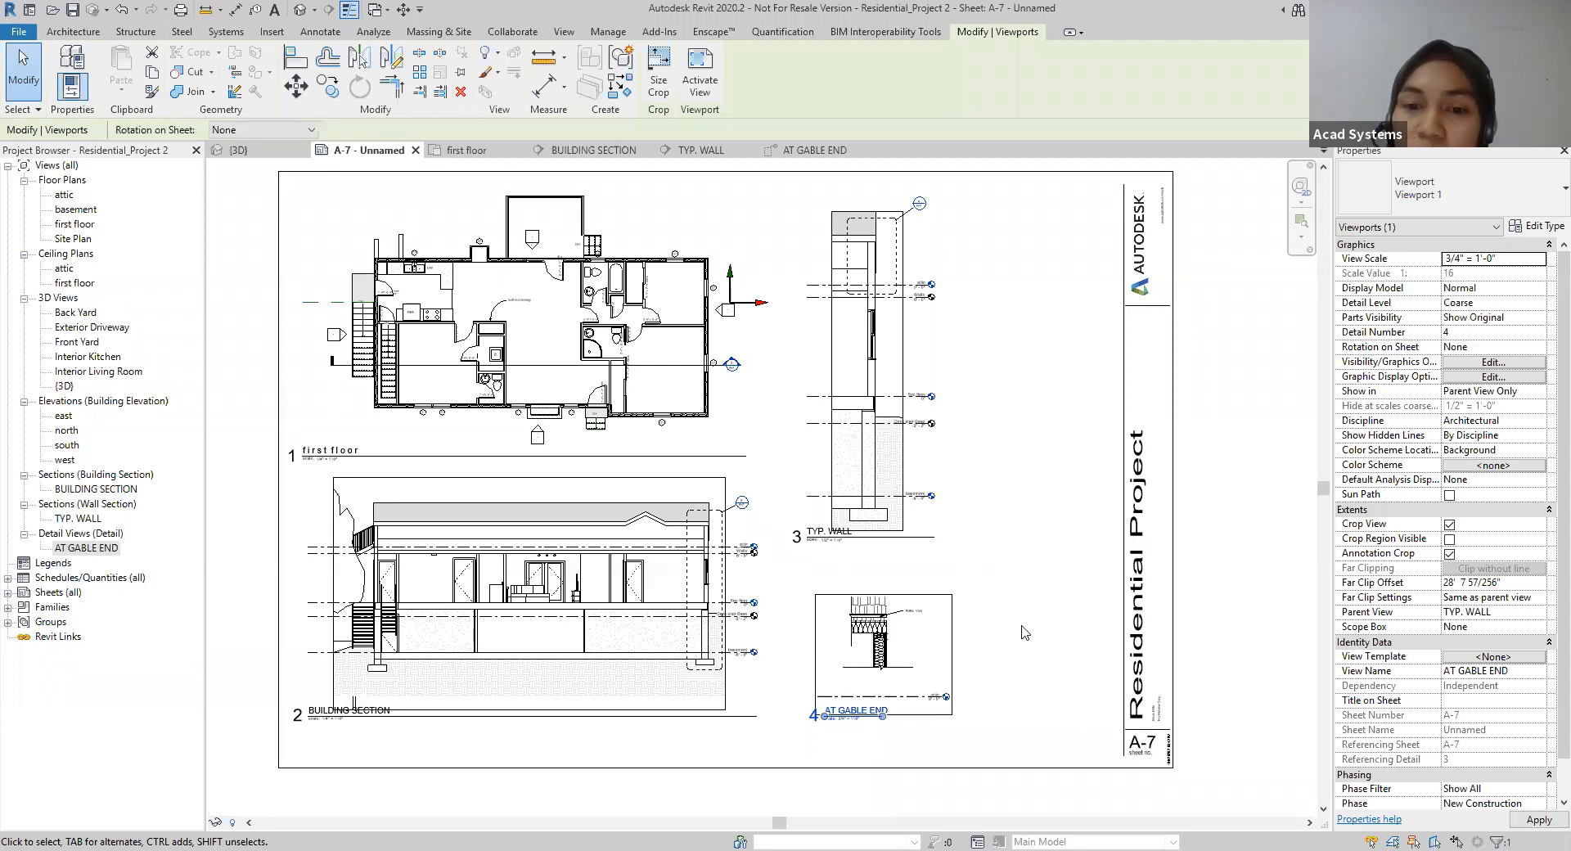
Step: Try the view scales 12" = 1'-0" and 6" = 1'-0" on the AT GABLE END viewport
left_click(1538, 258)
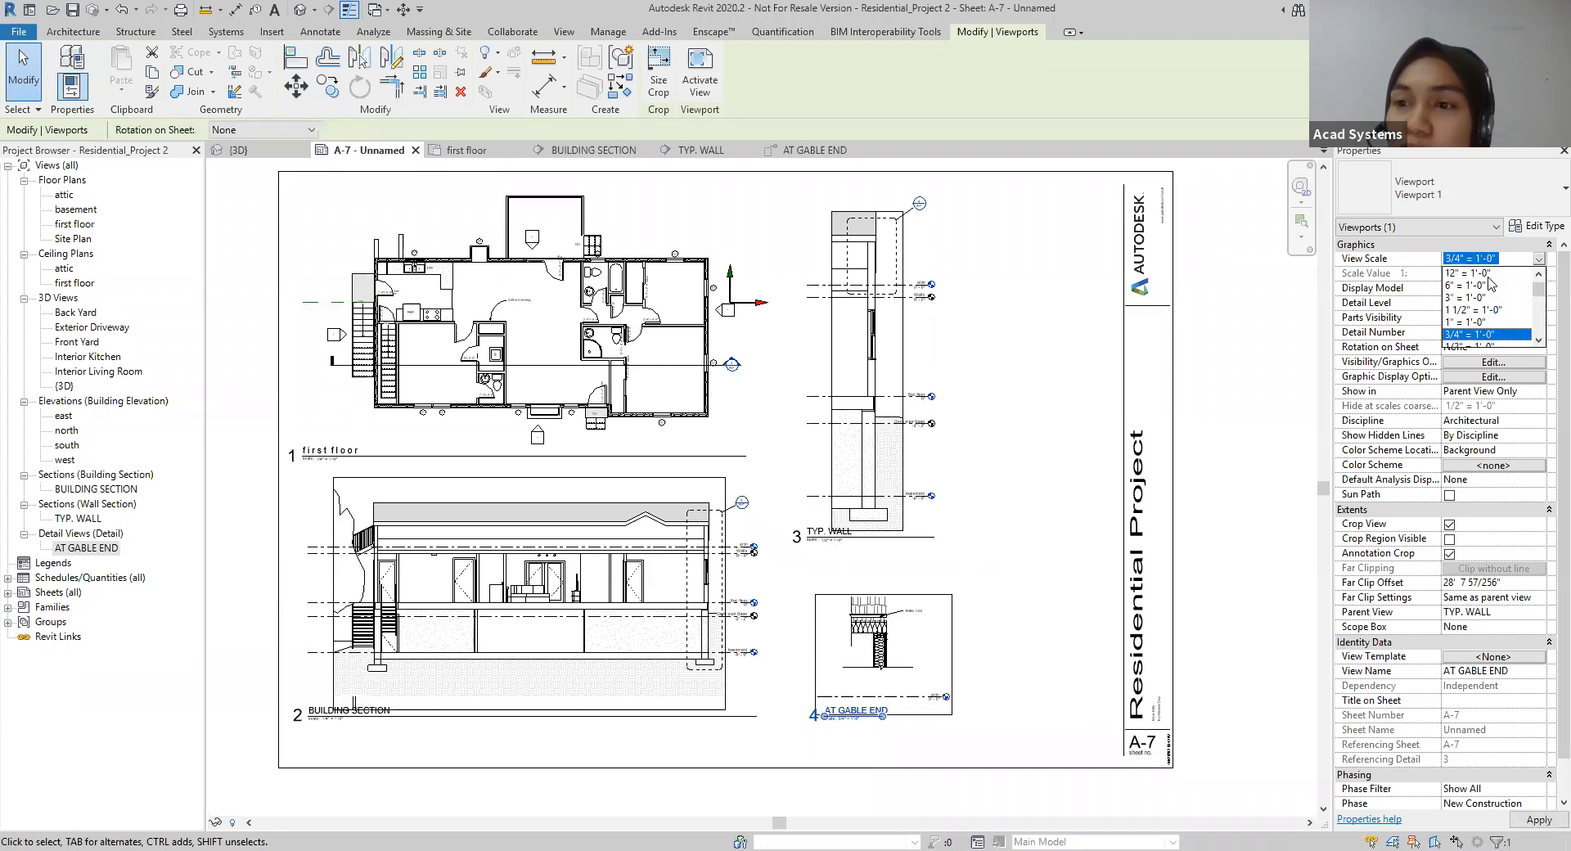
left_click(1484, 277)
scroll(1172, 562, "down", 1)
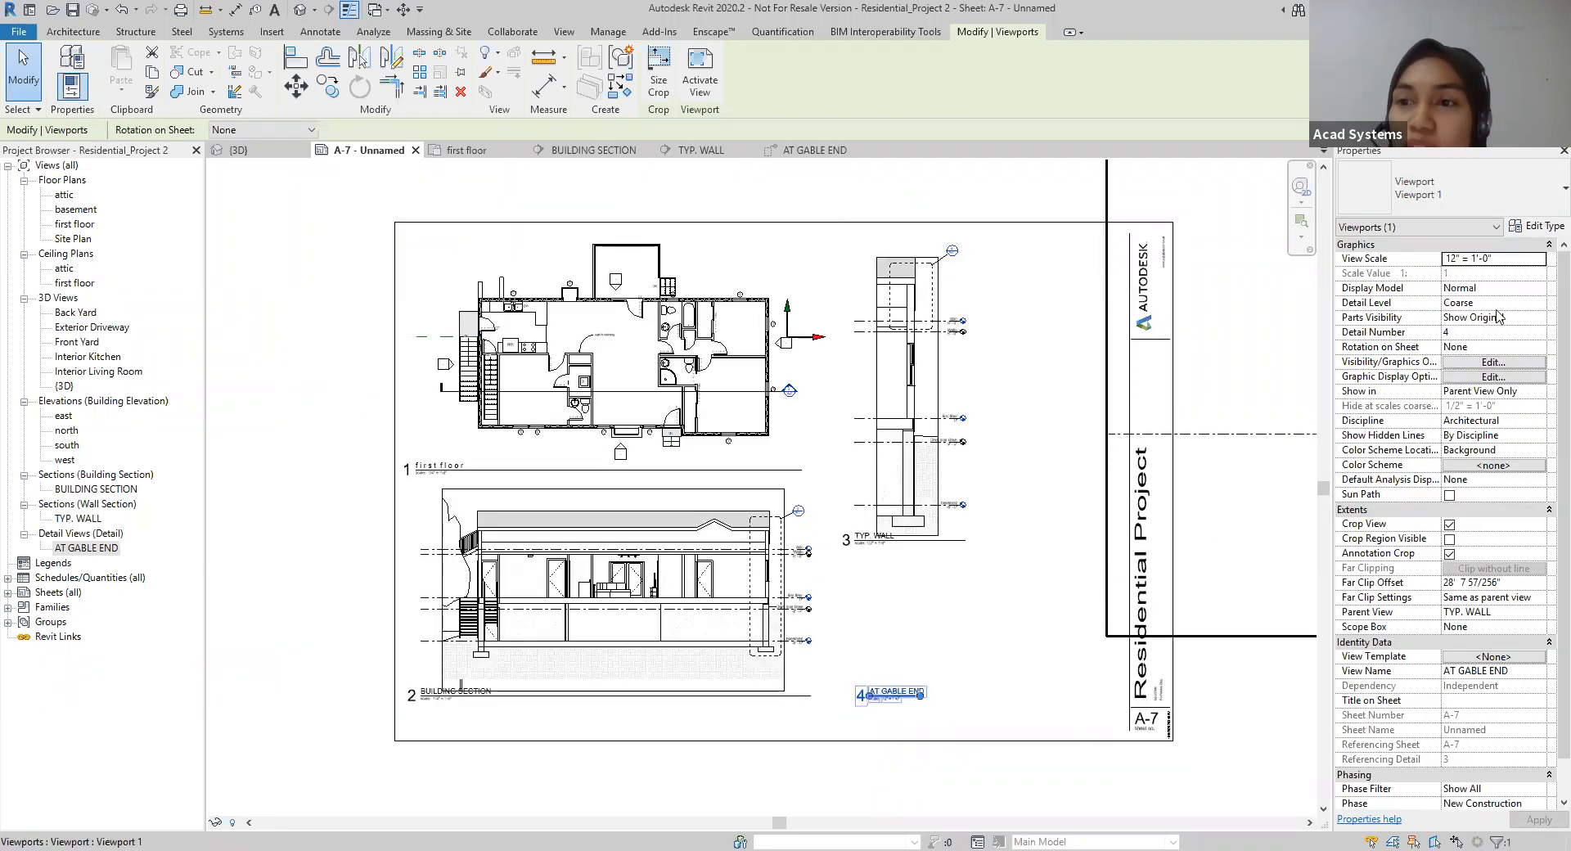
left_click(1539, 258)
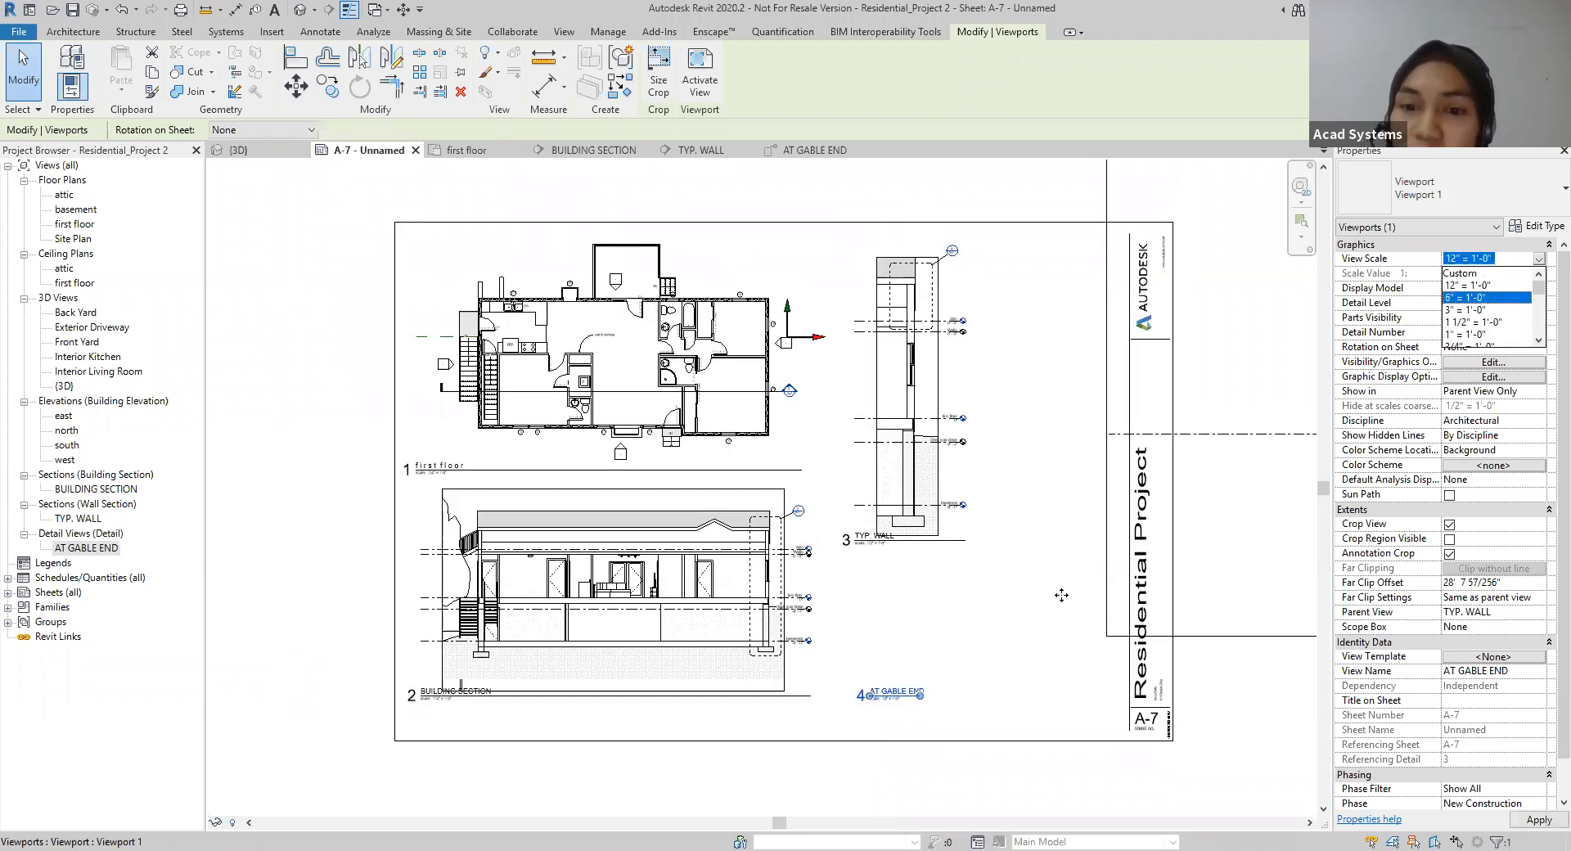
left_click(1488, 298)
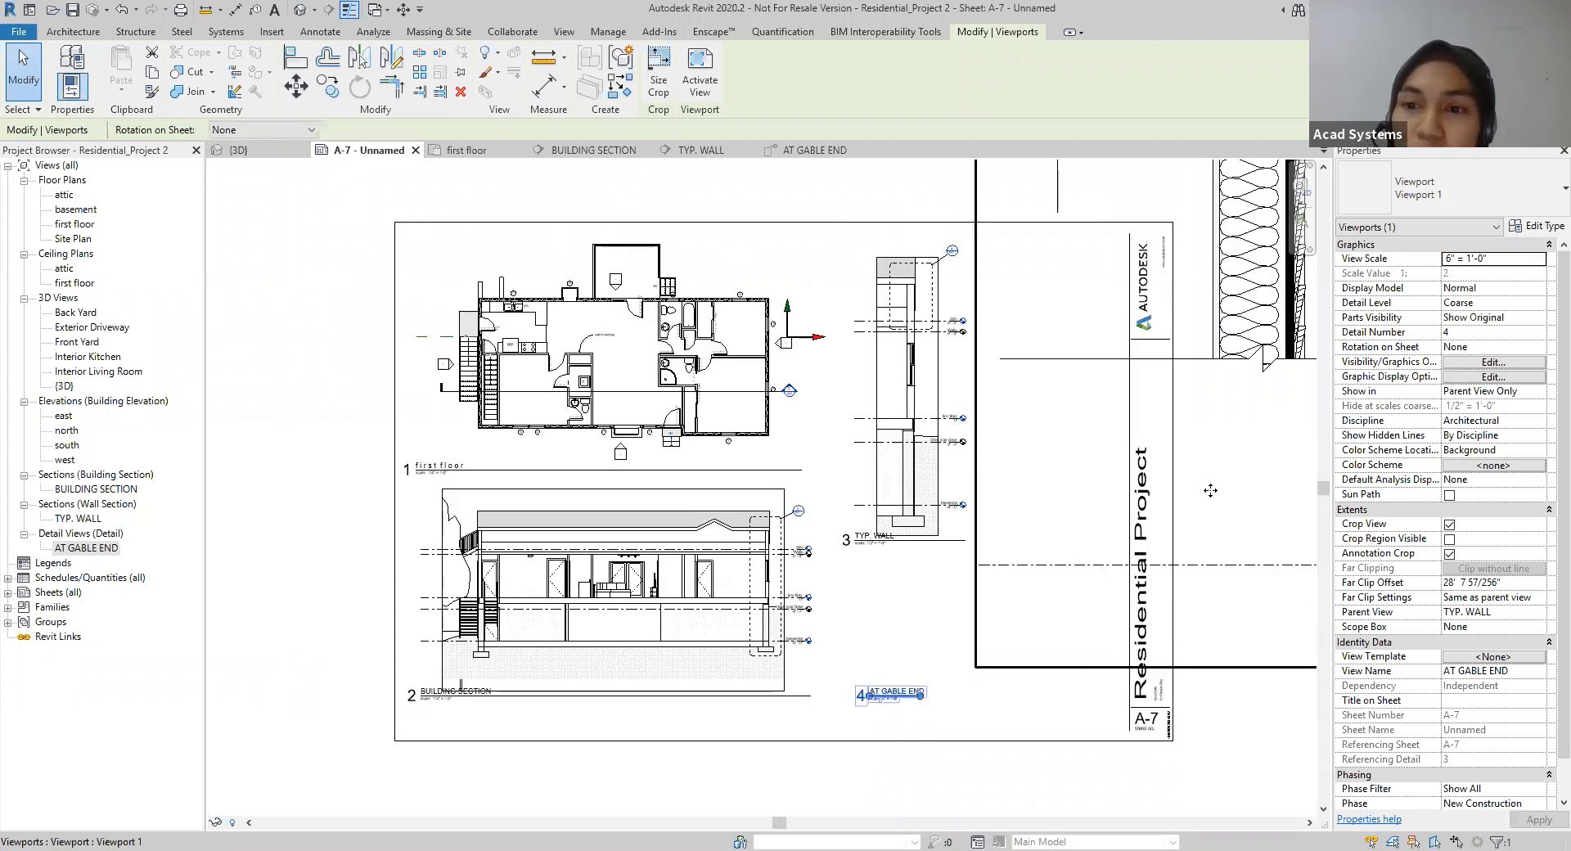
Step: Set the AT GABLE END viewport's scale to 1 1/2" = 1'-0" and move the viewport slightly down on the sheet
left_click(1539, 259)
left_click(1484, 322)
scroll(1279, 450, "down", 1)
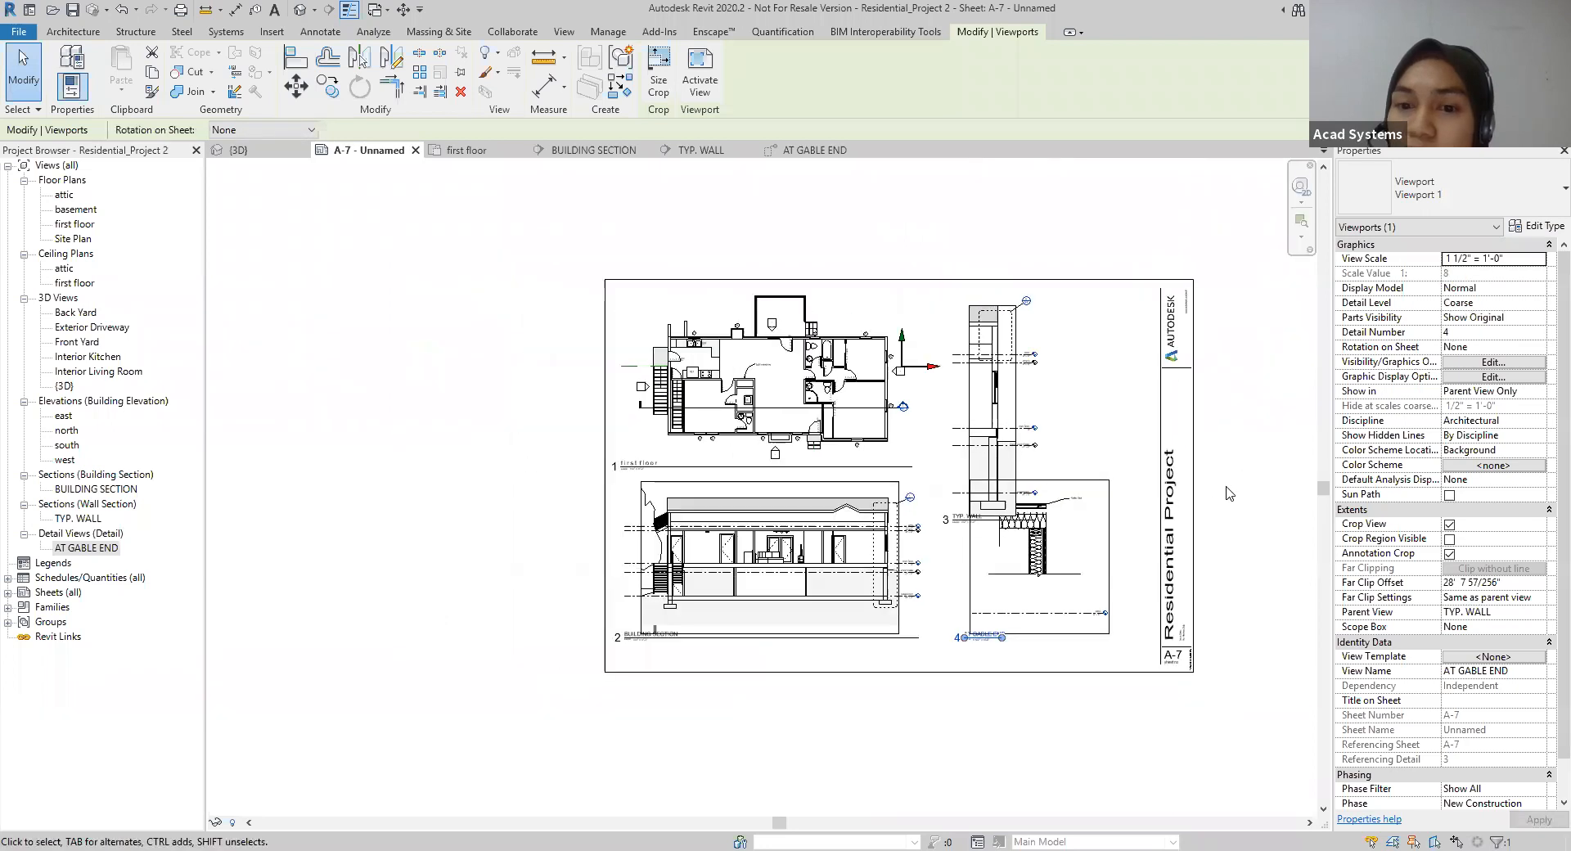
left_click_drag(1108, 518, 1109, 543)
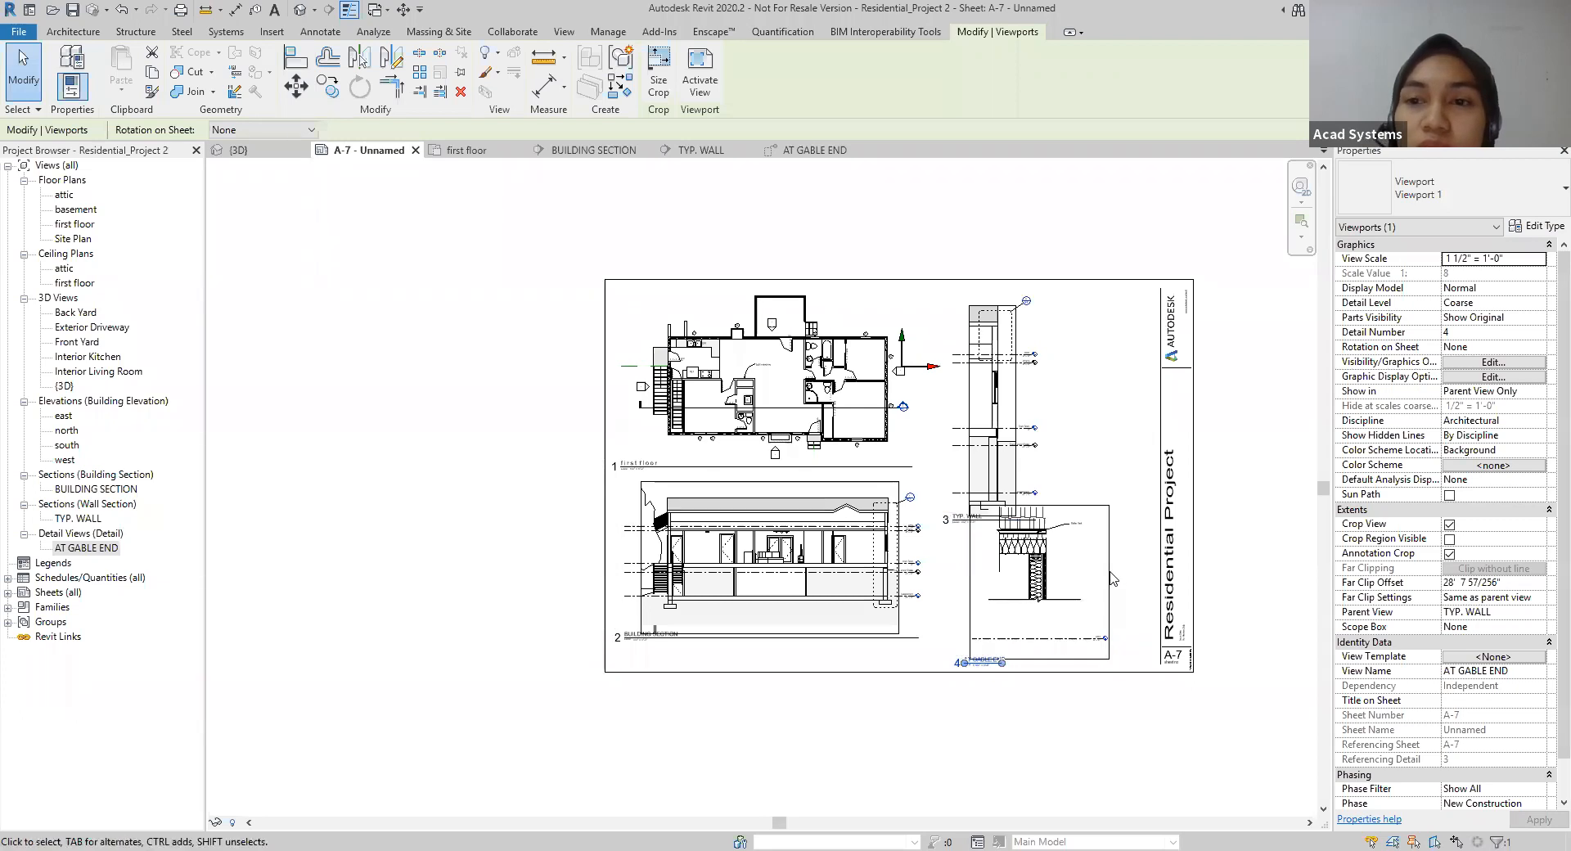
Step: Preview the AT GABLE END detail view in the Consistent Colors visual style, and restore Hidden Line
left_click(803, 152)
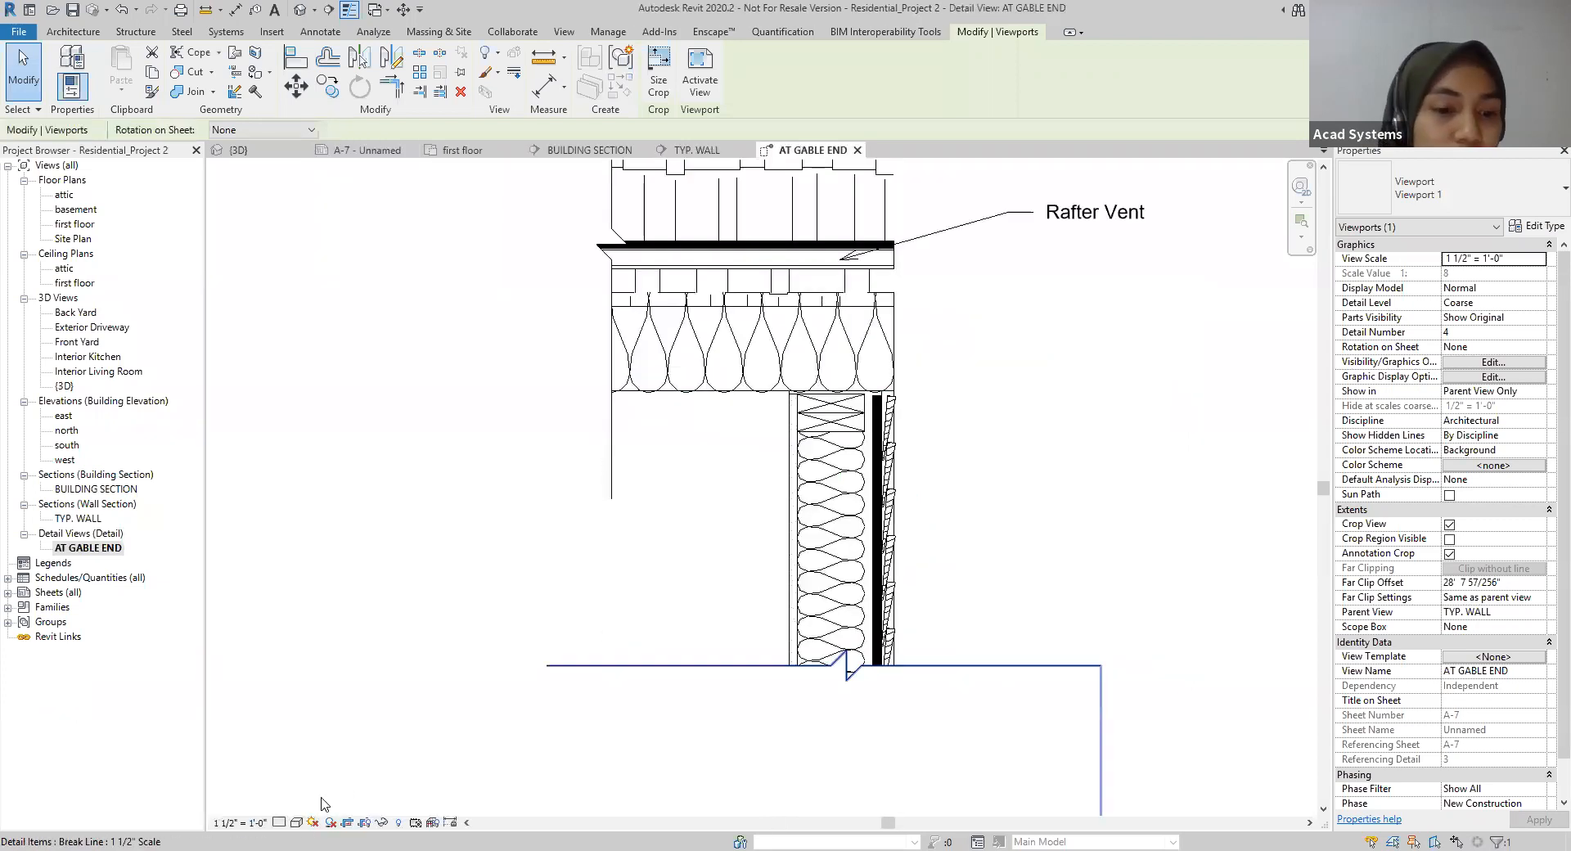
left_click(298, 823)
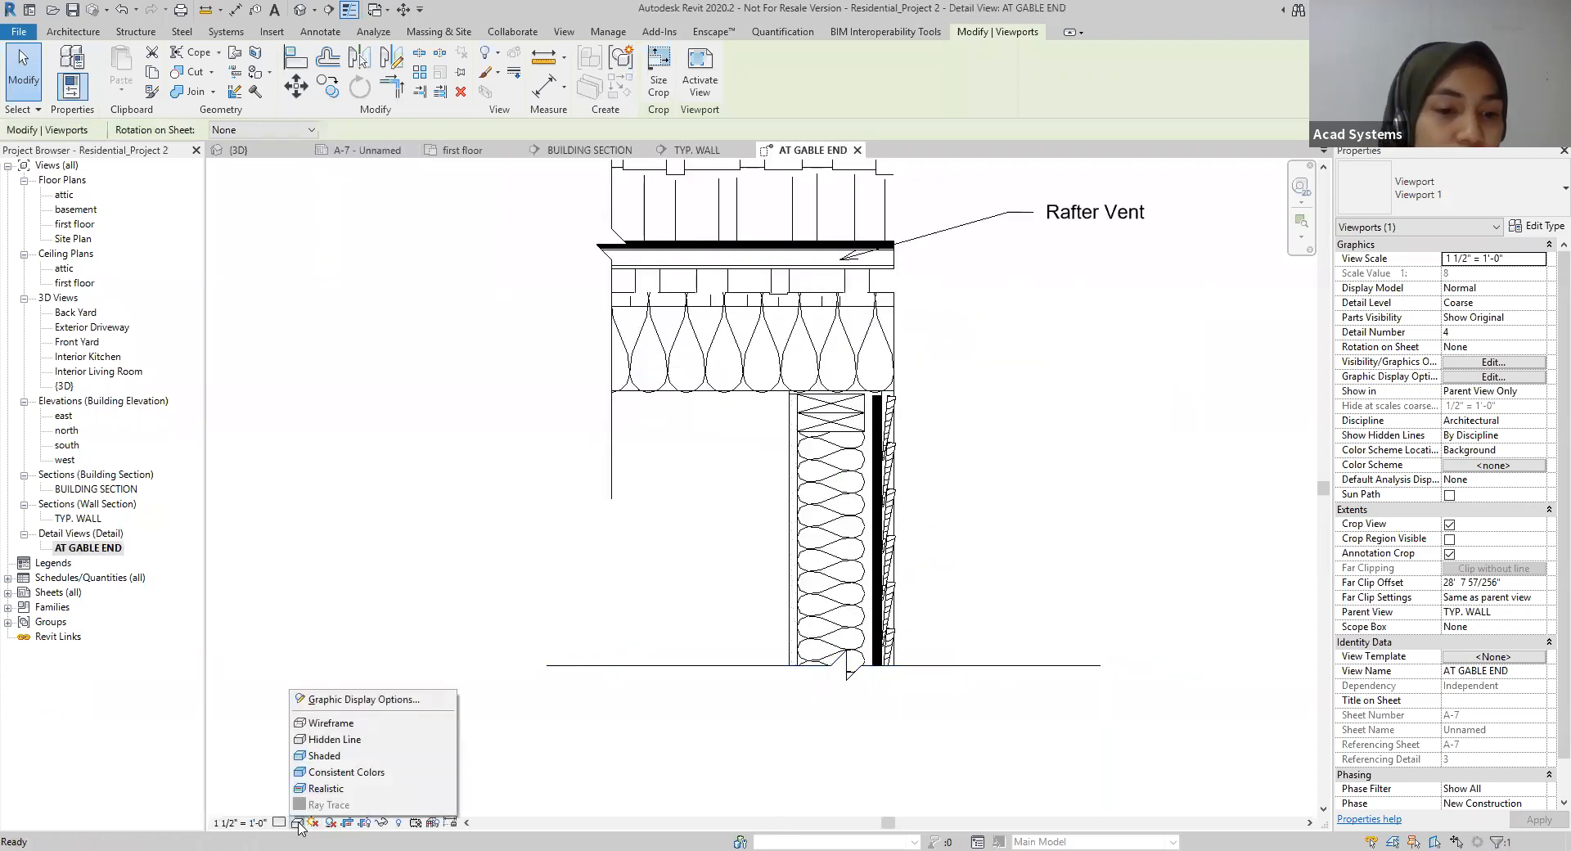
left_click(334, 780)
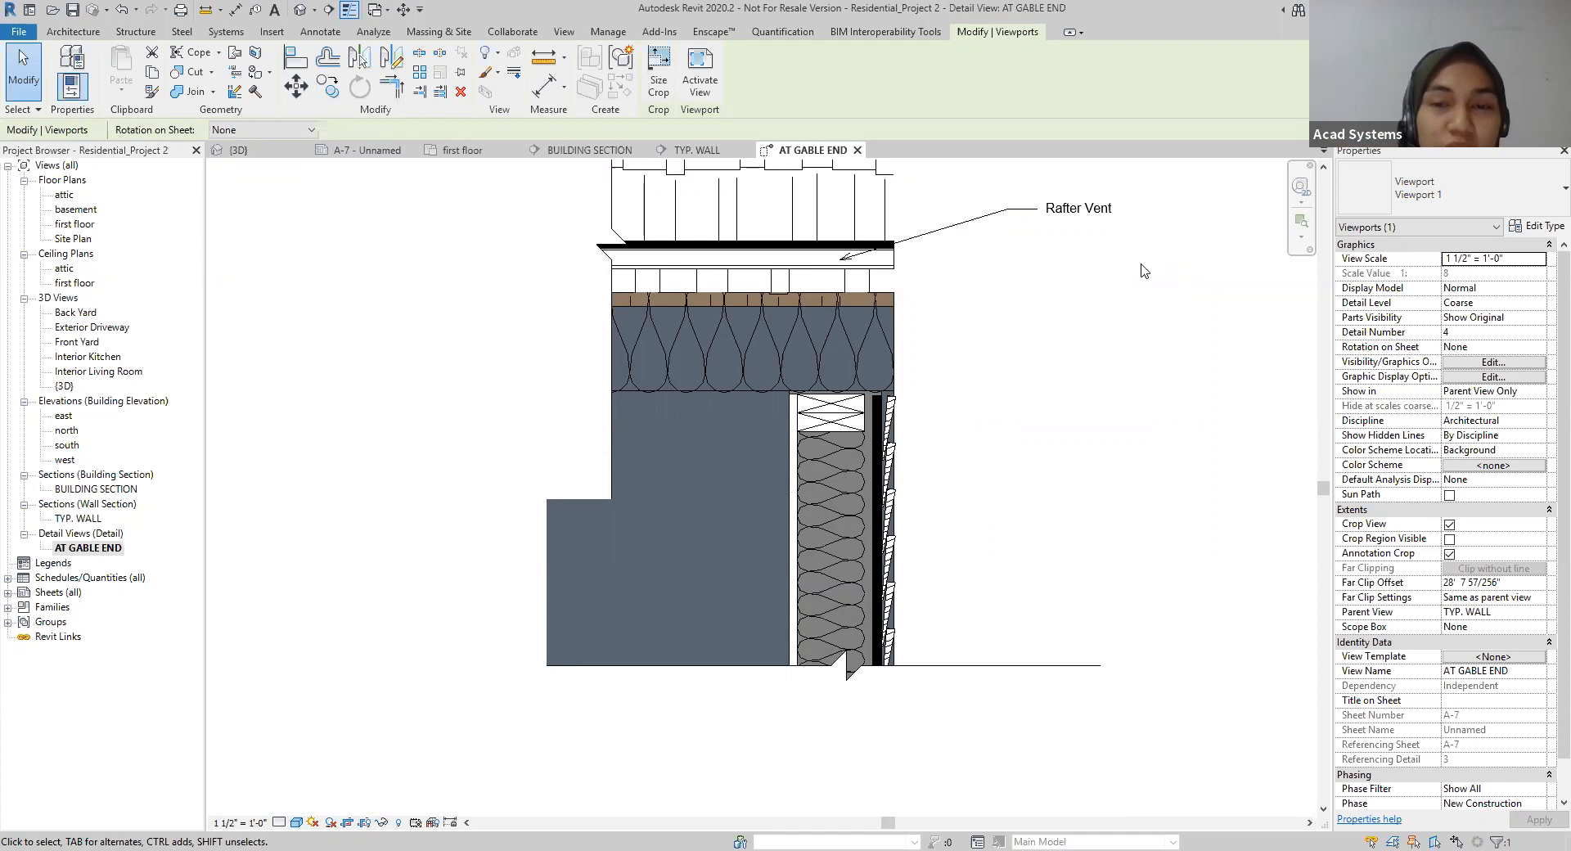
left_click(297, 823)
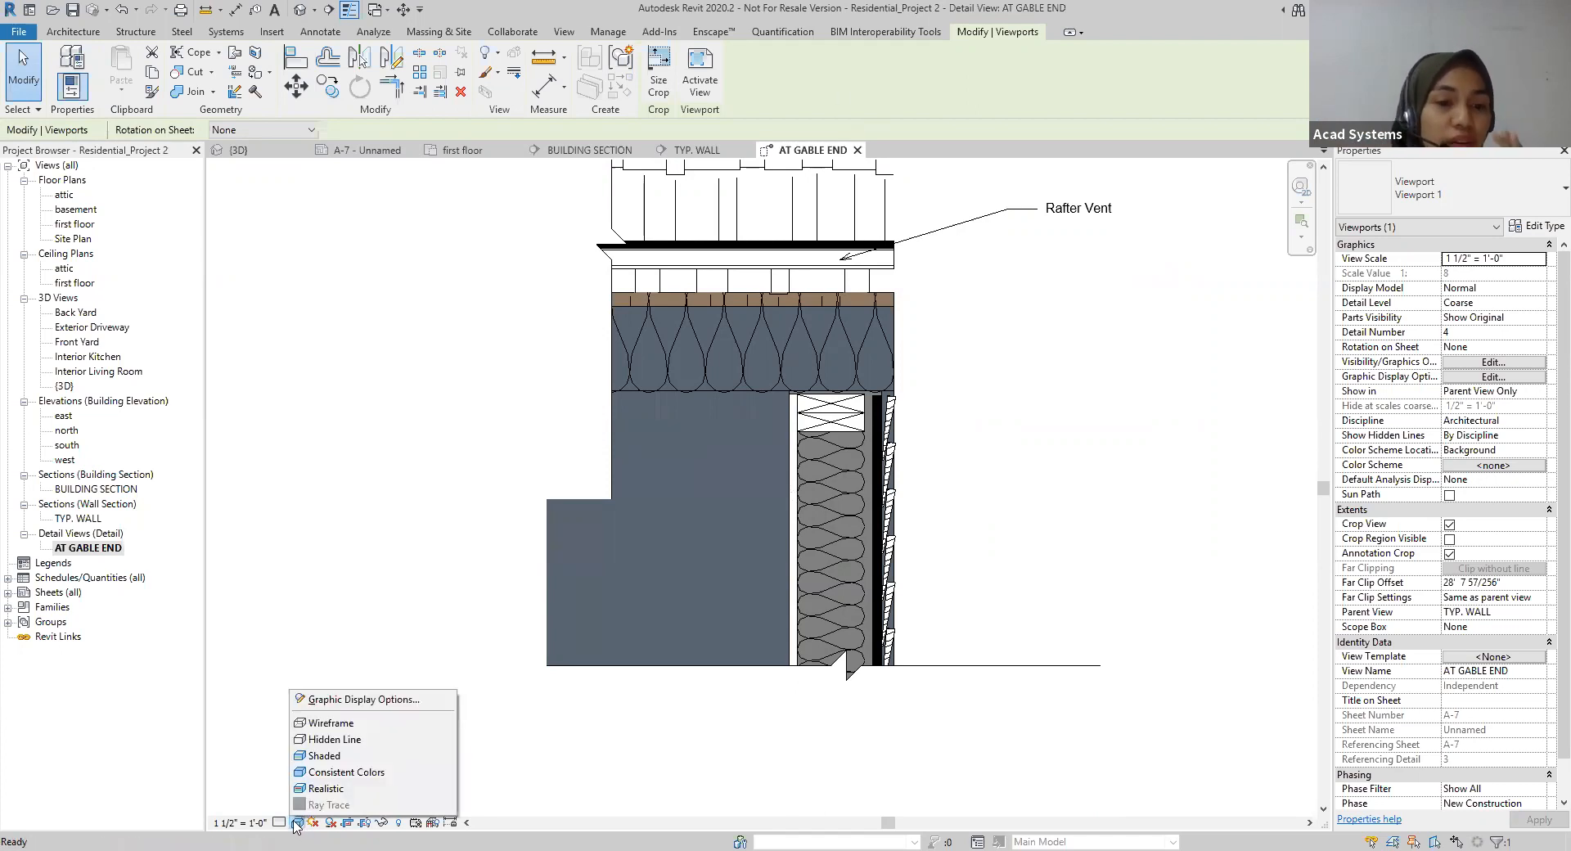
left_click(317, 740)
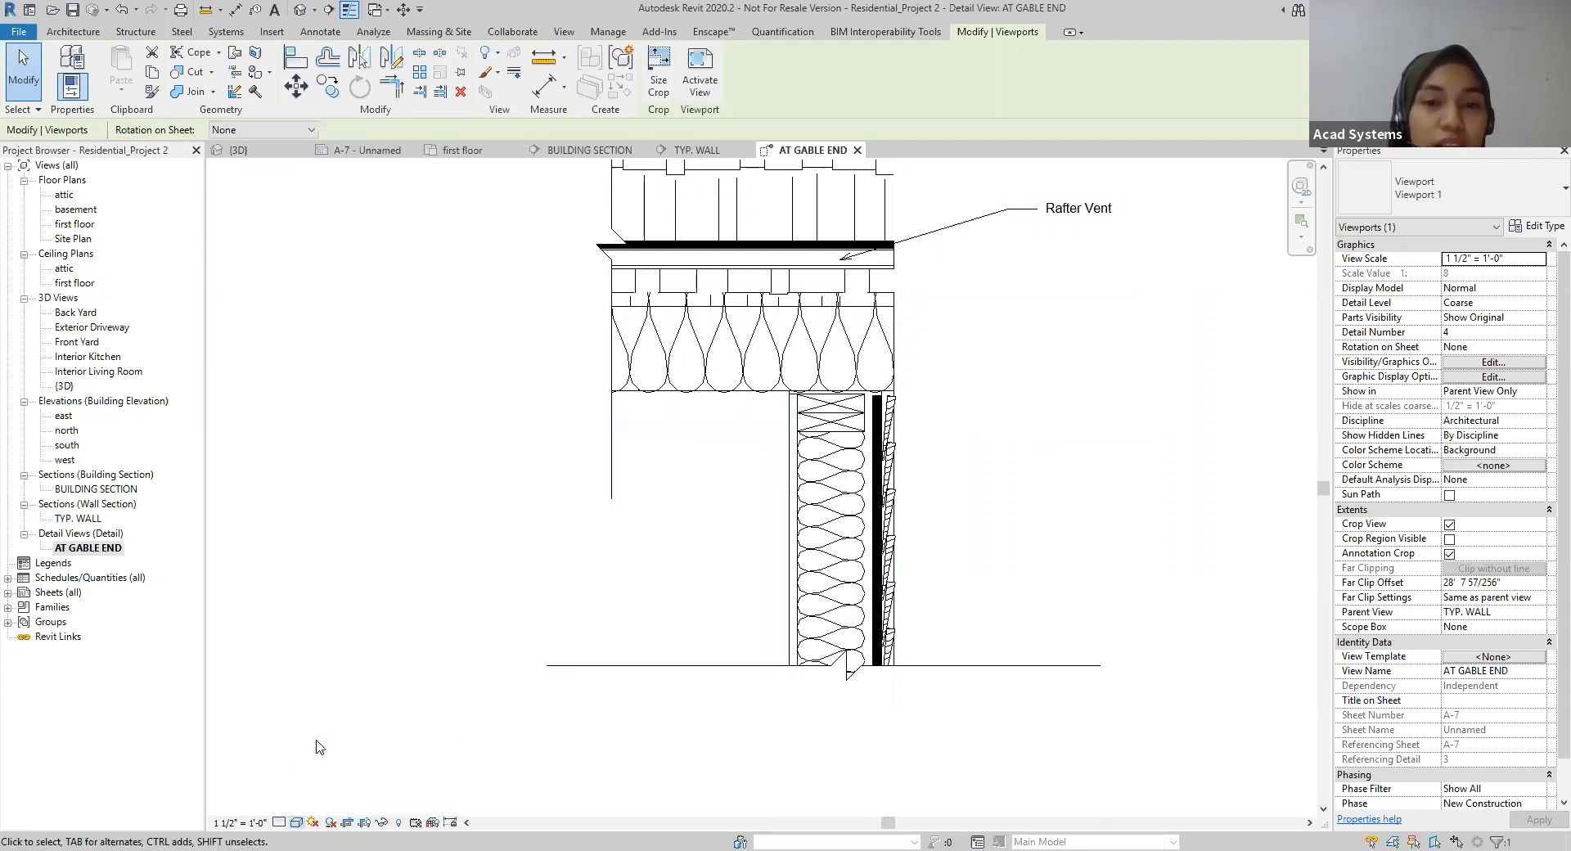
left_click(297, 822)
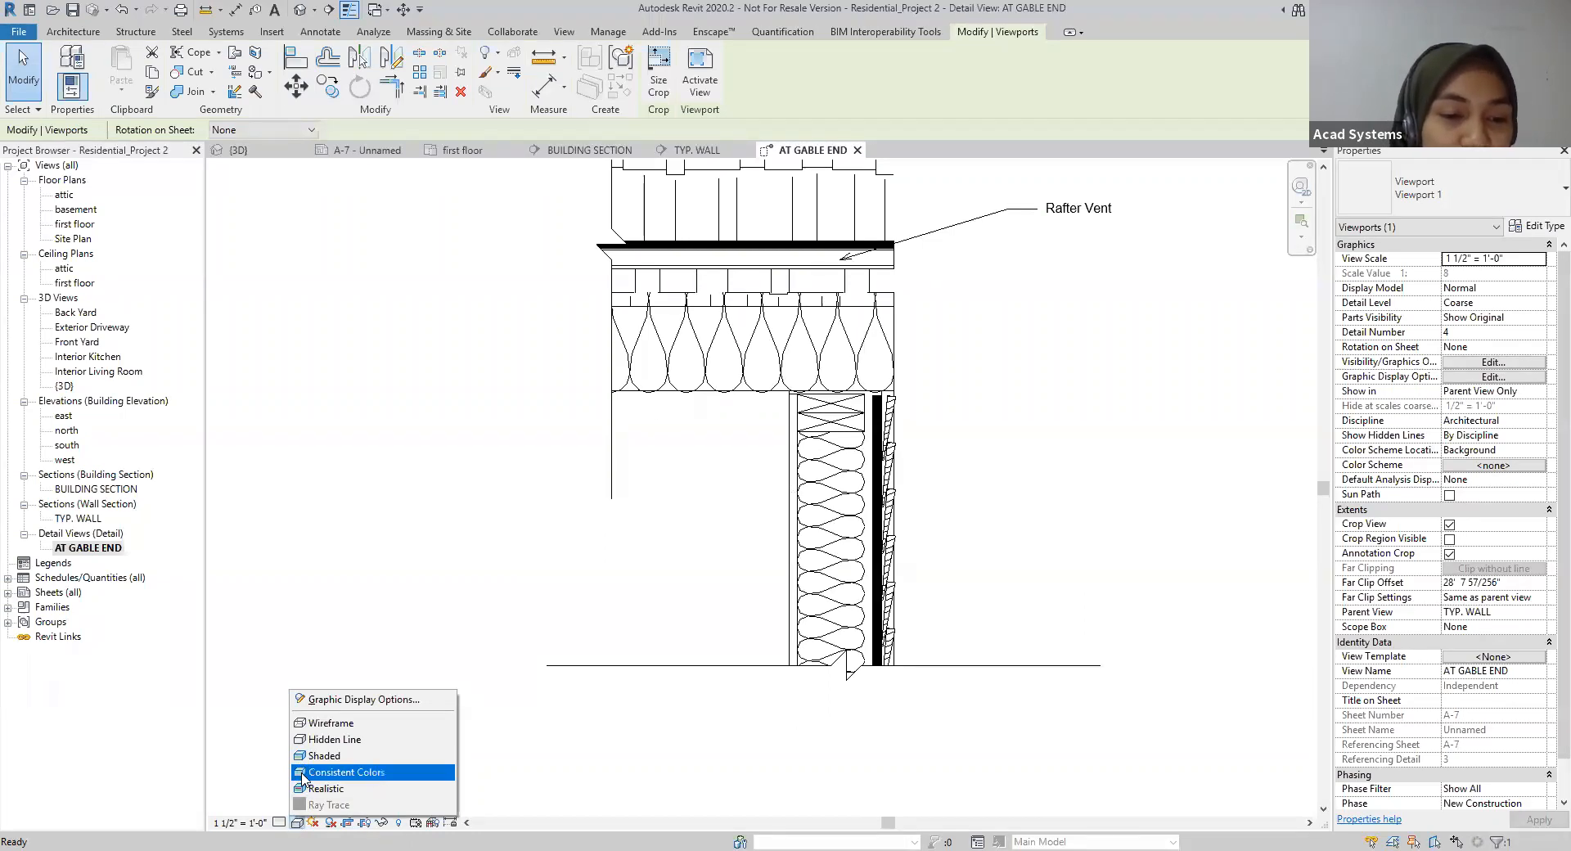
left_click(333, 575)
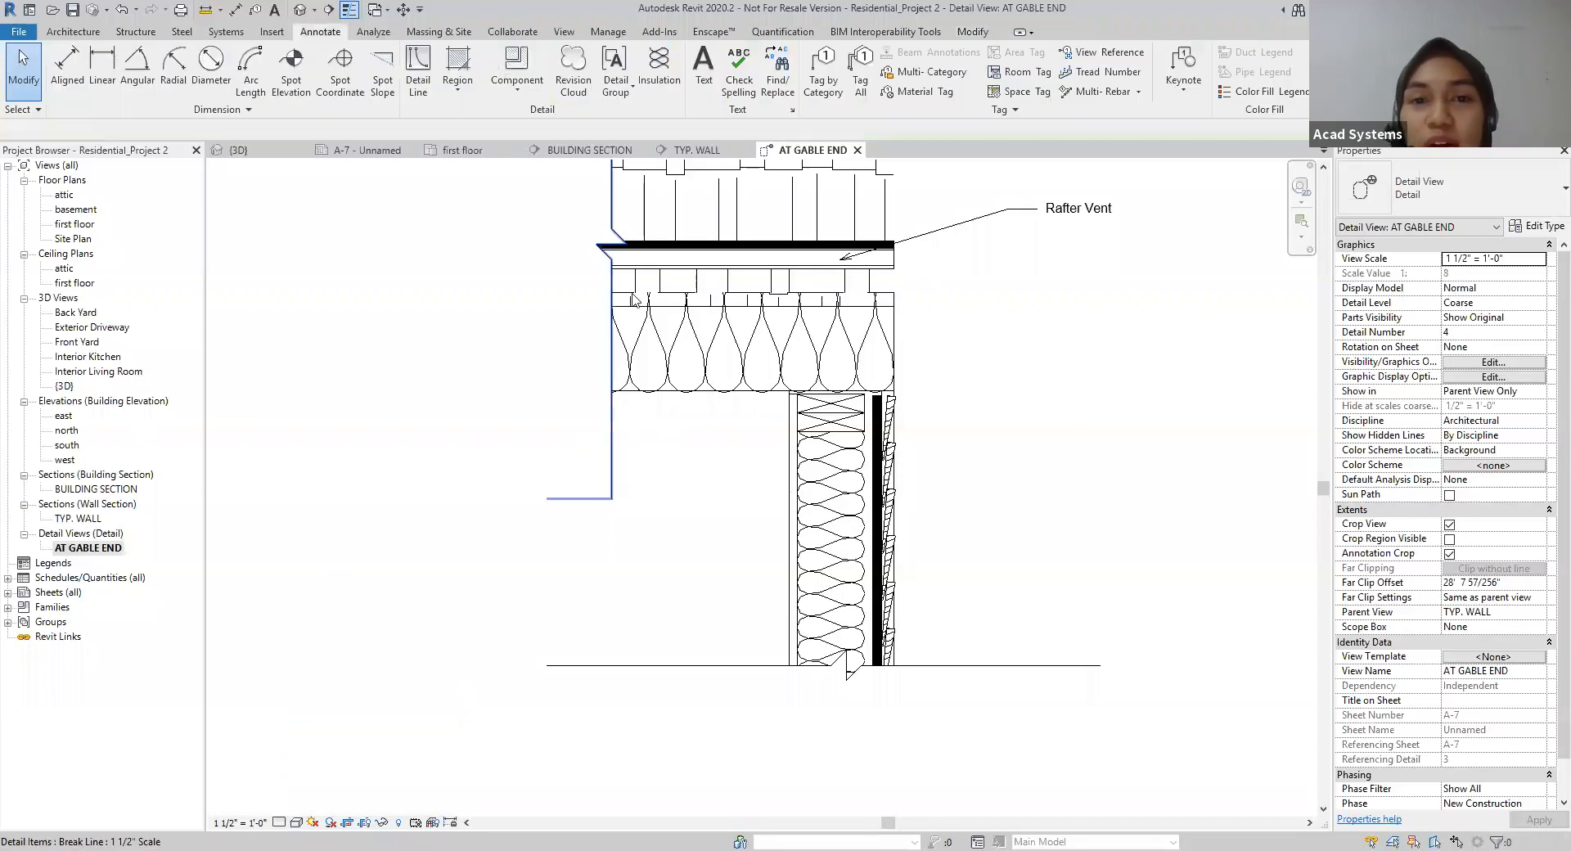
left_click(298, 823)
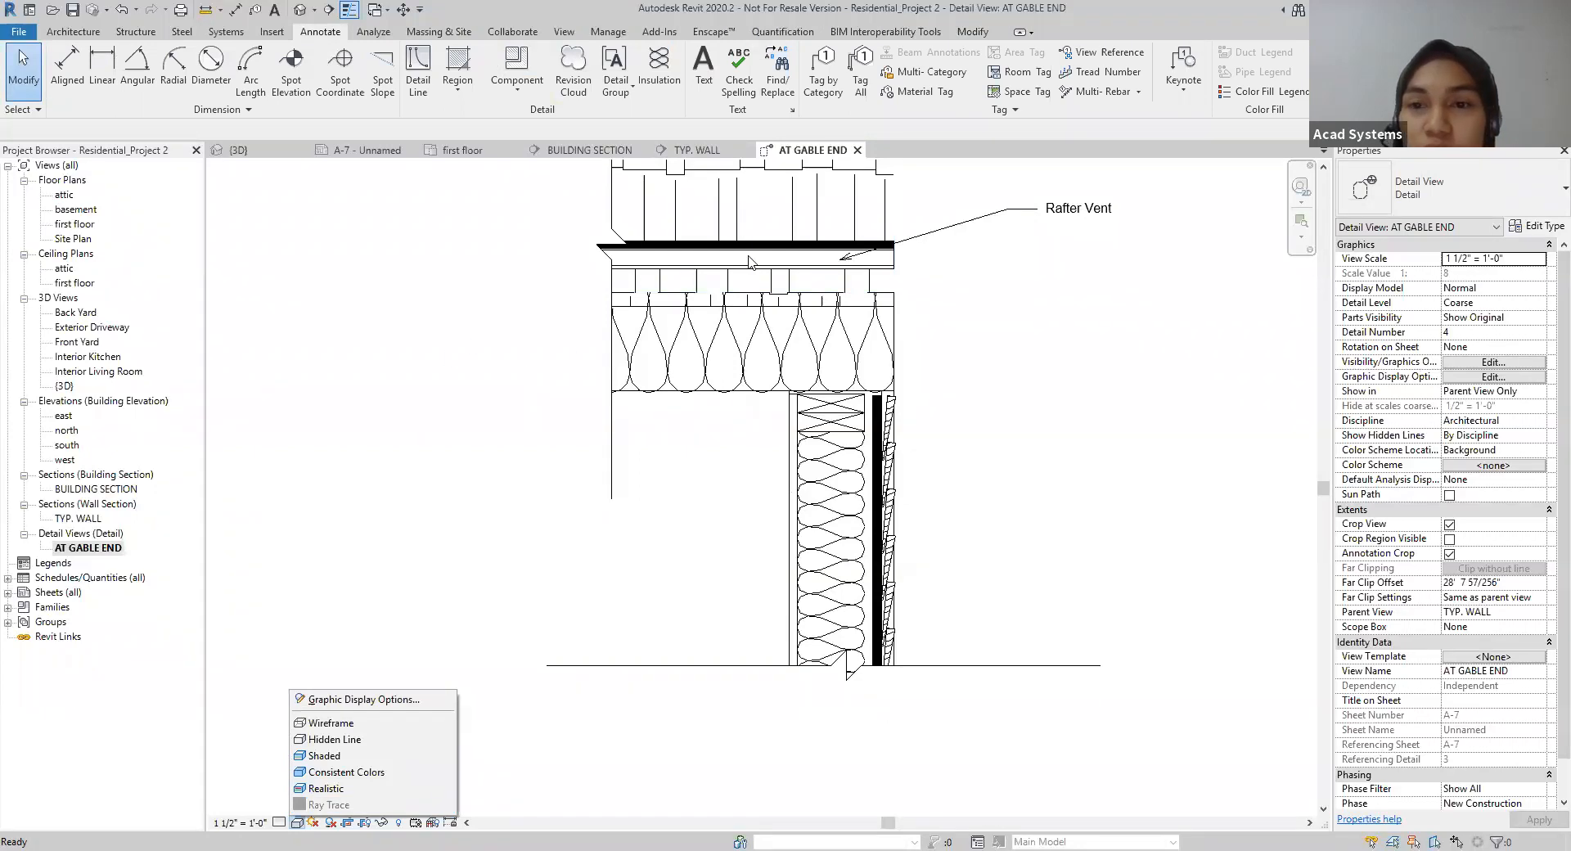
left_click(1125, 365)
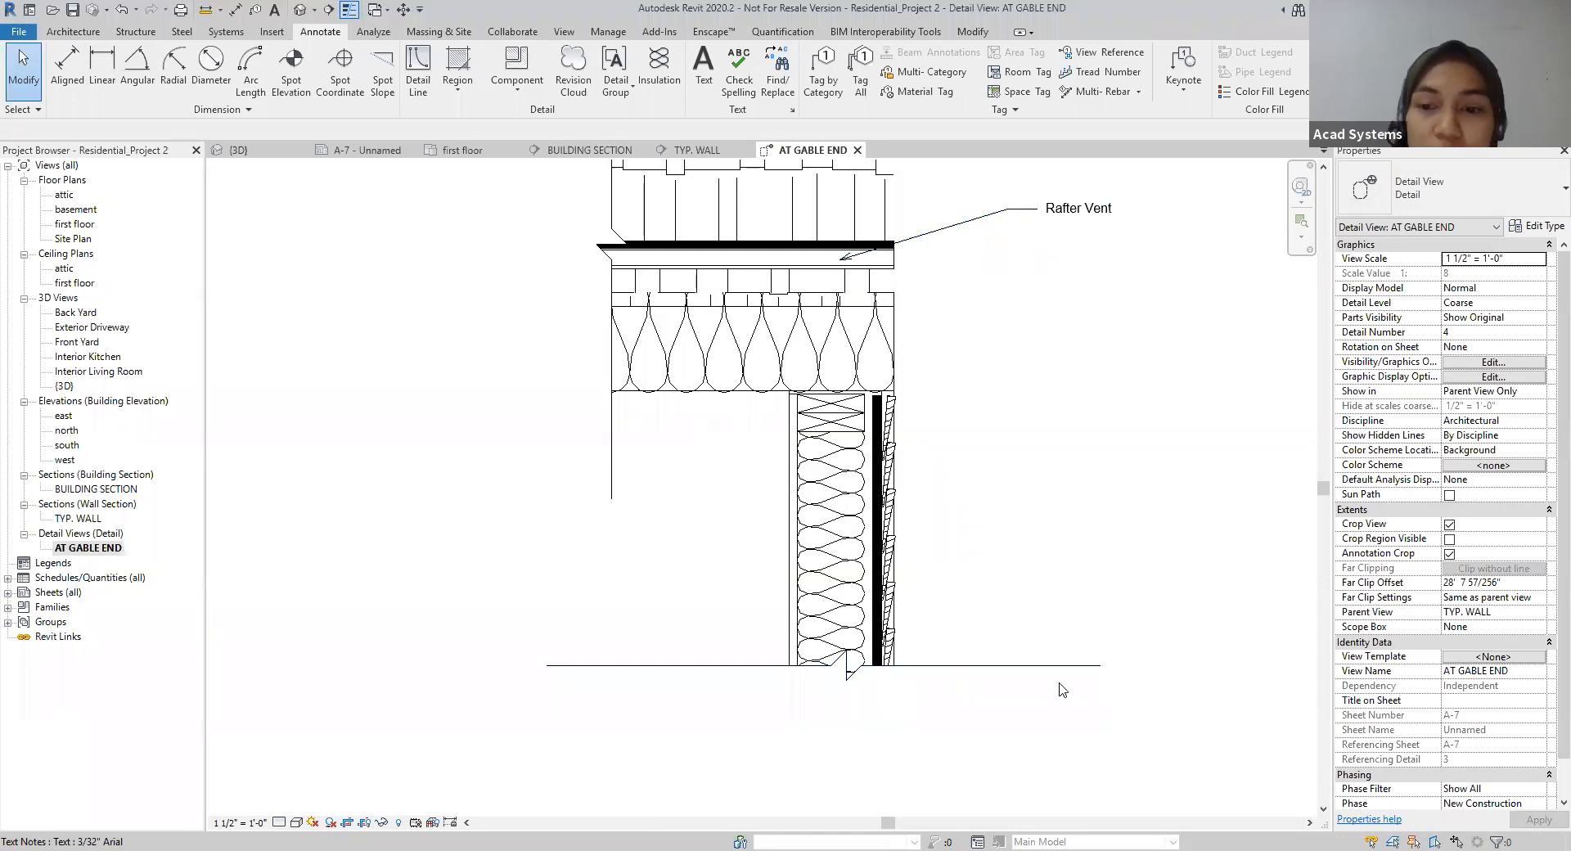
Step: Switch to the browser, open the Acad Systems New Helpdesk page and continue as a guest to the new ticket form
key("alt+Tab")
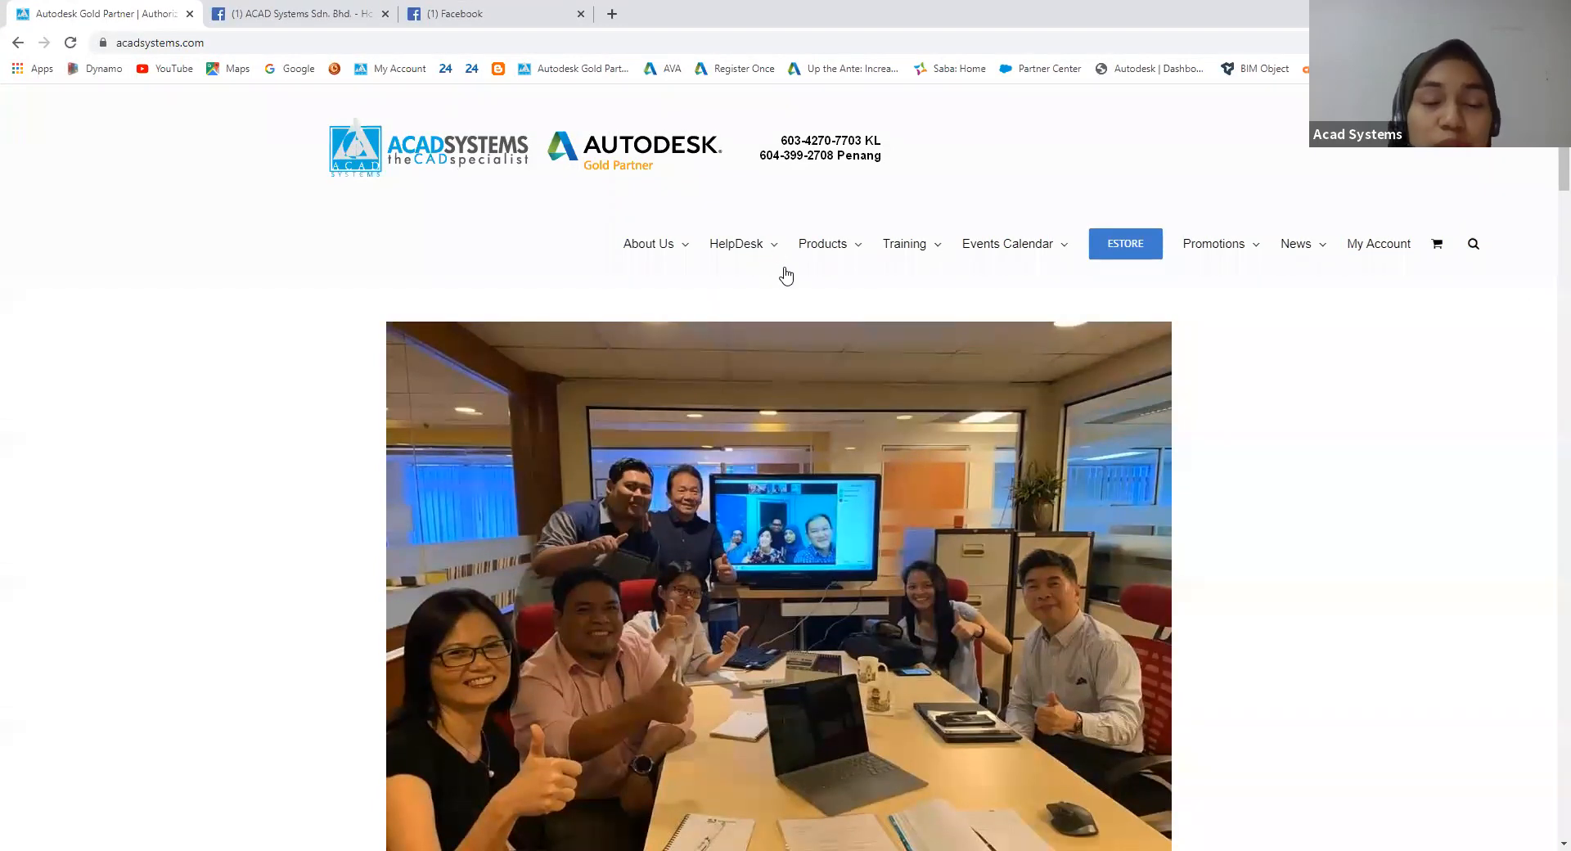
mouse_move(758, 260)
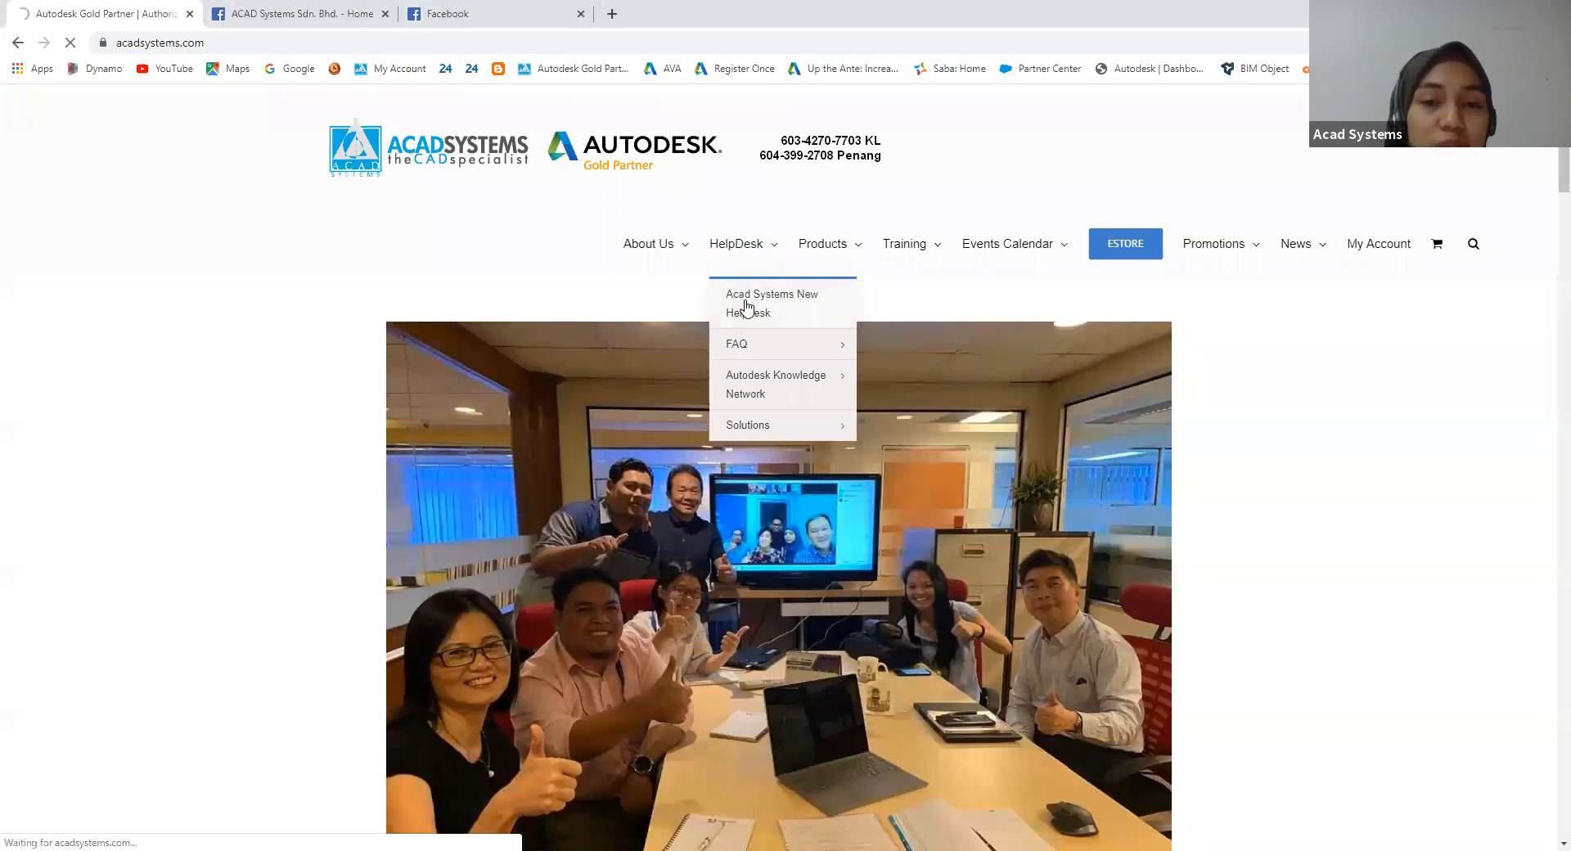
scroll(585, 517, "down", 4)
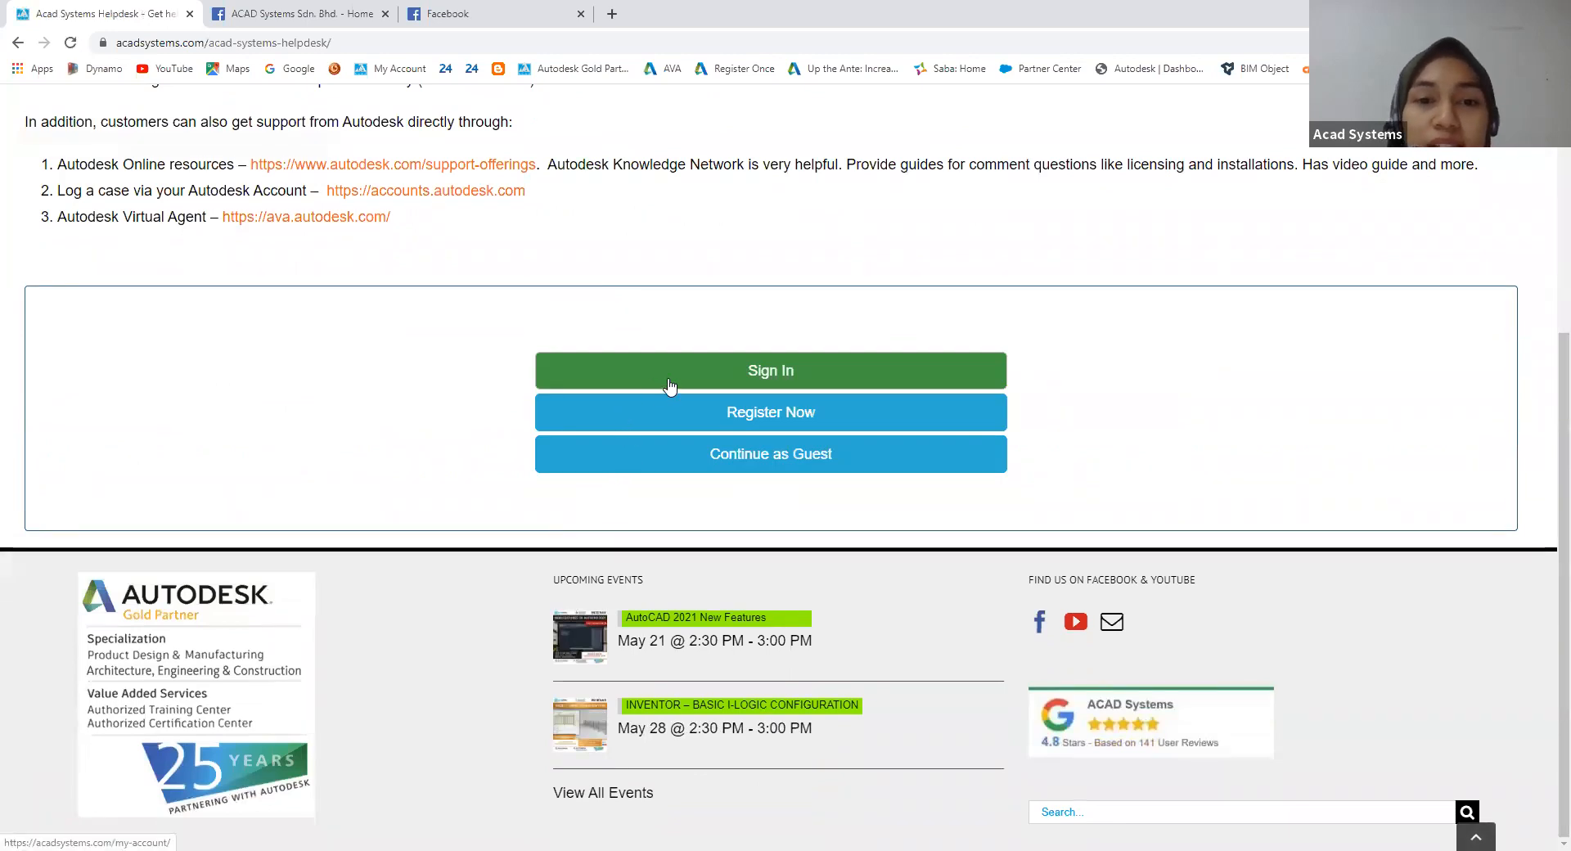
left_click(685, 464)
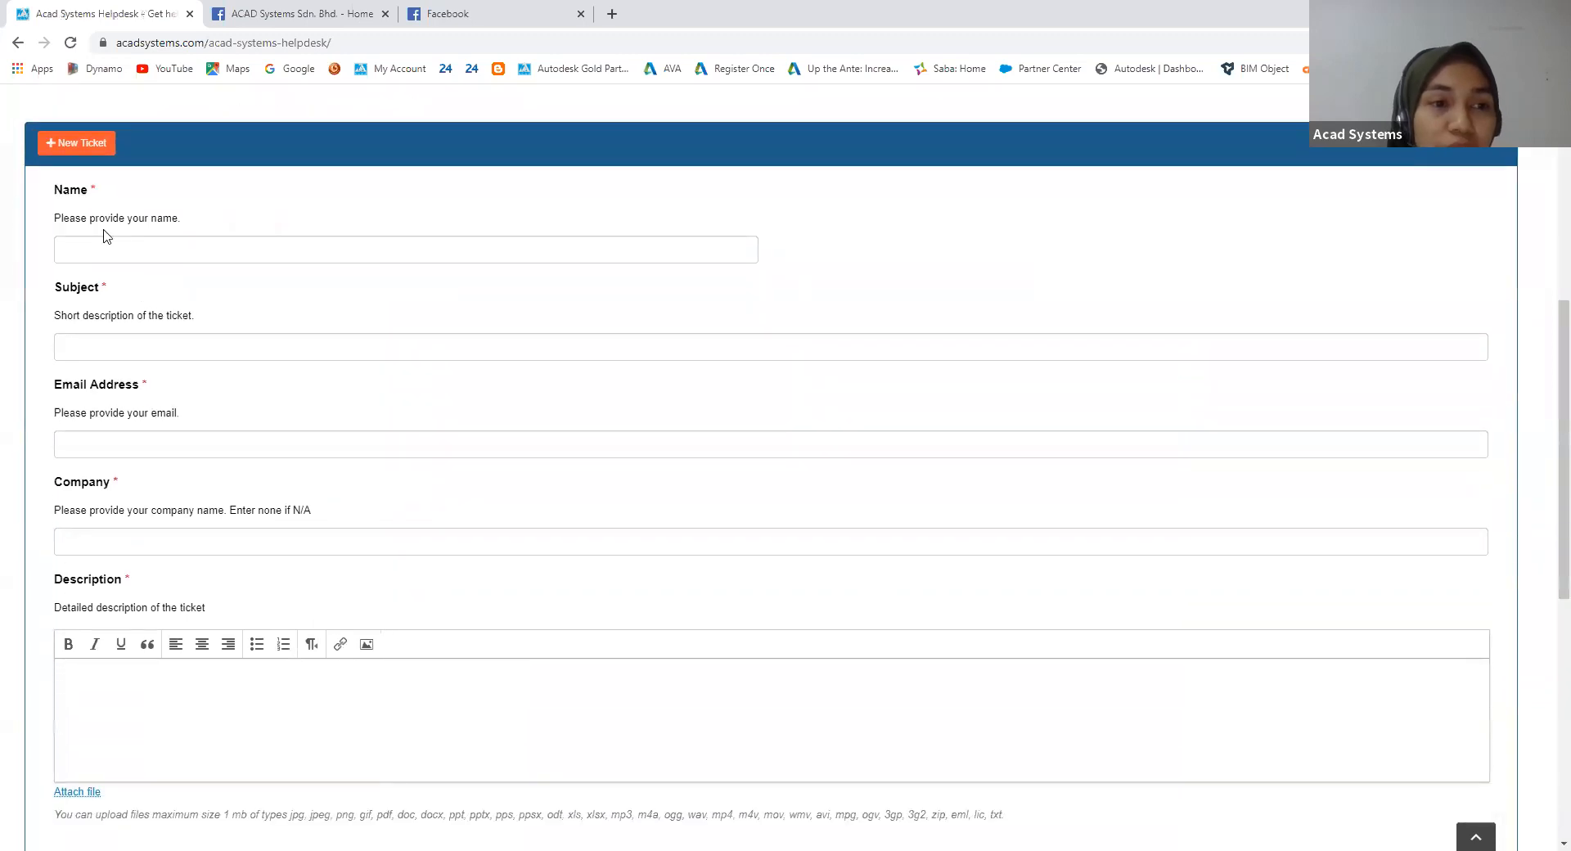
Step: Look through the helpdesk ticket form down to its category and priority fields, and switch back to Revit
scroll(102, 364, "down", 3)
scroll(103, 450, "down", 3)
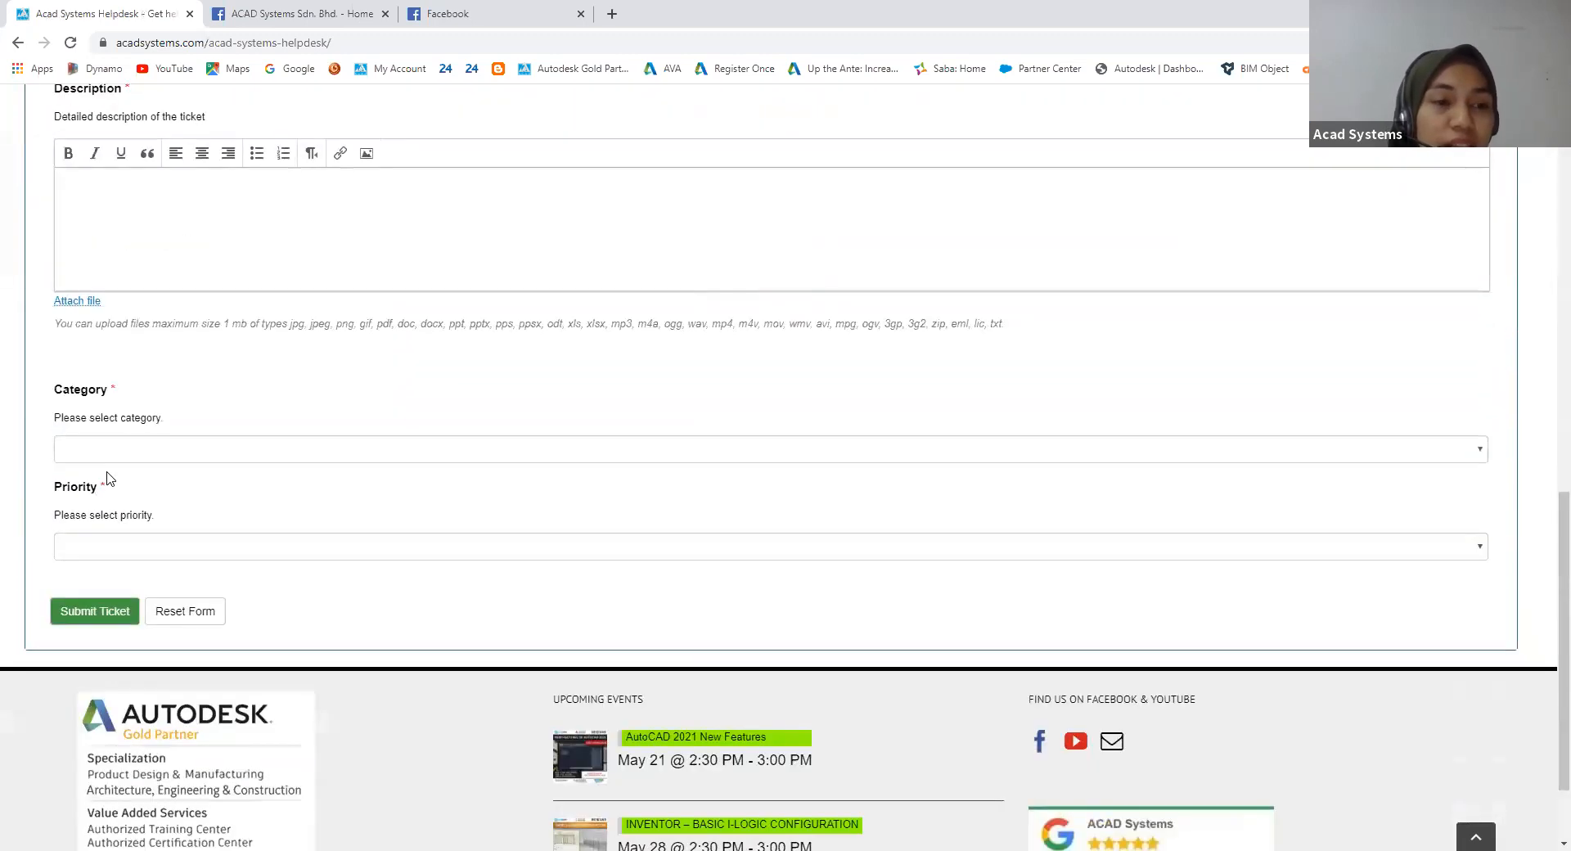
left_click(97, 450)
left_click(97, 450)
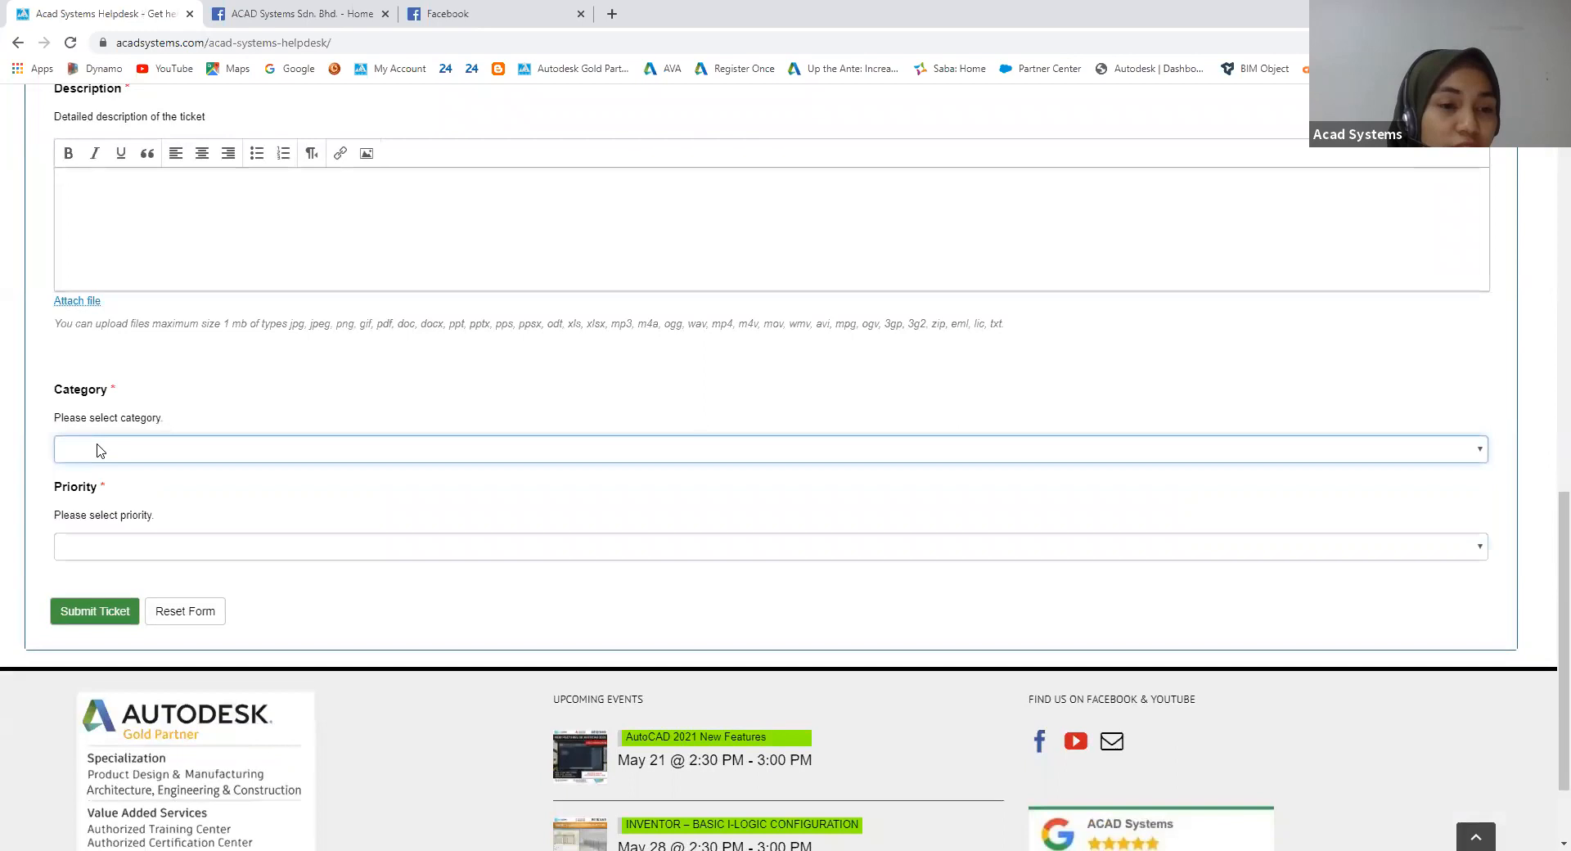
left_click(97, 540)
left_click(96, 539)
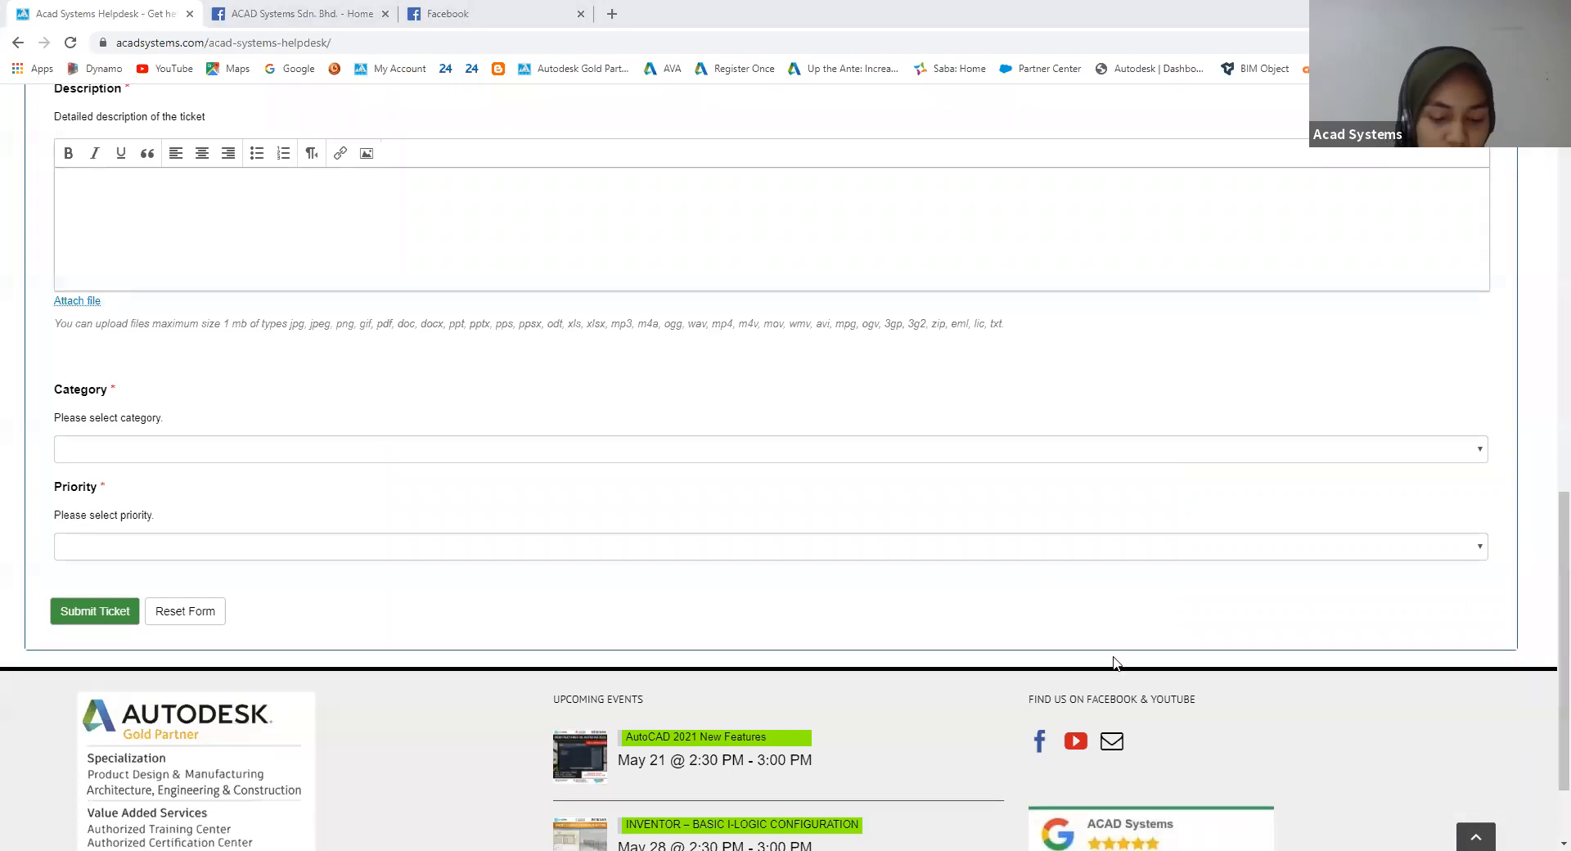
key("alt+Tab")
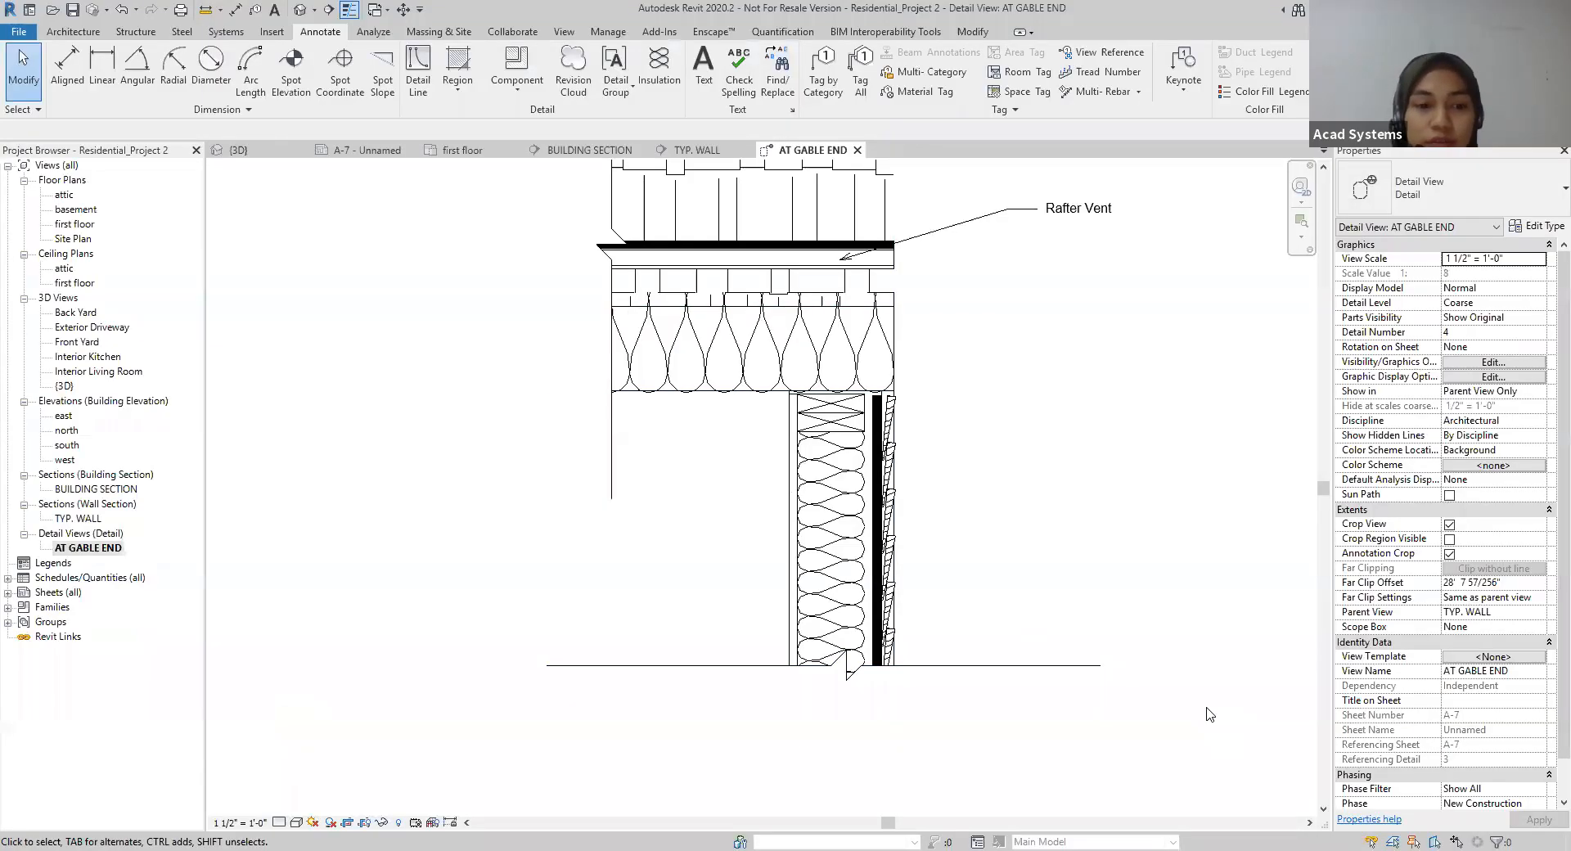